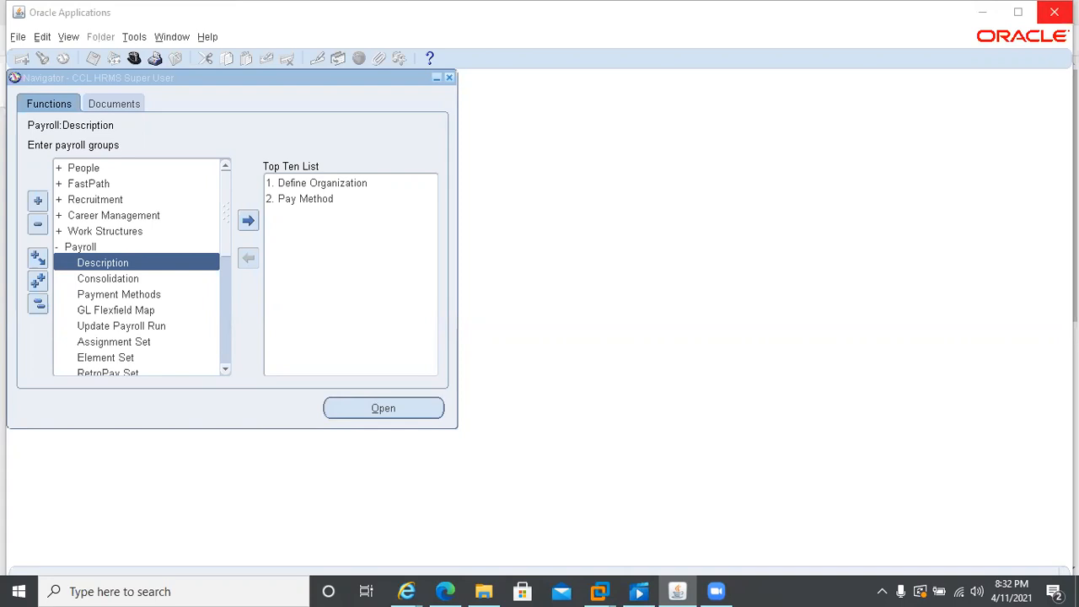
Step: Maximize the application window and open the Element Description form from the basic Total Compensation functions
{"action": "left_click", "coordinate": [56, 248]}
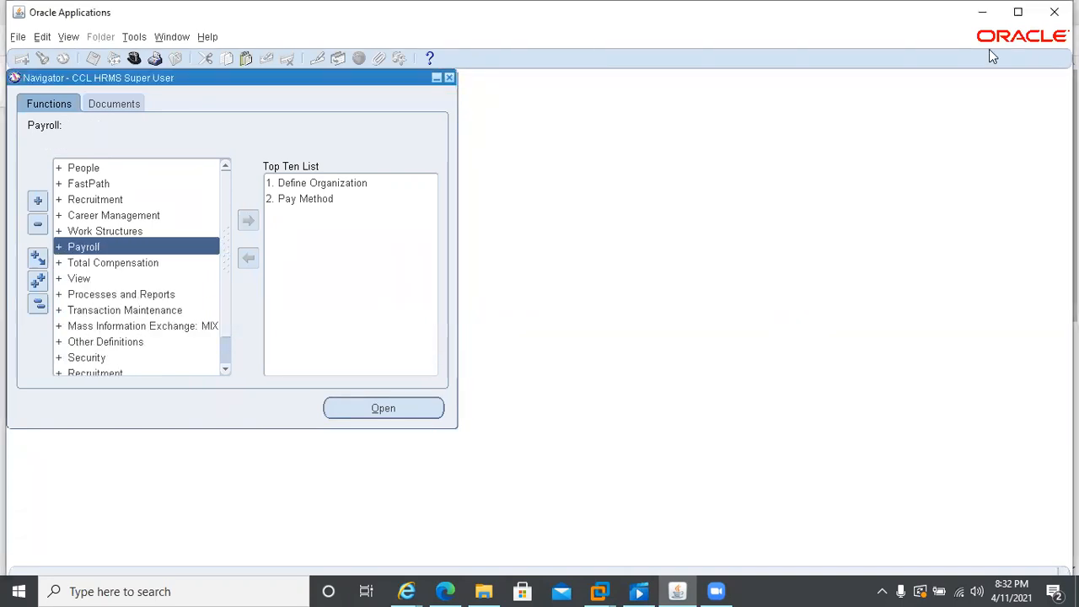
{"action": "left_click", "coordinate": [1019, 17]}
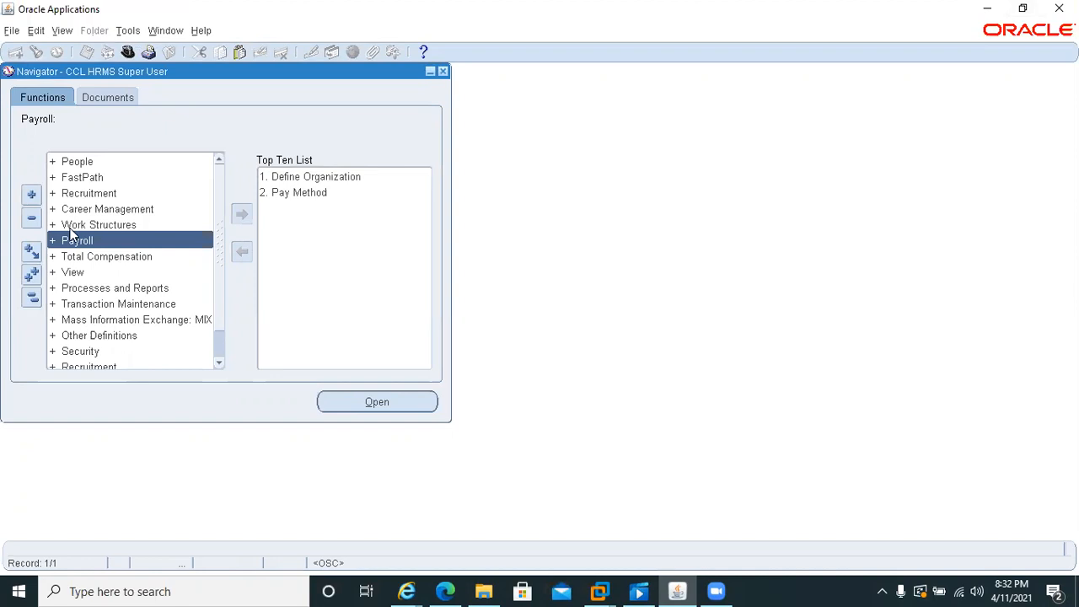
{"action": "left_click", "coordinate": [53, 259]}
{"action": "left_click", "coordinate": [52, 258]}
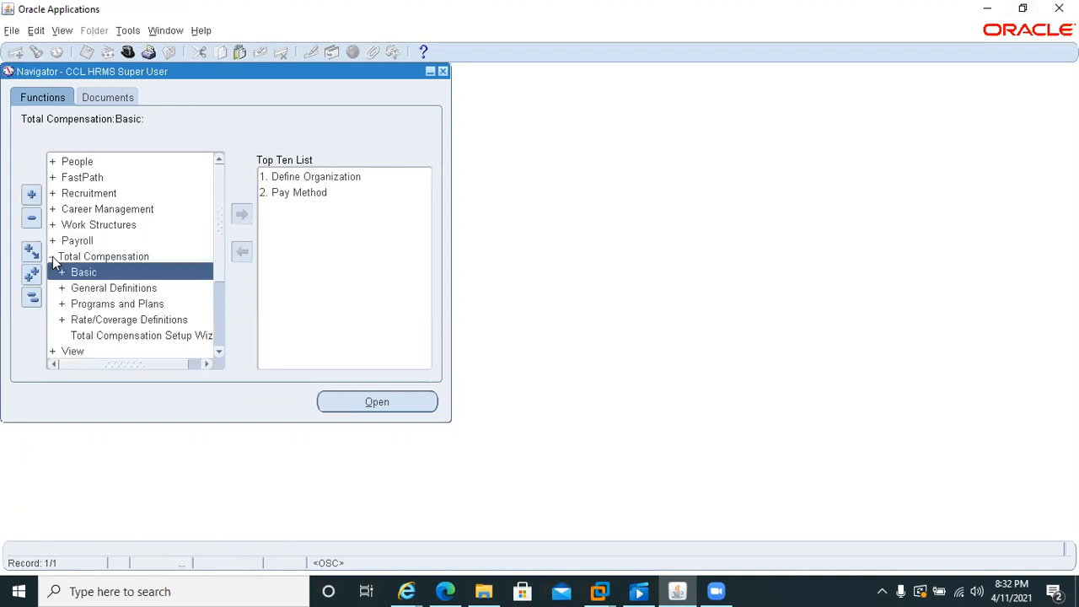
{"action": "left_click", "coordinate": [60, 274]}
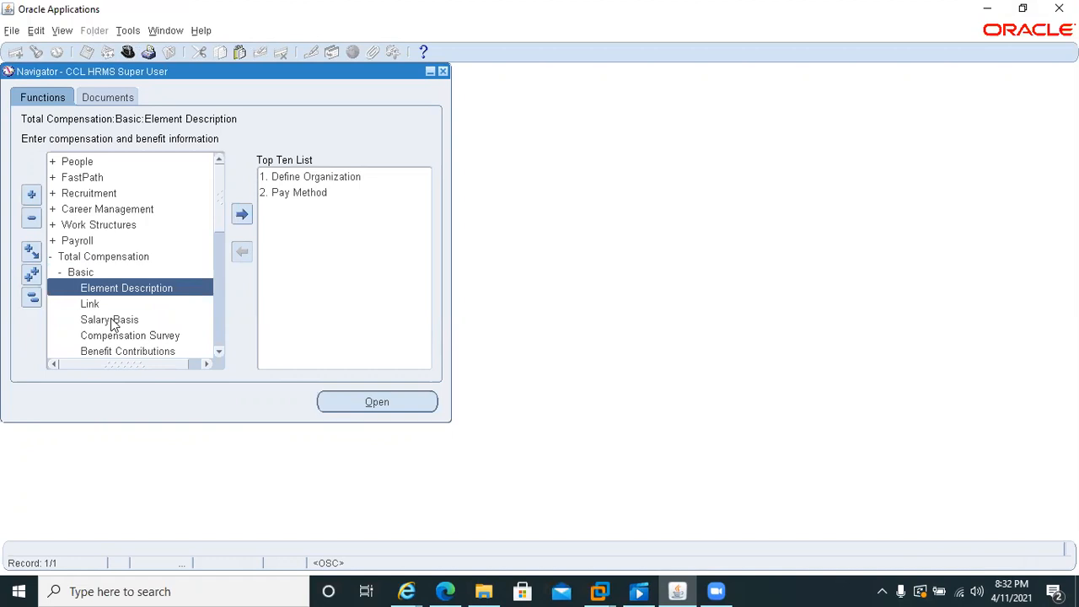
{"action": "double_click", "coordinate": [106, 285]}
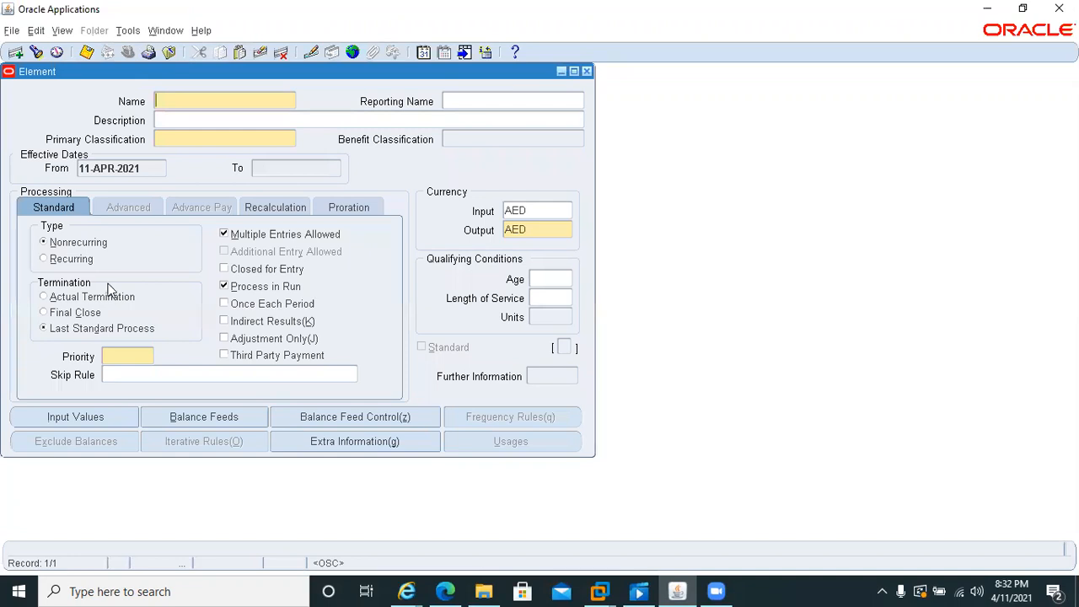
Step: Set the effective date of the Element form to 01-JAN-2021
{"action": "left_click", "coordinate": [424, 53]}
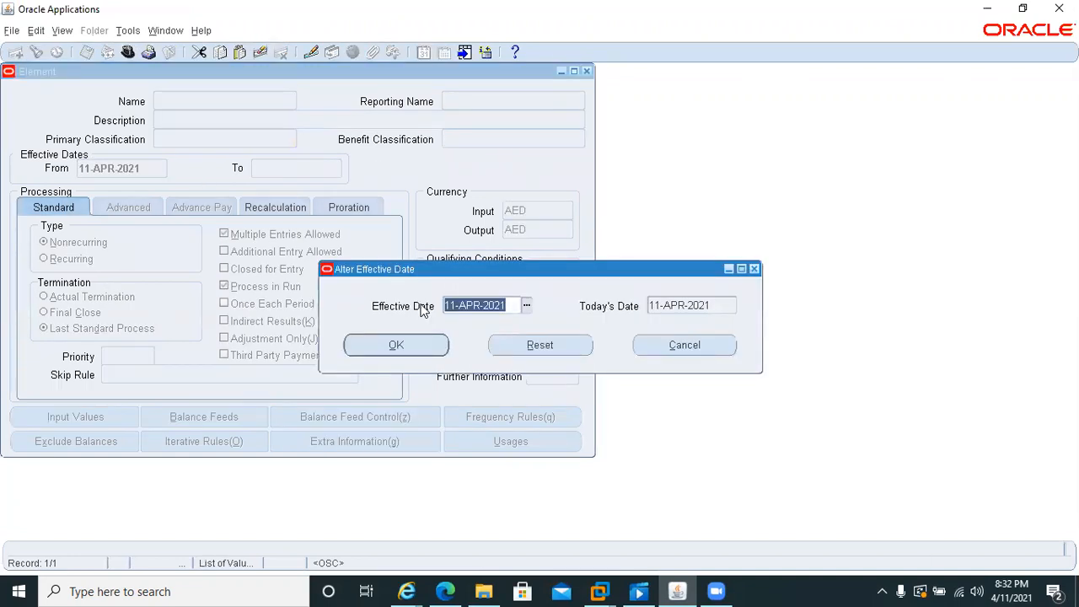
{"action": "type", "text": "01JN"}
{"action": "key", "text": "BackSpace"}
{"action": "type", "text": "AN2021"}
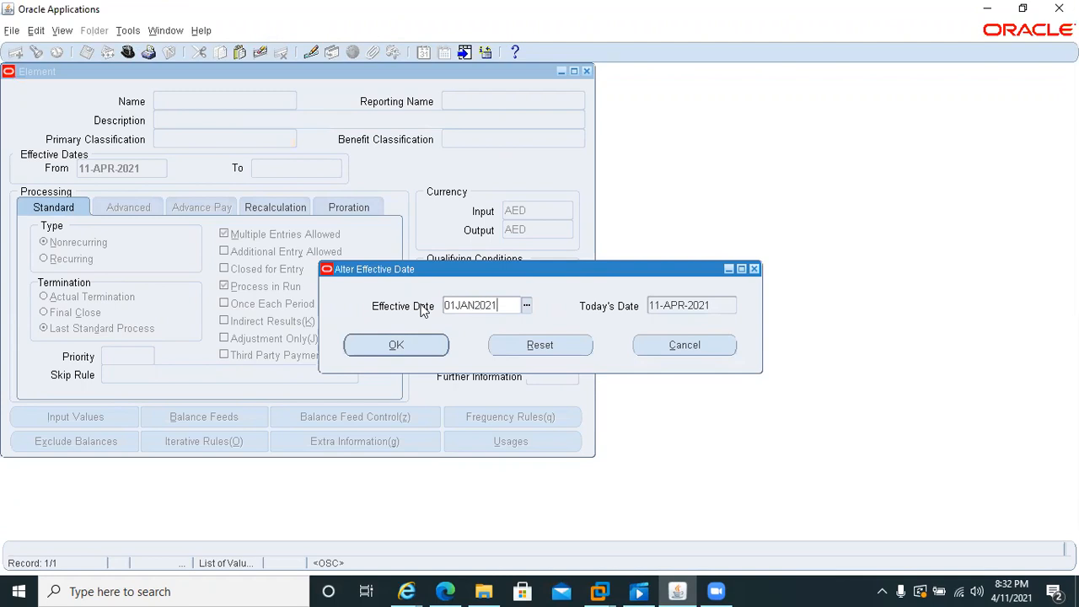
{"action": "left_click", "coordinate": [386, 344]}
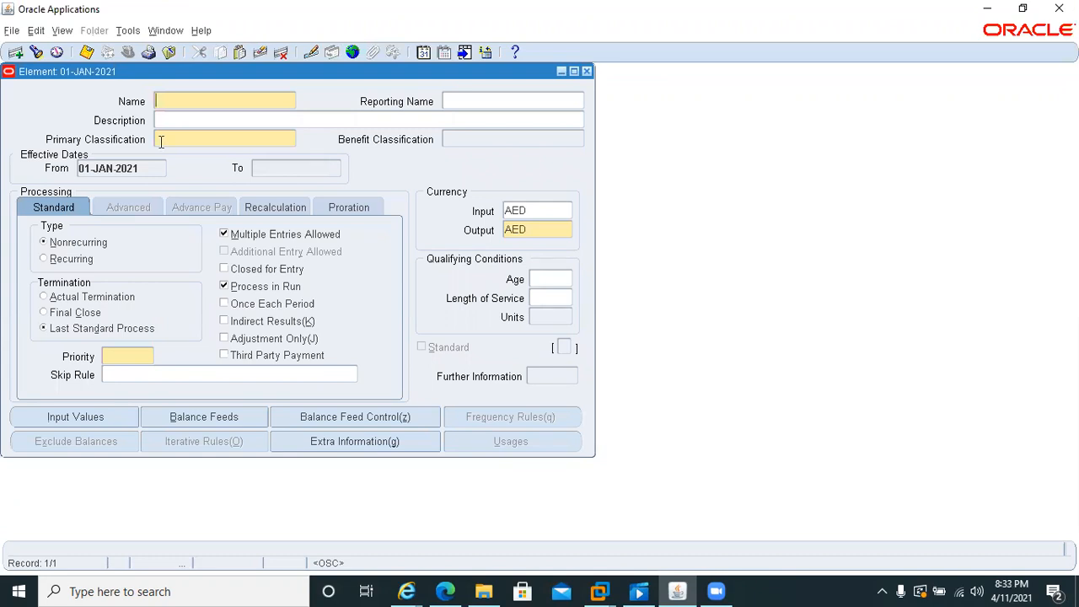
Step: Enter Housing Allowance as the new element's name and reporting name, with the description CCL Housing Allowance
{"action": "type", "text": "Housing Allowance"}
{"action": "key", "text": "shift+Home"}
{"action": "key", "text": "ctrl+c"}
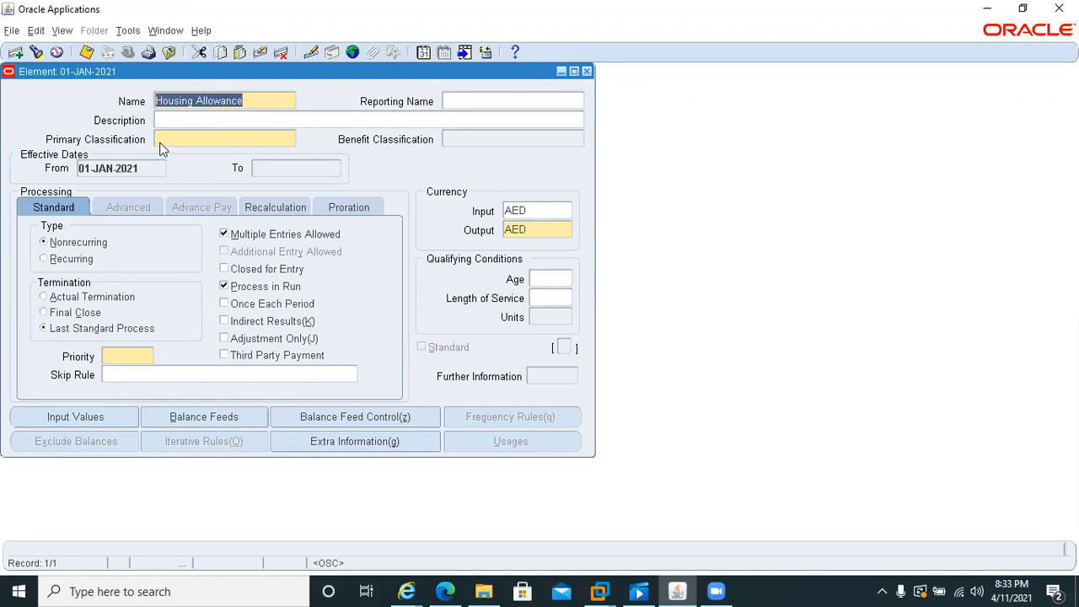
{"action": "left_click", "coordinate": [486, 96]}
{"action": "key", "text": "ctrl+v"}
{"action": "left_click", "coordinate": [259, 126]}
{"action": "type", "text": "CCL"}
{"action": "key", "text": "ctrl+v"}
Step: Assign the Housing Allowance element the Earnings primary classification and set it to Recurring with Actual Termination
{"action": "left_click", "coordinate": [214, 140]}
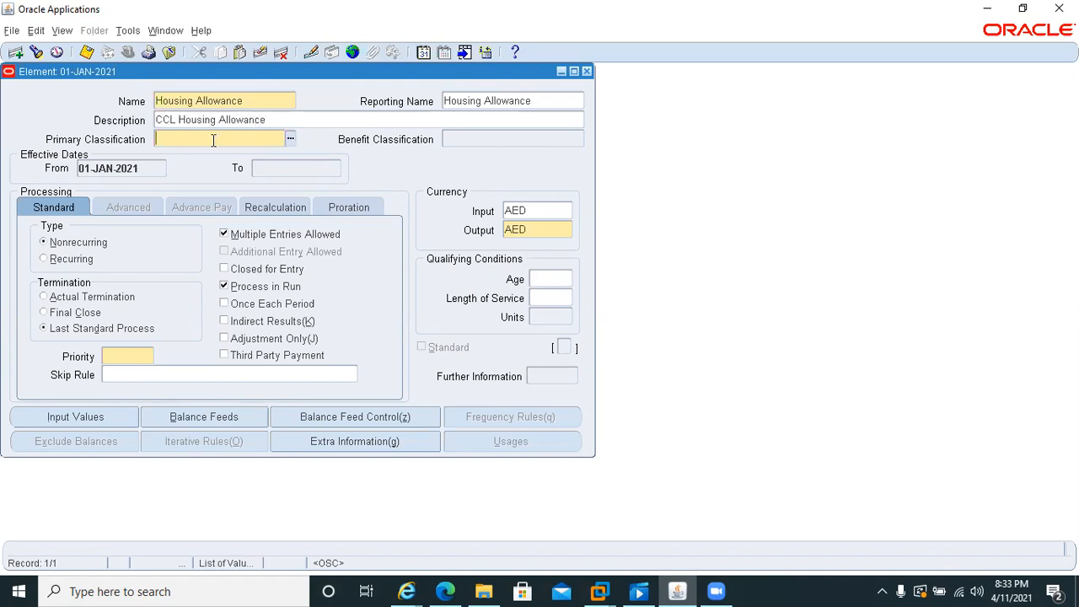
{"action": "key", "text": "ctrl+l"}
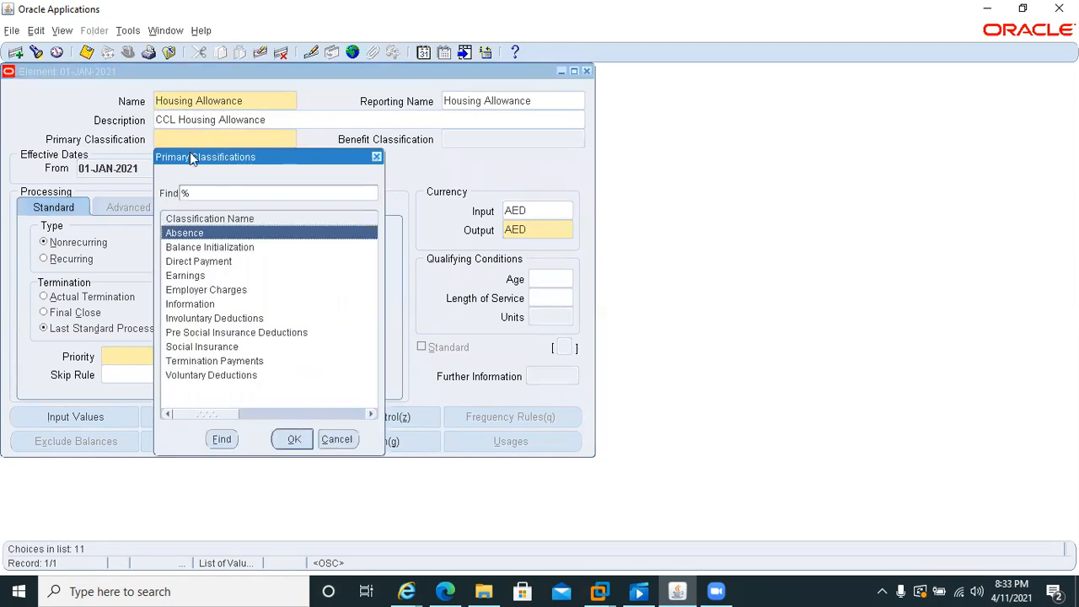
{"action": "left_click", "coordinate": [180, 279]}
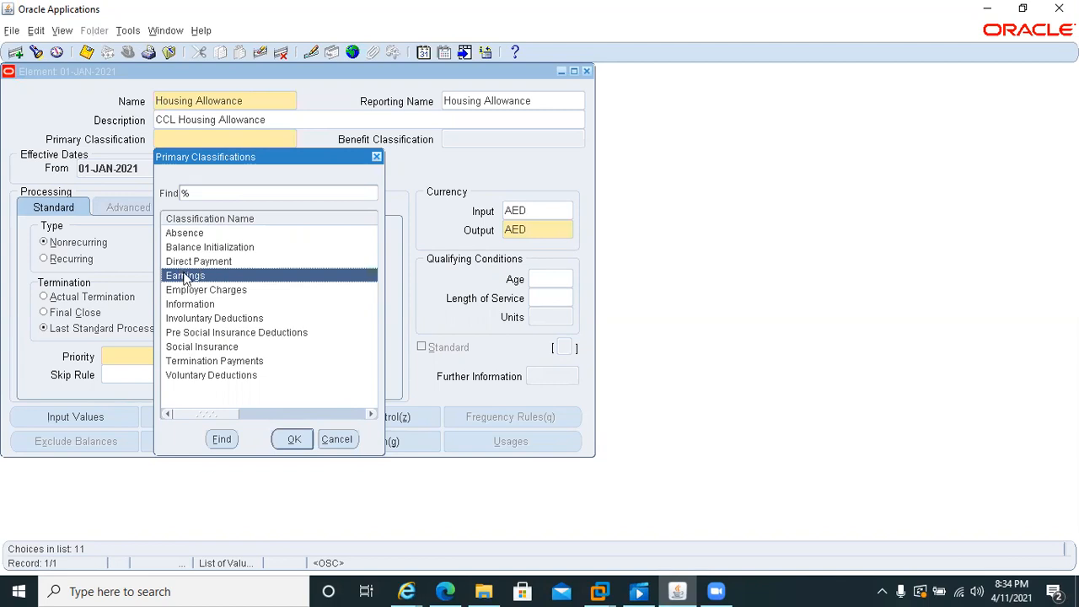
{"action": "double_click", "coordinate": [185, 276]}
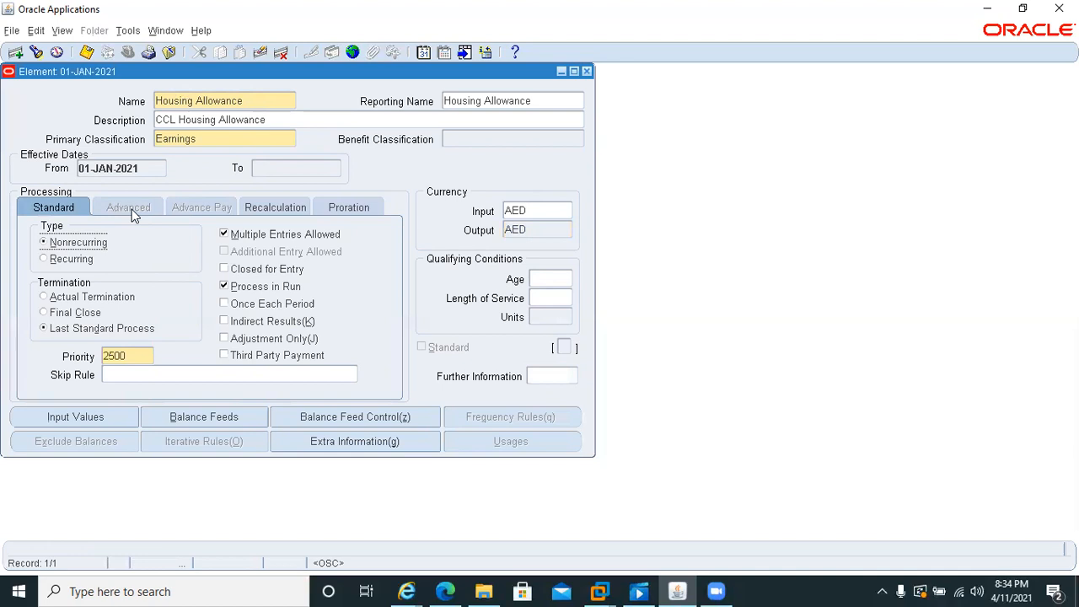
{"action": "left_click", "coordinate": [42, 259]}
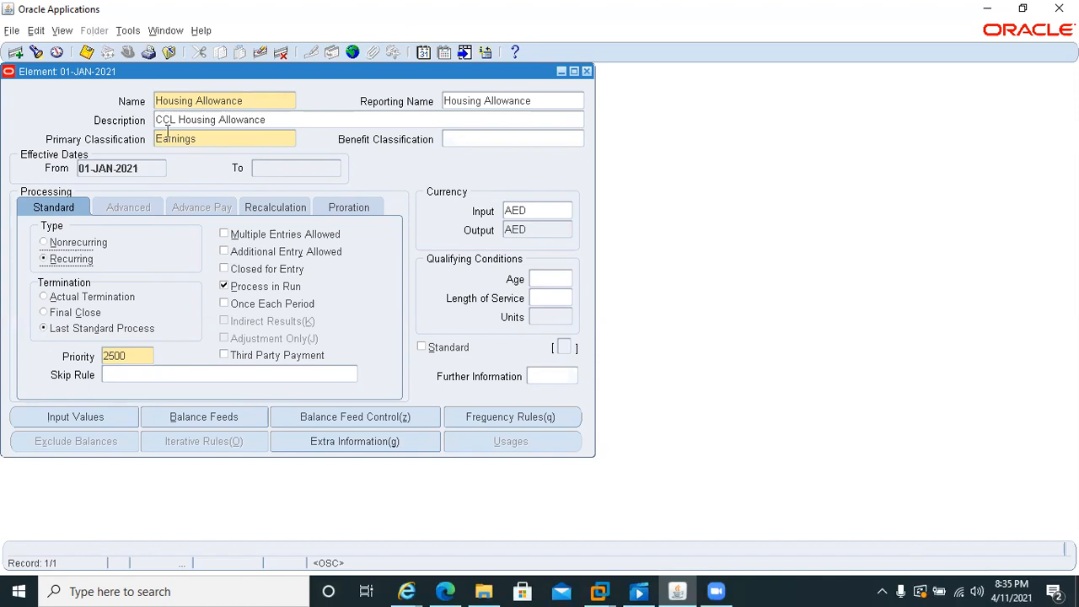
{"action": "left_click", "coordinate": [43, 298]}
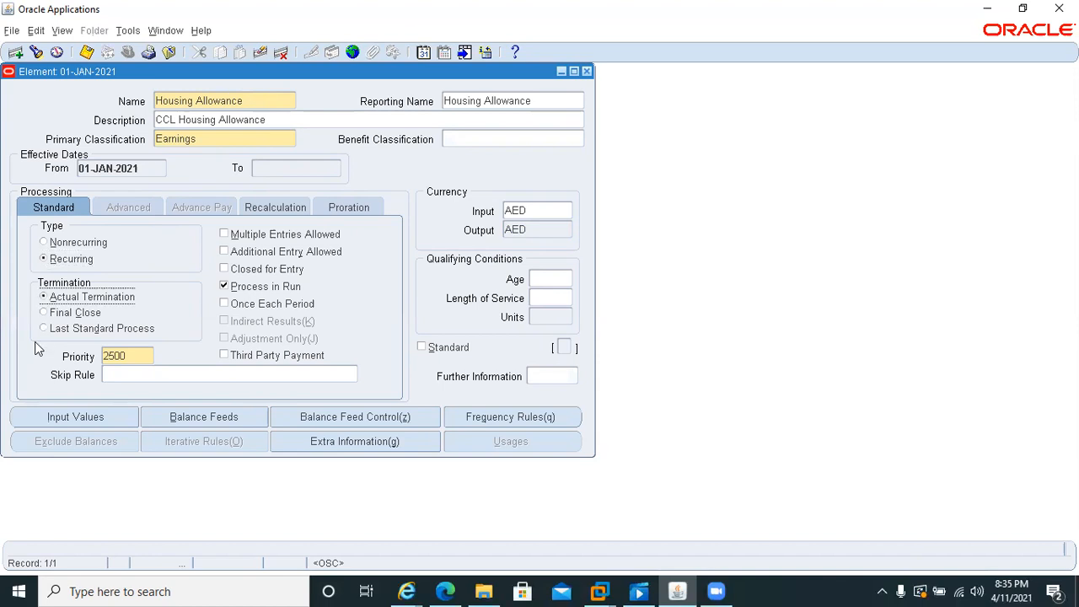
{"action": "left_click", "coordinate": [250, 138]}
Step: Add and save a Housing Allowance input value named Future 1 with Money units, enabled as a database item
{"action": "left_click", "coordinate": [74, 422]}
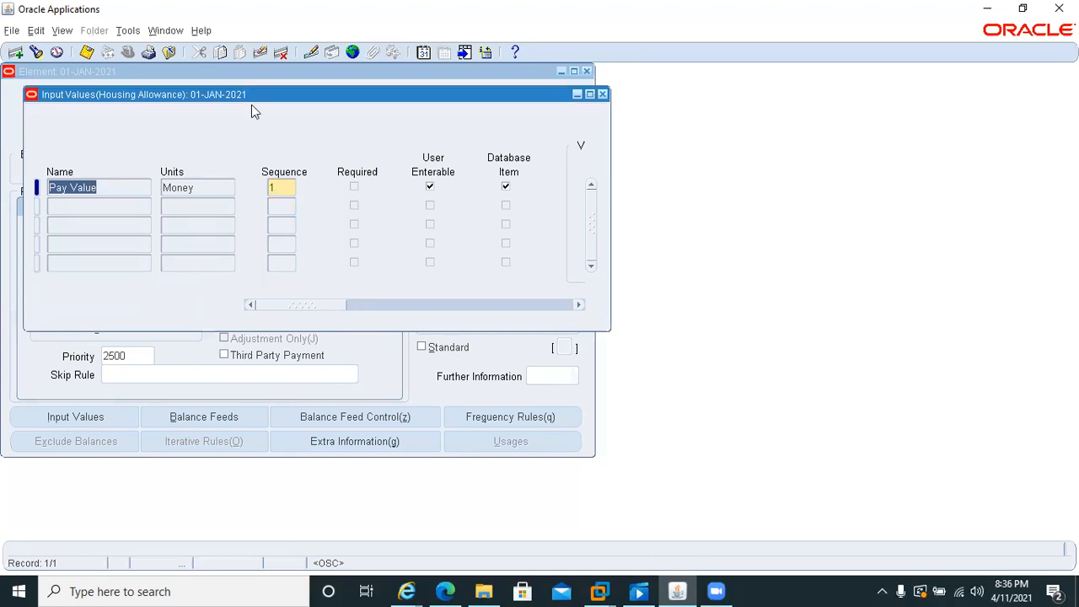
{"action": "left_click_drag", "start_coordinate": [275, 102], "coordinate": [402, 240]}
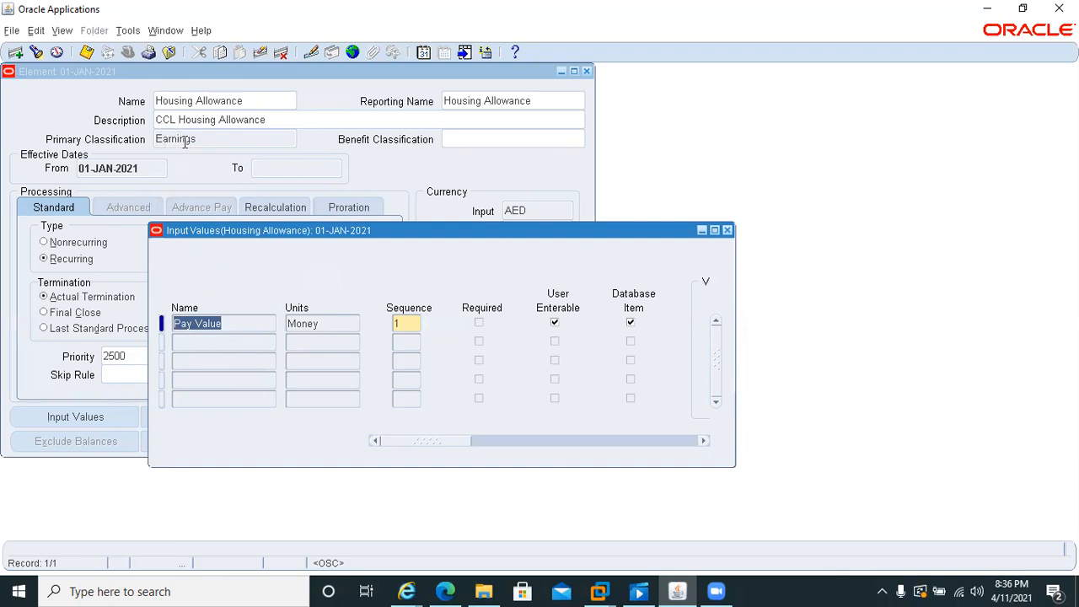
{"action": "left_click", "coordinate": [211, 341]}
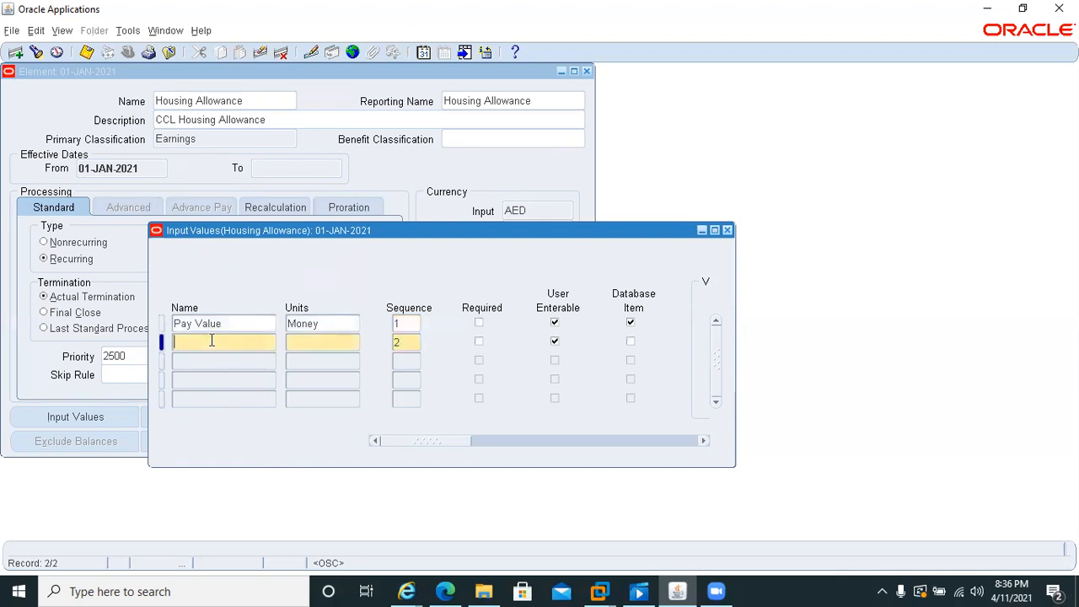
{"action": "type", "text": "Fture 1"}
{"action": "type", "text": "u"}
{"action": "left_click", "coordinate": [322, 342]}
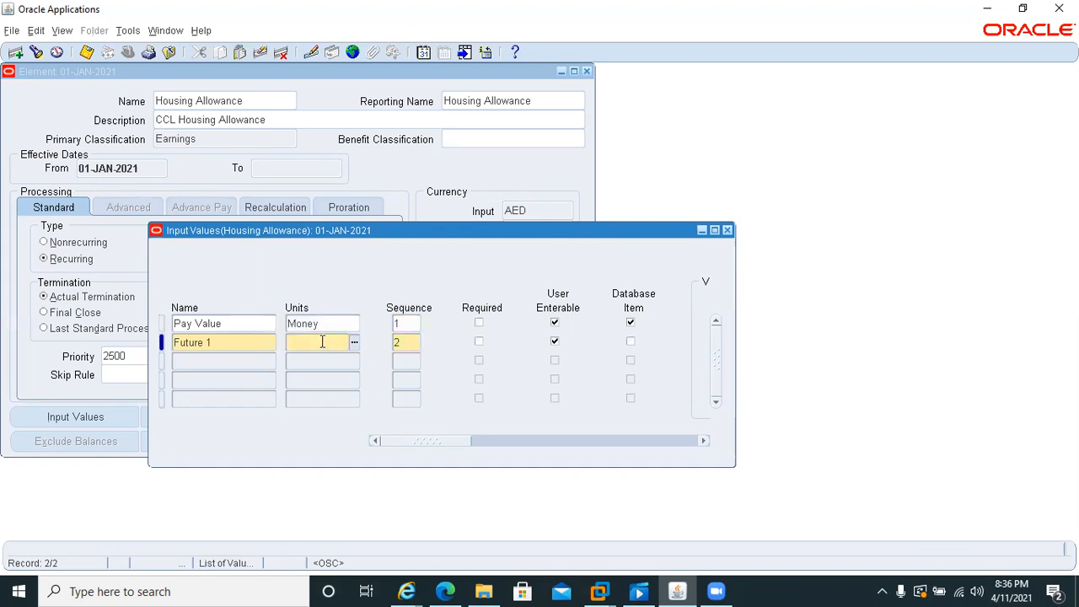
{"action": "type", "text": "money"}
{"action": "key", "text": "Tab"}
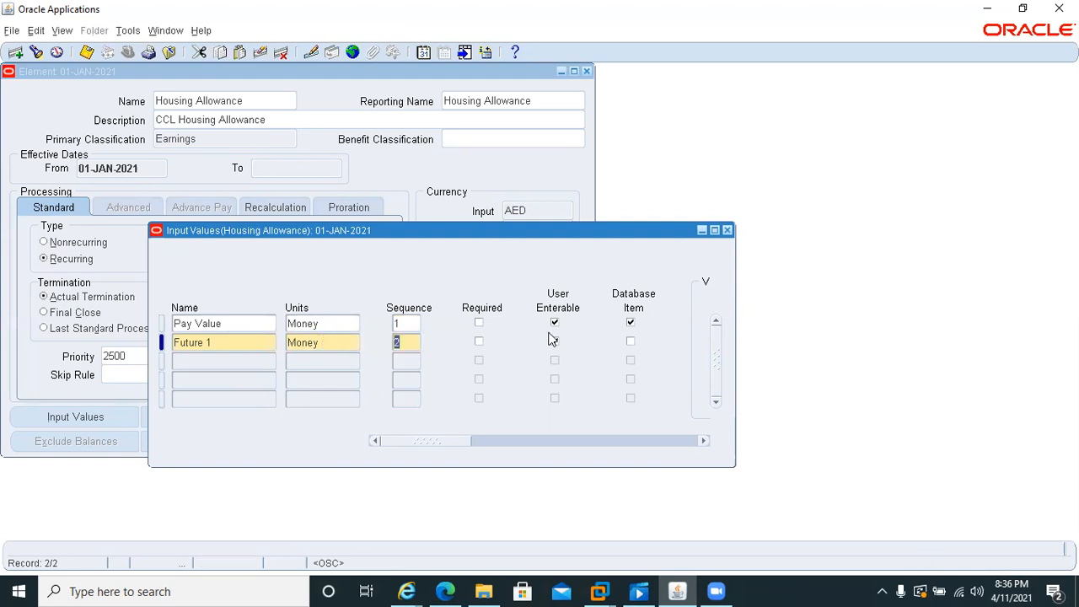
{"action": "left_click", "coordinate": [628, 343]}
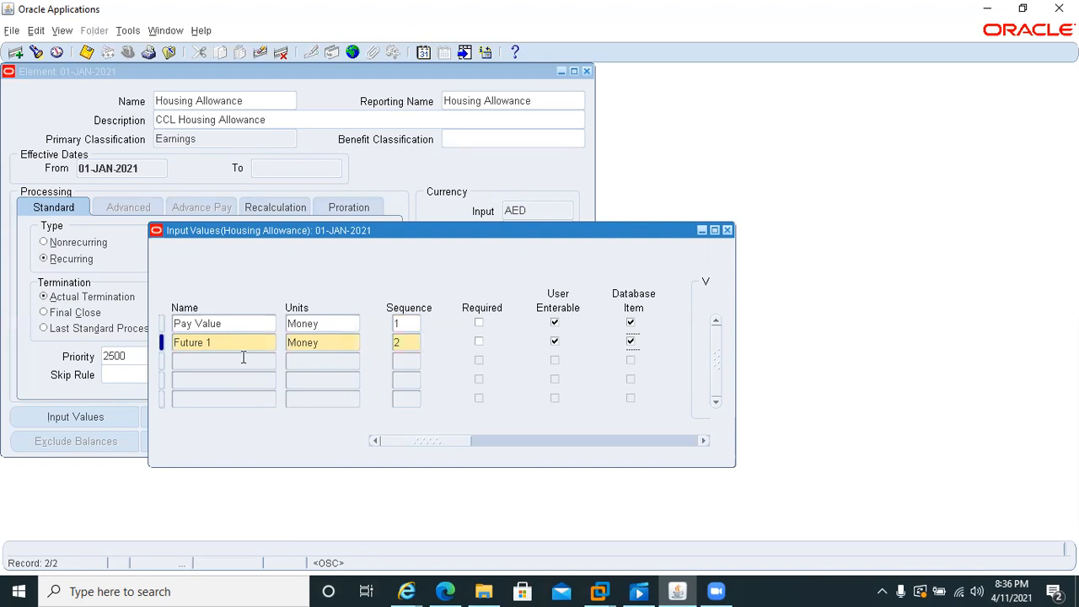
{"action": "key", "text": "ctrl+s"}
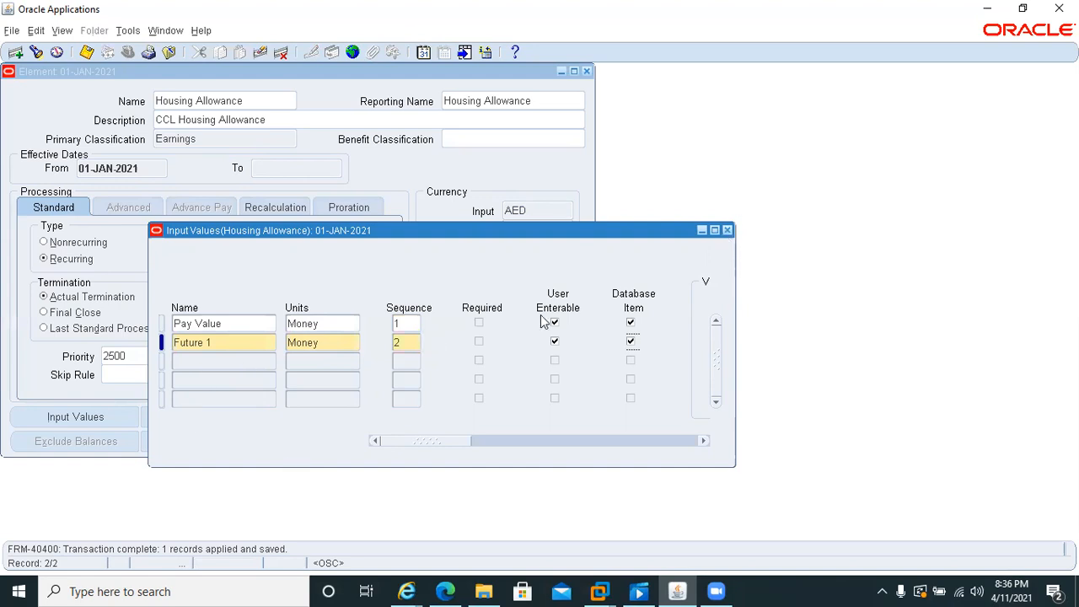
{"action": "left_click", "coordinate": [728, 230]}
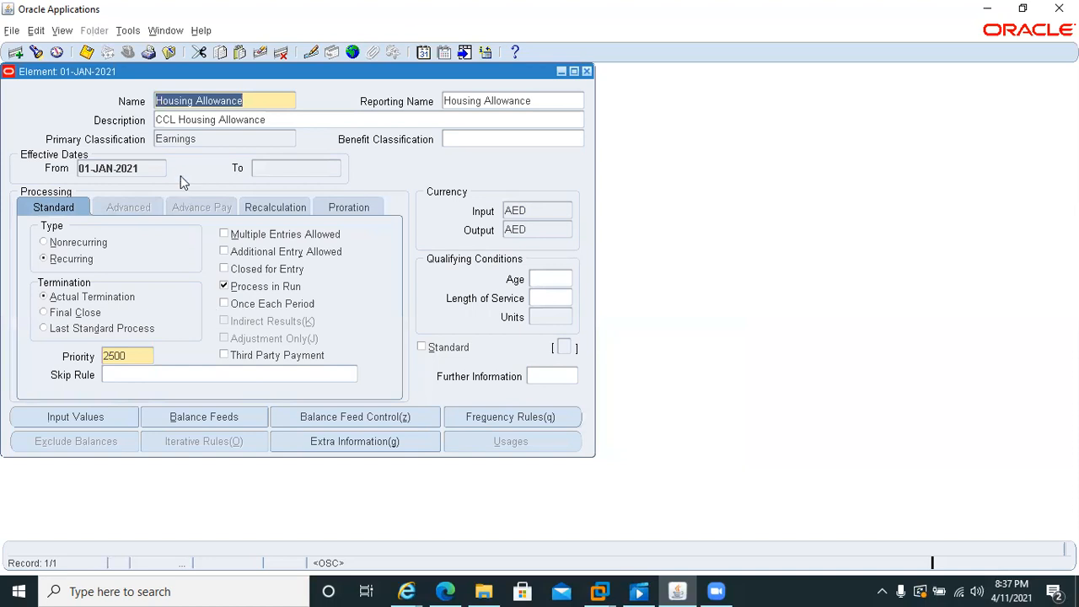
Step: Create a new element record and name it Transportation Allowance
{"action": "left_click", "coordinate": [16, 53]}
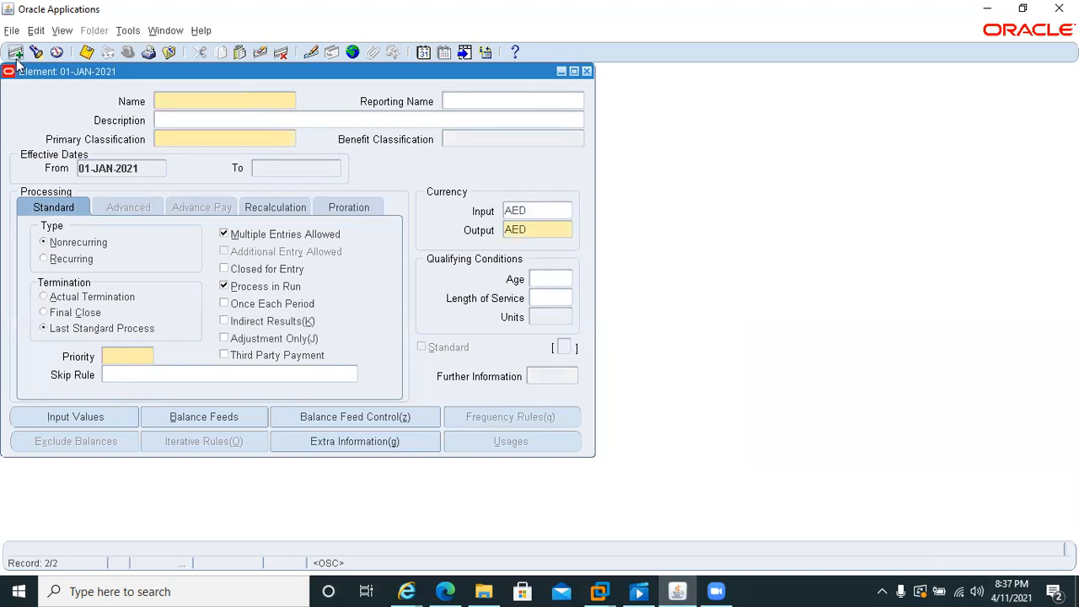
{"action": "type", "text": "Transportatopn"}
{"action": "left_click", "coordinate": [210, 100]}
{"action": "type", "text": "i"}
{"action": "key", "text": "Right"}
{"action": "key", "text": "Delete"}
{"action": "key", "text": "Delete"}
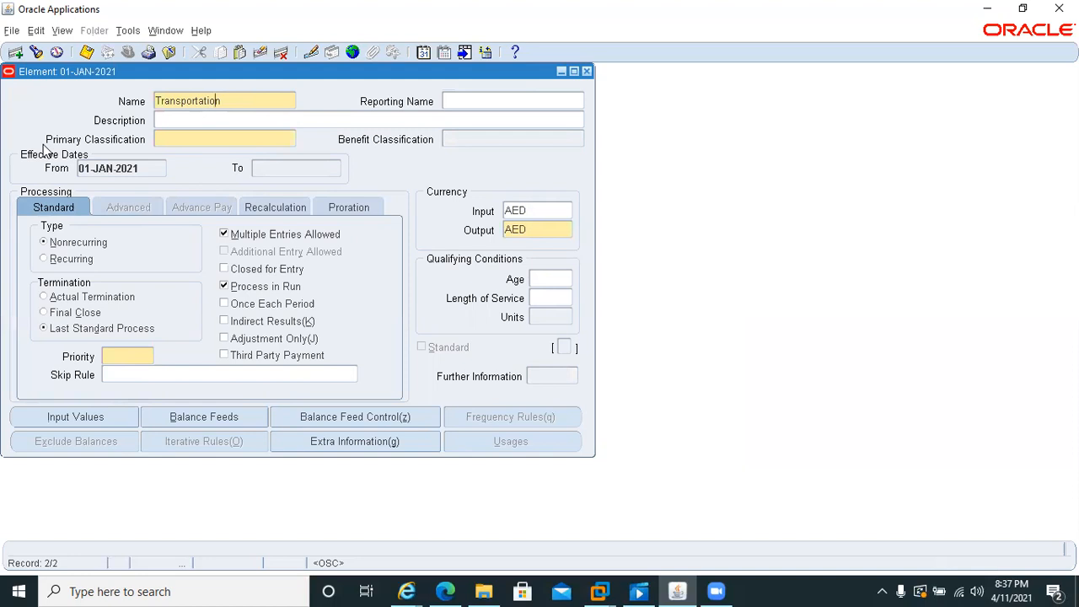
{"action": "type", "text": "All"}
{"action": "type", "text": "ownce"}
{"action": "type", "text": "a"}
Step: Copy the Transportation Allowance name into the reporting name and enter CCL Transportation Allowance as the description
{"action": "key", "text": "shift+End"}
{"action": "key", "text": "ctrl+c"}
{"action": "key", "text": "Tab"}
{"action": "key", "text": "ctrl+v"}
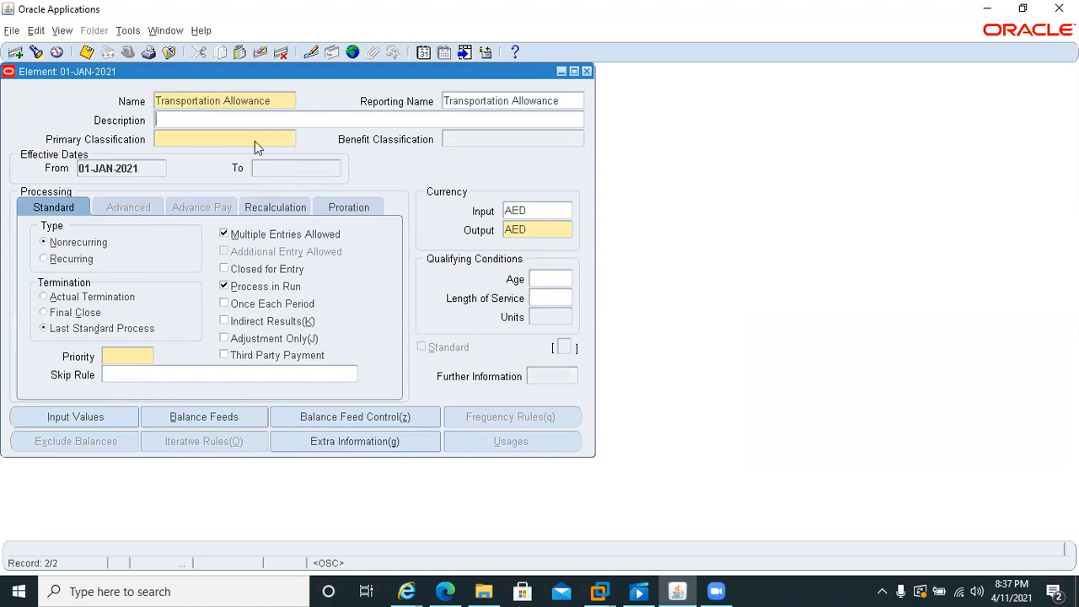
{"action": "type", "text": "CCL"}
{"action": "key", "text": "ctrl+v"}
{"action": "key", "text": "Tab"}
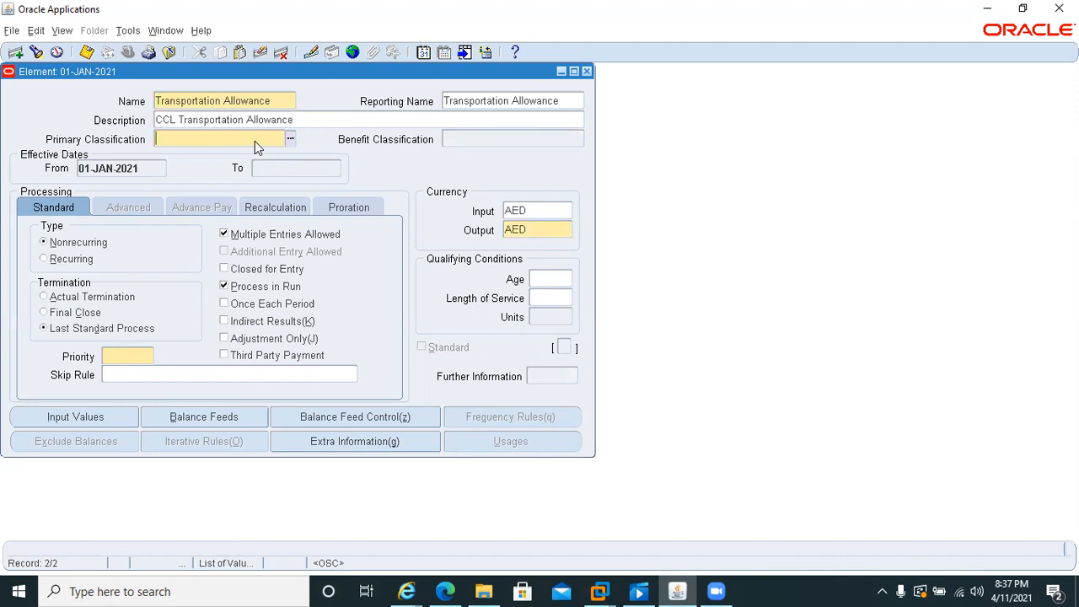
Step: Classify the Transportation Allowance element as Earnings, set it to Recurring with Actual Termination, and save it
{"action": "type", "text": "er"}
{"action": "key", "text": "Tab"}
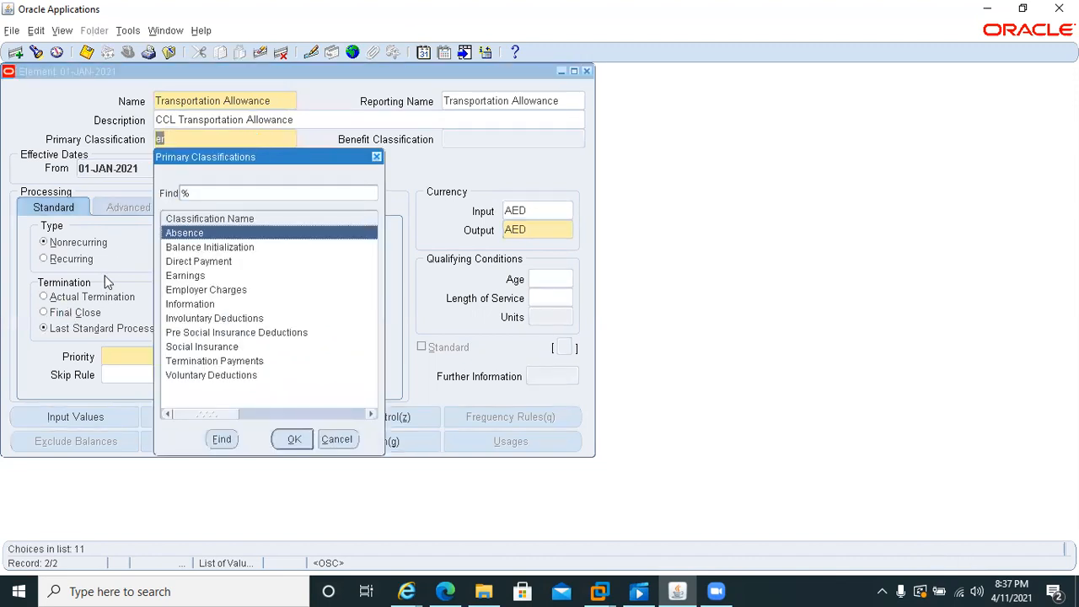
{"action": "left_click", "coordinate": [178, 277]}
{"action": "double_click", "coordinate": [179, 278]}
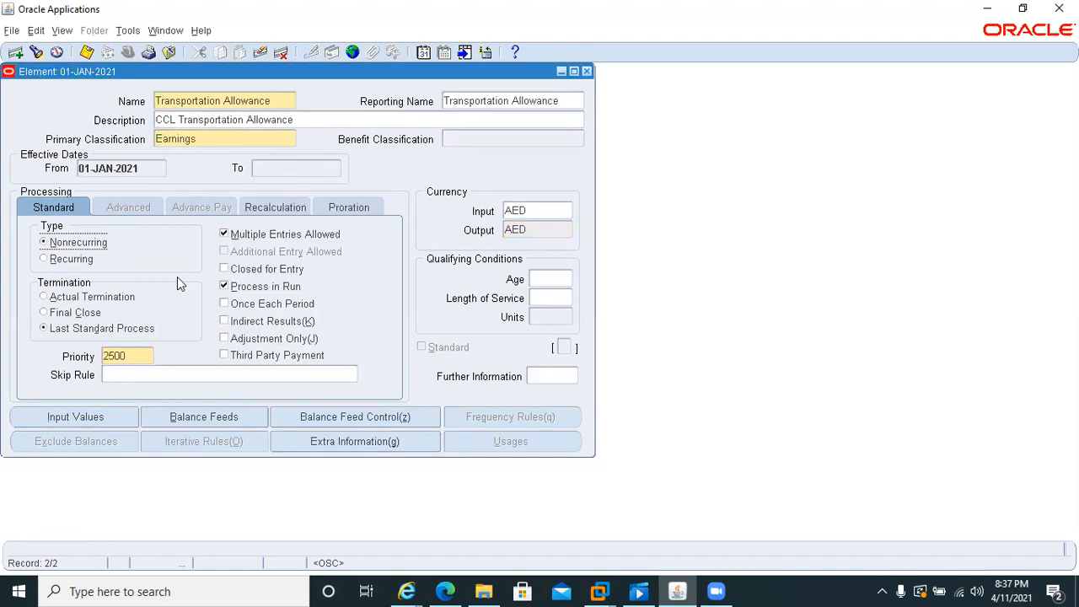
{"action": "left_click", "coordinate": [59, 262]}
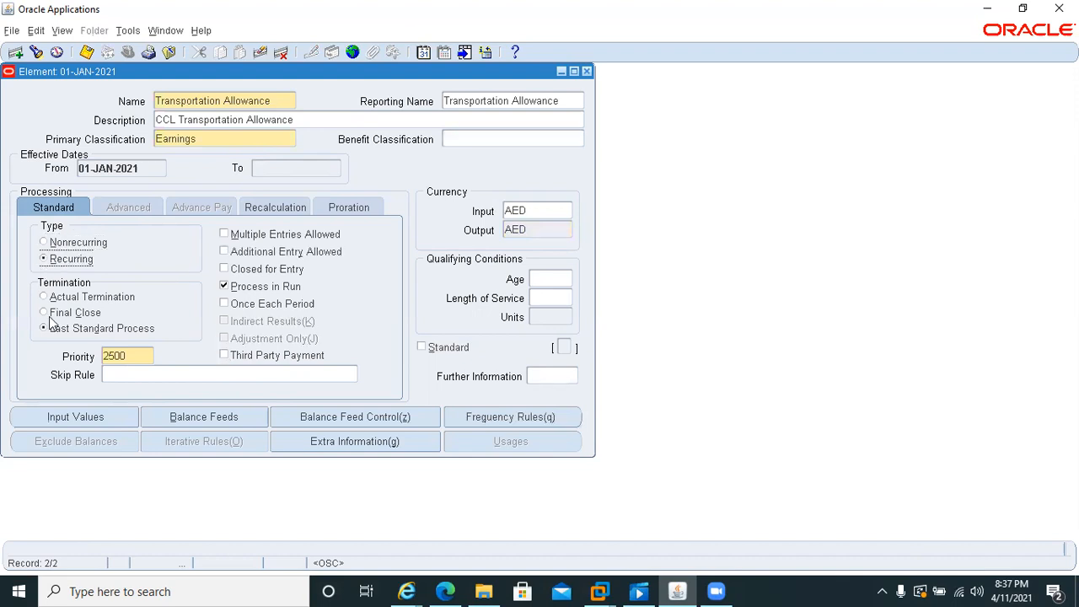
{"action": "left_click", "coordinate": [44, 299]}
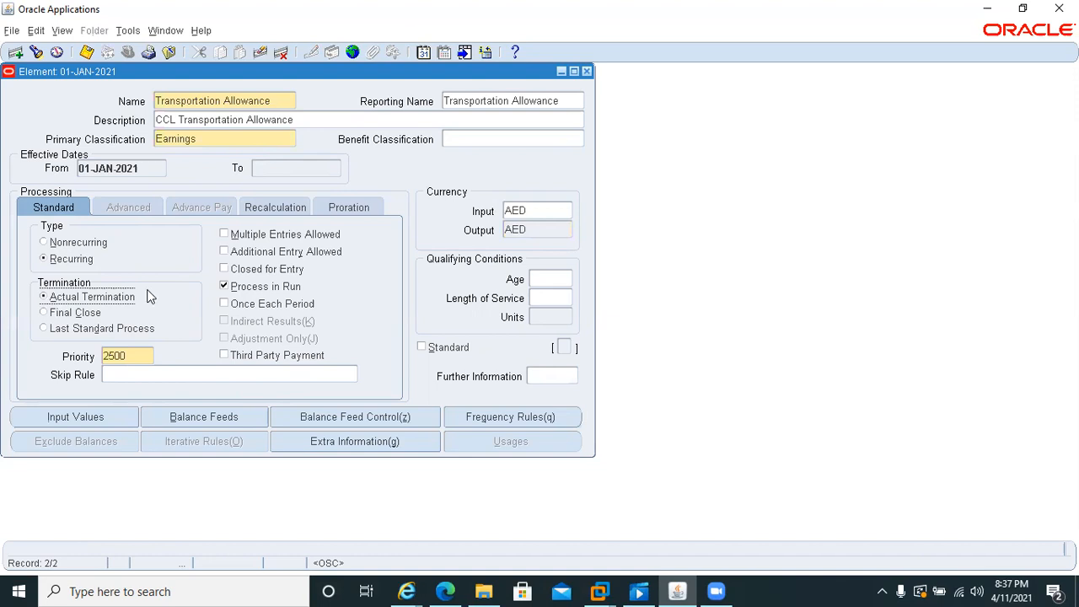
{"action": "key", "text": "ctrl+s"}
Step: Add and save a Transportation Allowance input value named Future 1 with Money units, enabled as a database item
{"action": "left_click", "coordinate": [77, 417]}
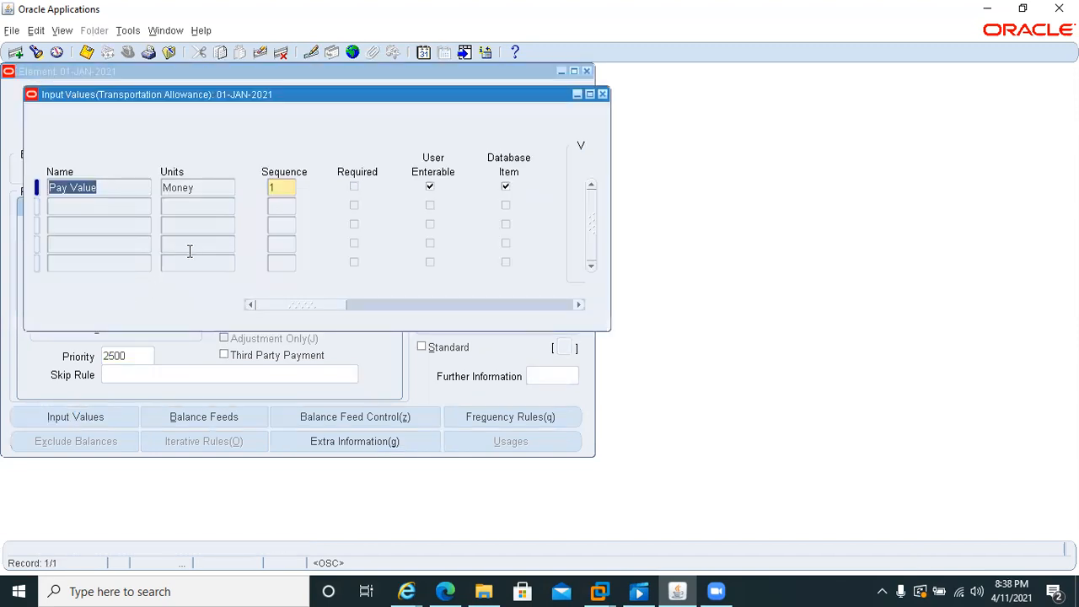
{"action": "left_click", "coordinate": [99, 207]}
{"action": "type", "text": "Future 1"}
{"action": "key", "text": "Tab"}
{"action": "type", "text": "Money"}
{"action": "key", "text": "Tab"}
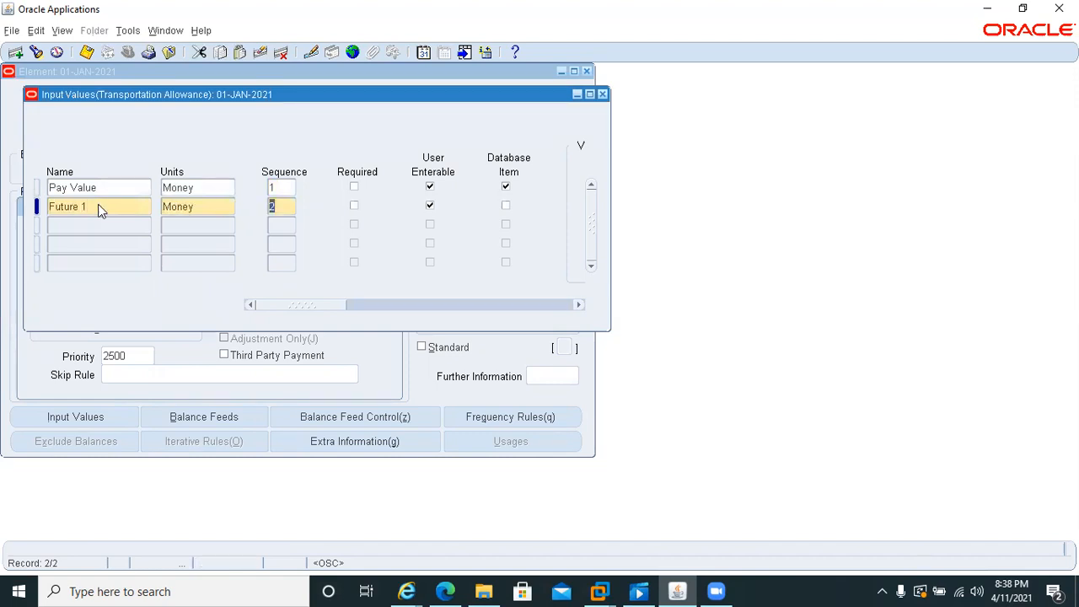
{"action": "left_click", "coordinate": [505, 205]}
{"action": "key", "text": "ctrl+s"}
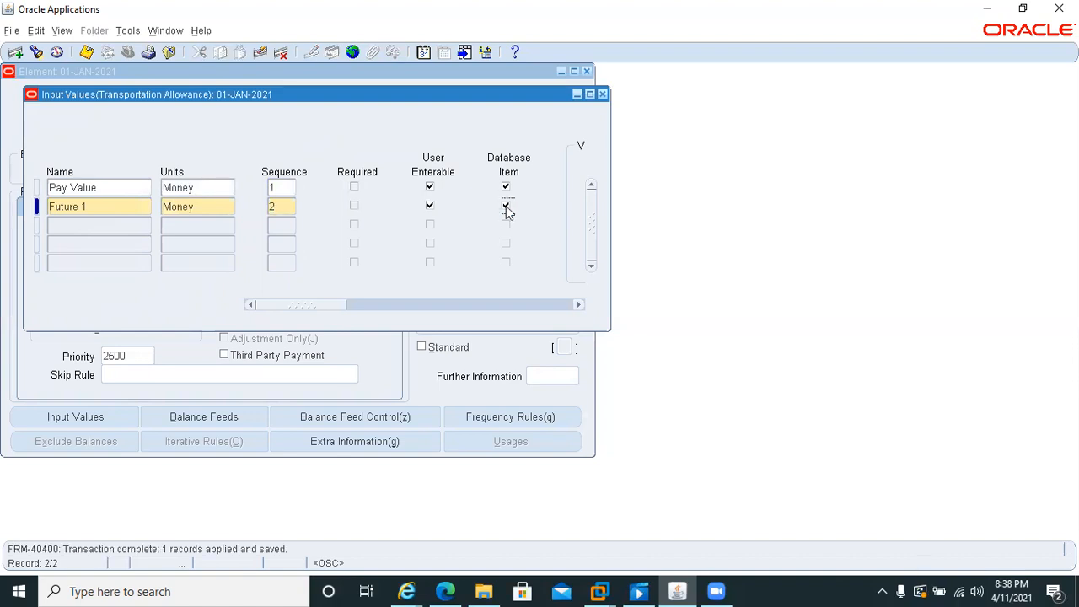
{"action": "left_click", "coordinate": [602, 95]}
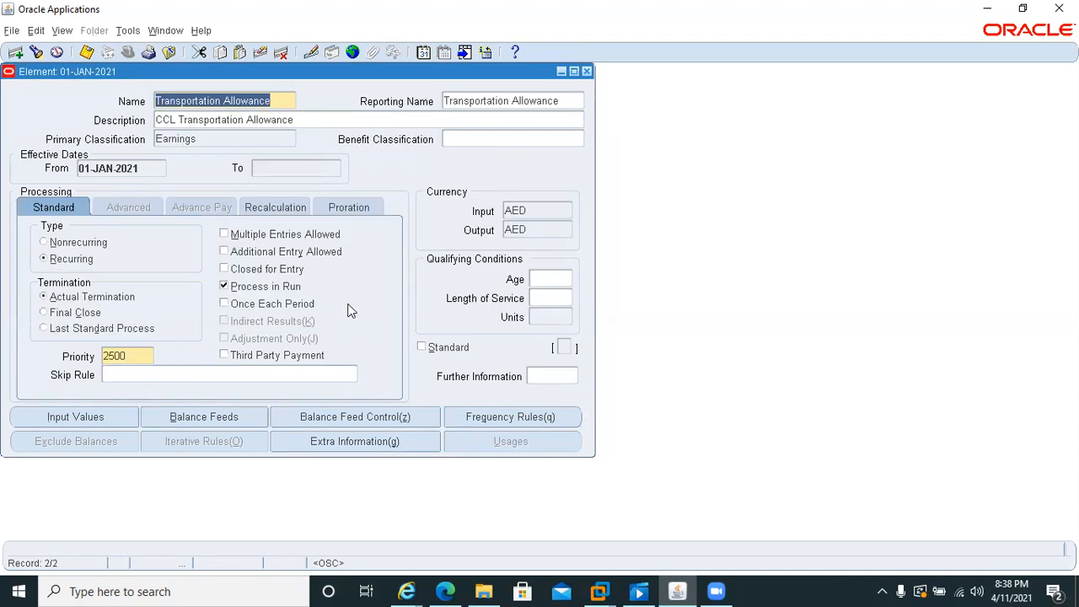
Step: Close the Transportation Allowance element definition and open a blank element link form
{"action": "left_click", "coordinate": [587, 71]}
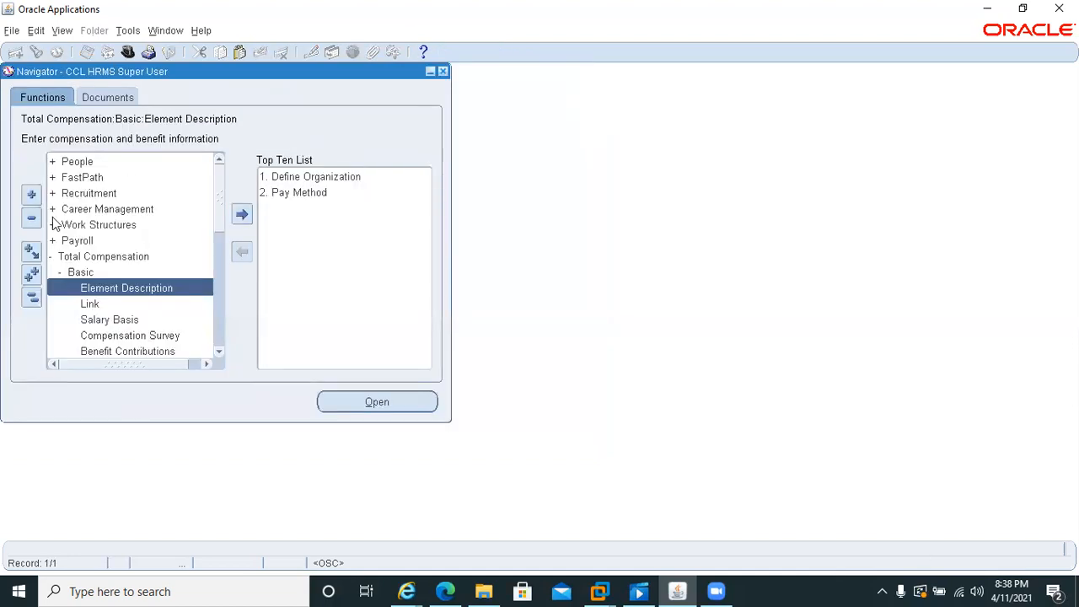
{"action": "double_click", "coordinate": [88, 303]}
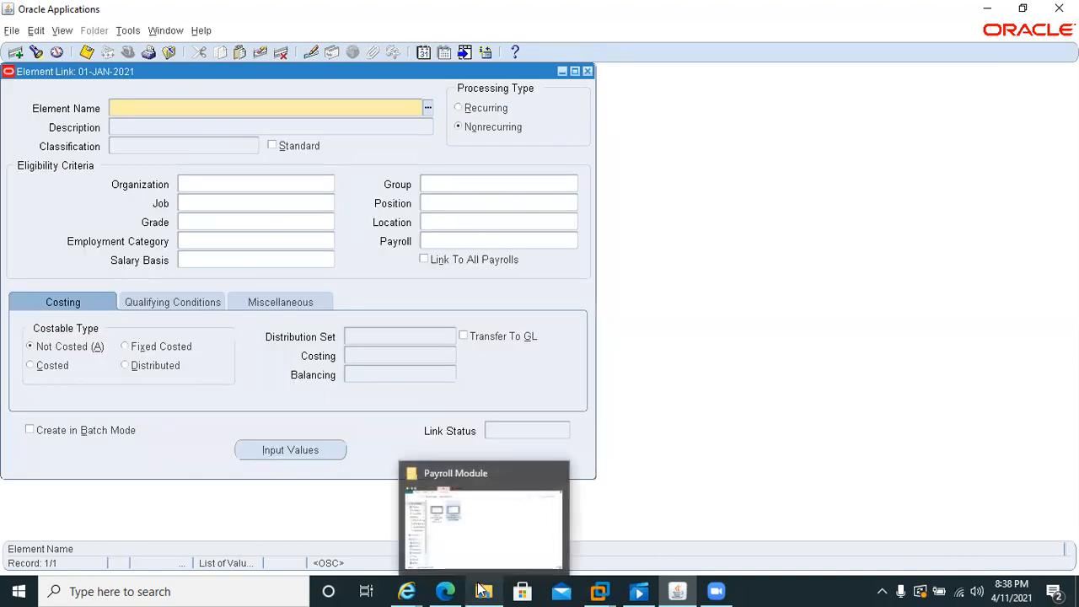
Step: Open Employee and Manager Information.xlsx from the HRMS training material folder to look up employee numbers, and return to Oracle Applications
{"action": "left_click", "coordinate": [482, 590]}
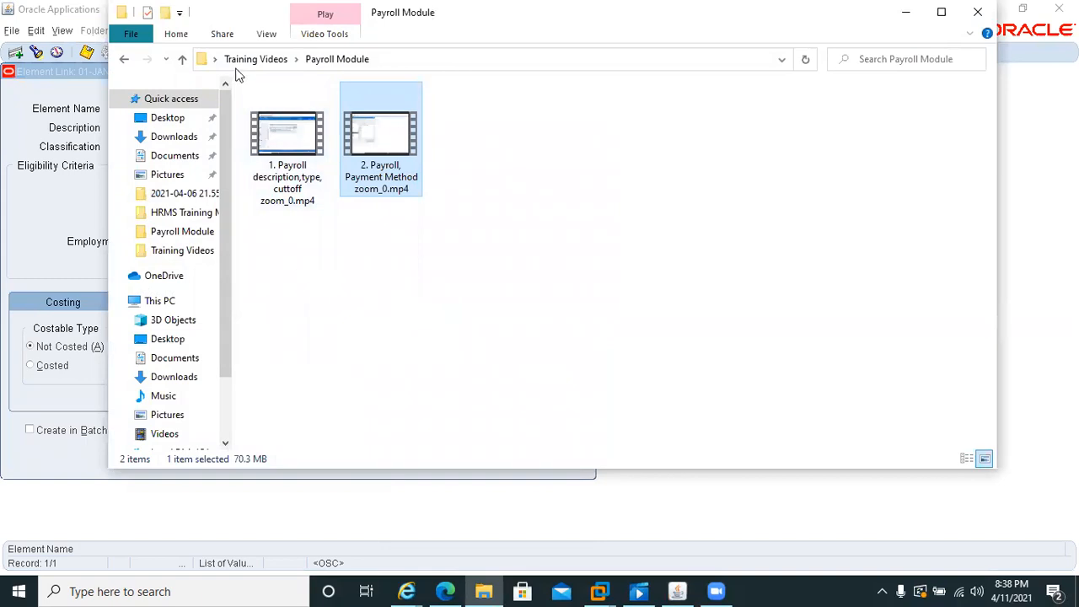
{"action": "left_click", "coordinate": [183, 214]}
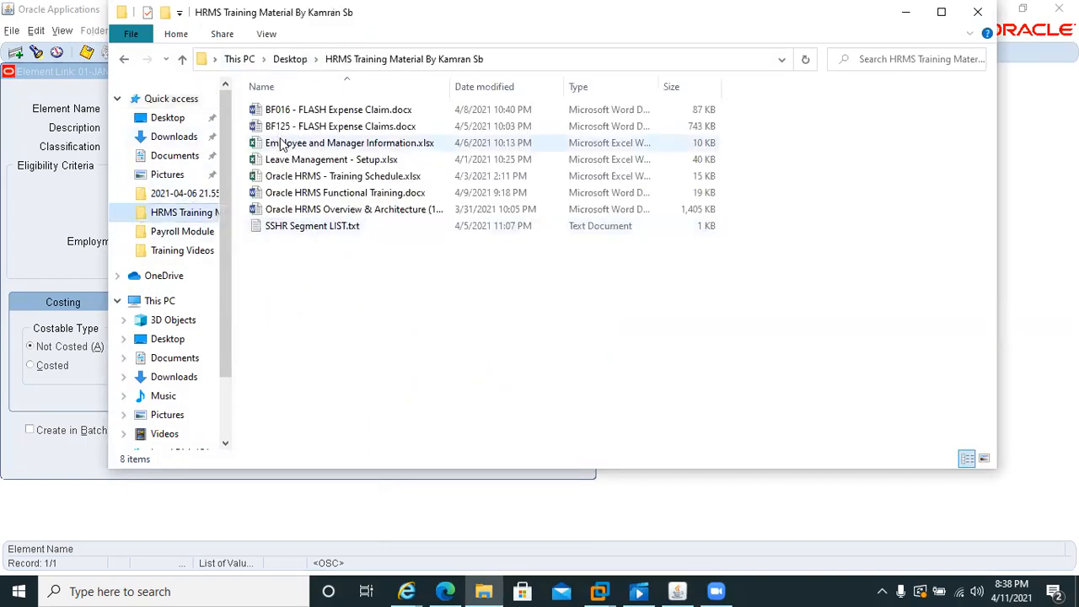
{"action": "double_click", "coordinate": [342, 144]}
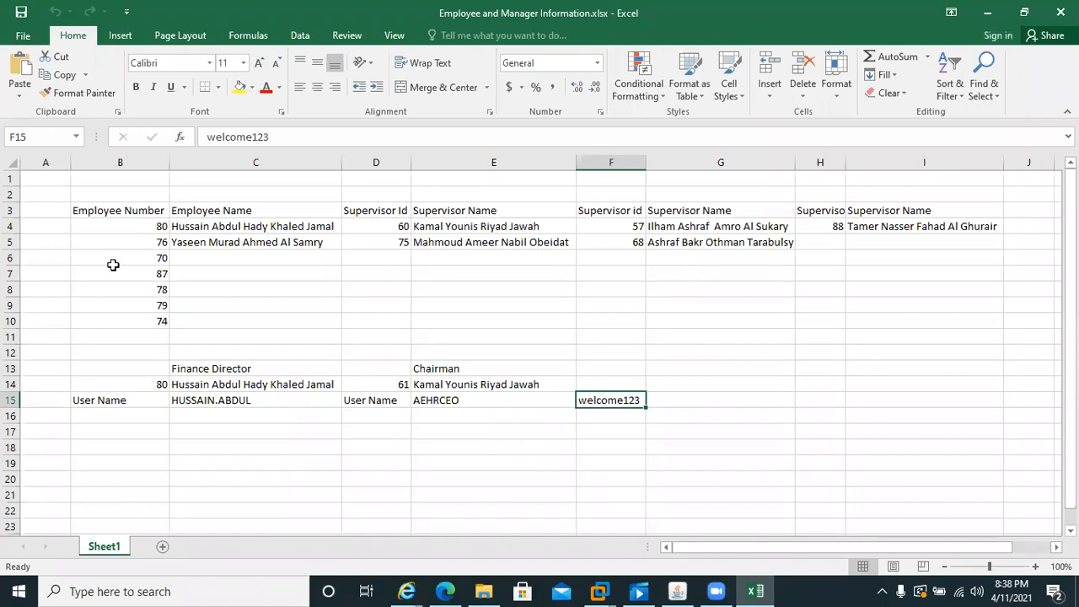
{"action": "key", "text": "alt+Tab"}
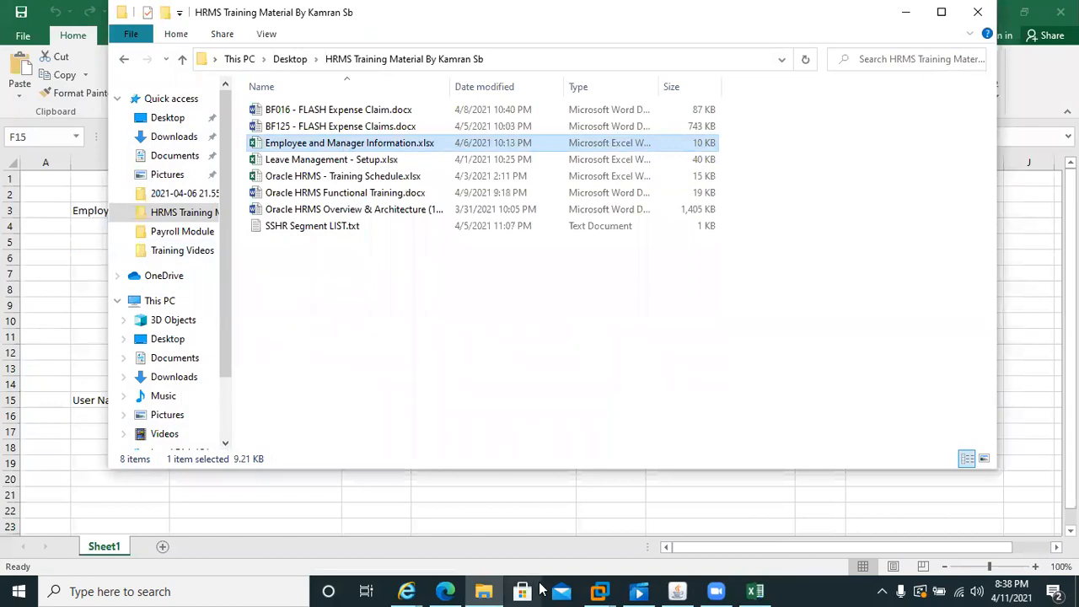
{"action": "left_click", "coordinate": [679, 591]}
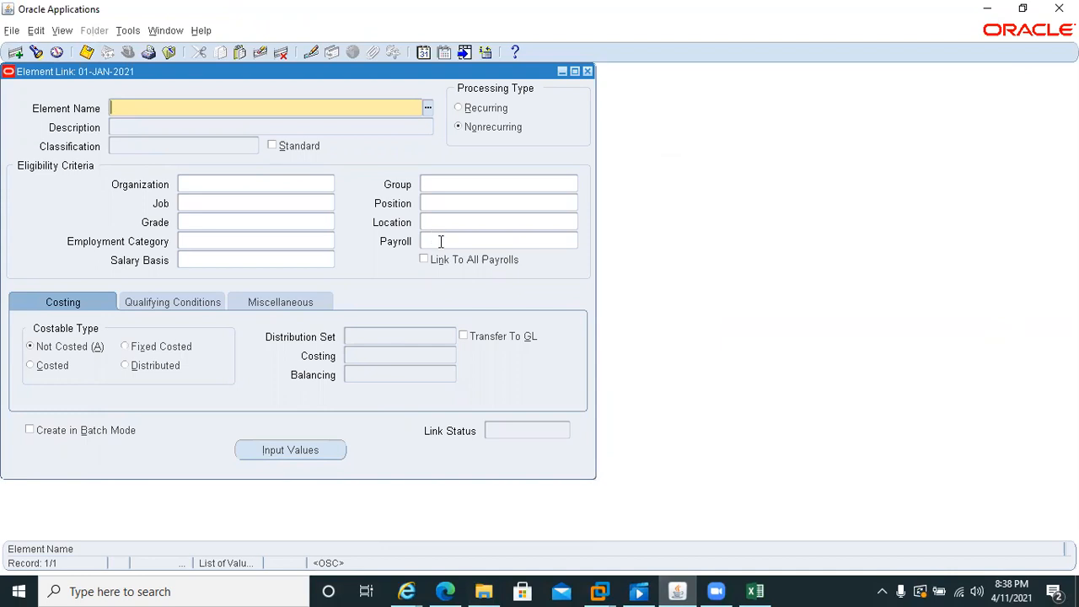
Step: Link the Housing Allowance element as Standard to Monthly Payroll, save the link and close the form
{"action": "type", "text": "hous"}
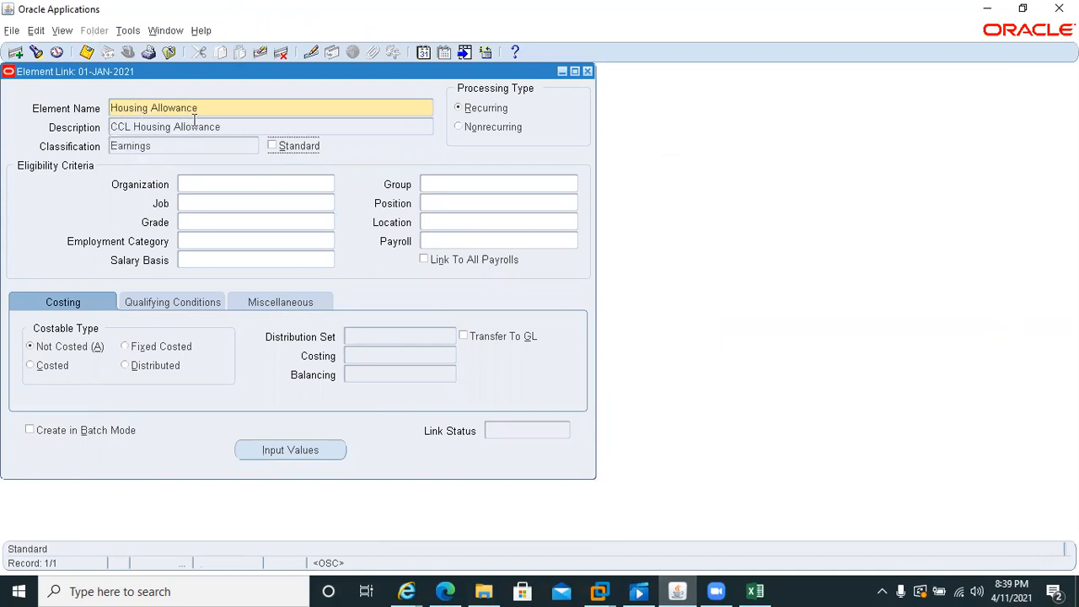
{"action": "left_click", "coordinate": [273, 149]}
{"action": "left_click", "coordinate": [446, 239]}
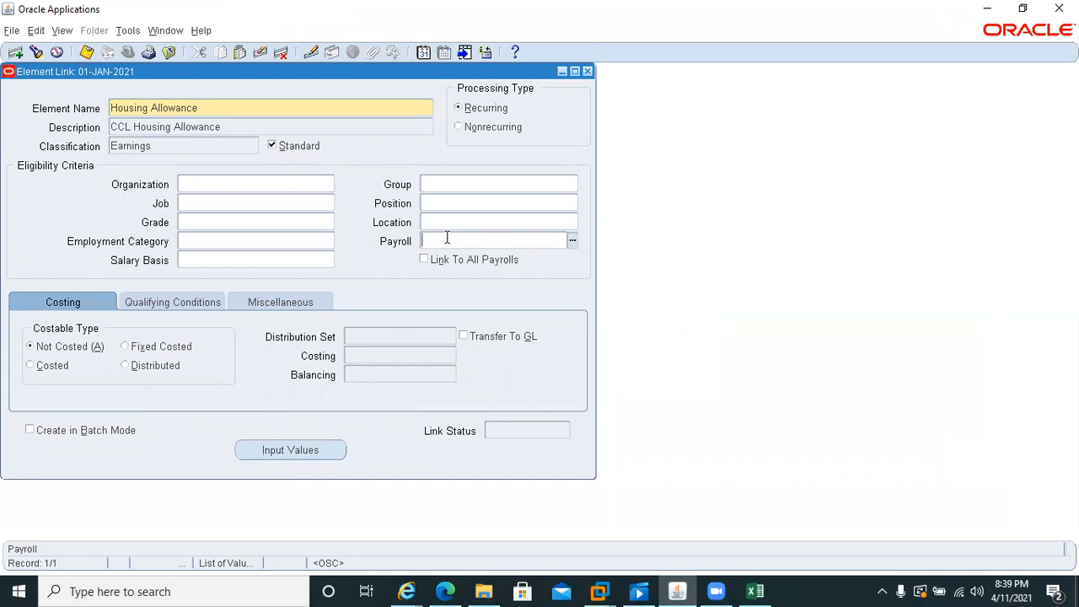
{"action": "type", "text": "mon"}
{"action": "key", "text": "Tab"}
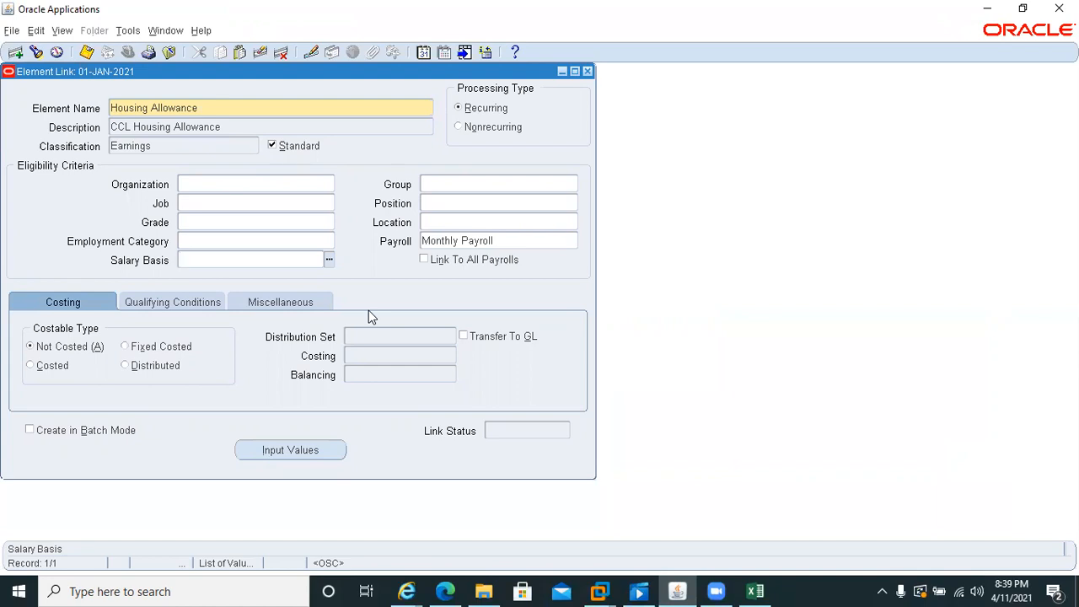
{"action": "key", "text": "ctrl+s"}
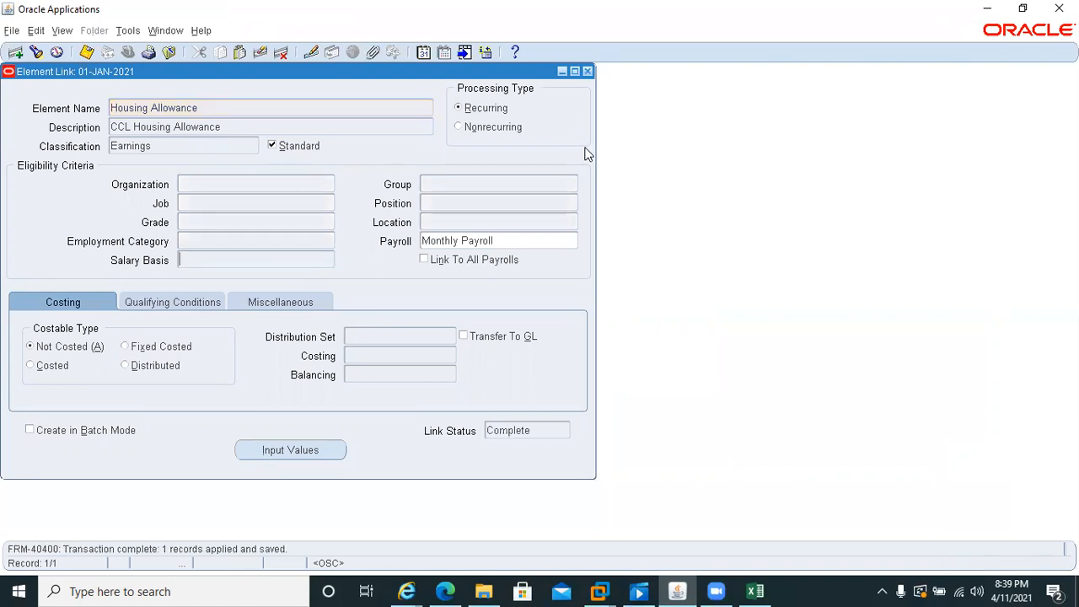
{"action": "left_click", "coordinate": [587, 71]}
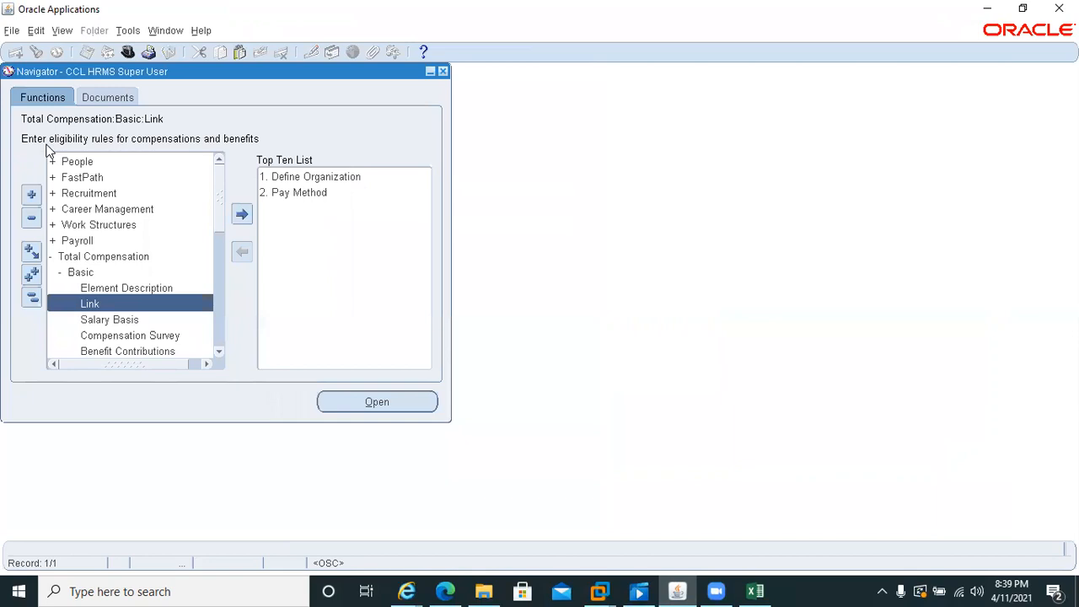
Step: Add the FastPath Entries function to the Top Ten List
{"action": "left_click", "coordinate": [57, 179]}
{"action": "left_click", "coordinate": [56, 180]}
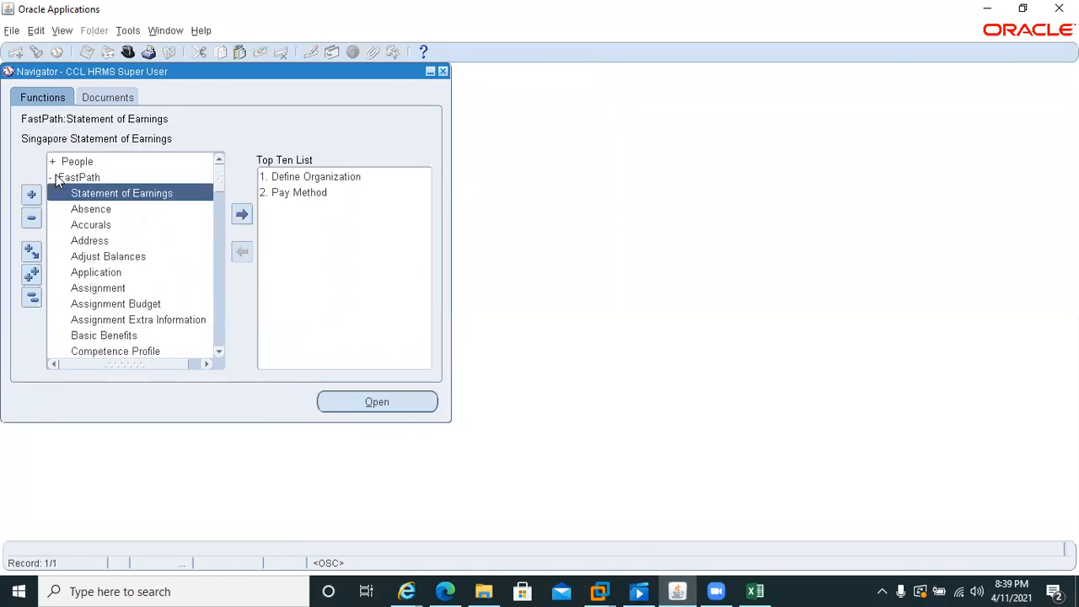
{"action": "key", "text": "e"}
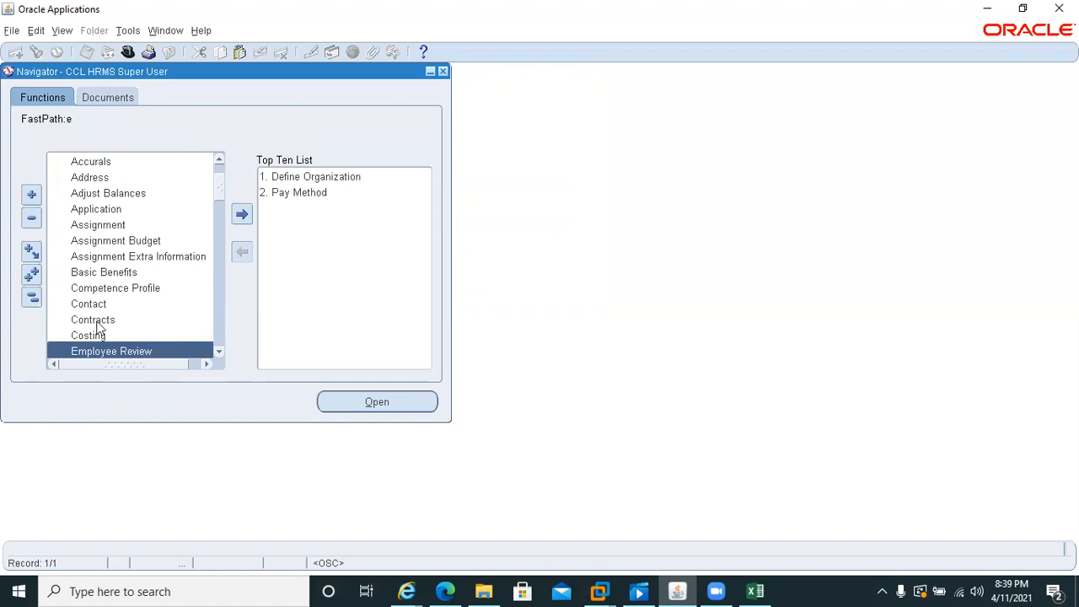
{"action": "key", "text": "Down"}
{"action": "key", "text": "Down"}
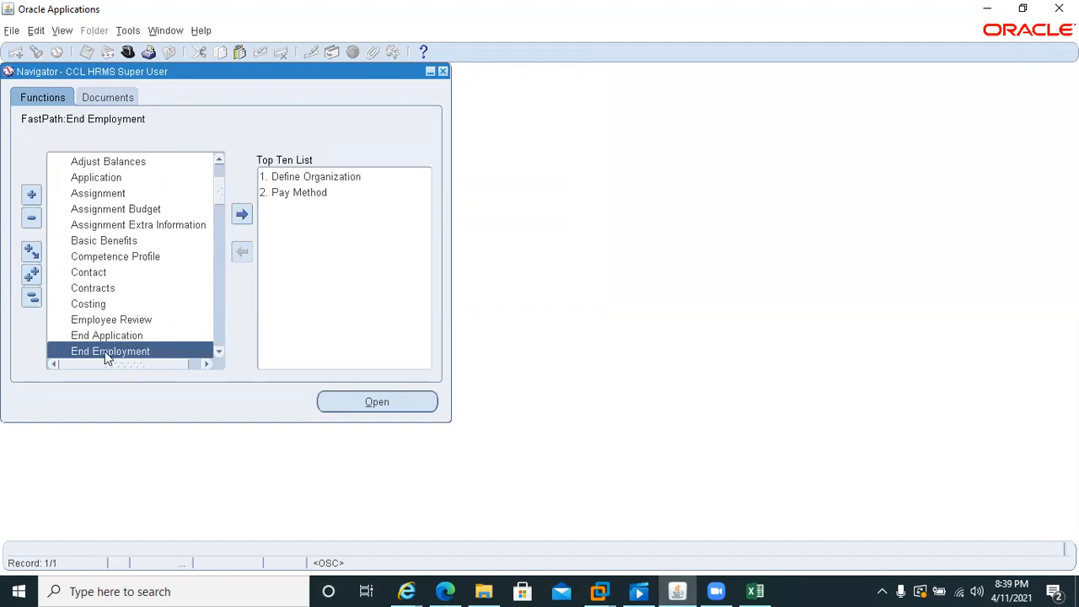
{"action": "key", "text": "Down"}
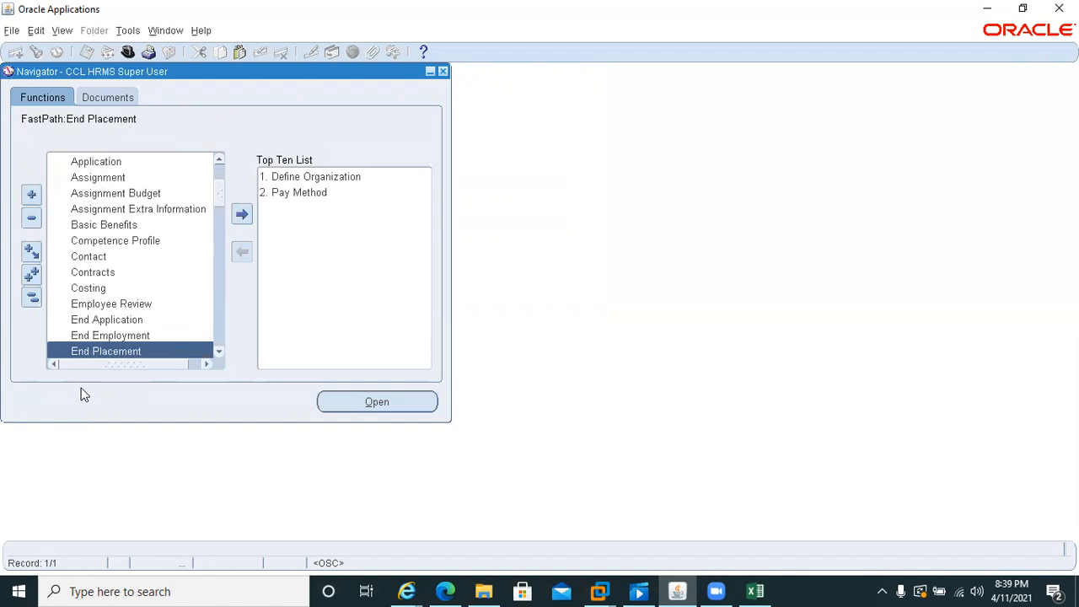
{"action": "key", "text": "Down"}
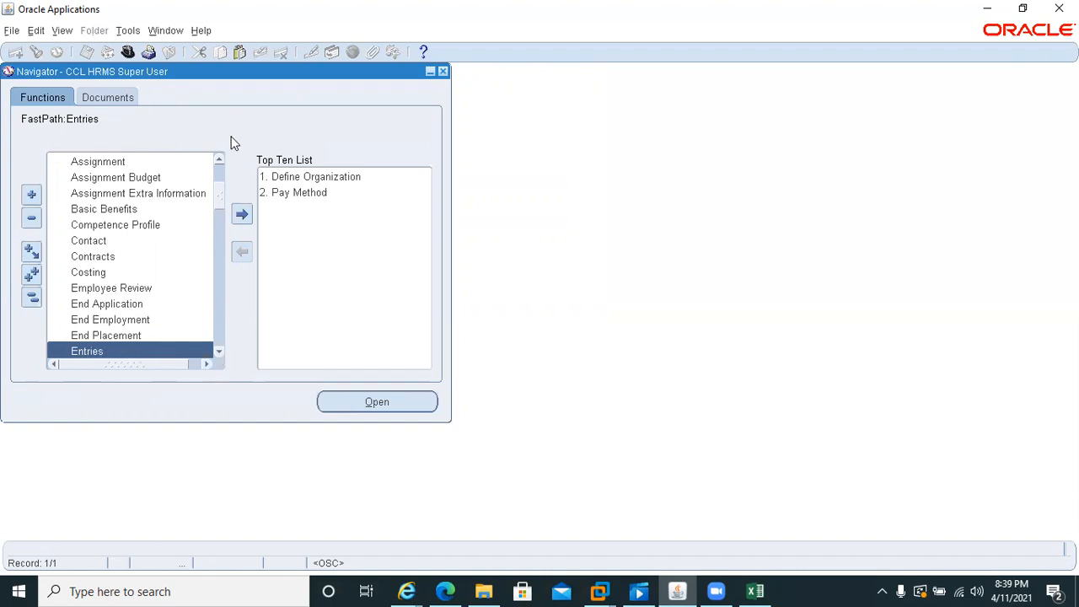
{"action": "left_click", "coordinate": [242, 214]}
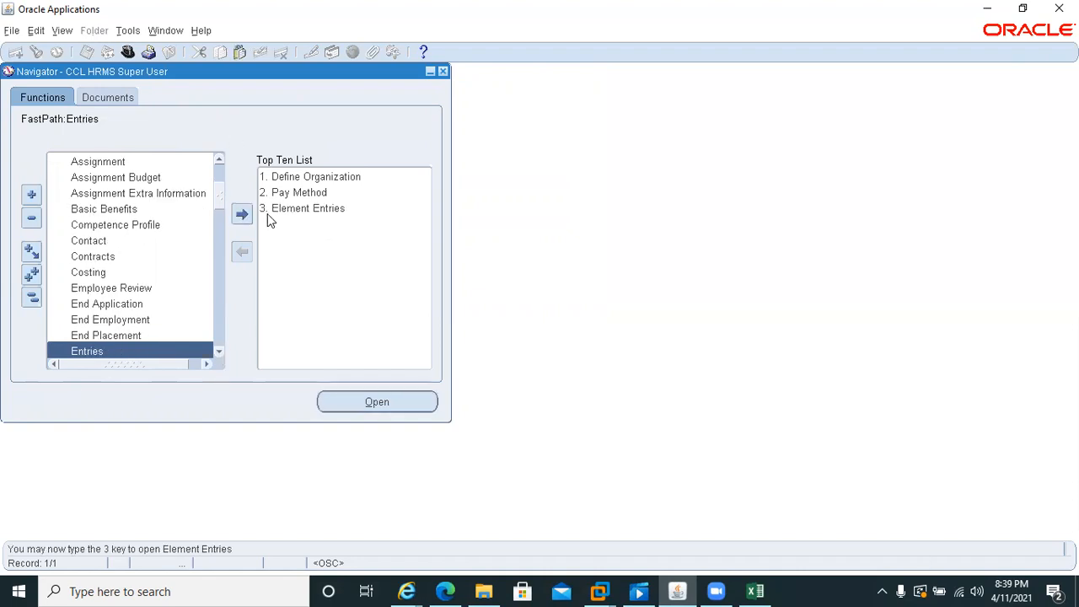
Step: Find an employee's element entries by employee number, check the Housing Allowance entry and close the form
{"action": "left_click", "coordinate": [290, 211]}
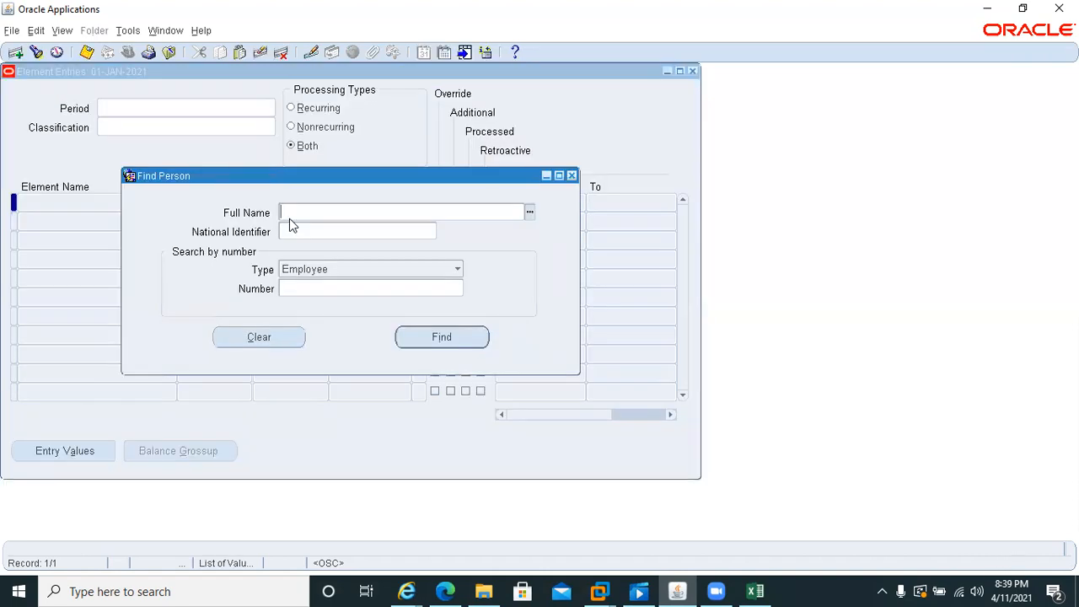
{"action": "left_click", "coordinate": [310, 288]}
{"action": "type", "text": "80"}
{"action": "left_click", "coordinate": [416, 337]}
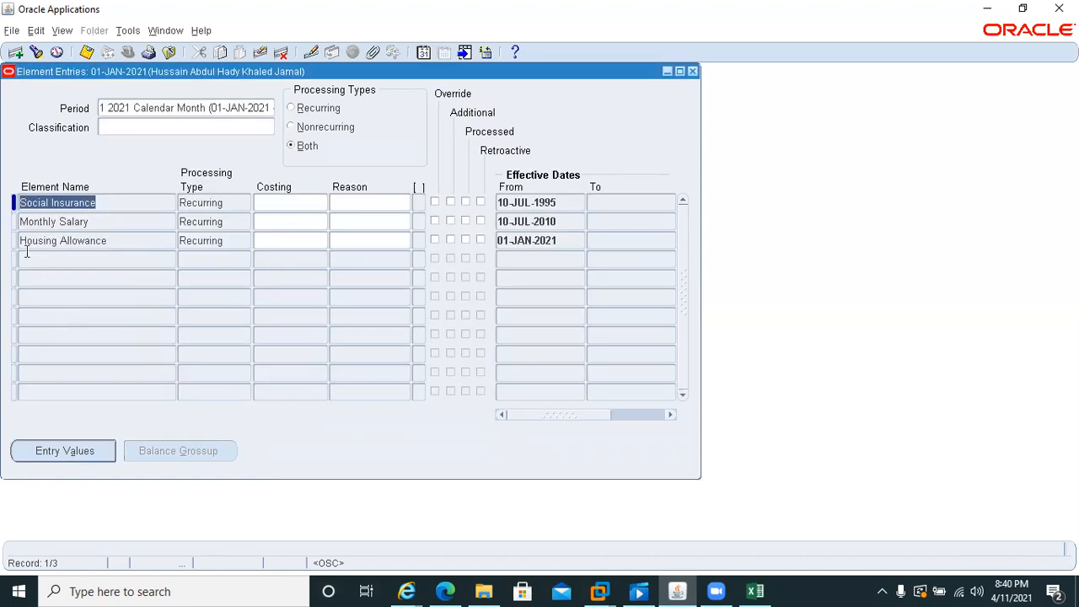
{"action": "left_click", "coordinate": [144, 244]}
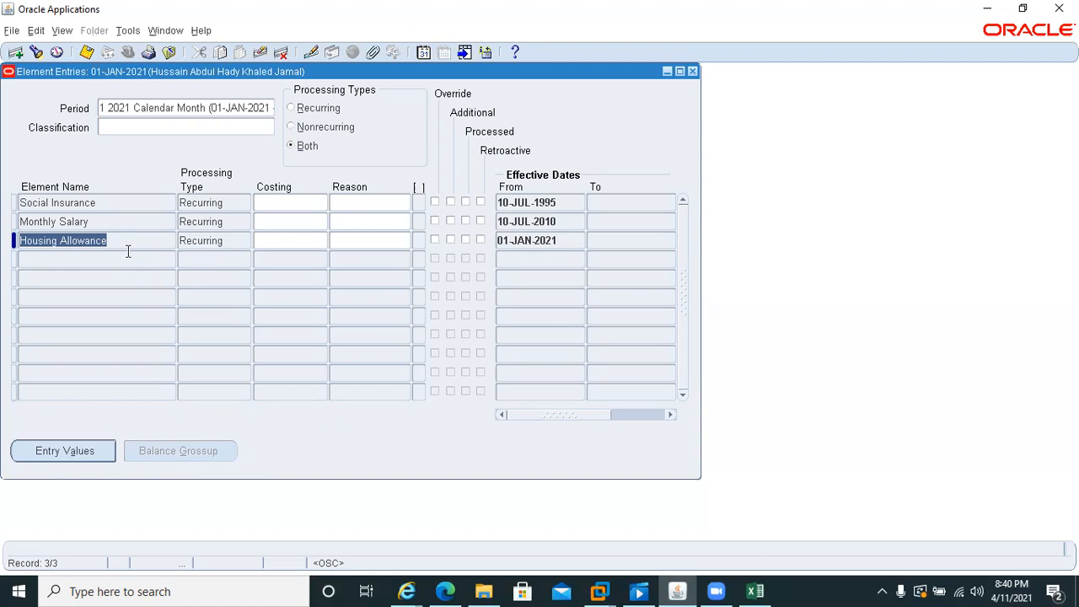
{"action": "left_click", "coordinate": [692, 71]}
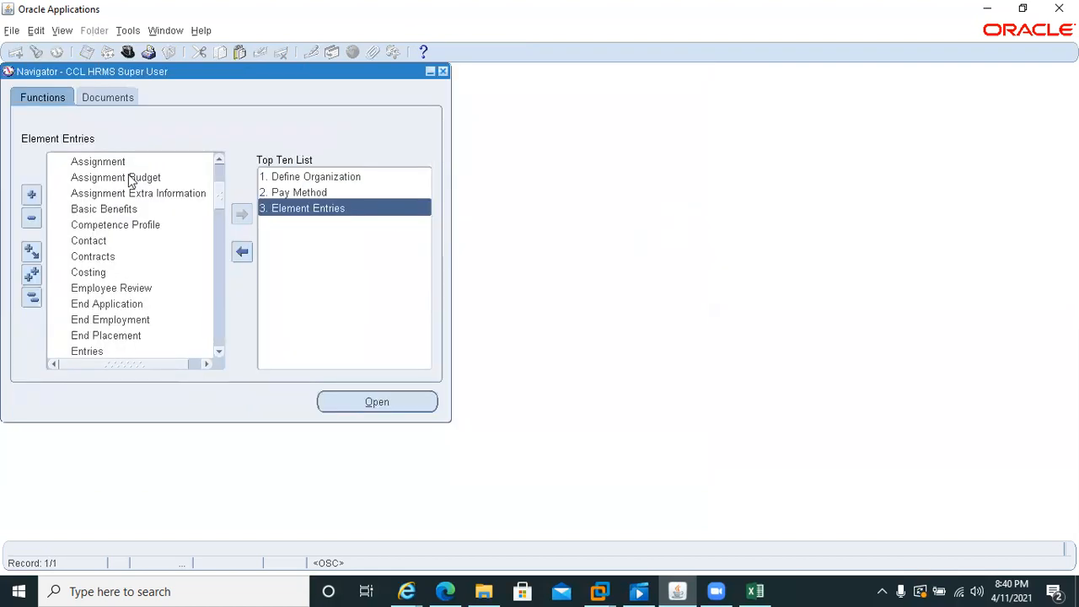
Step: Collapse the function tree and open the Link function under Total Compensation, Basic for another element link
{"action": "left_click", "coordinate": [31, 296]}
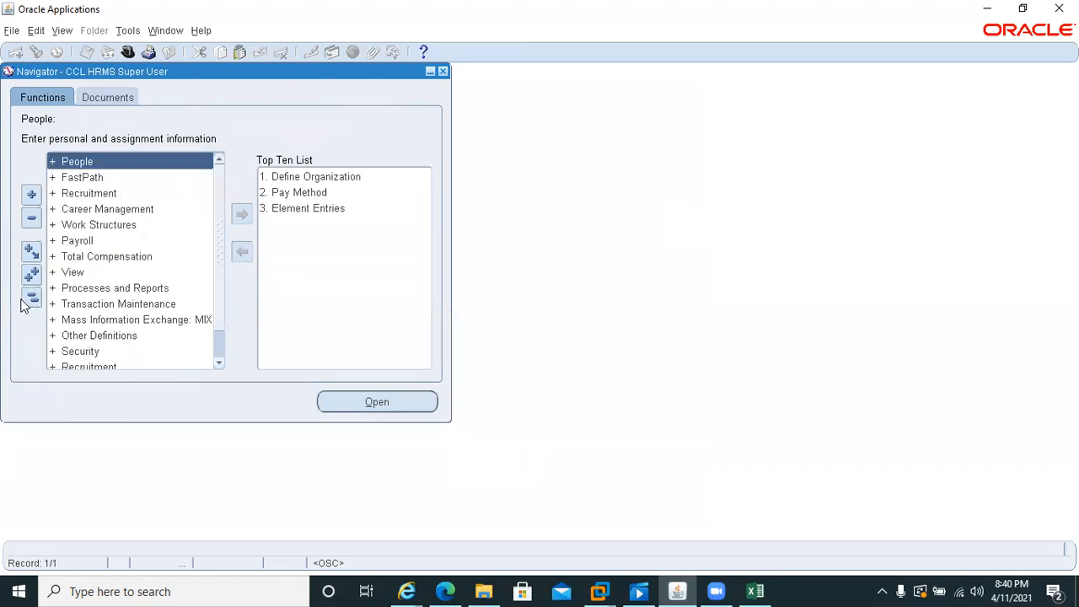
{"action": "left_click", "coordinate": [53, 256]}
{"action": "left_click", "coordinate": [53, 256]}
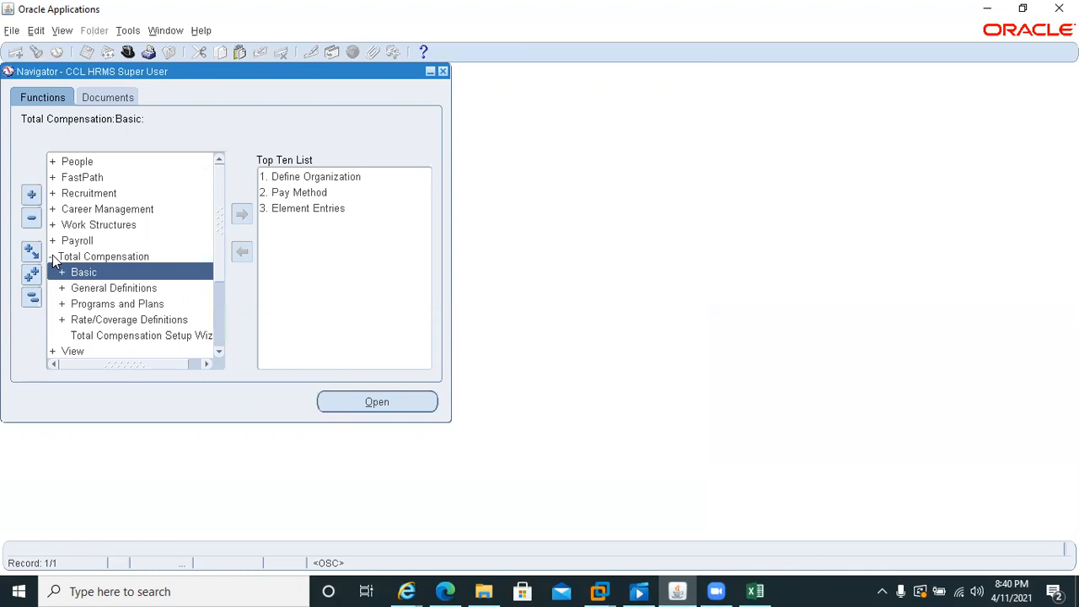
{"action": "left_click", "coordinate": [61, 272]}
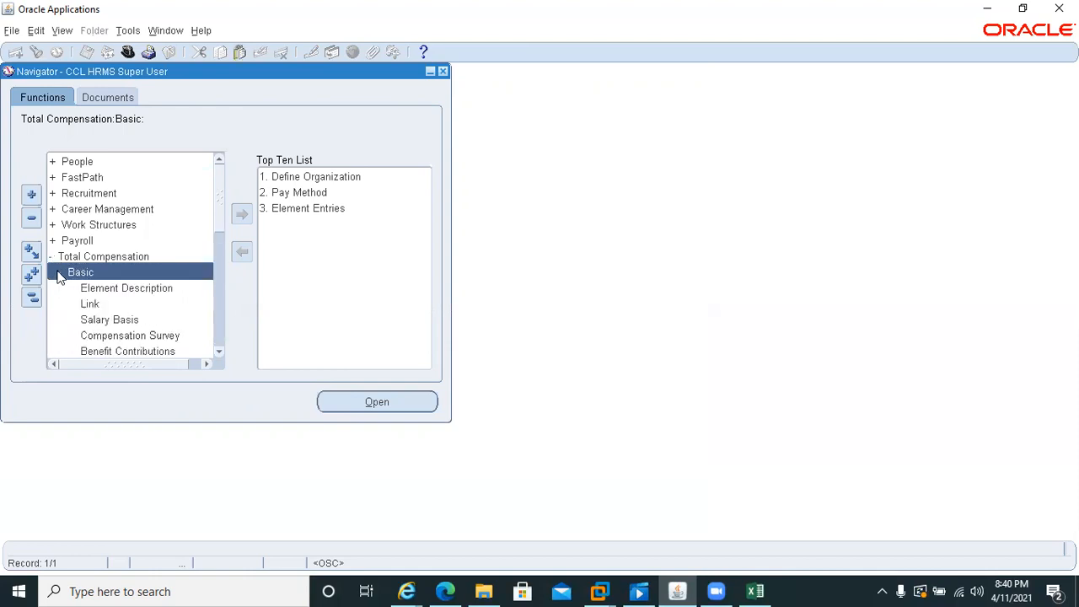
{"action": "left_click", "coordinate": [89, 305]}
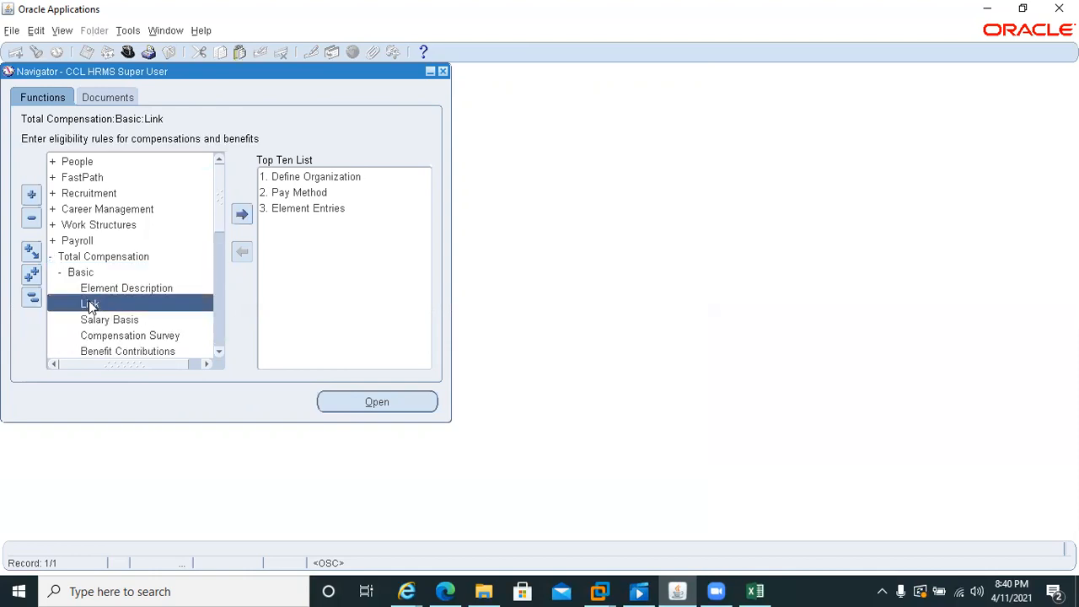
{"action": "double_click", "coordinate": [89, 304]}
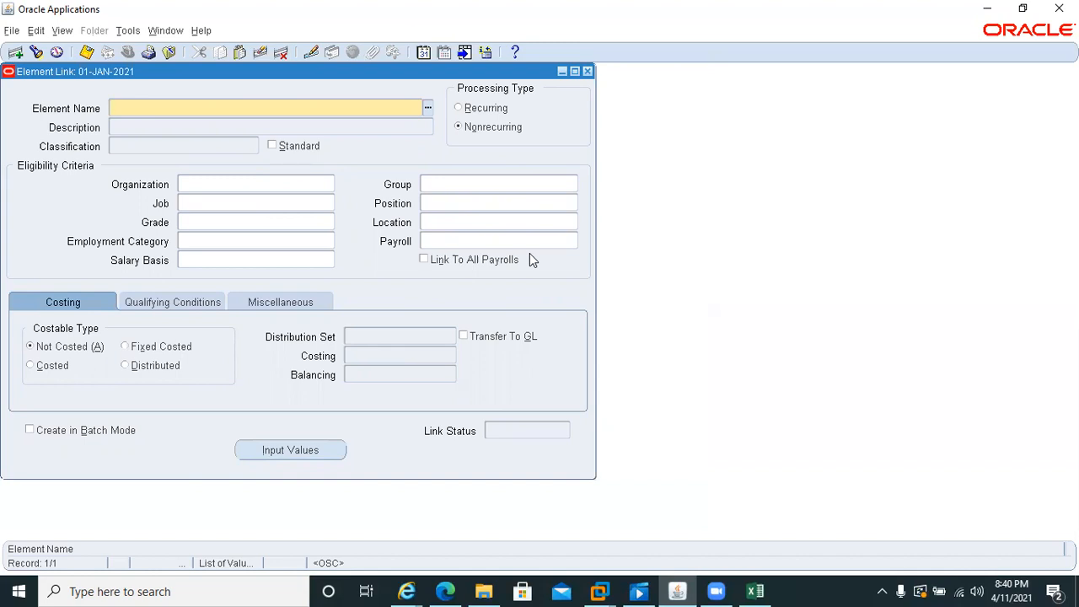
Step: Link the Transportation Allowance element as Standard to Monthly Payroll, save the link and close the form
{"action": "type", "text": "tra"}
{"action": "key", "text": "Tab"}
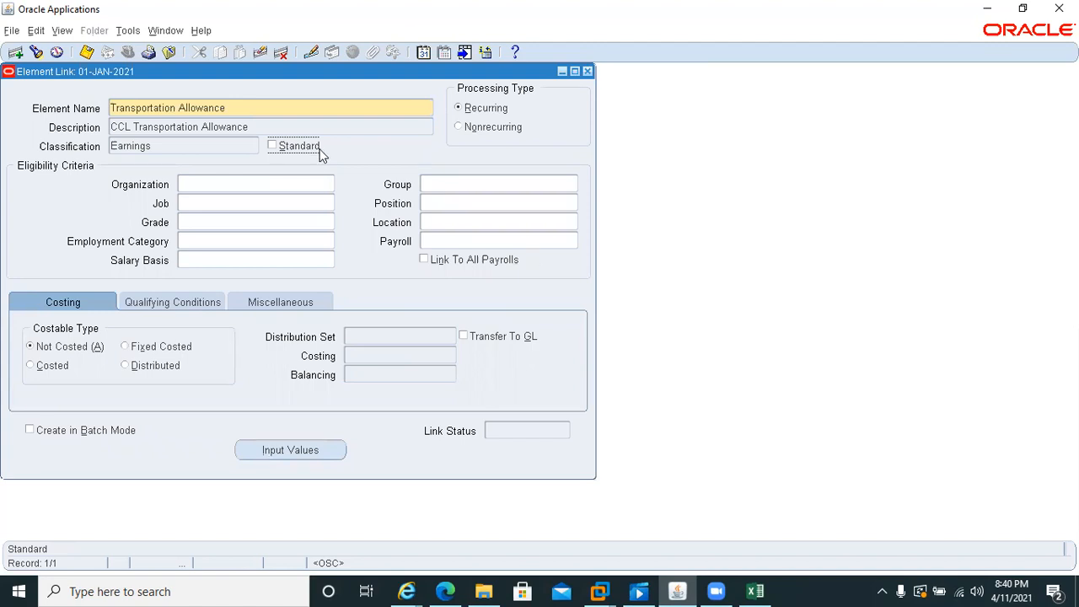
{"action": "left_click", "coordinate": [271, 151]}
{"action": "left_click", "coordinate": [438, 241]}
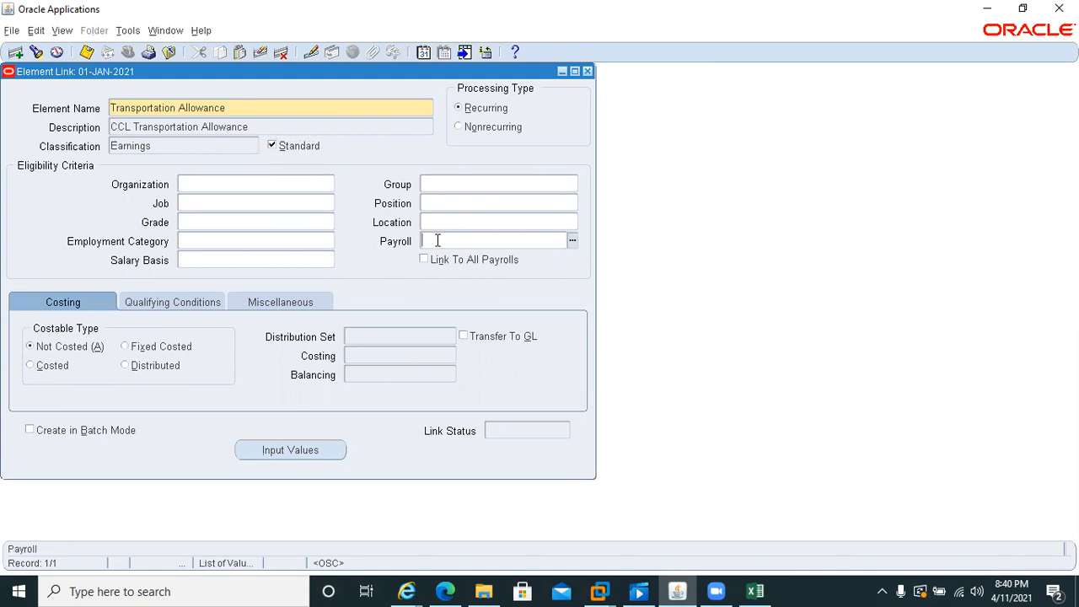
{"action": "type", "text": "m"}
{"action": "key", "text": "Tab"}
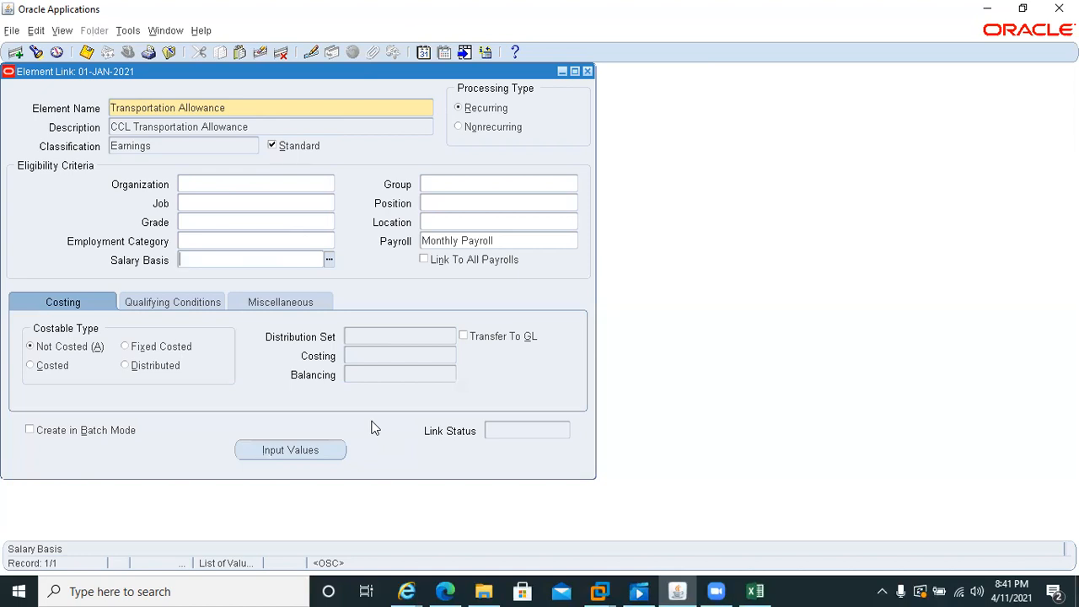
{"action": "key", "text": "ctrl+s"}
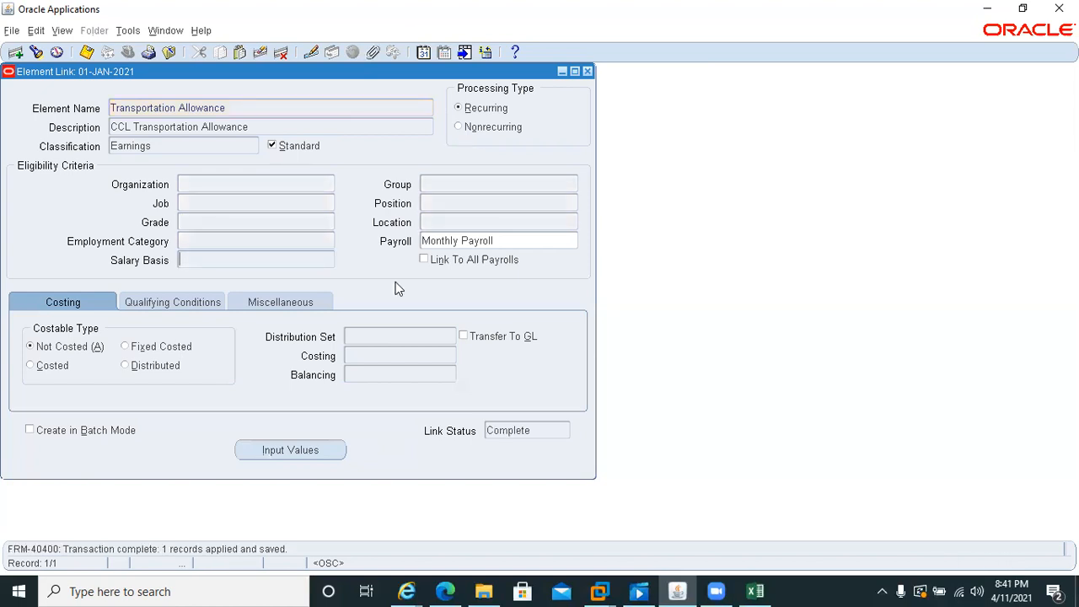
{"action": "left_click", "coordinate": [587, 72]}
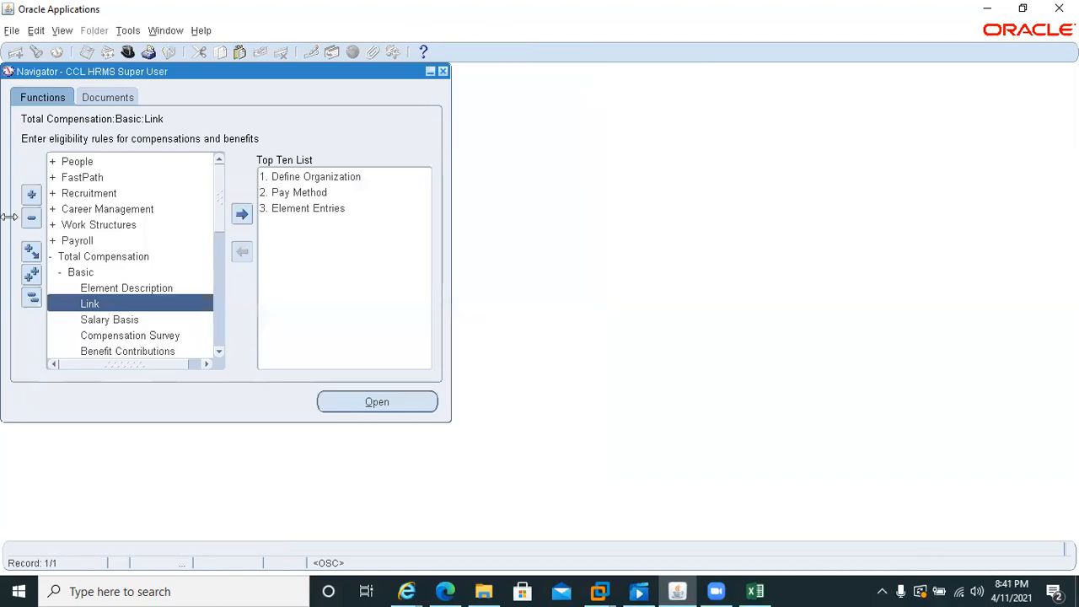
Step: Open Element Entries from the Top Ten List and find the element entries of another employee by employee number
{"action": "left_click", "coordinate": [326, 208]}
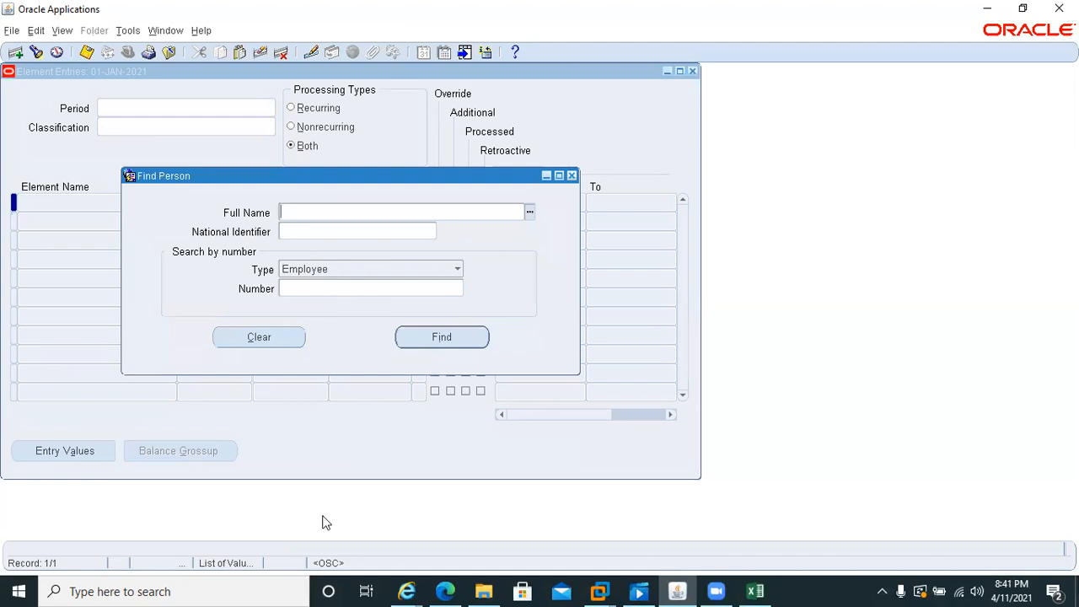
{"action": "left_click", "coordinate": [763, 589]}
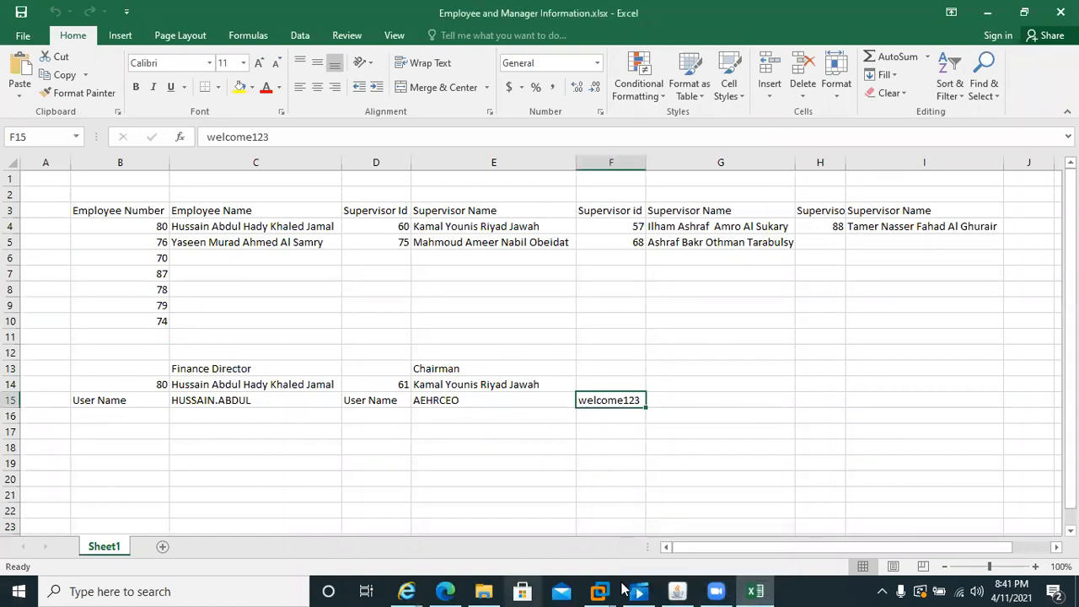
{"action": "left_click", "coordinate": [676, 590]}
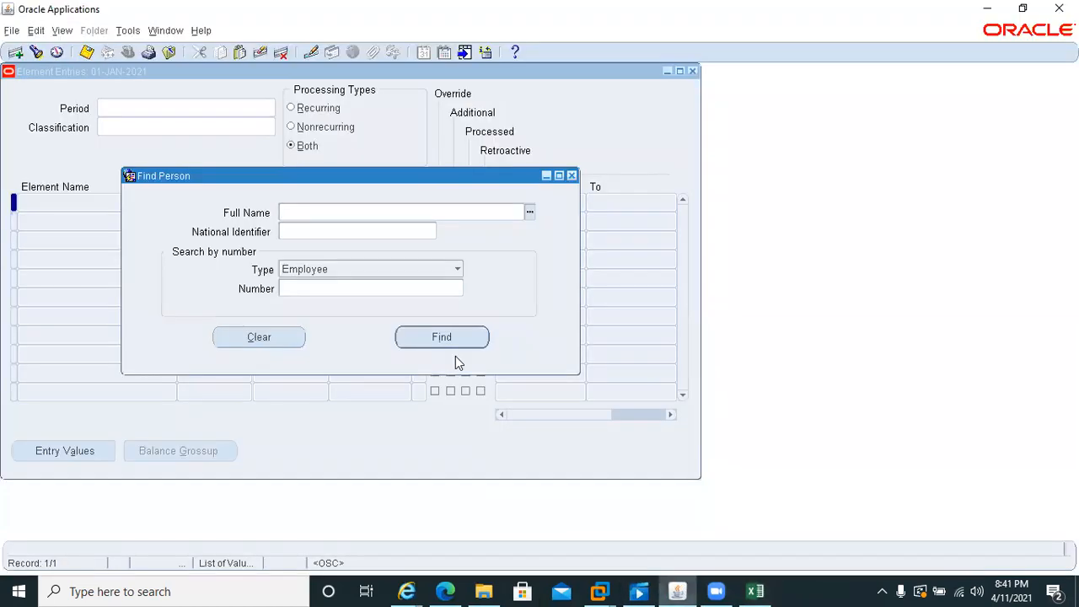
{"action": "left_click", "coordinate": [305, 286]}
{"action": "type", "text": "60"}
{"action": "key", "text": "Tab"}
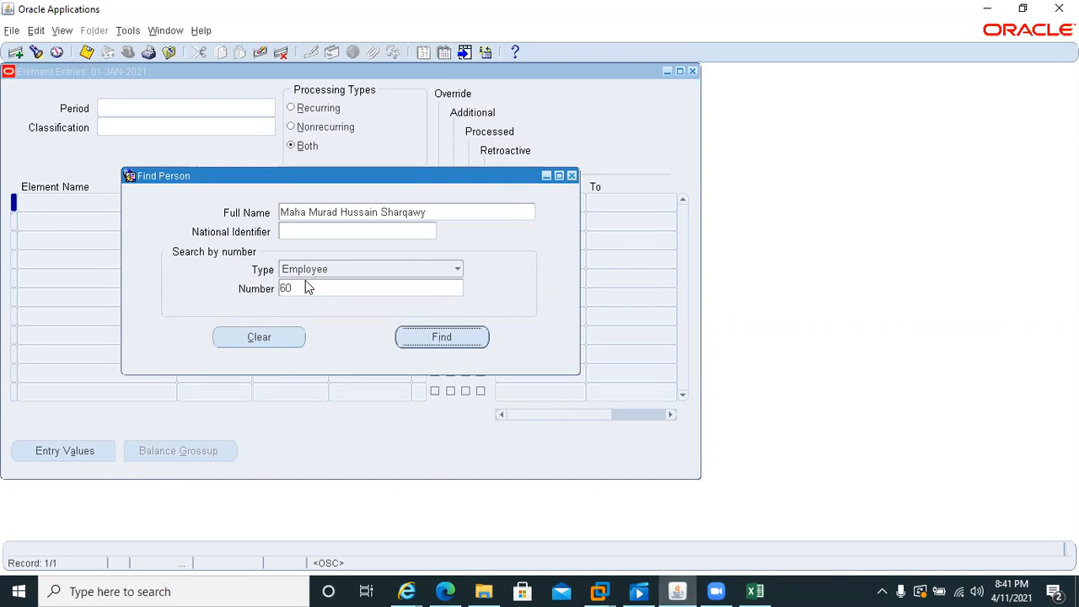
{"action": "left_click", "coordinate": [456, 354]}
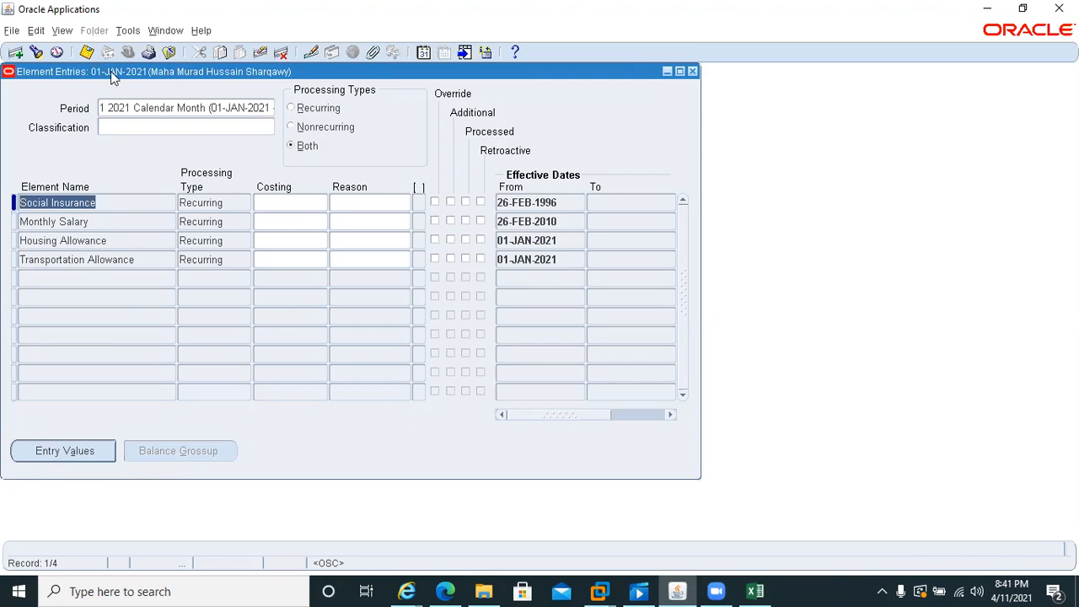
Step: Check the entry values of the employee's Monthly Salary element, including Pay Value and Allowance Amount, and close the element entries
{"action": "left_click", "coordinate": [113, 220]}
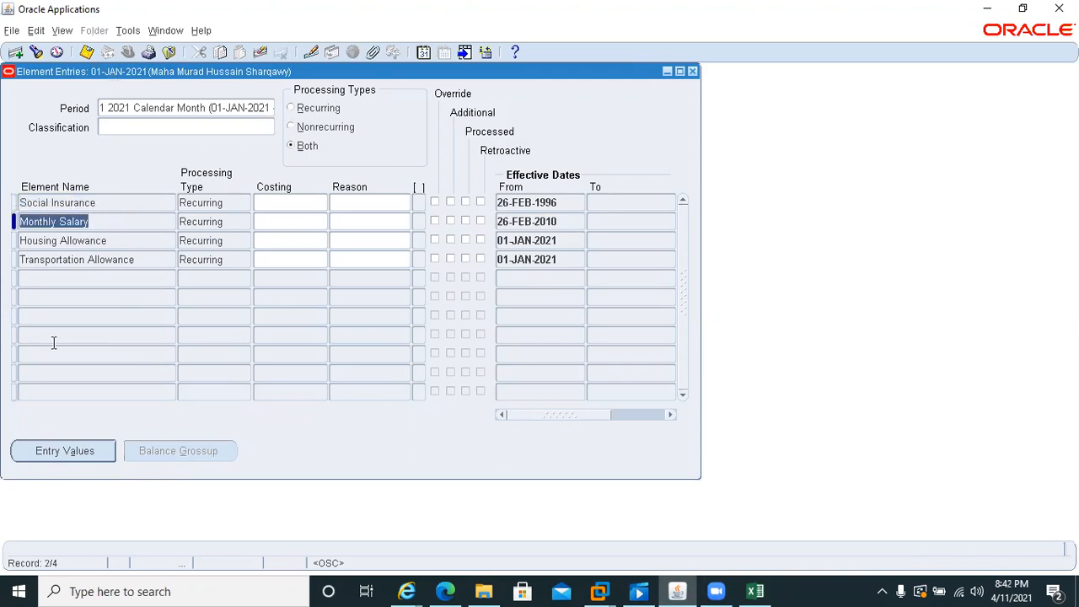
{"action": "left_click", "coordinate": [50, 449]}
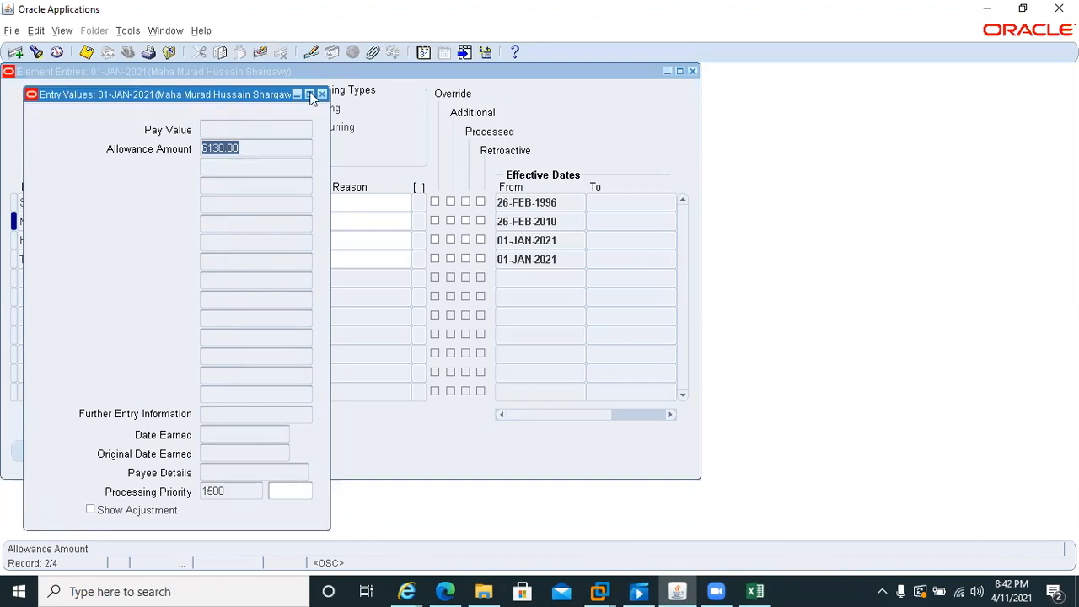
{"action": "left_click", "coordinate": [211, 129]}
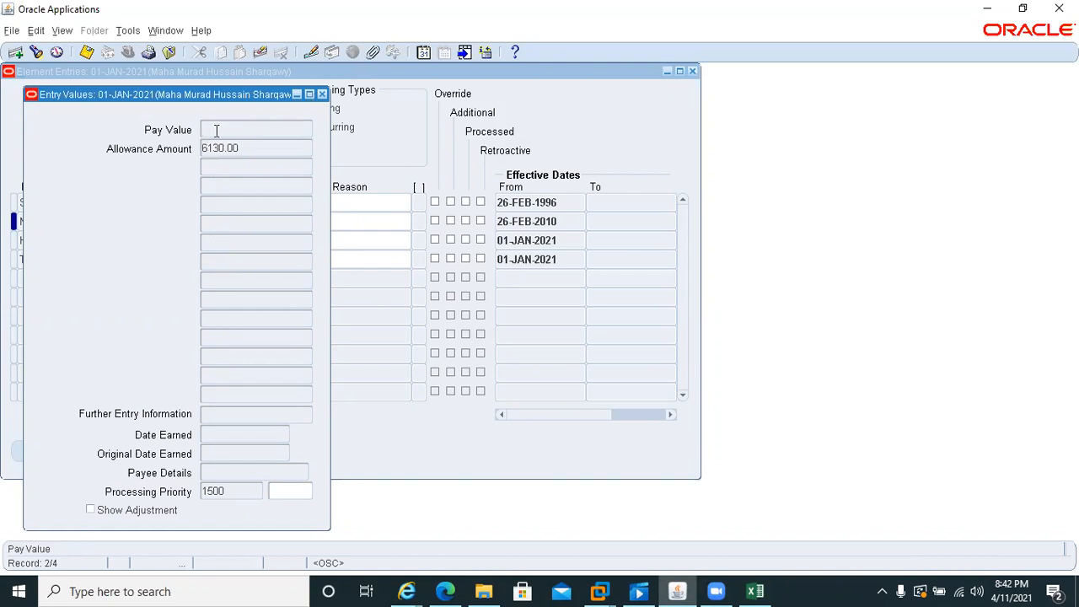
{"action": "double_click", "coordinate": [226, 152]}
{"action": "left_click", "coordinate": [227, 151]}
{"action": "left_click", "coordinate": [322, 93]}
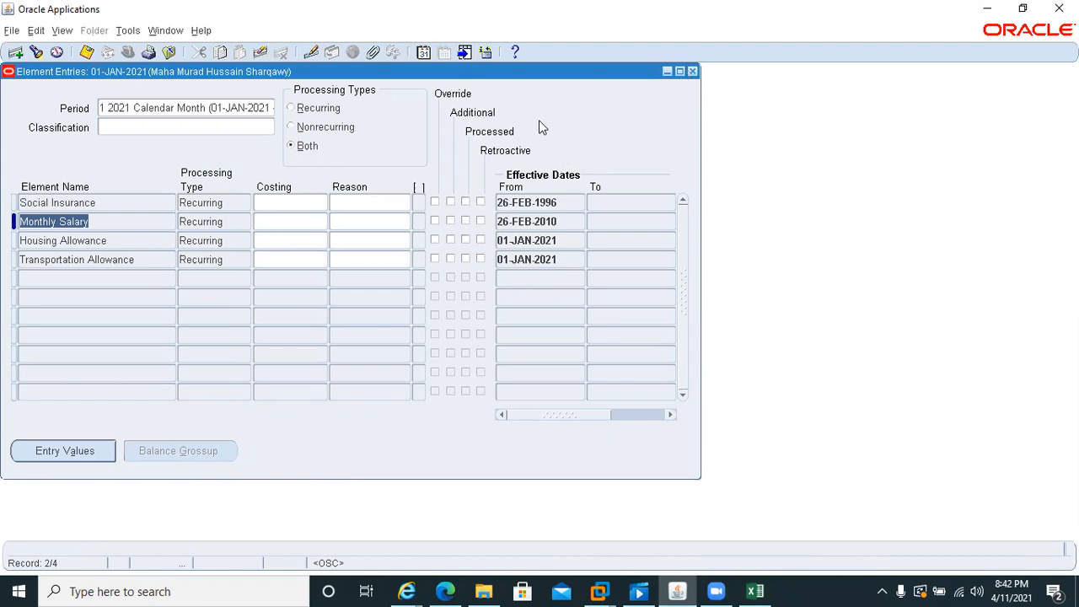
{"action": "left_click", "coordinate": [691, 72]}
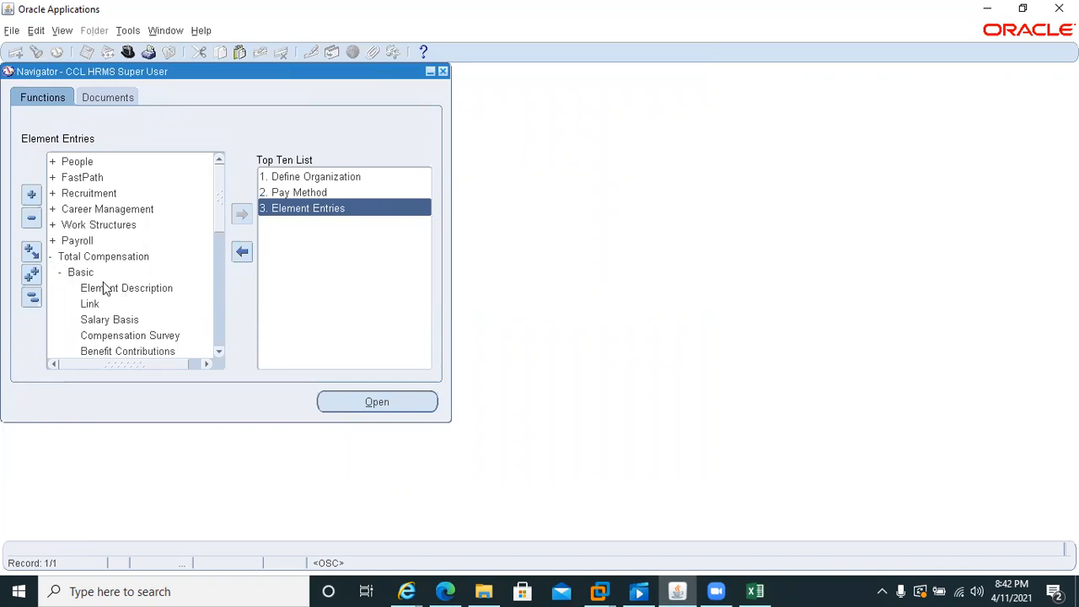
Step: Query the existing salary basis under Total Compensation, Basic, review its available bases and input value name, and close the form
{"action": "double_click", "coordinate": [118, 321]}
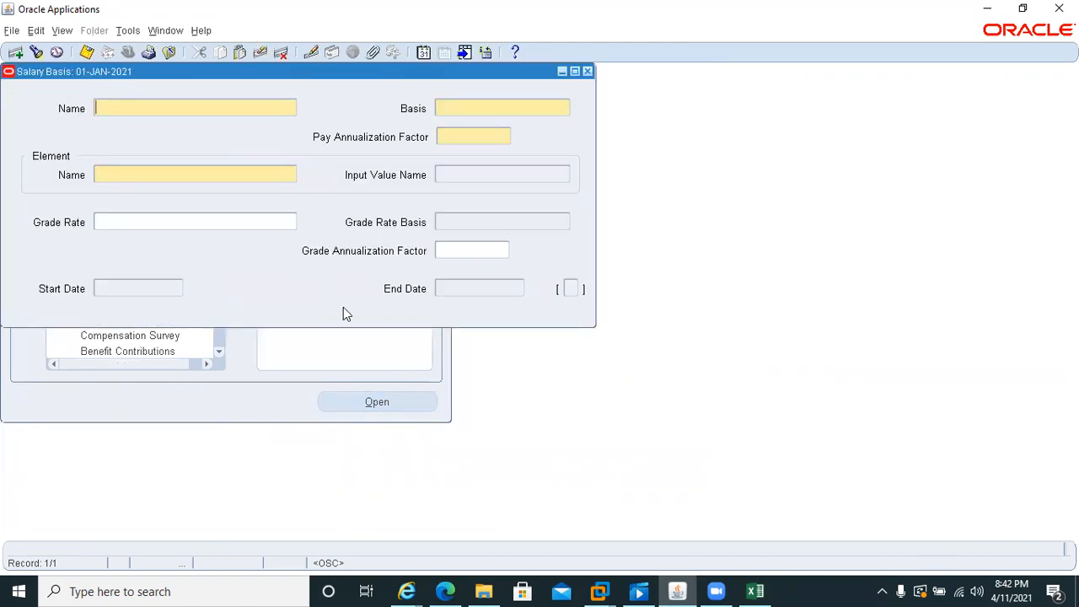
{"action": "key", "text": "ctrl+F11"}
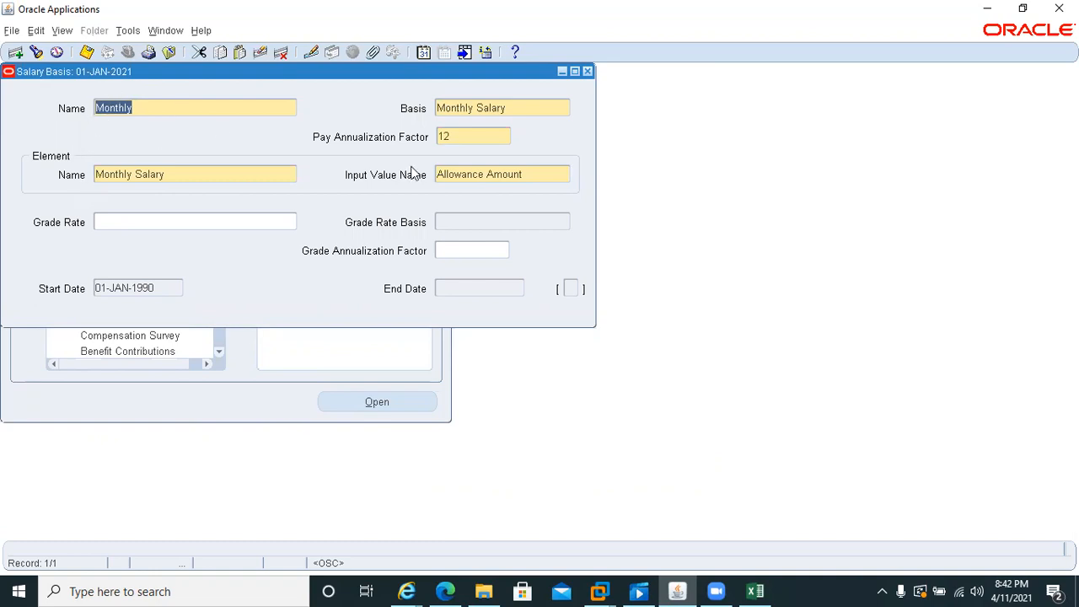
{"action": "left_click", "coordinate": [521, 106]}
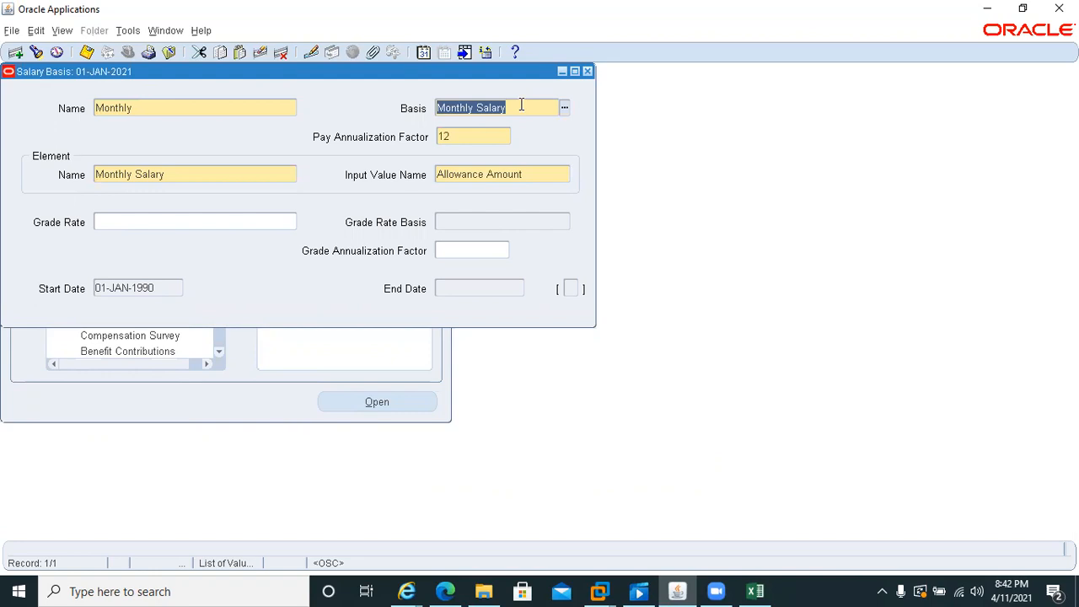
{"action": "key", "text": "ctrl+l"}
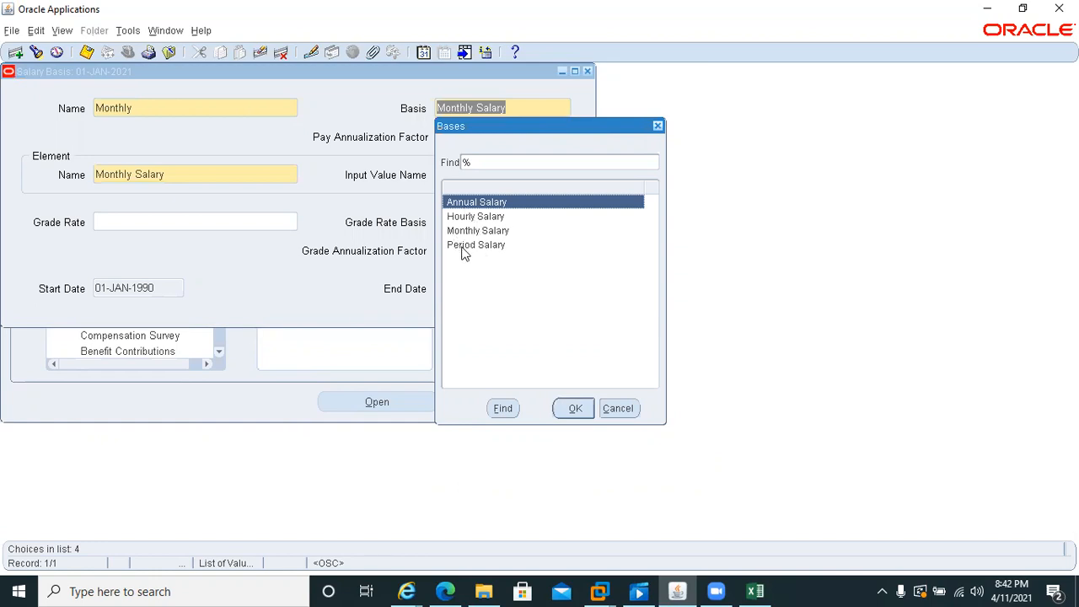
{"action": "left_click", "coordinate": [618, 408]}
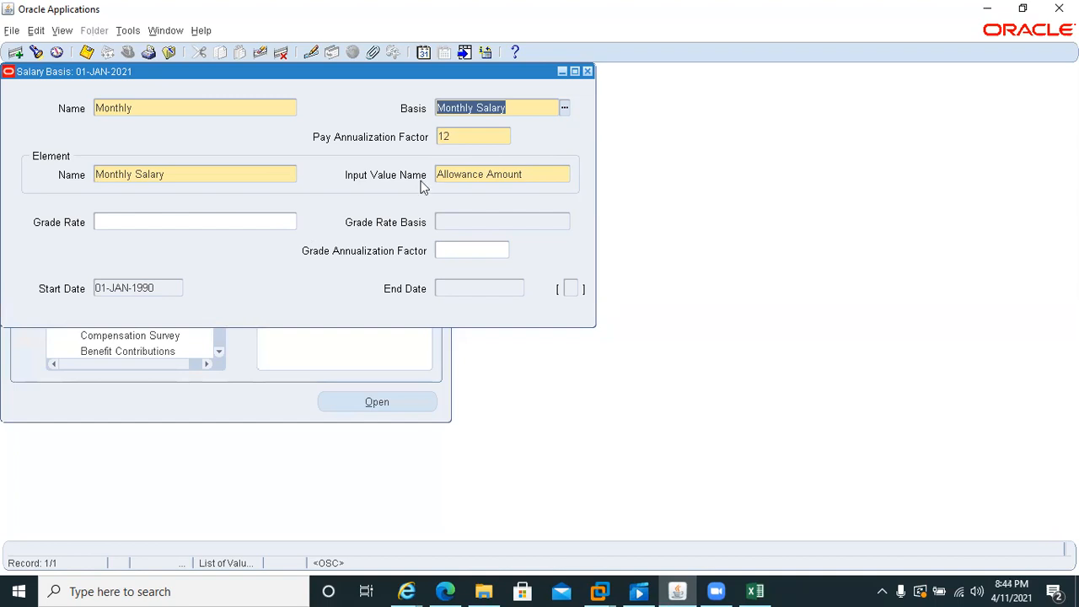
{"action": "left_click", "coordinate": [541, 177]}
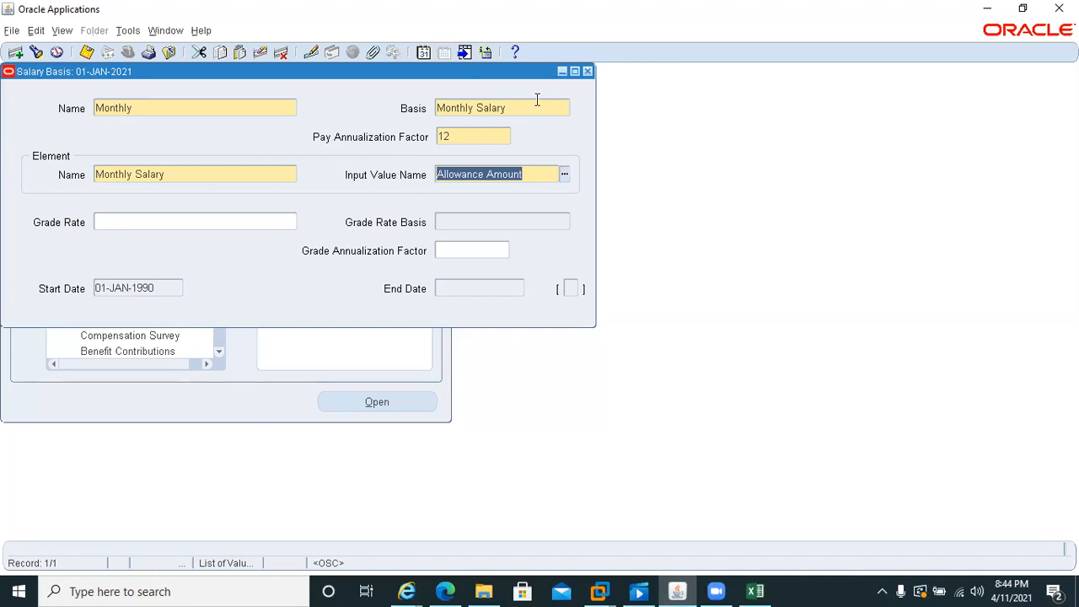
{"action": "left_click", "coordinate": [587, 73]}
Step: Open the People function and find the same employee's record by employee number
{"action": "double_click", "coordinate": [66, 163]}
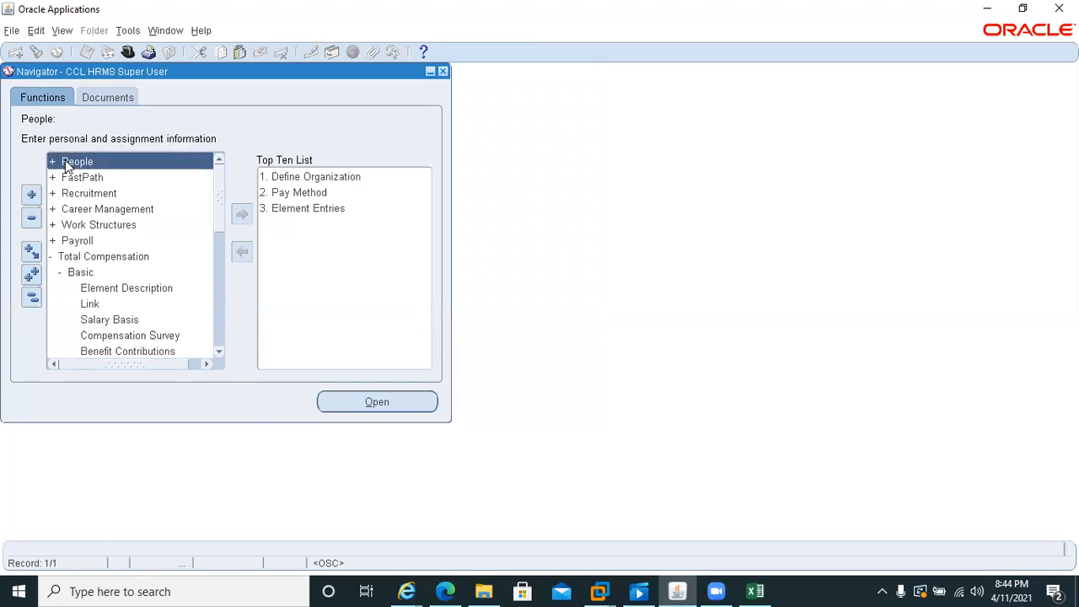
{"action": "key", "text": "Return"}
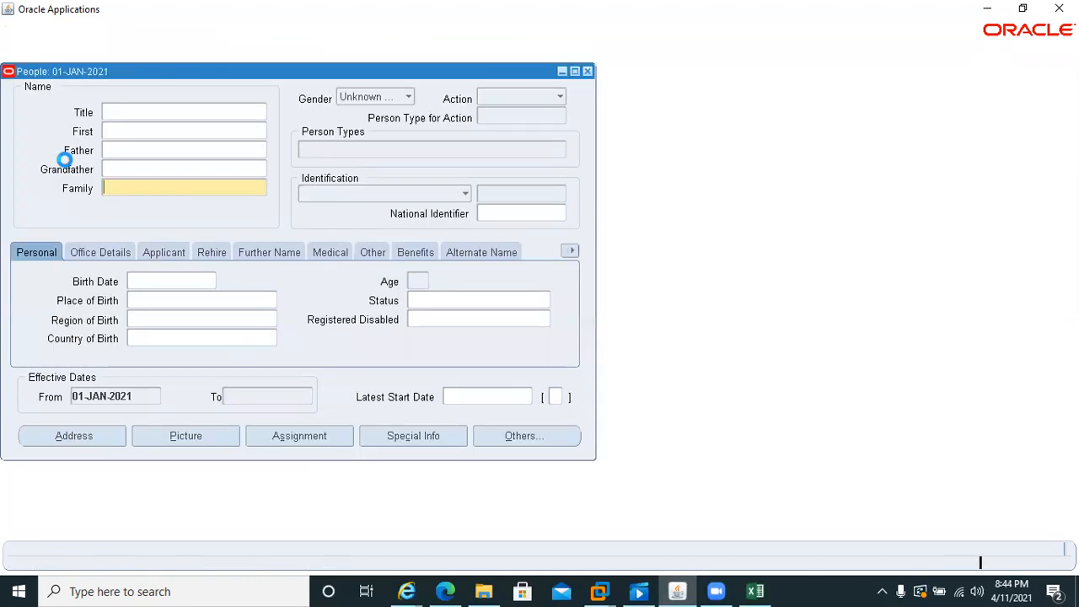
{"action": "left_click", "coordinate": [234, 283]}
{"action": "type", "text": "60"}
{"action": "key", "text": "Tab"}
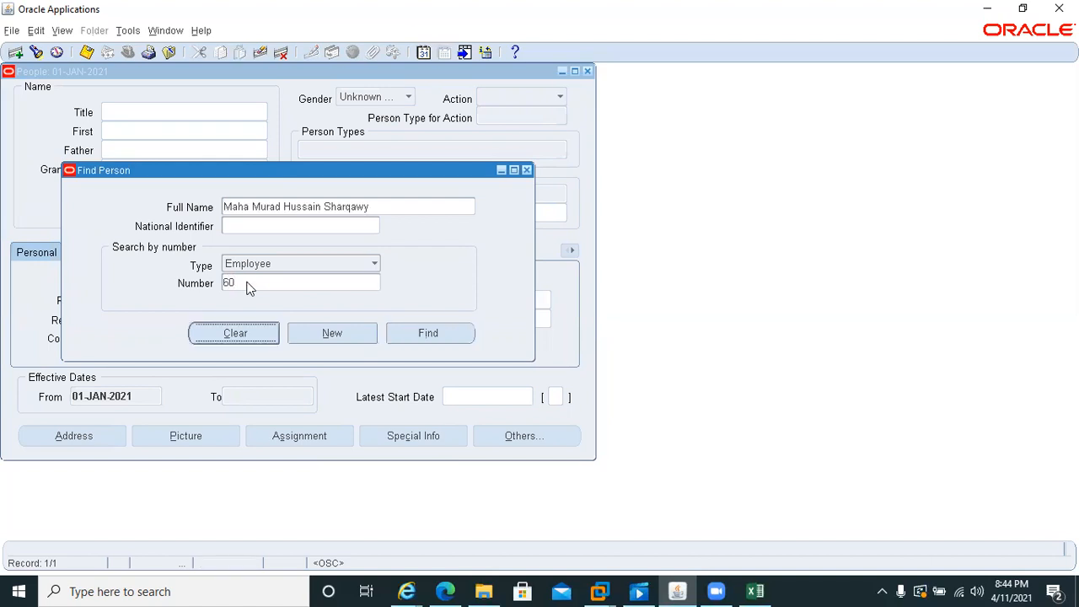
{"action": "left_click", "coordinate": [447, 336]}
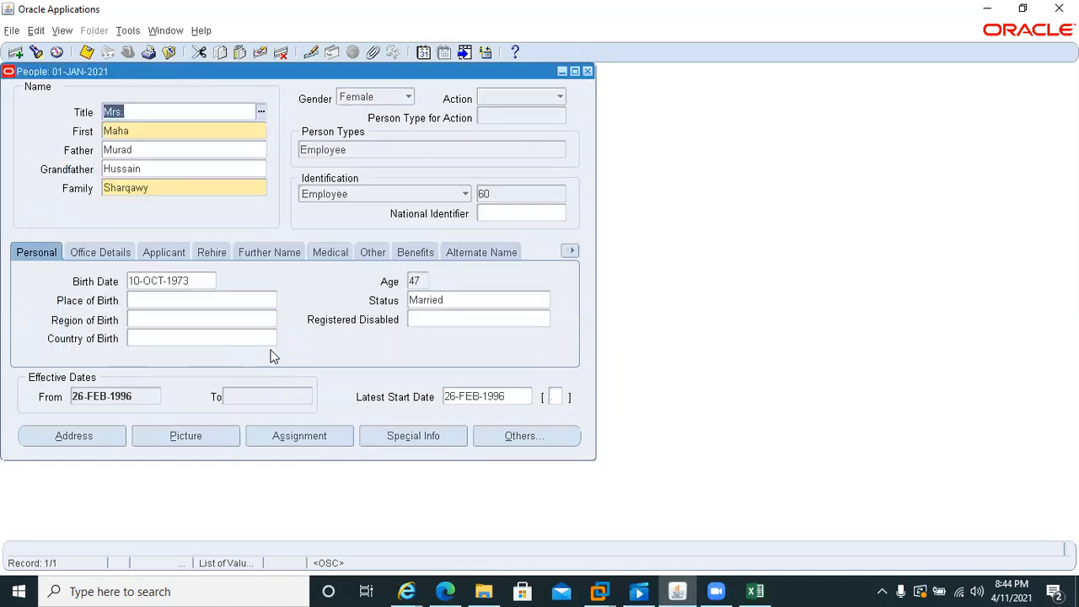
Step: Open the Salary page from the employee's assignment, switch to Internet Explorer, and review the current salary, salary basis details and salary history
{"action": "left_click", "coordinate": [309, 433]}
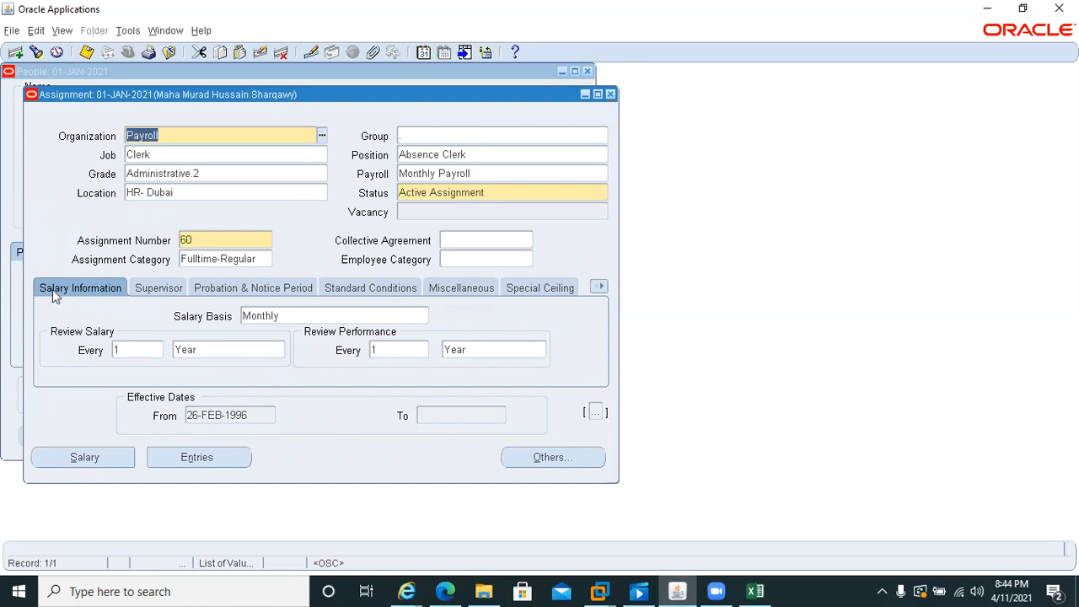
{"action": "left_click", "coordinate": [291, 315]}
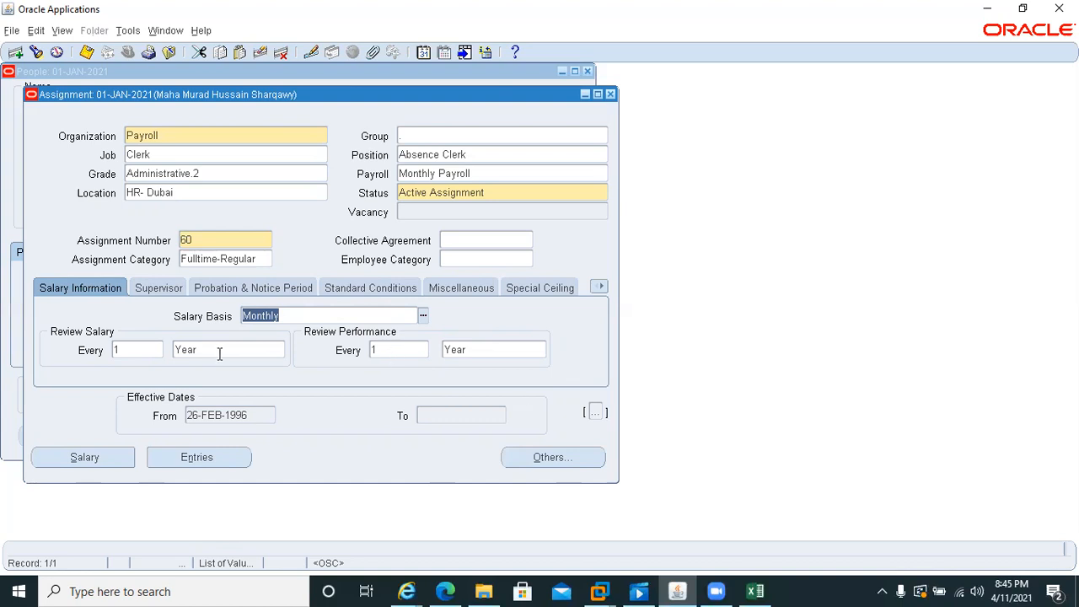
{"action": "left_click", "coordinate": [108, 461]}
{"action": "left_click", "coordinate": [406, 590]}
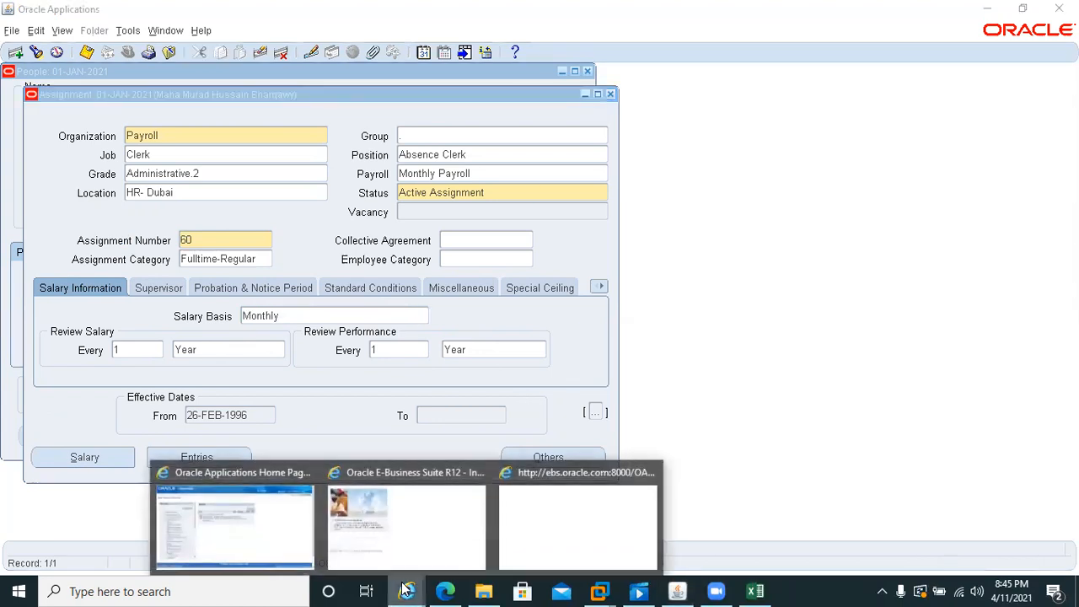
{"action": "left_click", "coordinate": [561, 532]}
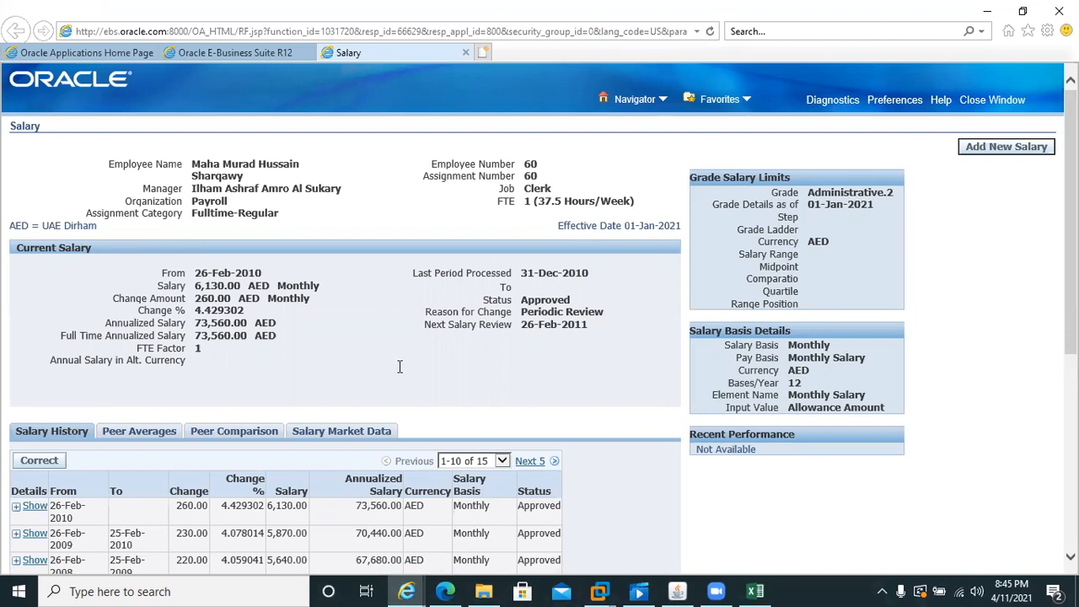
{"action": "scroll", "coordinate": [638, 400], "scroll_direction": "down", "scroll_amount": 3}
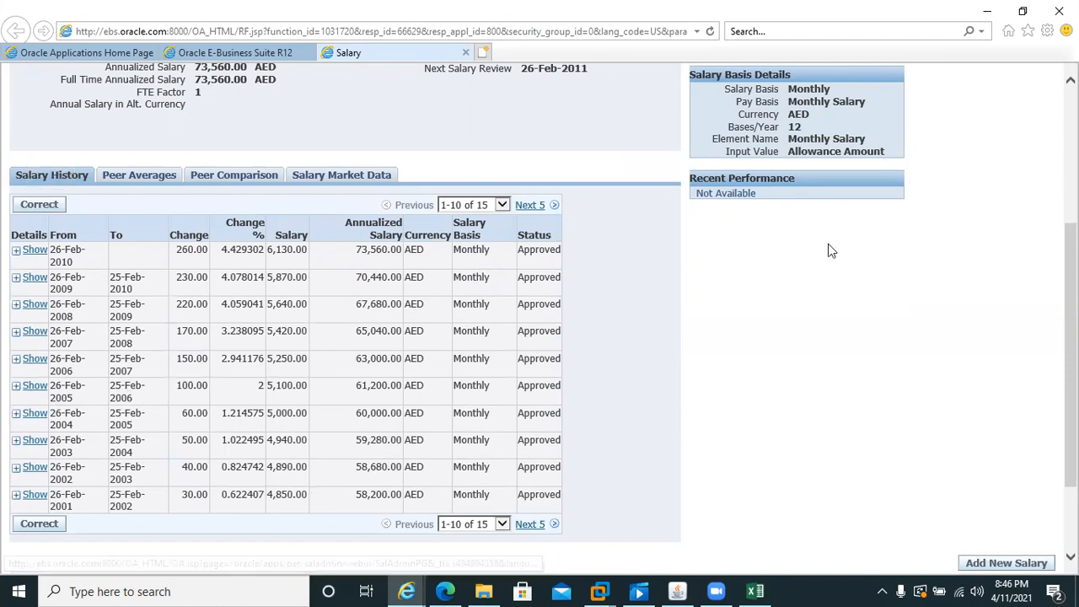
{"action": "scroll", "coordinate": [788, 346], "scroll_direction": "up", "scroll_amount": 5}
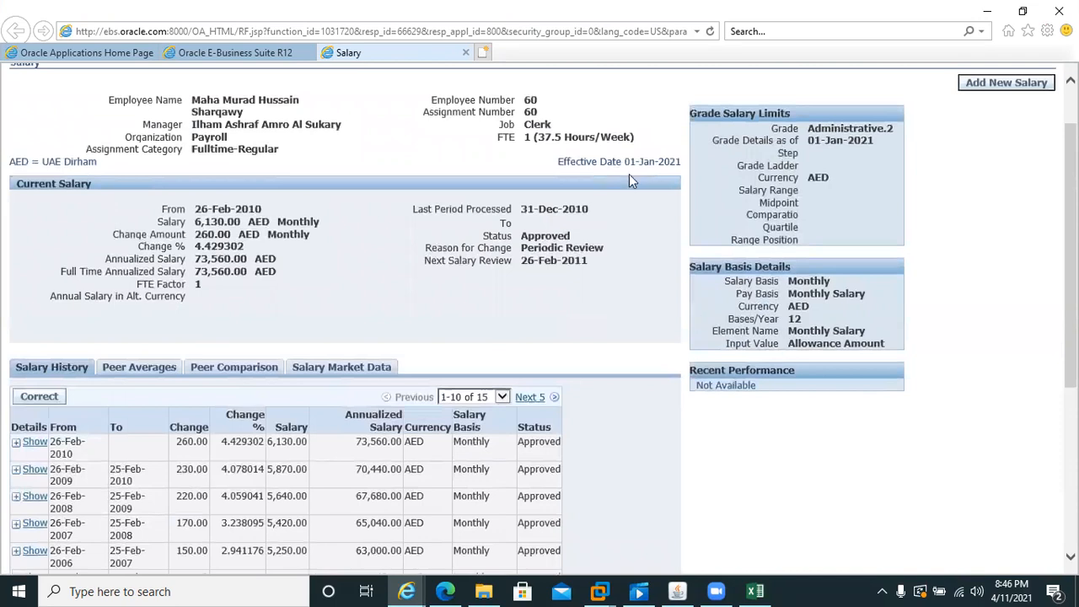
{"action": "scroll", "coordinate": [32, 238], "scroll_direction": "up", "scroll_amount": 2}
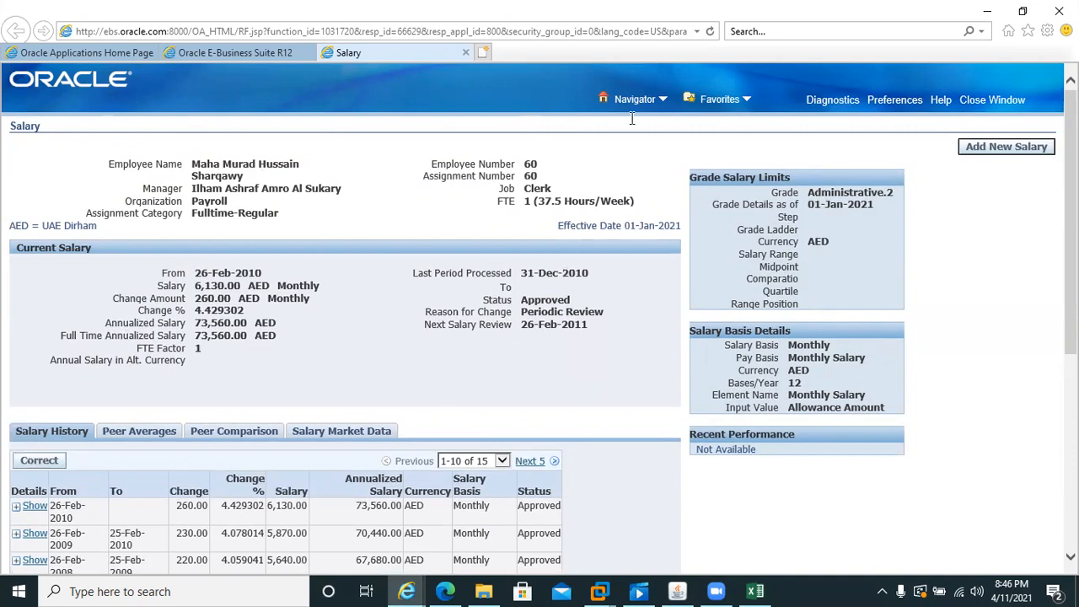
Step: Start a new salary record for the employee effective from 01-Apr-2021 with a new monthly salary of 6,500 AED
{"action": "left_click", "coordinate": [990, 159]}
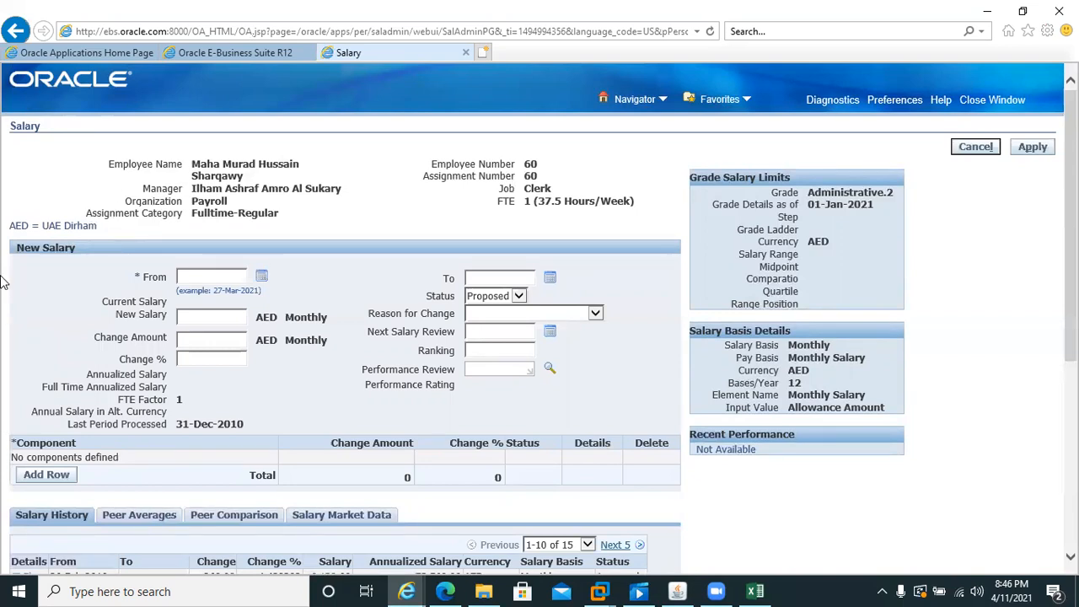
{"action": "left_click", "coordinate": [260, 277]}
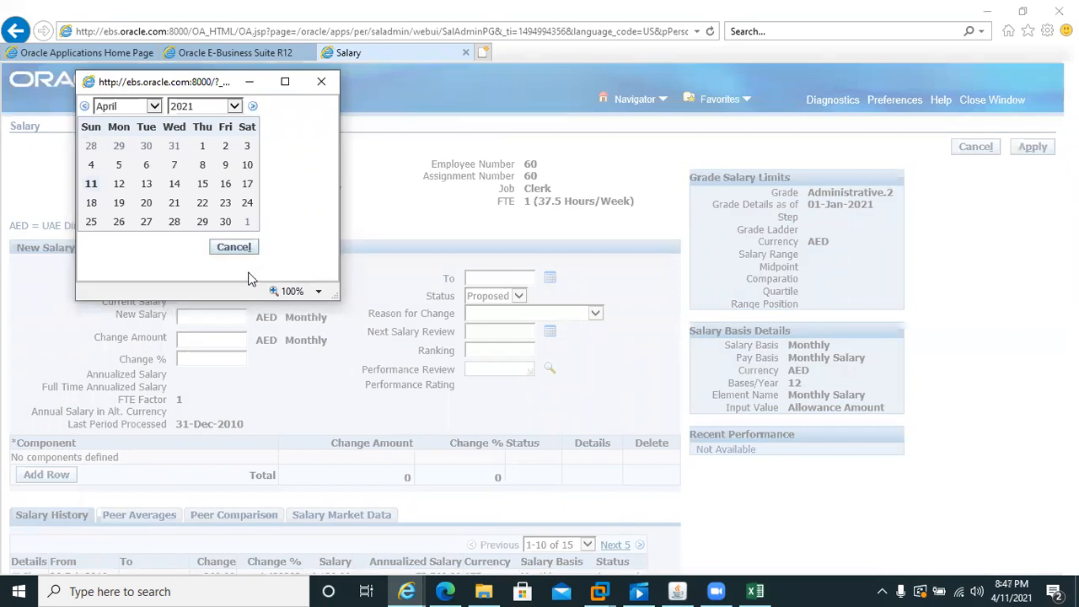
{"action": "left_click", "coordinate": [203, 145]}
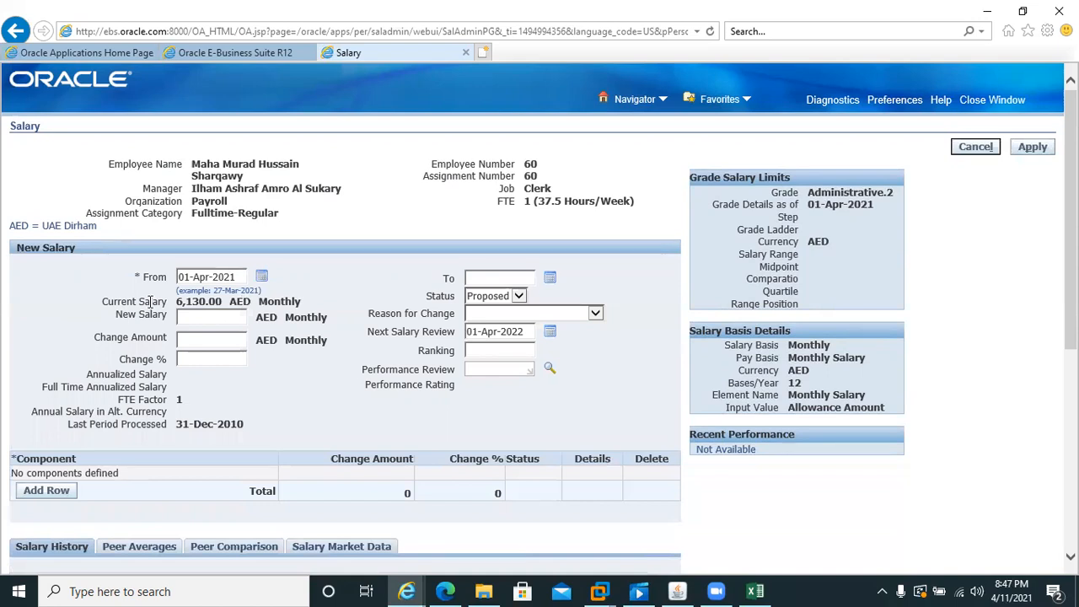
{"action": "left_click", "coordinate": [216, 317]}
{"action": "type", "text": "6,500"}
{"action": "key", "text": "Tab"}
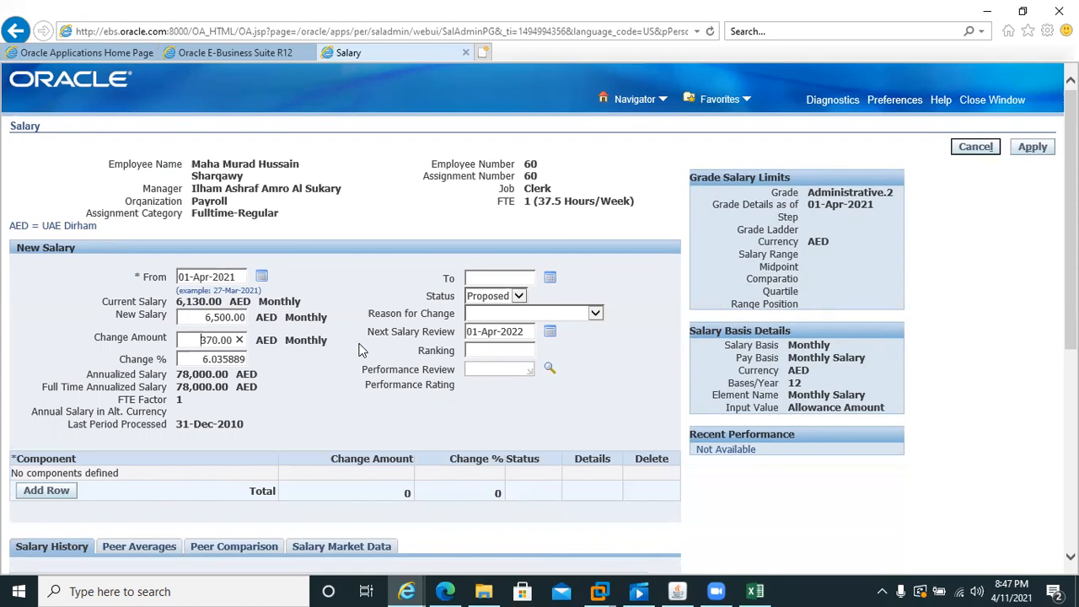
Step: Set the new salary's status to Approved, apply it and check the salary history
{"action": "left_click", "coordinate": [519, 298]}
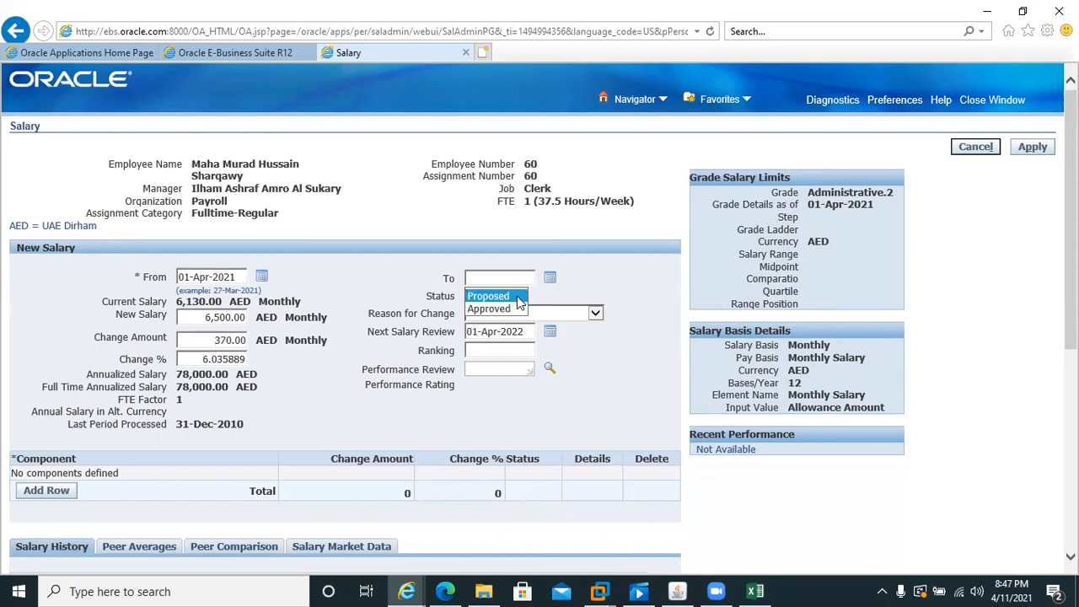
{"action": "left_click", "coordinate": [501, 309]}
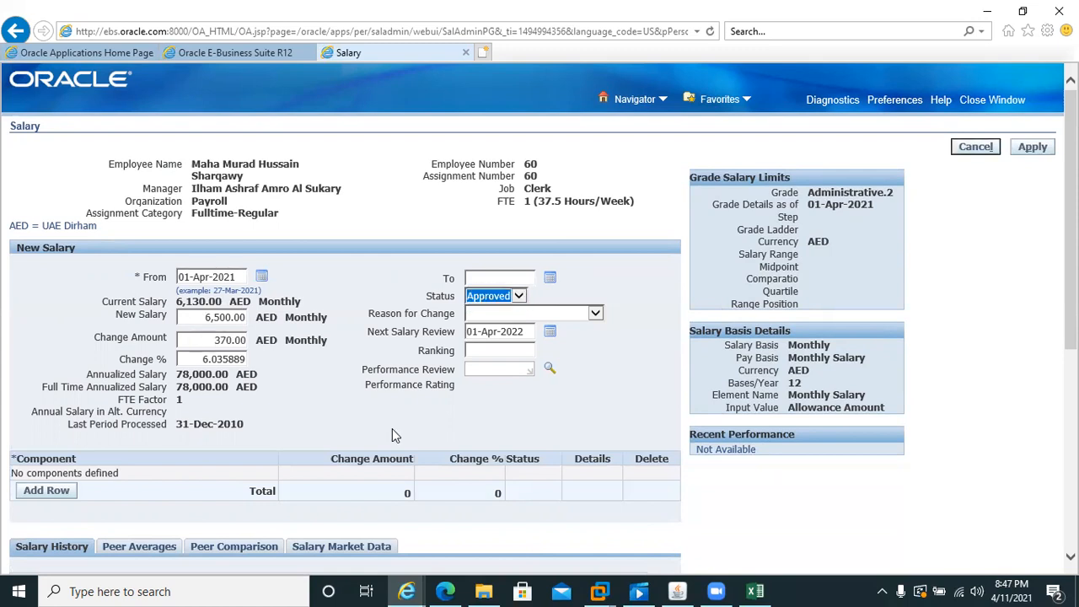
{"action": "left_click", "coordinate": [1029, 148]}
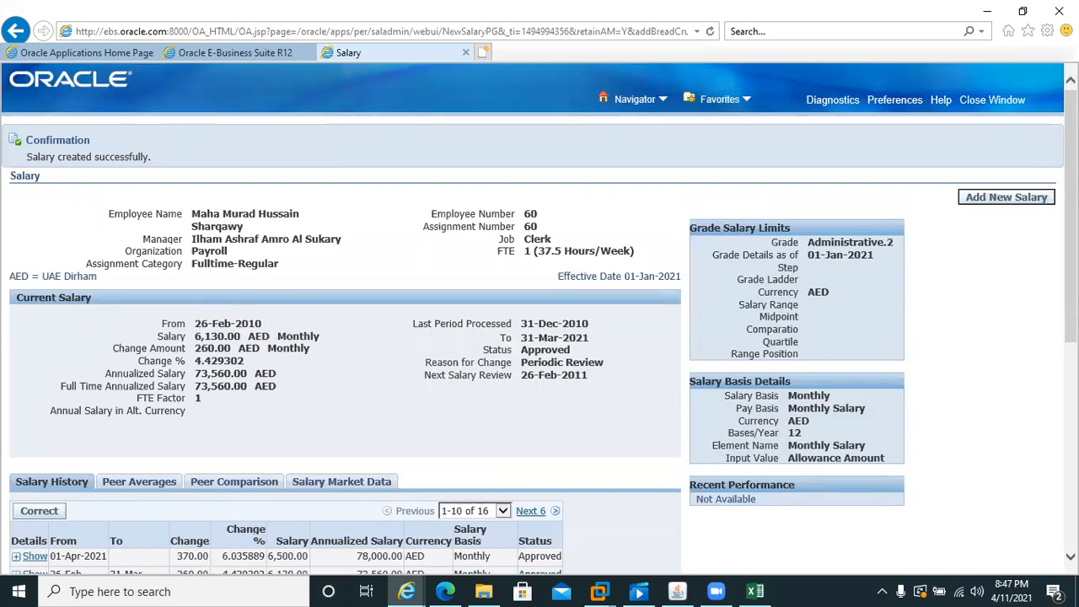
{"action": "scroll", "coordinate": [540, 321], "scroll_direction": "down", "scroll_amount": 3}
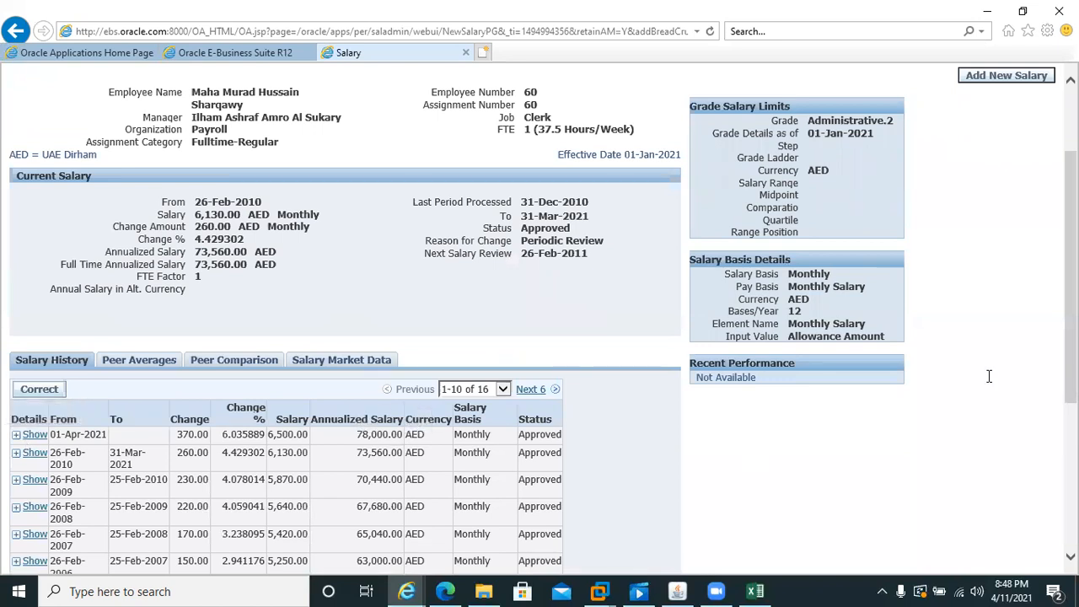
Step: Close the Salary page, switch back to Oracle Applications and open the employee's element entries from the assignment
{"action": "scroll", "coordinate": [988, 376], "scroll_direction": "up", "scroll_amount": 3}
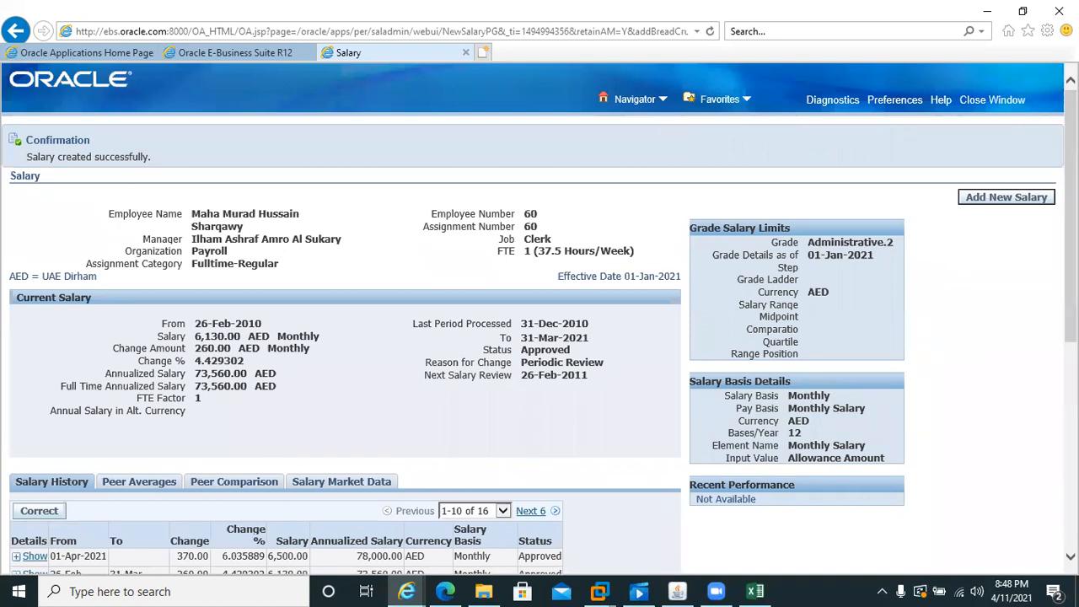
{"action": "left_click", "coordinate": [988, 100]}
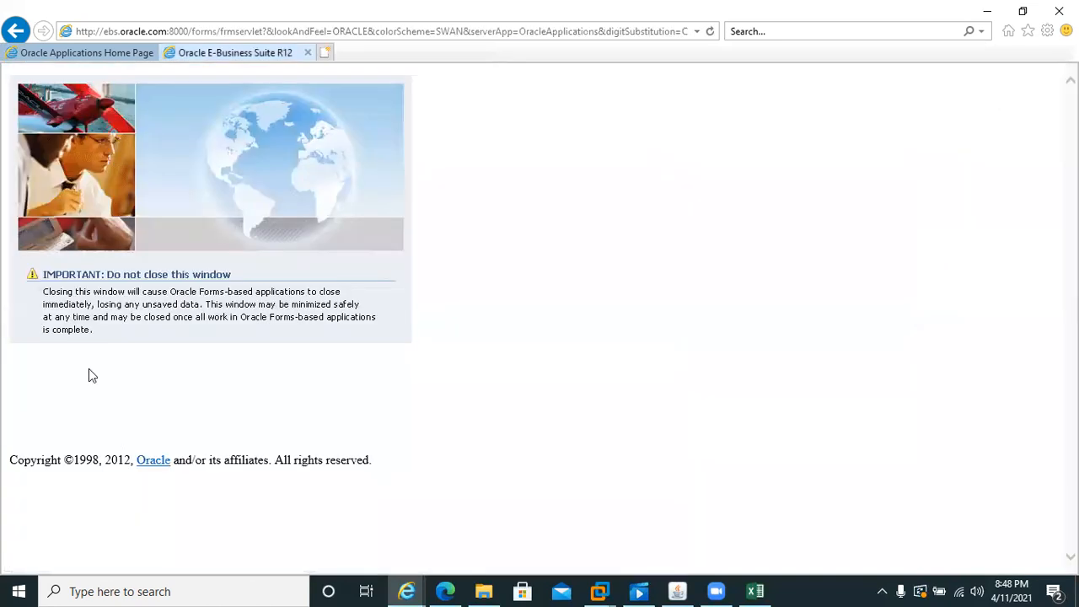
{"action": "left_click", "coordinate": [677, 591]}
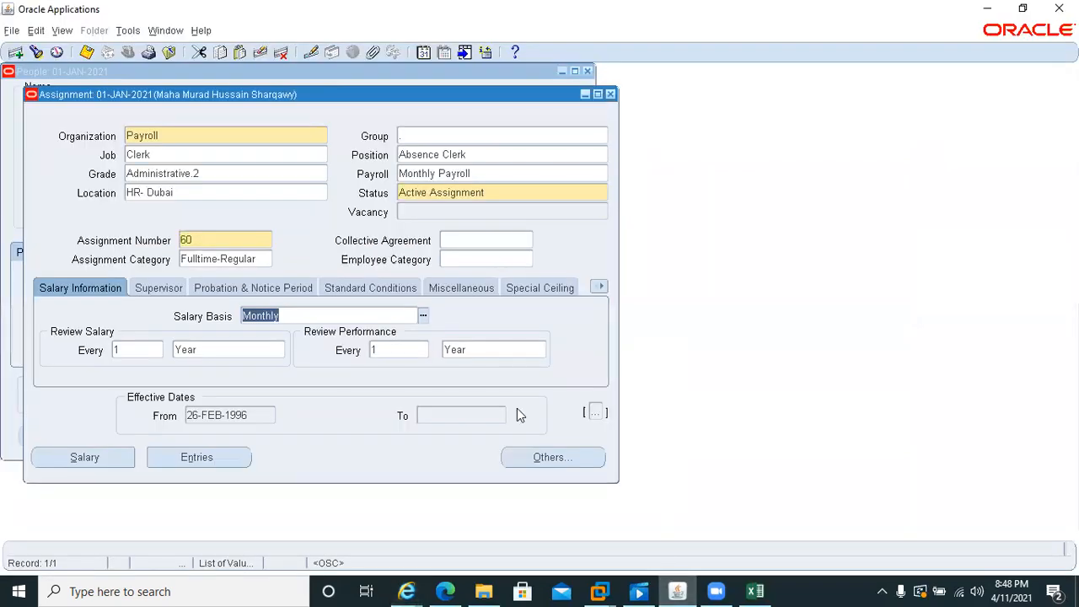
{"action": "left_click", "coordinate": [177, 457]}
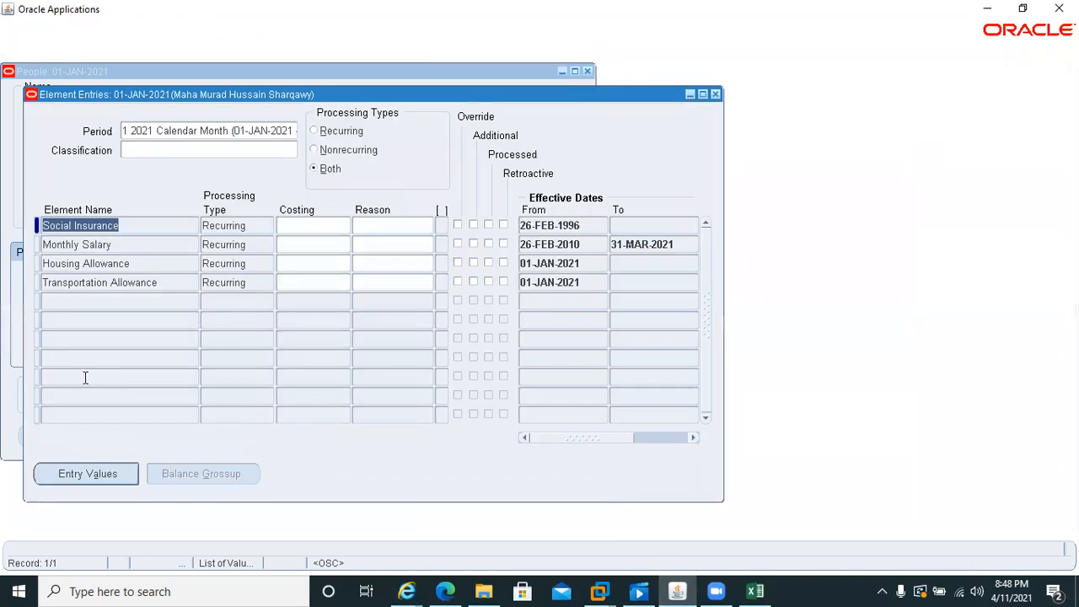
Step: Set the Housing Allowance entry's Pay Value to 1500, save it as a correction and close the entry values
{"action": "left_click", "coordinate": [81, 263]}
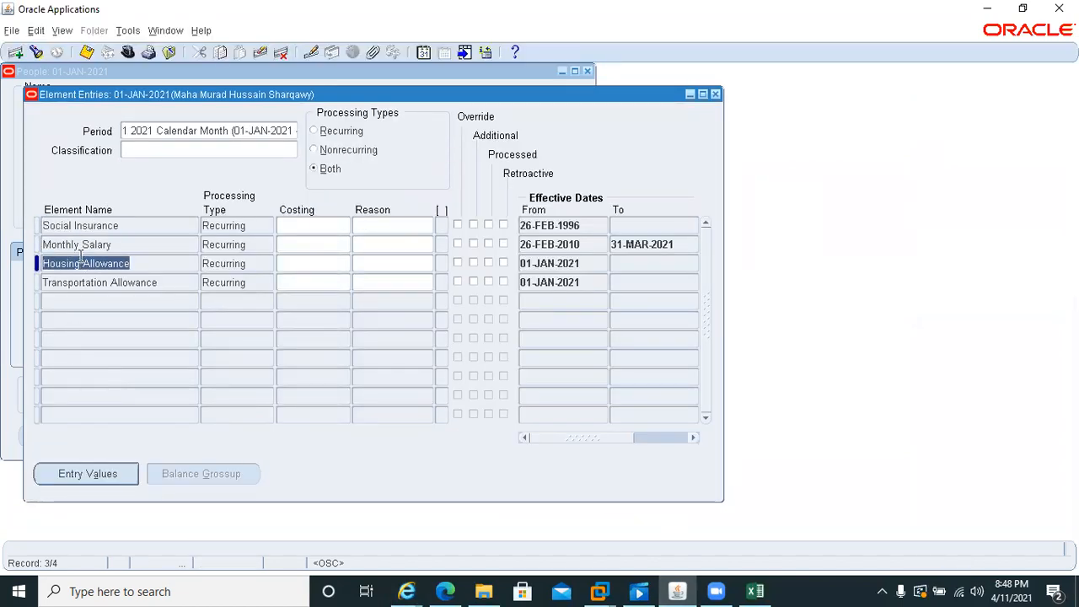
{"action": "key", "text": "Return"}
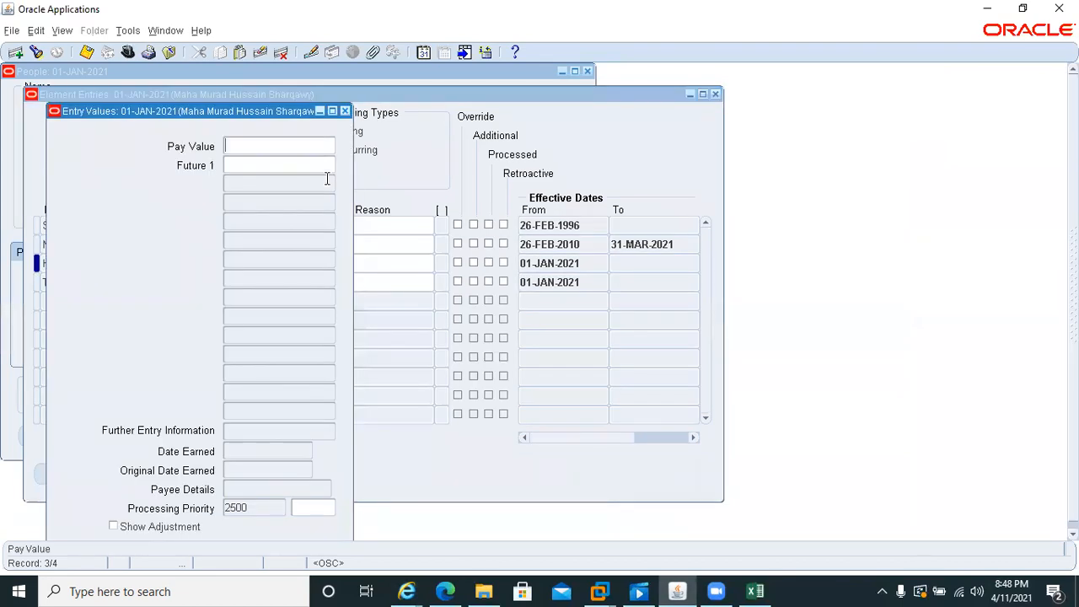
{"action": "left_click", "coordinate": [266, 143]}
{"action": "type", "text": "1500"}
{"action": "left_click", "coordinate": [302, 160]}
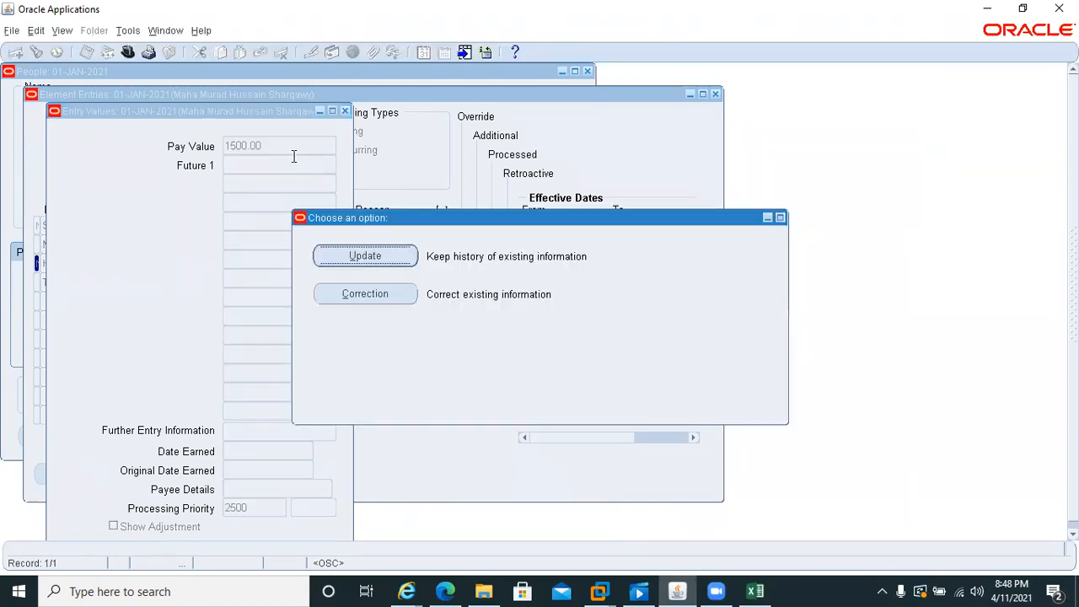
{"action": "left_click", "coordinate": [356, 302]}
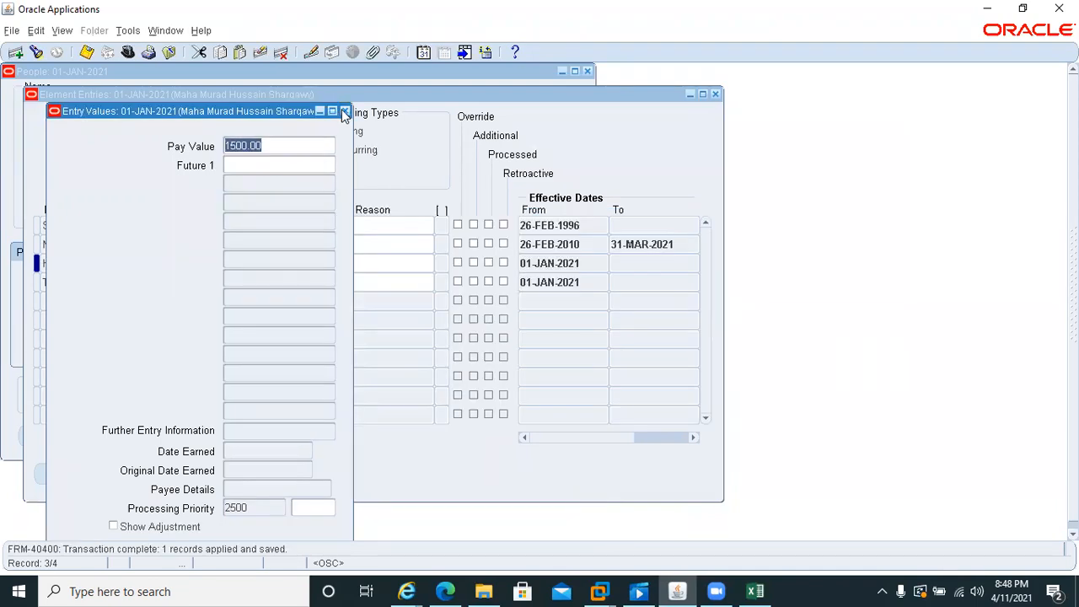
{"action": "left_click", "coordinate": [343, 111]}
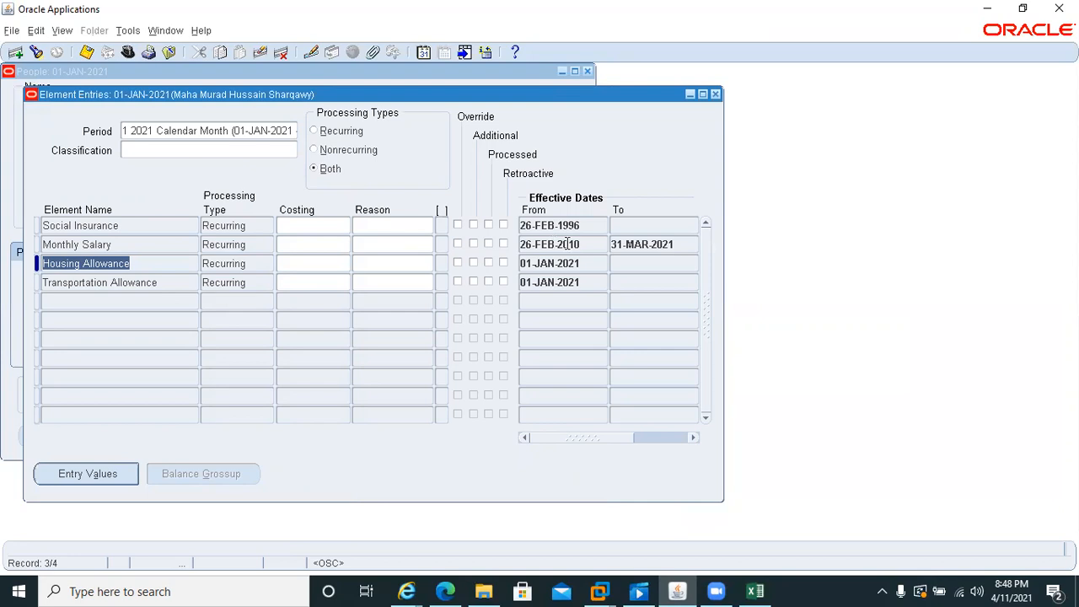
Step: Check the Monthly Salary entry values, and set the Transportation Allowance entry's Pay Value to 1200, saved as a correction
{"action": "key", "text": "Up"}
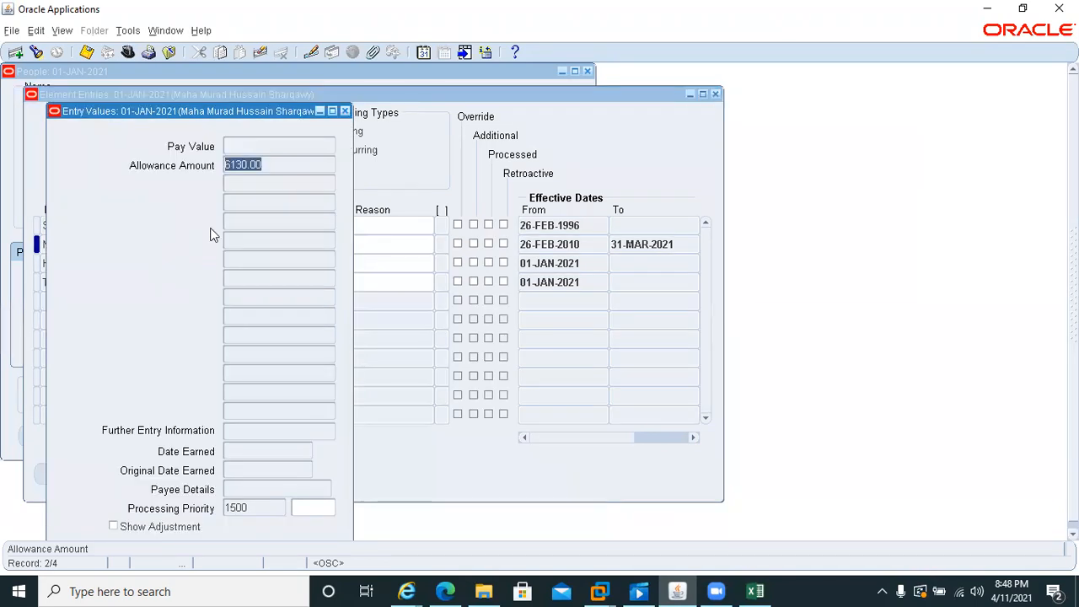
{"action": "left_click", "coordinate": [345, 112]}
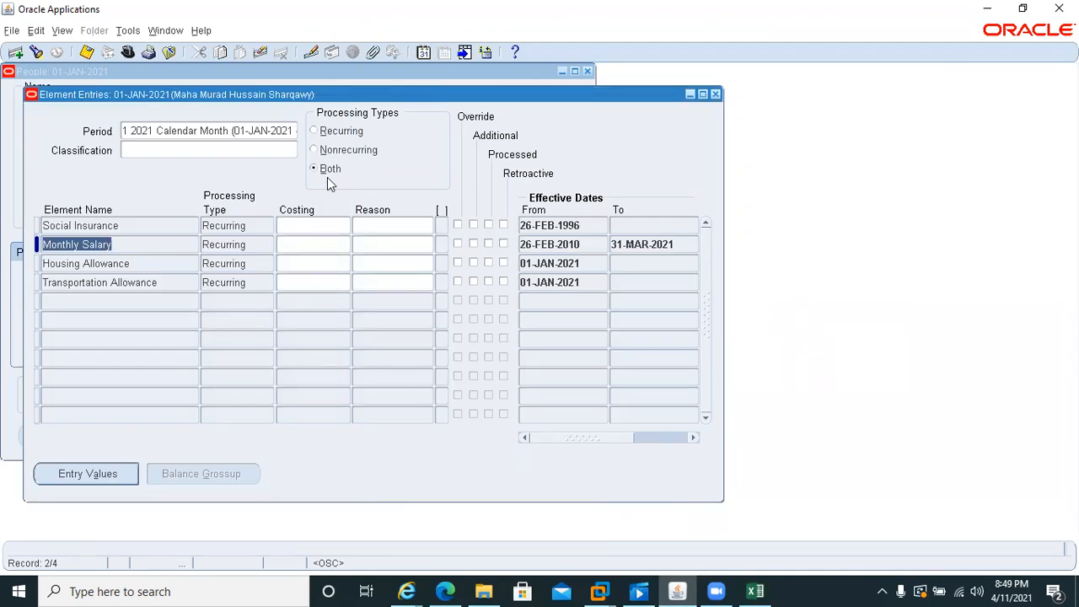
{"action": "left_click", "coordinate": [161, 282]}
{"action": "left_click", "coordinate": [87, 474]}
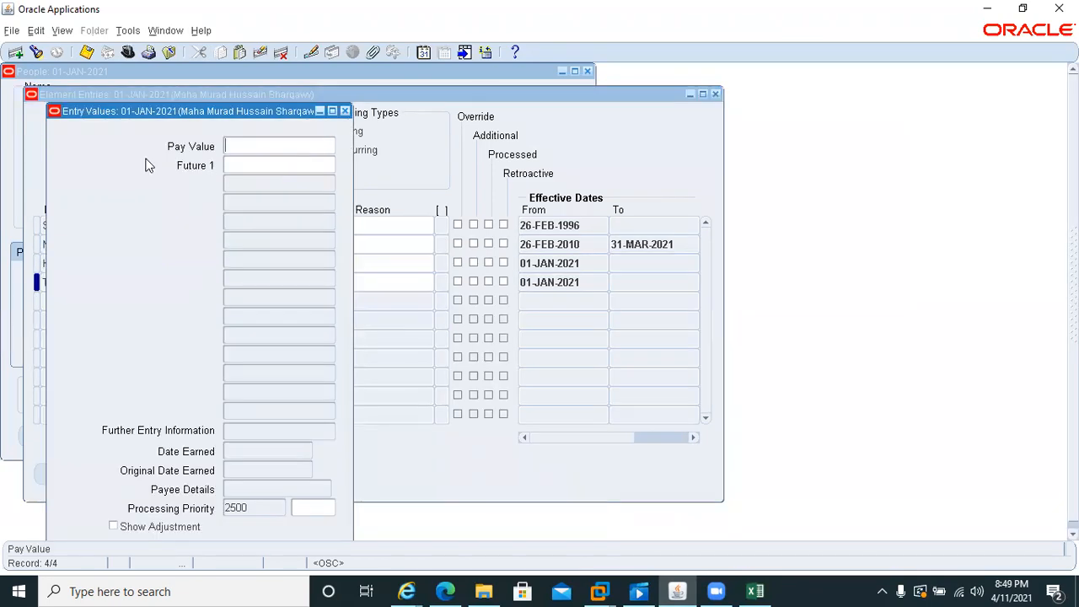
{"action": "type", "text": "1200"}
{"action": "key", "text": "ctrl+s"}
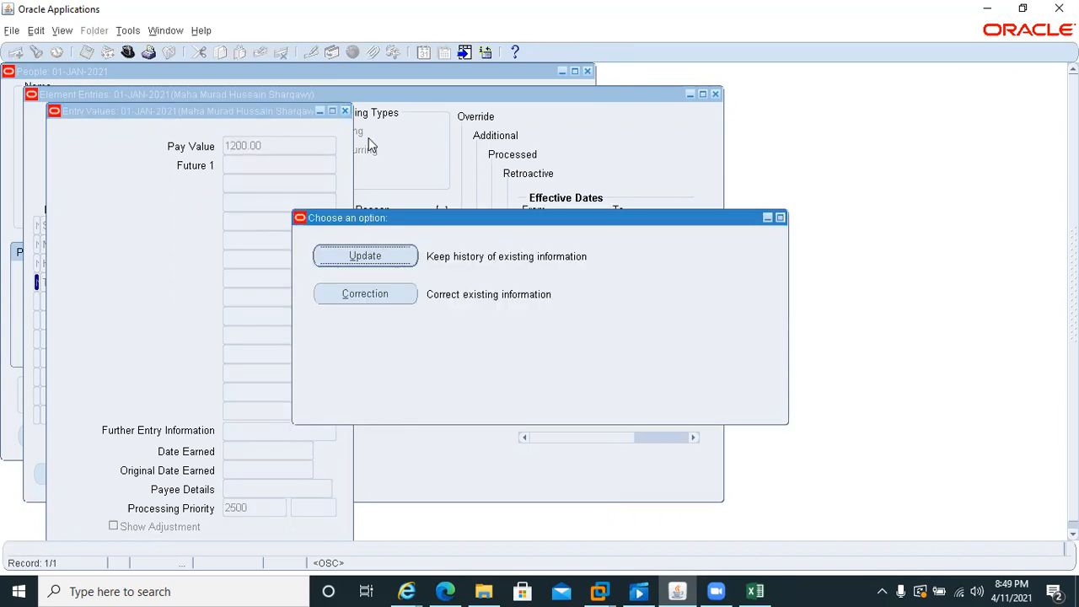
{"action": "left_click", "coordinate": [363, 293]}
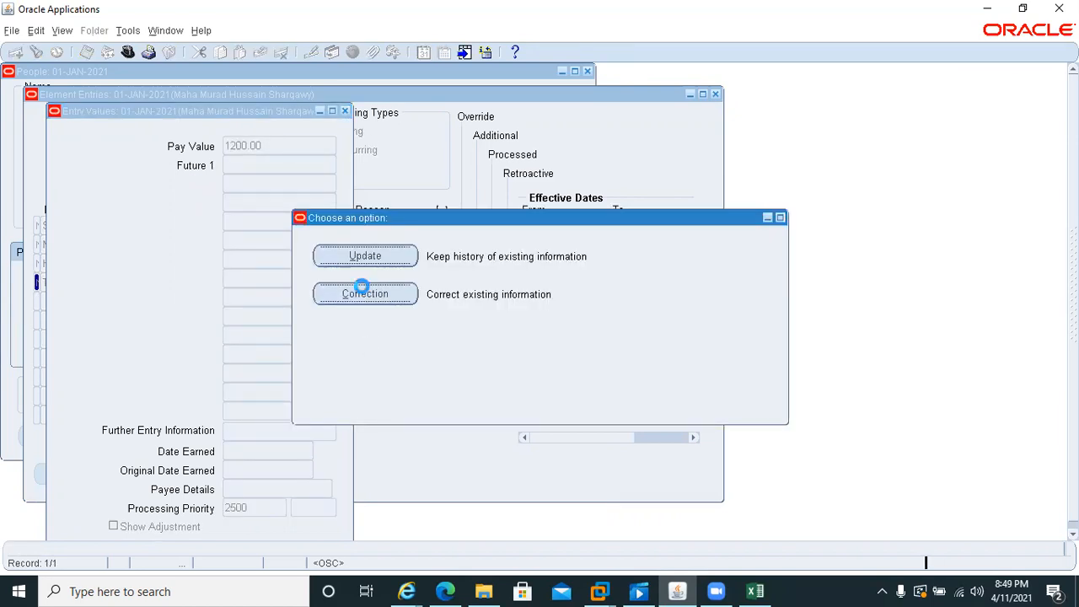
{"action": "left_click", "coordinate": [345, 111]}
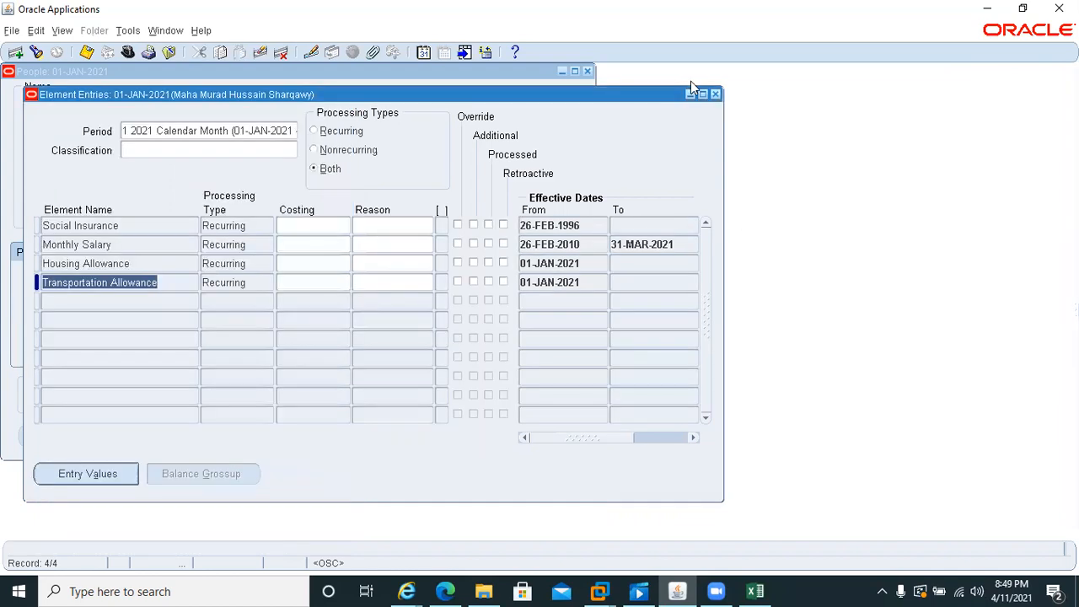
Step: Reset the effective date of the element entries to today's date, 11-APR-2021, and query the entries again
{"action": "left_click", "coordinate": [423, 53]}
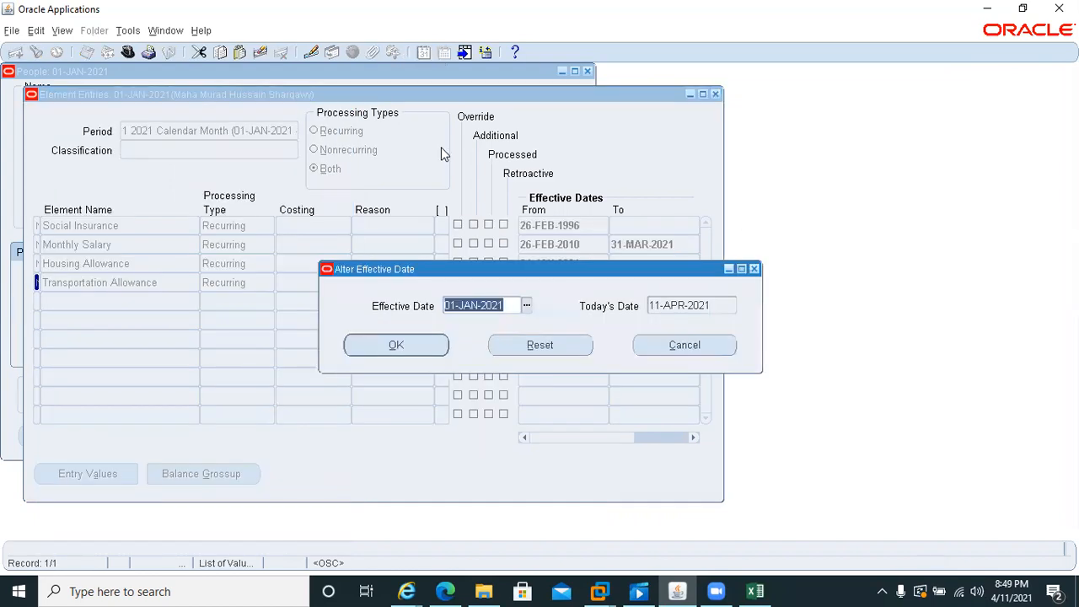
{"action": "left_click", "coordinate": [580, 346]}
{"action": "left_click", "coordinate": [387, 346]}
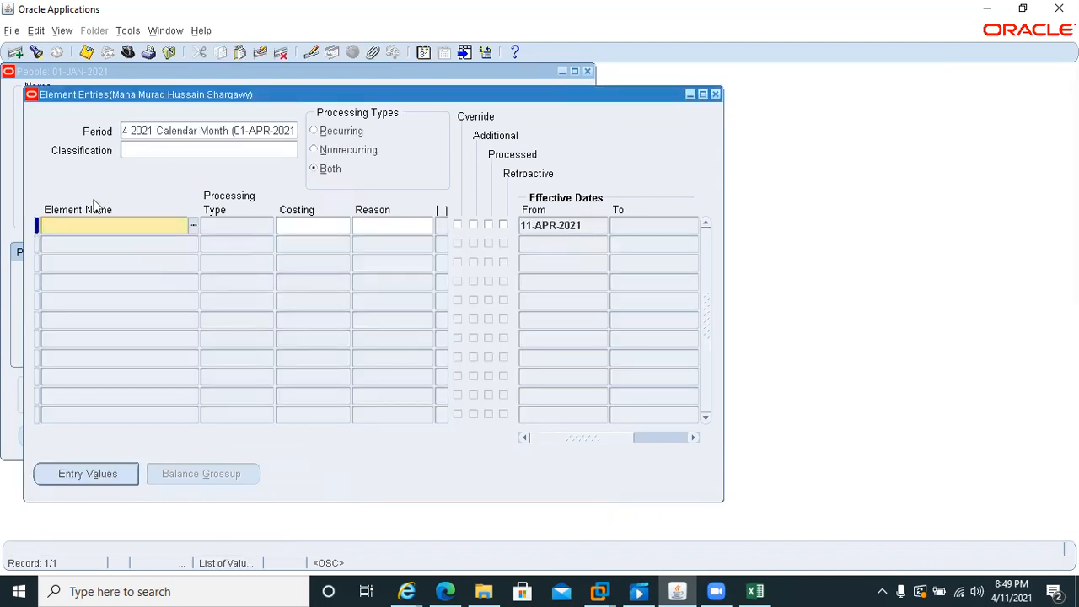
{"action": "key", "text": "ctrl+F11"}
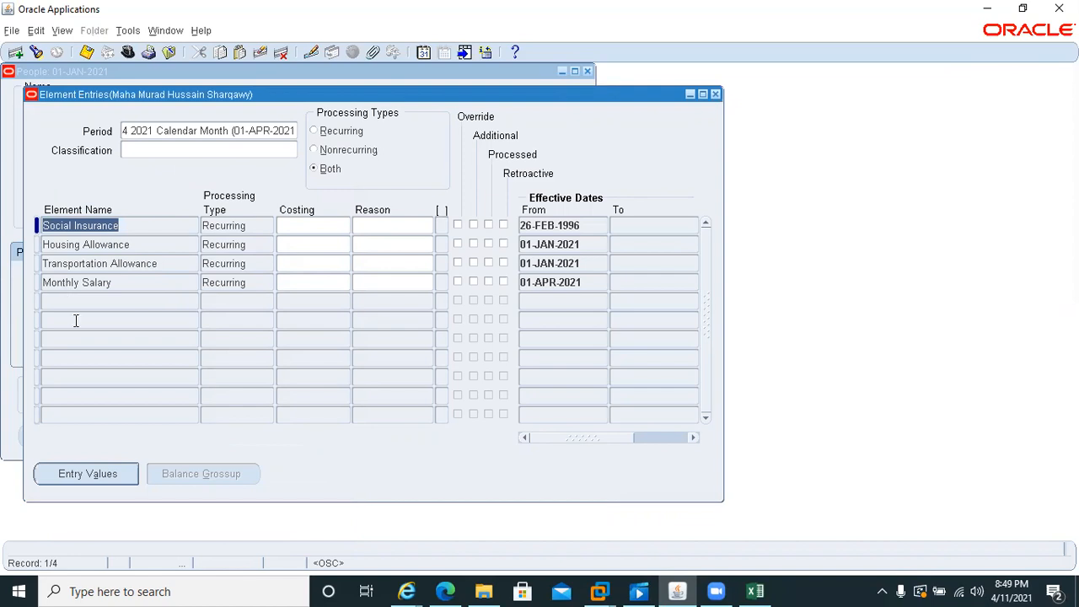
Step: Examine the Exception Type choices in the Social Insurance entry values and close them without choosing one
{"action": "key", "text": "alt+a"}
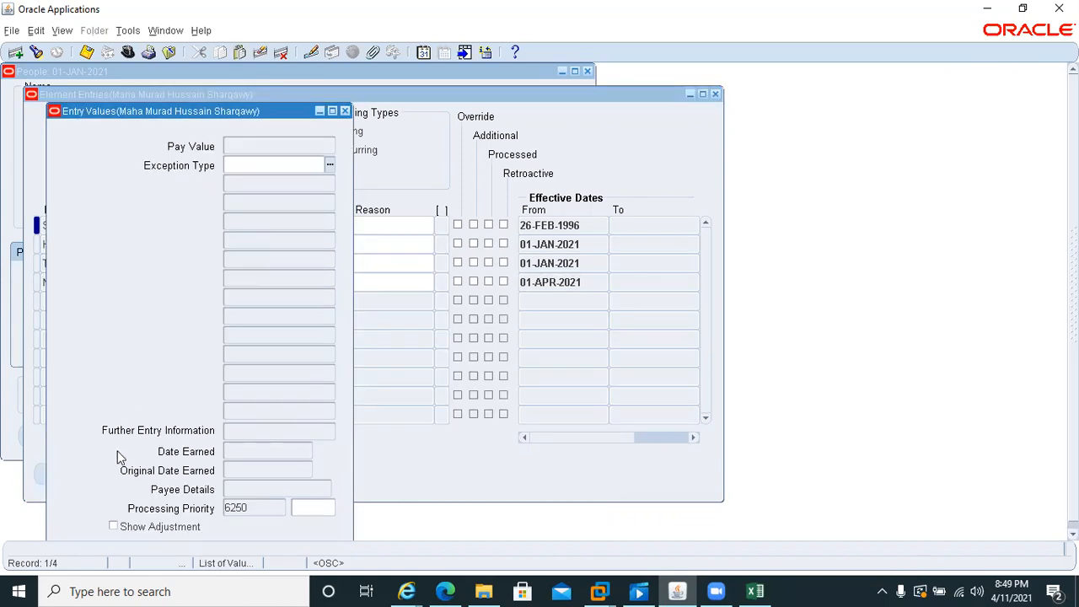
{"action": "left_click", "coordinate": [329, 166]}
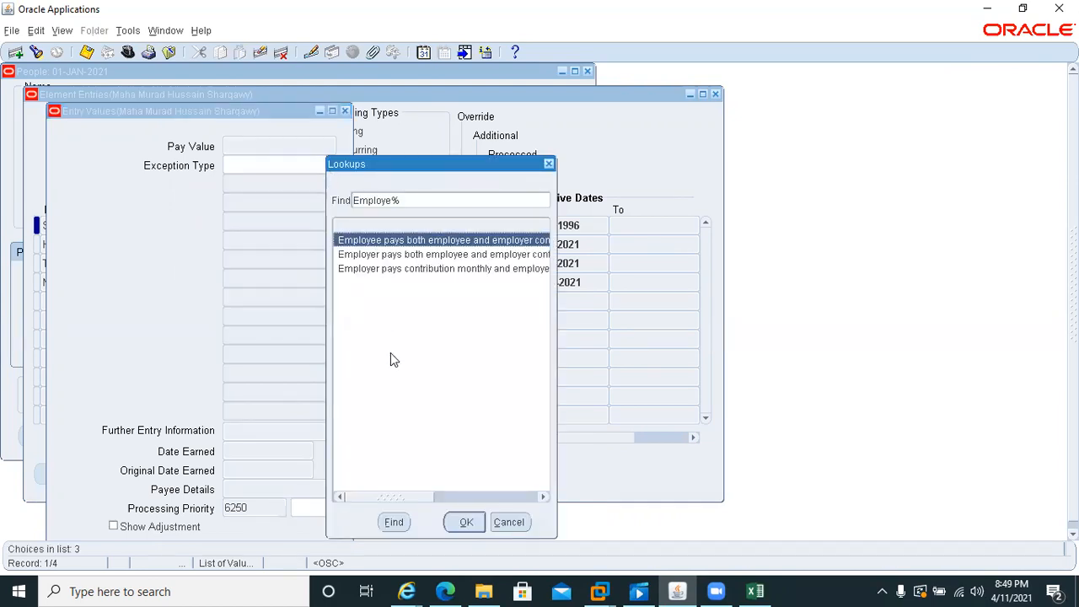
{"action": "left_click_drag", "start_coordinate": [389, 496], "coordinate": [434, 510]}
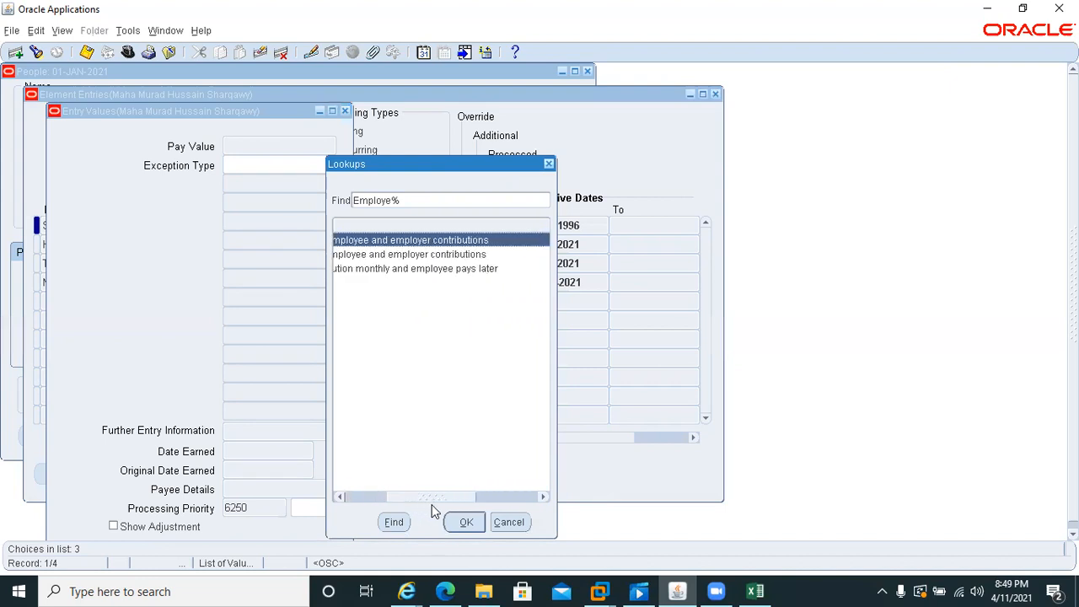
{"action": "left_click", "coordinate": [475, 527]}
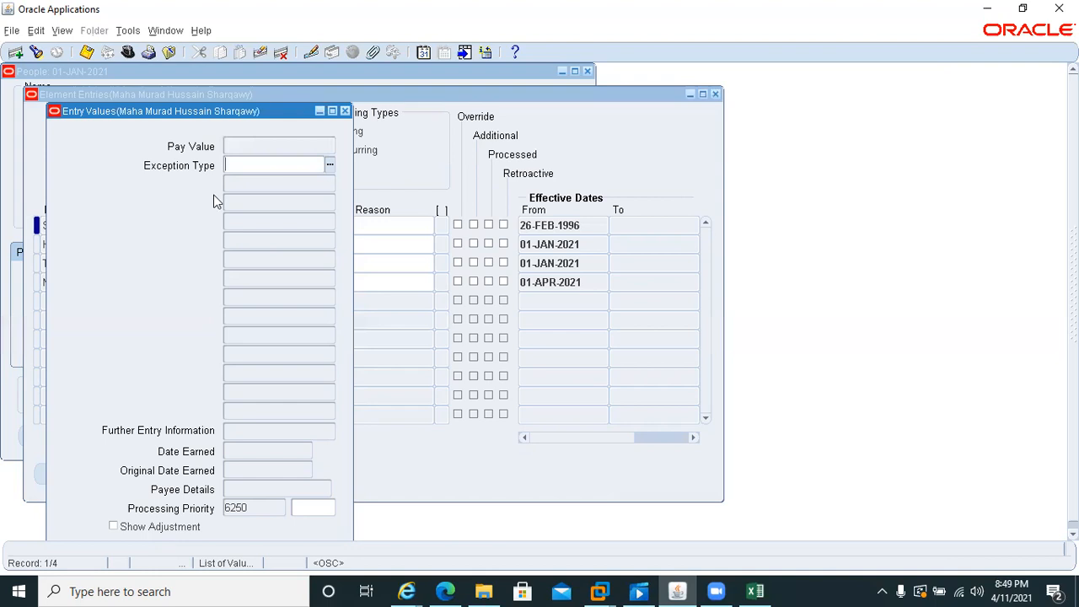
{"action": "left_click", "coordinate": [346, 112]}
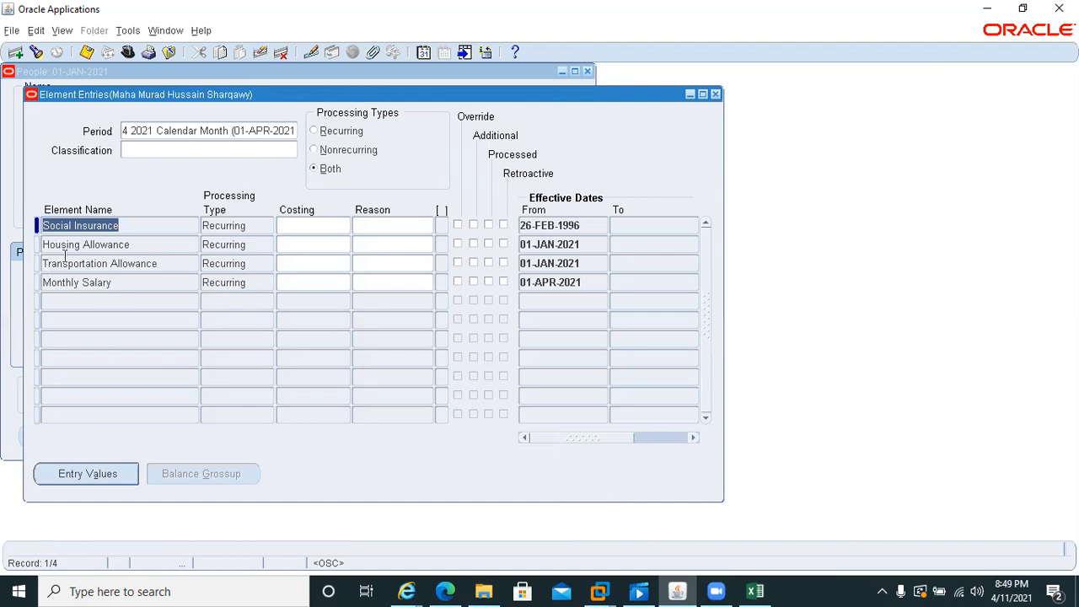
Step: Close the element entries and the assignment, and reset the employee record's effective date to 11-APR-2021
{"action": "left_click", "coordinate": [134, 243]}
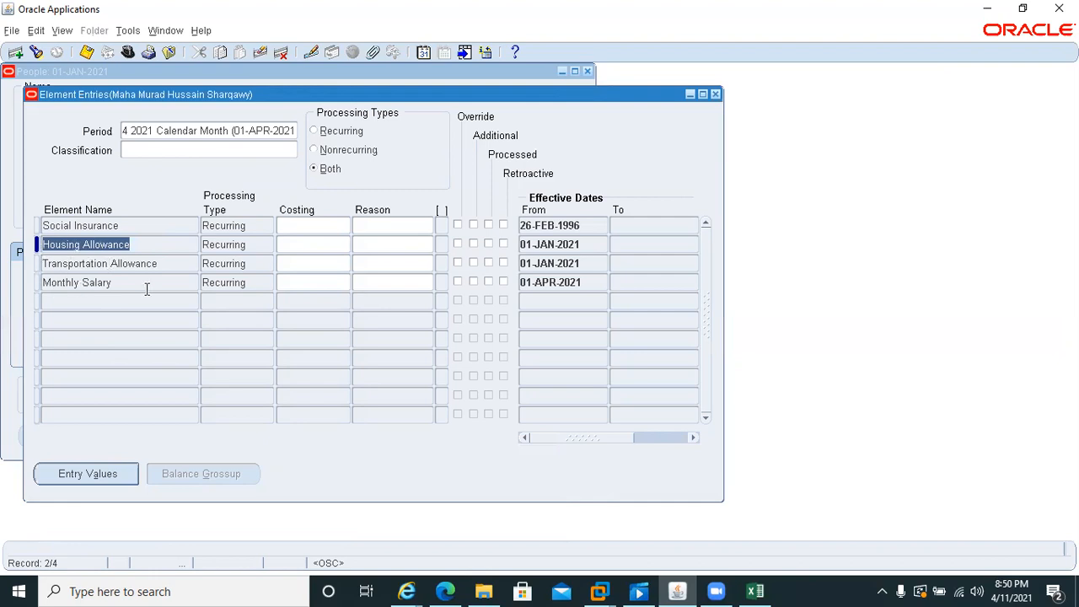
{"action": "left_click", "coordinate": [715, 95]}
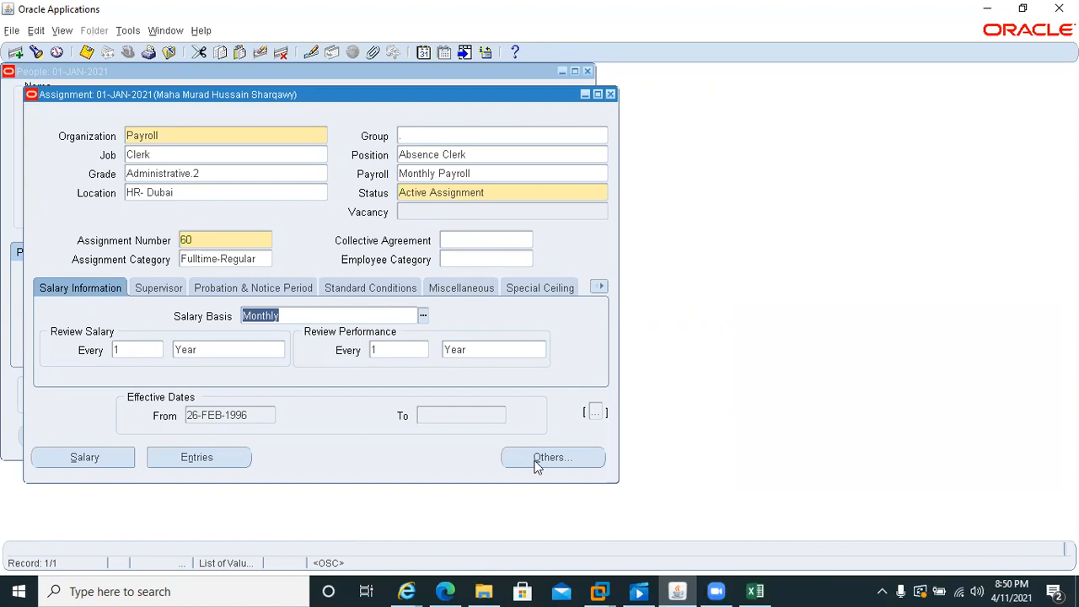
{"action": "left_click", "coordinate": [611, 94]}
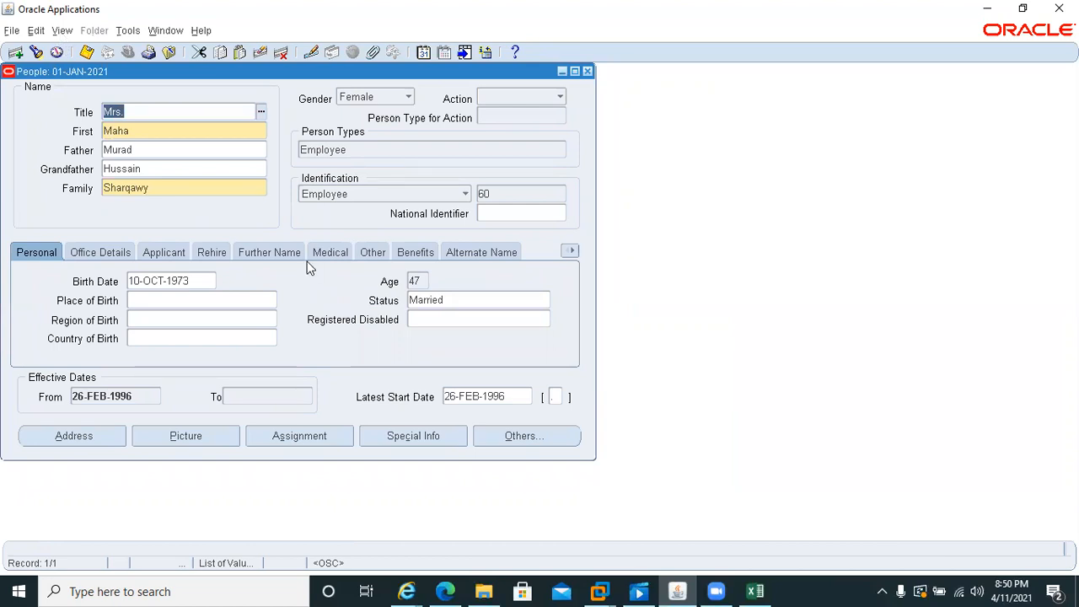
{"action": "left_click", "coordinate": [423, 52]}
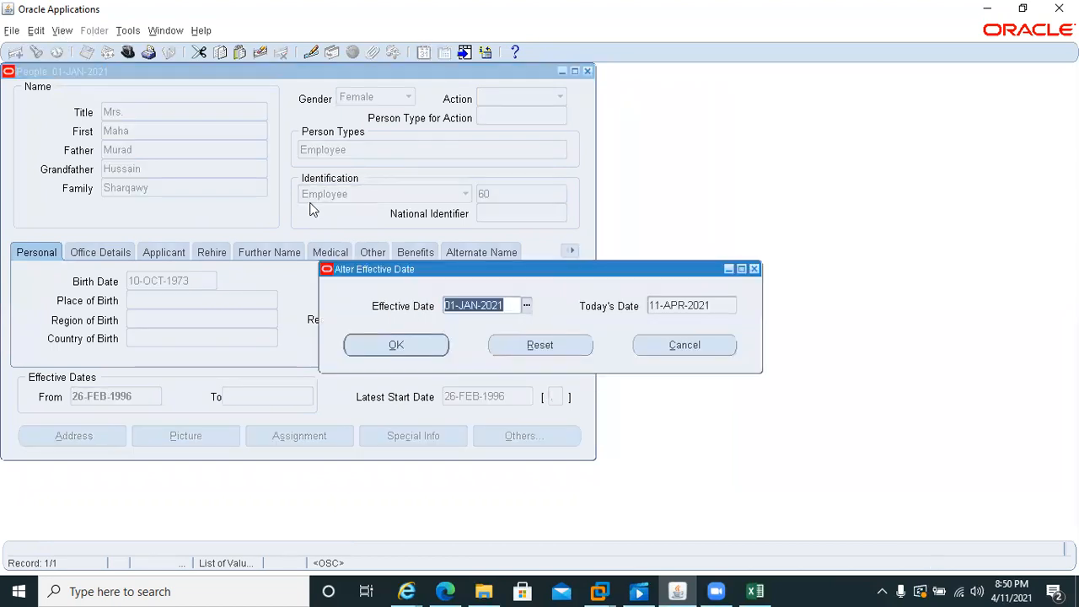
{"action": "left_click", "coordinate": [536, 352]}
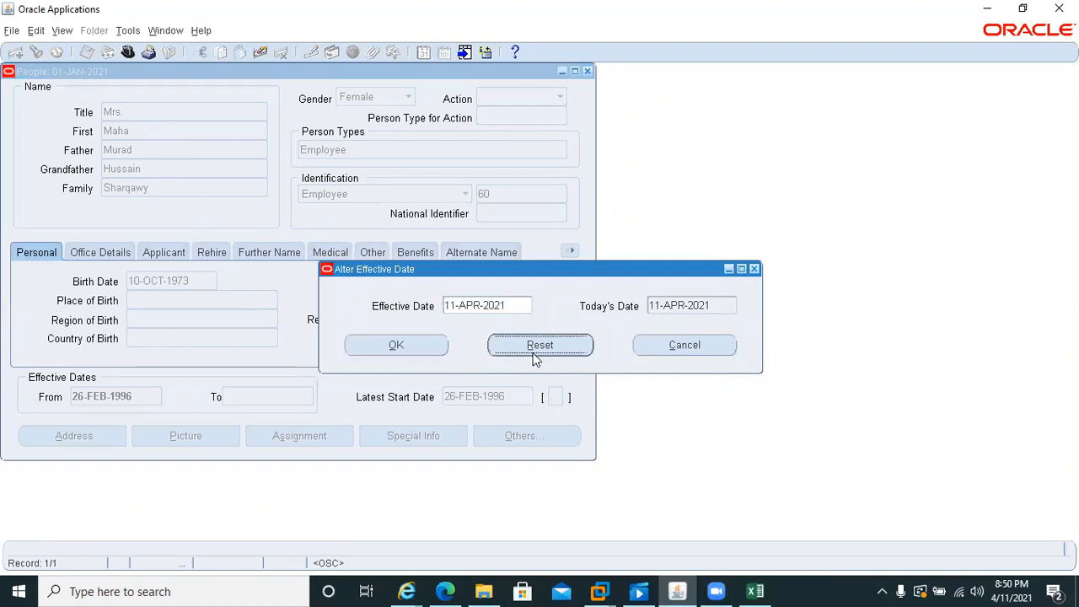
{"action": "left_click", "coordinate": [396, 346]}
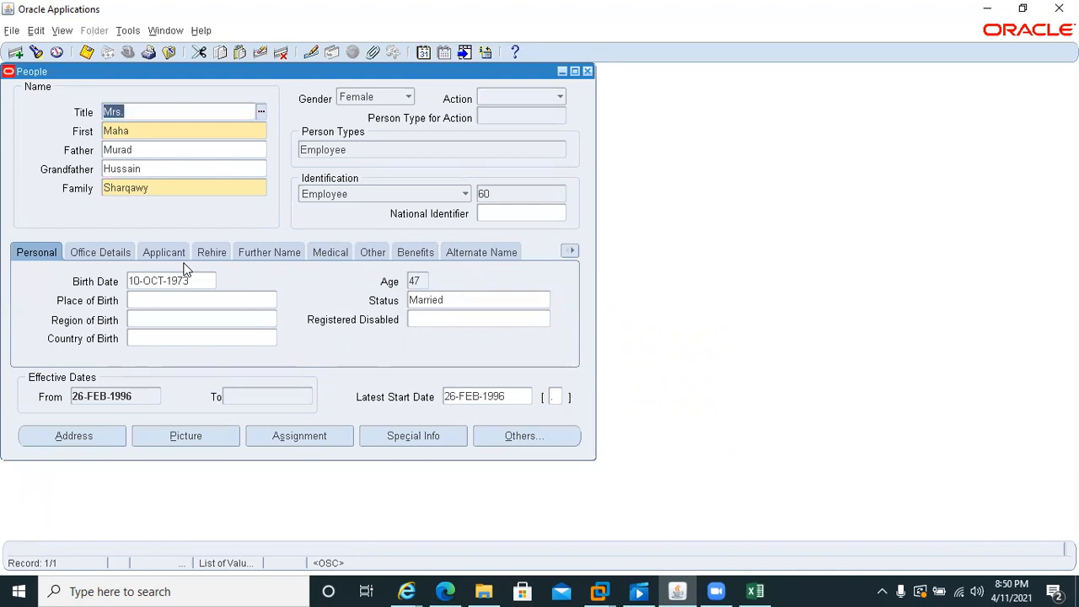
Step: Open the QuickPay window from the other navigation options of the employee's assignment
{"action": "left_click", "coordinate": [300, 441]}
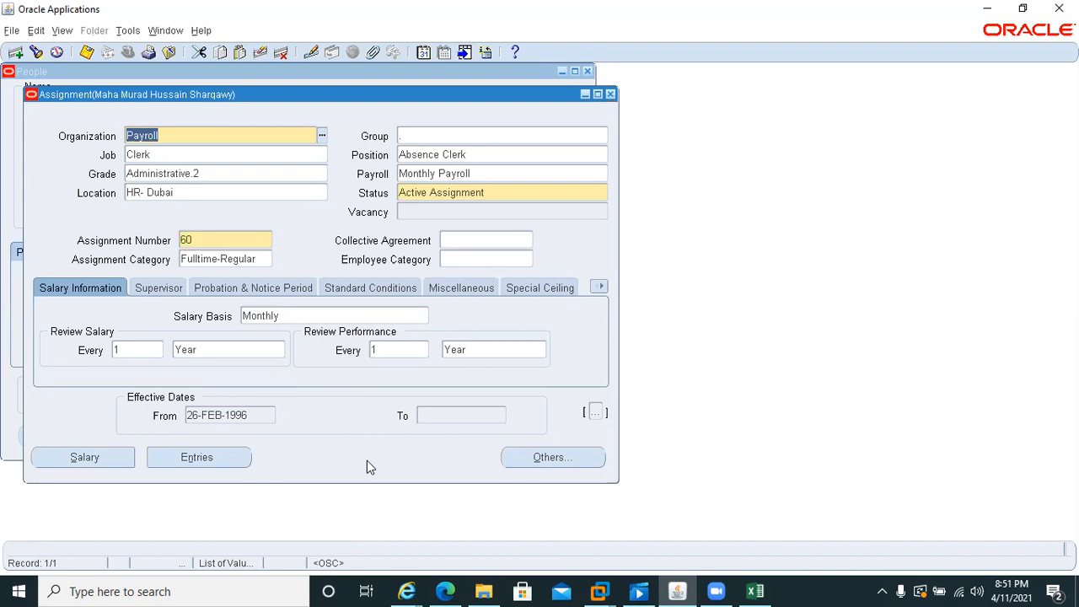
{"action": "left_click", "coordinate": [532, 465]}
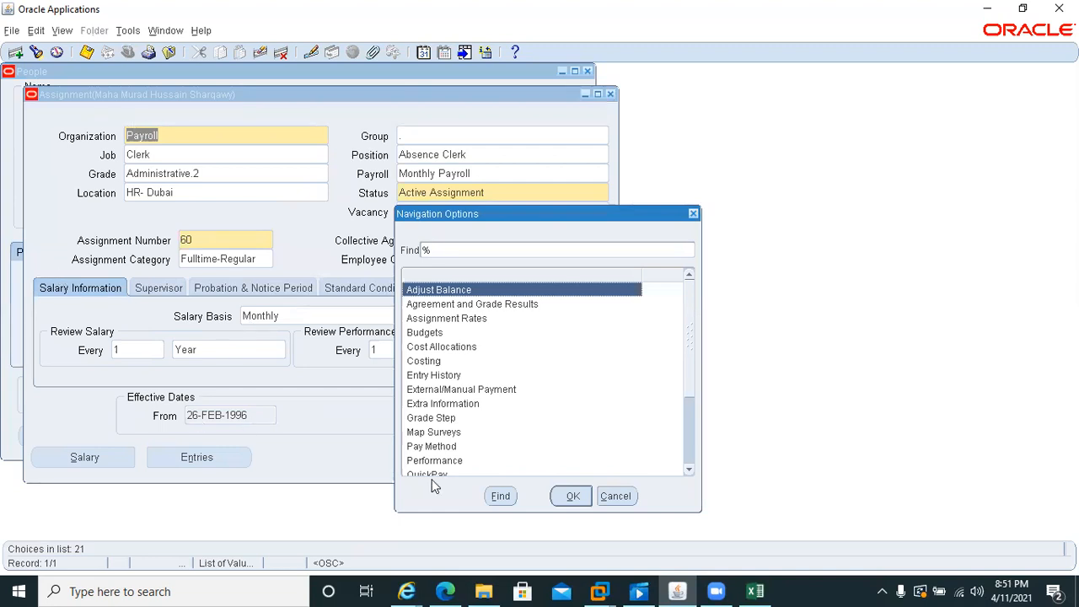
{"action": "left_click", "coordinate": [690, 469]}
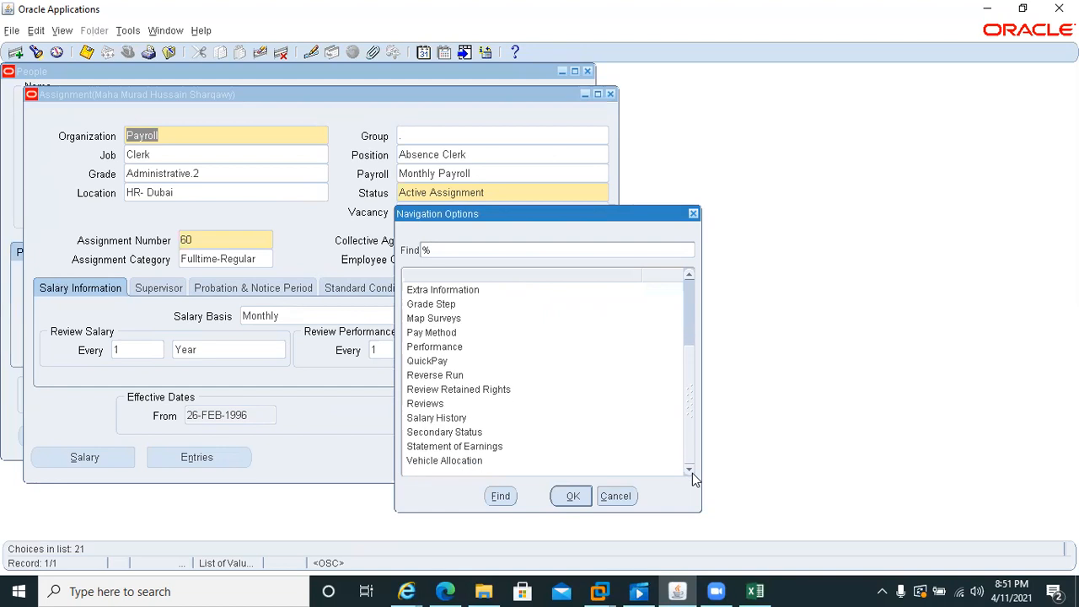
{"action": "left_click", "coordinate": [419, 362]}
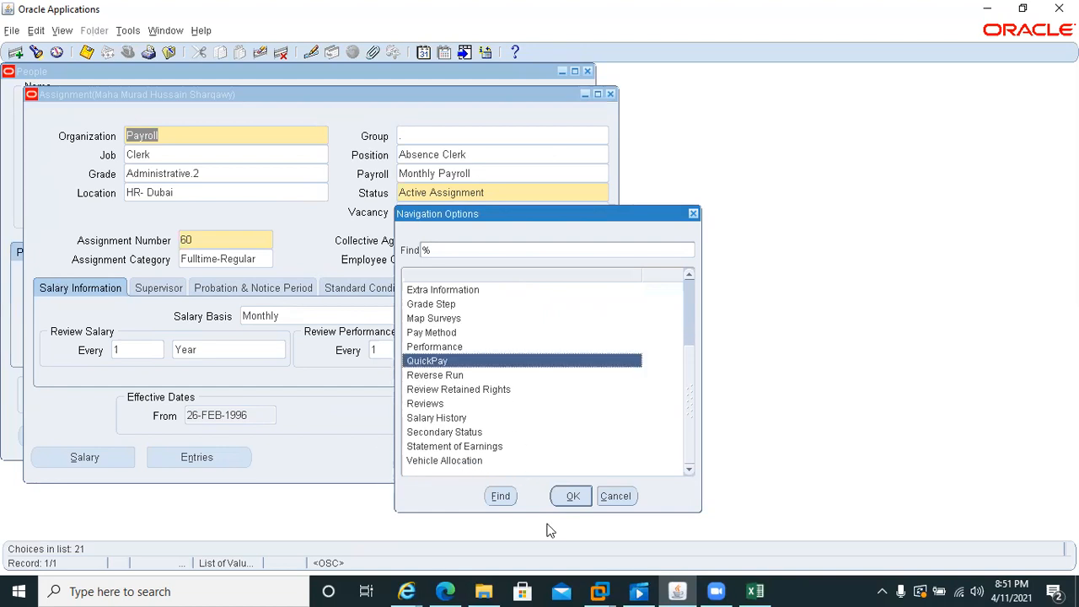
{"action": "left_click", "coordinate": [571, 498]}
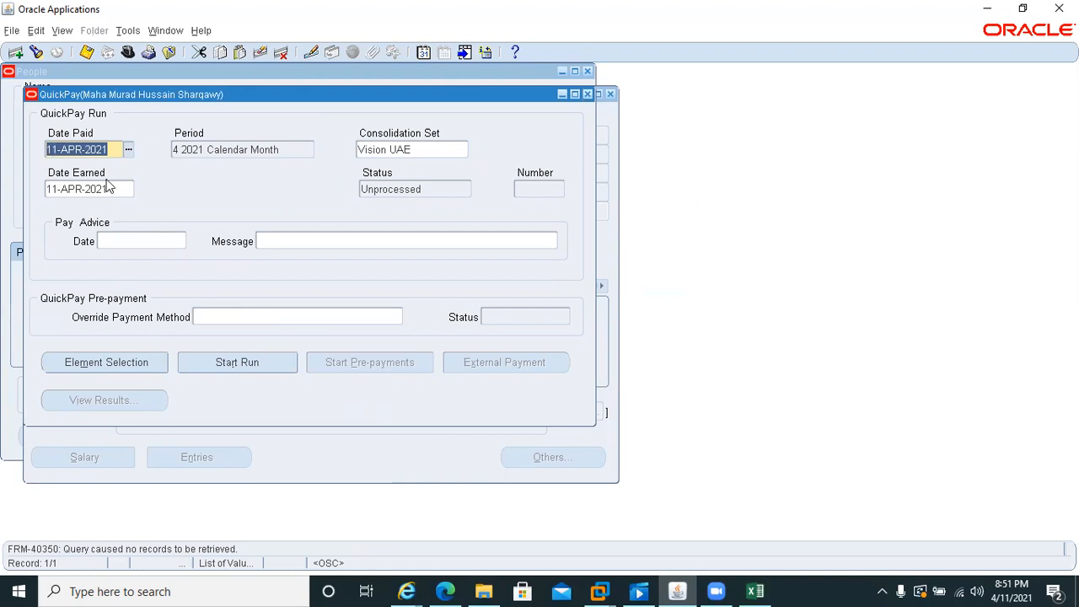
Step: Set the QuickPay run's Date Paid to 01-APR-2021 and its Date Earned to 30-APR-2021
{"action": "key", "text": "Left"}
{"action": "key", "text": "Delete"}
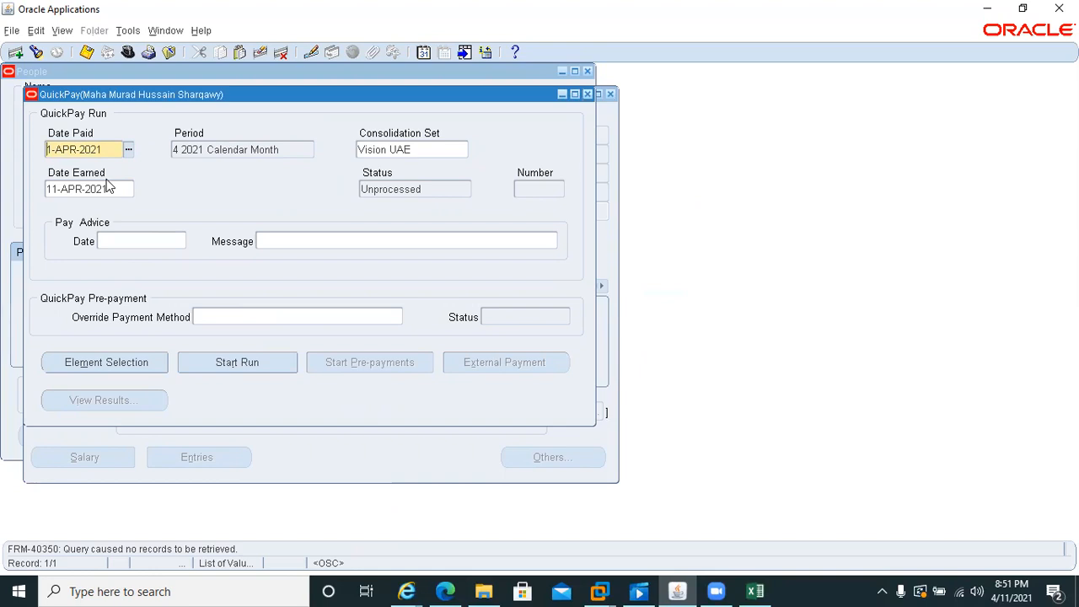
{"action": "type", "text": "0"}
{"action": "key", "text": "Tab"}
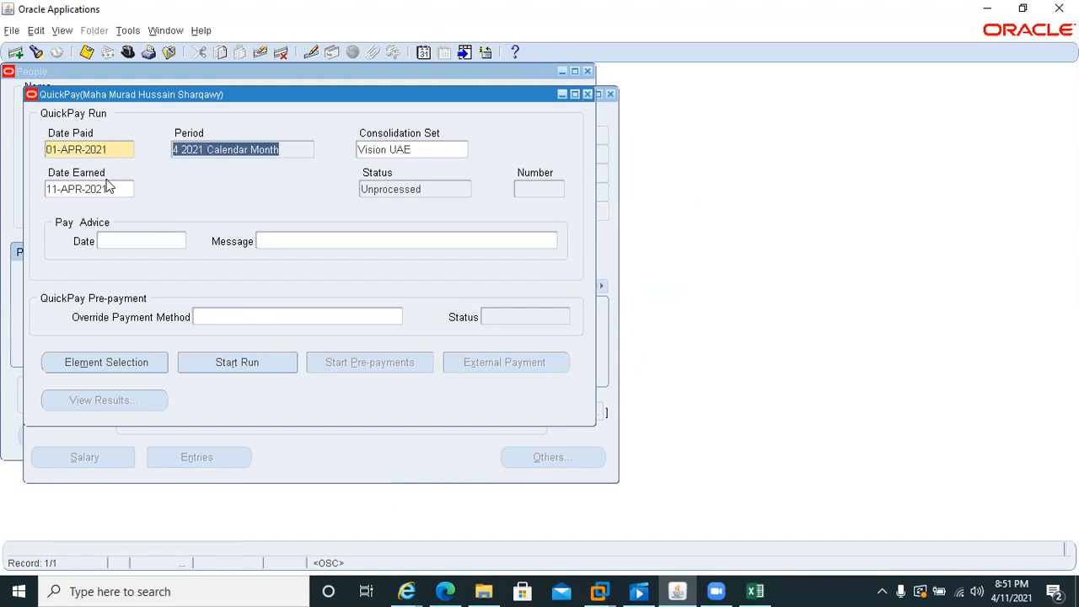
{"action": "left_click", "coordinate": [110, 189]}
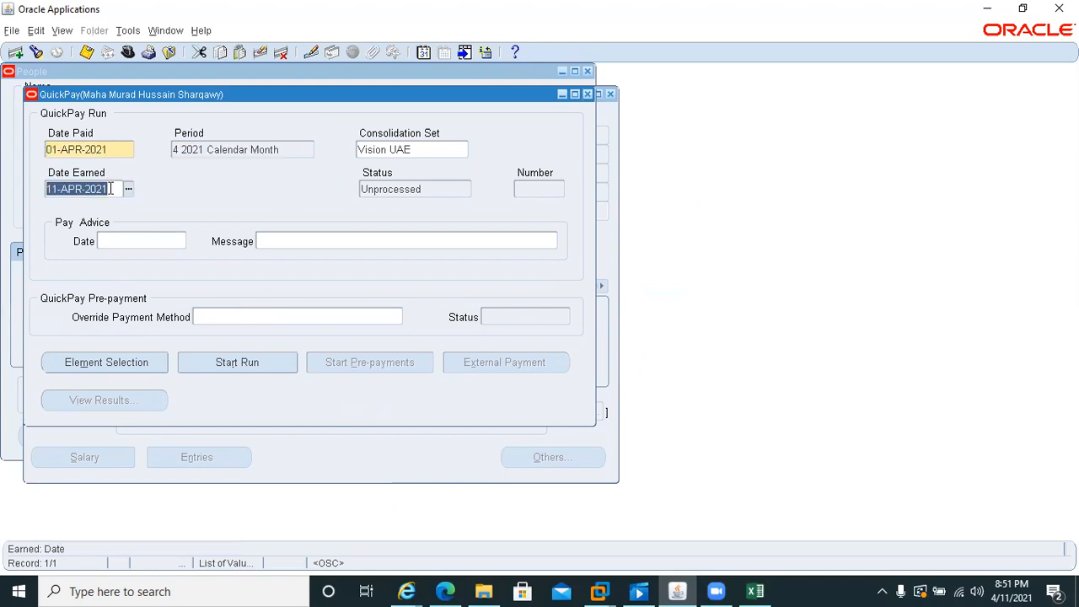
{"action": "key", "text": "Home"}
{"action": "key", "text": "Delete"}
{"action": "key", "text": "Delete"}
{"action": "type", "text": "30"}
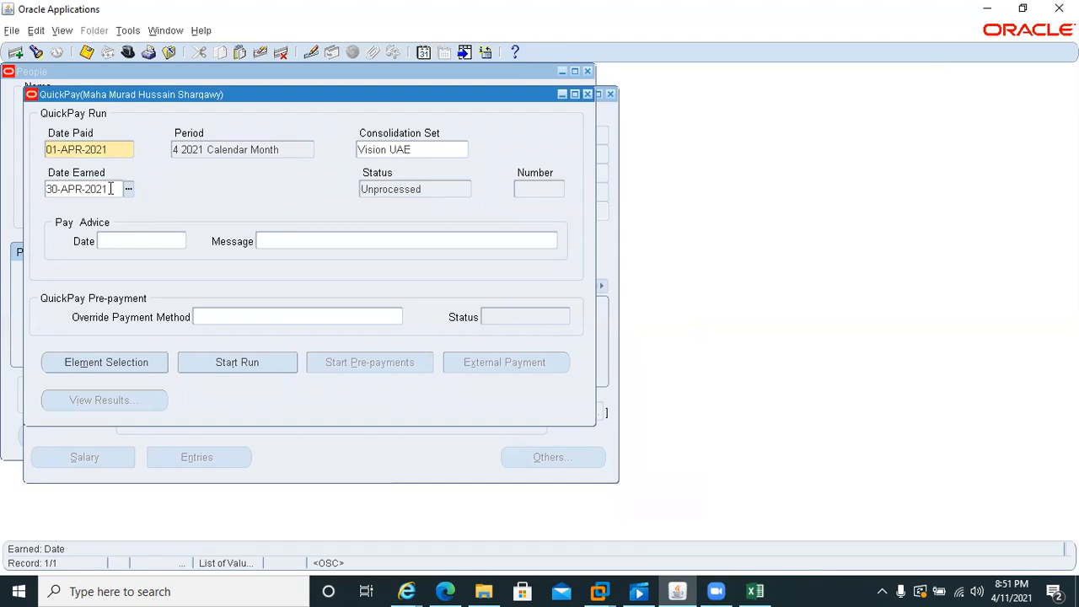
{"action": "key", "text": "Tab"}
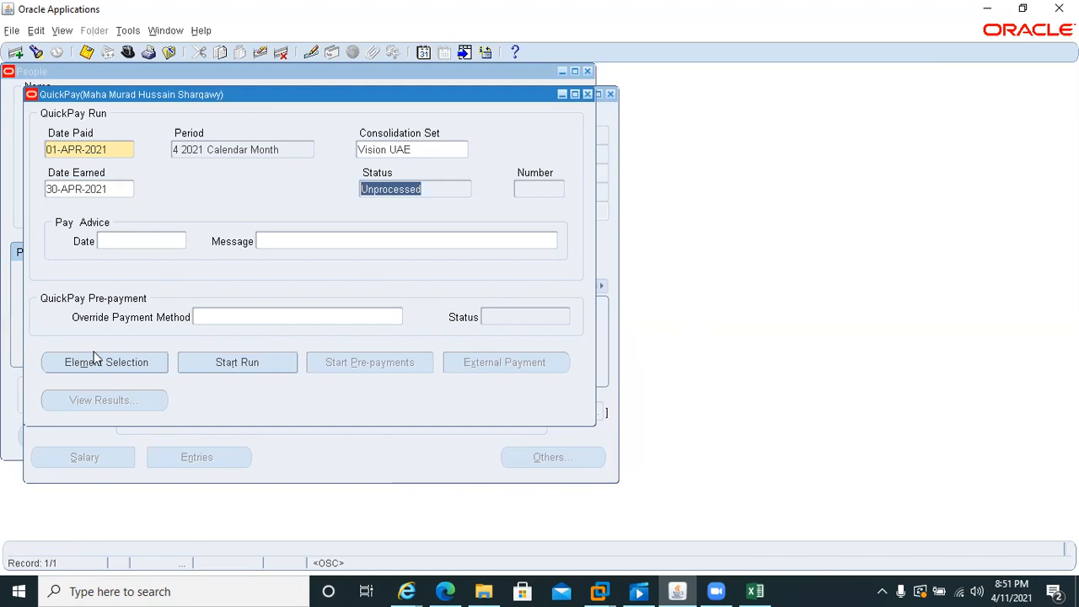
Step: Start the QuickPay run, saving the changes, and look over the available result views without choosing one
{"action": "left_click", "coordinate": [242, 365]}
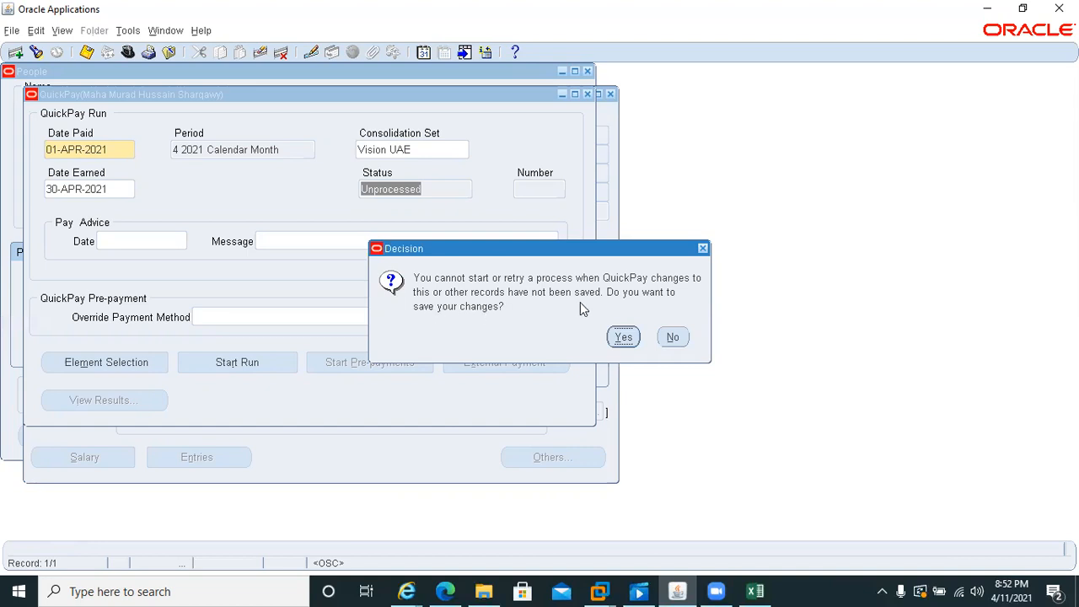
{"action": "left_click", "coordinate": [632, 340]}
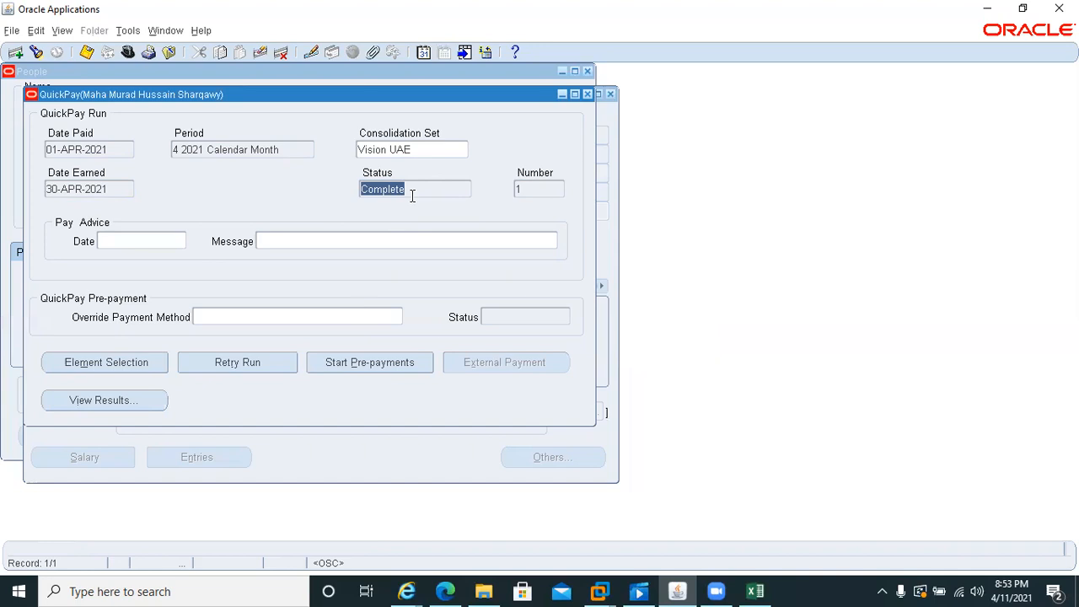
{"action": "left_click", "coordinate": [124, 403]}
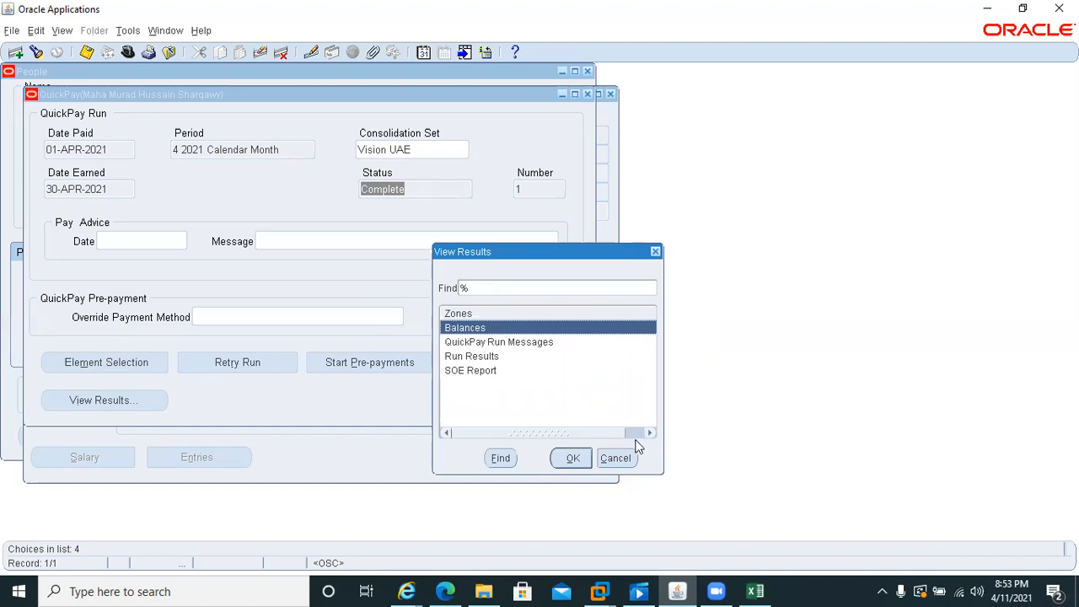
{"action": "left_click", "coordinate": [607, 458]}
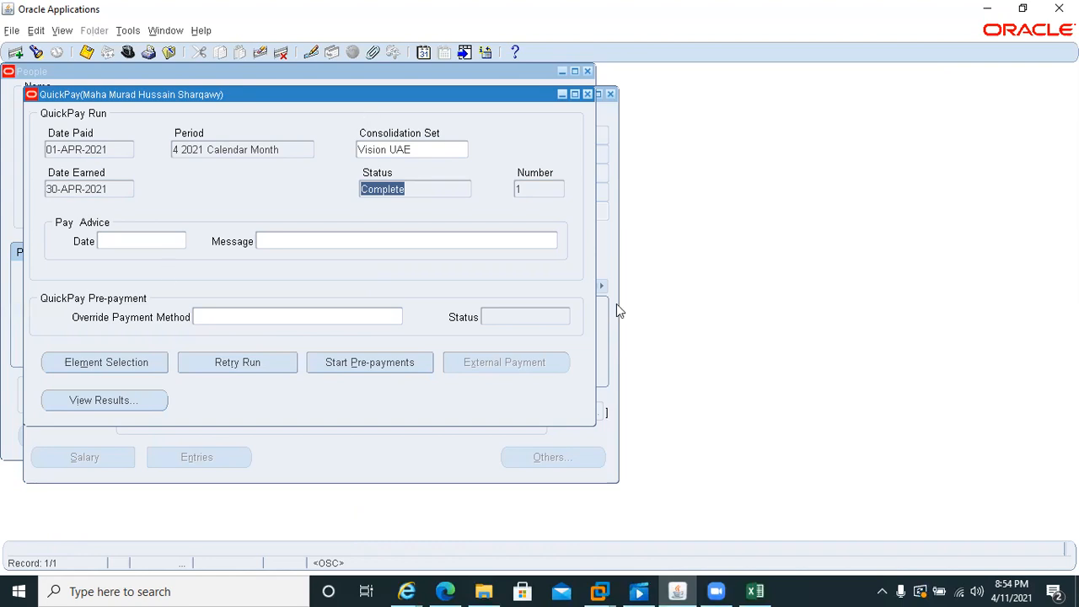
Step: Open the SOE Report for the QuickPay run, examine its payment sections, close it and return to Oracle Applications
{"action": "left_click", "coordinate": [135, 403]}
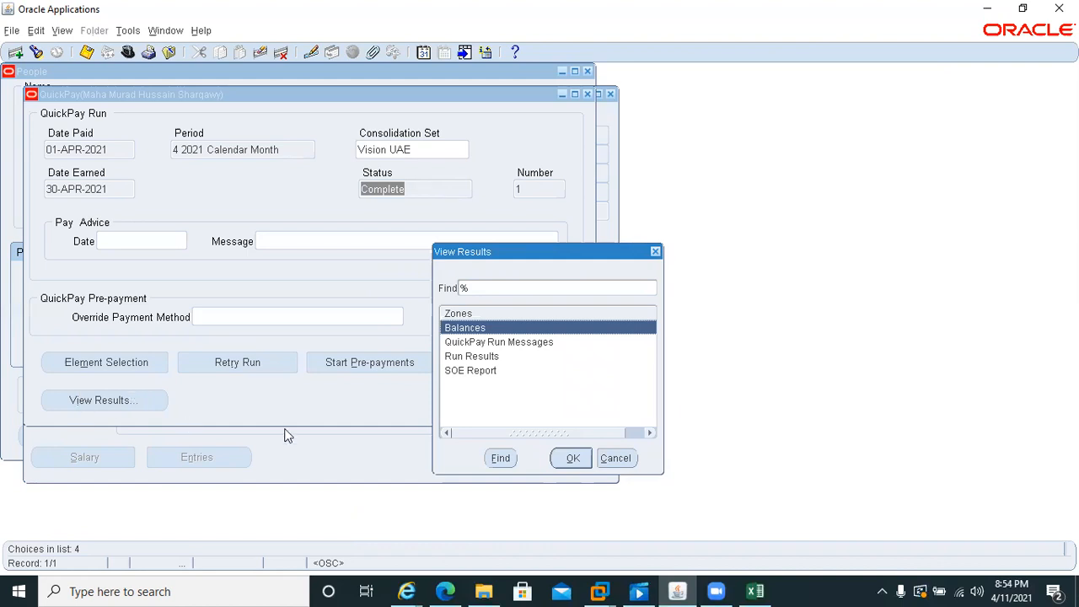
{"action": "left_click", "coordinate": [470, 371]}
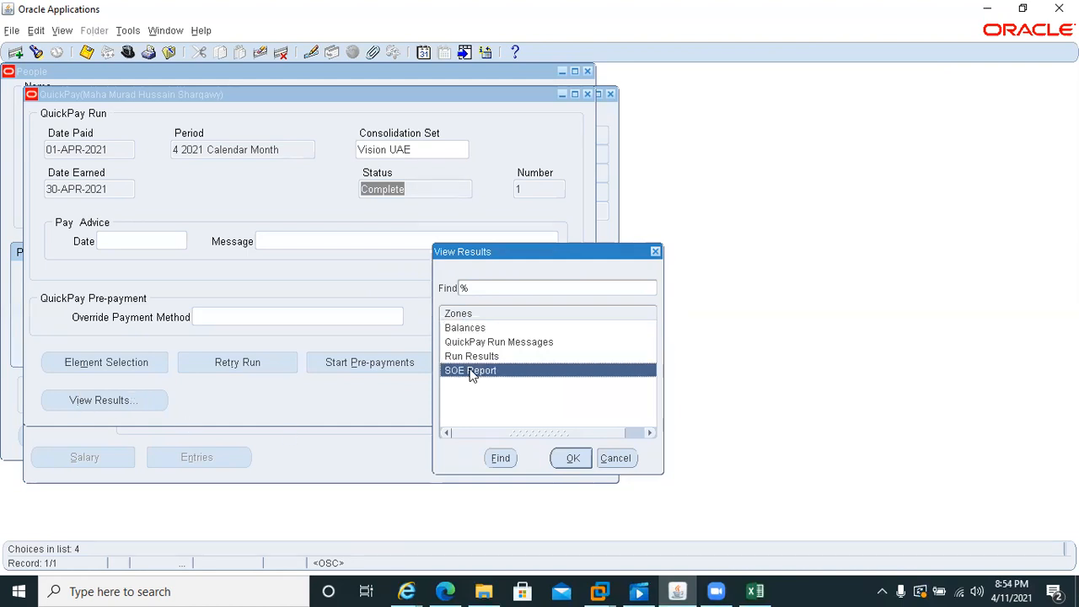
{"action": "left_click", "coordinate": [572, 459]}
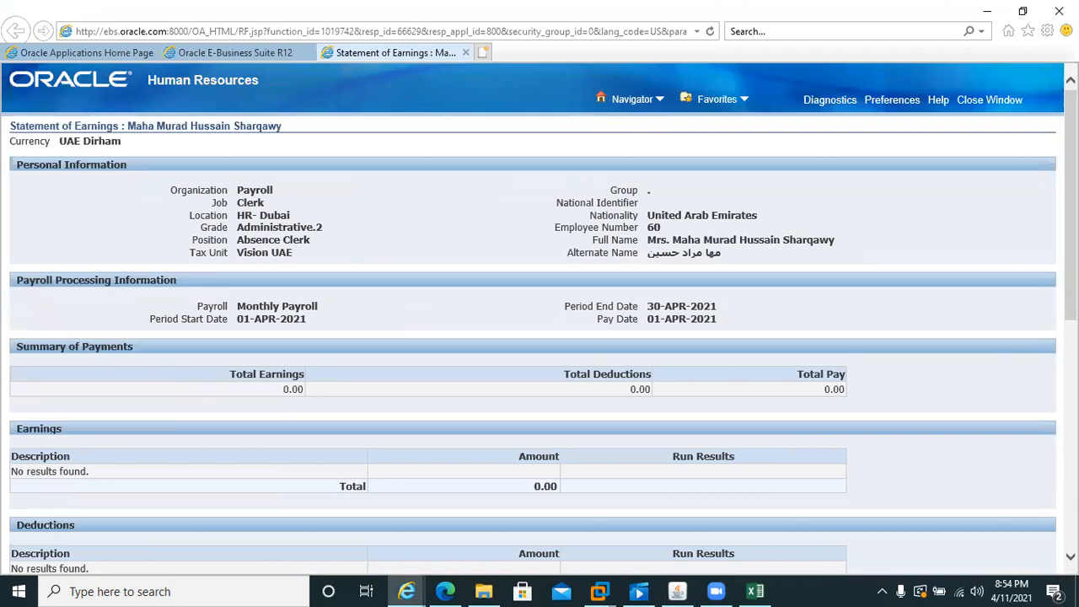
{"action": "scroll", "coordinate": [539, 318], "scroll_direction": "down", "scroll_amount": 4}
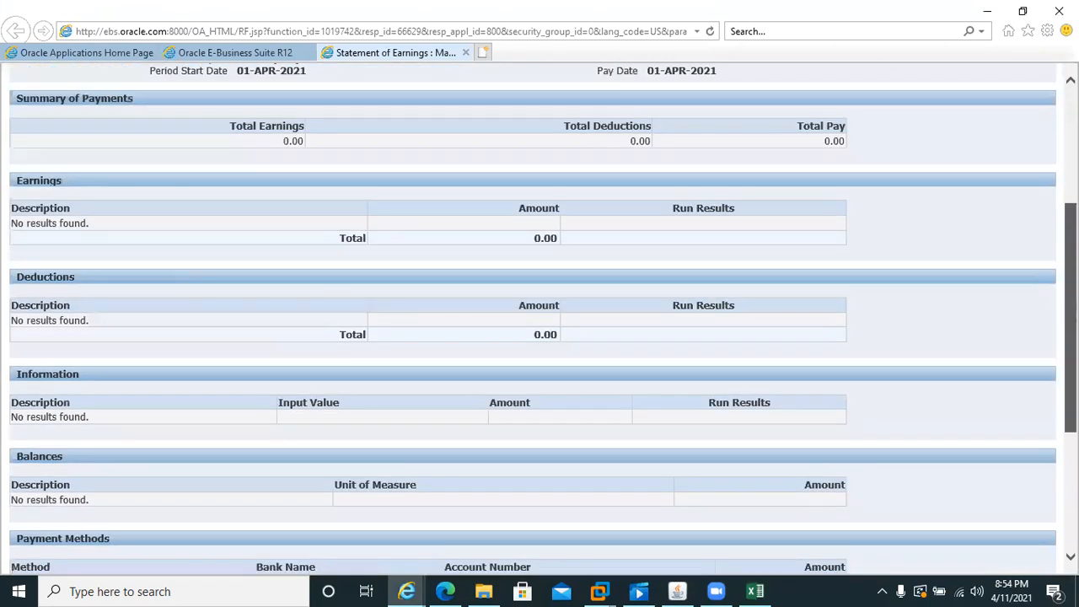
{"action": "scroll", "coordinate": [539, 319], "scroll_direction": "down", "scroll_amount": 1}
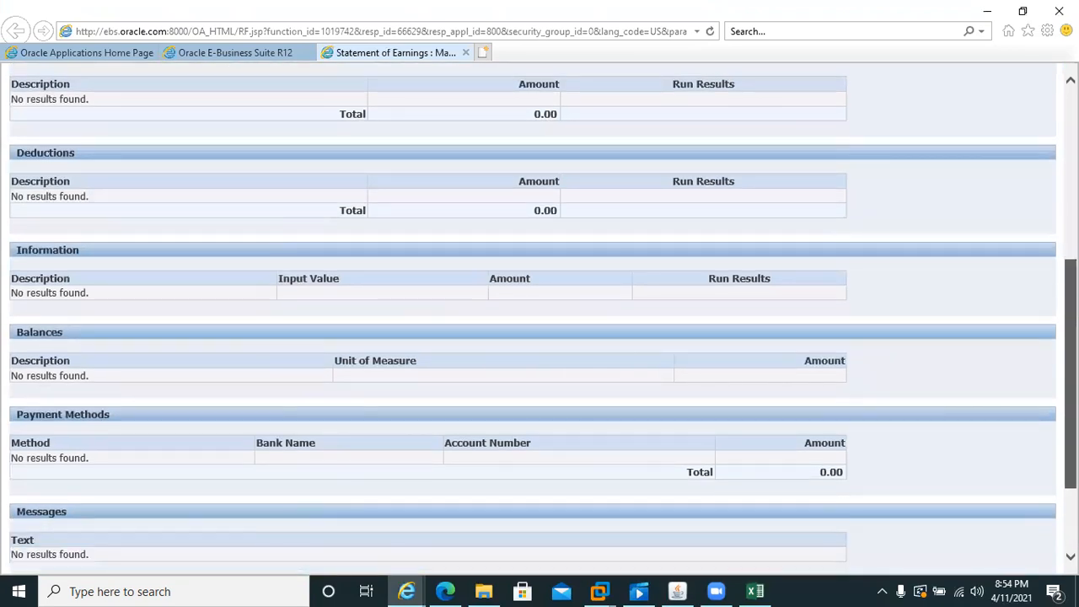
{"action": "scroll", "coordinate": [539, 318], "scroll_direction": "up", "scroll_amount": 5}
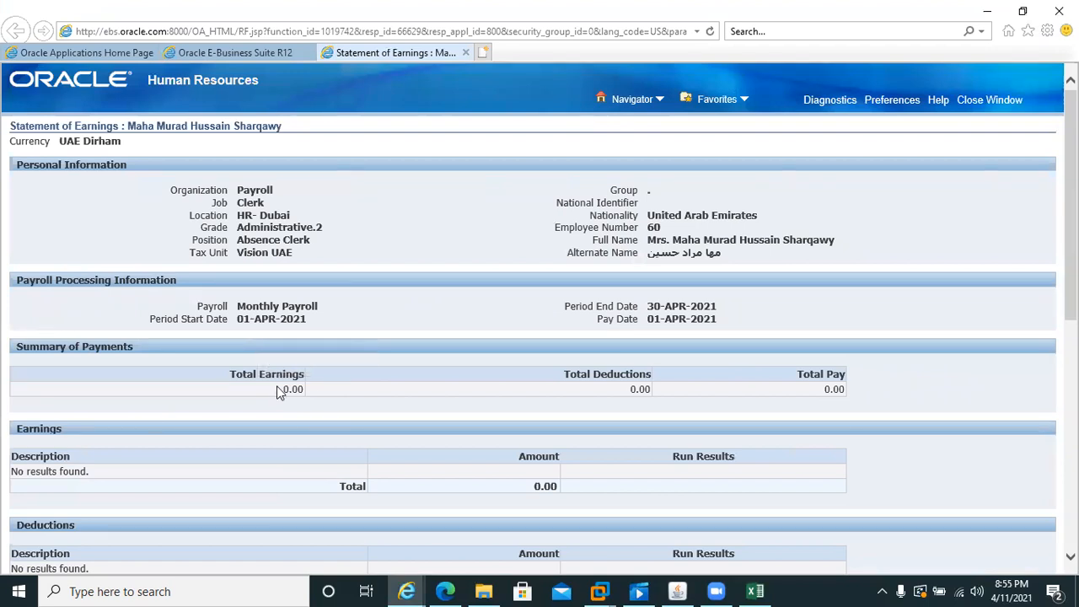
{"action": "left_click", "coordinate": [466, 53]}
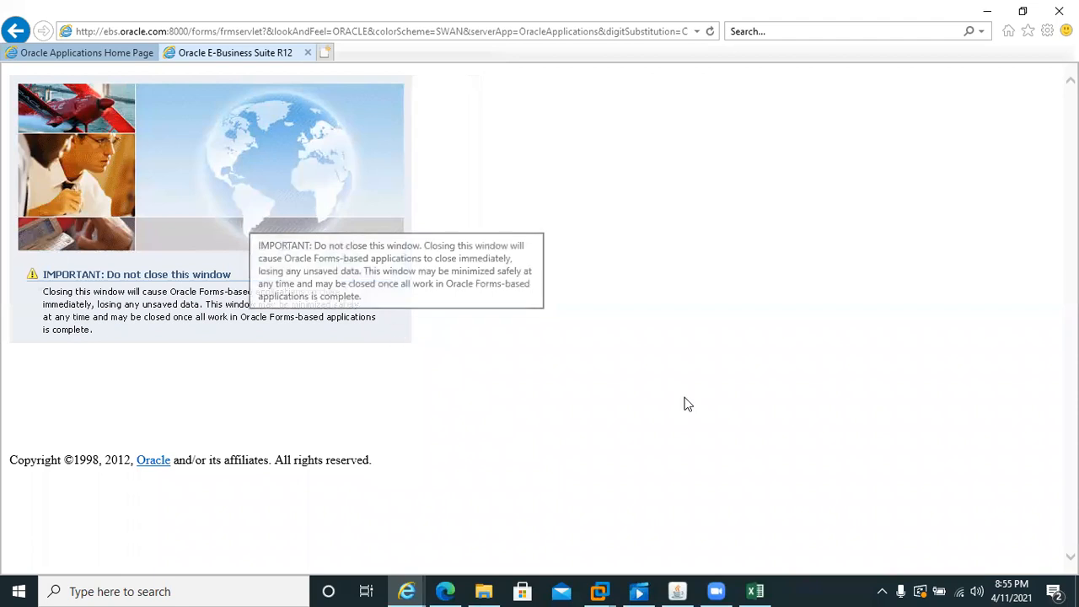
{"action": "left_click", "coordinate": [682, 591]}
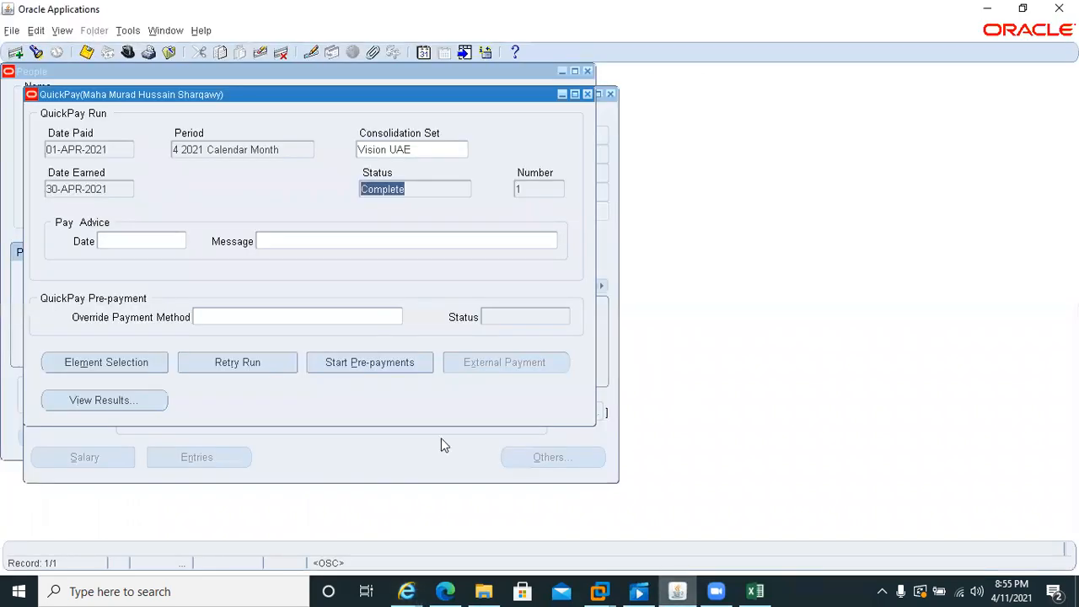
Step: Open the Run Results and review the pay values for Monthly Salary, Housing Allowance, Transportation Allowance and Contributory Salary
{"action": "left_click", "coordinate": [121, 402]}
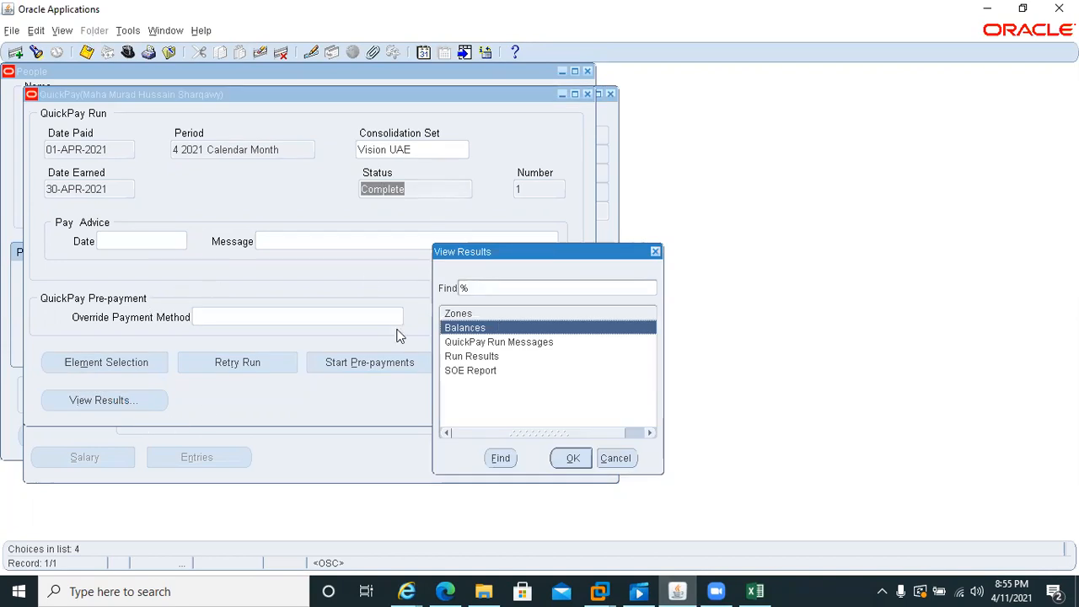
{"action": "left_click", "coordinate": [469, 358]}
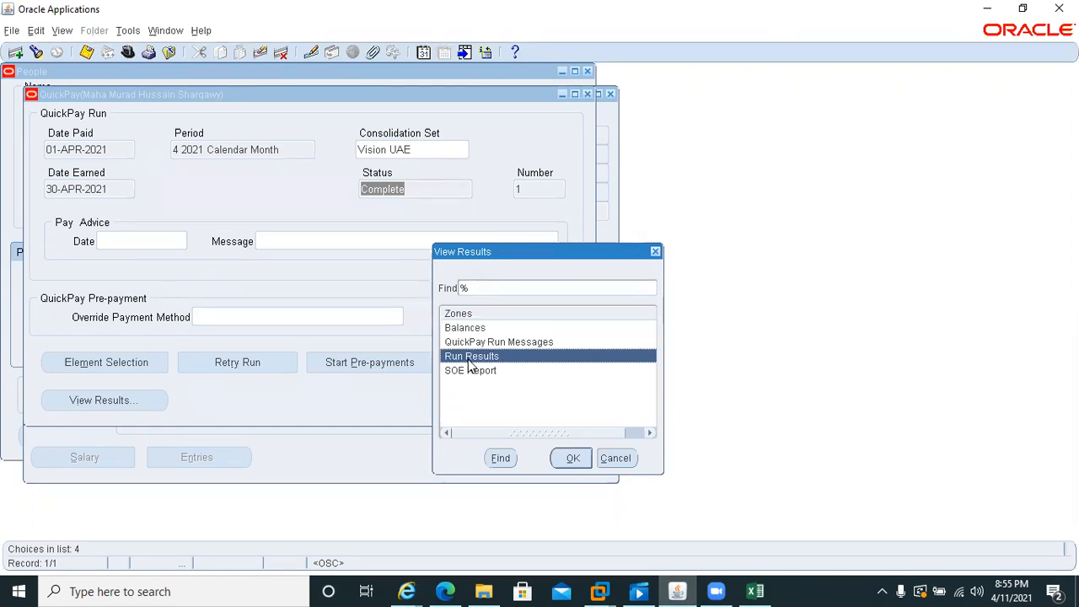
{"action": "double_click", "coordinate": [469, 360]}
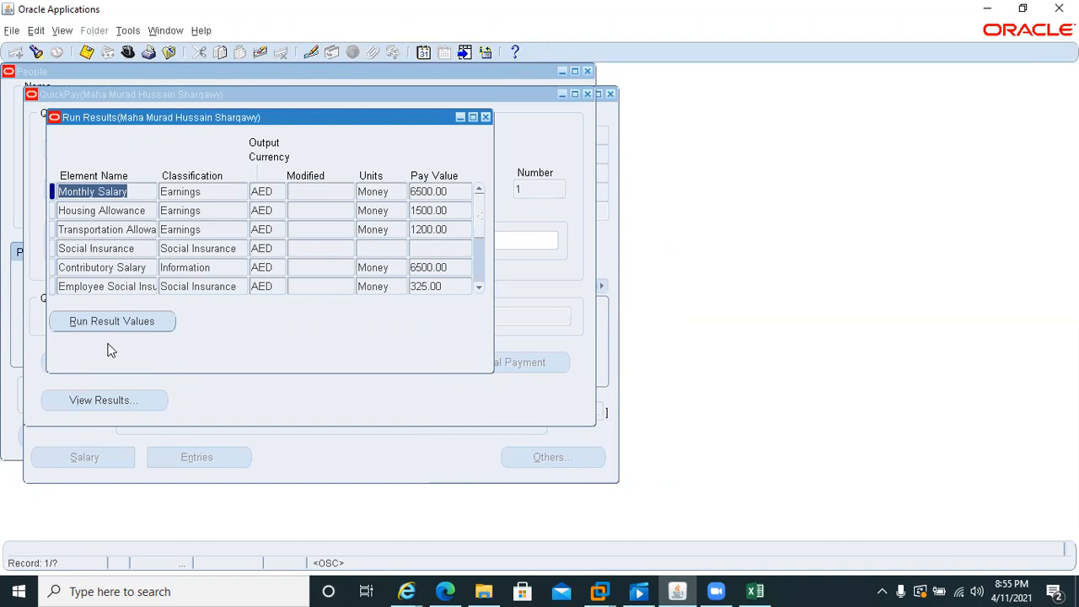
{"action": "left_click", "coordinate": [456, 188]}
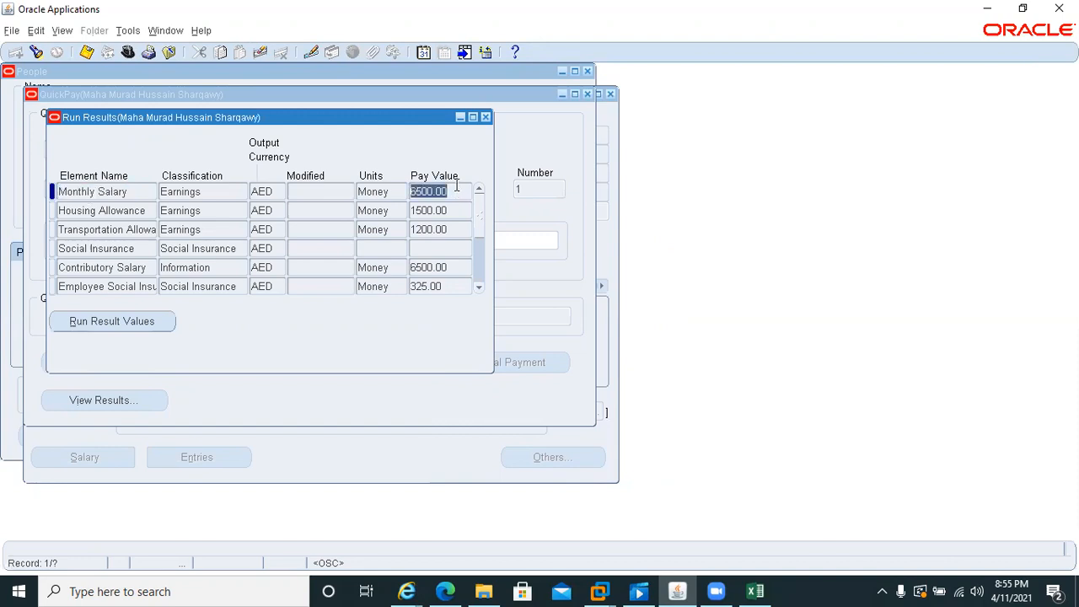
{"action": "left_click", "coordinate": [82, 209]}
{"action": "left_click", "coordinate": [450, 211]}
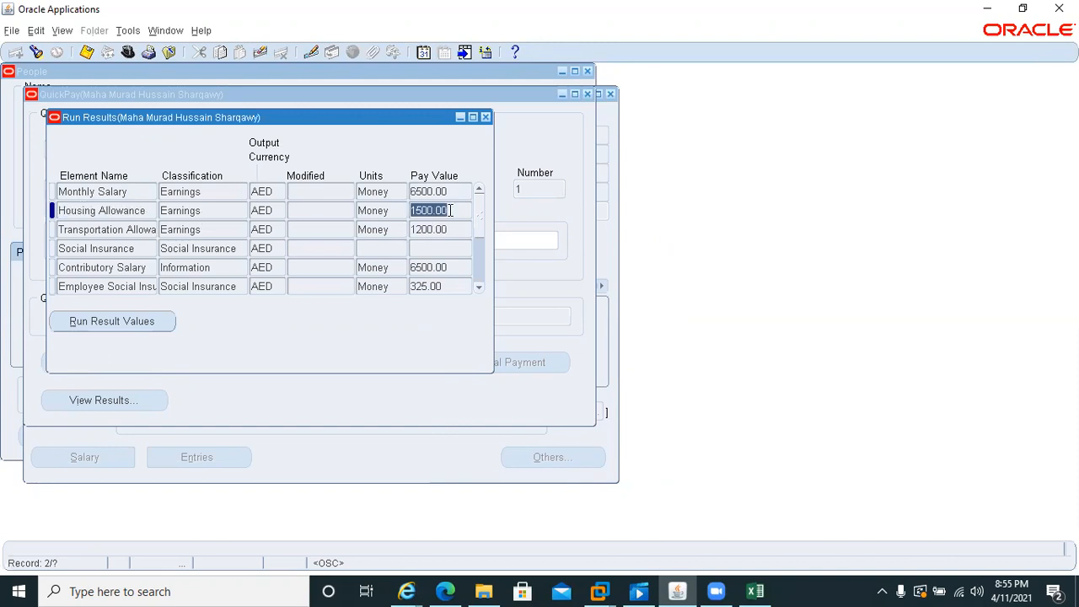
{"action": "left_click", "coordinate": [91, 229]}
{"action": "left_click", "coordinate": [441, 229]}
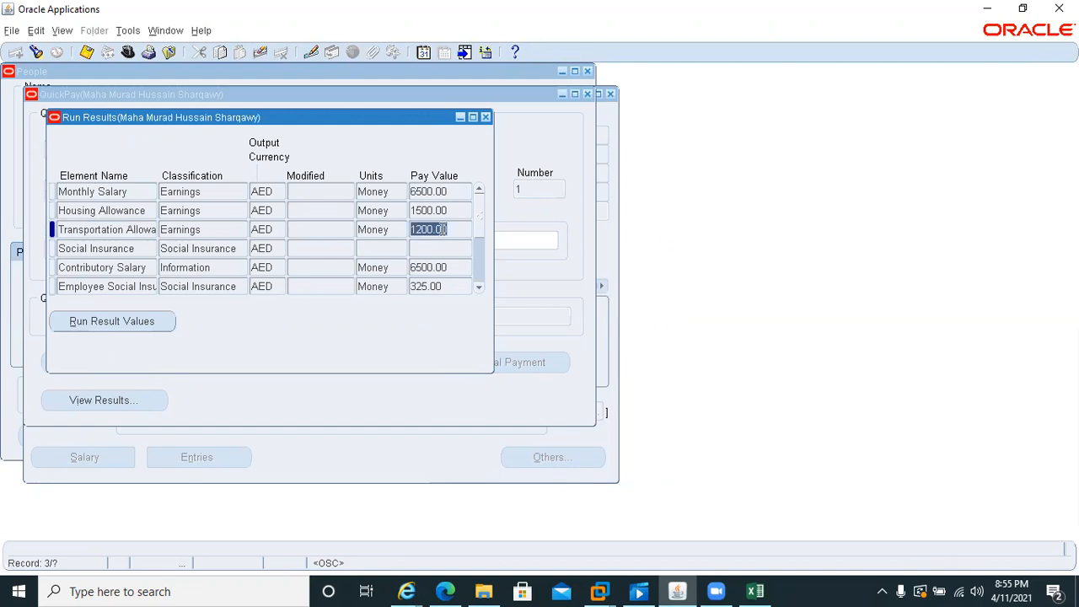
{"action": "left_click", "coordinate": [112, 267]}
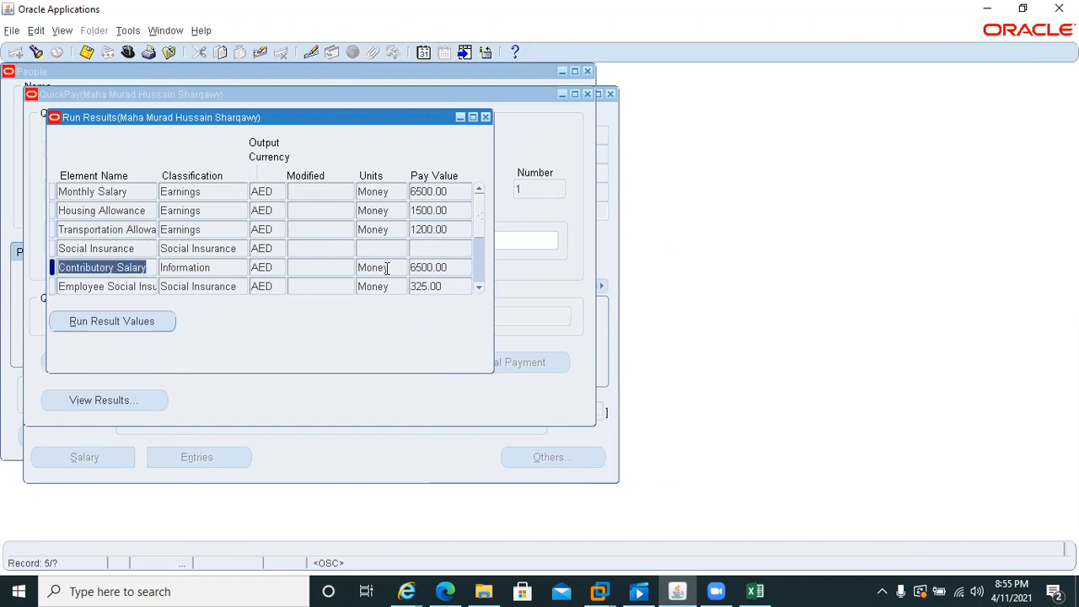
{"action": "left_click", "coordinate": [448, 268]}
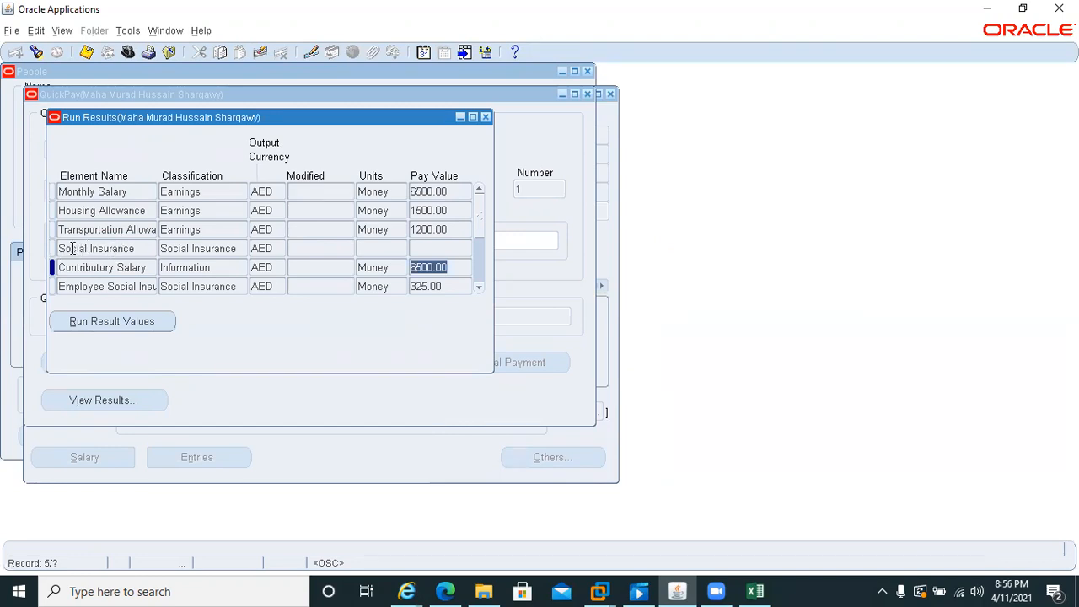
Step: Review the employee and employer Social Insurance run results, and open and close the result values of the employer one
{"action": "left_click", "coordinate": [478, 288]}
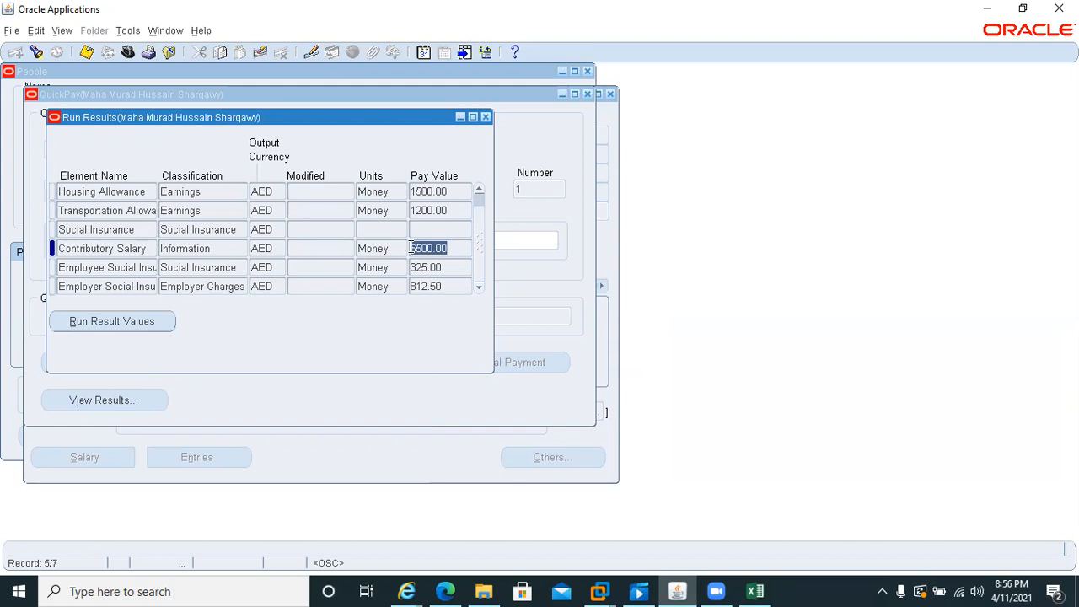
{"action": "left_click", "coordinate": [80, 267]}
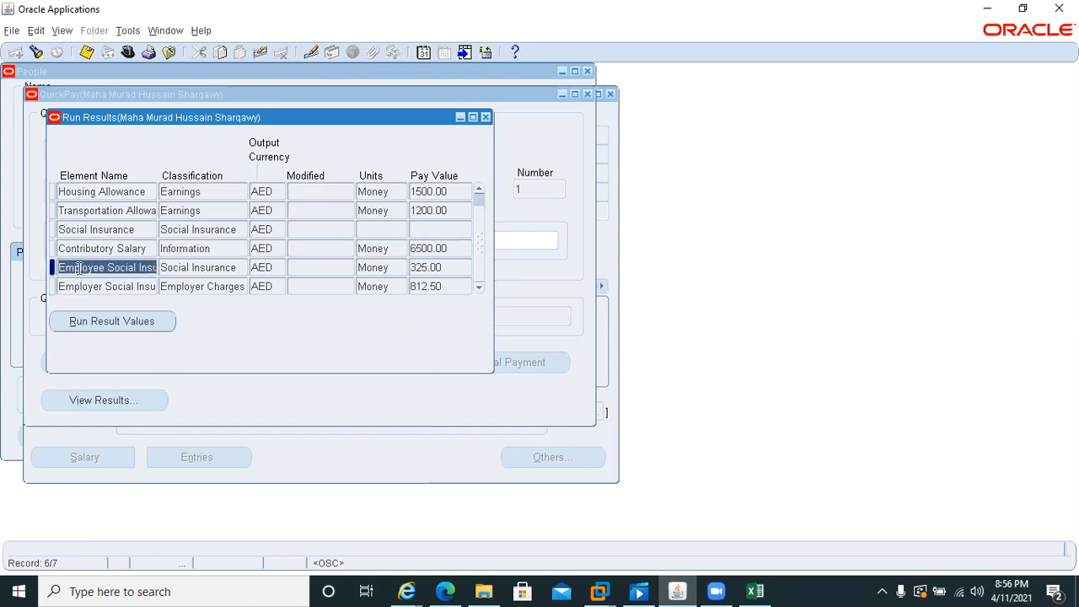
{"action": "key", "text": "End"}
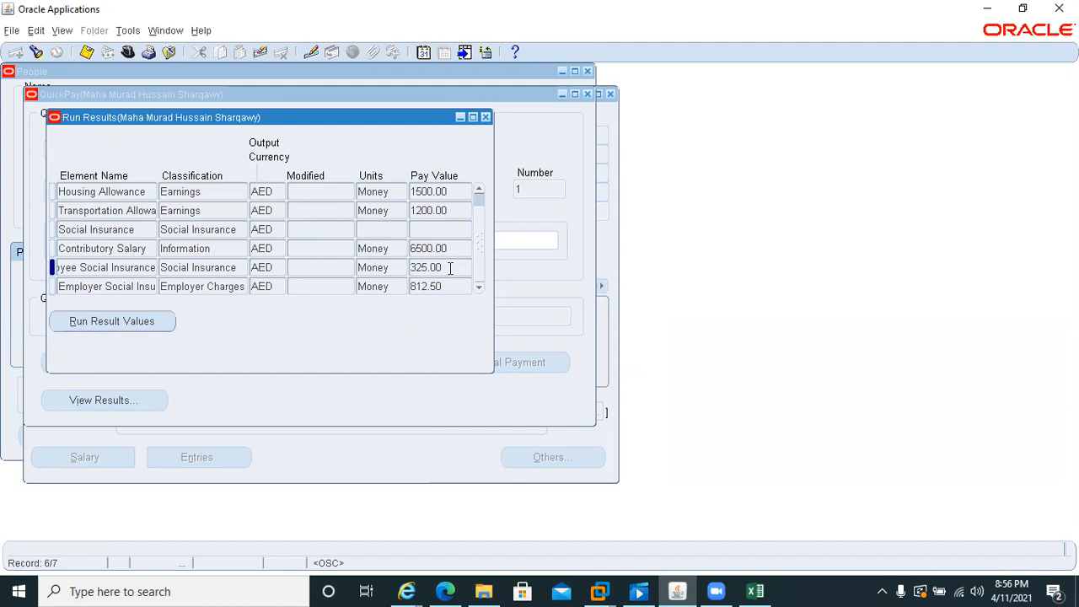
{"action": "key", "text": "Down"}
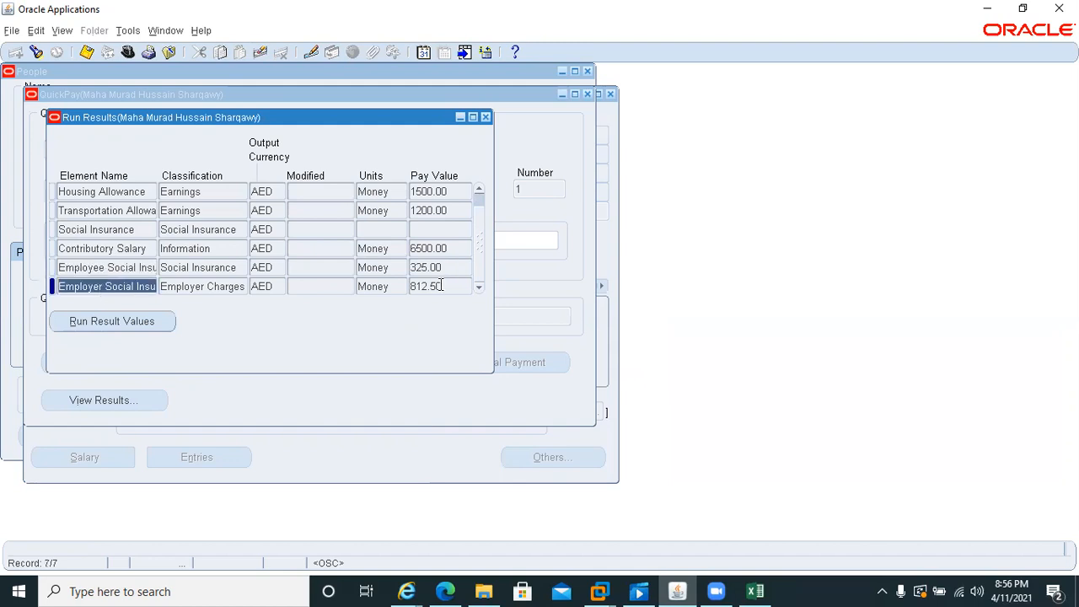
{"action": "left_click", "coordinate": [141, 320]}
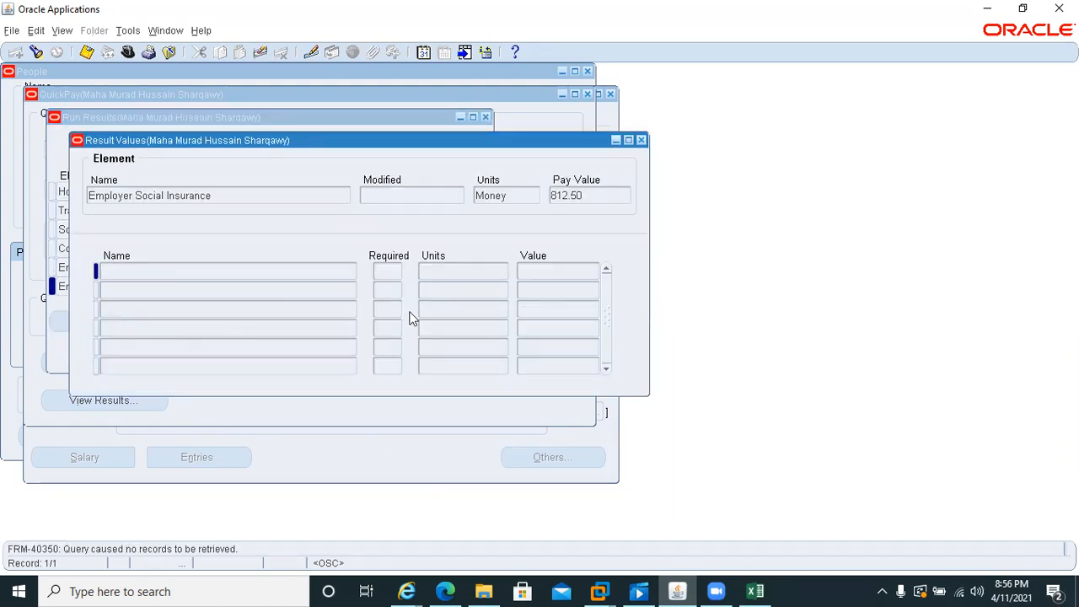
{"action": "left_click", "coordinate": [640, 140]}
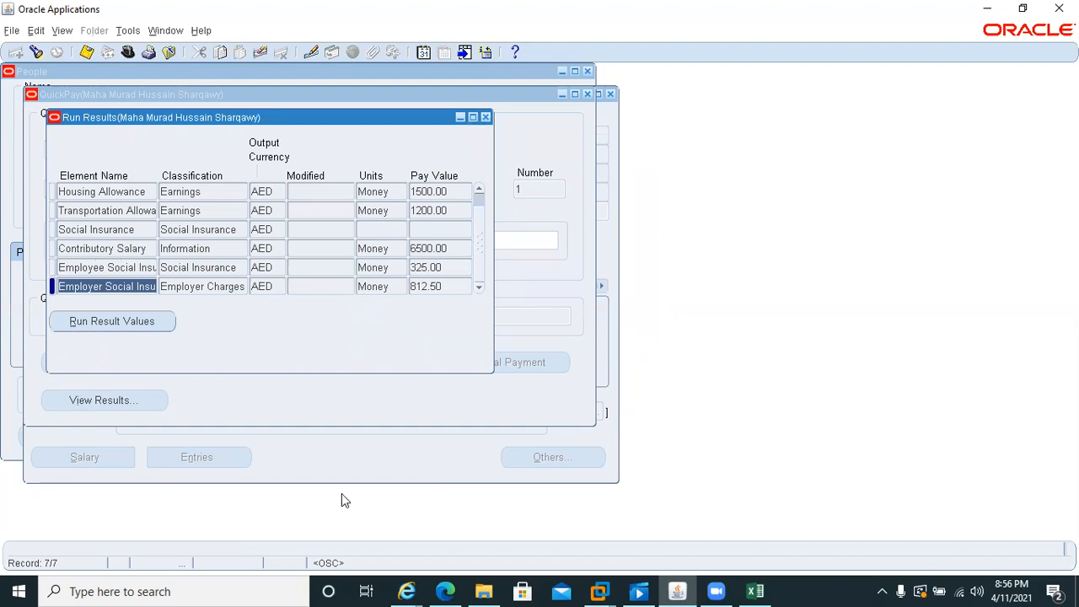
Step: Open Calculator and compute 10% of the 6500 contributory salary as 6500 × 10 ÷ 100
{"action": "key", "text": "super"}
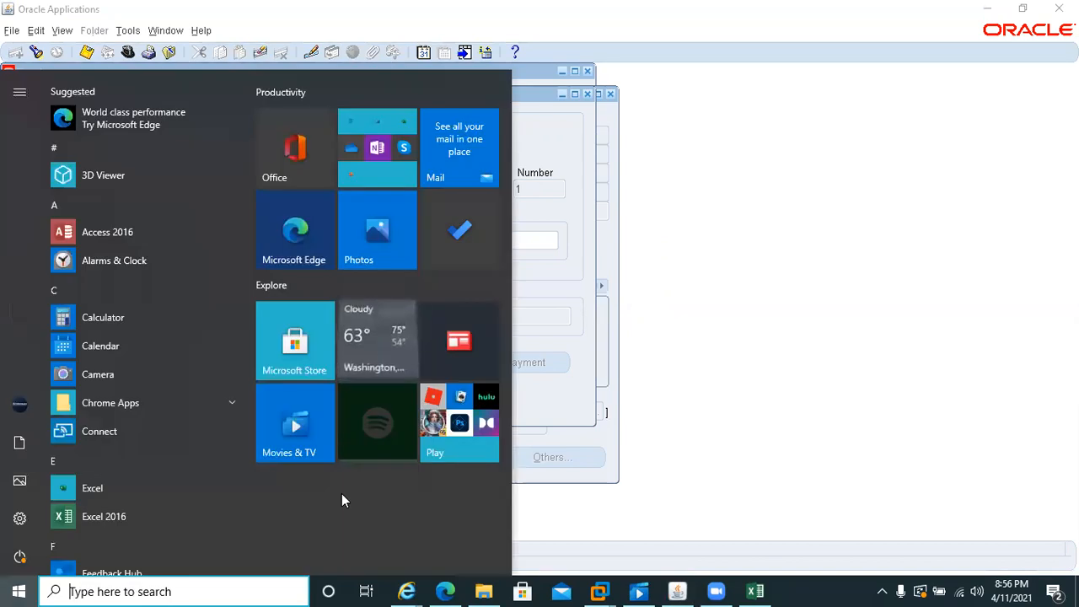
{"action": "type", "text": "calc"}
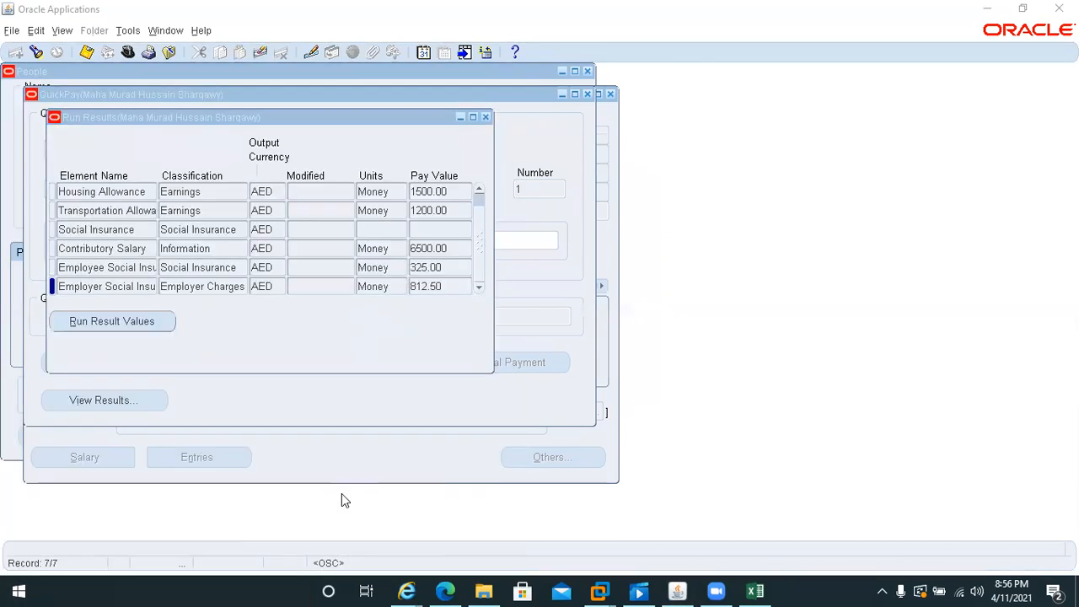
{"action": "key", "text": "Return"}
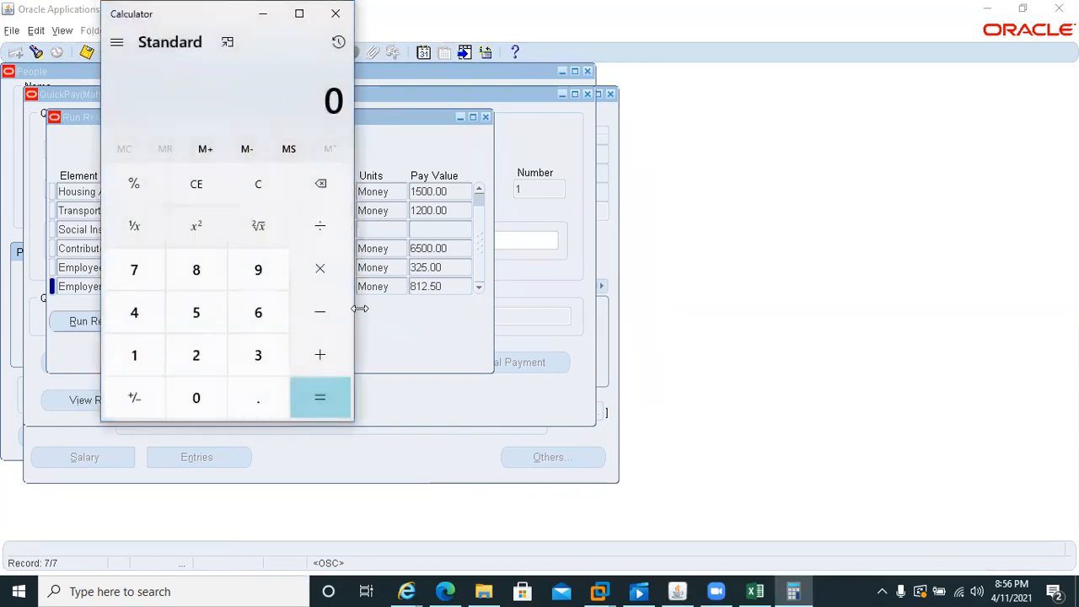
{"action": "type", "text": "6,50"}
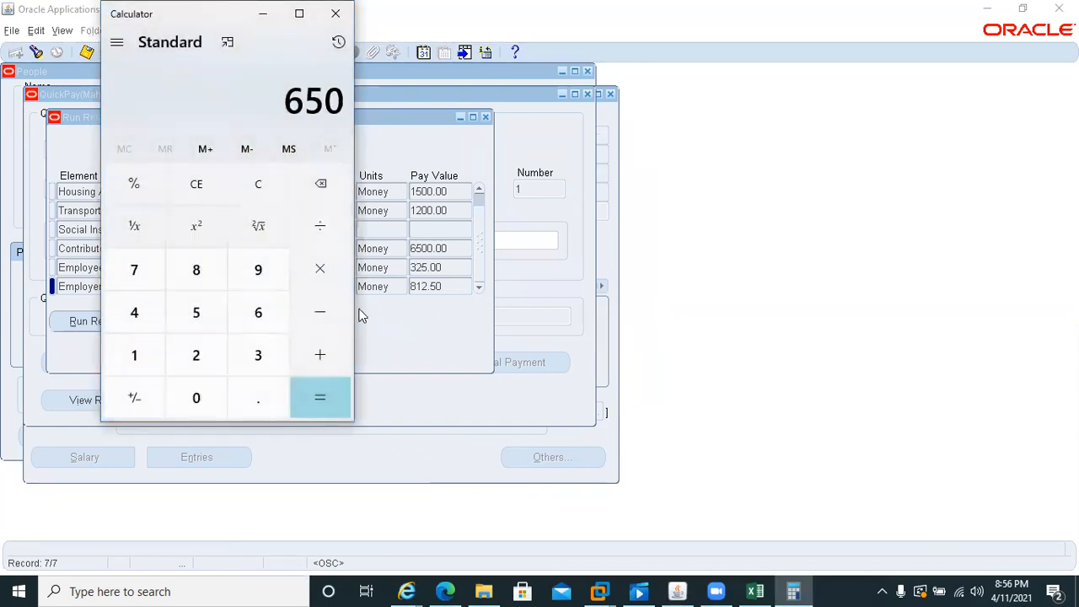
{"action": "type", "text": "0"}
{"action": "key", "text": "asterisk"}
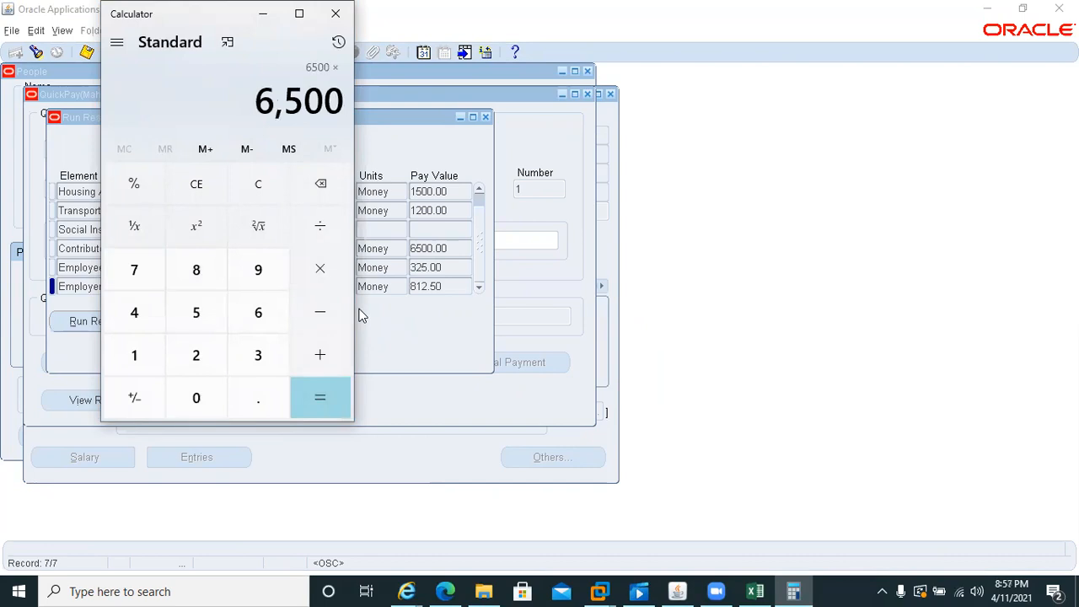
{"action": "type", "text": "10"}
{"action": "key", "text": "slash"}
{"action": "type", "text": "100"}
{"action": "key", "text": "Return"}
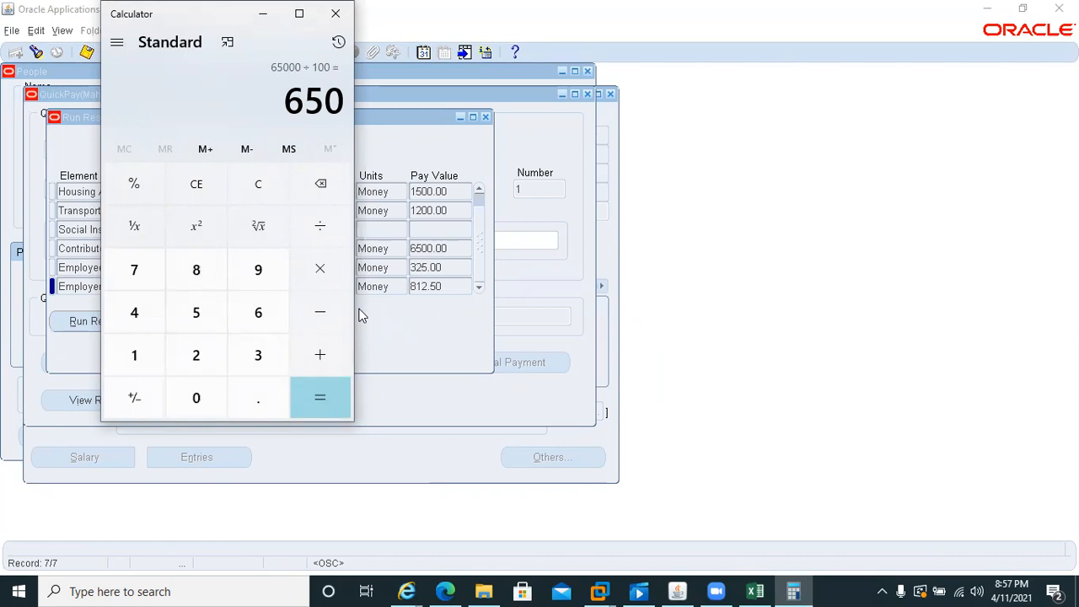
Step: Compute 15% of the 6500 contributory salary as 6500 × 15 ÷ 100
{"action": "type", "text": "6500"}
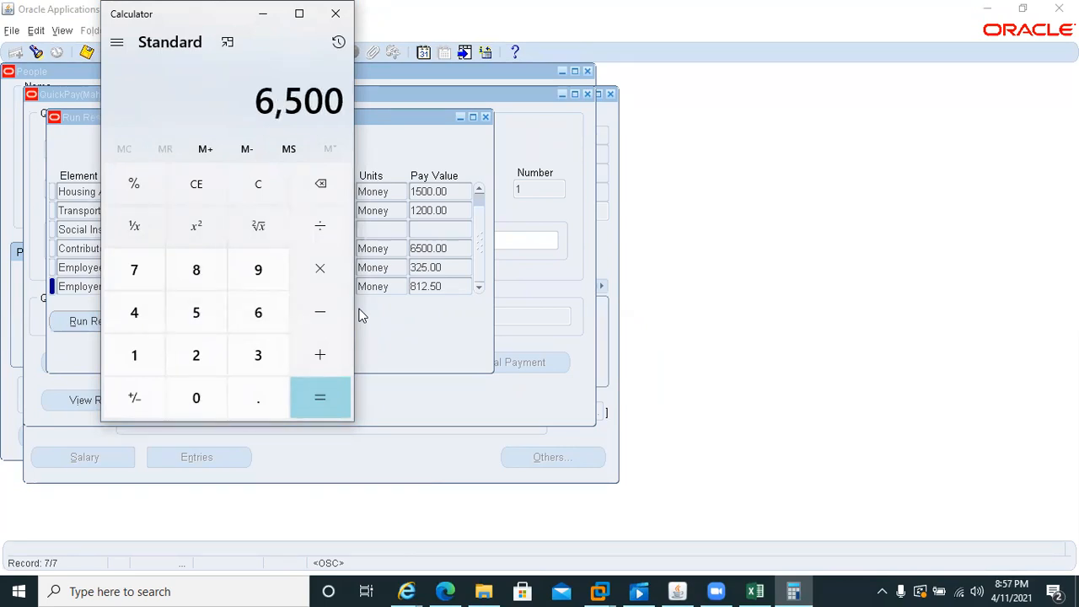
{"action": "key", "text": "asterisk"}
{"action": "type", "text": "15+1"}
{"action": "type", "text": "00"}
{"action": "key", "text": "Return"}
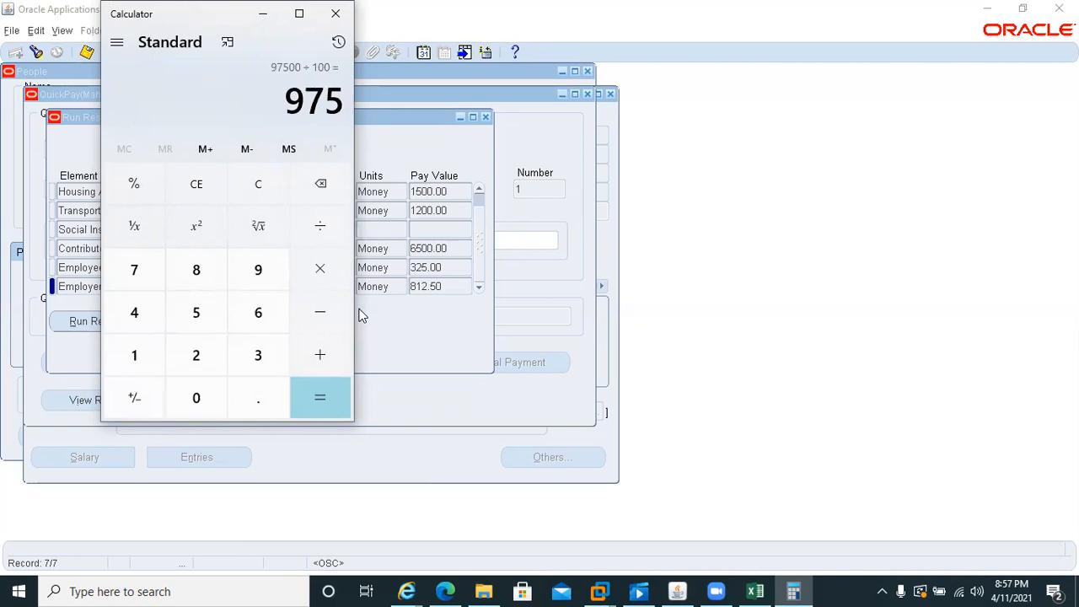
Step: Clear the calculation, compute 12% of 6500 as 6500 × 12 ÷ 100, and close Calculator to return to Oracle Applications
{"action": "key", "text": "Escape"}
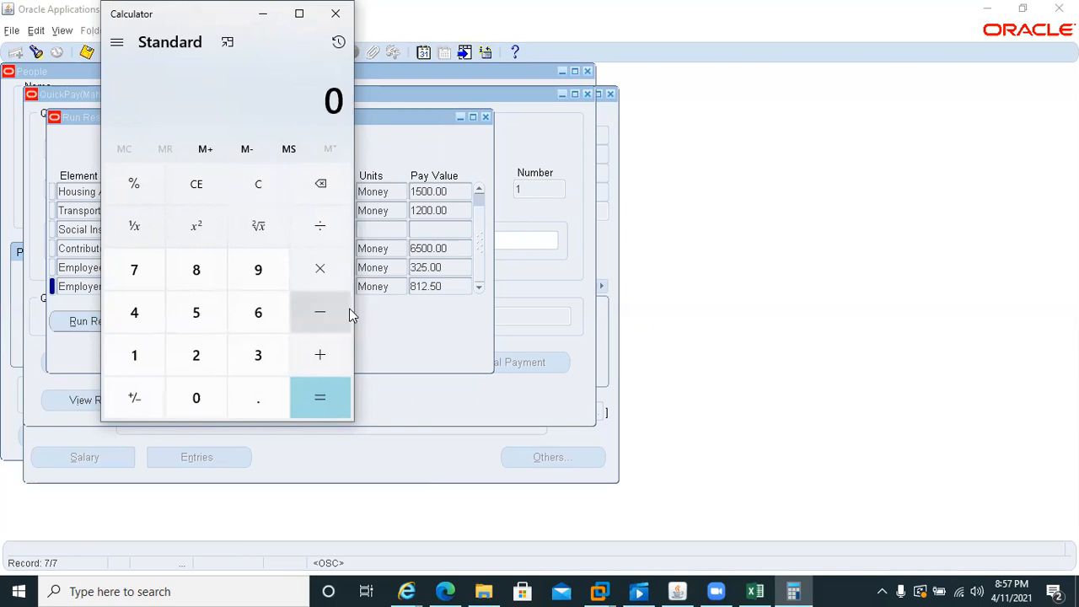
{"action": "type", "text": "6500"}
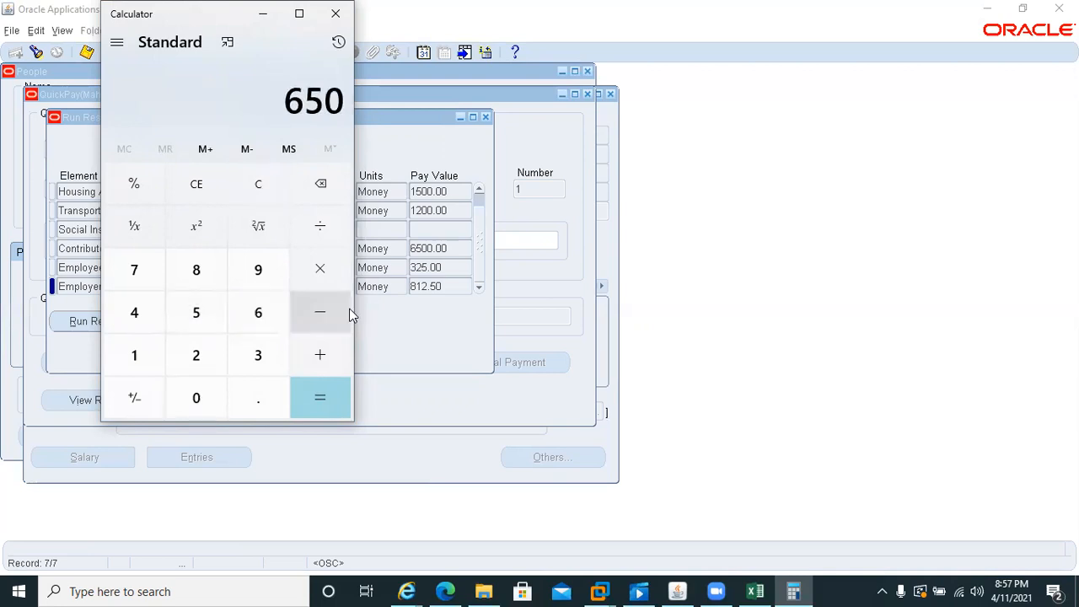
{"action": "key", "text": "asterisk"}
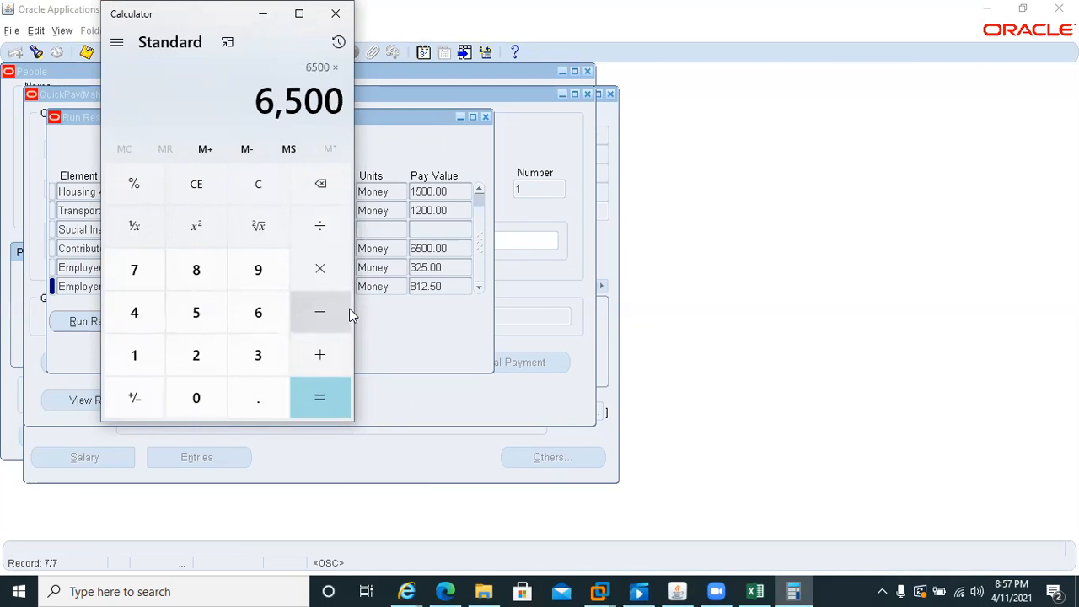
{"action": "type", "text": "12"}
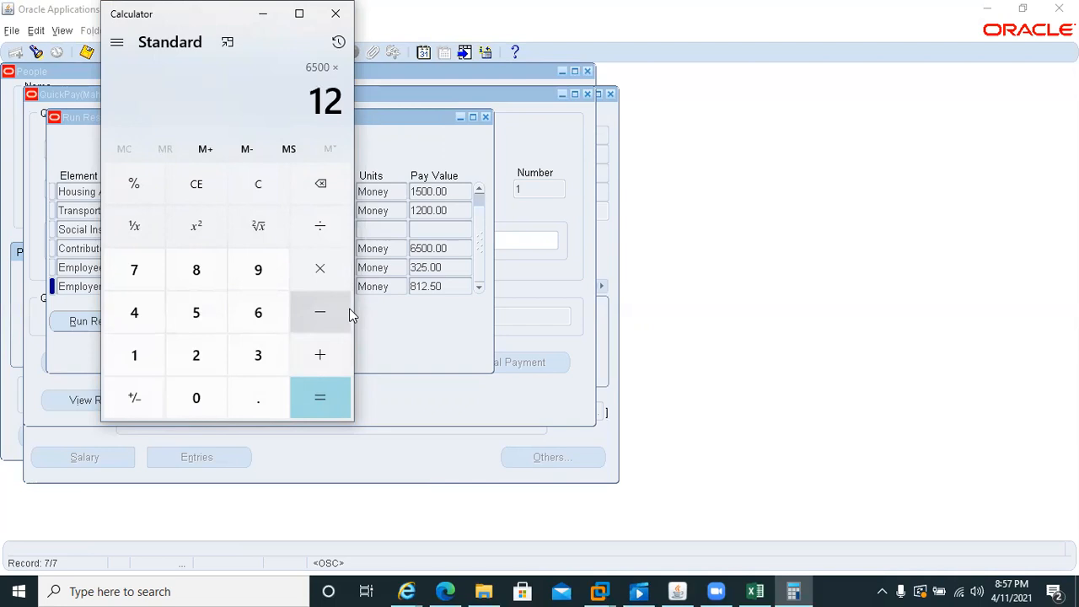
{"action": "key", "text": "slash"}
{"action": "type", "text": "100"}
{"action": "key", "text": "Return"}
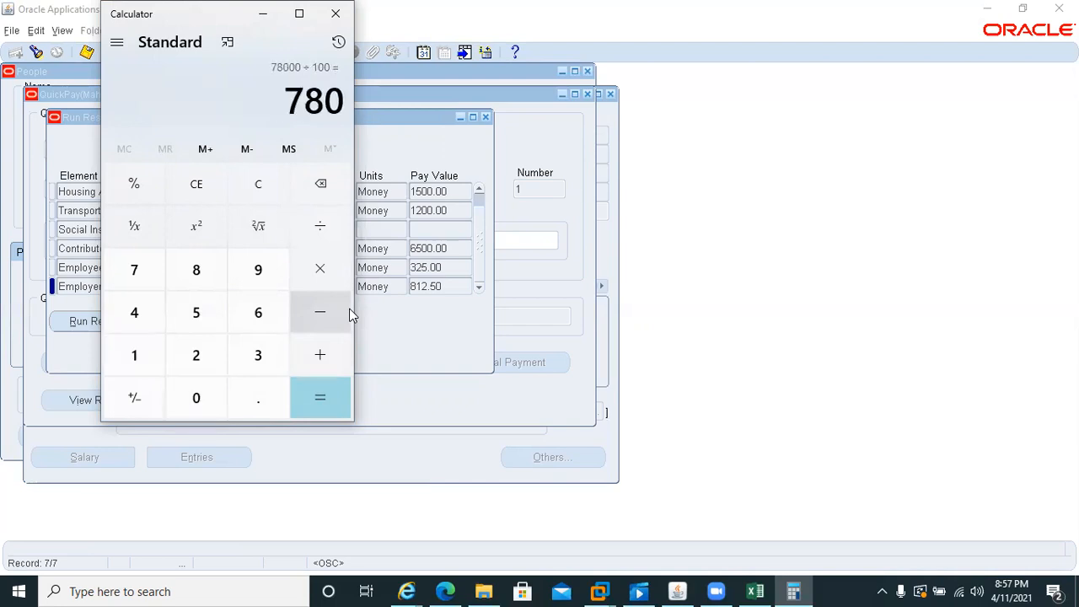
{"action": "left_click", "coordinate": [336, 12]}
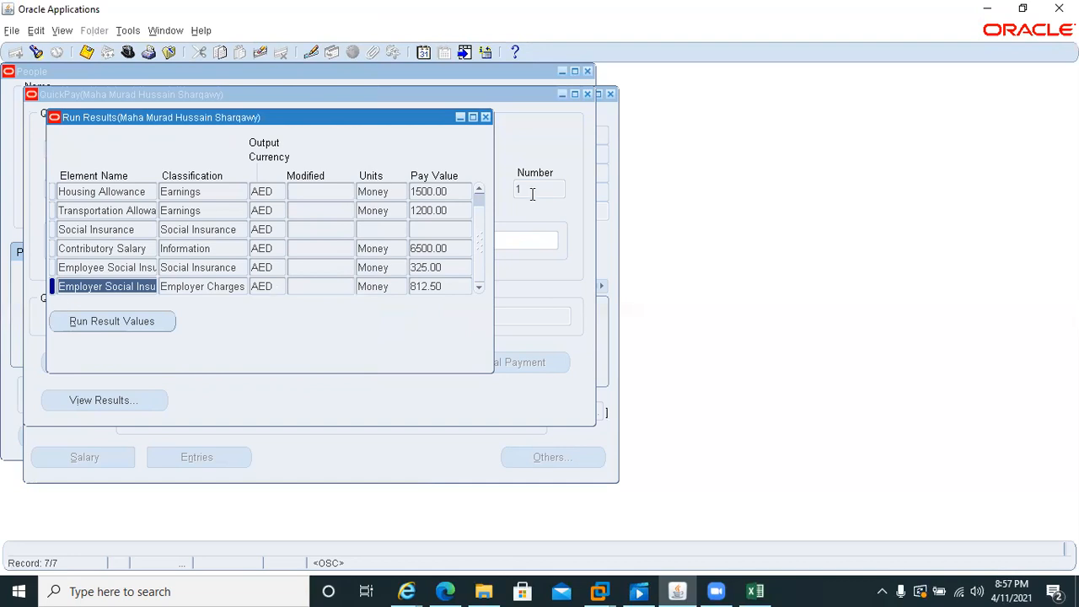
Step: Close the Run Results, open the QuickPay run's Balances, and review the ASG_EMPLOYER_RUN and ASG_RUN values for Employee Social Insurance
{"action": "left_click", "coordinate": [485, 117]}
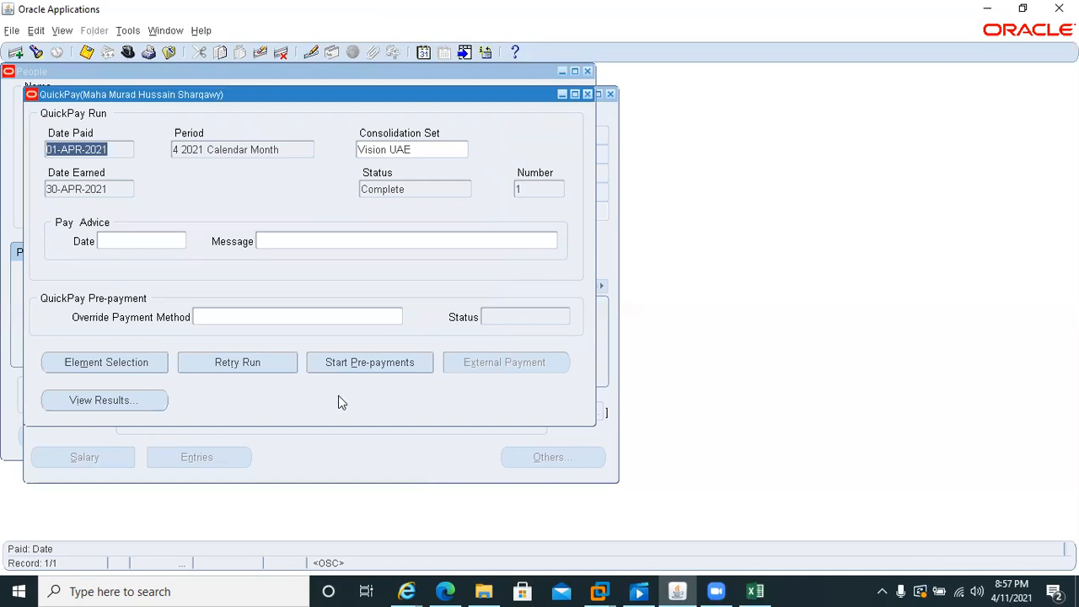
{"action": "left_click", "coordinate": [103, 405]}
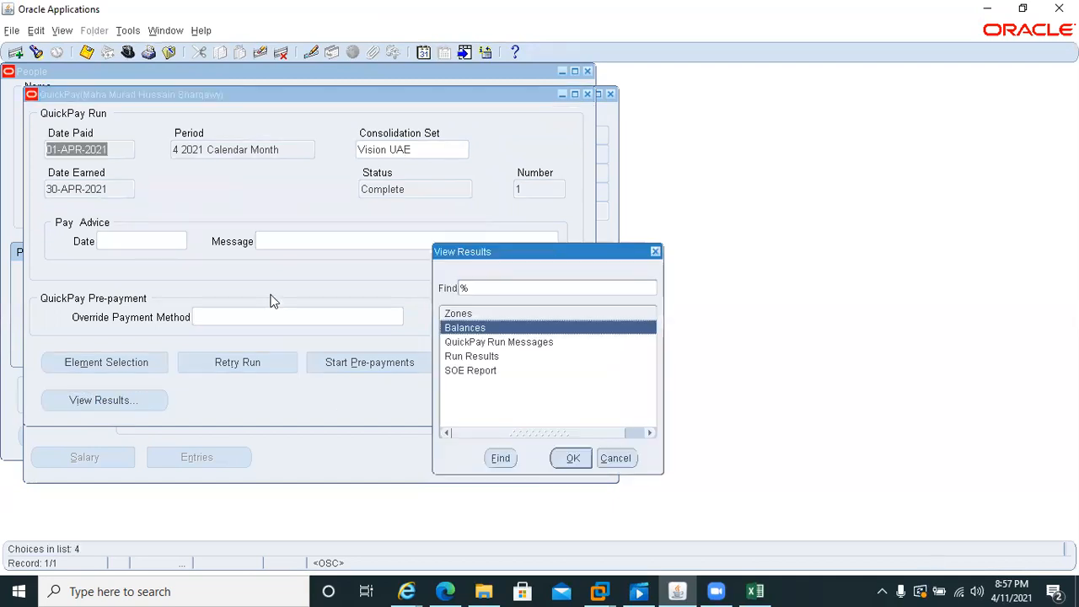
{"action": "double_click", "coordinate": [459, 327]}
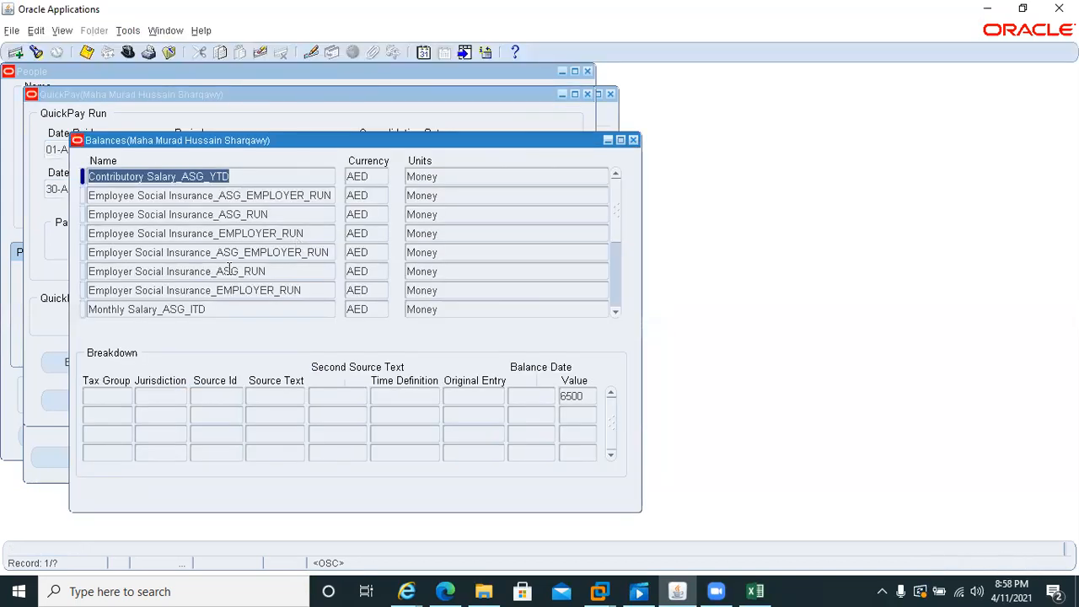
{"action": "left_click", "coordinate": [114, 197]}
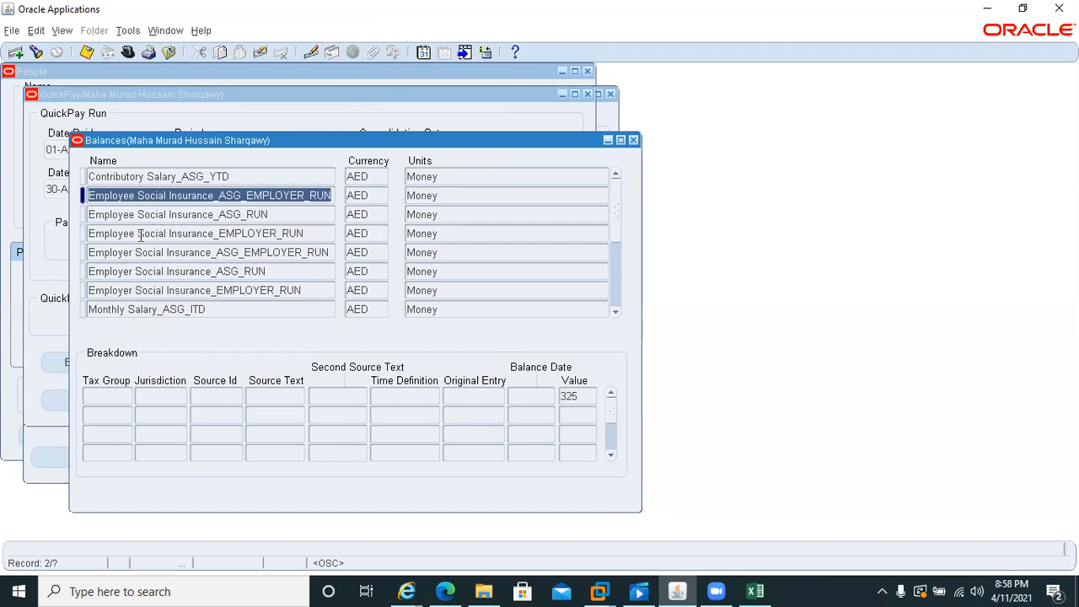
{"action": "left_click", "coordinate": [161, 216]}
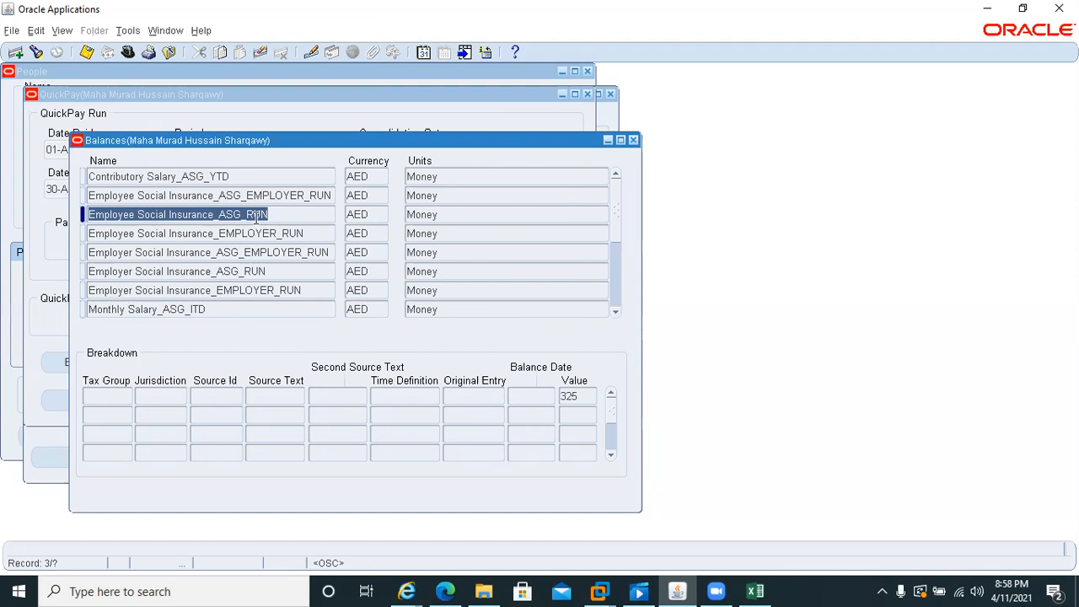
{"action": "left_click", "coordinate": [183, 196]}
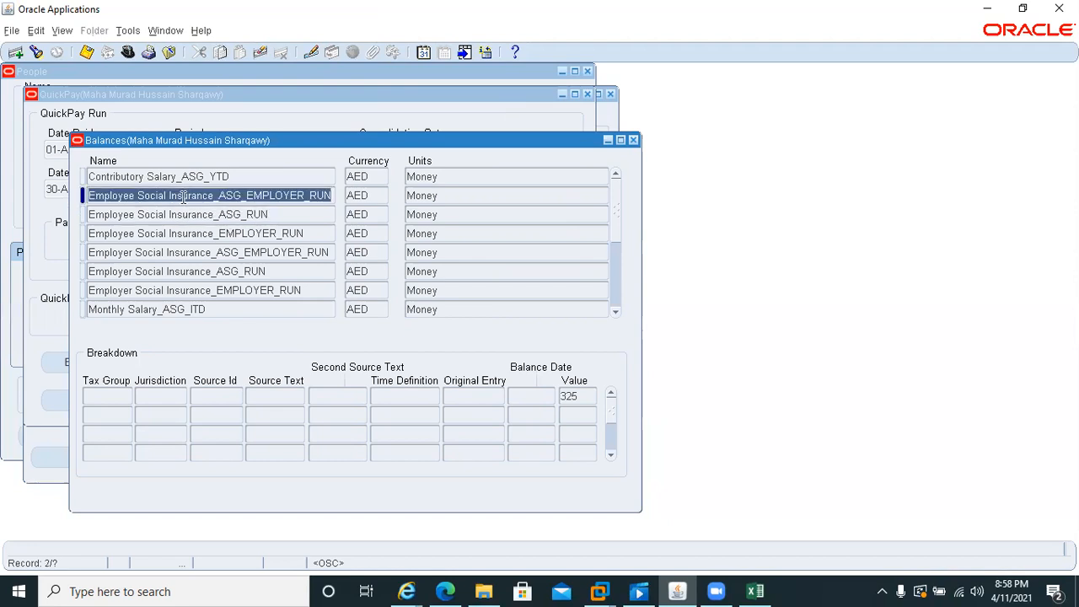
Step: Copy the balance name Employee Social Insurance_ASG_RUN from the Balances list
{"action": "left_click", "coordinate": [65, 208]}
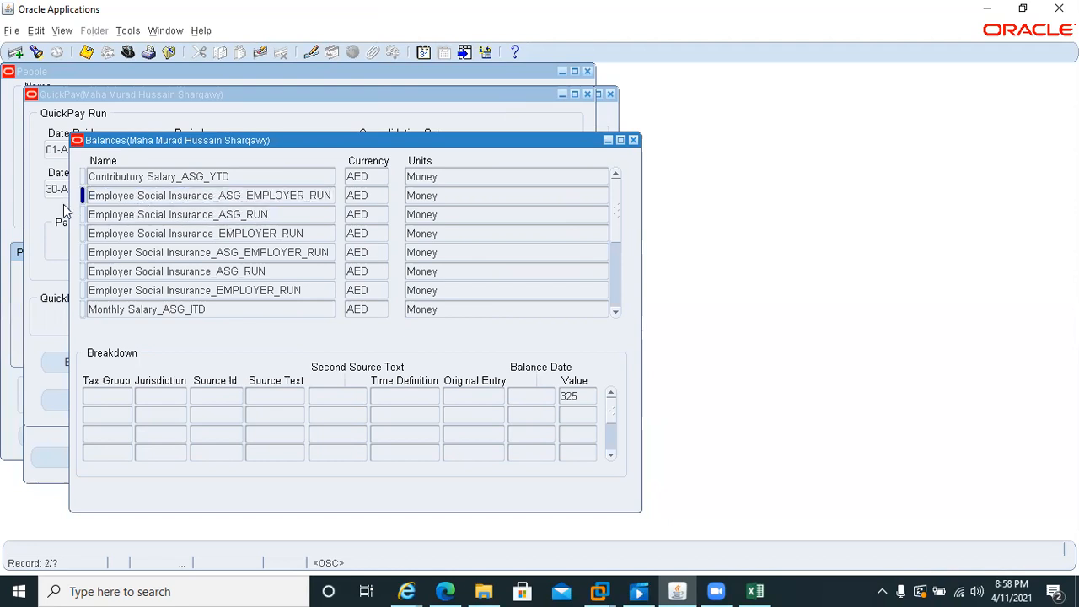
{"action": "key", "text": "shift+Right"}
{"action": "key", "text": "ctrl+shift+Right"}
{"action": "key", "text": "ctrl+shift+Right"}
{"action": "key", "text": "ctrl+shift+Right"}
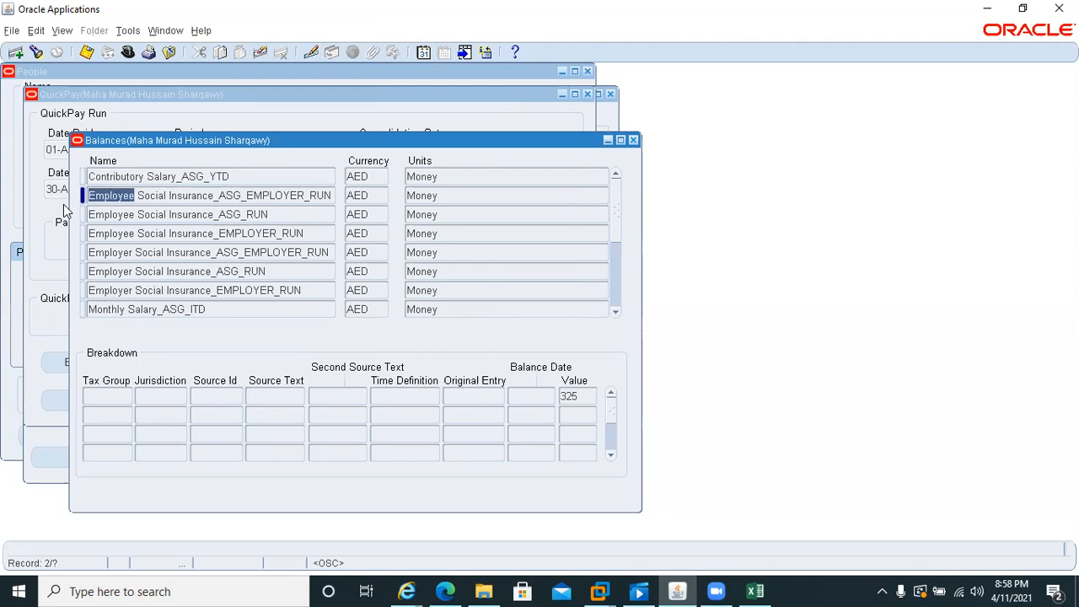
{"action": "key", "text": "ctrl+shift+Right"}
{"action": "key", "text": "Down"}
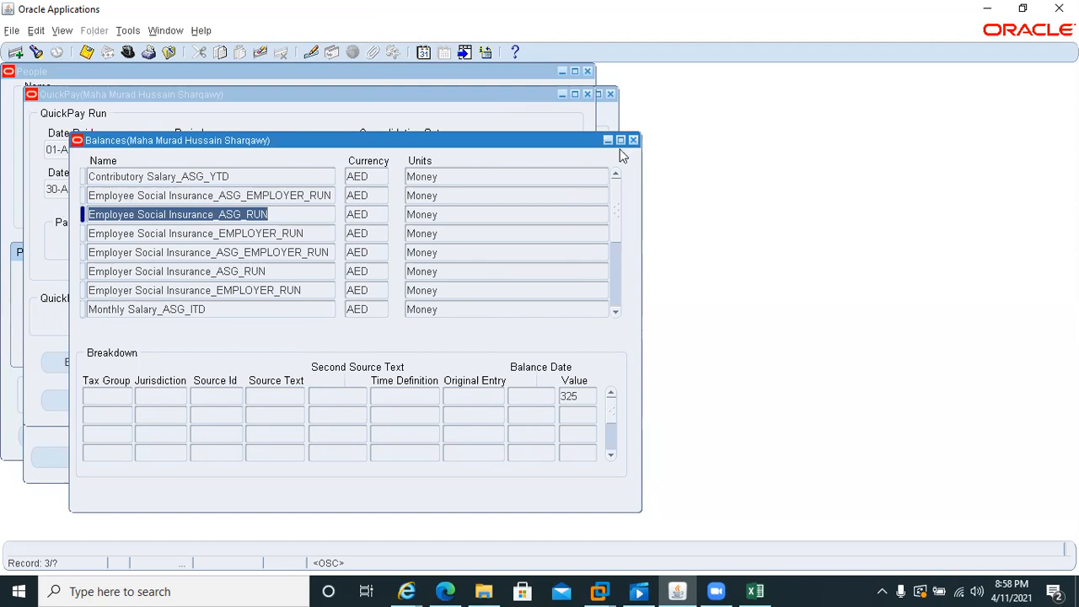
Step: Close the Balances, QuickPay, assignment and People windows to return to the Navigator
{"action": "left_click", "coordinate": [582, 93]}
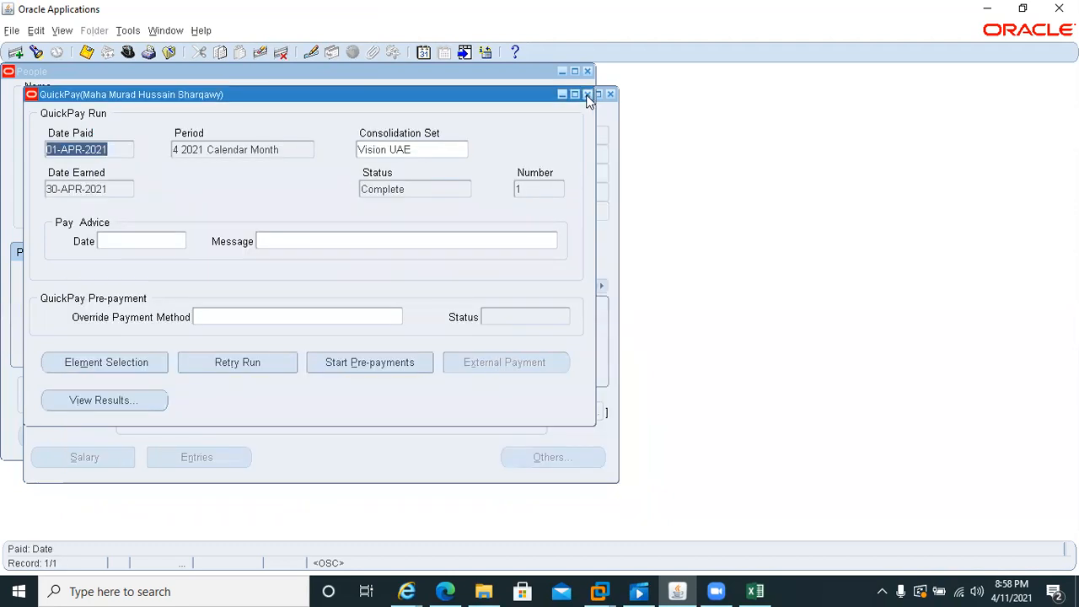
{"action": "left_click", "coordinate": [607, 93]}
{"action": "left_click", "coordinate": [610, 94]}
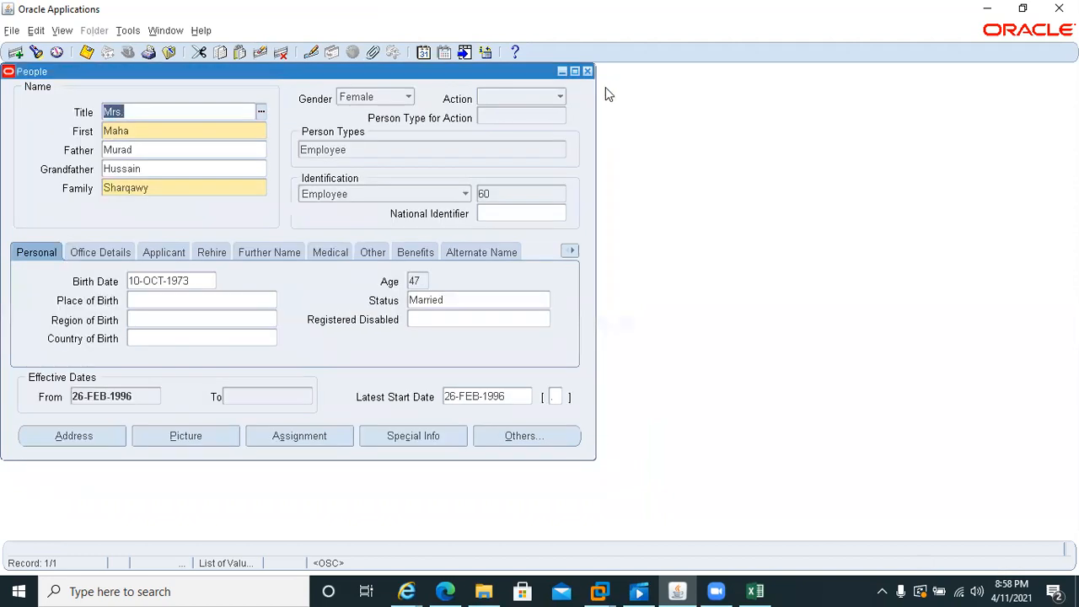
{"action": "left_click", "coordinate": [588, 71]}
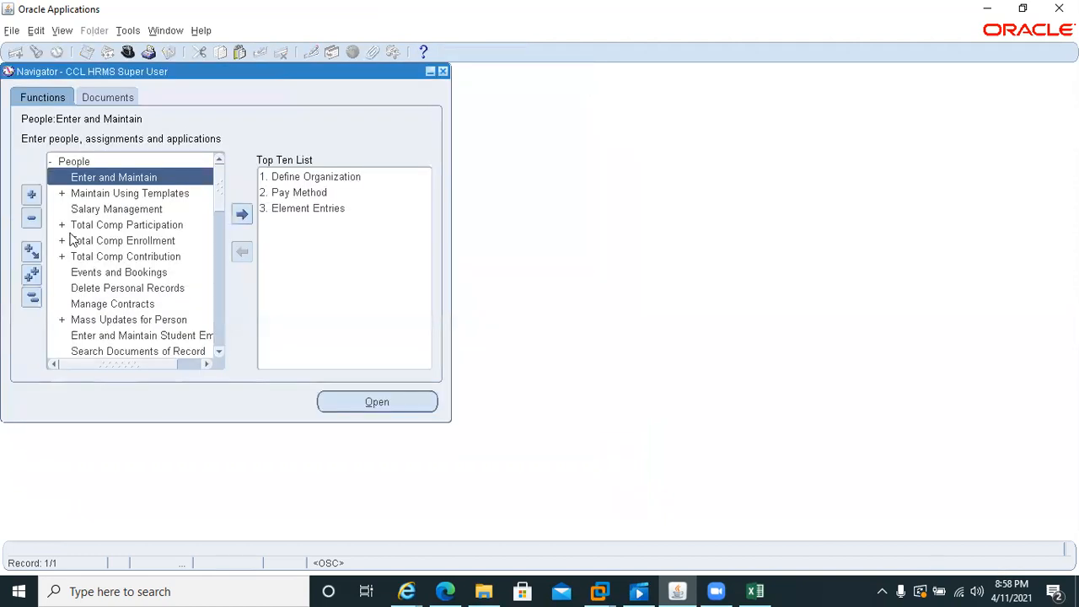
Step: Collapse the People functions in the Navigator and open the Balance form under Total Compensation, Basic
{"action": "left_click", "coordinate": [51, 166]}
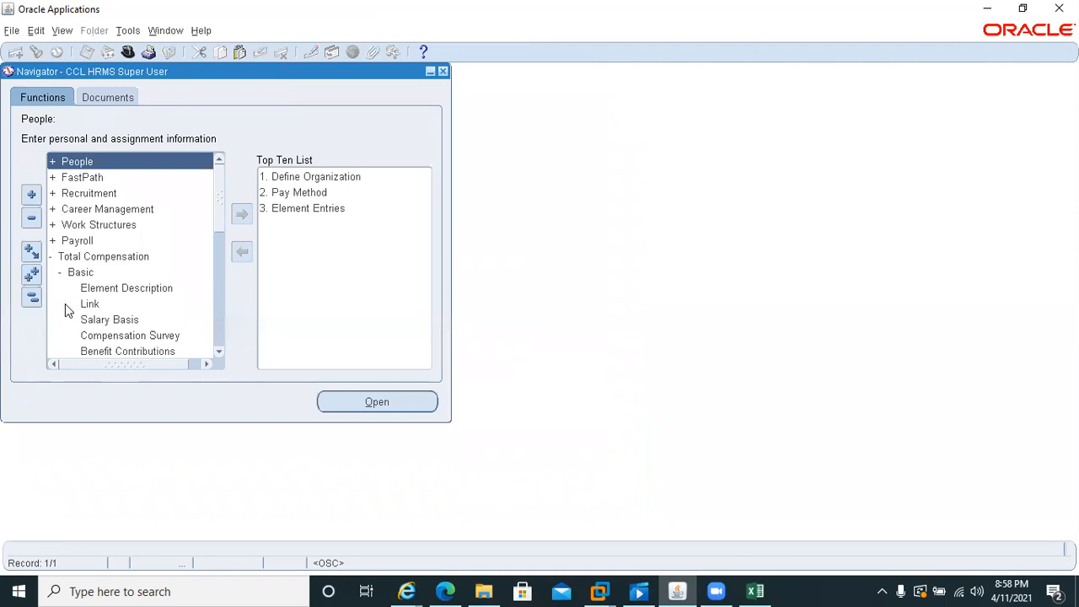
{"action": "left_click", "coordinate": [218, 351]}
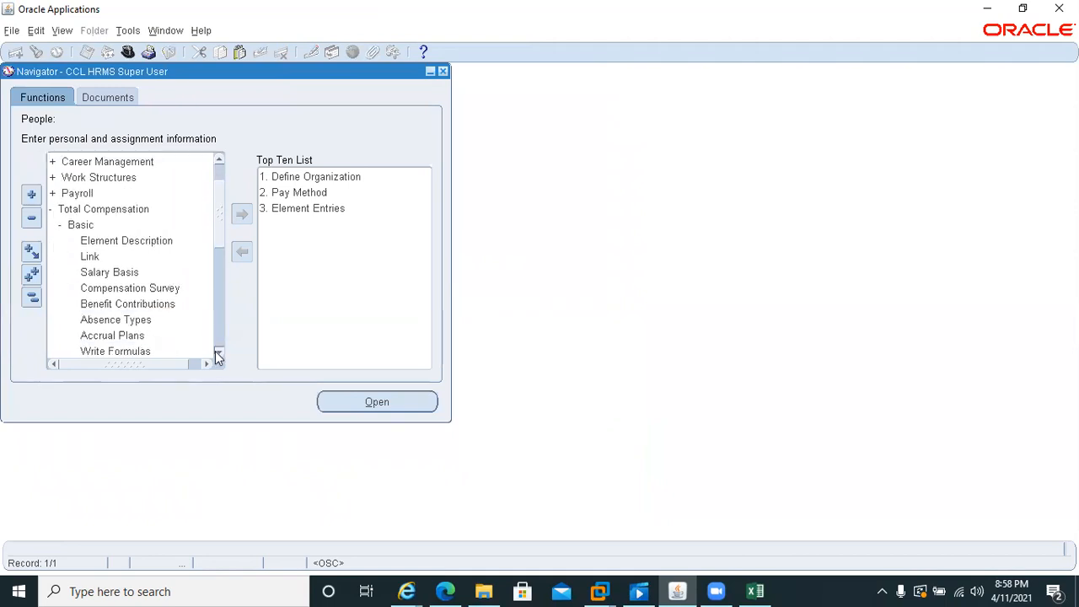
{"action": "left_click", "coordinate": [216, 354]}
{"action": "left_click", "coordinate": [217, 353]}
{"action": "left_click", "coordinate": [217, 353]}
{"action": "left_click", "coordinate": [218, 354]}
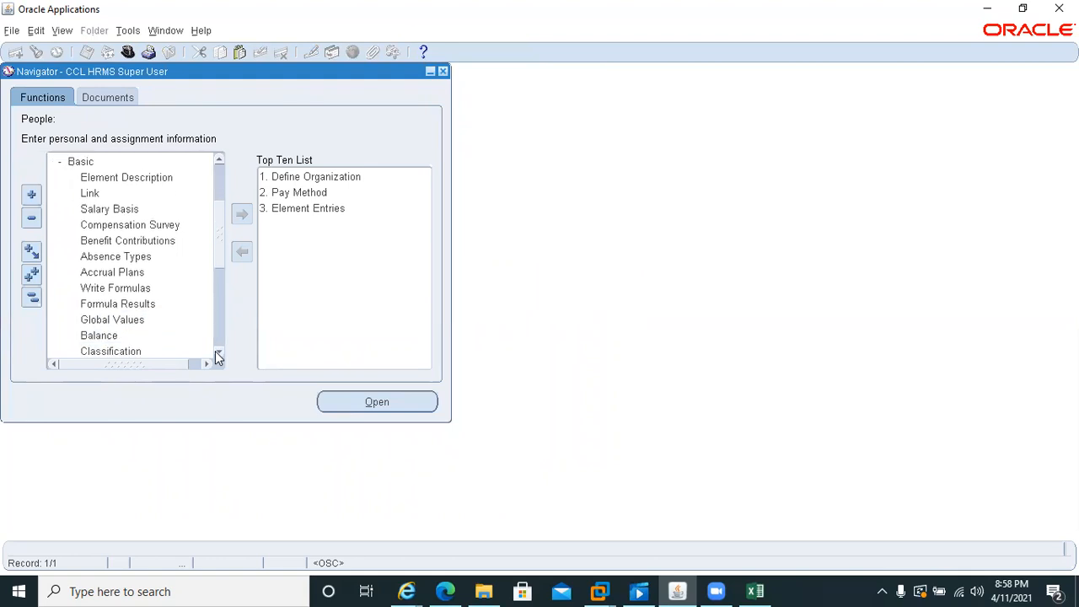
{"action": "left_click", "coordinate": [108, 332]}
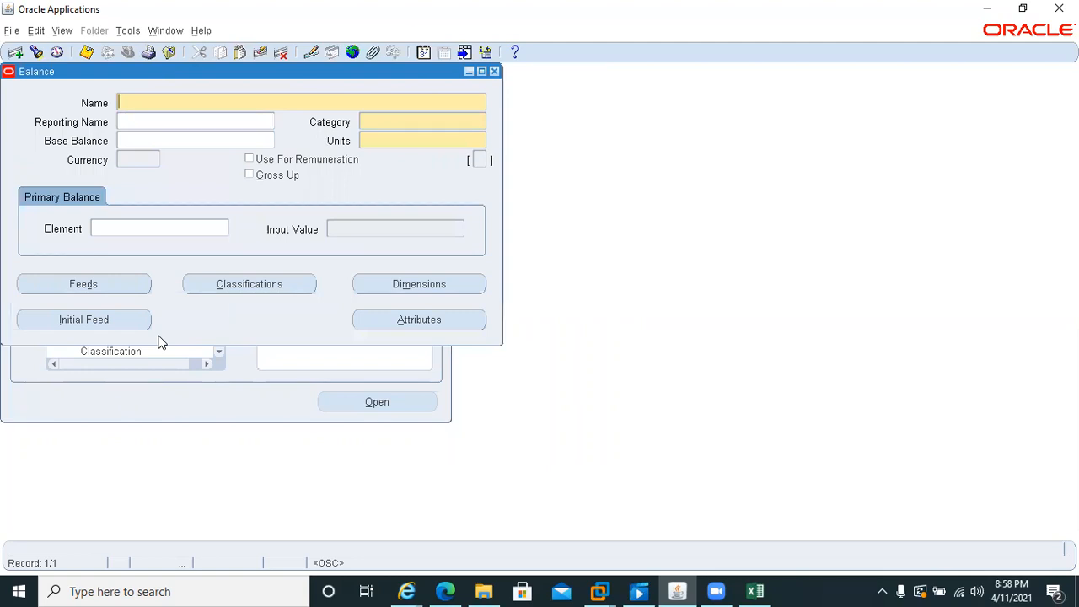
Step: Query the balance named Employee Social Insurance, using the pasted name without its _ASG_RUN suffix, and open its balance feeds
{"action": "key", "text": "F11"}
{"action": "key", "text": "ctrl+v"}
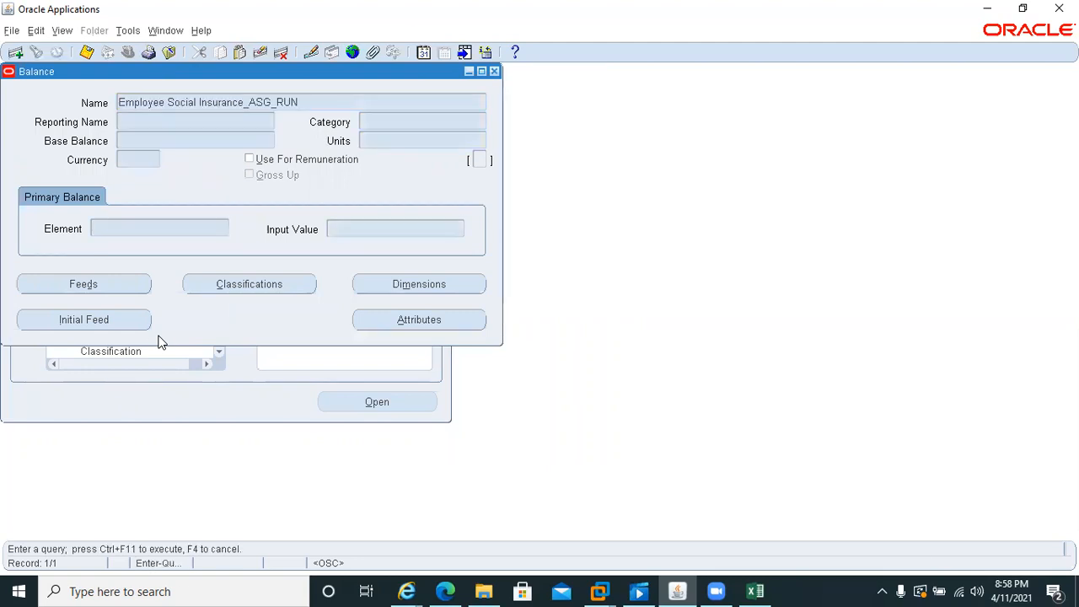
{"action": "key", "text": "BackSpace"}
{"action": "key", "text": "shift+End"}
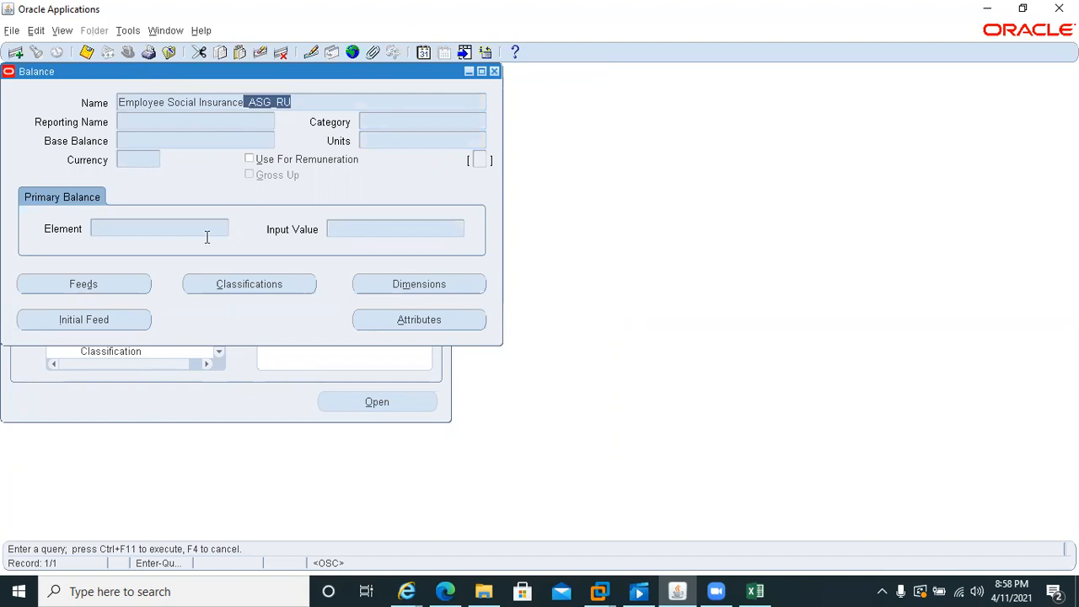
{"action": "key", "text": "BackSpace"}
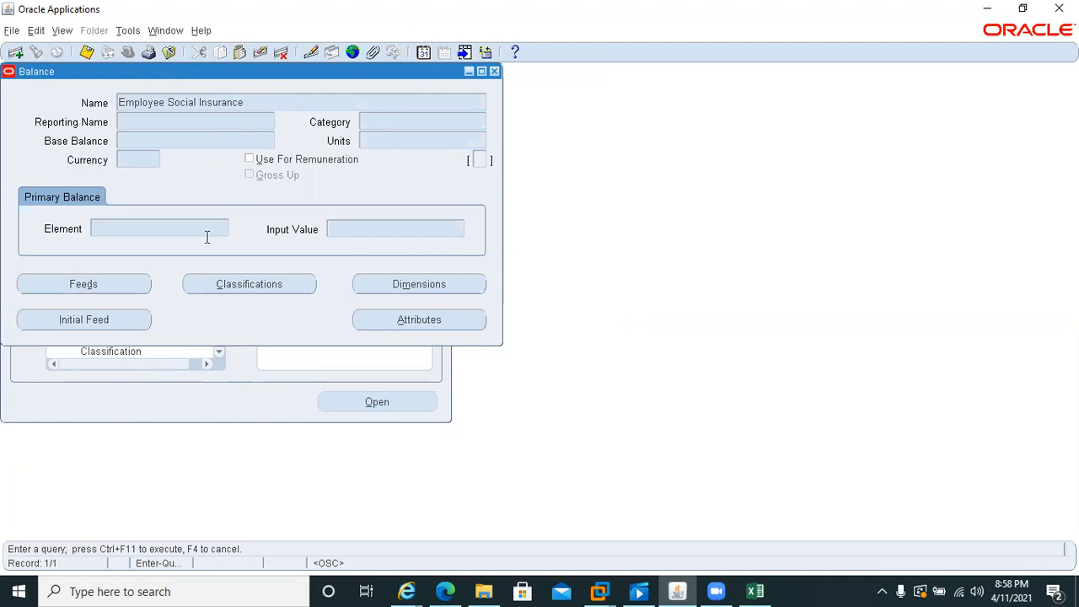
{"action": "key", "text": "ctrl+F11"}
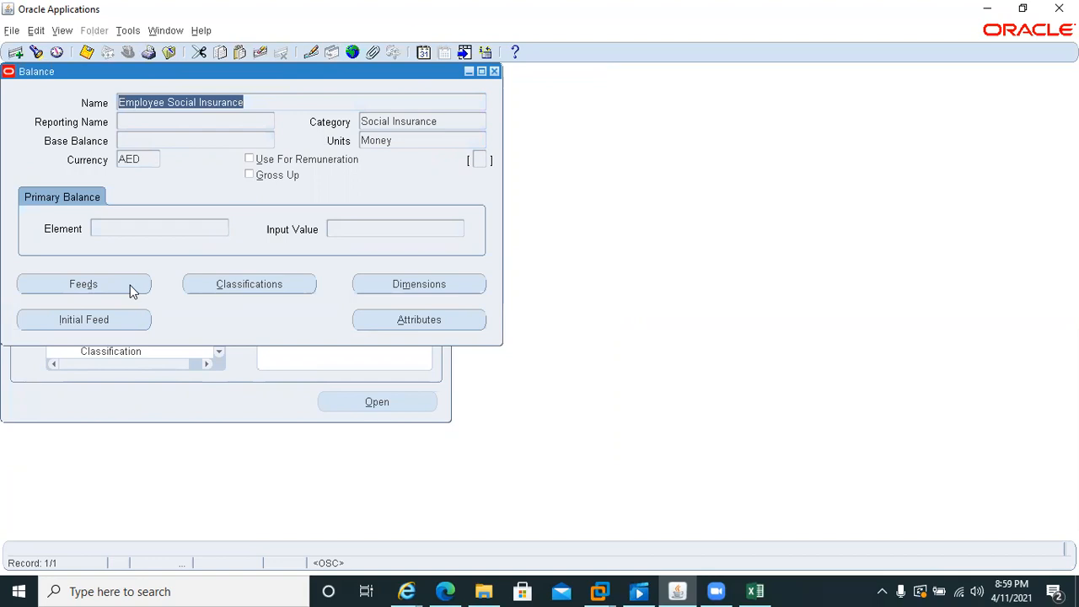
{"action": "left_click", "coordinate": [84, 285]}
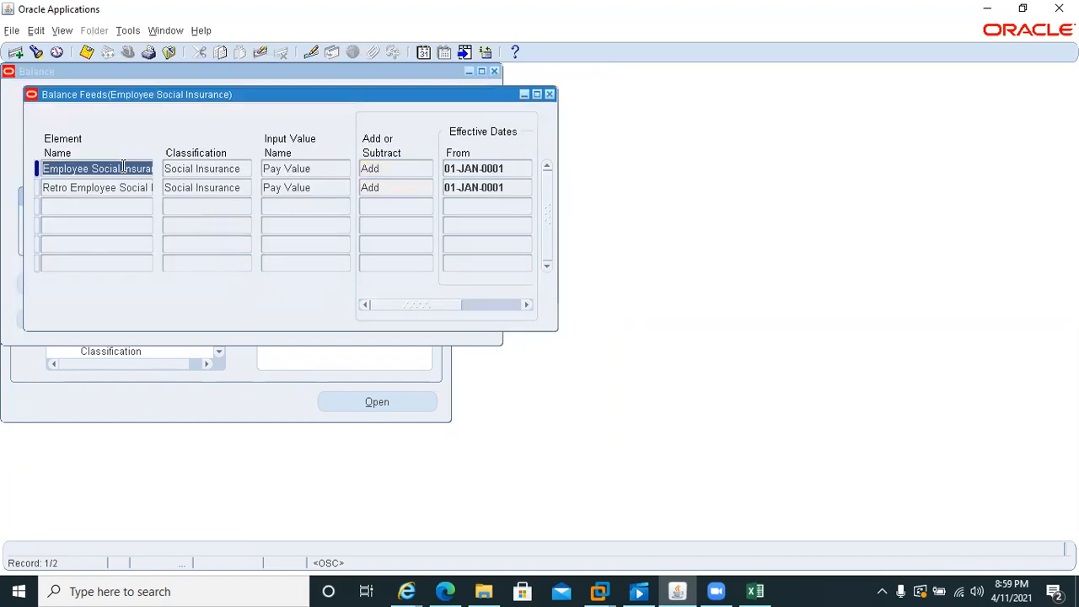
Step: Review the feeds and dimensions of the Employee Social Insurance balance, and close the Balance windows
{"action": "key", "text": "End"}
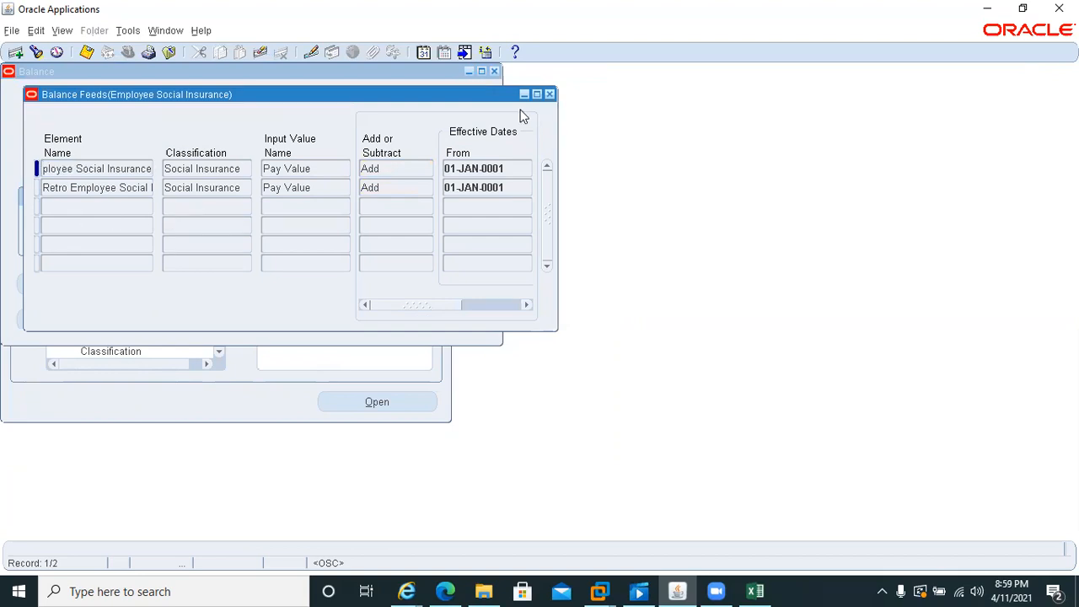
{"action": "left_click", "coordinate": [549, 94]}
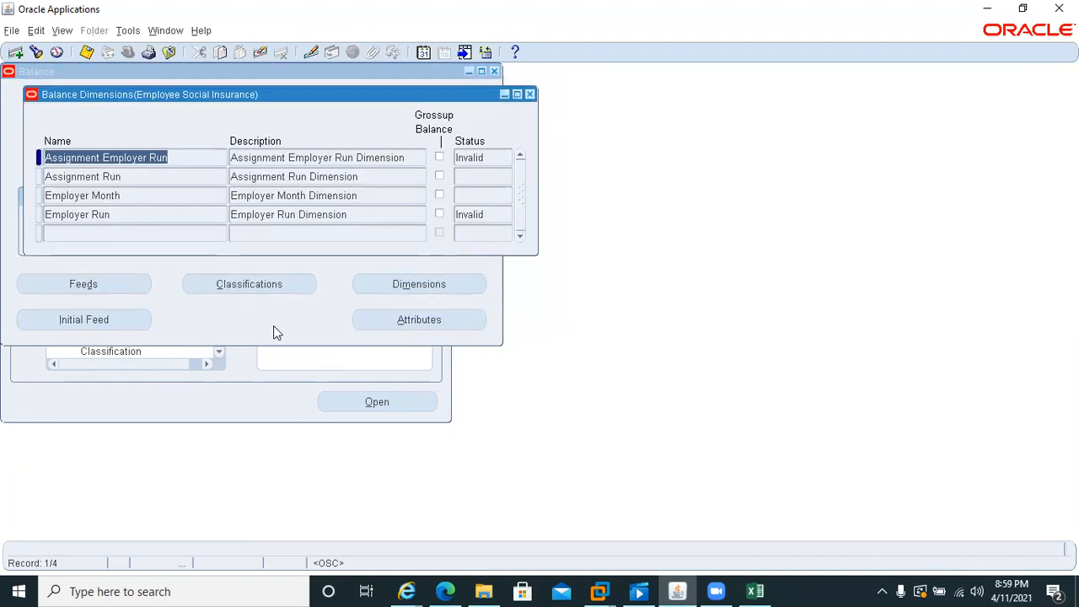
{"action": "left_click", "coordinate": [529, 95]}
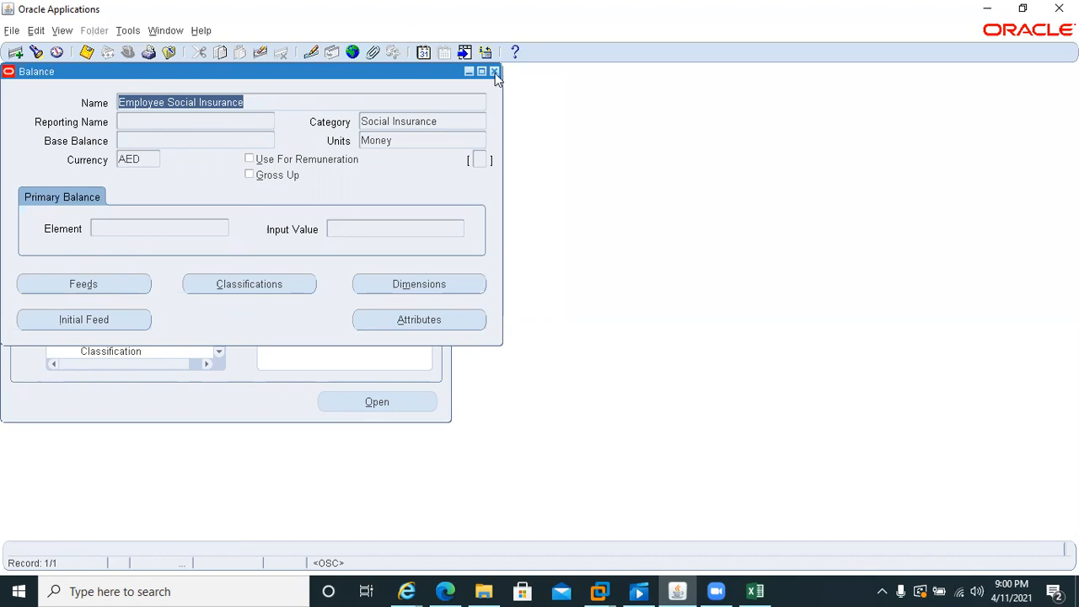
{"action": "left_click", "coordinate": [495, 72]}
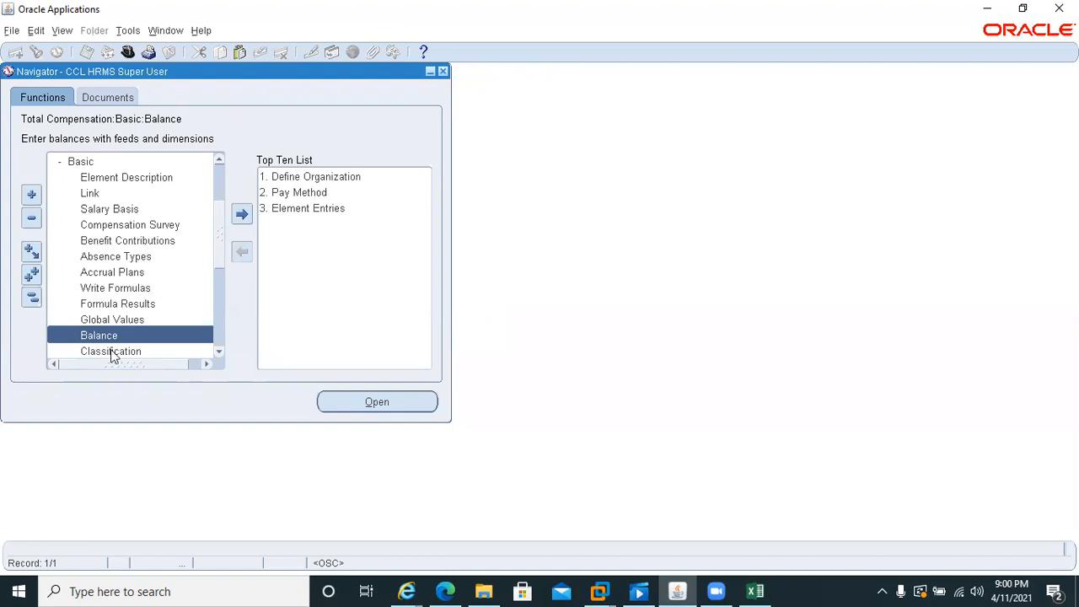
Step: Expand the FastPath functions in the Navigator and open QuickPay
{"action": "scroll", "coordinate": [213, 177], "scroll_direction": "up", "scroll_amount": 3}
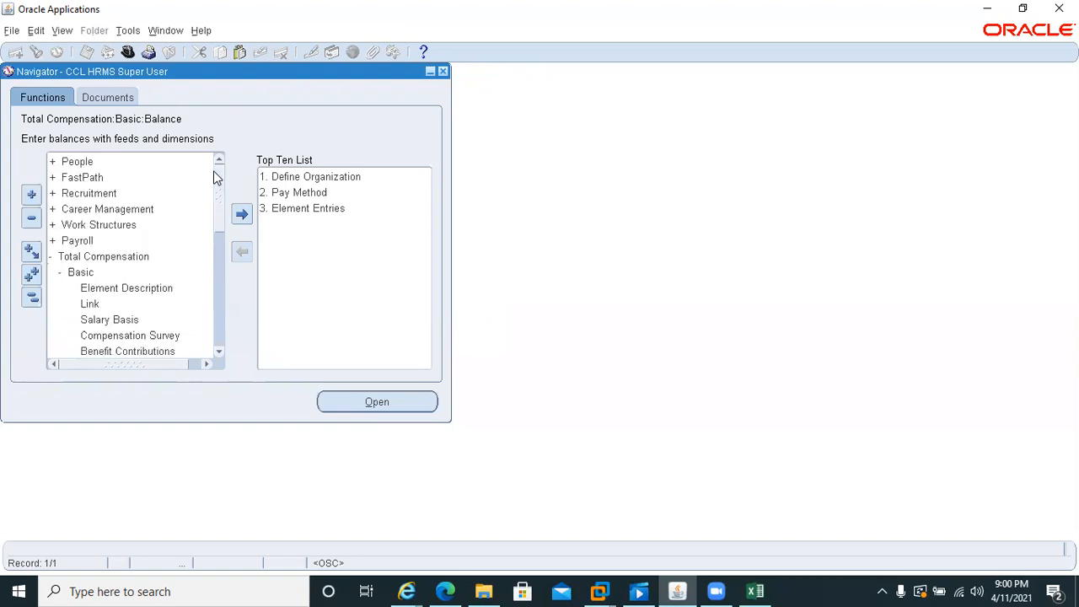
{"action": "left_click", "coordinate": [54, 161]}
{"action": "left_click", "coordinate": [54, 161]}
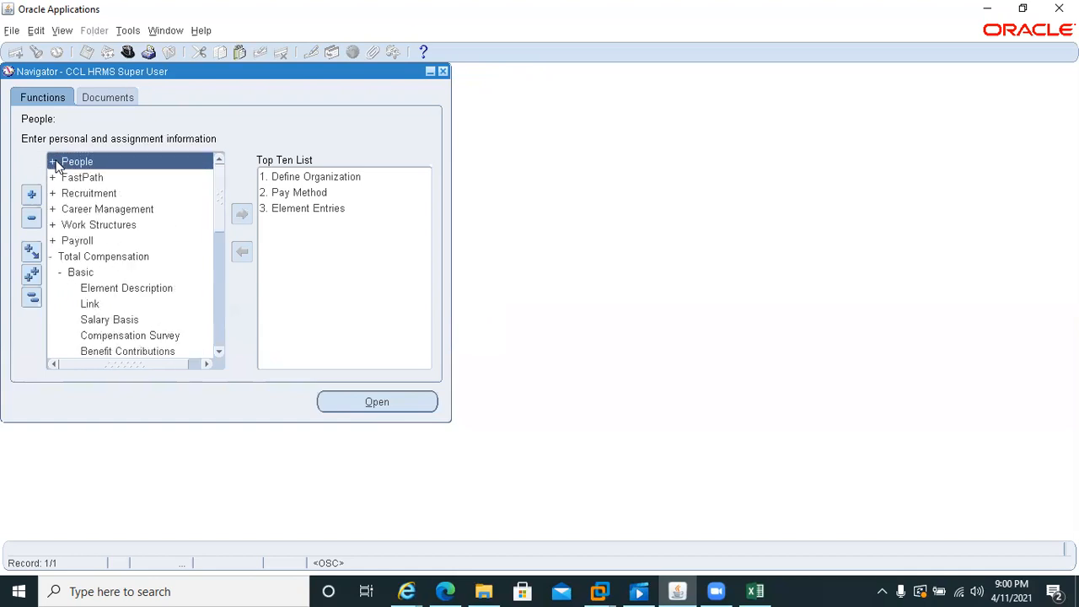
{"action": "left_click", "coordinate": [59, 177]}
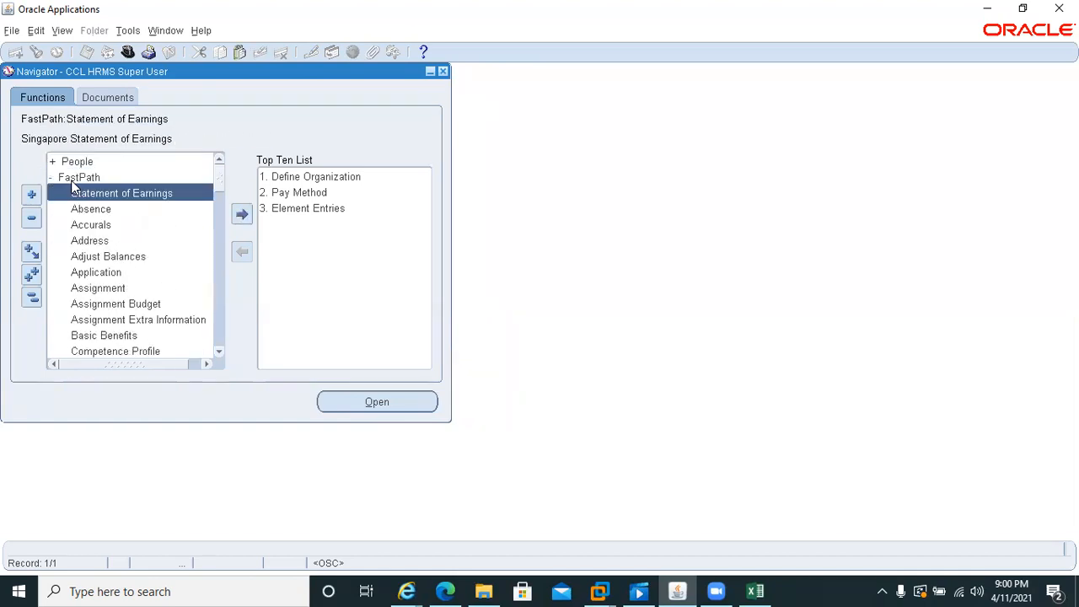
{"action": "key", "text": "q"}
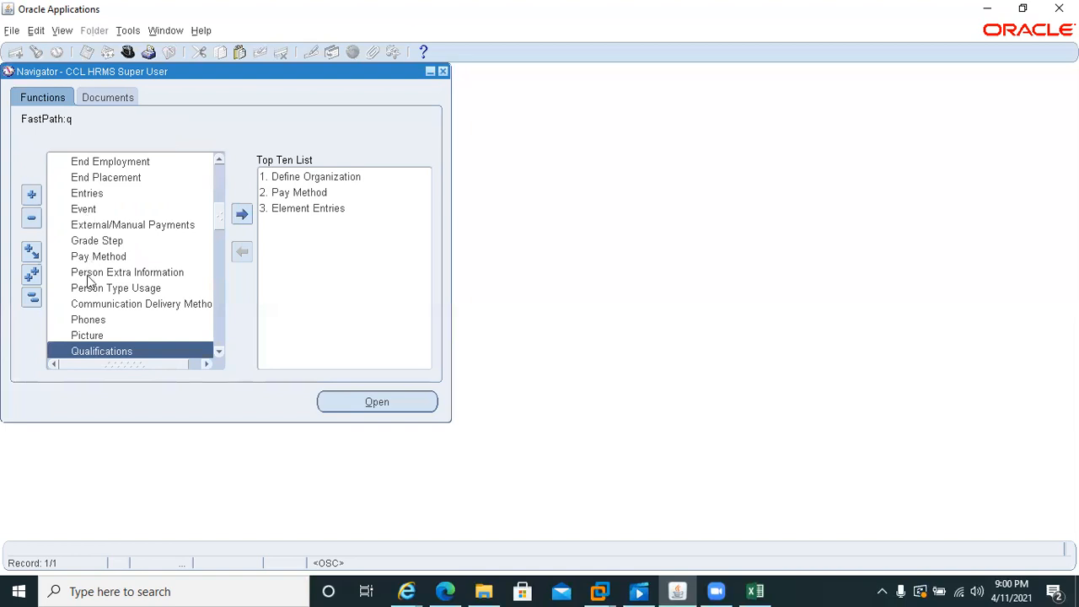
{"action": "key", "text": "Down"}
{"action": "key", "text": "Return"}
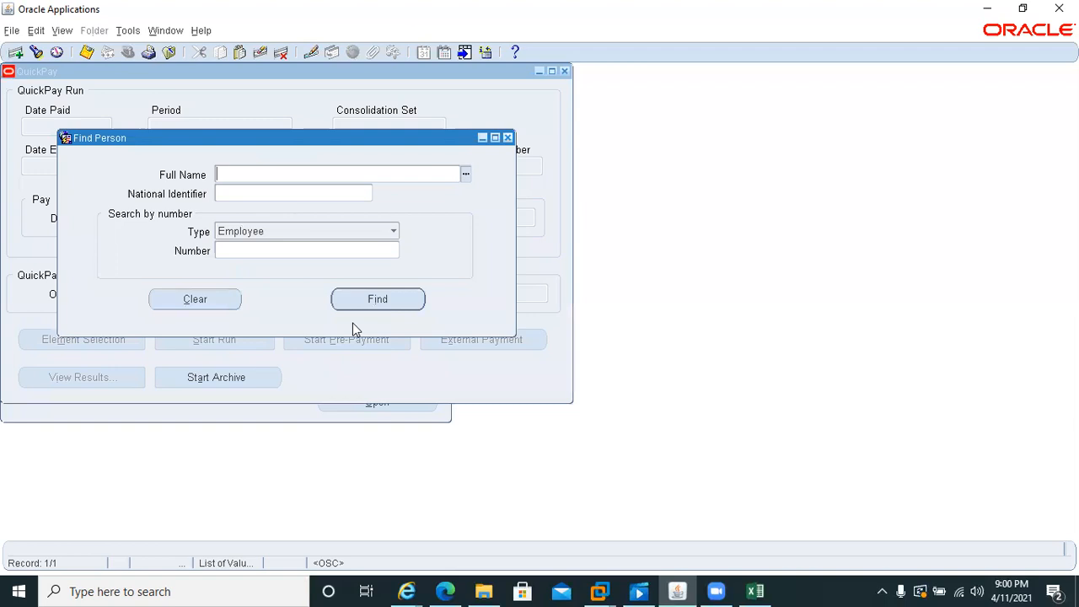
Step: Find the employee by employee number and open the Balances results of the QuickPay run
{"action": "left_click", "coordinate": [262, 251]}
{"action": "type", "text": "60"}
{"action": "key", "text": "Return"}
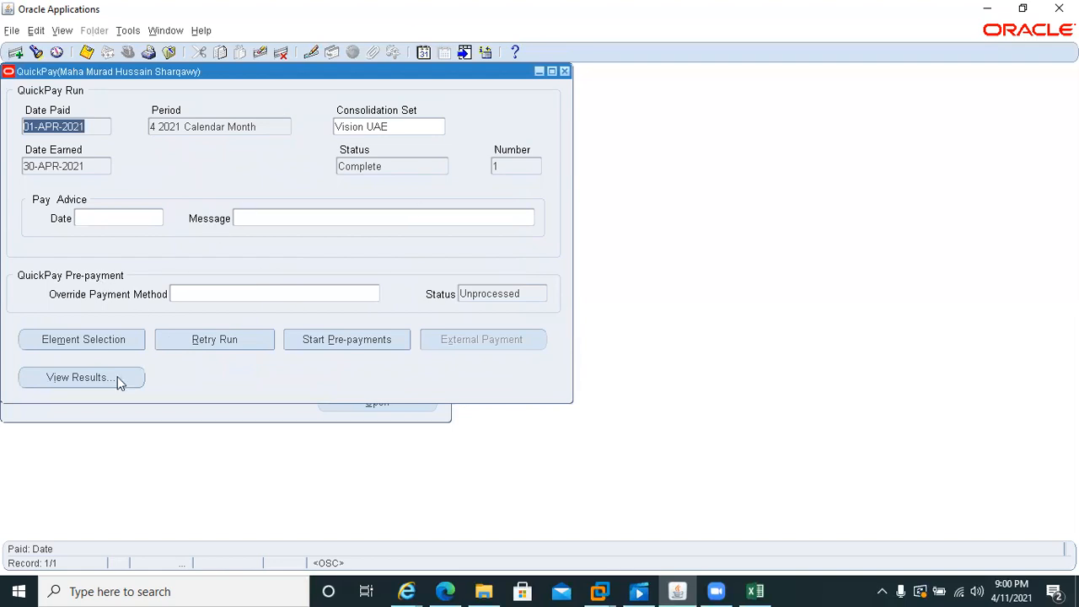
{"action": "left_click", "coordinate": [73, 385]}
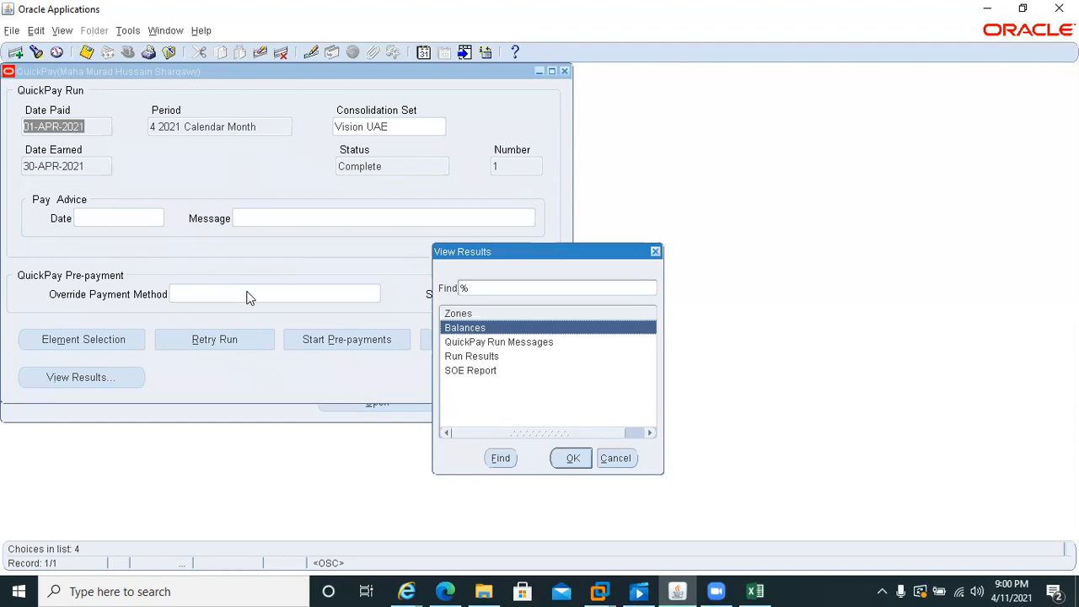
{"action": "double_click", "coordinate": [462, 329]}
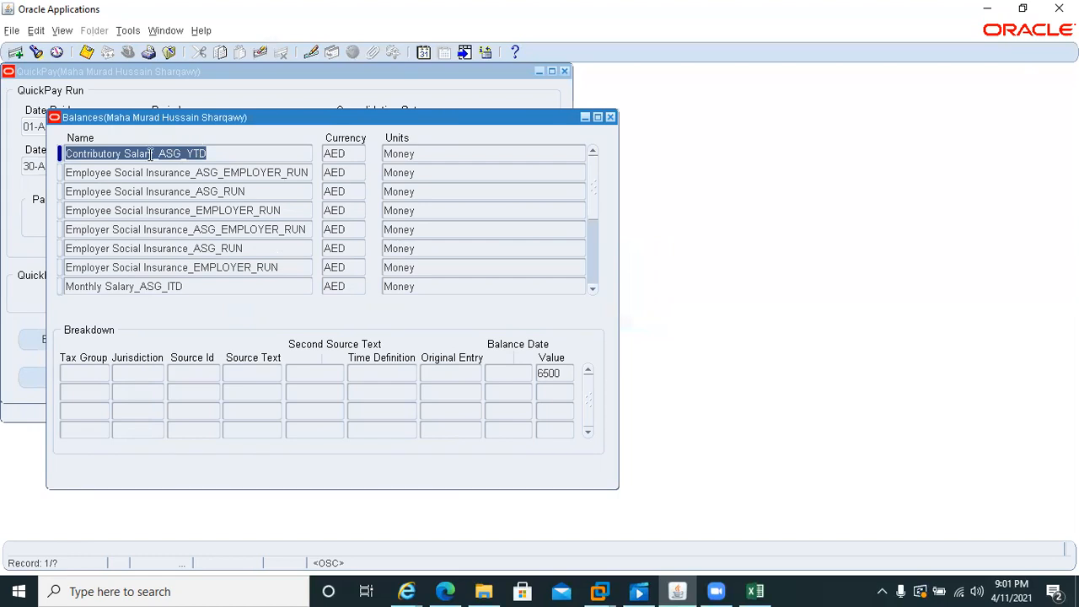
Step: Examine the contributory salary, employee and employer social insurance, and Monthly Salary_ASG_ITD balances, comparing their dimension suffixes and values
{"action": "left_click_drag", "start_coordinate": [185, 154], "coordinate": [207, 153]}
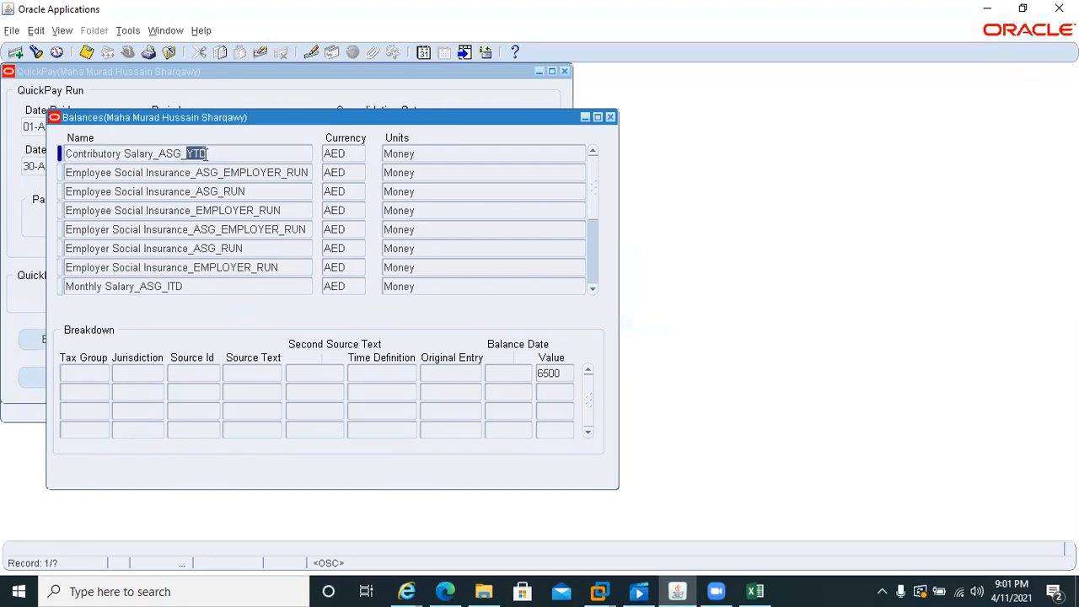
{"action": "left_click", "coordinate": [210, 172]}
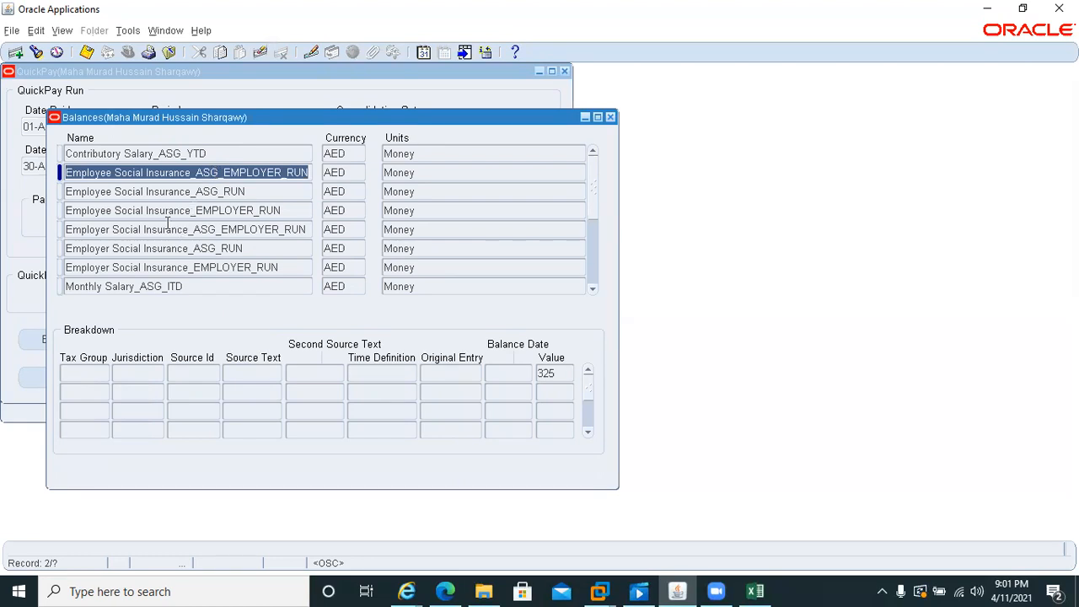
{"action": "left_click", "coordinate": [196, 192]}
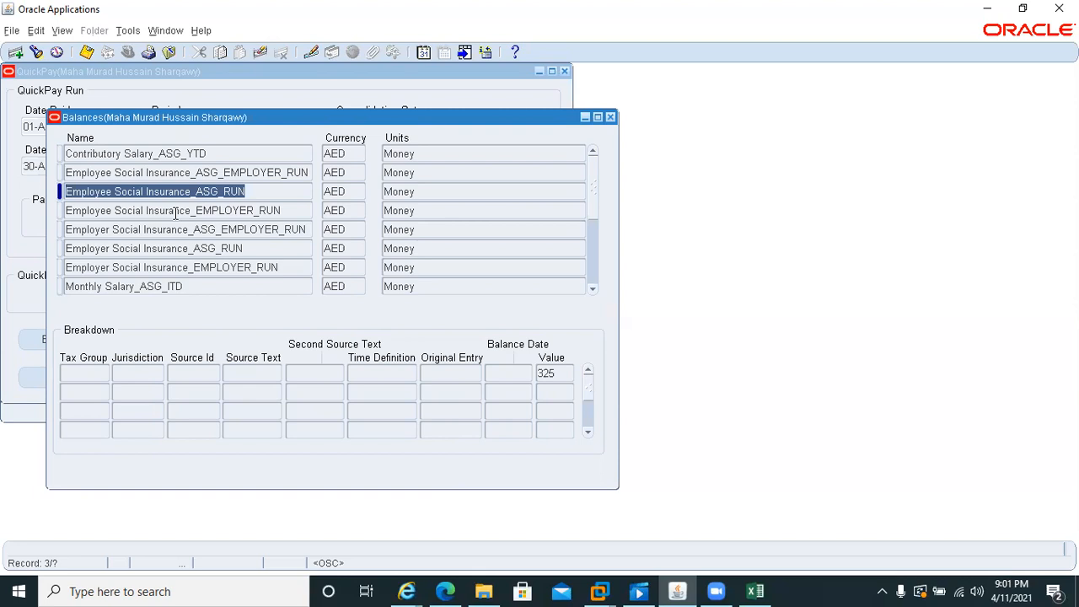
{"action": "left_click", "coordinate": [195, 192]}
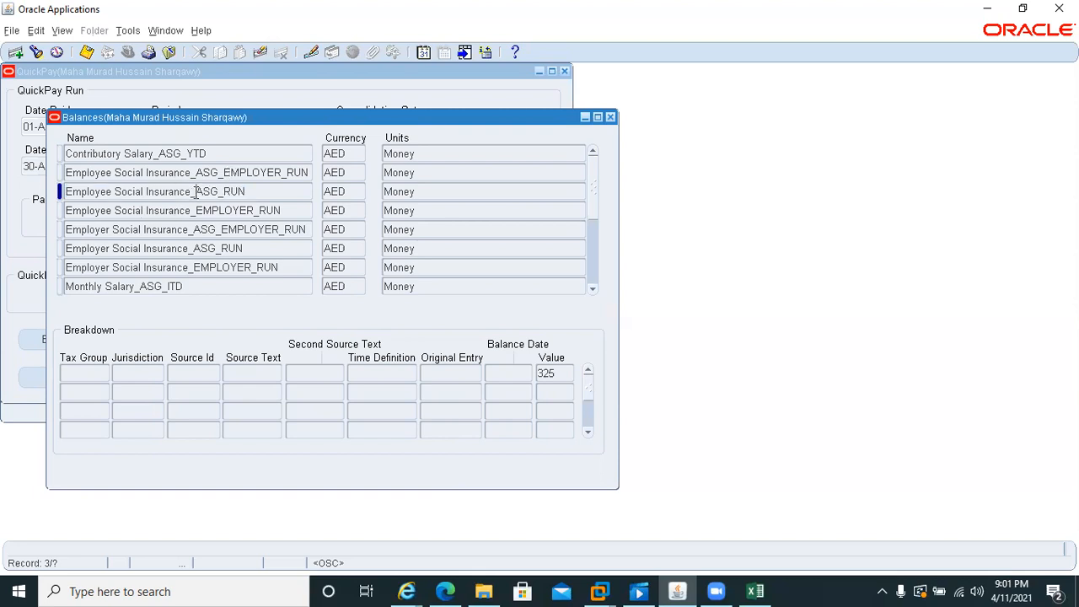
{"action": "left_click_drag", "start_coordinate": [195, 191], "coordinate": [311, 187]}
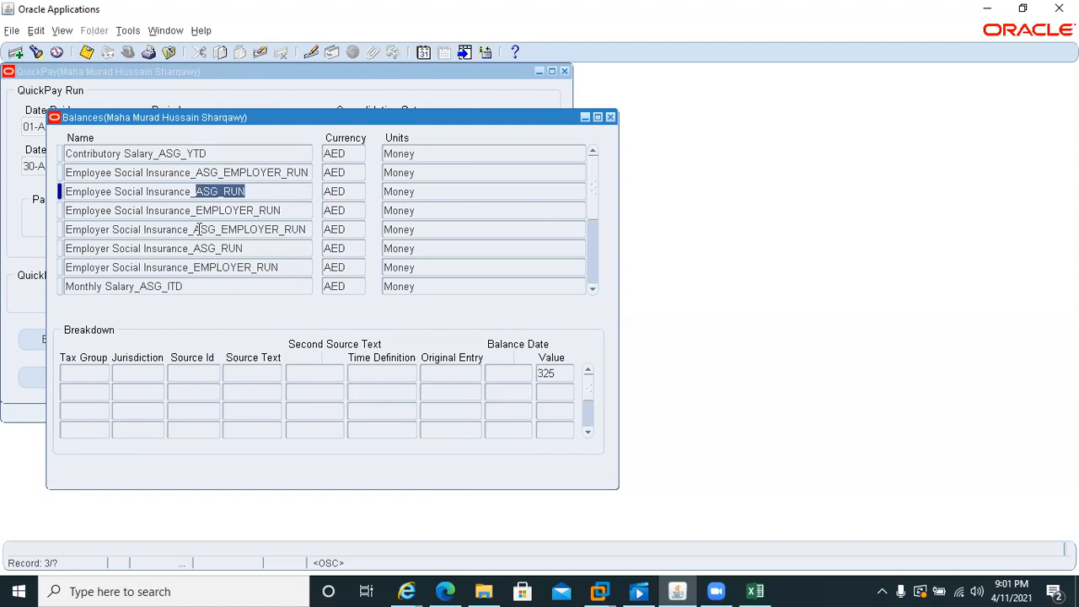
{"action": "left_click", "coordinate": [257, 212]}
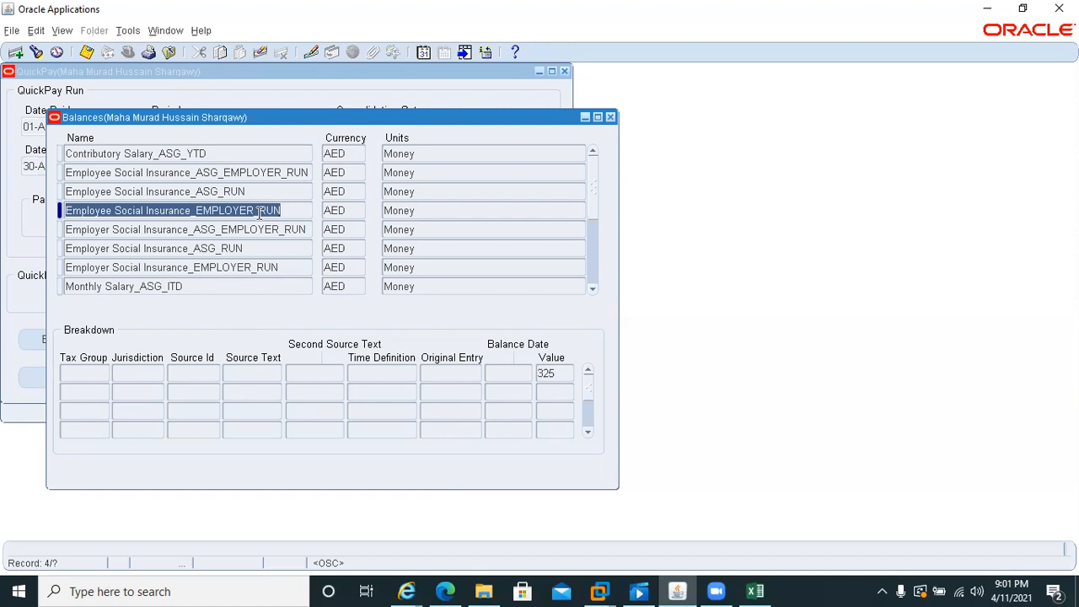
{"action": "left_click", "coordinate": [261, 231]}
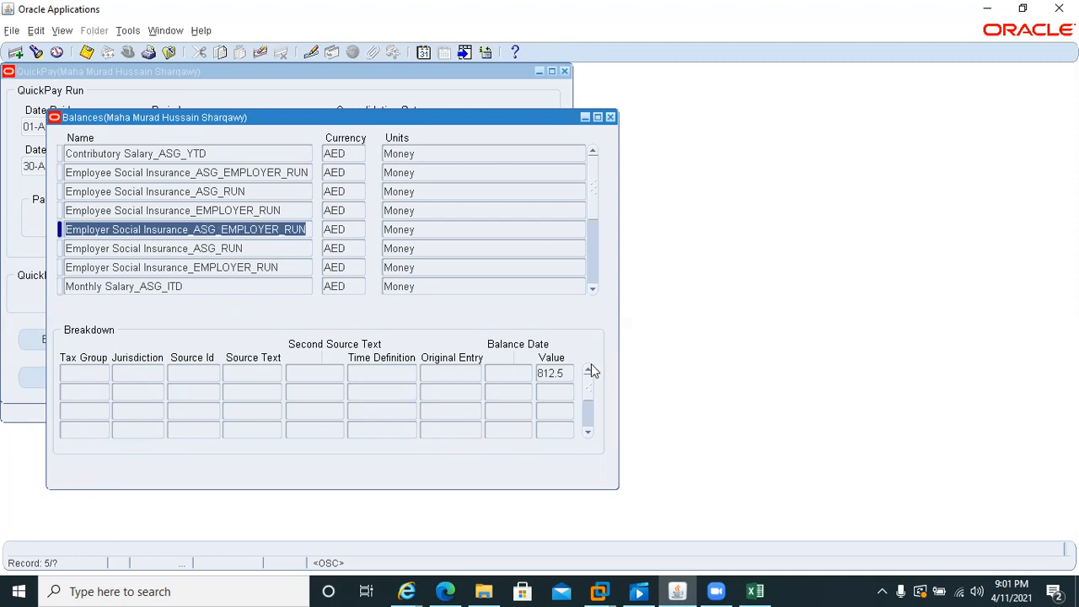
{"action": "left_click", "coordinate": [156, 246]}
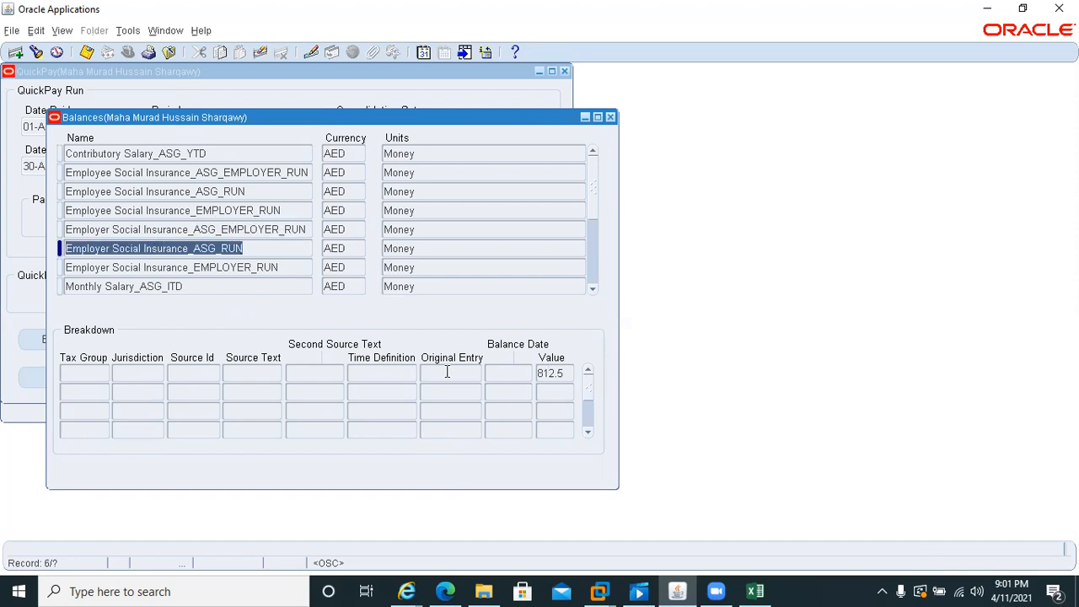
{"action": "left_click", "coordinate": [155, 286]}
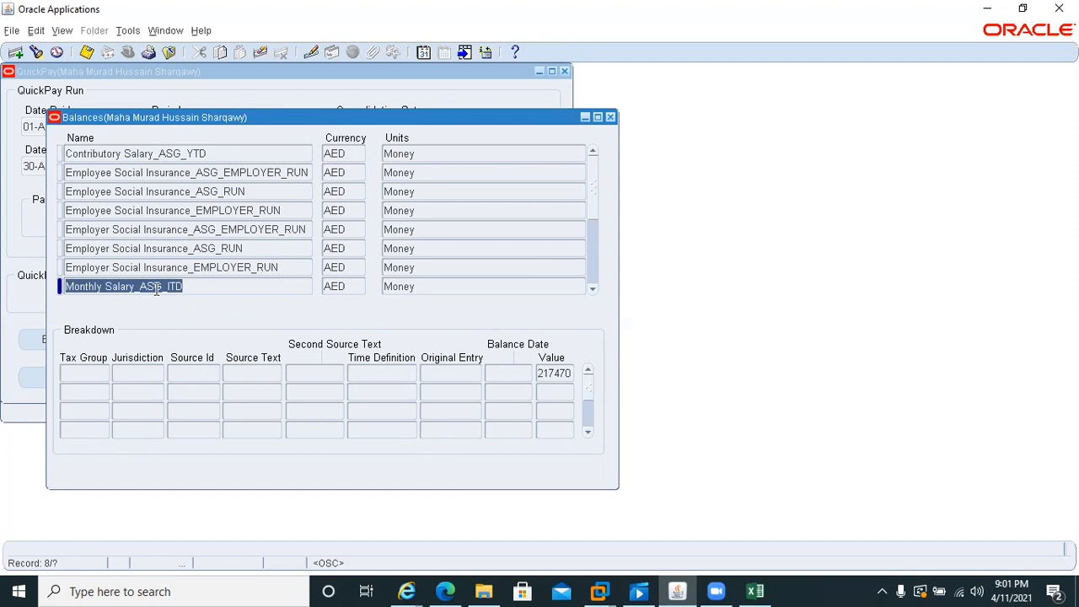
Step: Consult the online help topic Running Post-Run Processes for QuickPay, close its page and switch back to Oracle Applications
{"action": "left_click", "coordinate": [514, 53]}
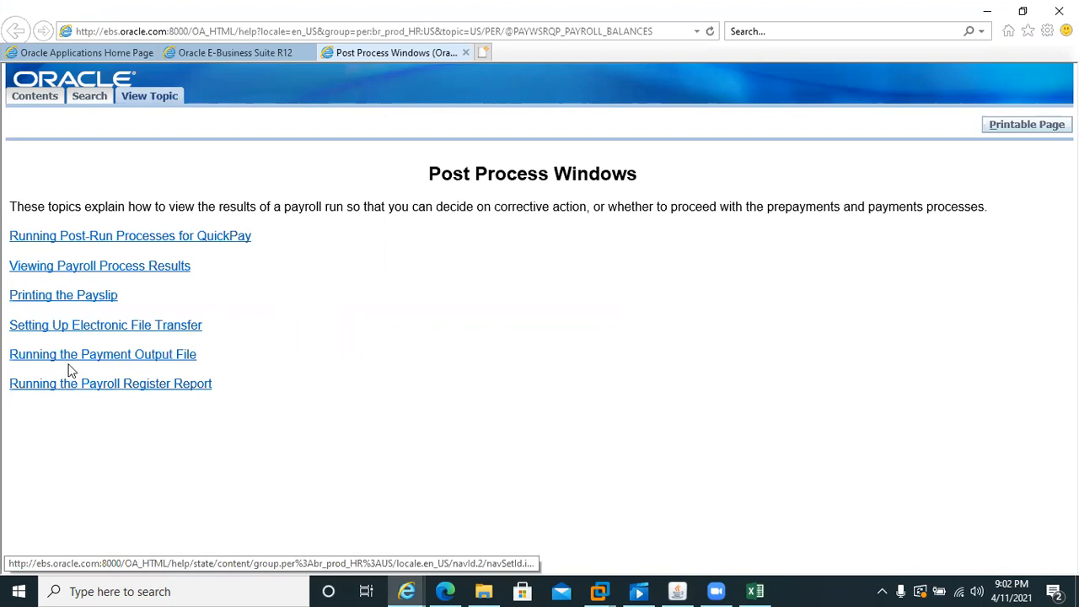
{"action": "left_click", "coordinate": [95, 235]}
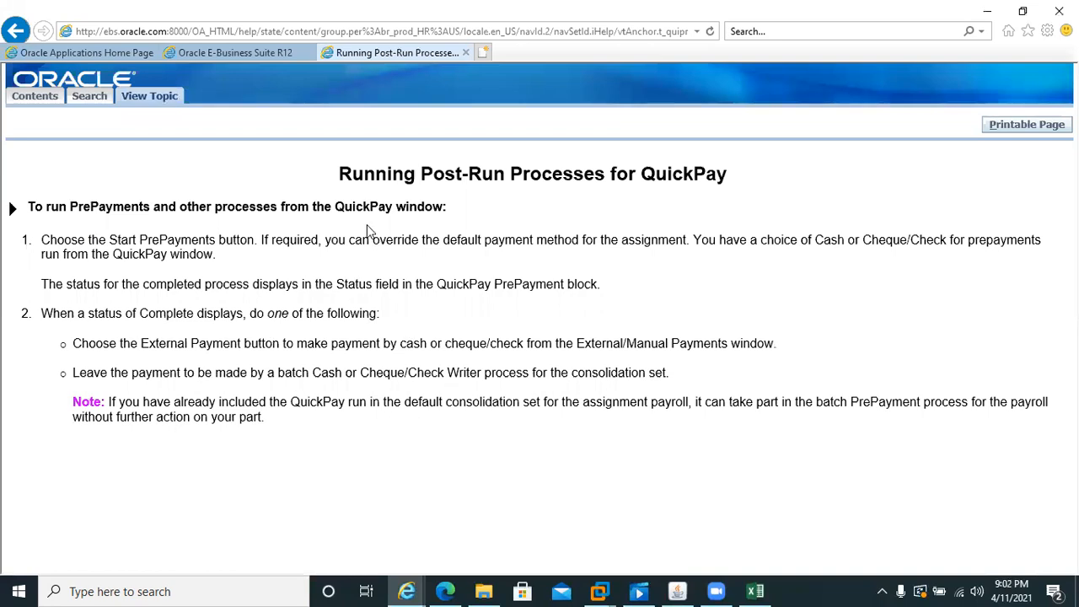
{"action": "left_click", "coordinate": [462, 52]}
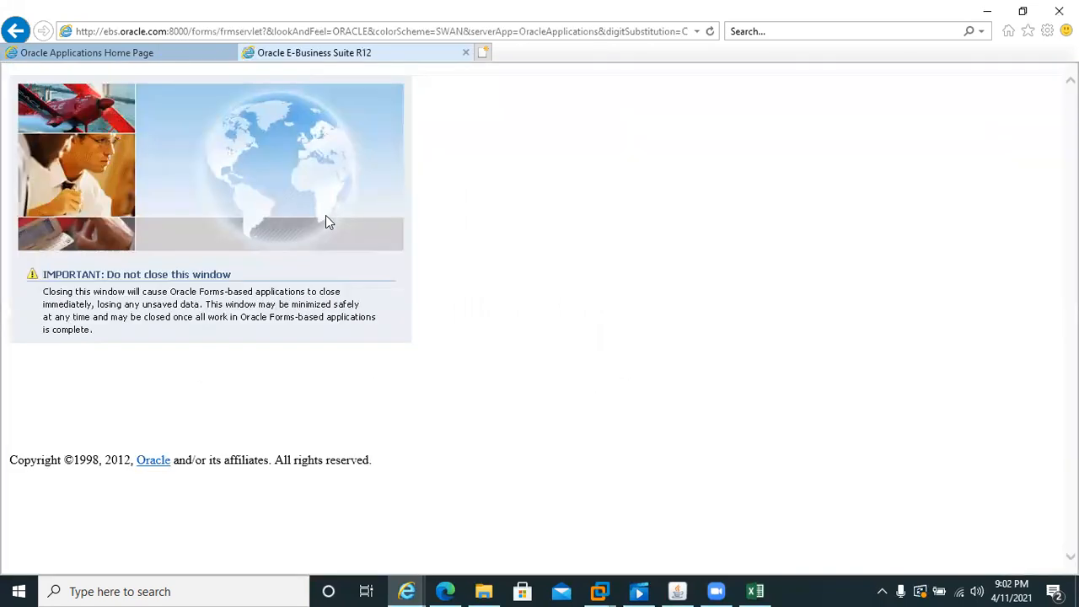
{"action": "left_click", "coordinate": [677, 591]}
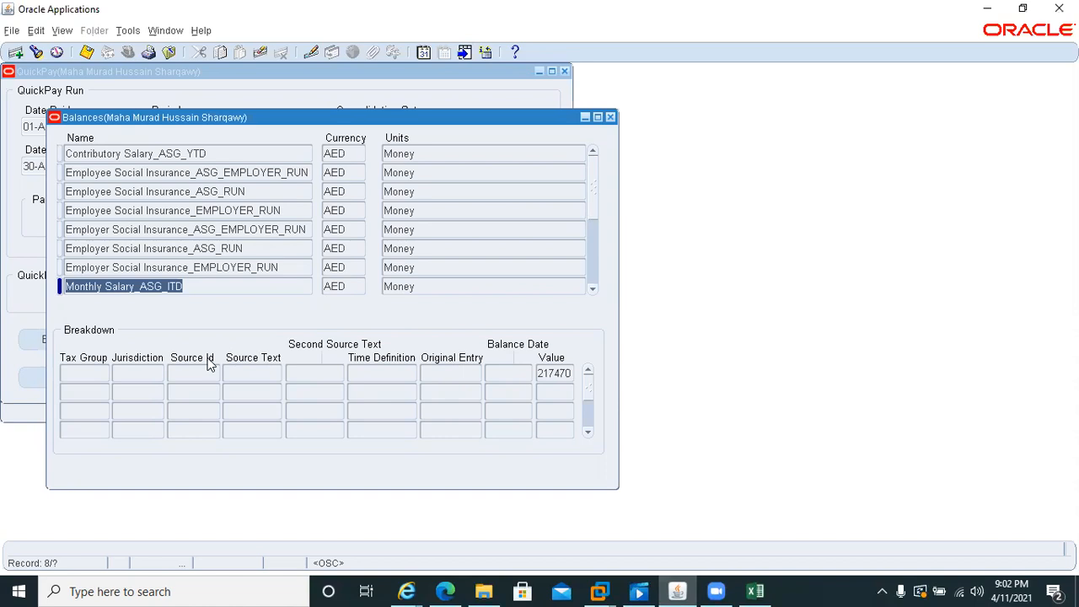
Step: Examine the remaining balance values from Monthly Salary_ASG_RUN through Total Pay_PAYMENTS, and close the Balances window
{"action": "key", "text": "Down"}
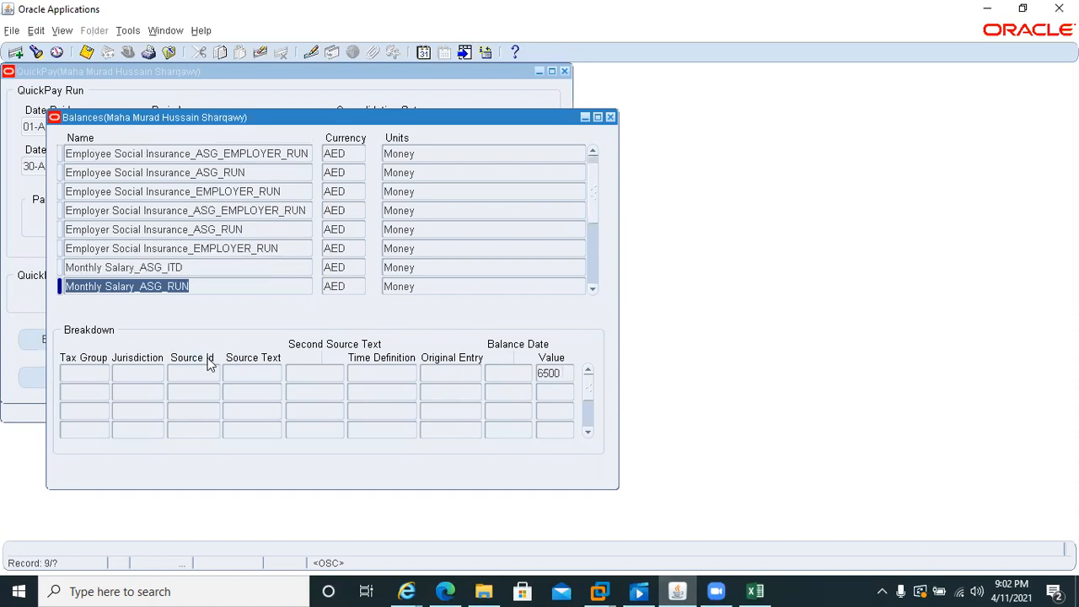
{"action": "key", "text": "Down"}
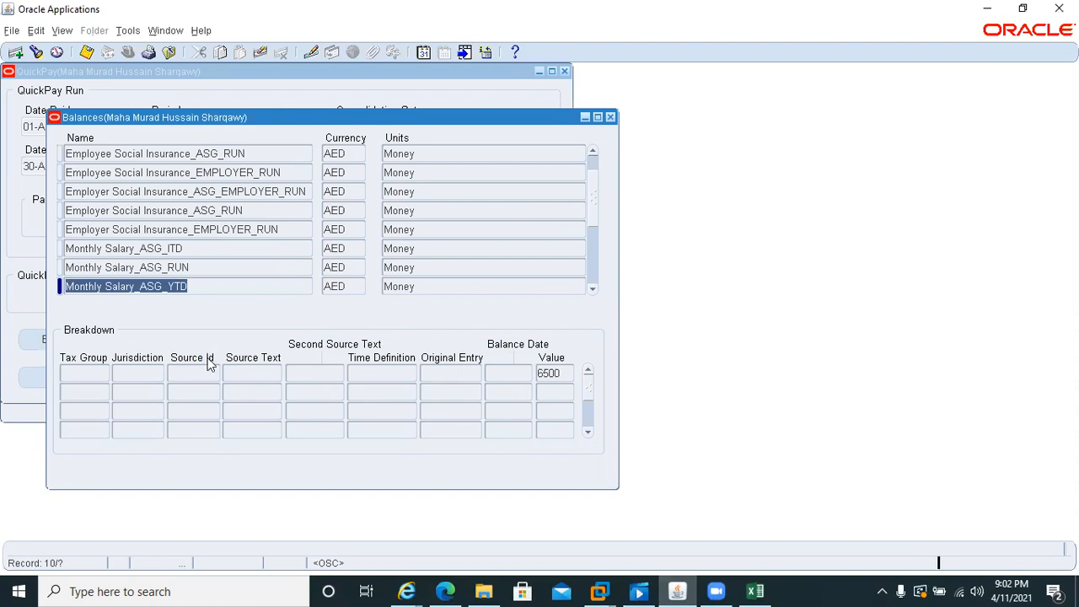
{"action": "key", "text": "Down"}
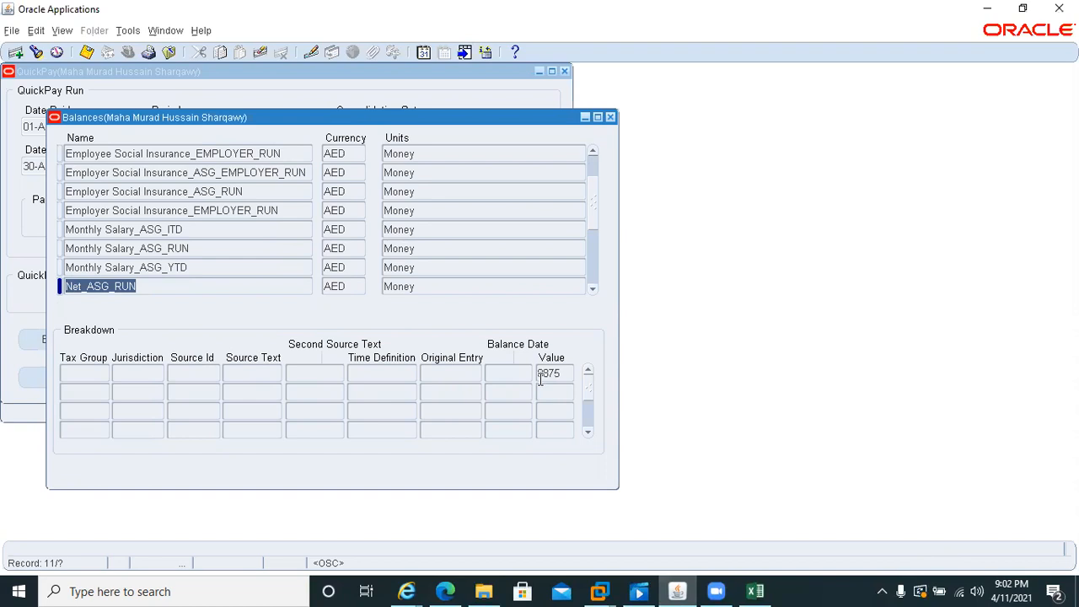
{"action": "key", "text": "Down"}
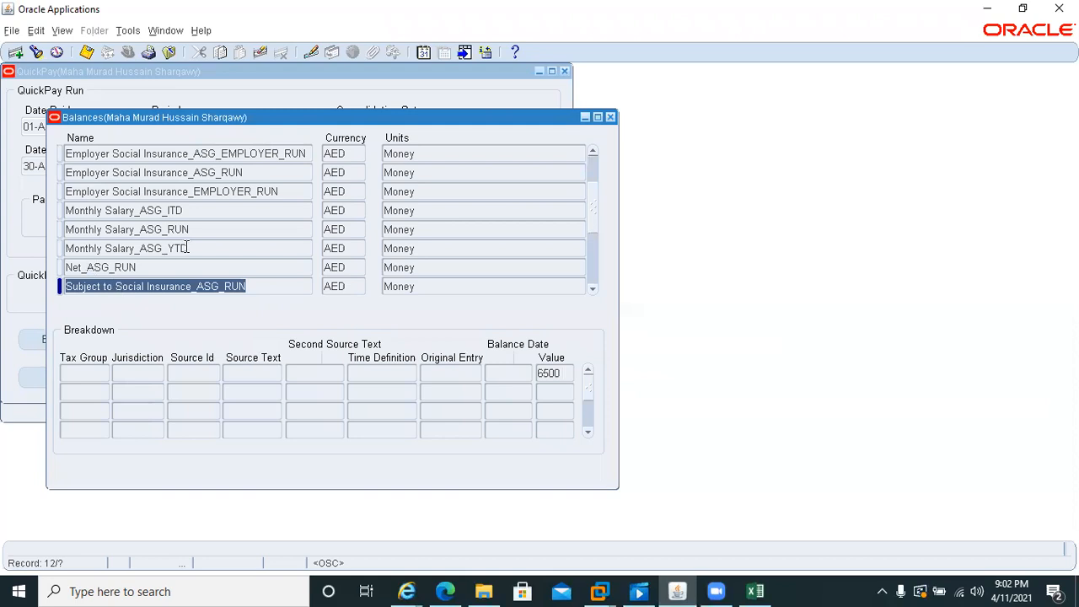
{"action": "left_click", "coordinate": [216, 223]}
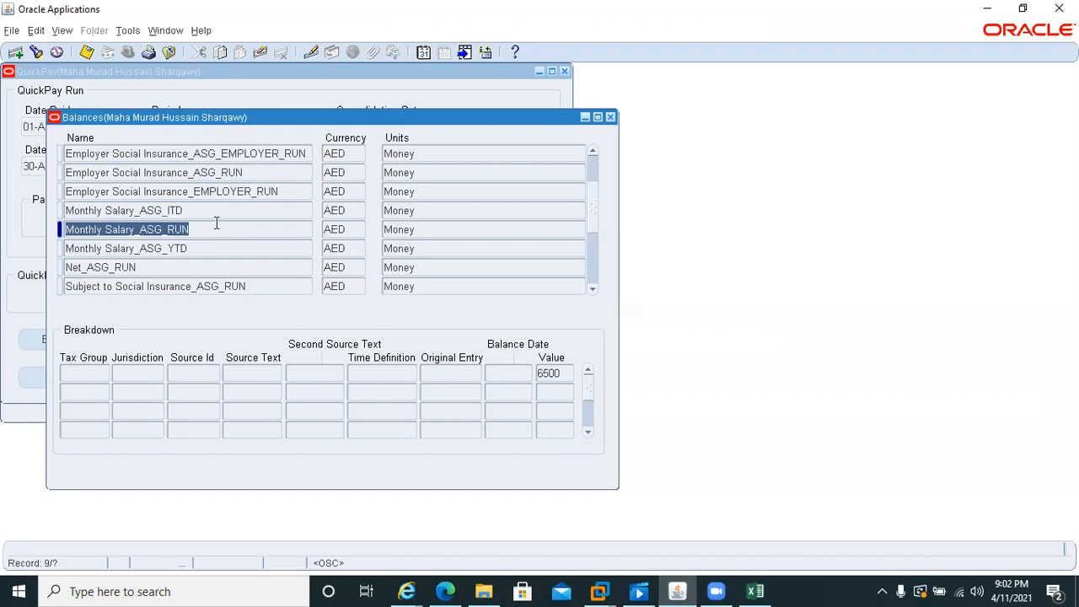
{"action": "key", "text": "Down"}
{"action": "key", "text": "Down"}
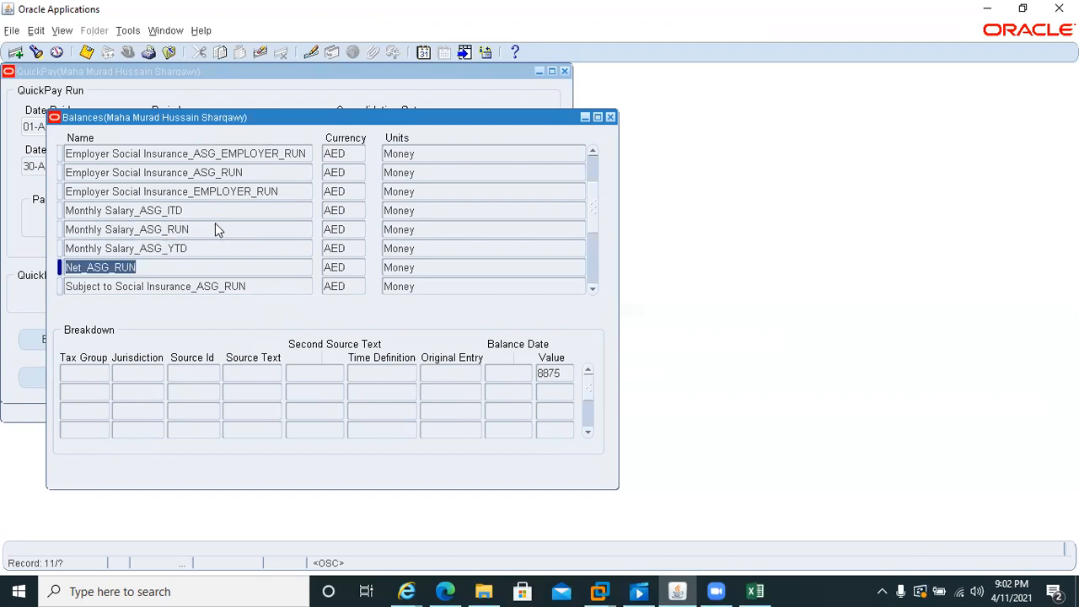
{"action": "key", "text": "Down"}
{"action": "key", "text": "Down"}
{"action": "key", "text": "Down"}
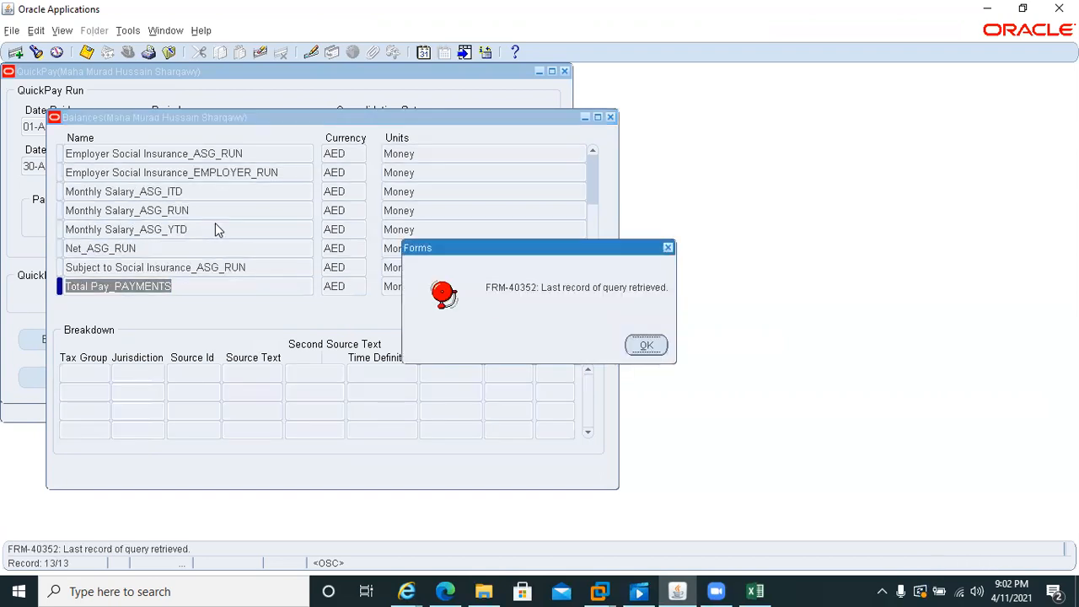
{"action": "key", "text": "Return"}
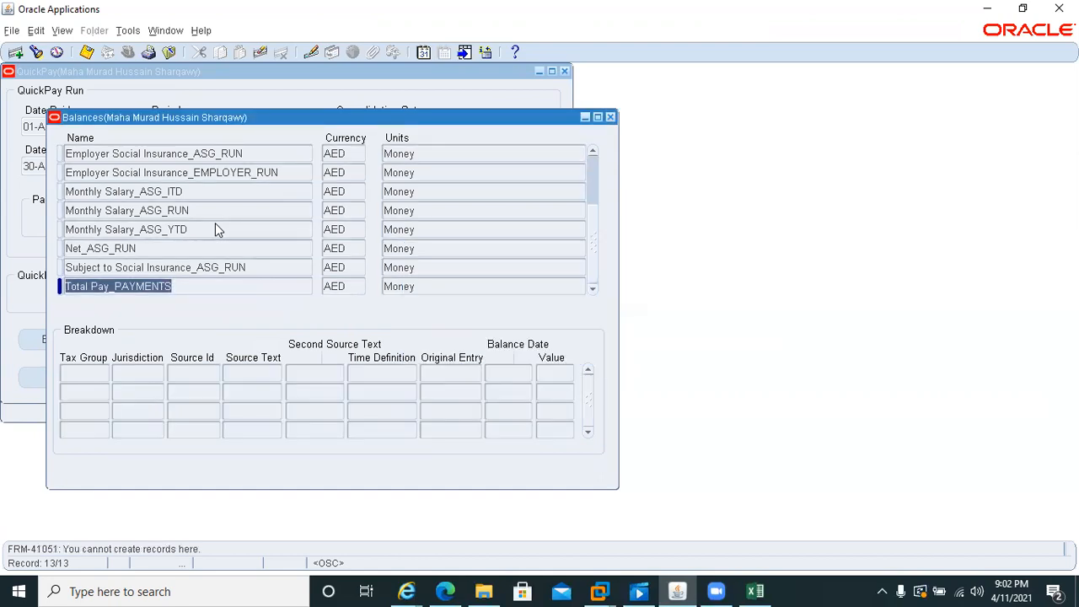
{"action": "left_click", "coordinate": [592, 169]}
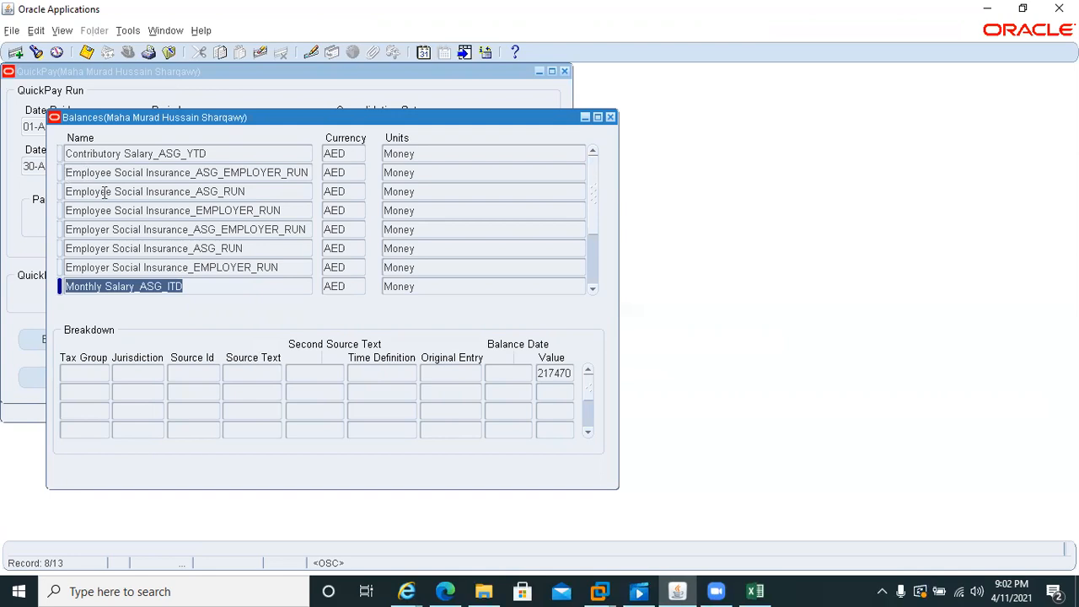
{"action": "left_click", "coordinate": [610, 118]}
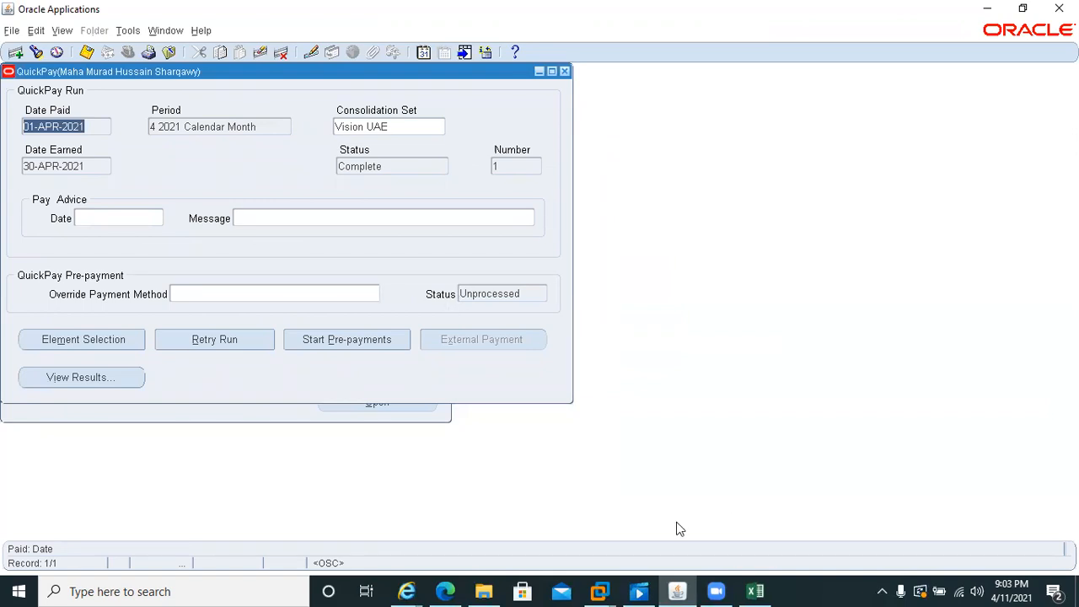
Step: Open the Calculator app to check the net pay arithmetic
{"action": "key", "text": "super"}
{"action": "type", "text": "calc"}
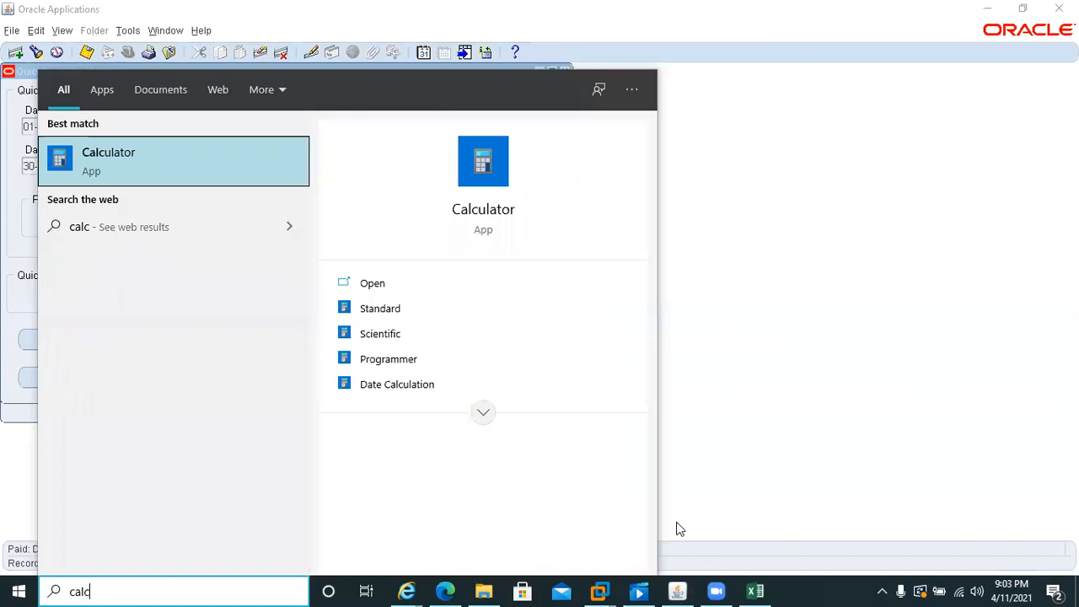
{"action": "key", "text": "Return"}
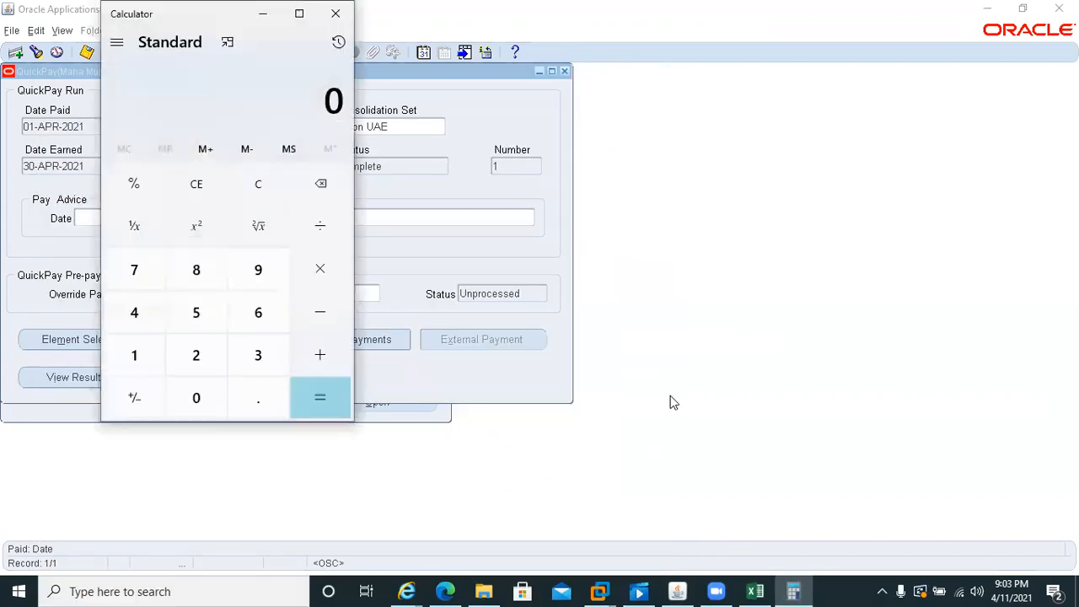
{"action": "type", "text": "6500"}
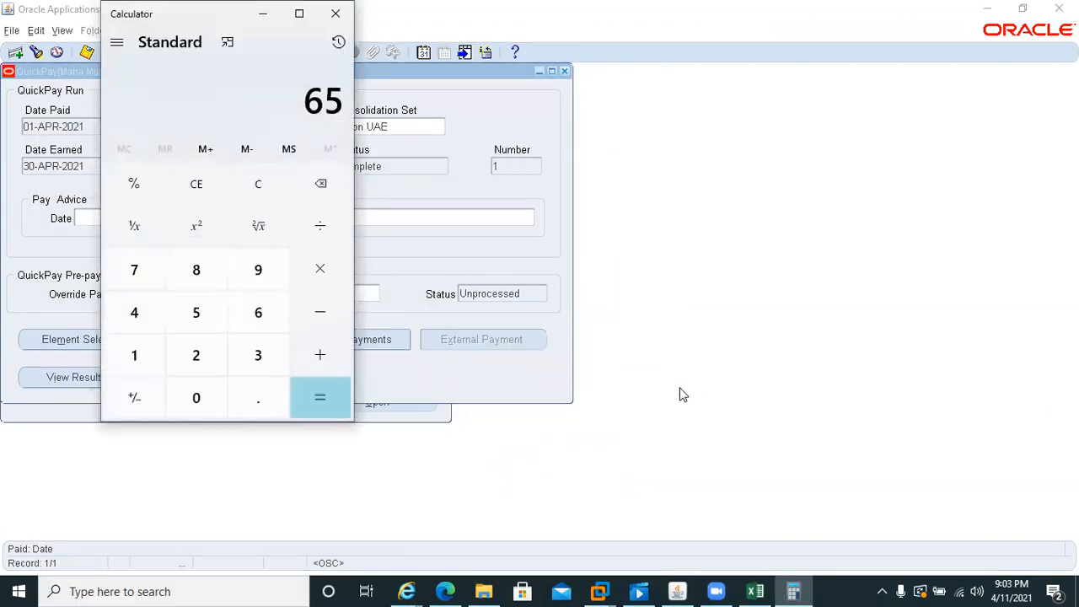
{"action": "key", "text": "plus"}
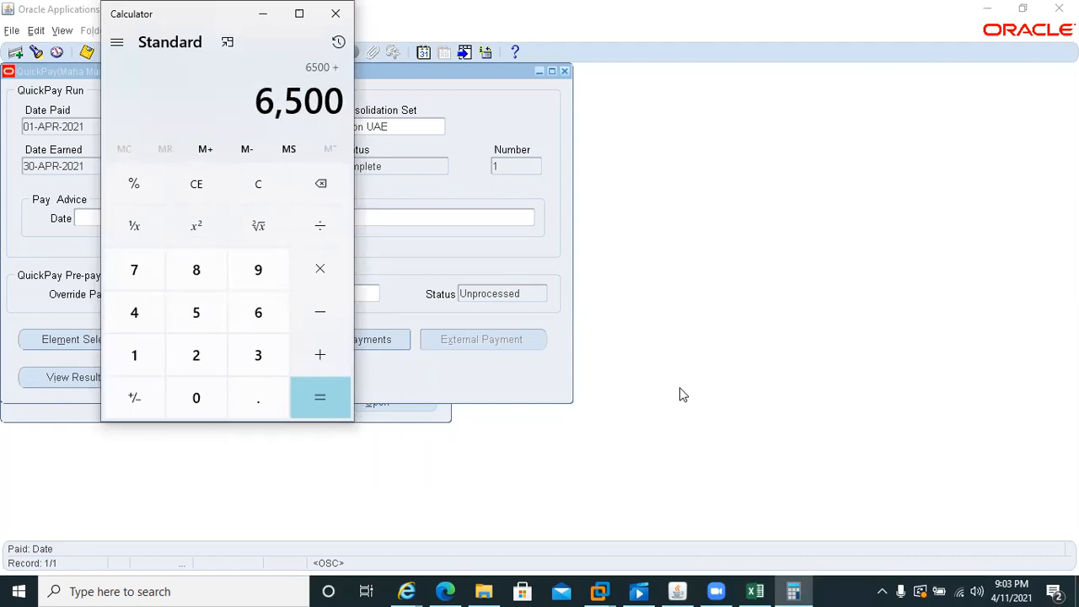
{"action": "type", "text": "1500"}
{"action": "key", "text": "plus"}
{"action": "type", "text": "120"}
{"action": "key", "text": "Return"}
{"action": "key", "text": "Return"}
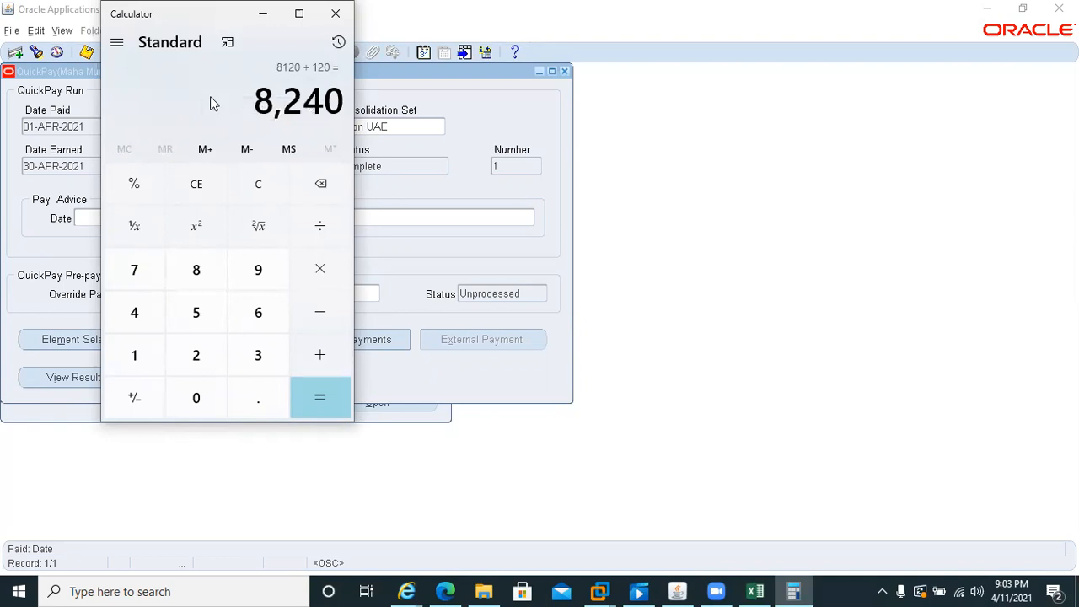
Step: Add the earnings 6500, 1500 and 1200 together in Calculator
{"action": "type", "text": "6500"}
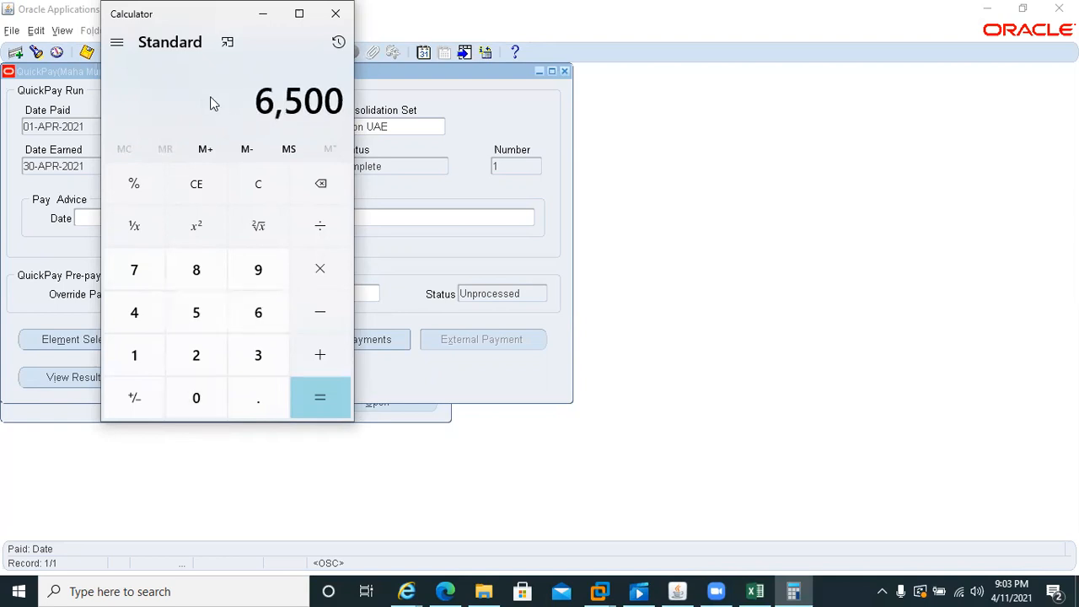
{"action": "type", "text": "+1500+"}
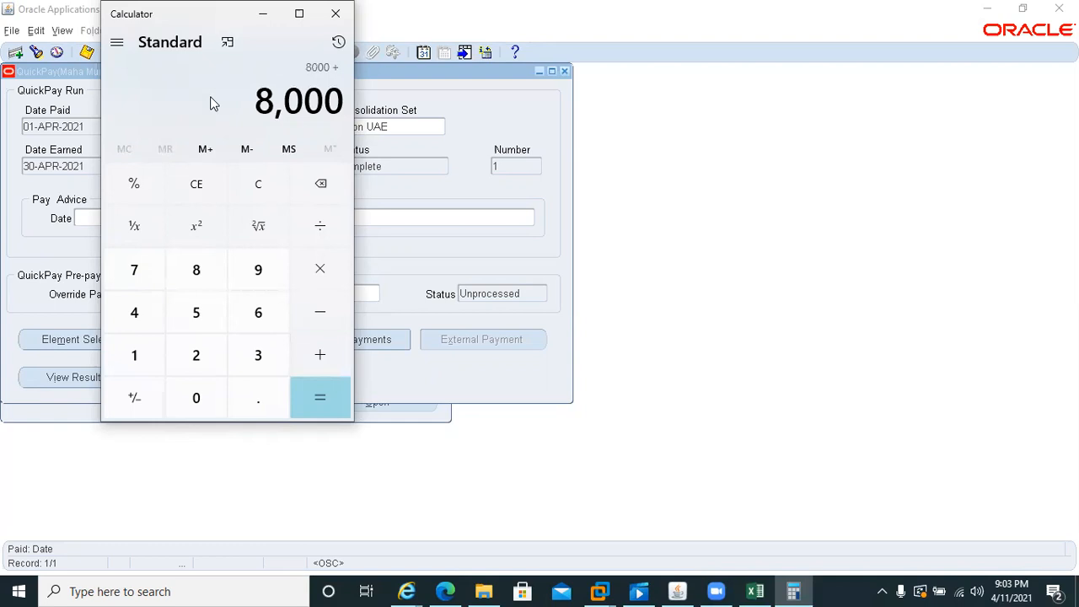
{"action": "type", "text": "1200"}
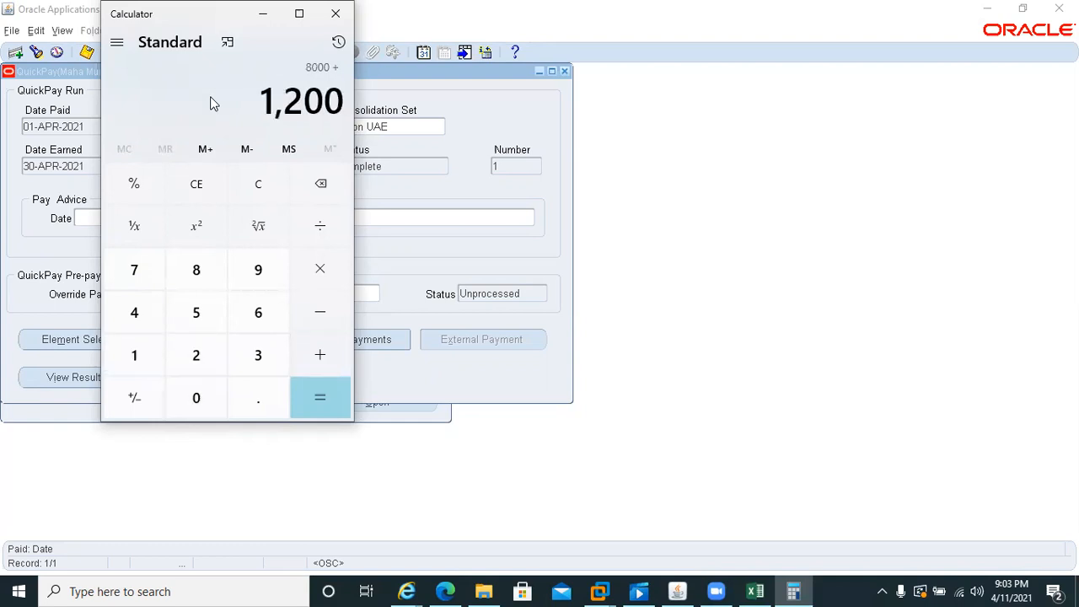
{"action": "key", "text": "Return"}
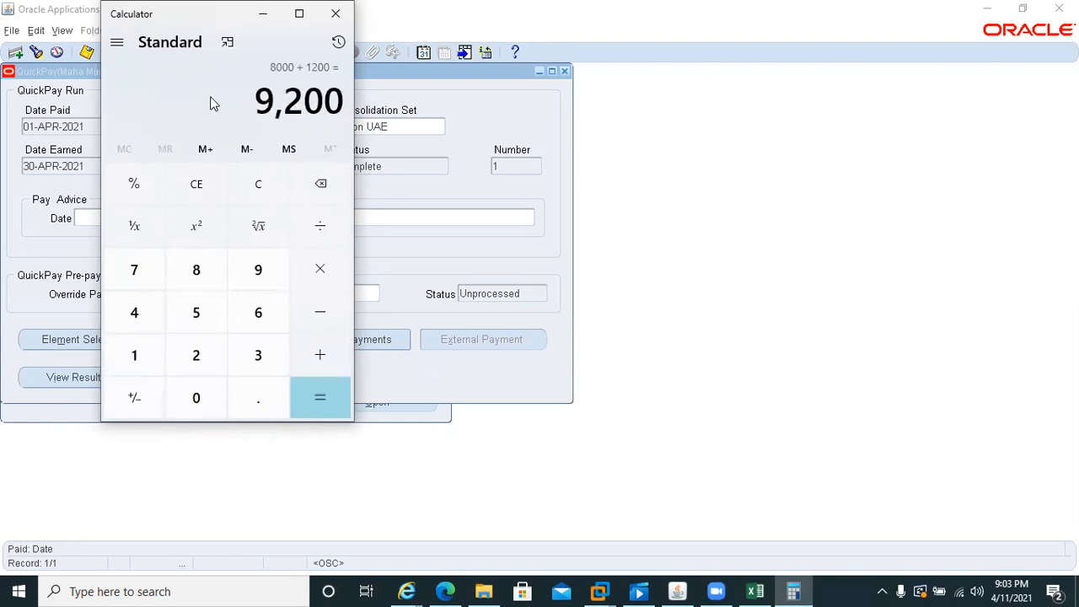
Step: Switch back to Oracle Applications and reopen the Balances results of the QuickPay run
{"action": "left_click", "coordinate": [22, 247]}
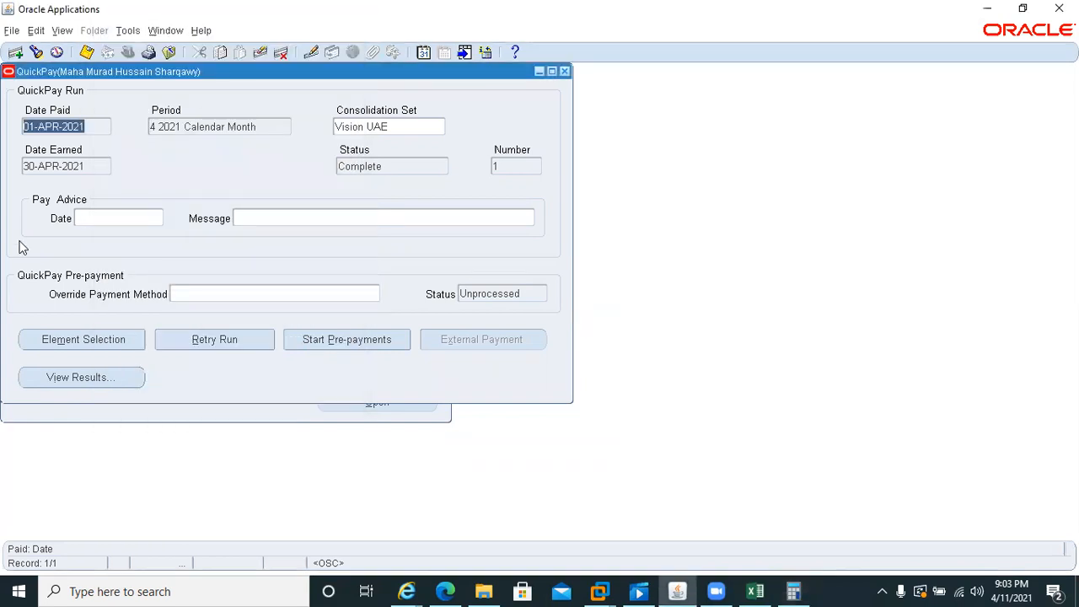
{"action": "left_click", "coordinate": [106, 377]}
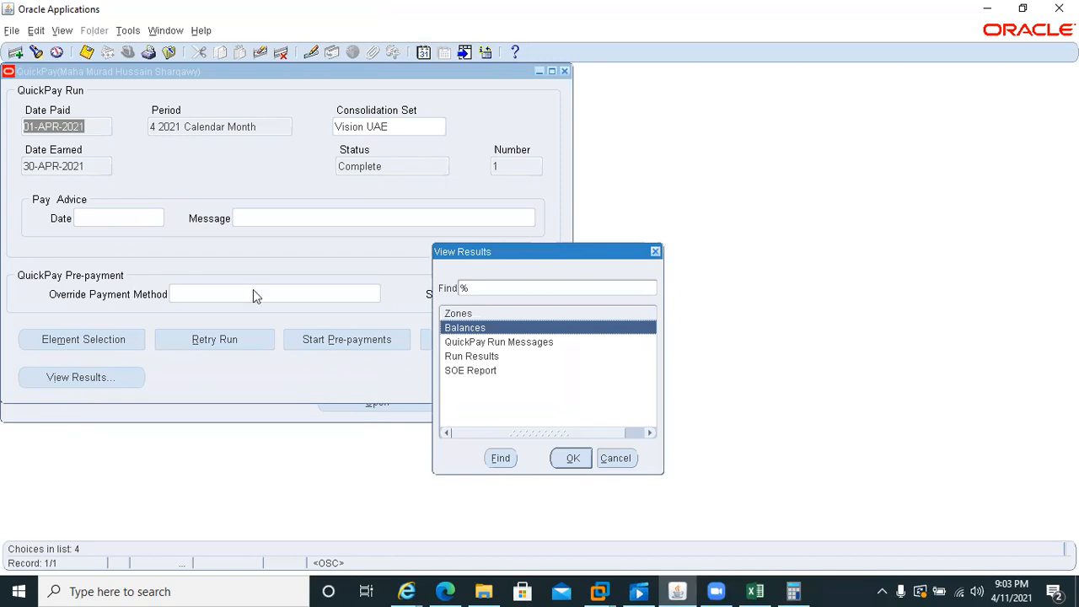
{"action": "key", "text": "Down"}
{"action": "key", "text": "Up"}
{"action": "key", "text": "Return"}
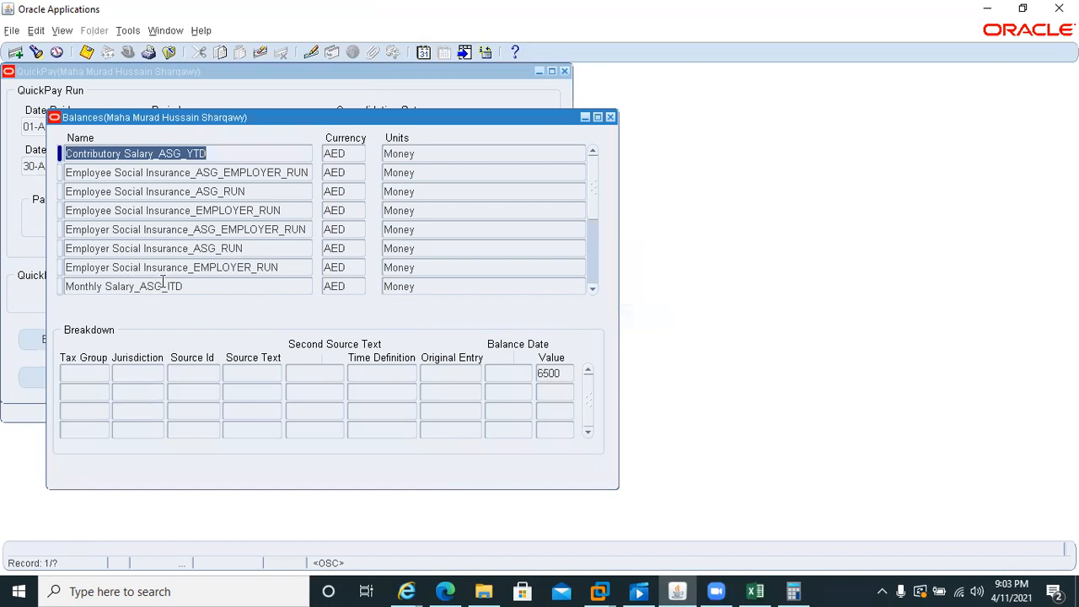
Step: Check the values of the Employer Social Insurance_ASG_EMPLOYER_RUN, Monthly Salary_ASG_ITD, Total Pay_PAYMENTS and Net_ASG_RUN balances
{"action": "left_click", "coordinate": [262, 226]}
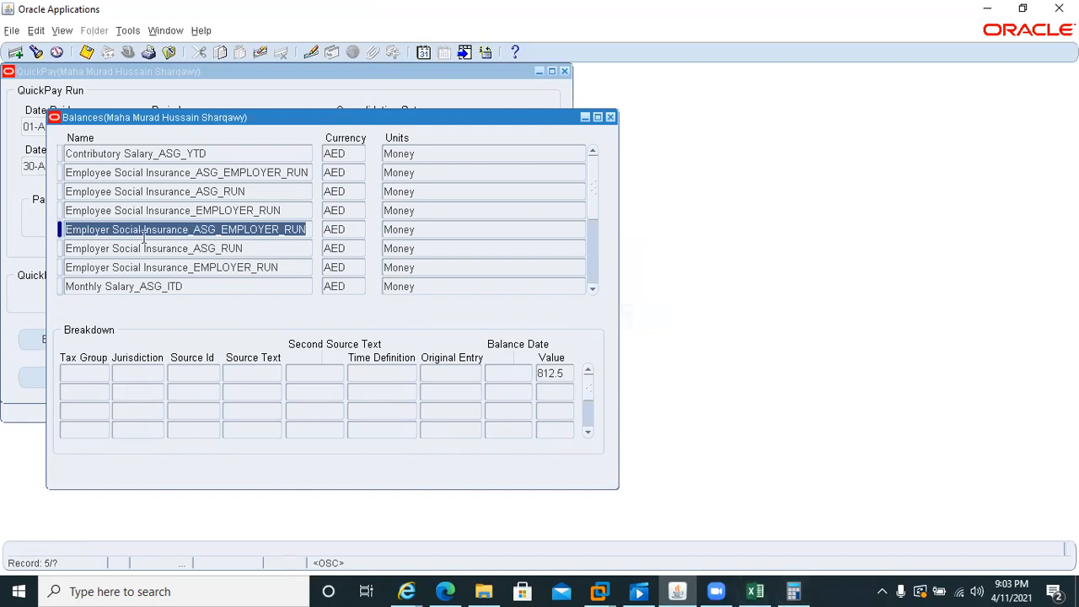
{"action": "left_click", "coordinate": [128, 286]}
{"action": "scroll", "coordinate": [129, 288], "scroll_direction": "down", "scroll_amount": 2}
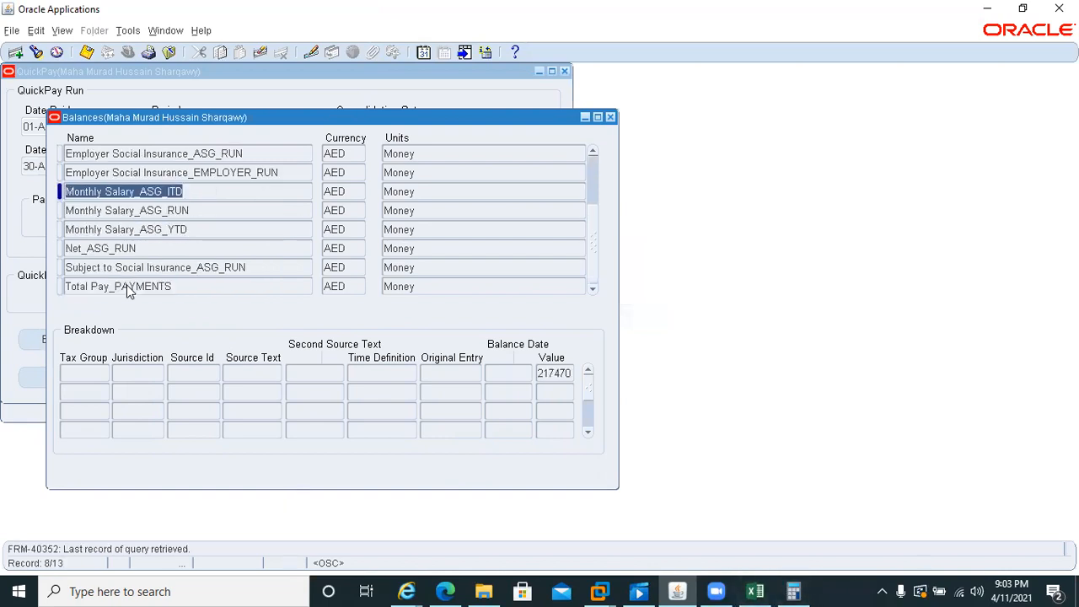
{"action": "left_click", "coordinate": [128, 287]}
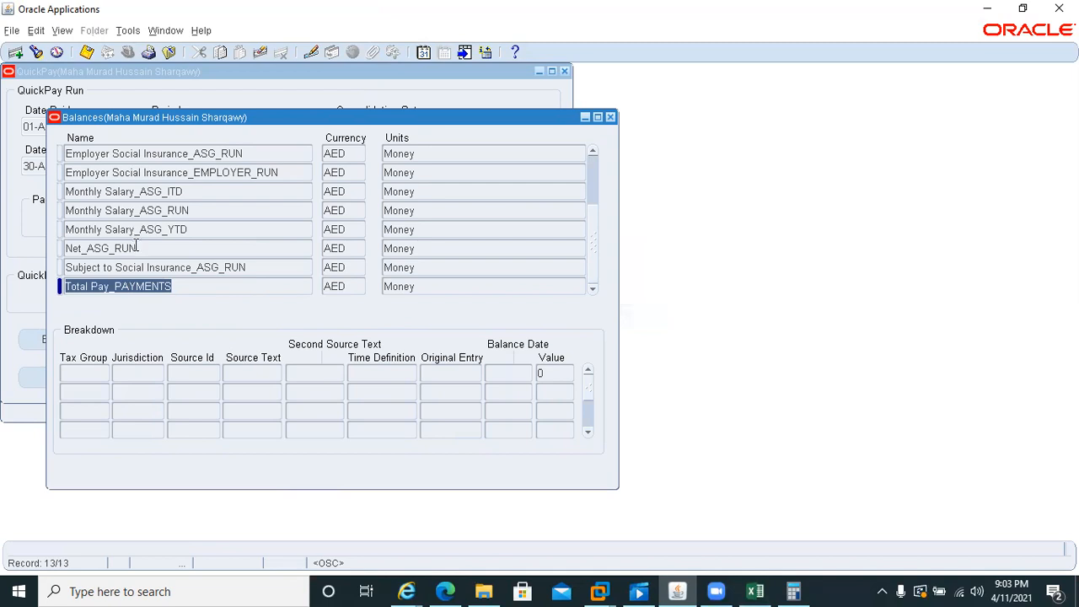
{"action": "left_click", "coordinate": [135, 245]}
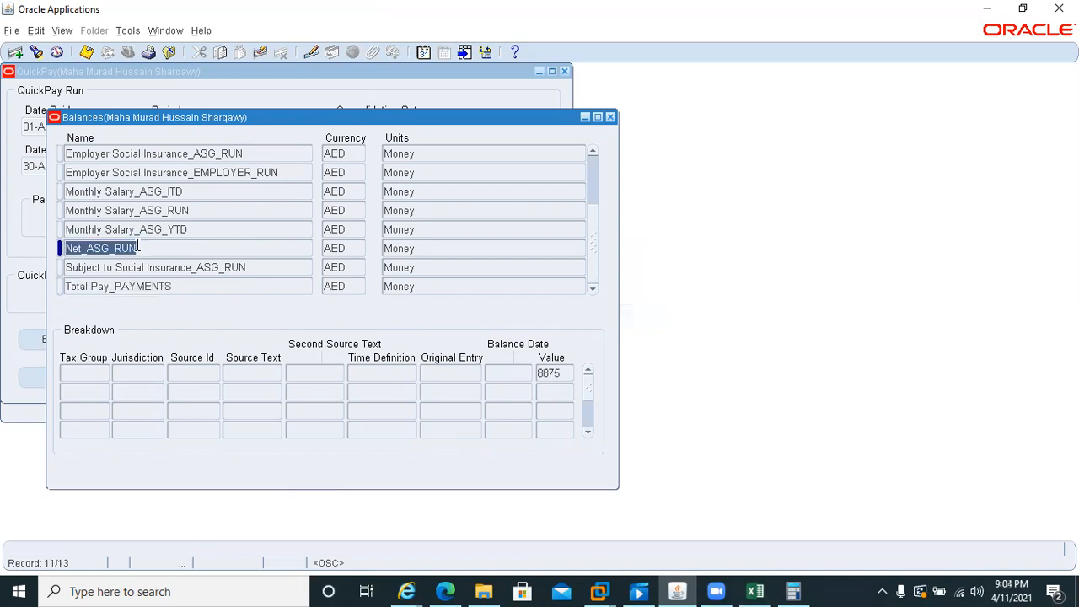
Step: Switch to Calculator and subtract 325 from the earnings sum to compare it with Net_ASG_RUN
{"action": "left_click", "coordinate": [793, 591]}
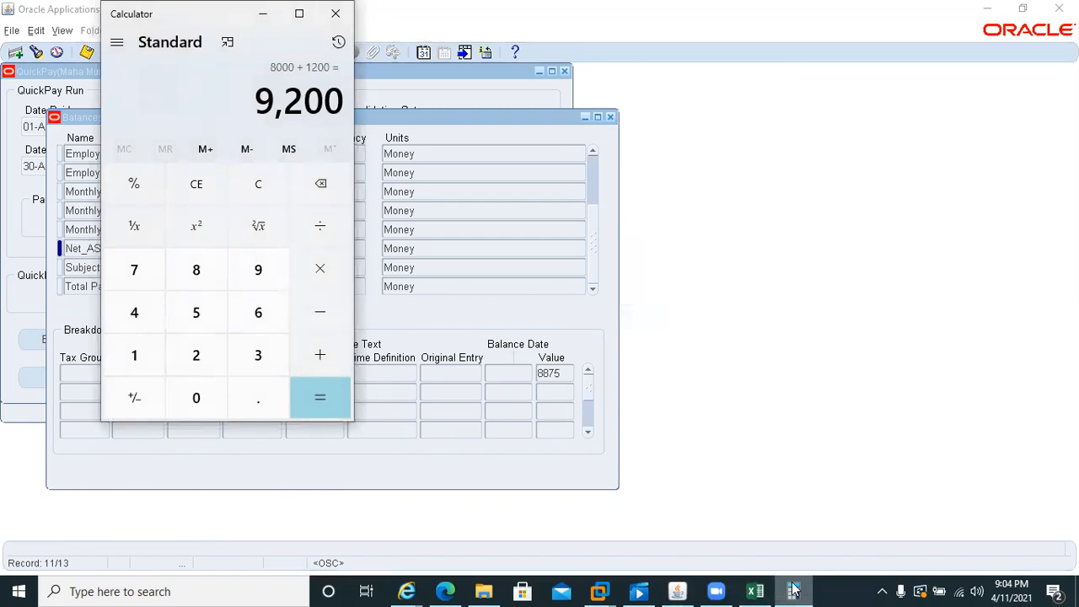
{"action": "type", "text": "-325"}
{"action": "key", "text": "Return"}
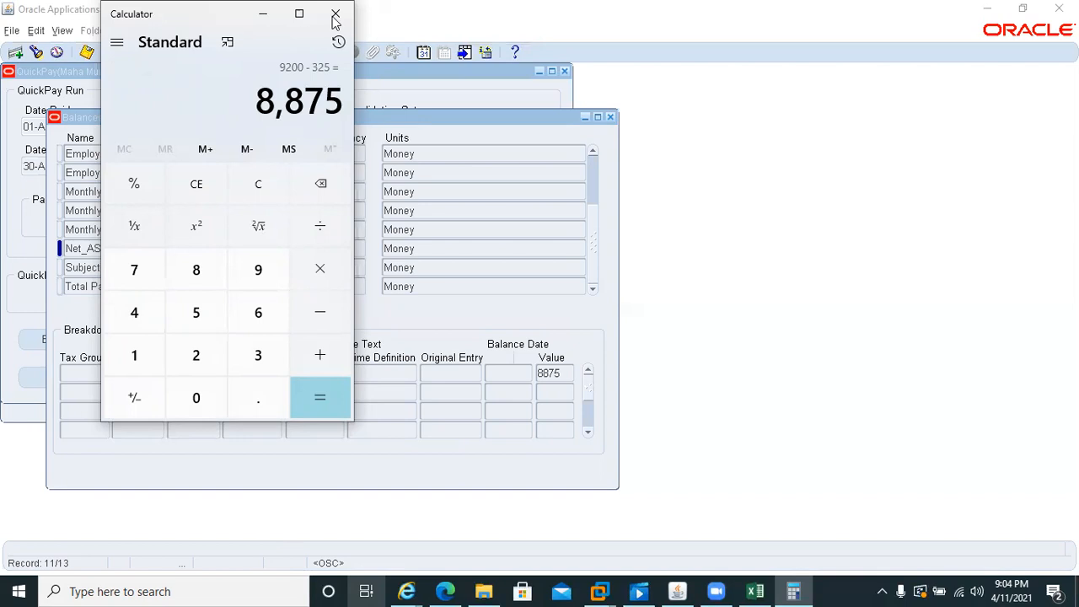
Step: Compare the employer and employee social insurance run balances, select the Net_ASG_RUN balance and close the QuickPay result windows
{"action": "left_click", "coordinate": [77, 154]}
{"action": "double_click", "coordinate": [78, 154]}
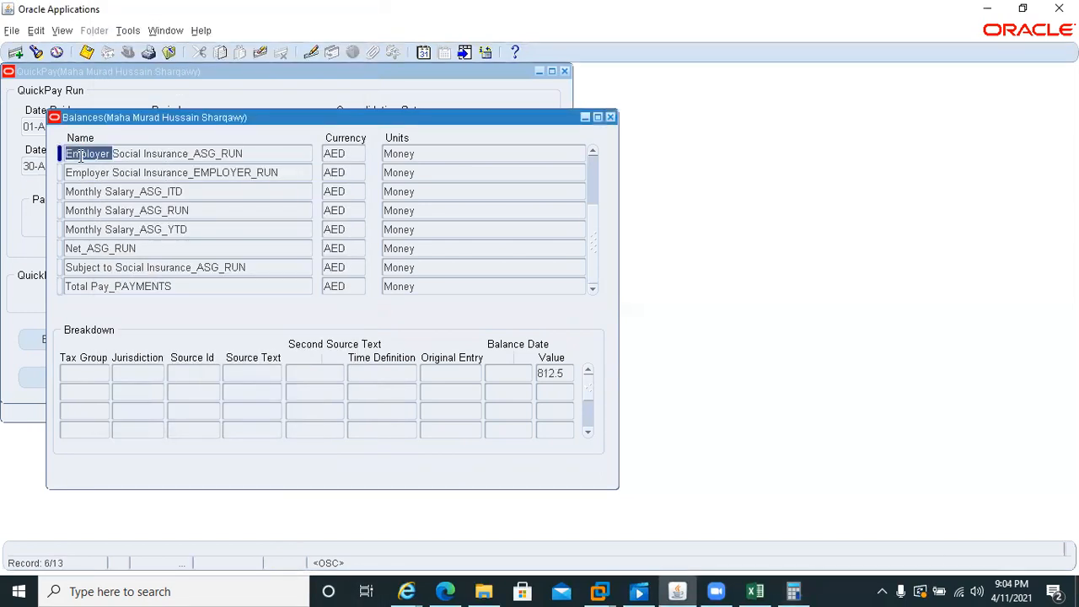
{"action": "scroll", "coordinate": [210, 221], "scroll_direction": "up", "scroll_amount": 1}
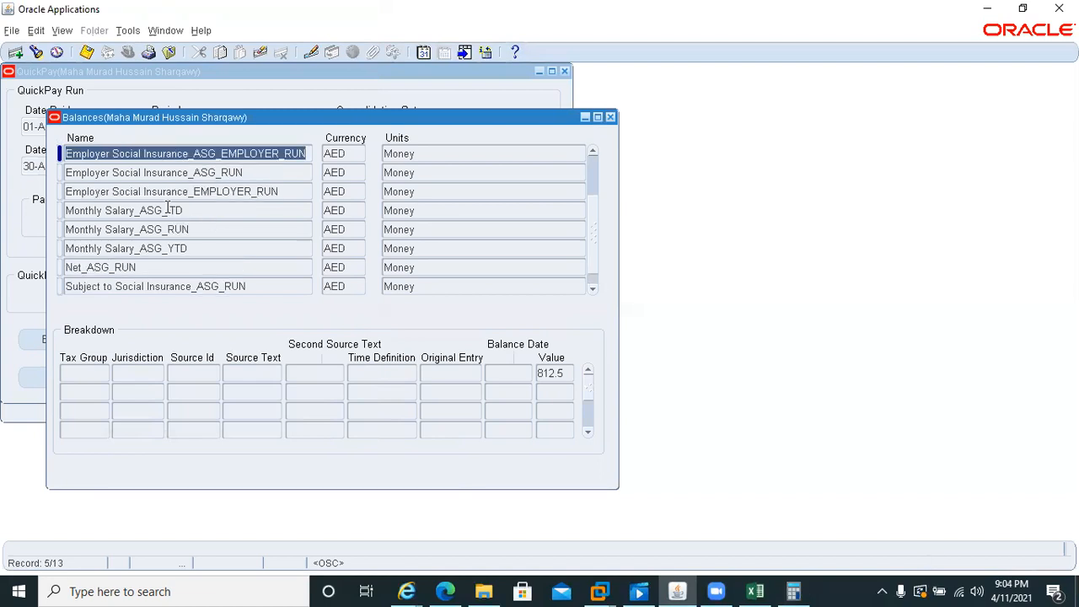
{"action": "scroll", "coordinate": [140, 177], "scroll_direction": "up", "scroll_amount": 1}
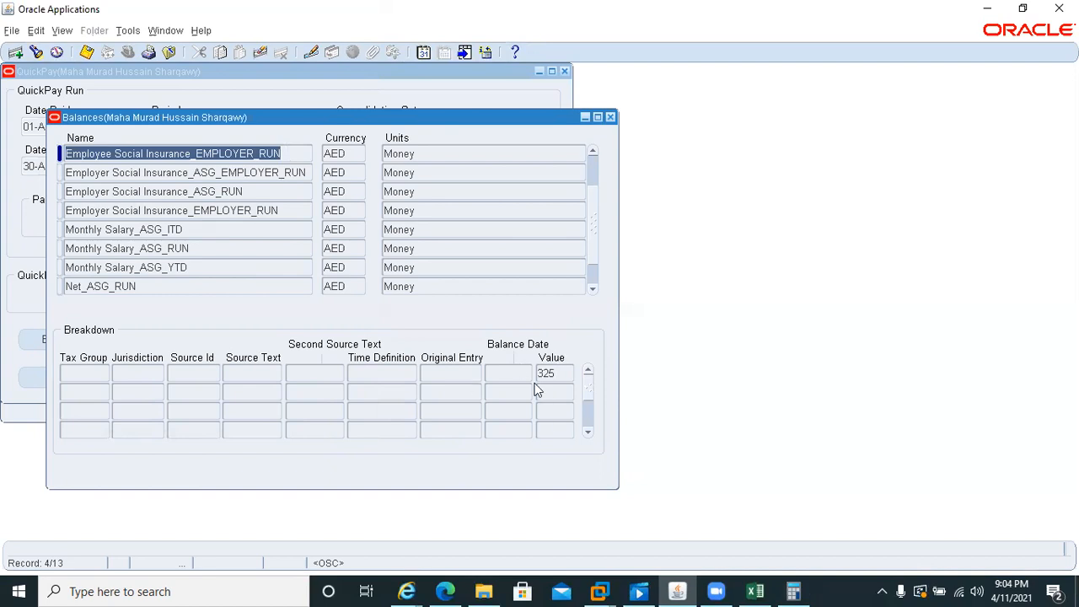
{"action": "left_click", "coordinate": [150, 286]}
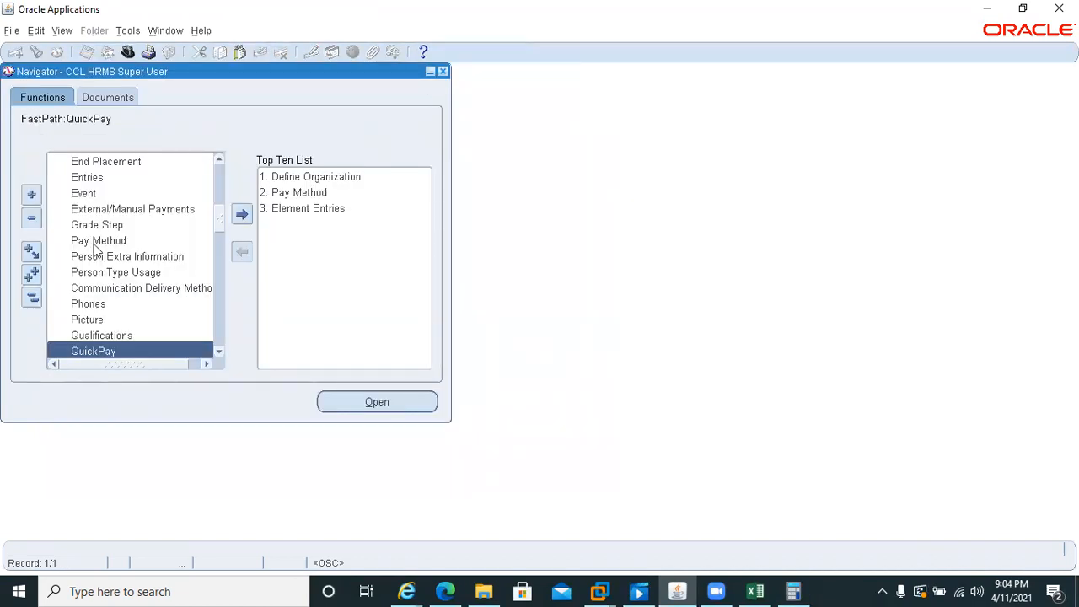
Step: Collapse the Navigator tree and open the Balance definition form from the Basic functions of Total Compensation
{"action": "left_click", "coordinate": [31, 299]}
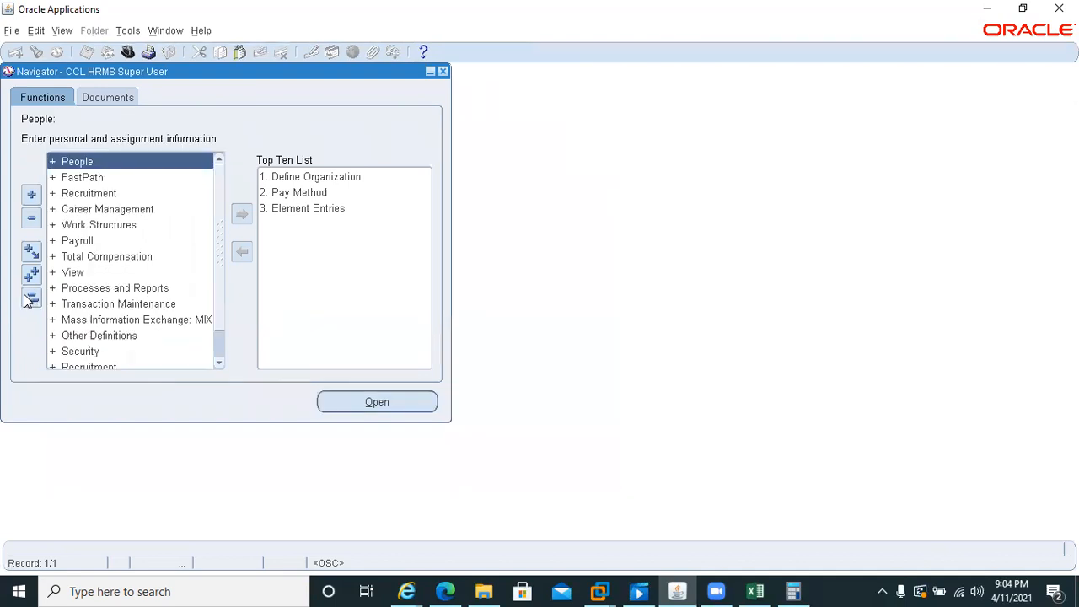
{"action": "left_click", "coordinate": [56, 257]}
{"action": "left_click", "coordinate": [62, 274]}
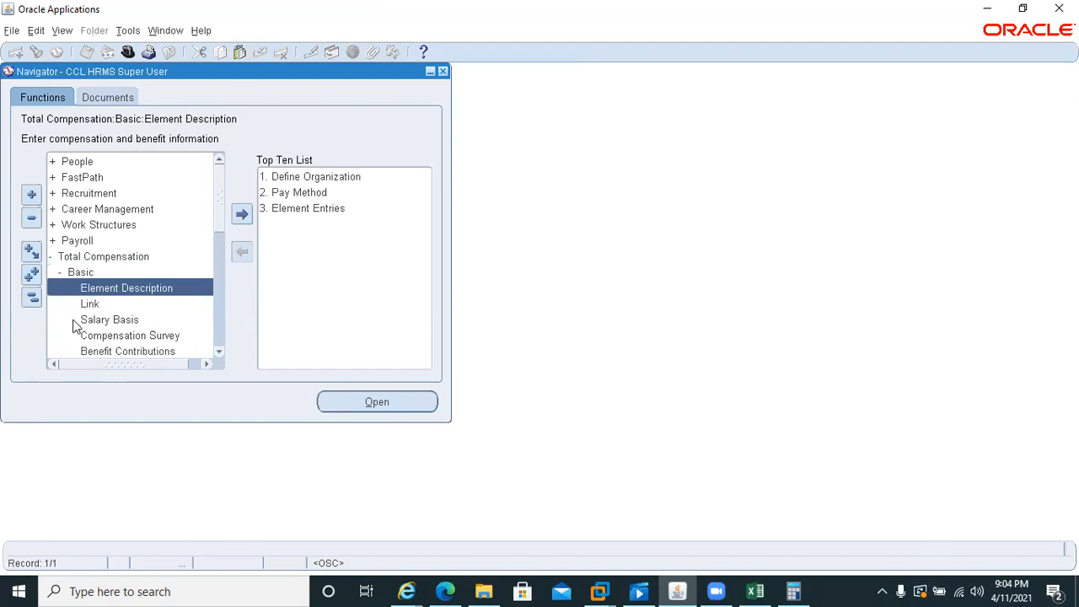
{"action": "left_click", "coordinate": [218, 341]}
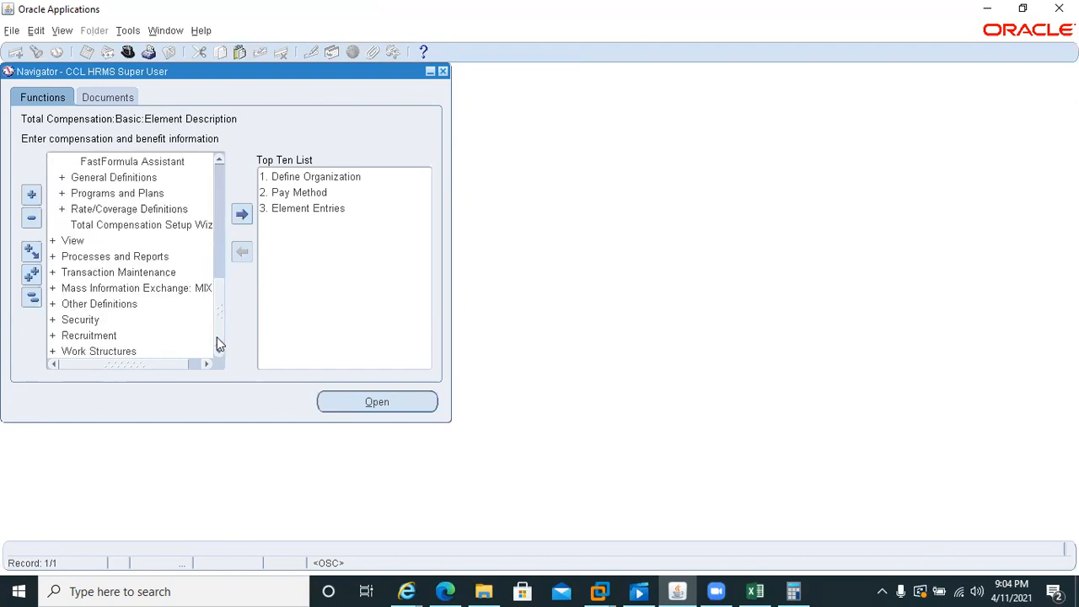
{"action": "left_click", "coordinate": [218, 173]}
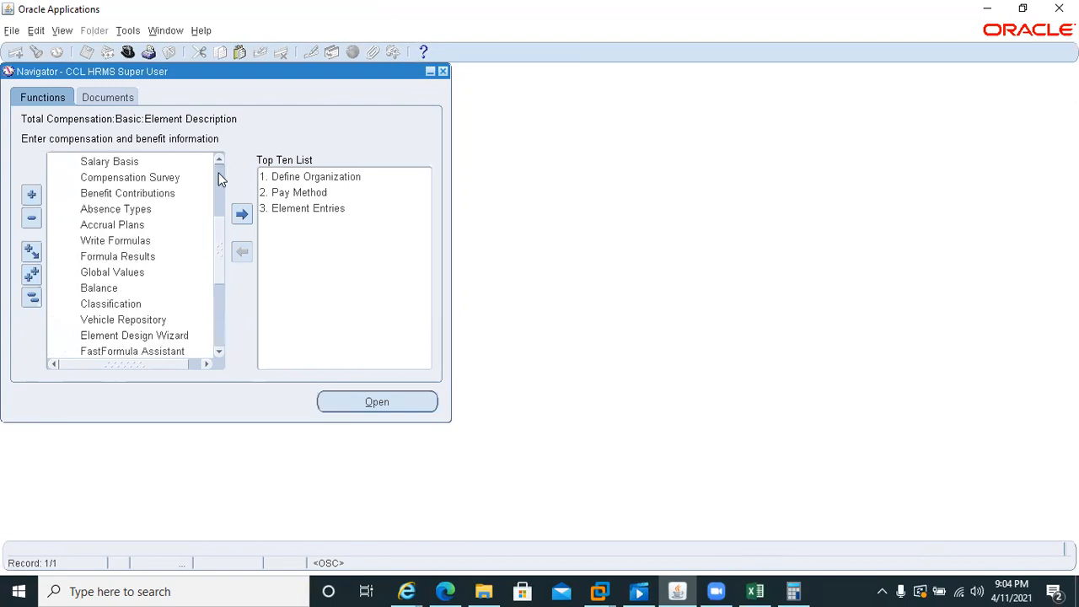
{"action": "left_click", "coordinate": [89, 289]}
{"action": "double_click", "coordinate": [89, 289]}
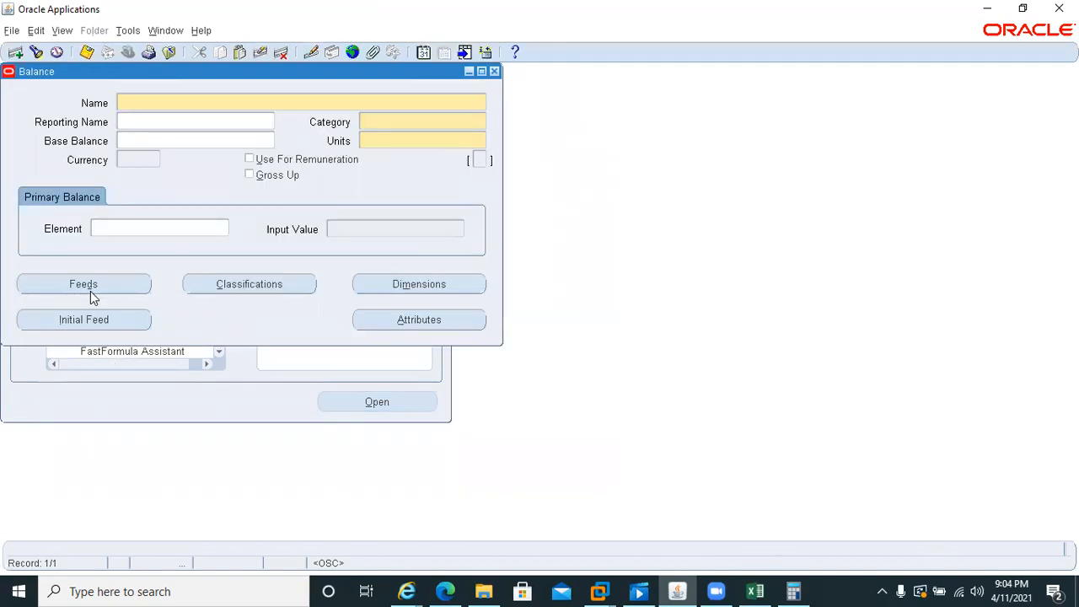
Step: Query the balance definition by the name Net, without the _ASG_RUN dimension suffix
{"action": "key", "text": "F11"}
{"action": "type", "text": "Net_ASG_RUN"}
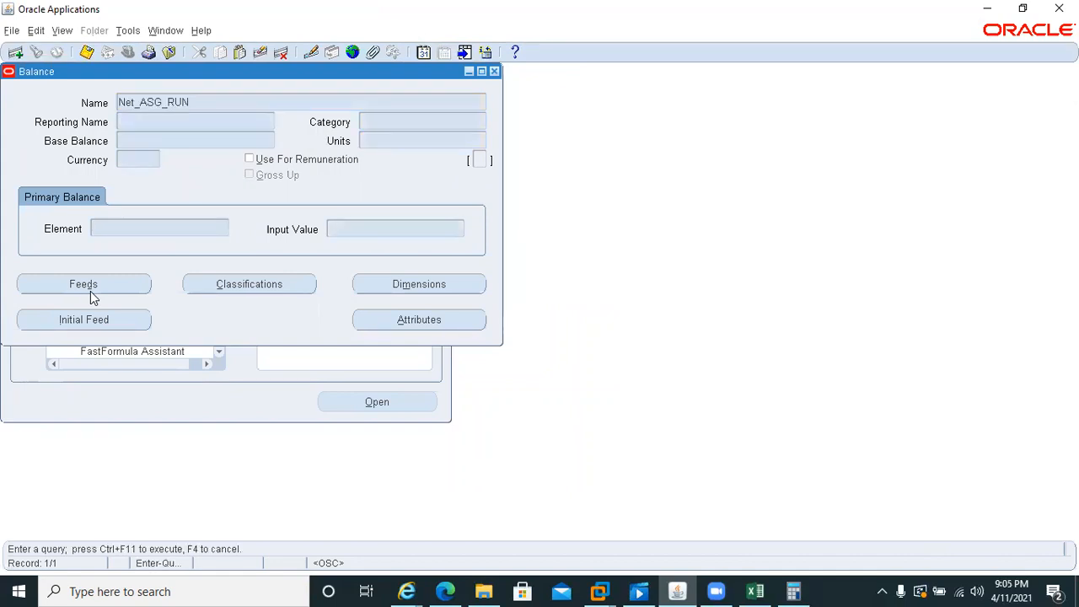
{"action": "key", "text": "BackSpace"}
{"action": "key", "text": "BackSpace"}
{"action": "key", "text": "BackSpace"}
{"action": "key", "text": "BackSpace"}
{"action": "key", "text": "BackSpace"}
{"action": "key", "text": "BackSpace"}
{"action": "key", "text": "BackSpace"}
{"action": "key", "text": "BackSpace"}
{"action": "left_click", "coordinate": [90, 290]}
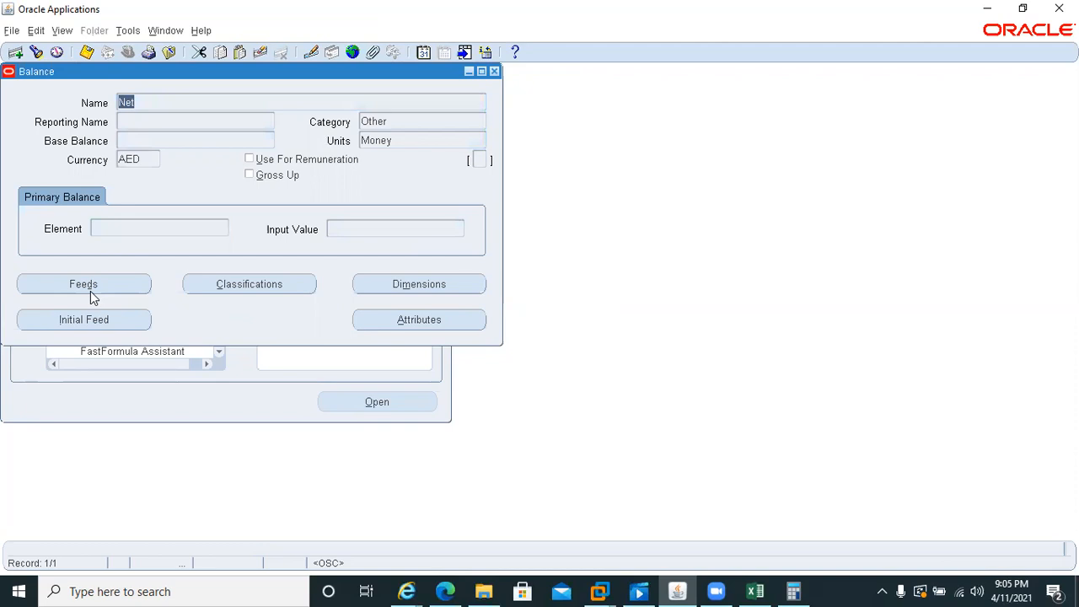
Step: Open the feeds of the Net balance and examine each element's classification, input value and add or subtract setting through Retention Bonus
{"action": "left_click", "coordinate": [89, 289]}
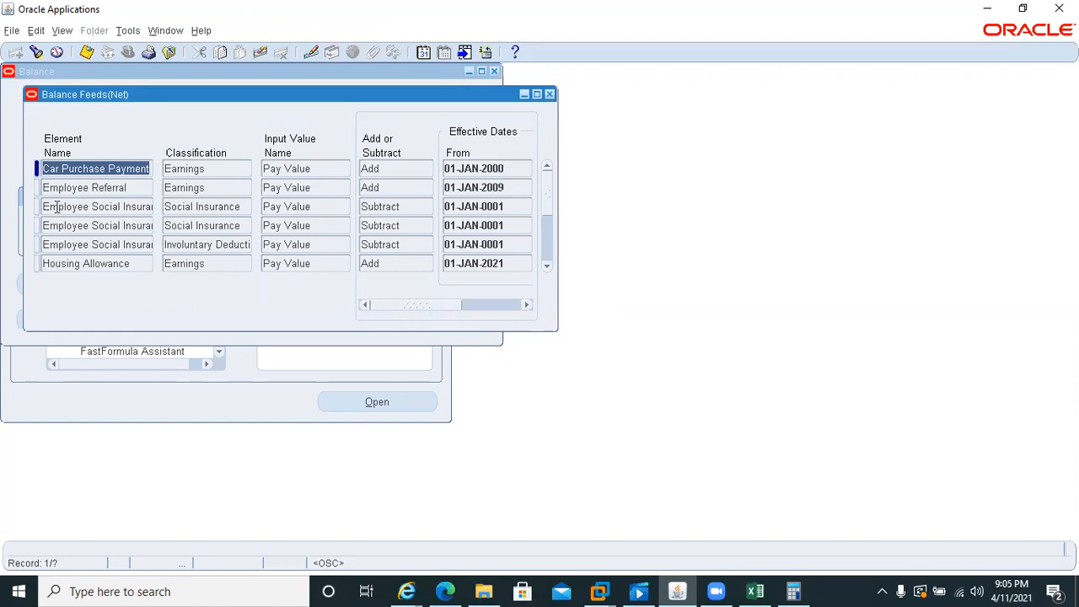
{"action": "left_click", "coordinate": [84, 264]}
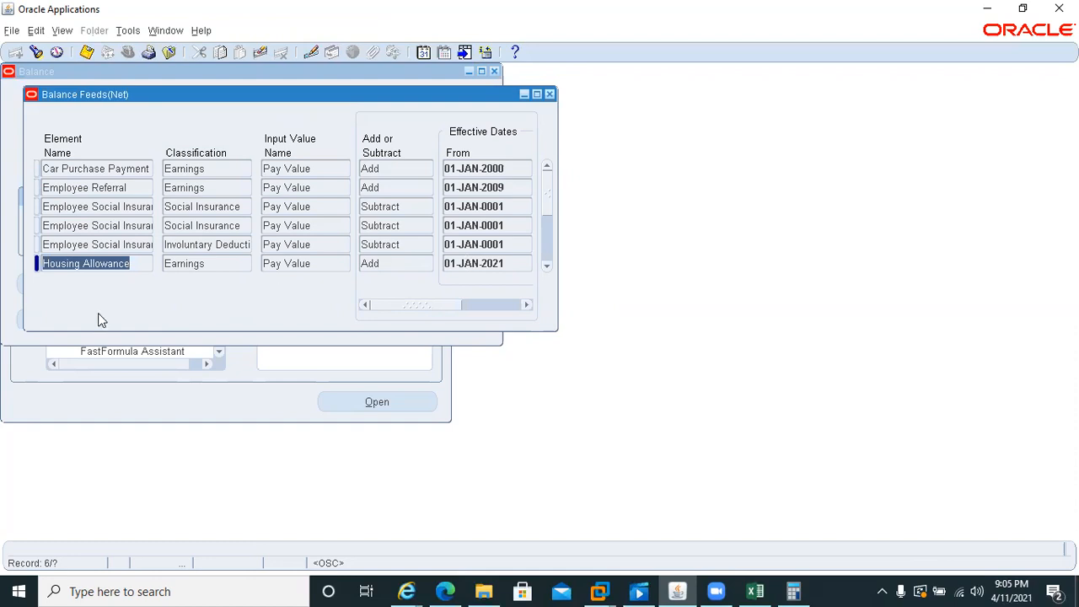
{"action": "left_click", "coordinate": [120, 171]}
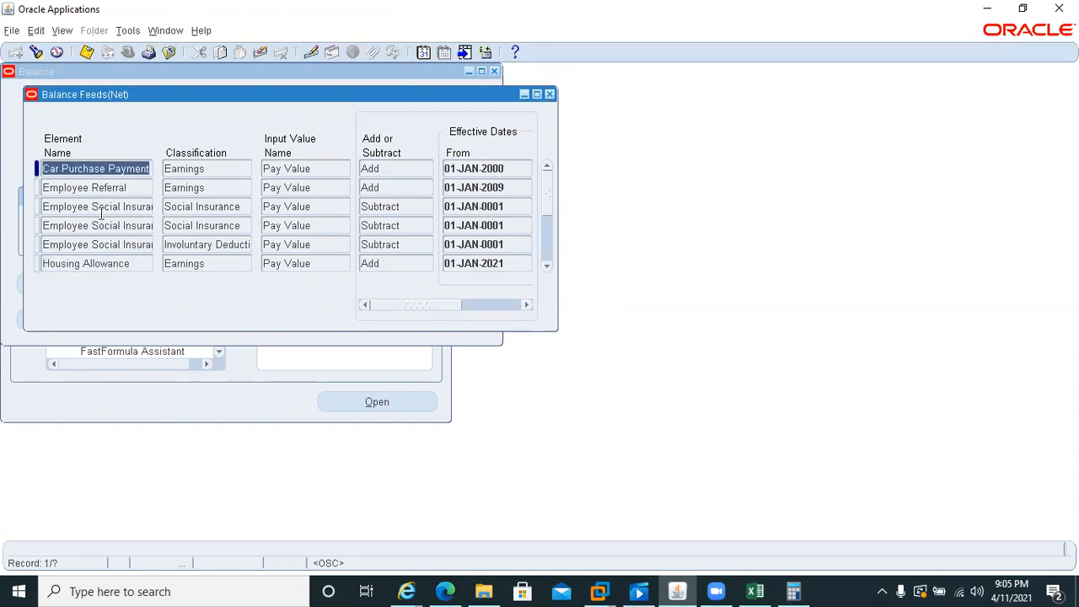
{"action": "key", "text": "Down"}
{"action": "key", "text": "Down"}
{"action": "key", "text": "Down"}
{"action": "key", "text": "Down"}
{"action": "key", "text": "Down"}
{"action": "key", "text": "Down"}
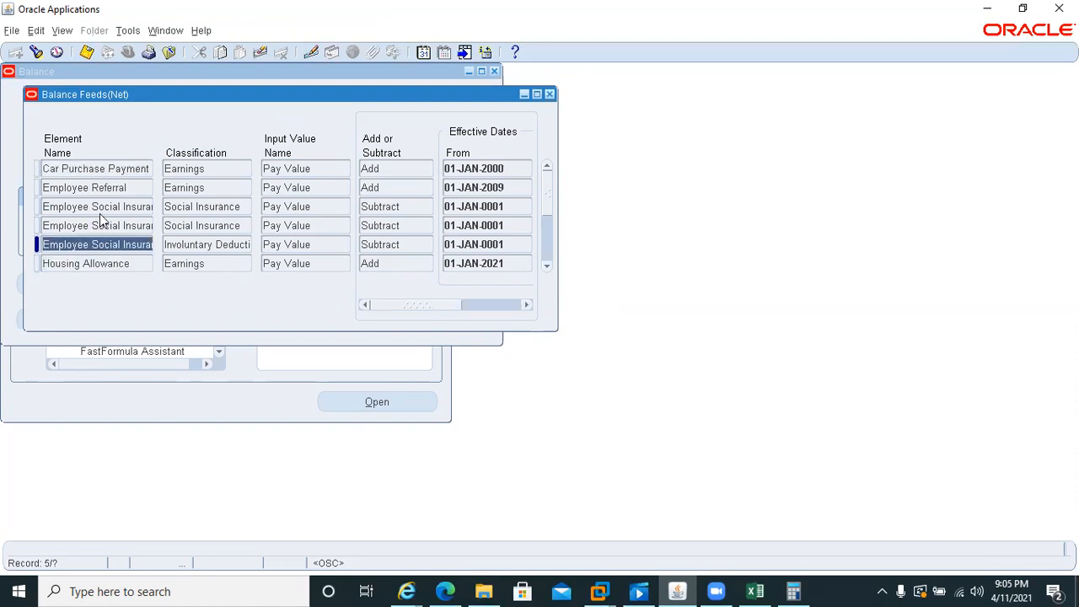
{"action": "key", "text": "Down"}
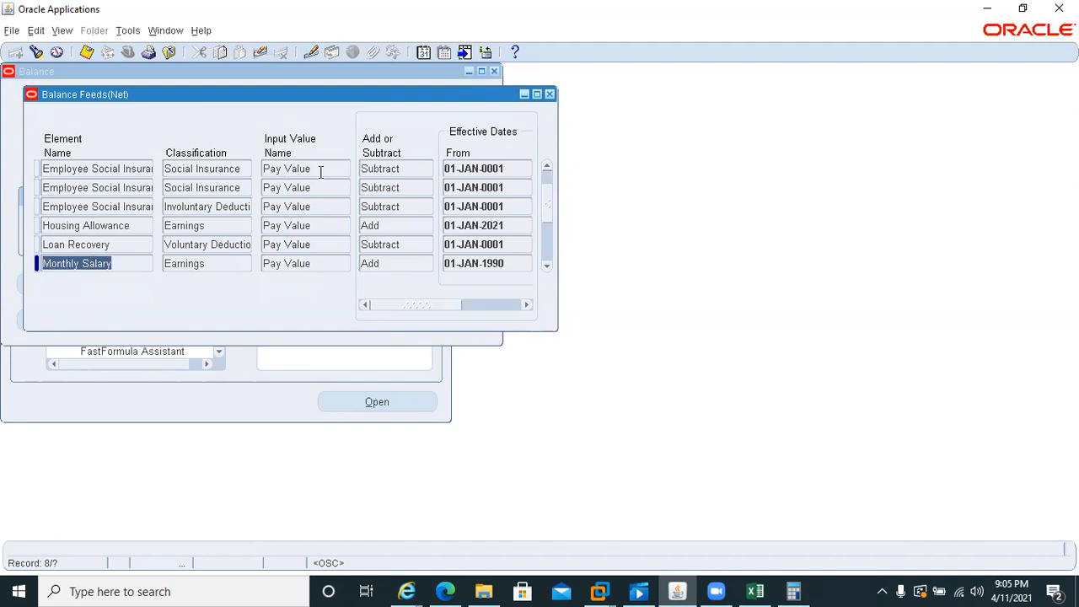
{"action": "key", "text": "Down"}
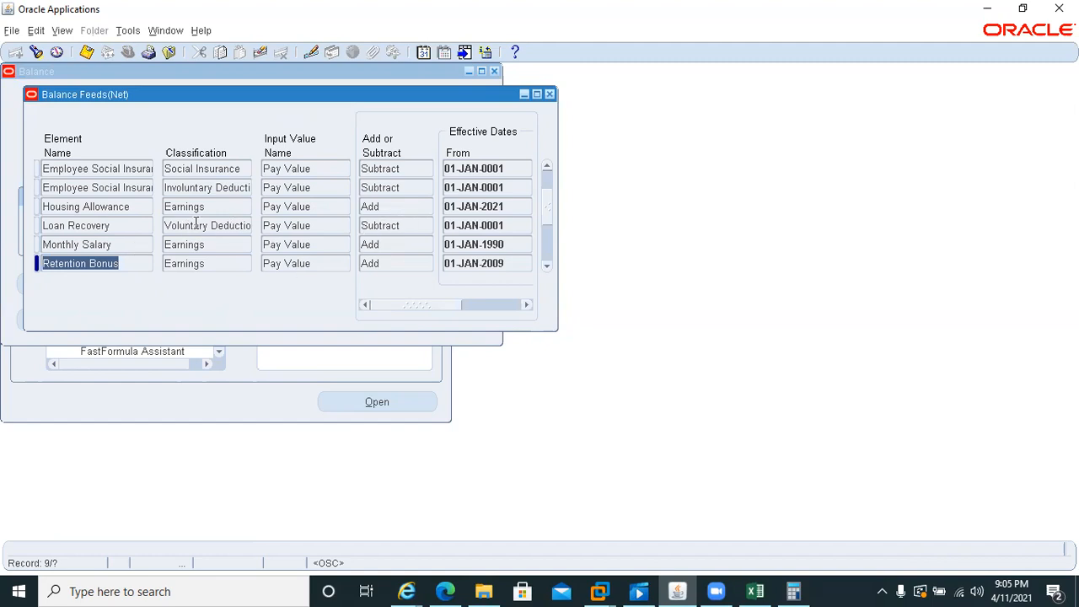
Step: Examine the remaining feeds of the Net balance through Transportation Allowance, then close the feeds window
{"action": "key", "text": "Down"}
{"action": "key", "text": "Down"}
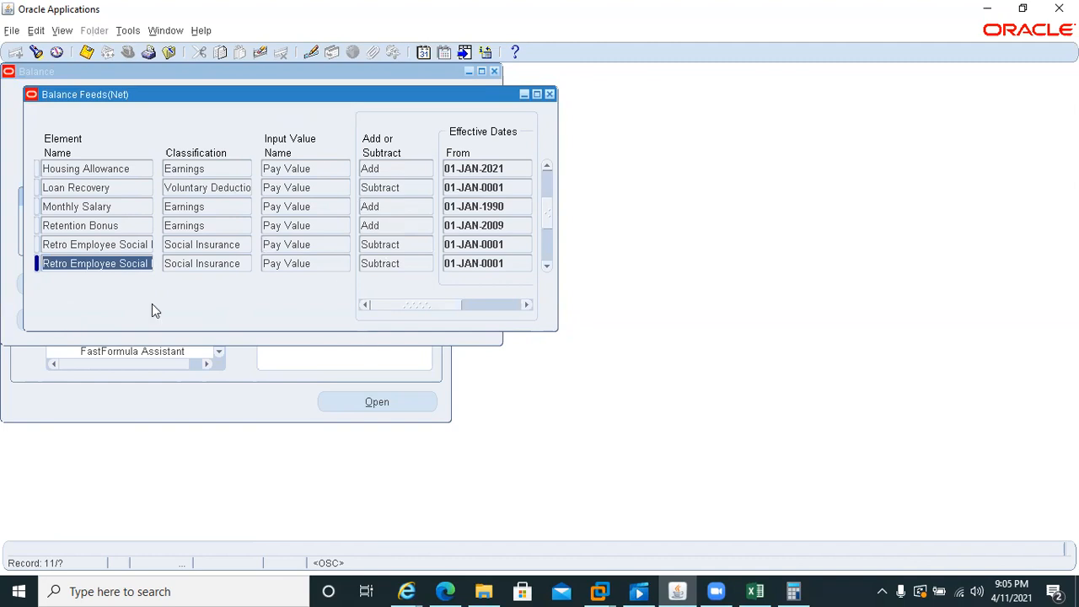
{"action": "key", "text": "Down"}
{"action": "key", "text": "Down"}
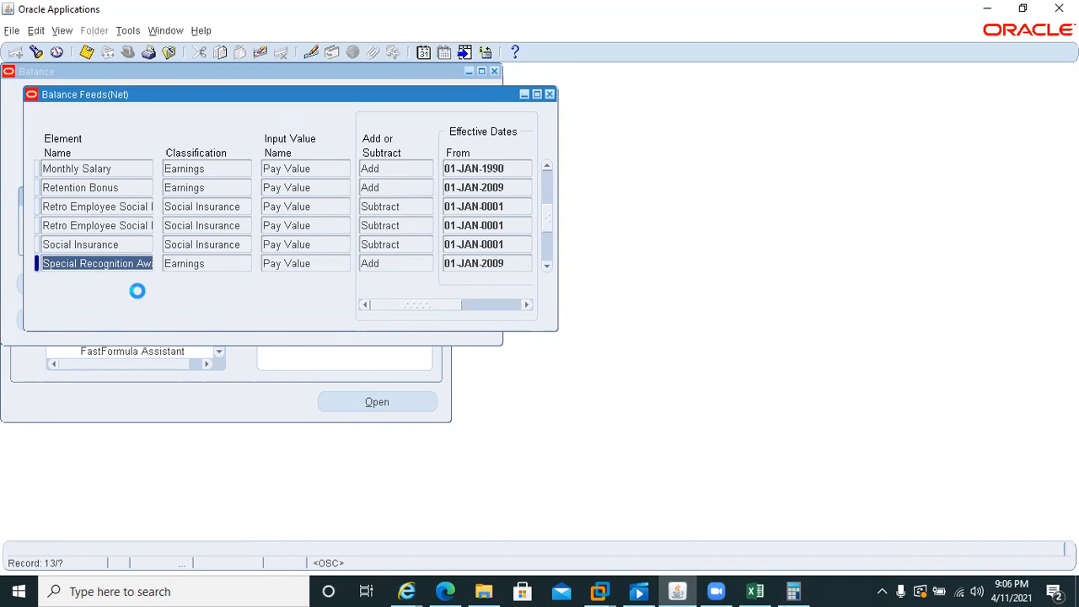
{"action": "key", "text": "Down"}
{"action": "key", "text": "Down"}
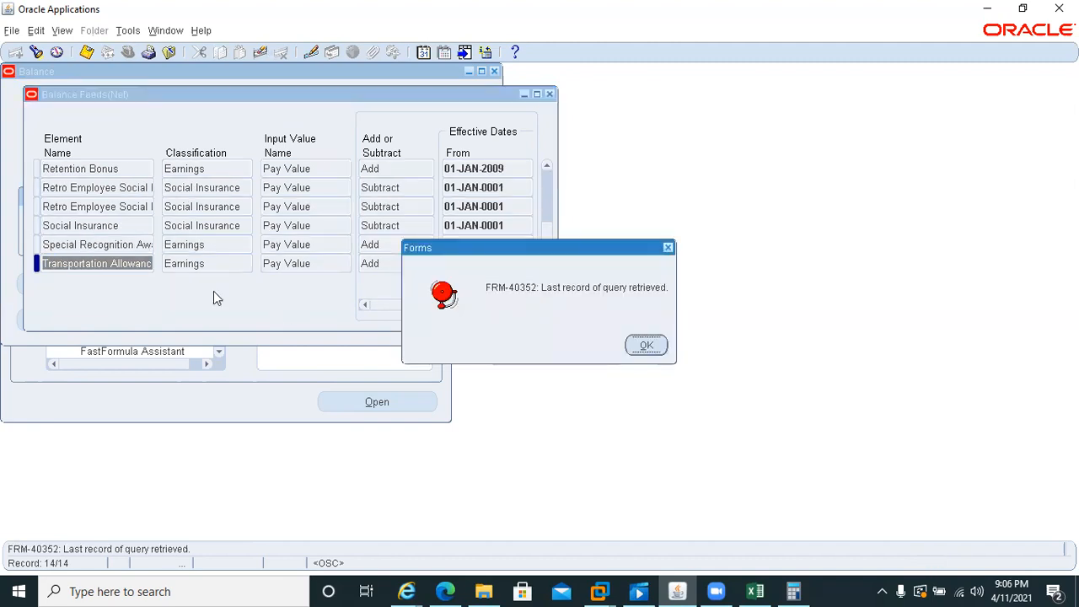
{"action": "left_click", "coordinate": [634, 346]}
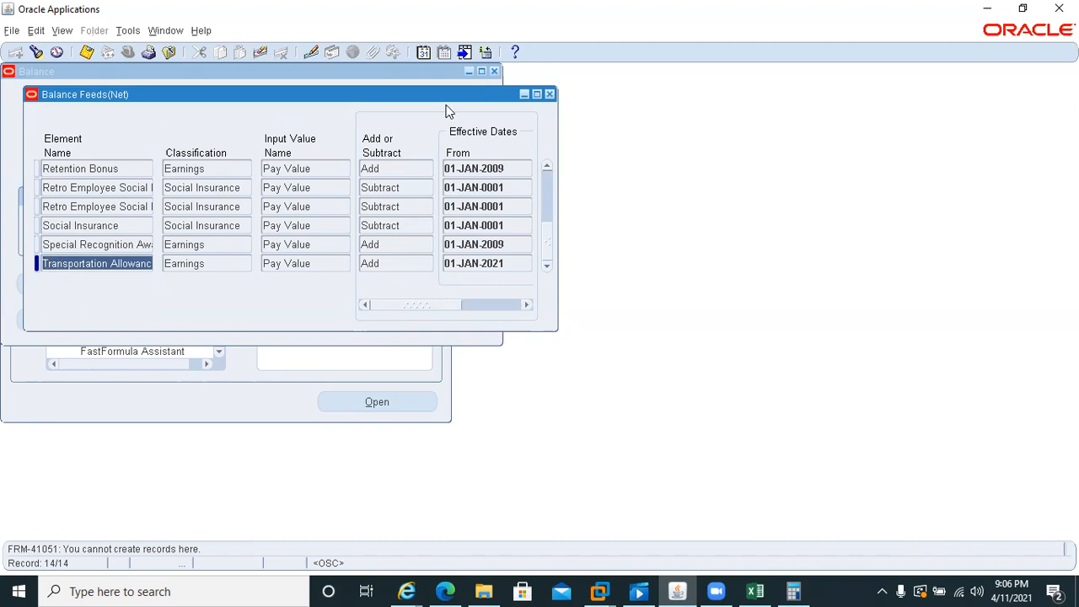
{"action": "left_click", "coordinate": [549, 94]}
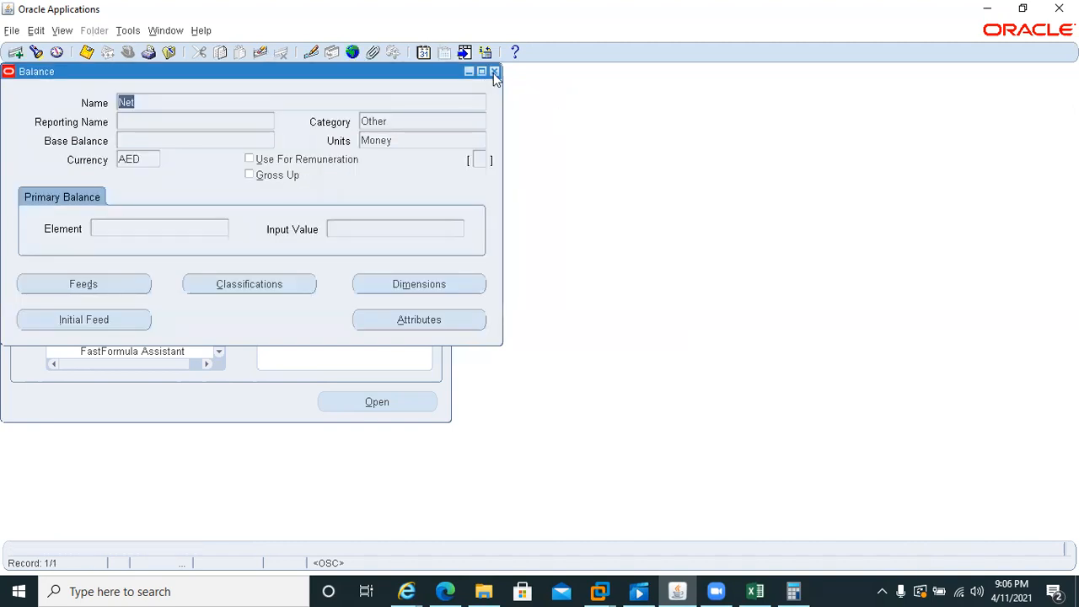
Step: Start a new balance record and set the effective date to 01-JAN-2021
{"action": "key", "text": "Down"}
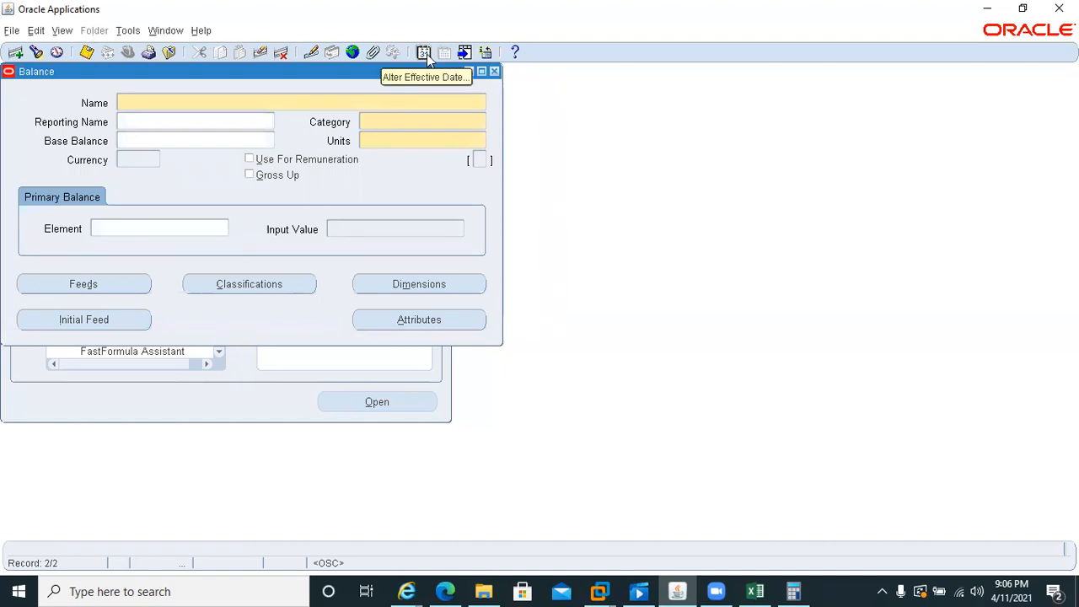
{"action": "left_click", "coordinate": [424, 53]}
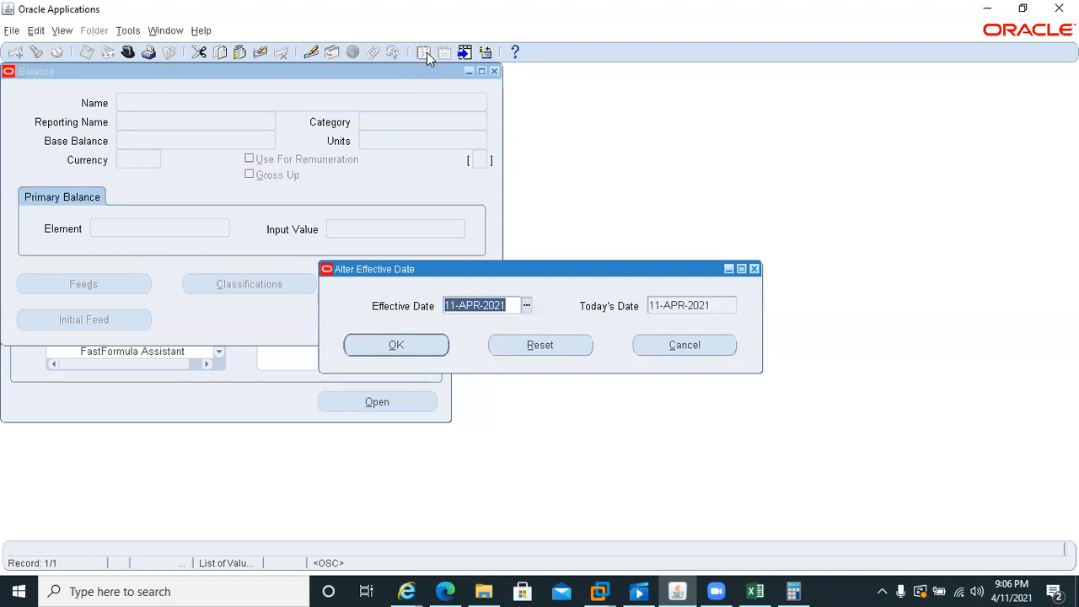
{"action": "type", "text": "01"}
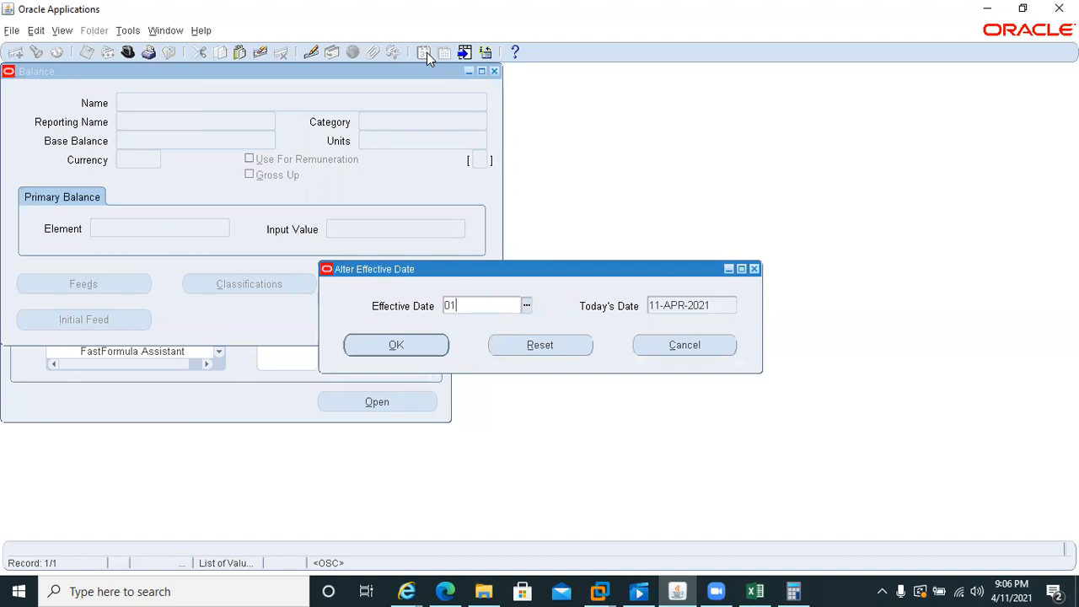
{"action": "type", "text": "JAN2021"}
{"action": "left_click", "coordinate": [370, 348]}
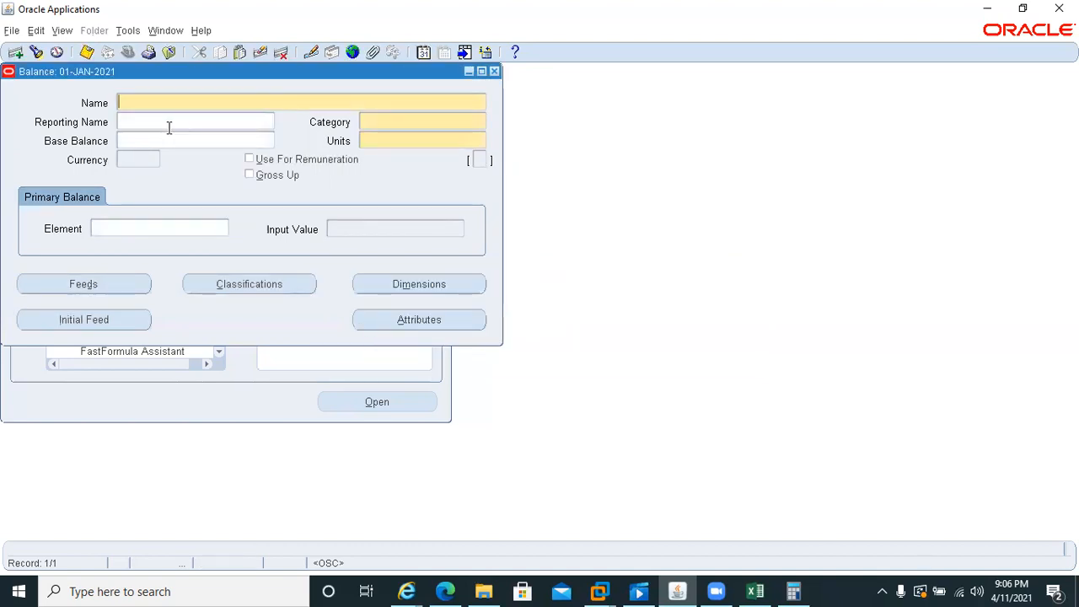
Step: Name the new balance Housing Allowance and assign it the category Other
{"action": "type", "text": "Housing AAlowance"}
{"action": "left_click", "coordinate": [164, 102]}
{"action": "type", "text": "l"}
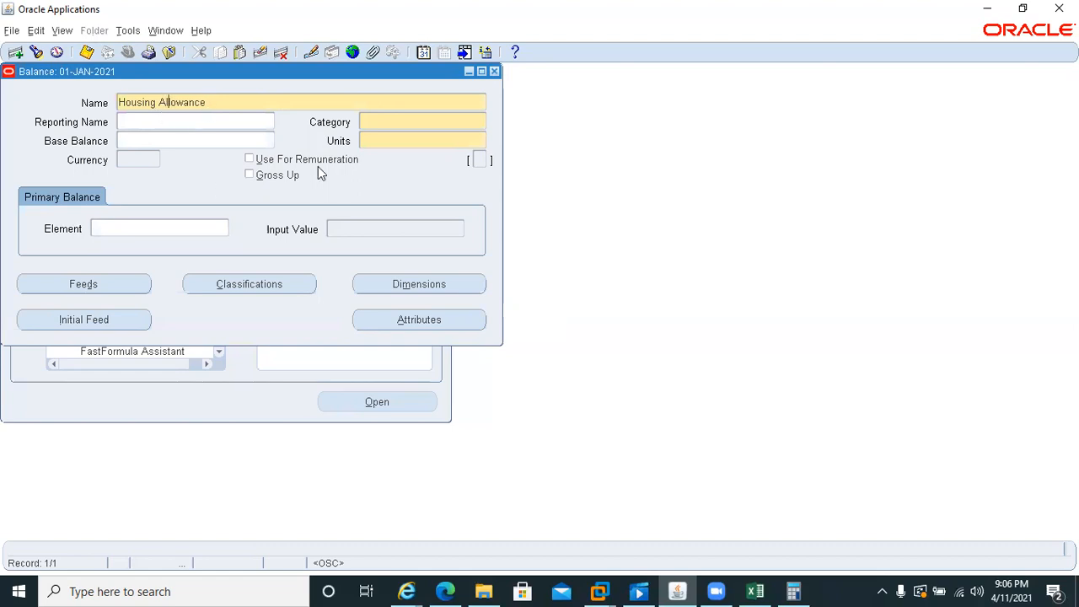
{"action": "left_click", "coordinate": [398, 120]}
{"action": "key", "text": "ctrl+l"}
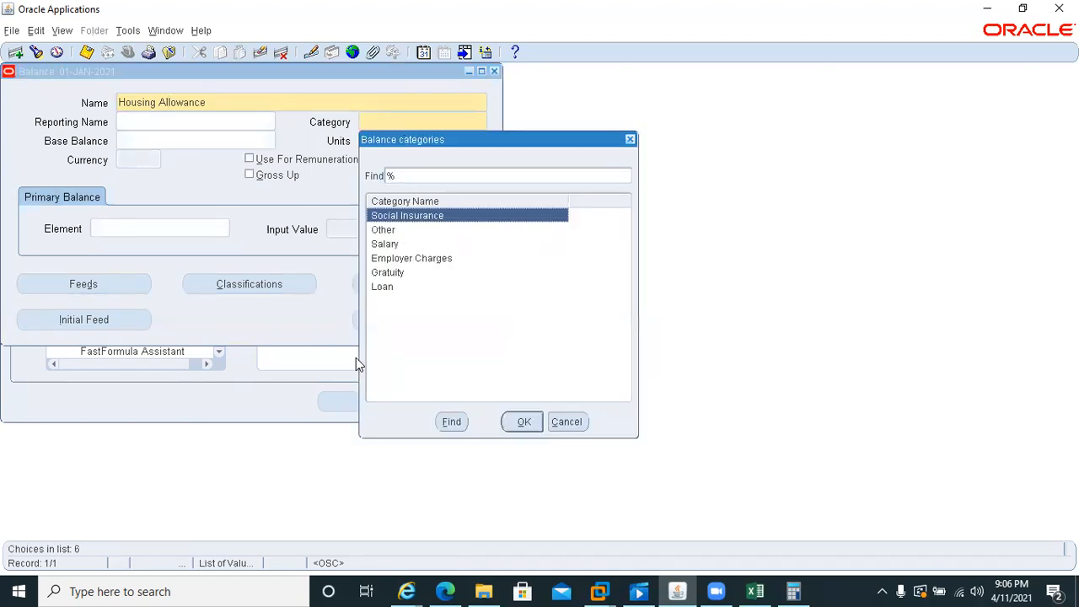
{"action": "left_click", "coordinate": [380, 231]}
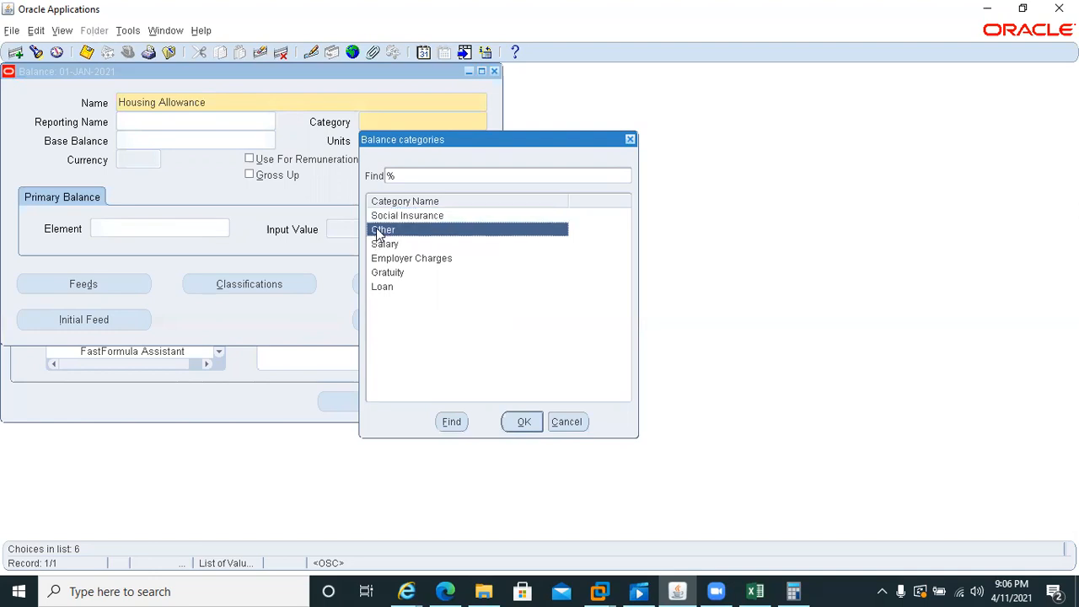
{"action": "double_click", "coordinate": [379, 231]}
Step: Set the Housing Allowance balance's units to Money with currency AED and save the balance
{"action": "double_click", "coordinate": [389, 139]}
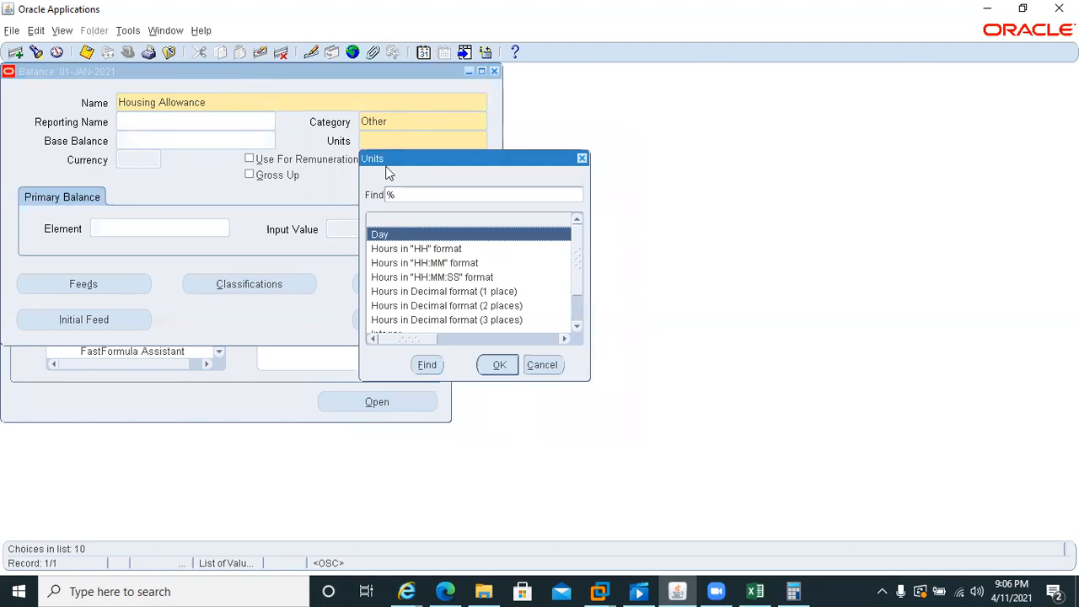
{"action": "scroll", "coordinate": [564, 303], "scroll_direction": "down", "scroll_amount": 1}
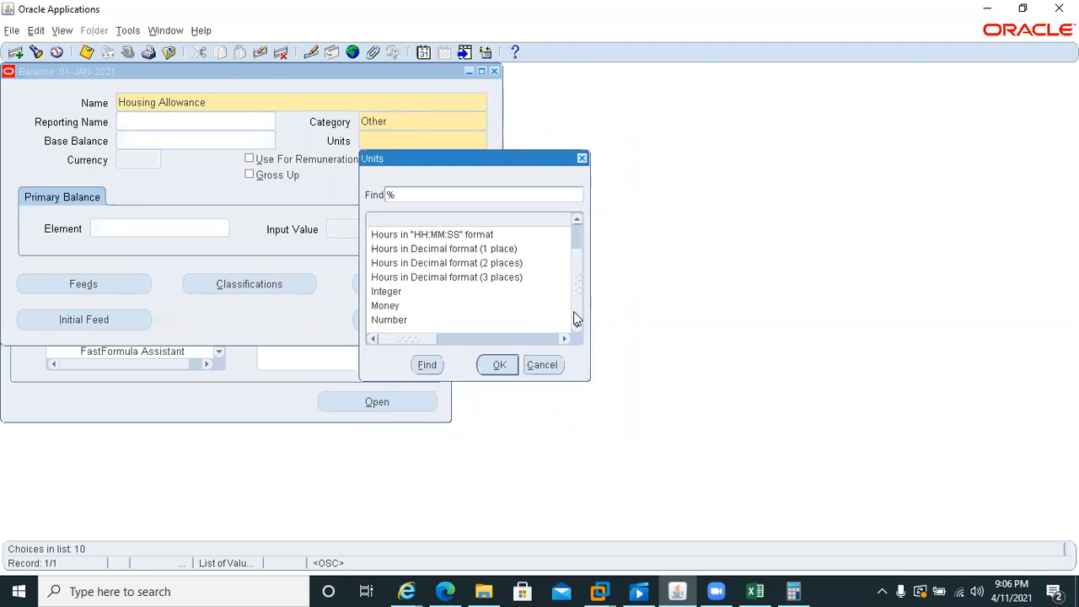
{"action": "double_click", "coordinate": [386, 307]}
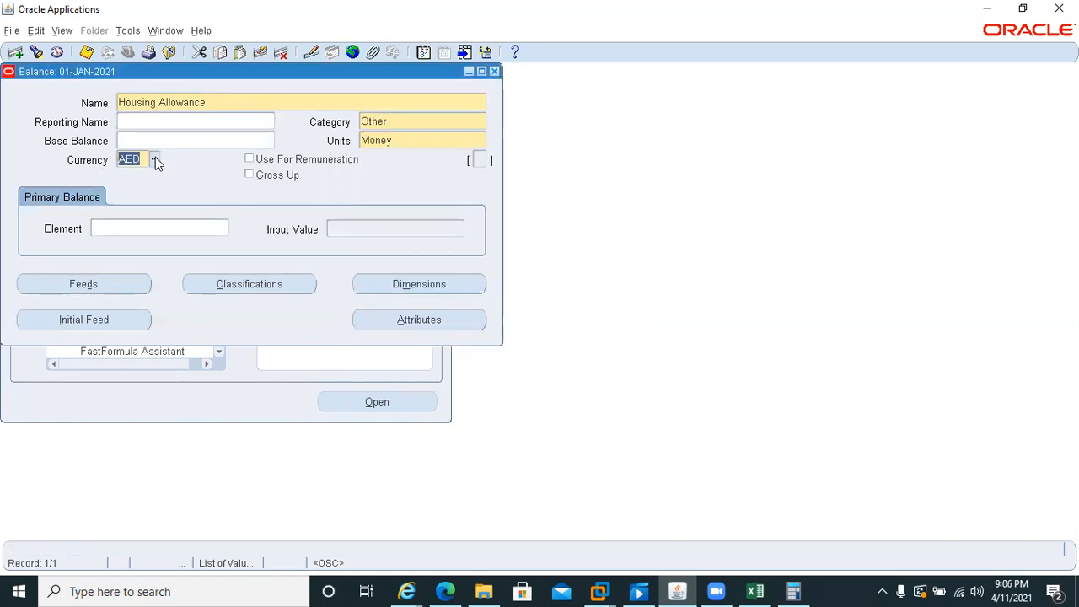
{"action": "key", "text": "ctrl+s"}
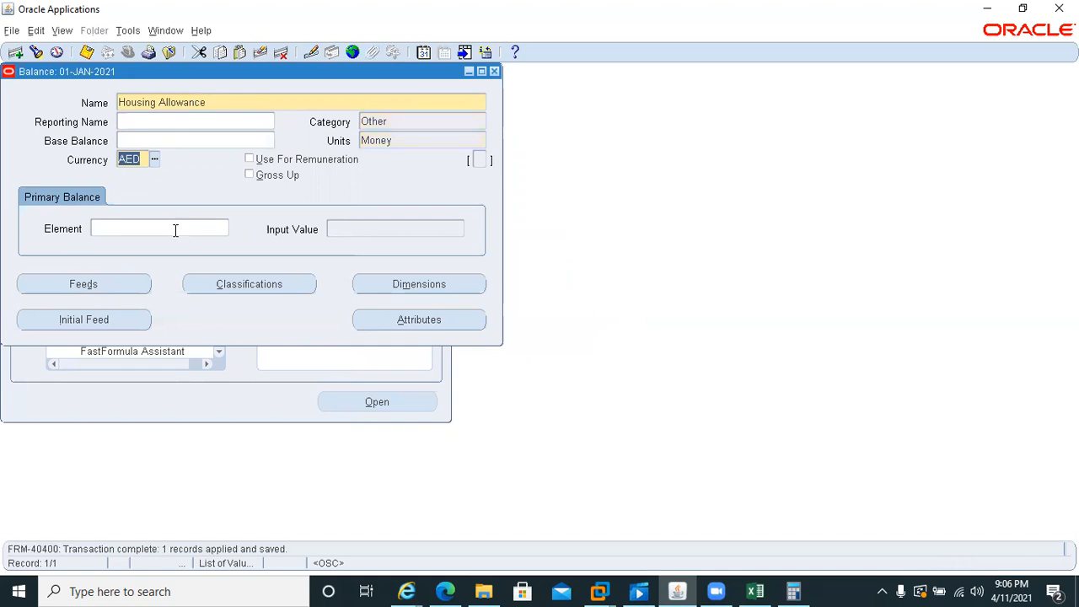
Step: Add a feed to the Housing Allowance balance from the Housing Allowance element's Pay Value input
{"action": "left_click", "coordinate": [106, 291]}
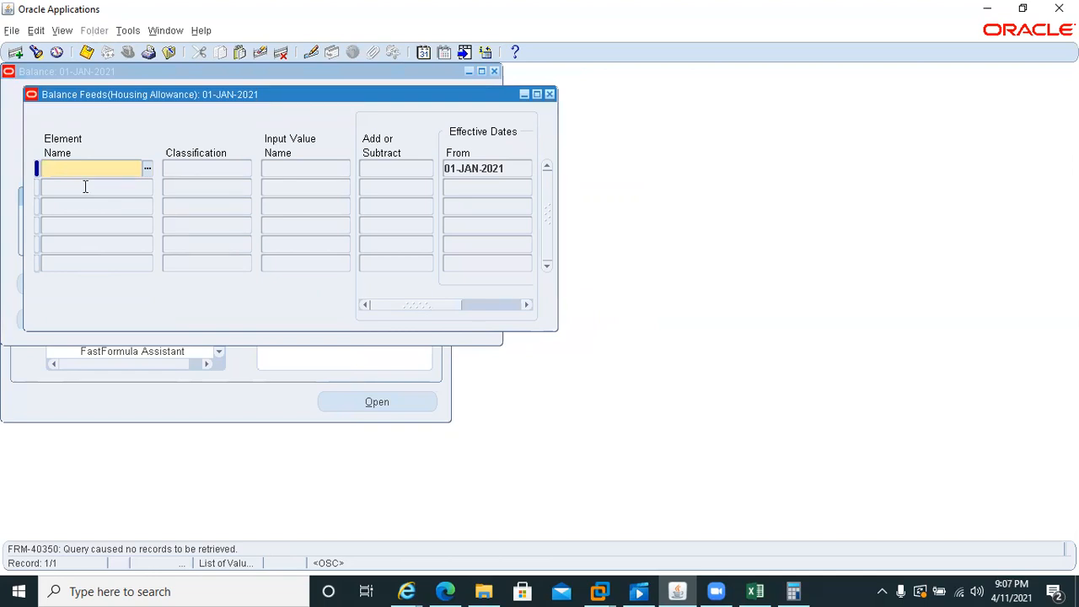
{"action": "type", "text": "Hou"}
{"action": "key", "text": "Tab"}
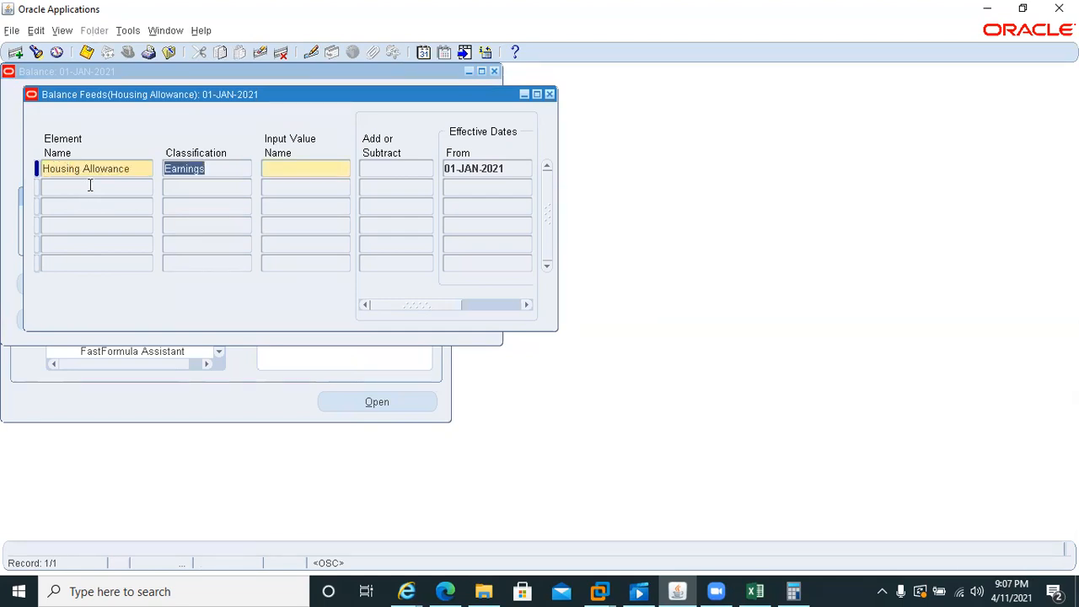
{"action": "left_click", "coordinate": [311, 170]}
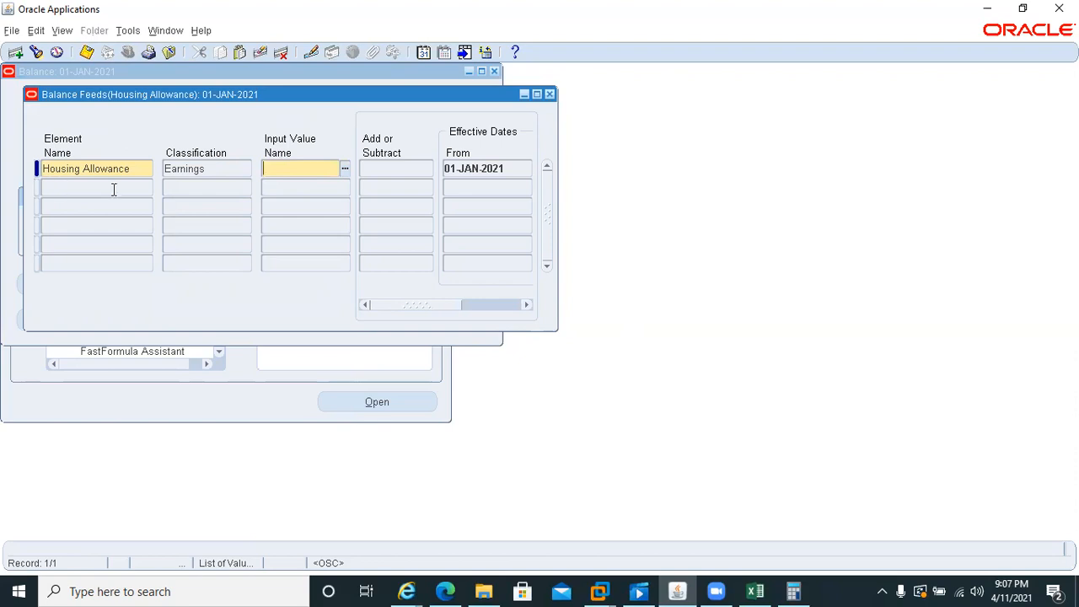
{"action": "key", "text": "ctrl+l"}
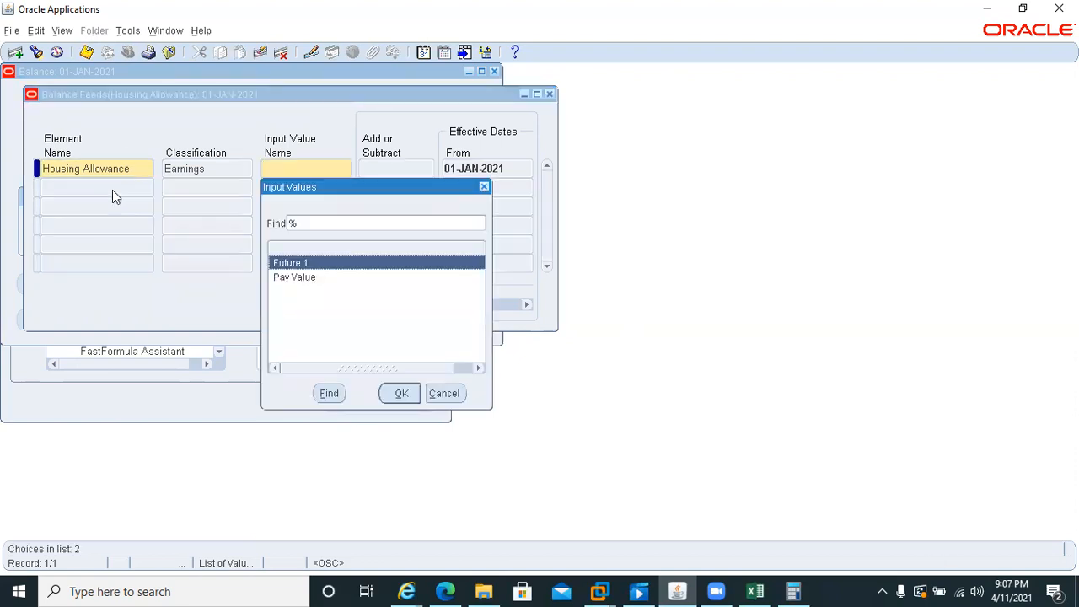
{"action": "left_click", "coordinate": [284, 281]}
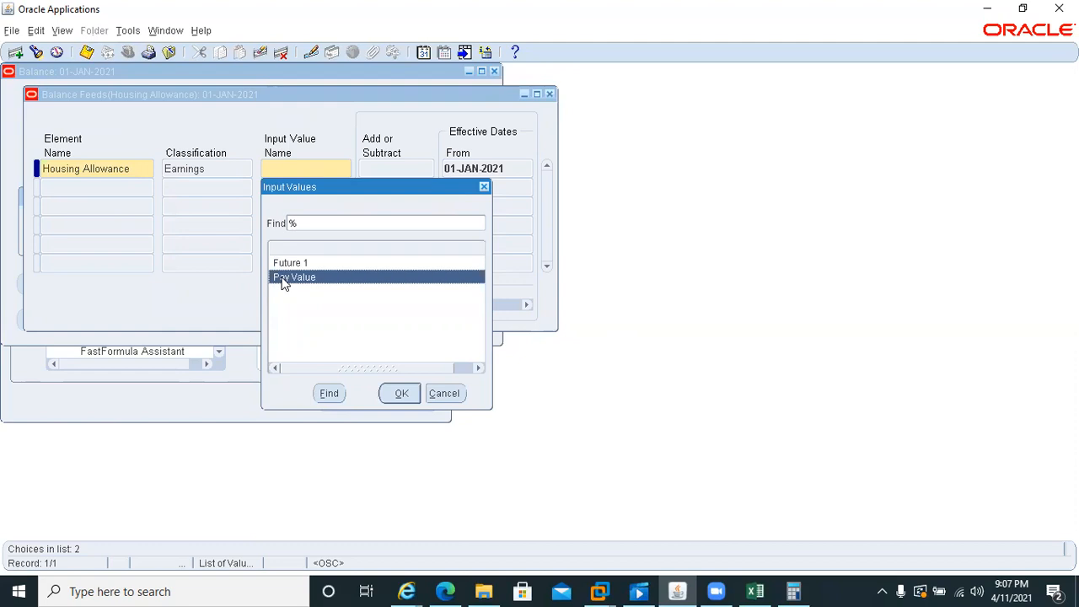
{"action": "double_click", "coordinate": [284, 281]}
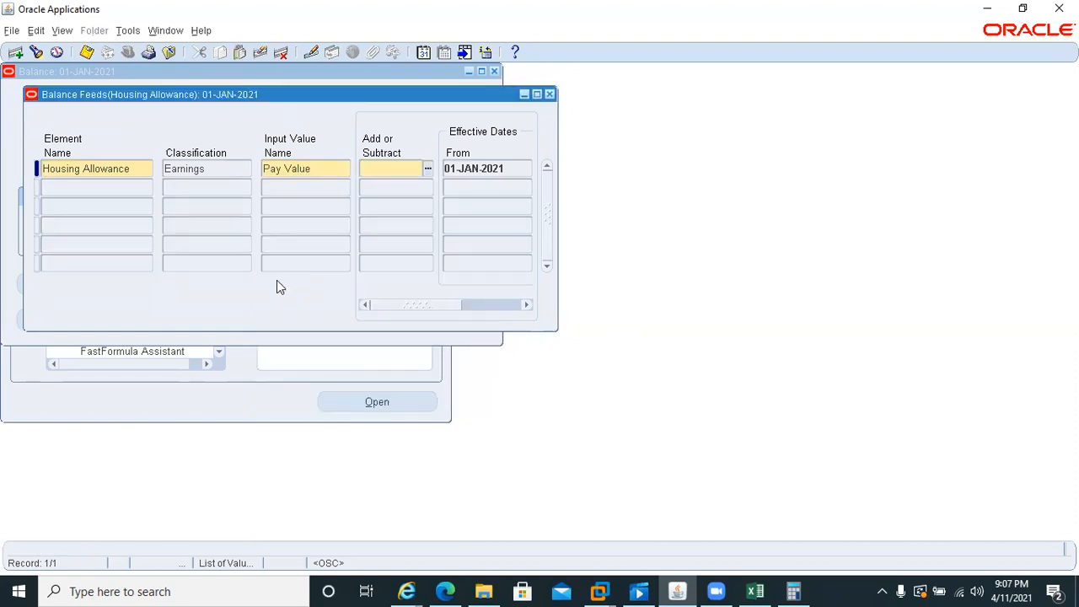
Step: Set the Housing Allowance feed to Add, save it accepting the effect on existing balances, and close the feeds window
{"action": "type", "text": "ad"}
{"action": "key", "text": "Tab"}
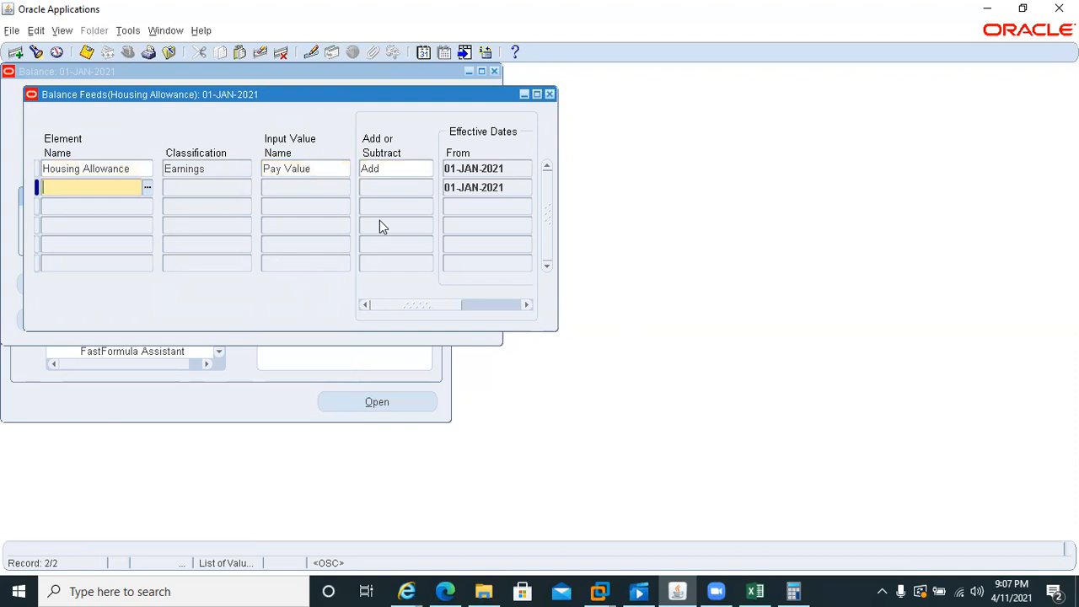
{"action": "key", "text": "ctrl+s"}
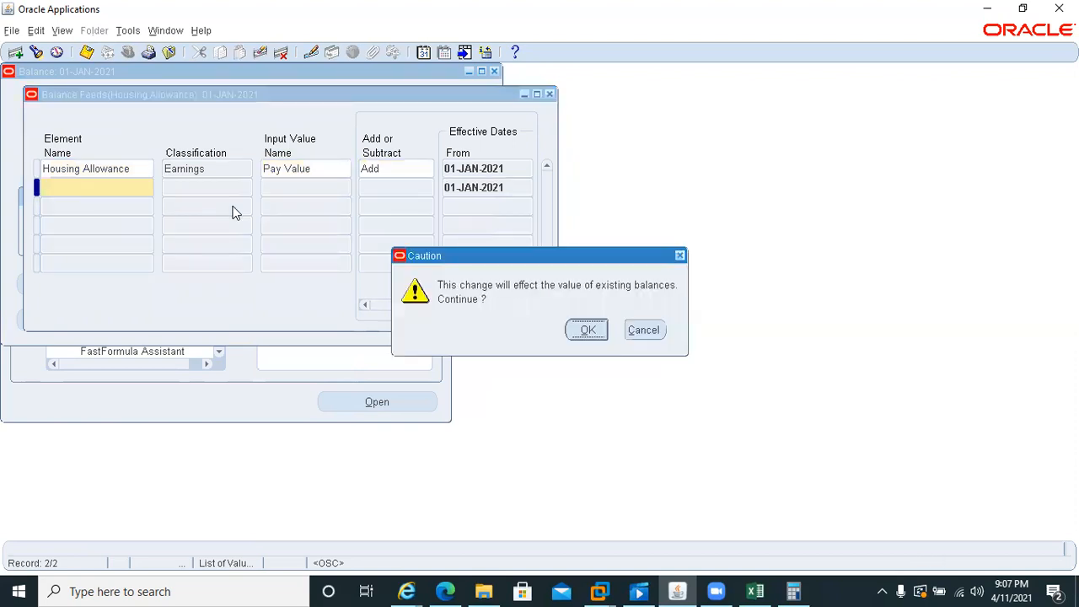
{"action": "left_click", "coordinate": [588, 328]}
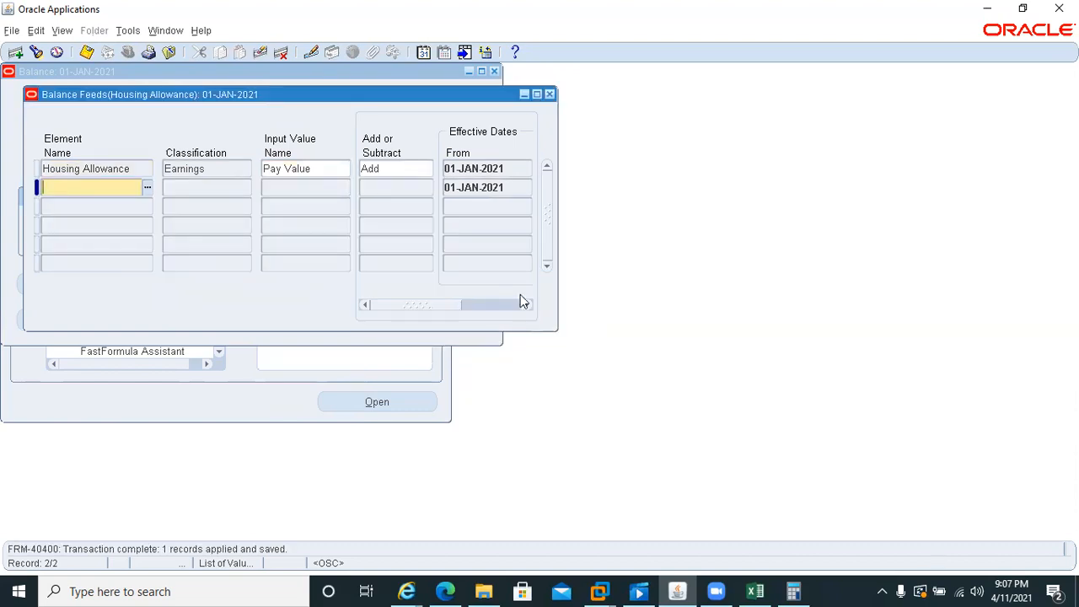
{"action": "left_click", "coordinate": [550, 93]}
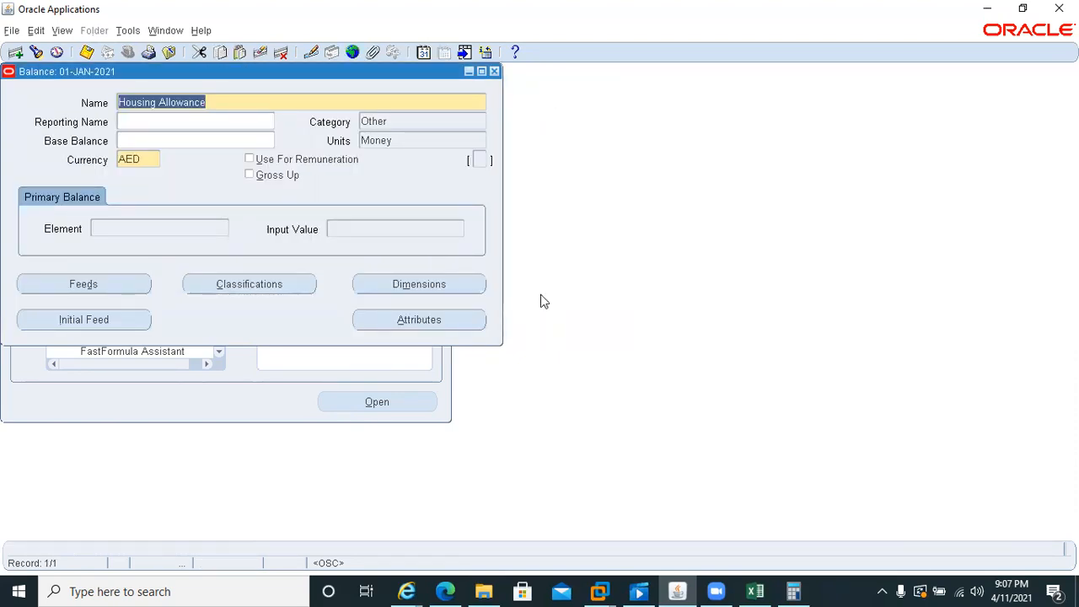
Step: Open the Housing Allowance balance's dimensions and add the Assignment Run dimension
{"action": "left_click", "coordinate": [376, 287]}
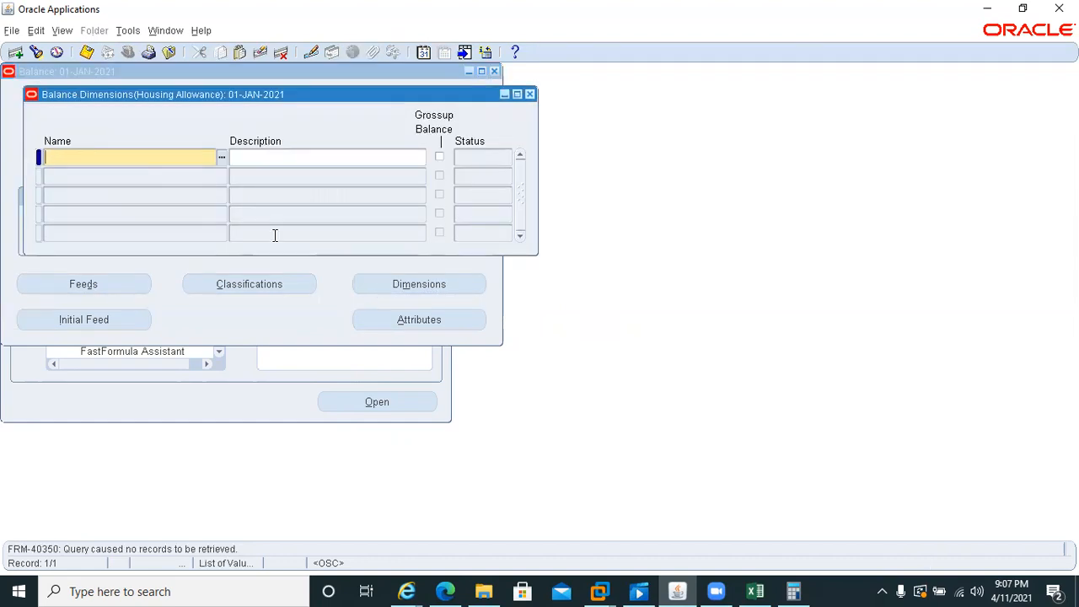
{"action": "type", "text": "assign"}
{"action": "key", "text": "Tab"}
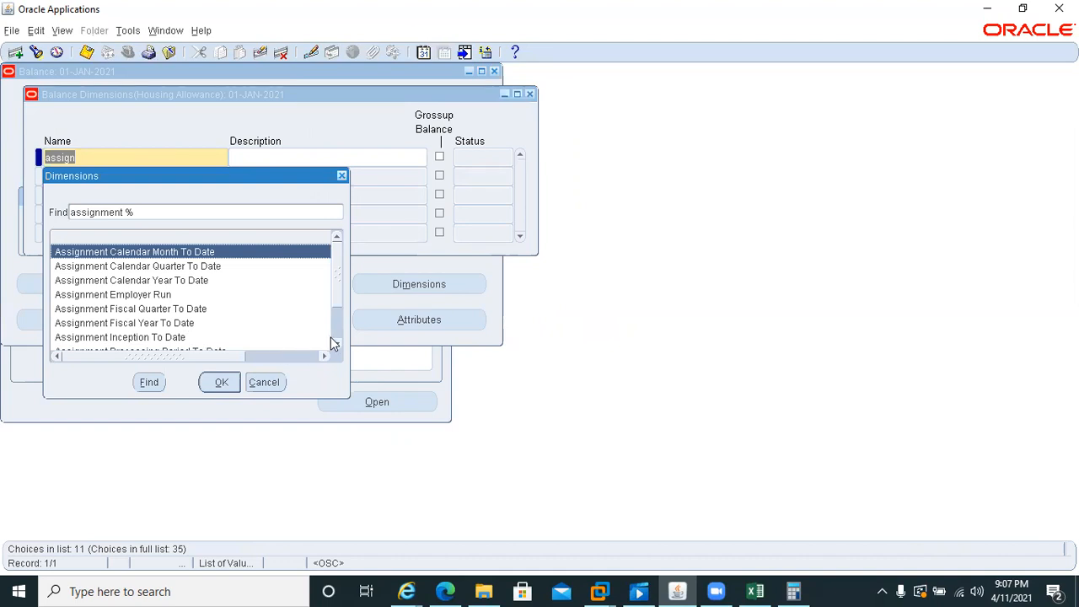
{"action": "scroll", "coordinate": [333, 344], "scroll_direction": "down", "scroll_amount": 3}
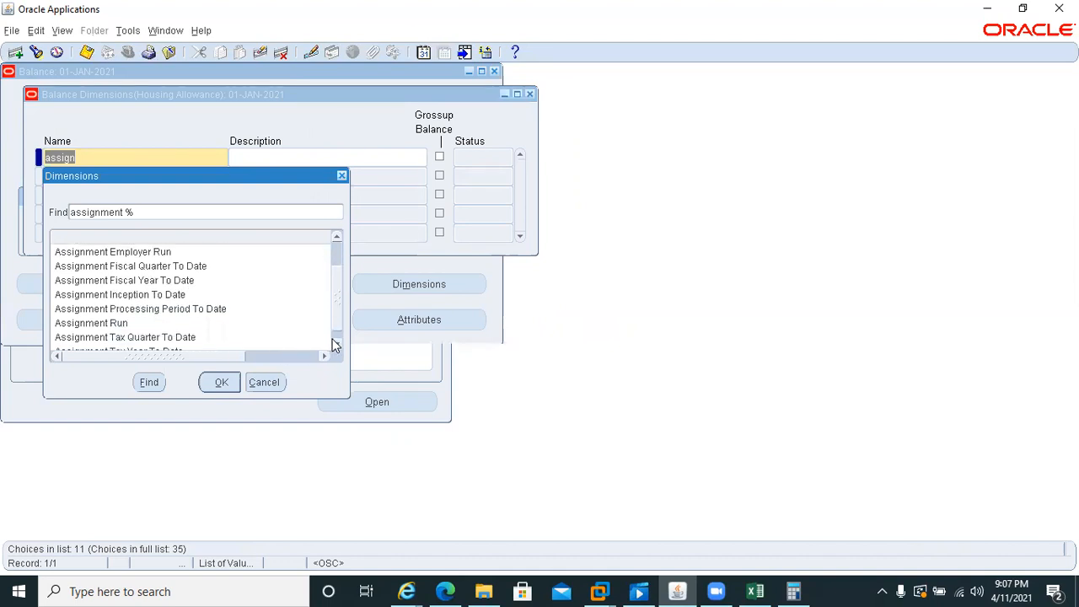
{"action": "double_click", "coordinate": [103, 323]}
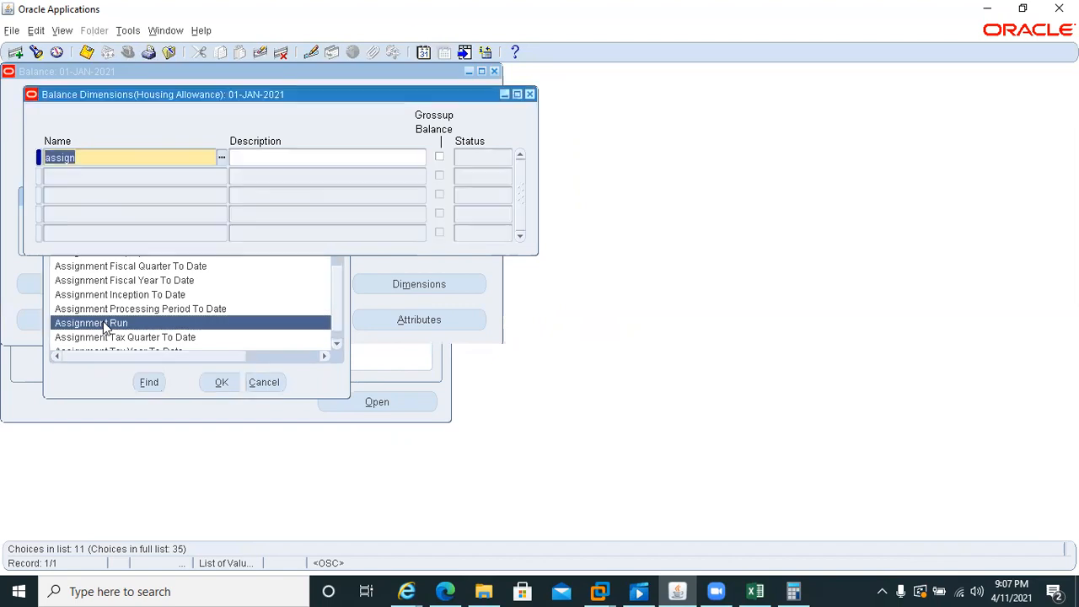
Step: Add the Assignment Calendar Year To Date dimension on the second row, save the dimensions and close their window
{"action": "left_click", "coordinate": [90, 174]}
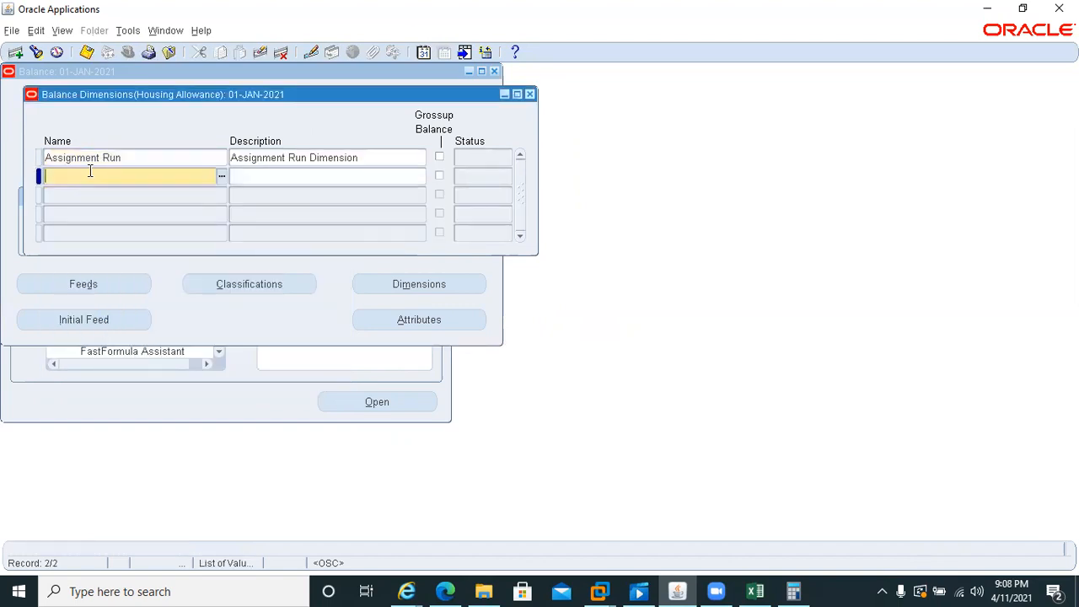
{"action": "type", "text": "assi"}
{"action": "key", "text": "Tab"}
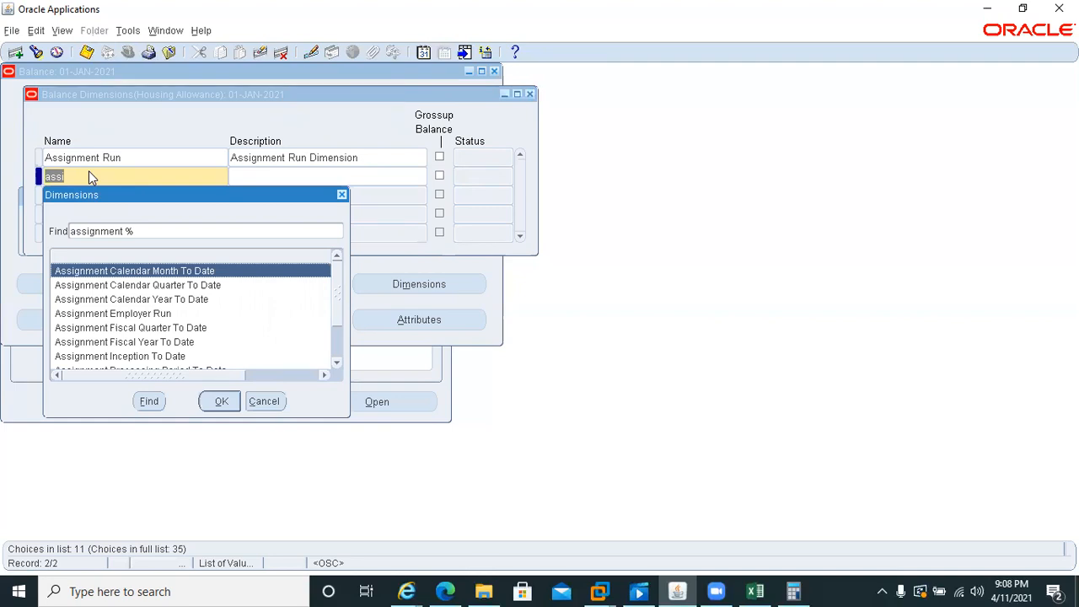
{"action": "double_click", "coordinate": [90, 299]}
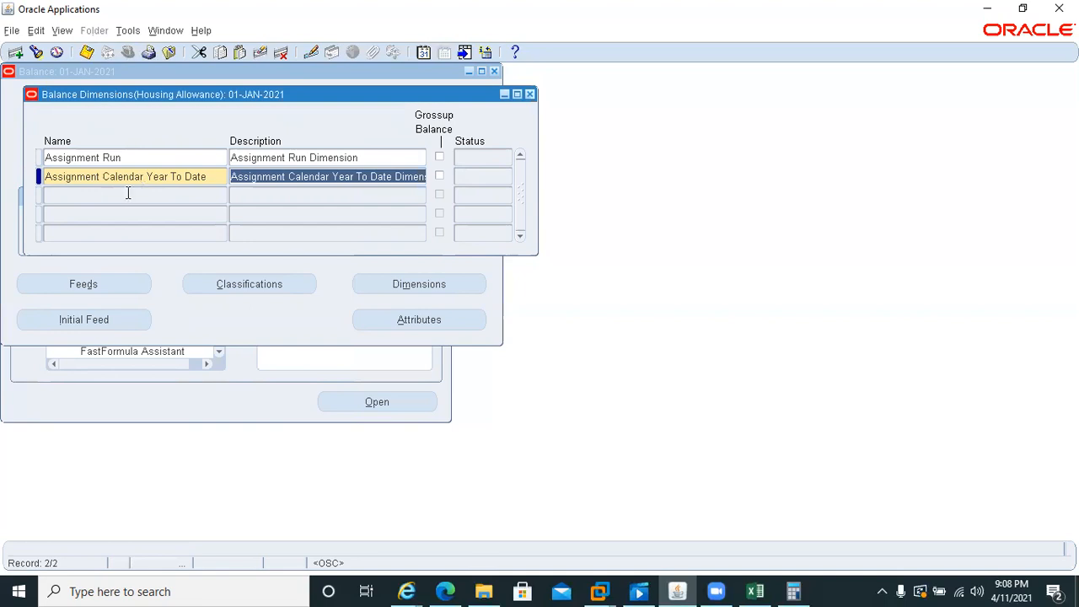
{"action": "key", "text": "ctrl+s"}
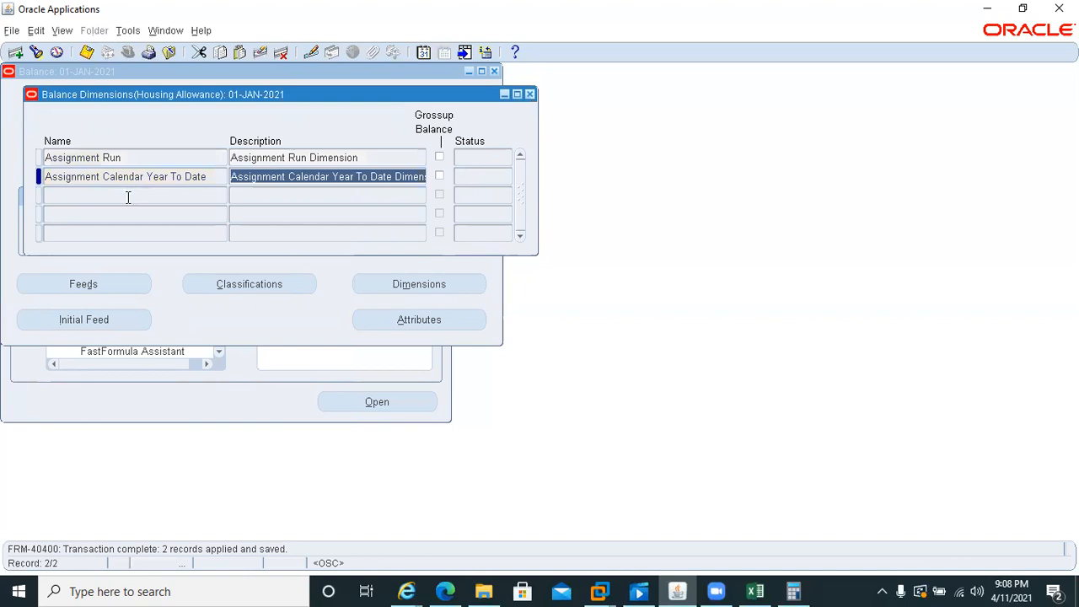
{"action": "left_click", "coordinate": [529, 94]}
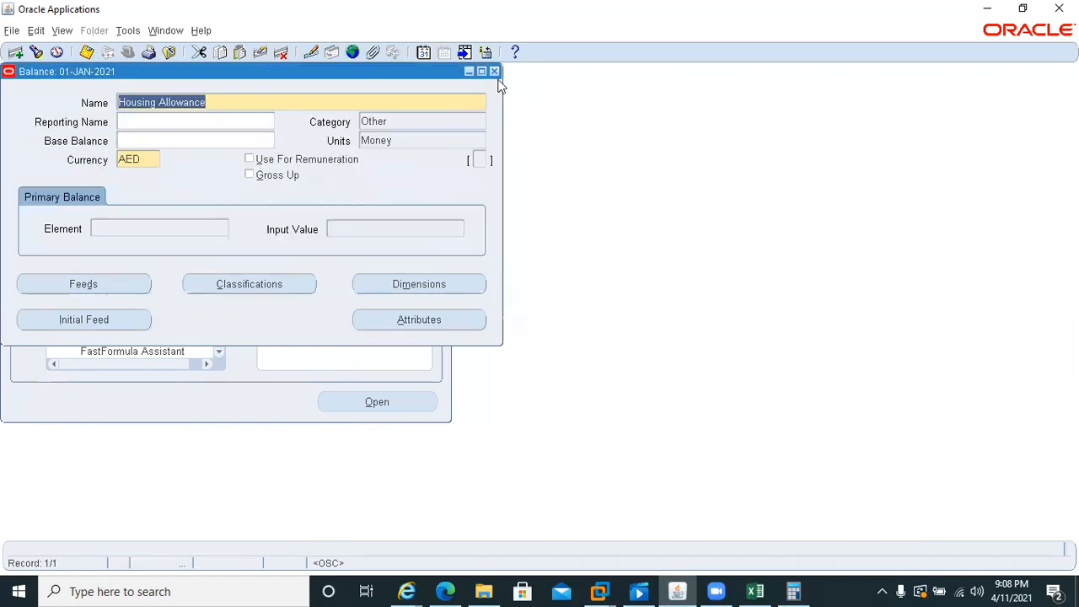
Step: Close the Housing Allowance balance window and add the FastPath QuickPay function to the Top Ten List
{"action": "left_click", "coordinate": [495, 72]}
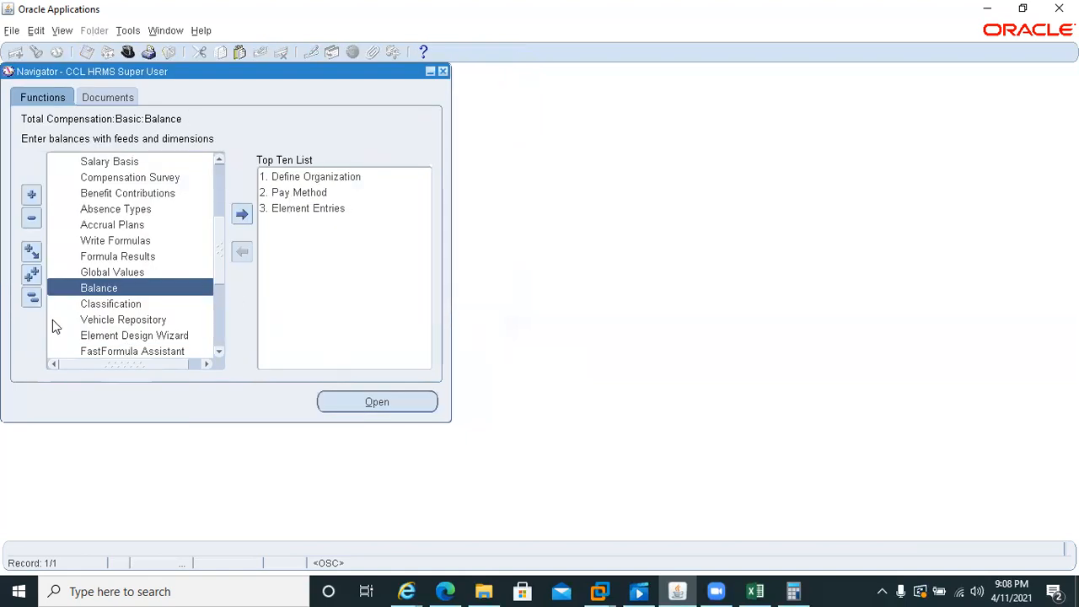
{"action": "left_click", "coordinate": [30, 217]}
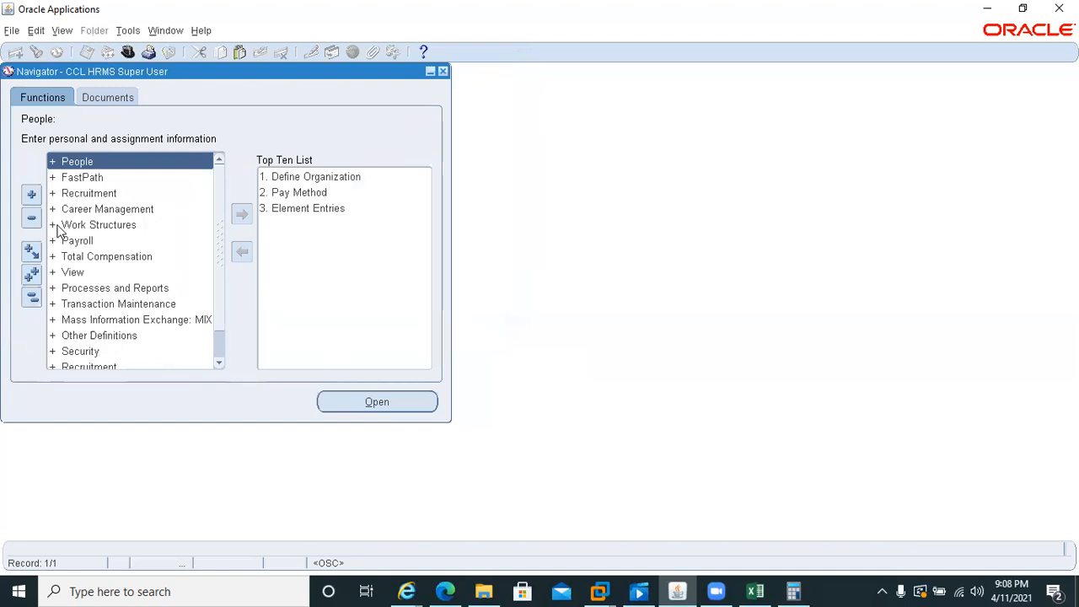
{"action": "left_click", "coordinate": [53, 178]}
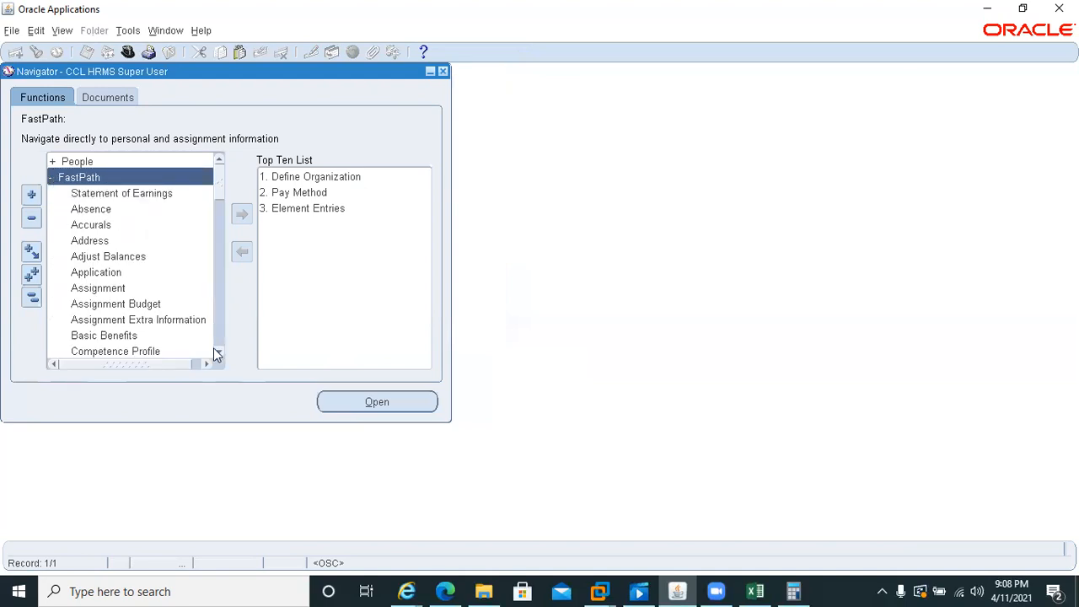
{"action": "scroll", "coordinate": [218, 337], "scroll_direction": "down", "scroll_amount": 4}
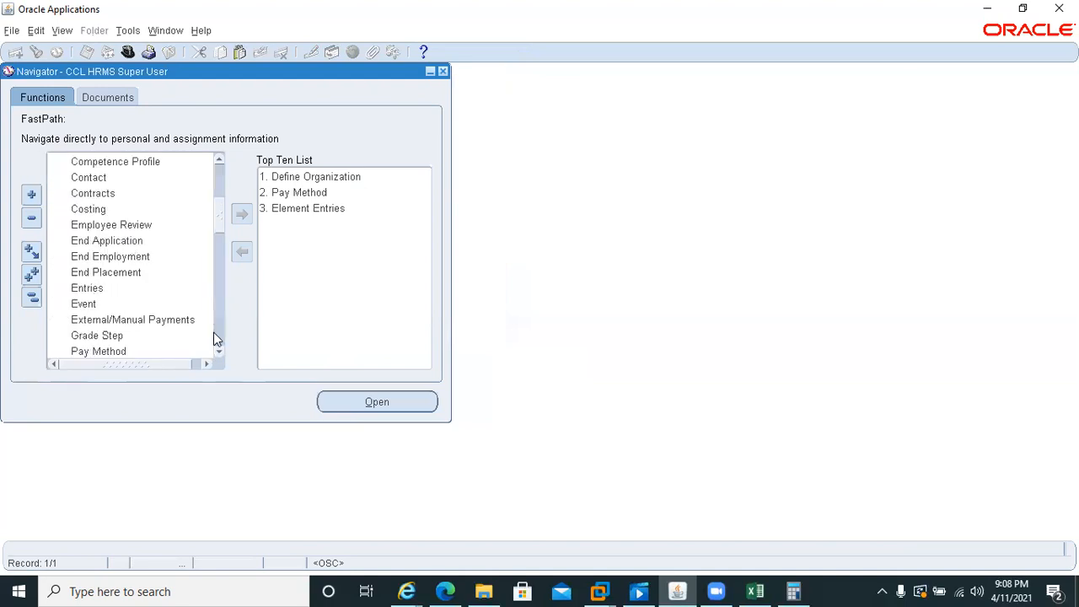
{"action": "scroll", "coordinate": [214, 337], "scroll_direction": "down", "scroll_amount": 4}
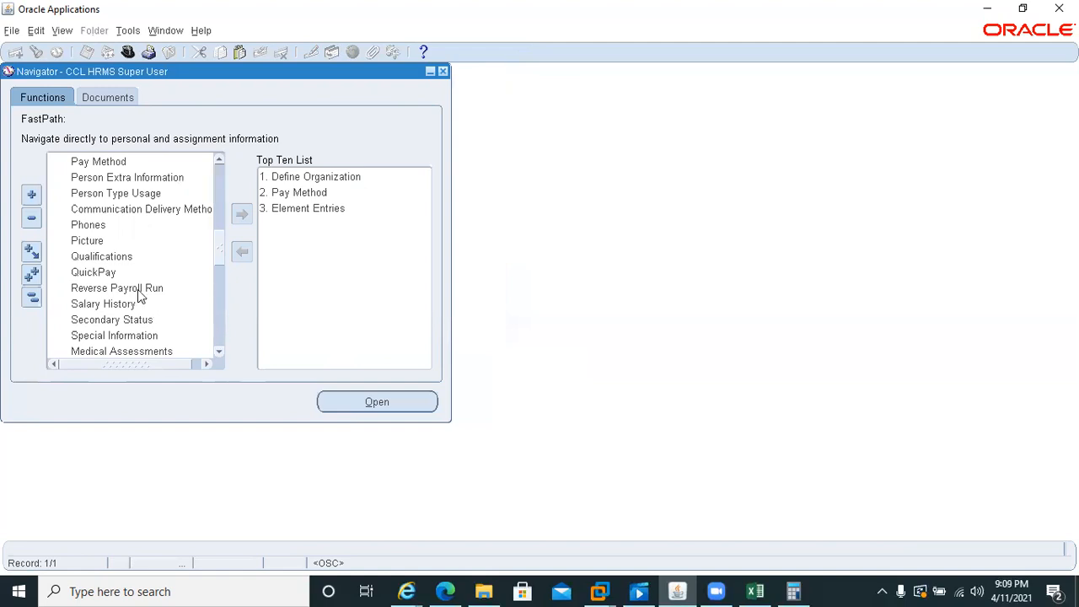
{"action": "left_click", "coordinate": [169, 271]}
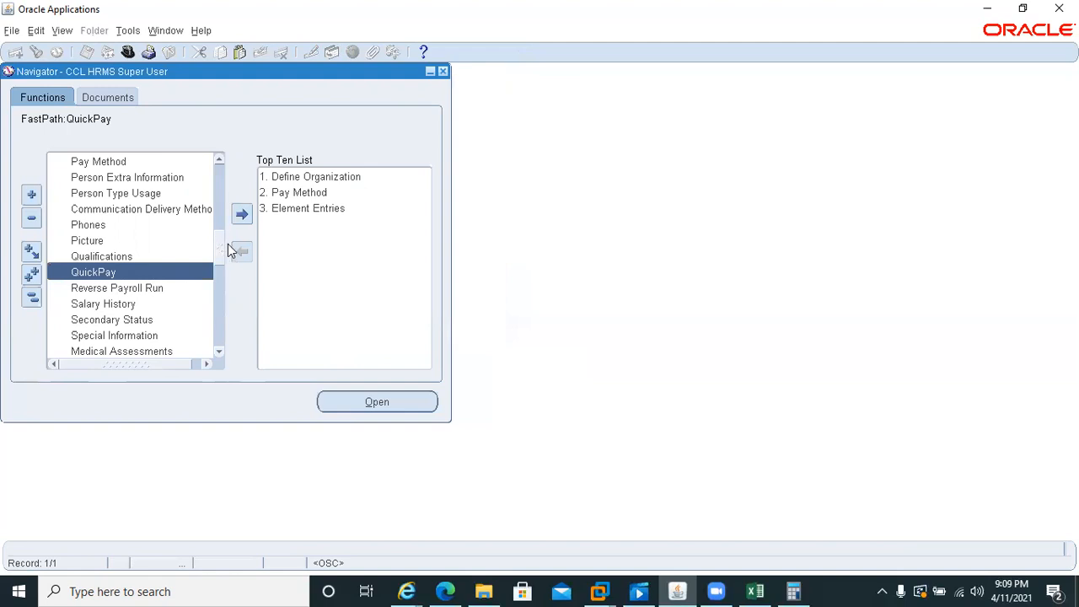
{"action": "left_click", "coordinate": [242, 214]}
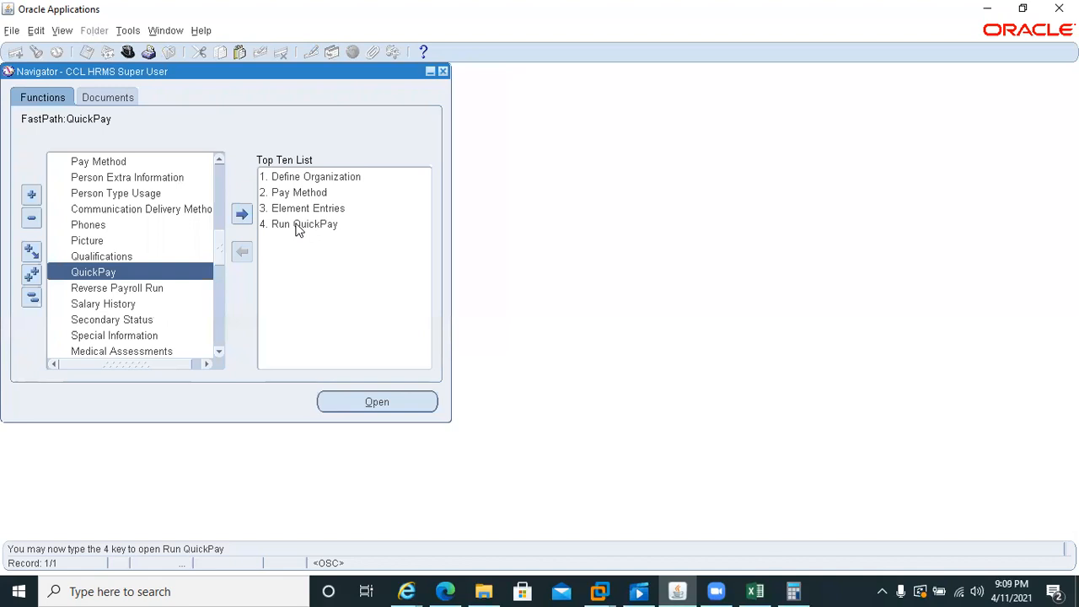
Step: Open Run QuickPay and find the employee by entering the employee number
{"action": "double_click", "coordinate": [297, 225]}
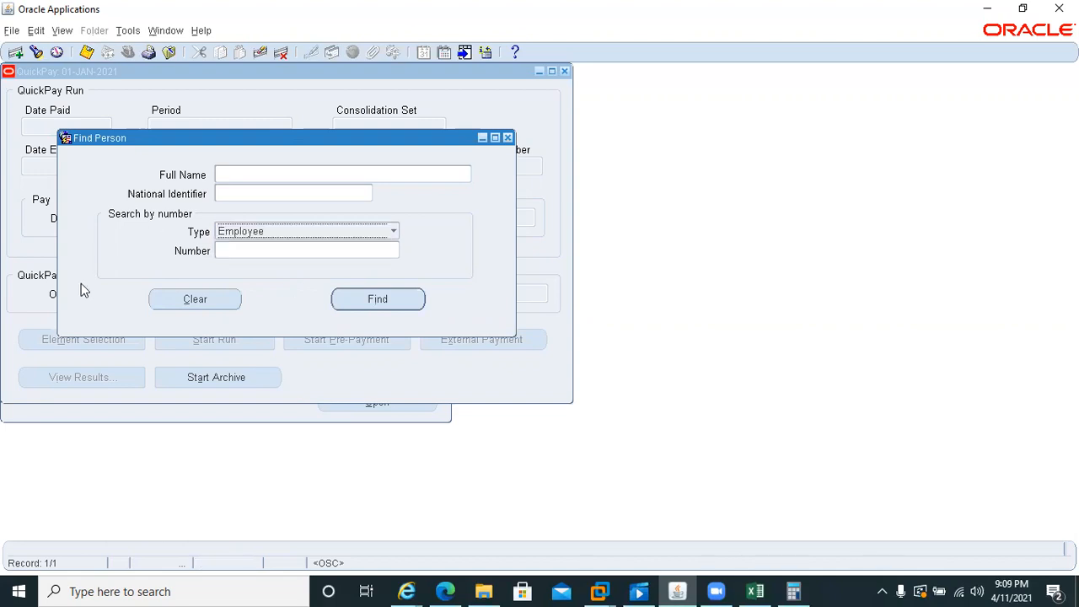
{"action": "left_click", "coordinate": [322, 245]}
{"action": "type", "text": "60"}
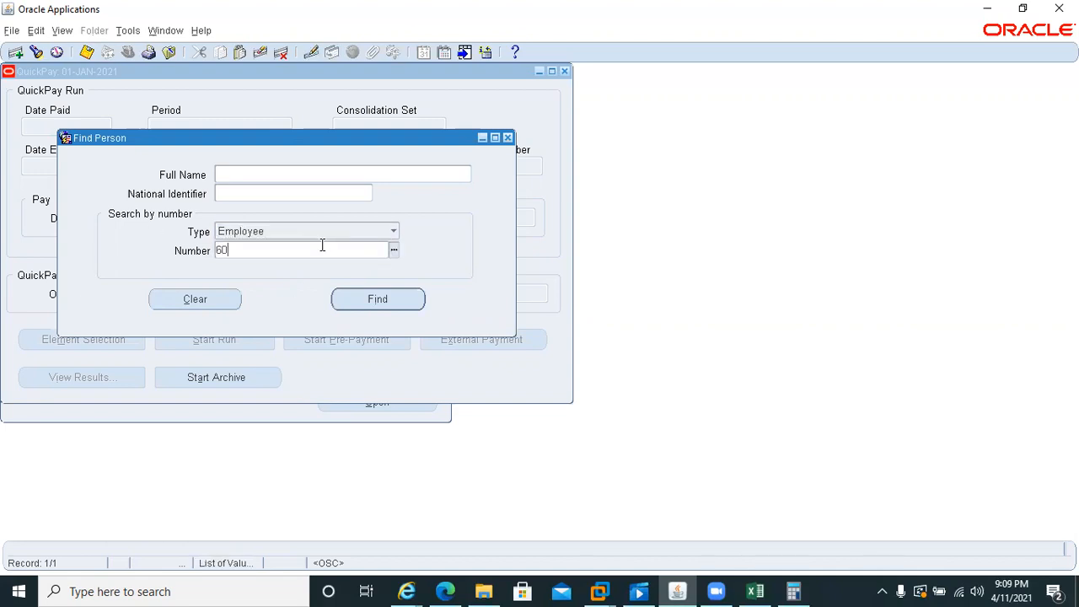
{"action": "key", "text": "Tab"}
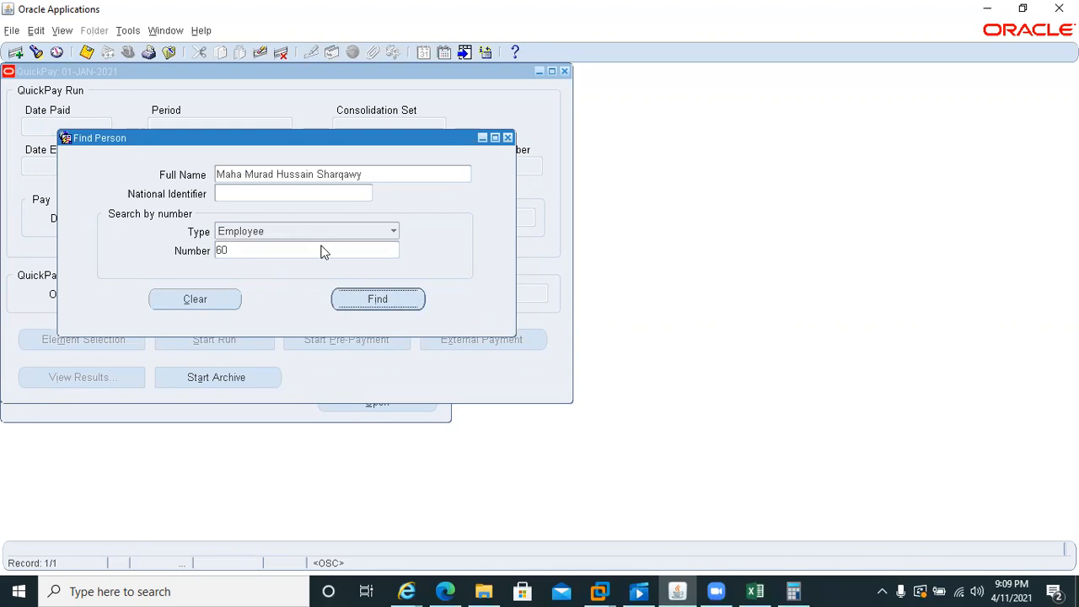
{"action": "left_click", "coordinate": [362, 301]}
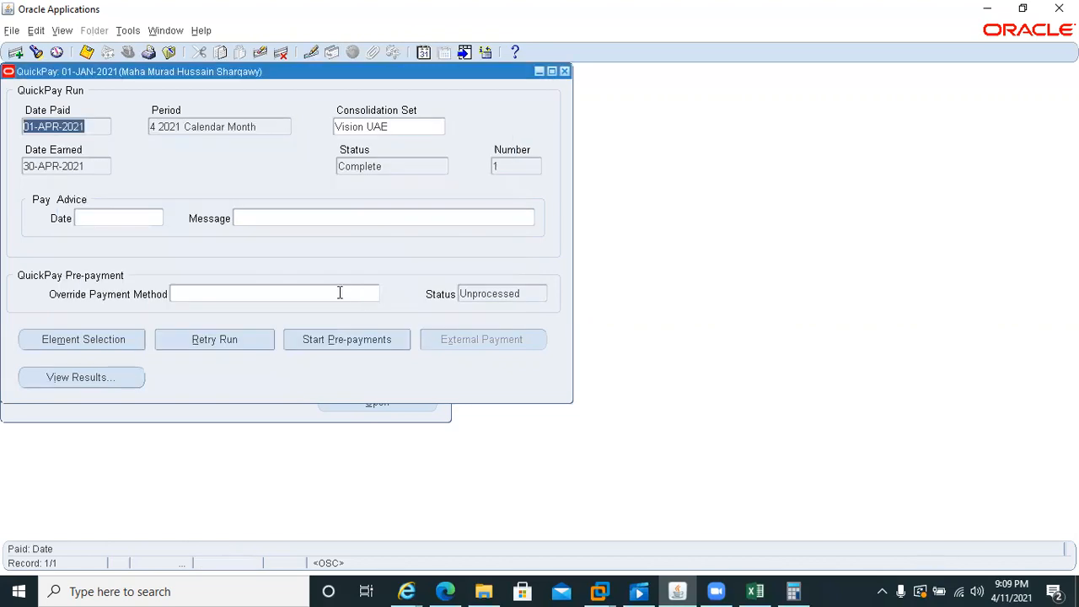
Step: Open the balances of the employee's QuickPay run and try to query them by the name Houss%
{"action": "left_click", "coordinate": [54, 381]}
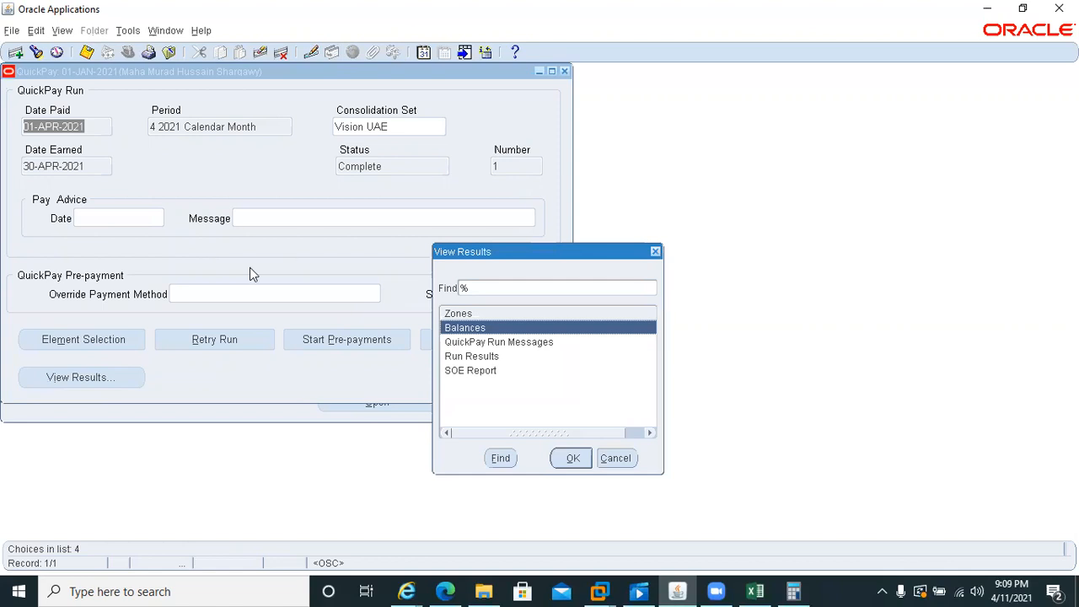
{"action": "key", "text": "Return"}
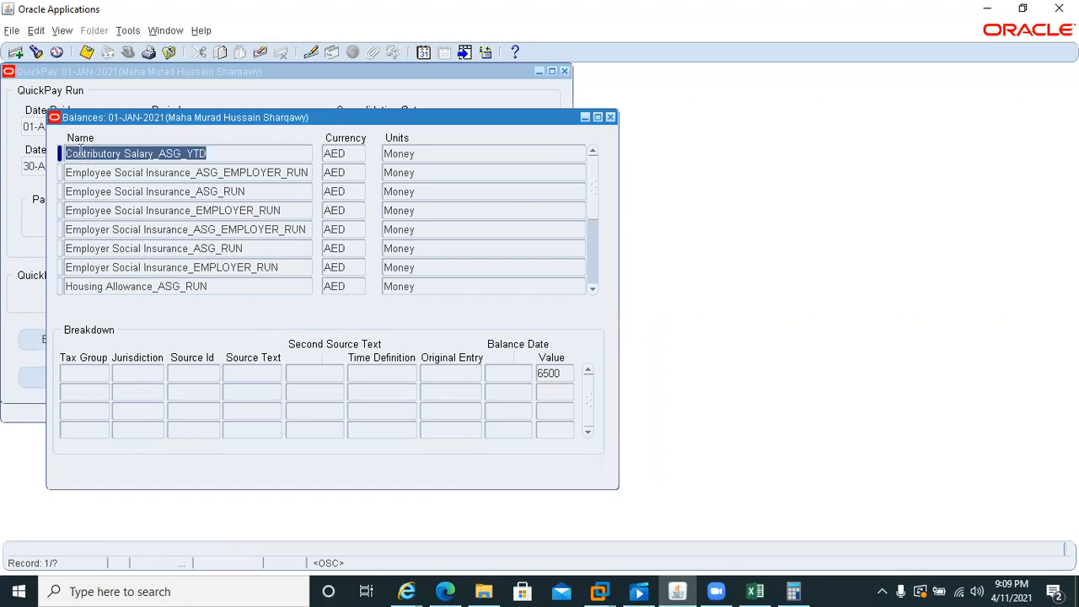
{"action": "key", "text": "F11"}
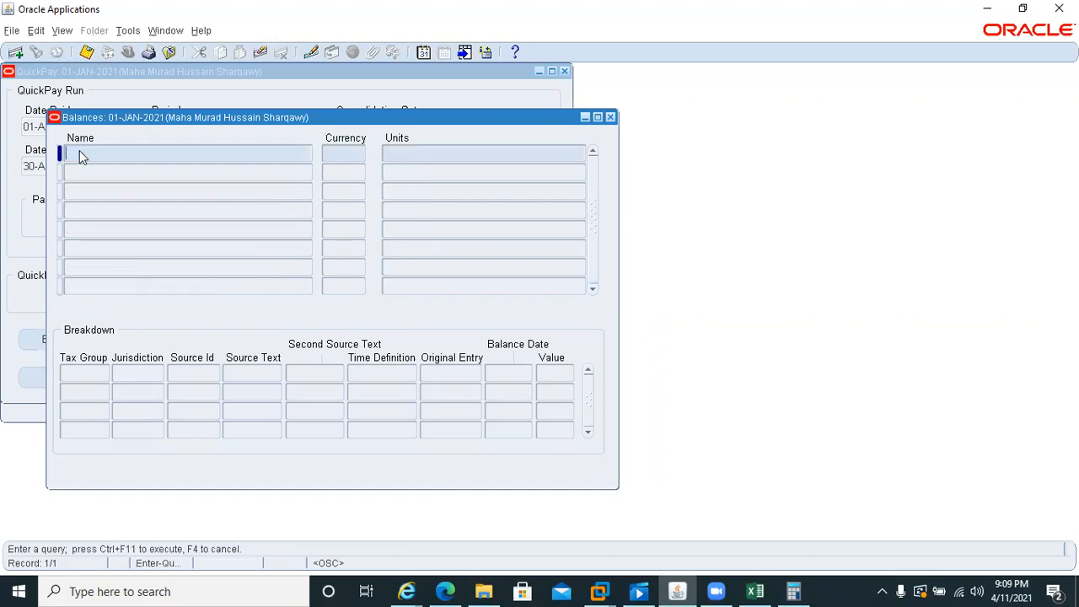
{"action": "type", "text": "Houss%"}
{"action": "key", "text": "ctrl+F11"}
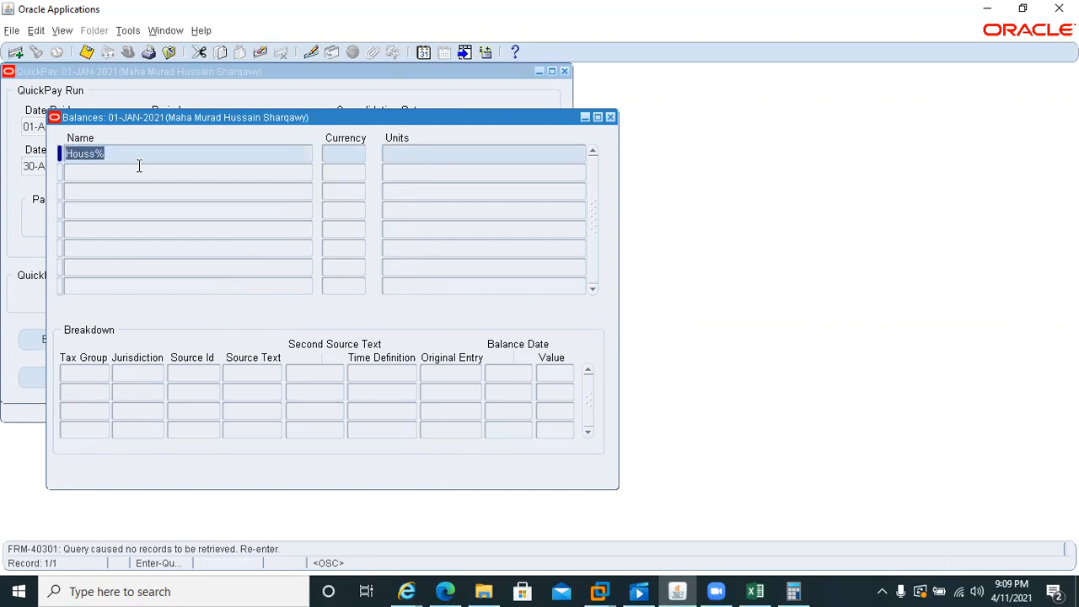
Step: Replace the balance name criterion with Hous% and run the query again
{"action": "left_click", "coordinate": [90, 154]}
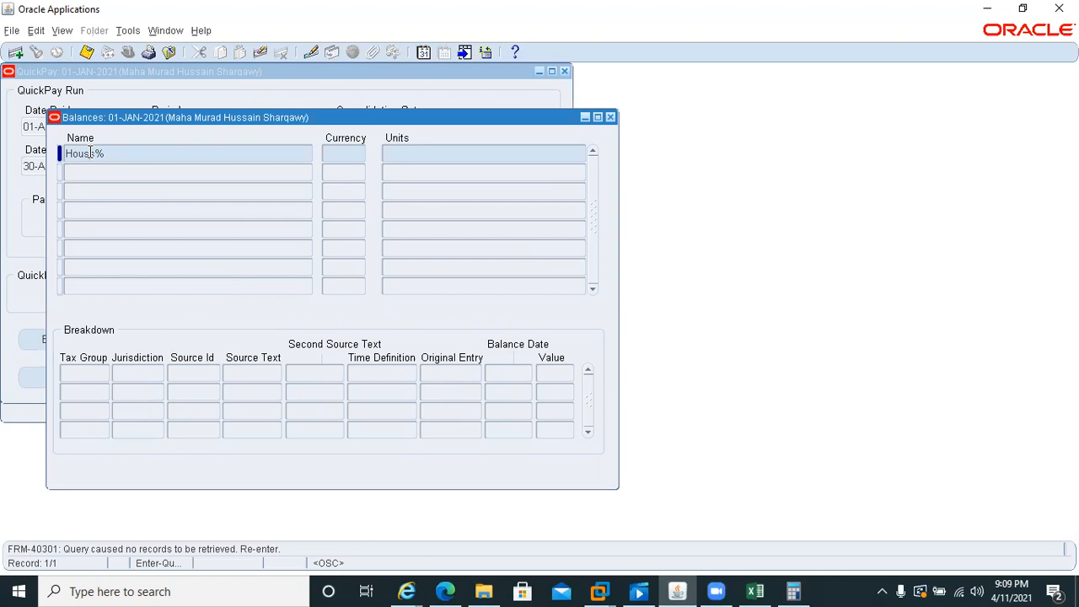
{"action": "key", "text": "BackSpace"}
{"action": "key", "text": "BackSpace"}
{"action": "key", "text": "BackSpace"}
{"action": "key", "text": "BackSpace"}
{"action": "key", "text": "BackSpace"}
{"action": "key", "text": "BackSpace"}
{"action": "type", "text": "Hous"}
{"action": "type", "text": "%"}
{"action": "key", "text": "ctrl+F11"}
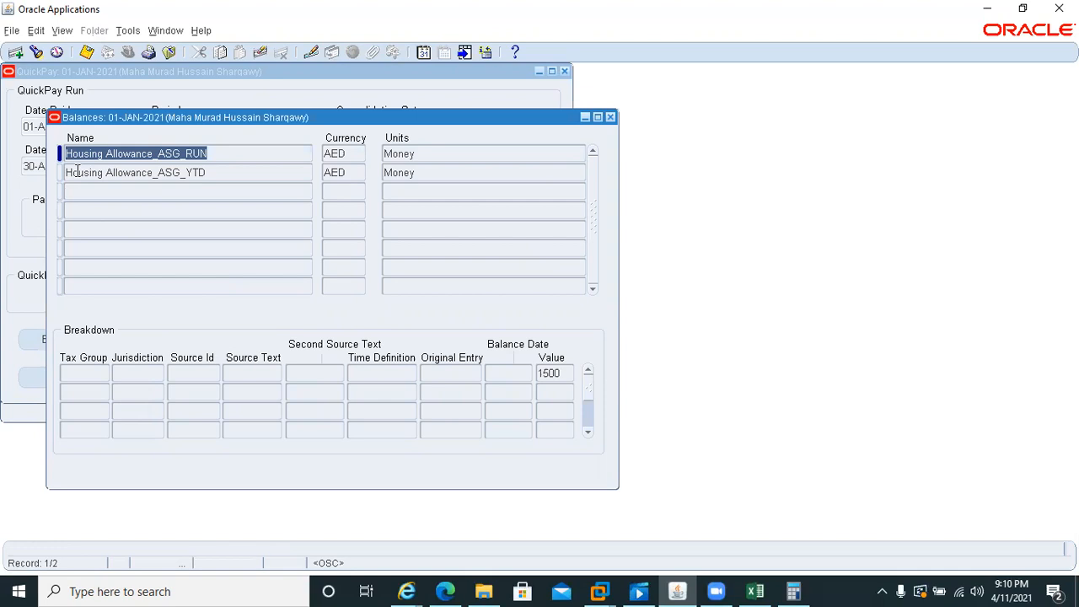
Step: Check the values of the Housing Allowance_ASG_YTD and Housing Allowance_ASG_RUN balances, and close the balances window
{"action": "left_click", "coordinate": [77, 172]}
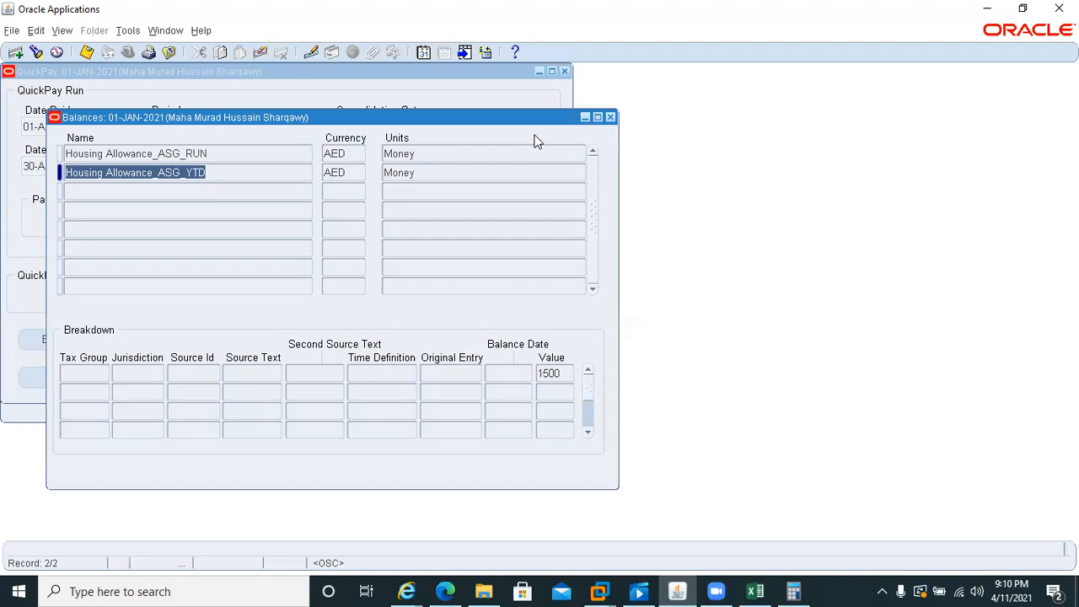
{"action": "key", "text": "Up"}
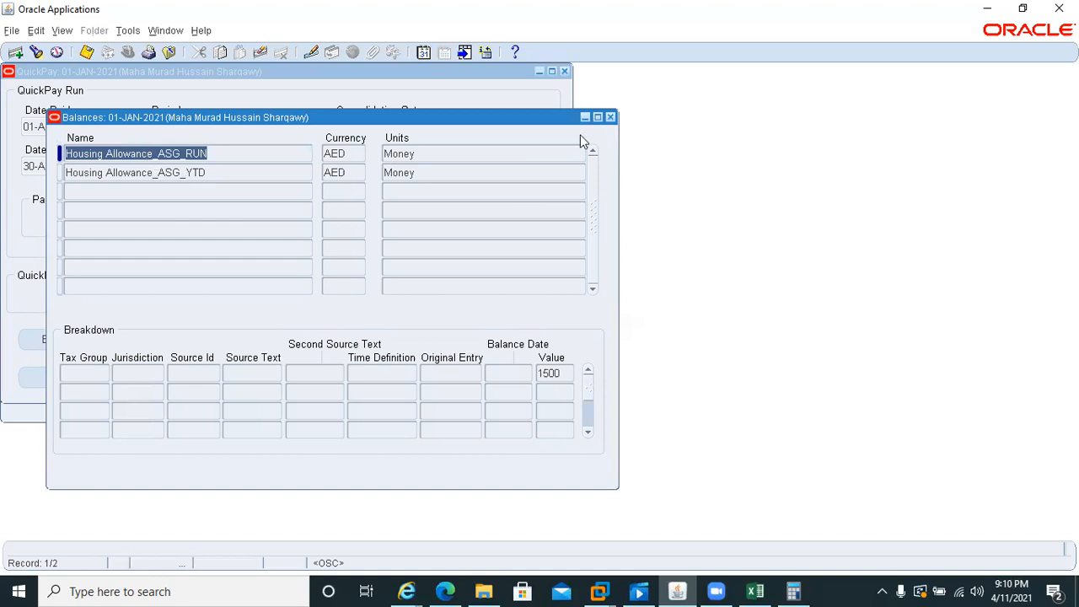
{"action": "left_click", "coordinate": [611, 121]}
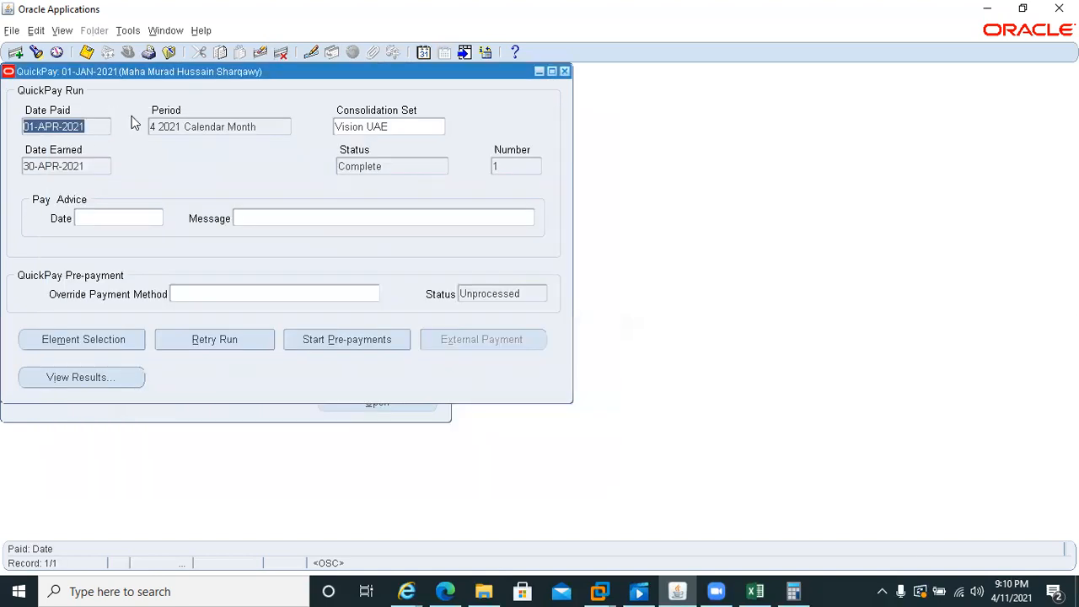
Step: Reopen the QuickPay run's balances and reset the effective date to today's date, 11-APR-2021
{"action": "left_click", "coordinate": [82, 376]}
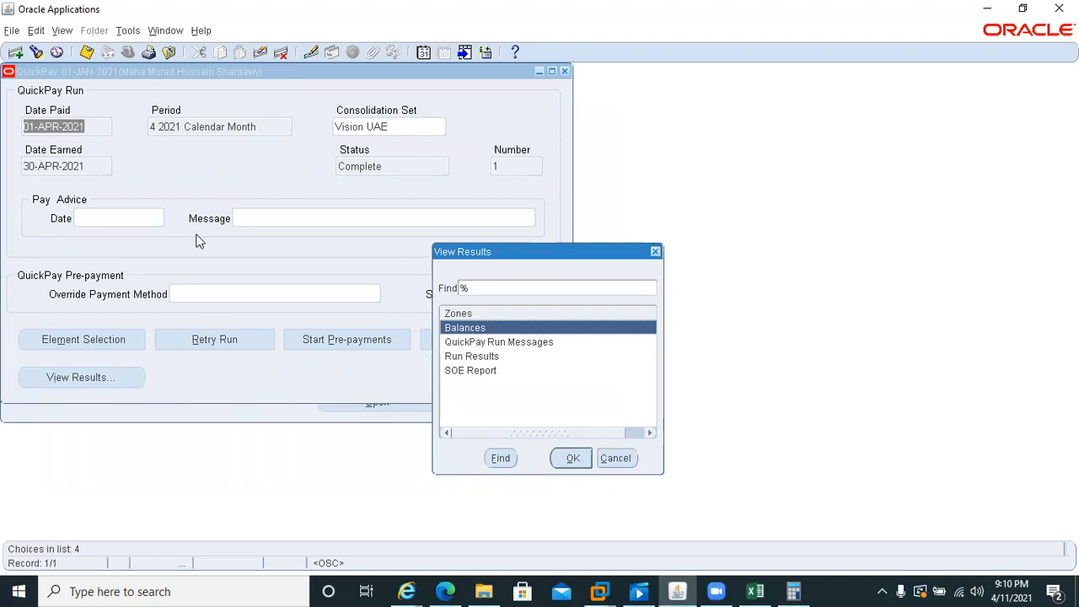
{"action": "key", "text": "Return"}
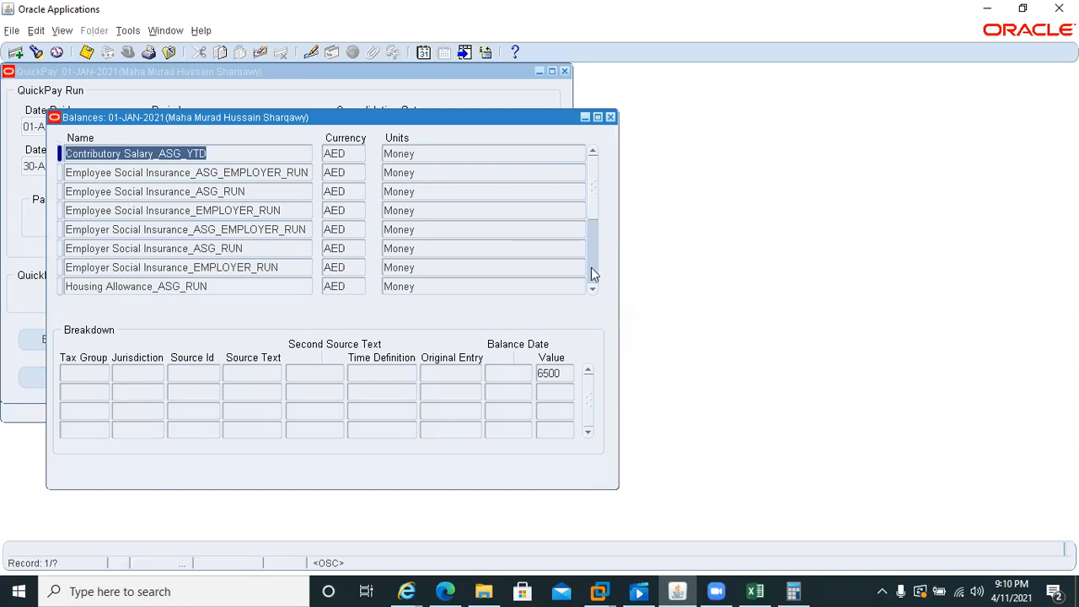
{"action": "left_click", "coordinate": [105, 172]}
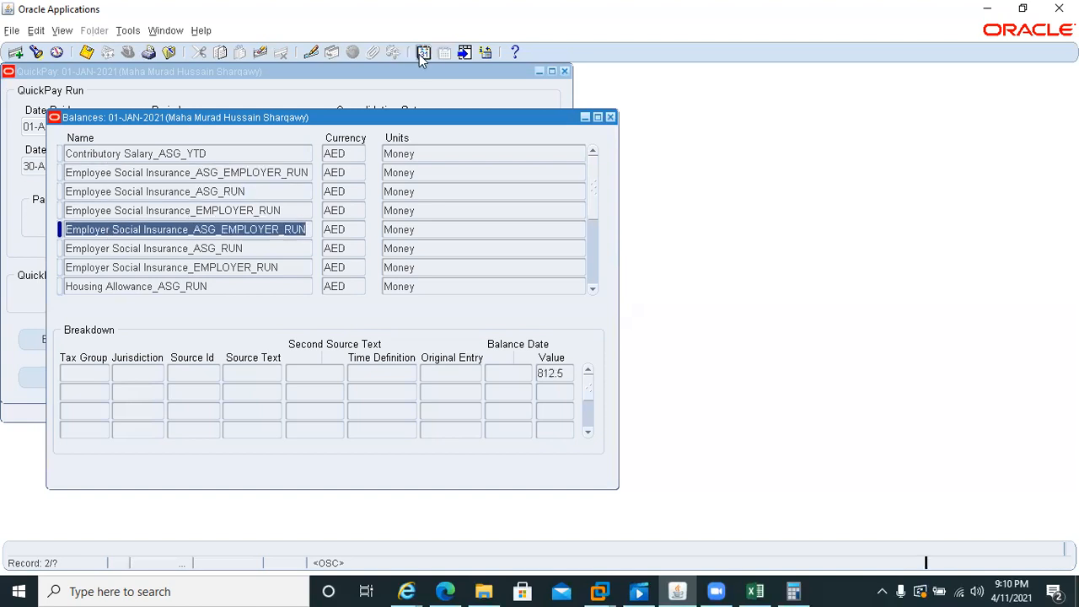
{"action": "left_click", "coordinate": [422, 52]}
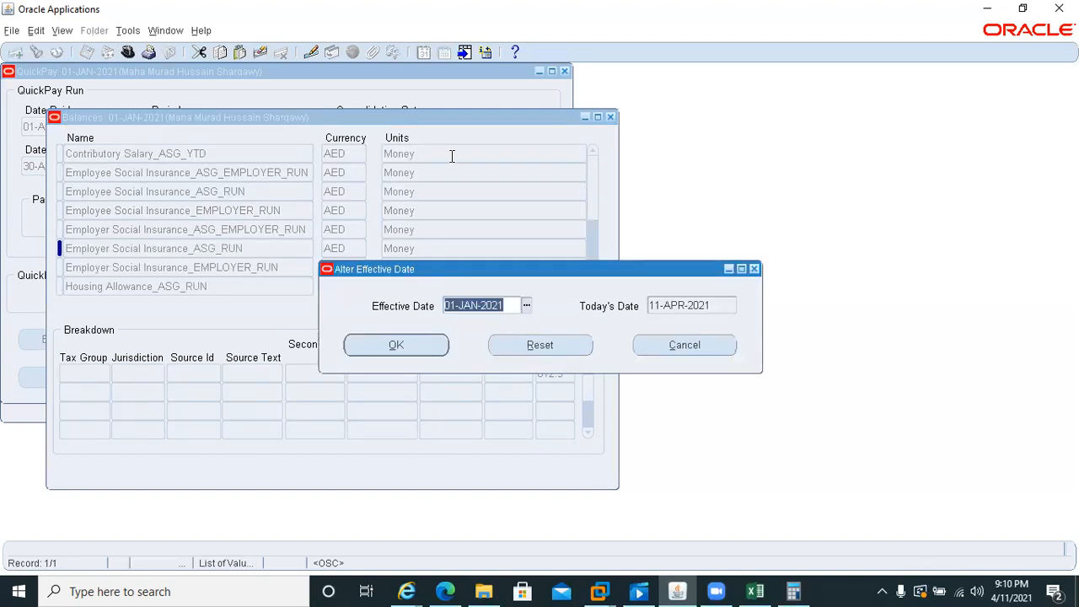
{"action": "left_click", "coordinate": [525, 344]}
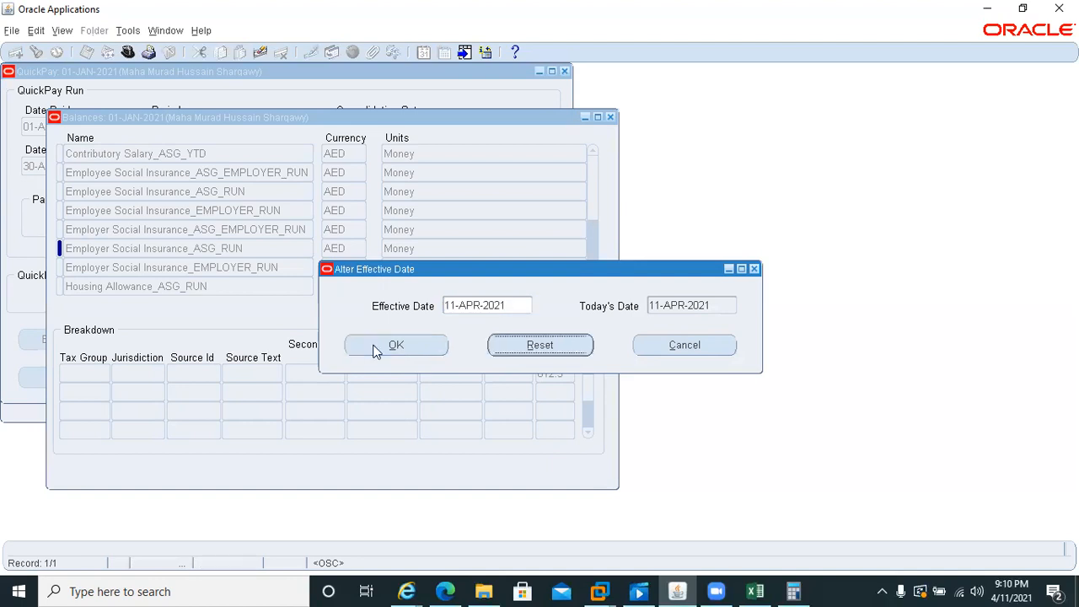
{"action": "left_click", "coordinate": [394, 346]}
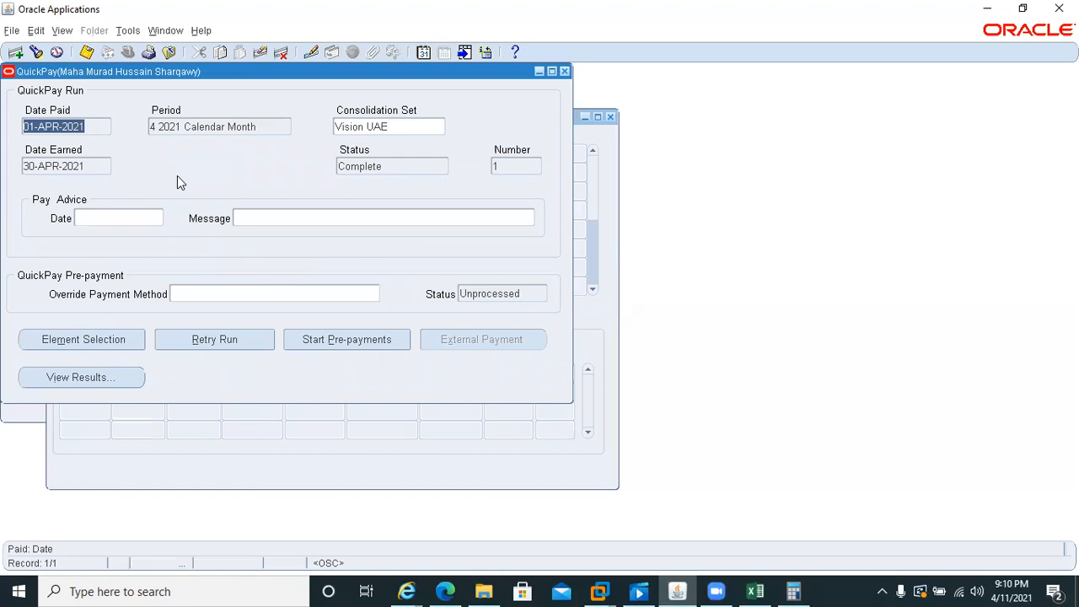
Step: Open the run's balances as of the new effective date and check the Housing Allowance_ASG_YTD and Housing Allowance_ASG_RUN values
{"action": "left_click", "coordinate": [109, 378]}
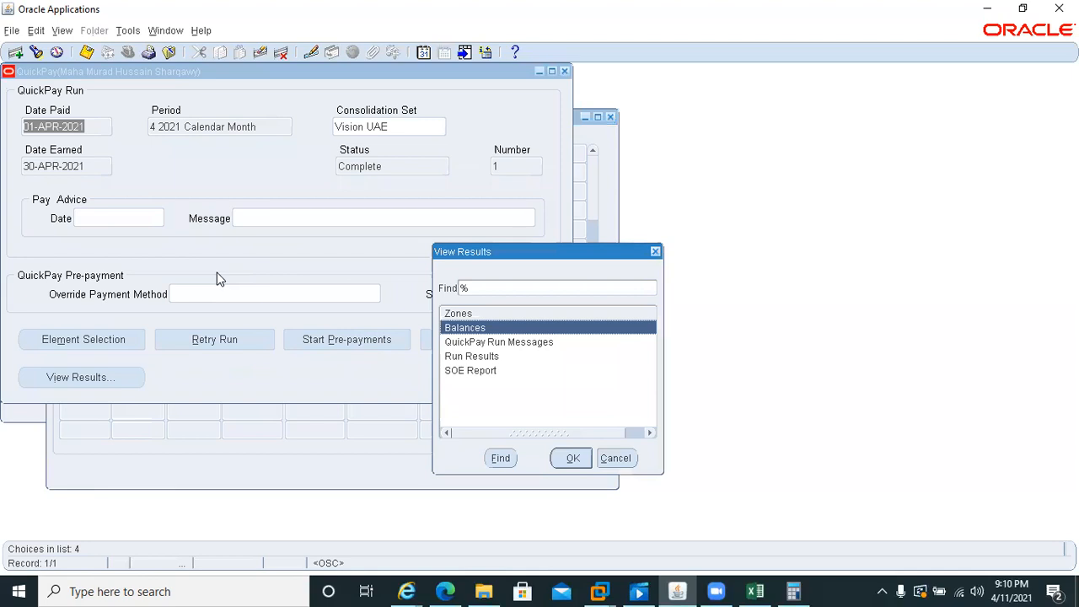
{"action": "key", "text": "Return"}
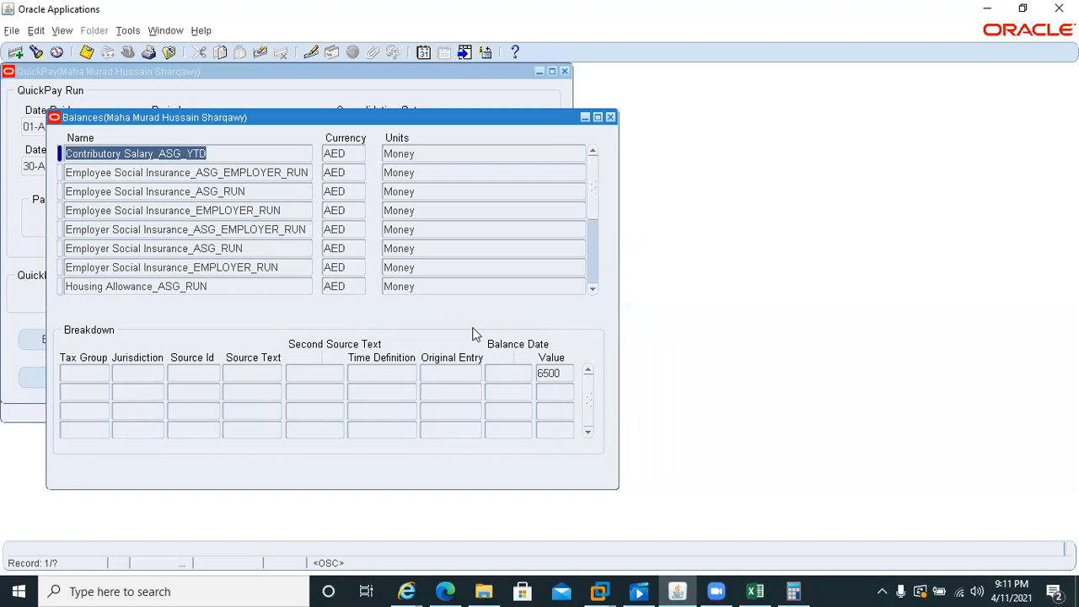
{"action": "scroll", "coordinate": [302, 299], "scroll_direction": "down", "scroll_amount": 2}
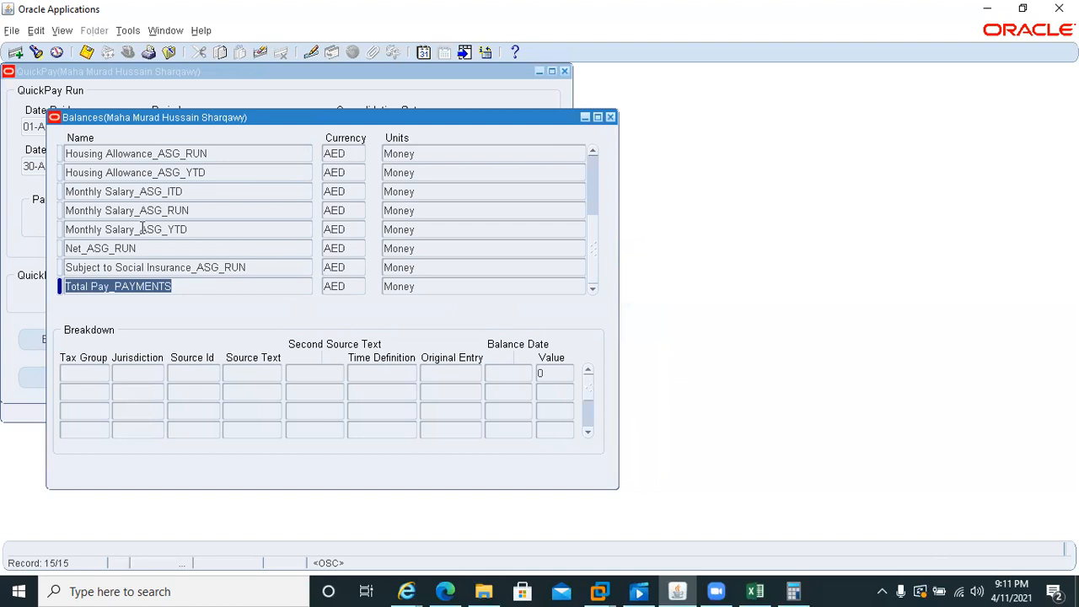
{"action": "left_click", "coordinate": [142, 172]}
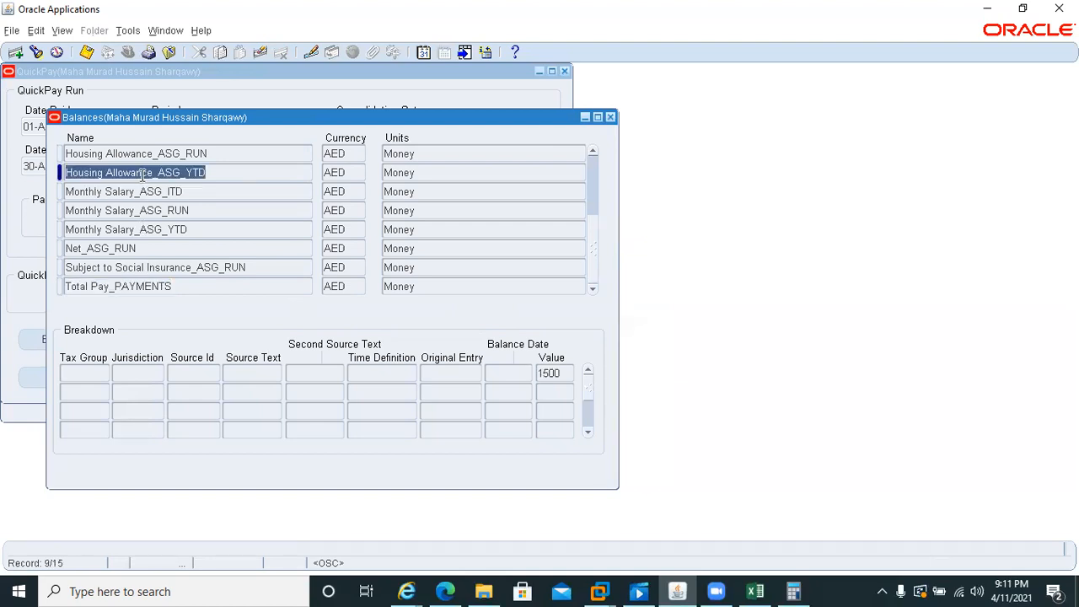
{"action": "left_click", "coordinate": [142, 173]}
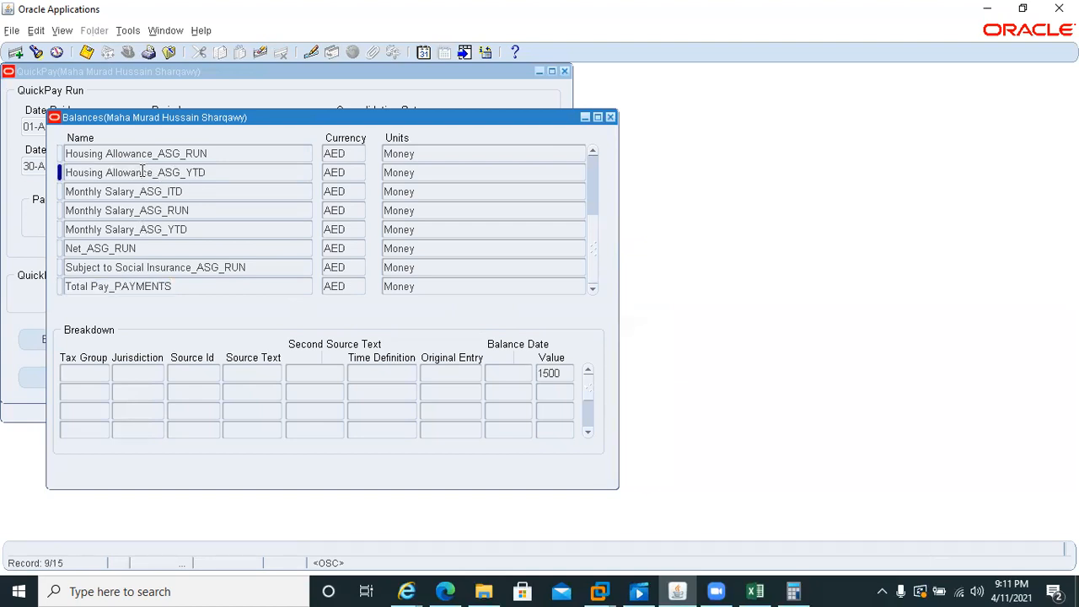
{"action": "key", "text": "Up"}
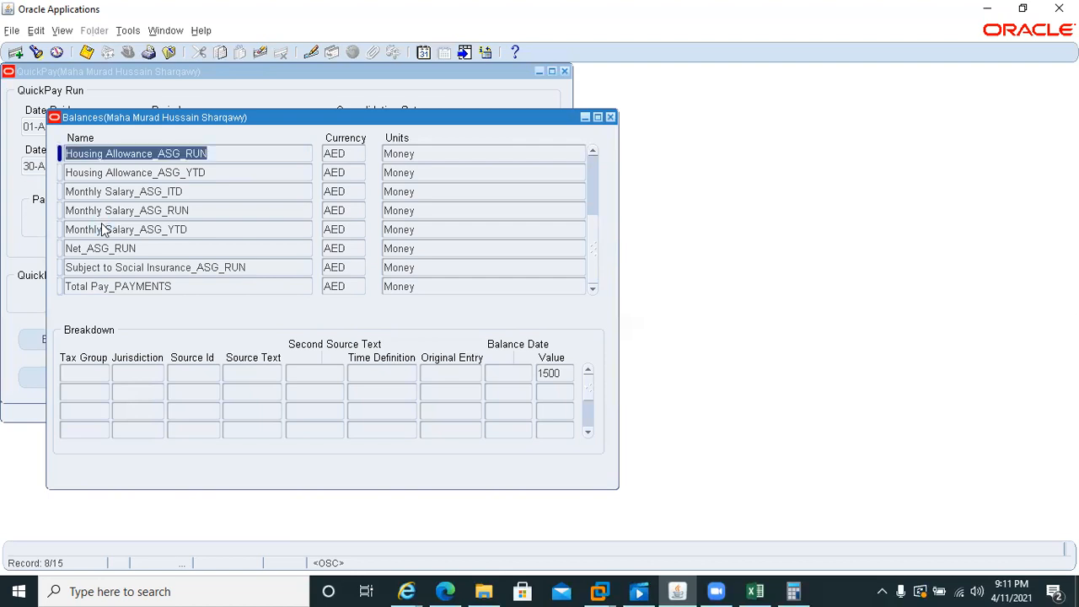
Step: Review the run's balances one by one from Contributory Salary_ASG_YTD to Monthly Salary_ASG_ITD, and return to Housing Allowance_ASG_RUN
{"action": "key", "text": "Up"}
{"action": "key", "text": "Up"}
{"action": "key", "text": "Up"}
{"action": "key", "text": "Up"}
{"action": "key", "text": "Up"}
{"action": "key", "text": "Up"}
{"action": "key", "text": "Up"}
{"action": "key", "text": "Up"}
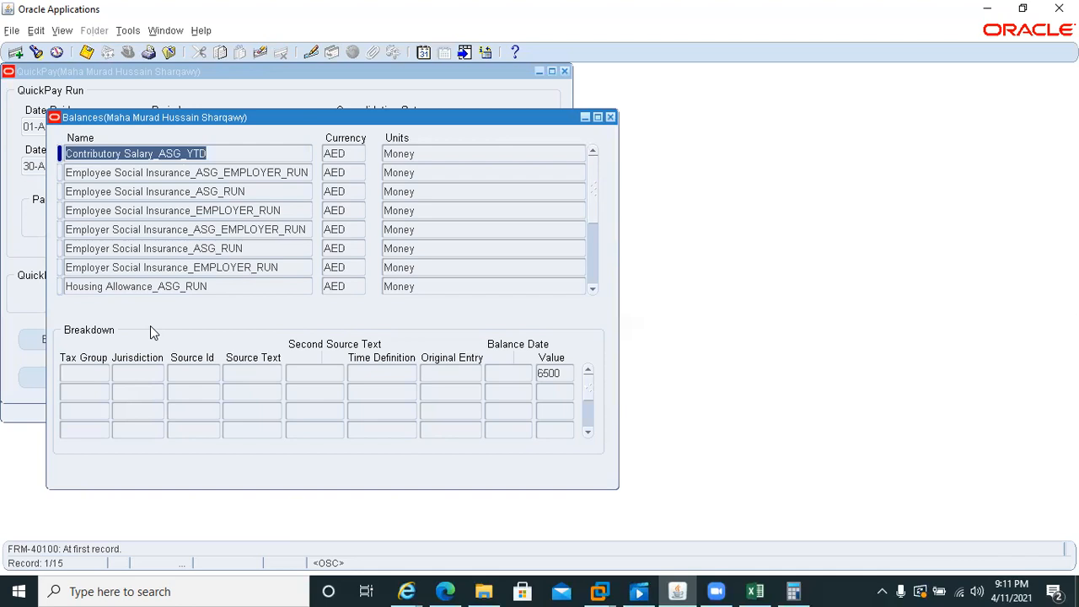
{"action": "key", "text": "Down"}
{"action": "key", "text": "Down"}
{"action": "key", "text": "Down"}
{"action": "key", "text": "Down"}
{"action": "key", "text": "Down"}
{"action": "key", "text": "Down"}
{"action": "key", "text": "Down"}
{"action": "key", "text": "Down"}
{"action": "key", "text": "Down"}
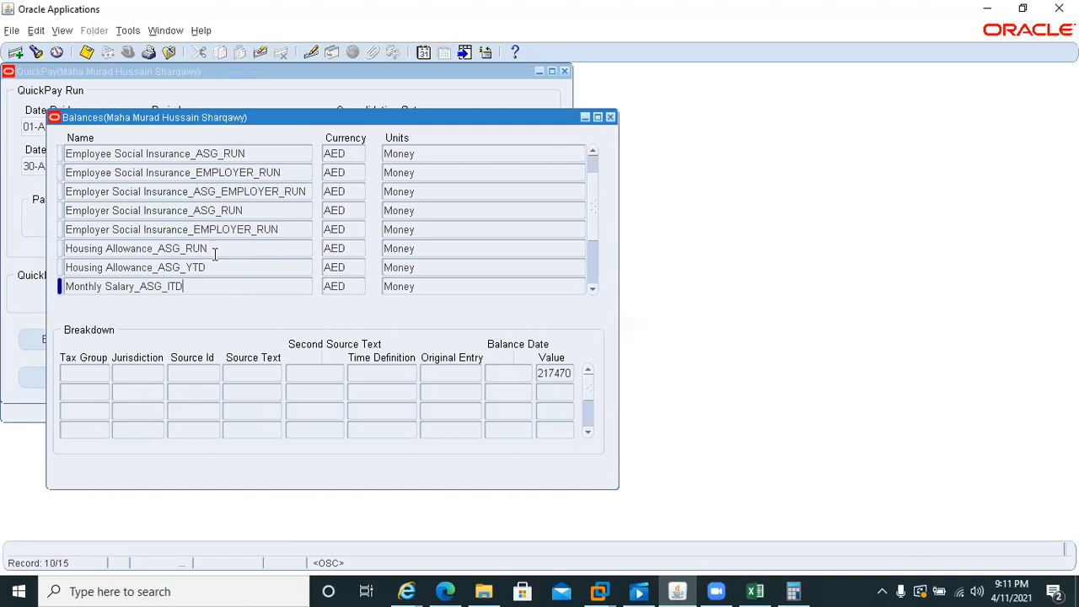
{"action": "left_click", "coordinate": [215, 249]}
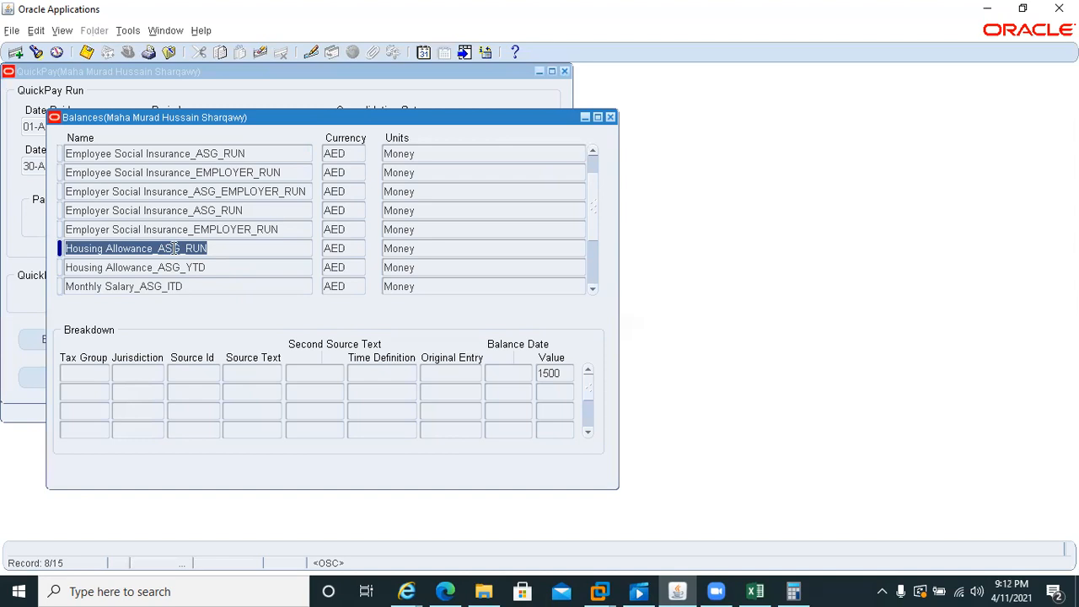
Step: Close the run's balances window and postpone the Windows restart and update reminder
{"action": "left_click", "coordinate": [611, 118]}
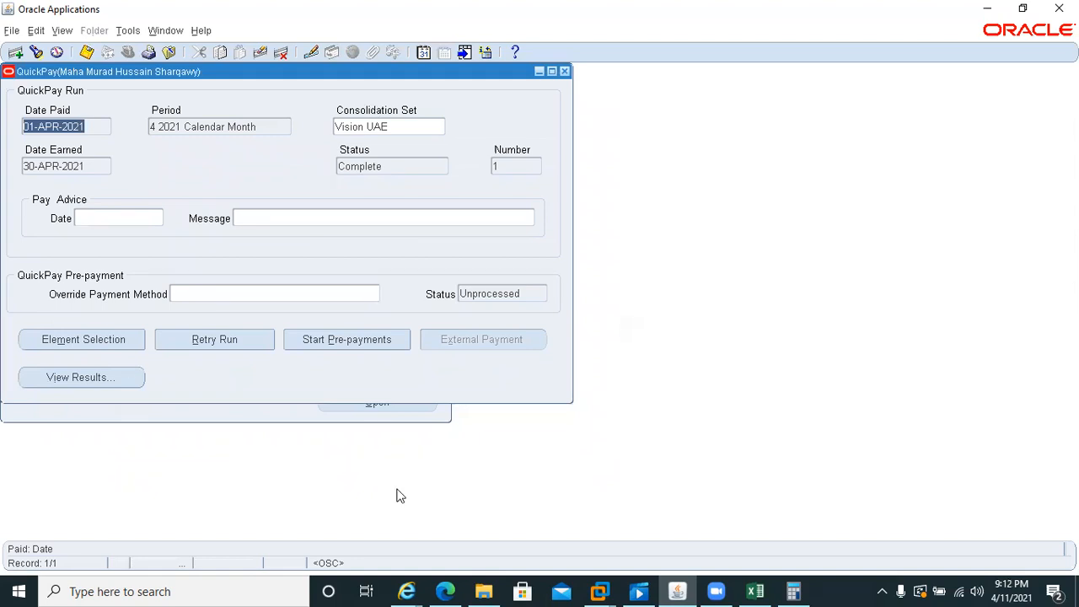
{"action": "left_click", "coordinate": [566, 73]}
{"action": "left_click", "coordinate": [84, 379]}
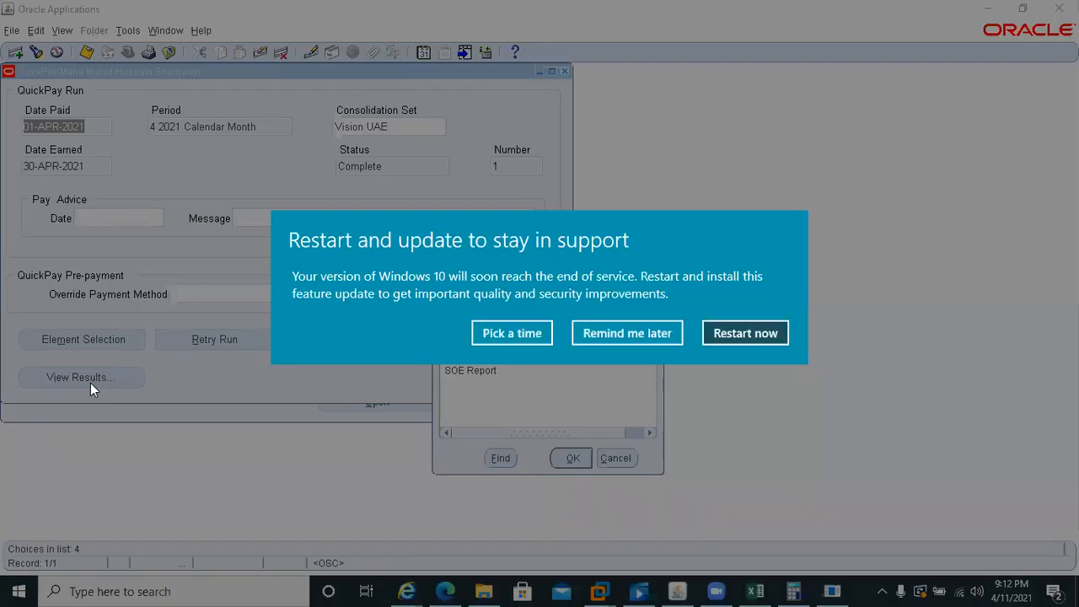
{"action": "left_click", "coordinate": [607, 342]}
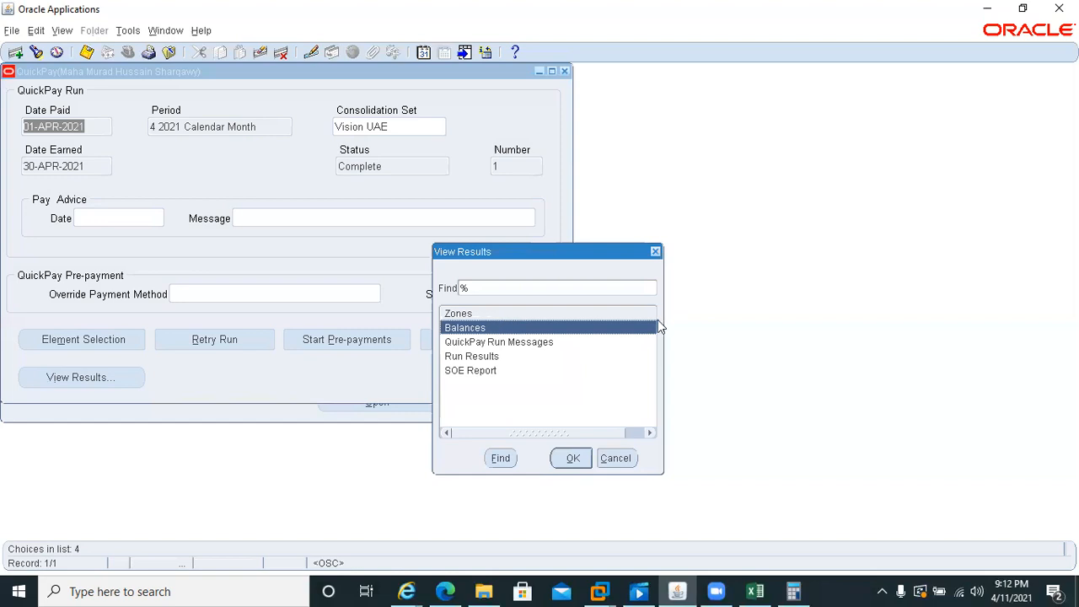
Step: Open the QuickPay run's Run Results and check the result values of the Housing Allowance element
{"action": "left_click", "coordinate": [462, 359]}
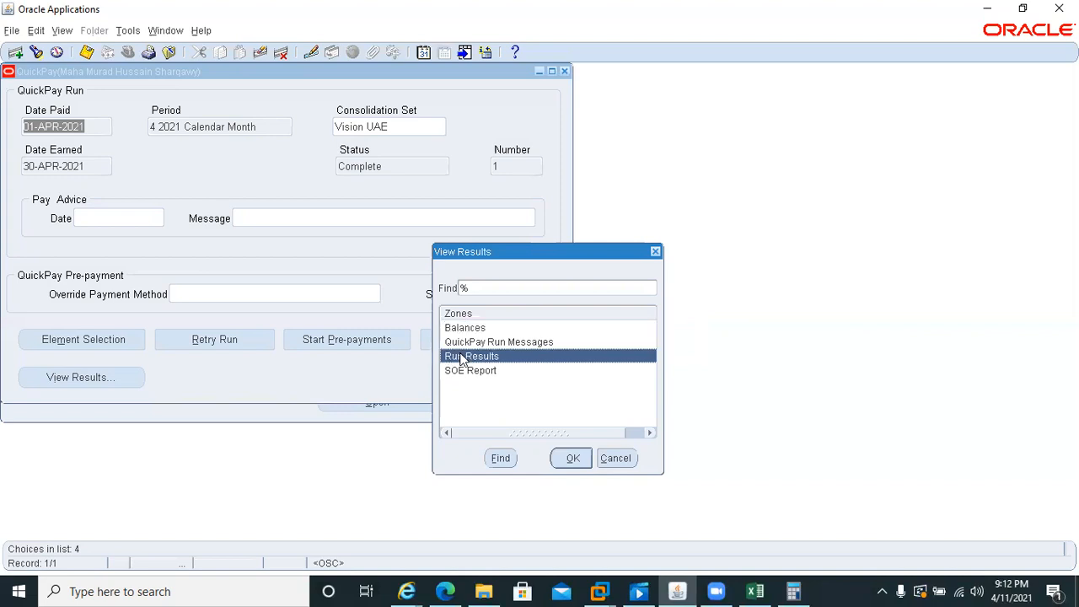
{"action": "double_click", "coordinate": [465, 356]}
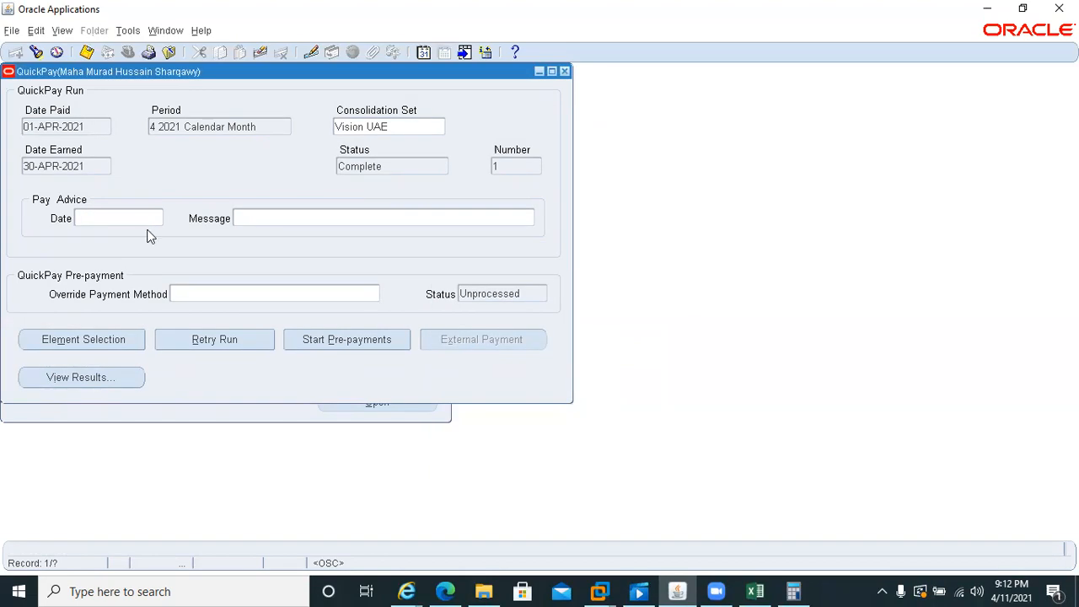
{"action": "left_click", "coordinate": [75, 384]}
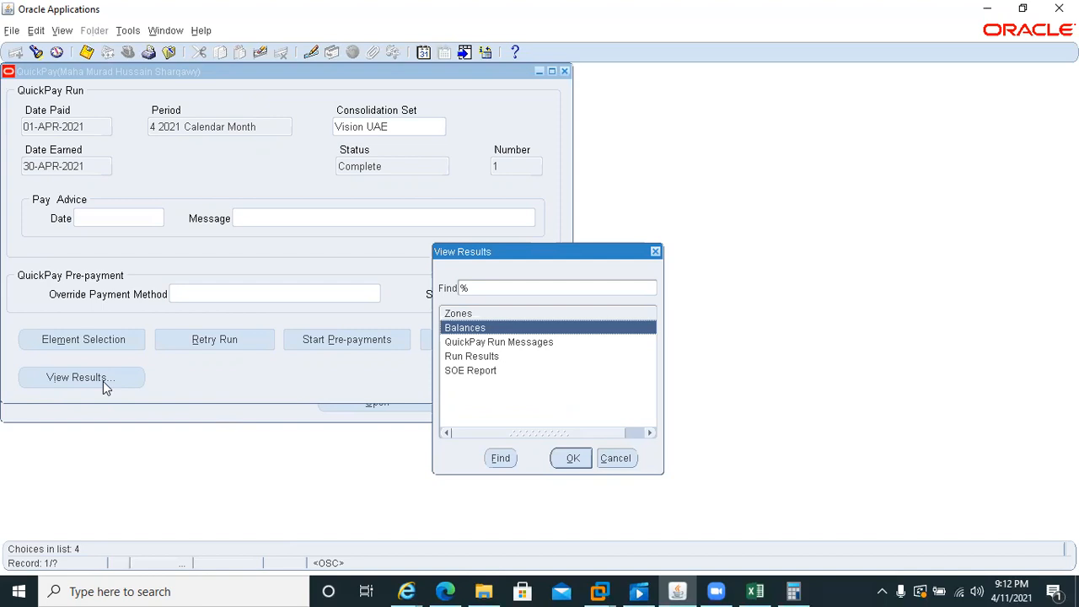
{"action": "double_click", "coordinate": [487, 358]}
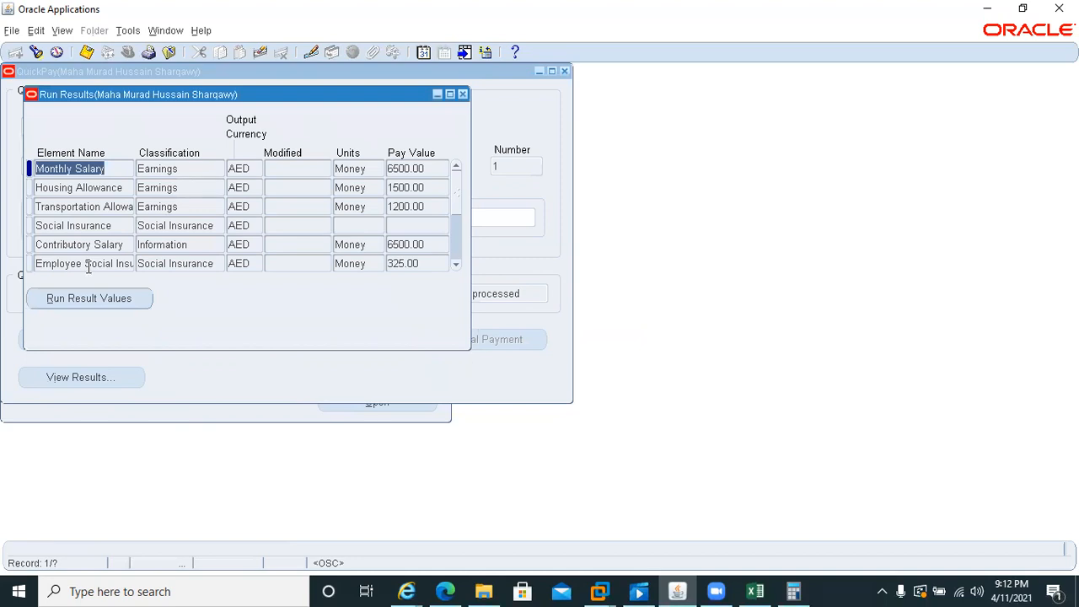
{"action": "left_click", "coordinate": [57, 193]}
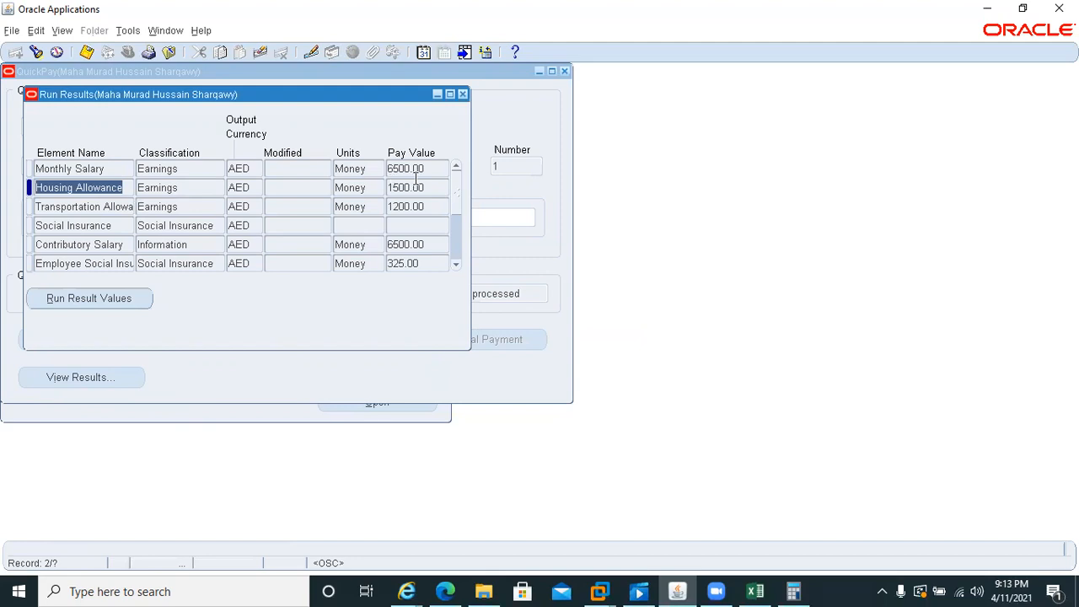
{"action": "left_click", "coordinate": [114, 297]}
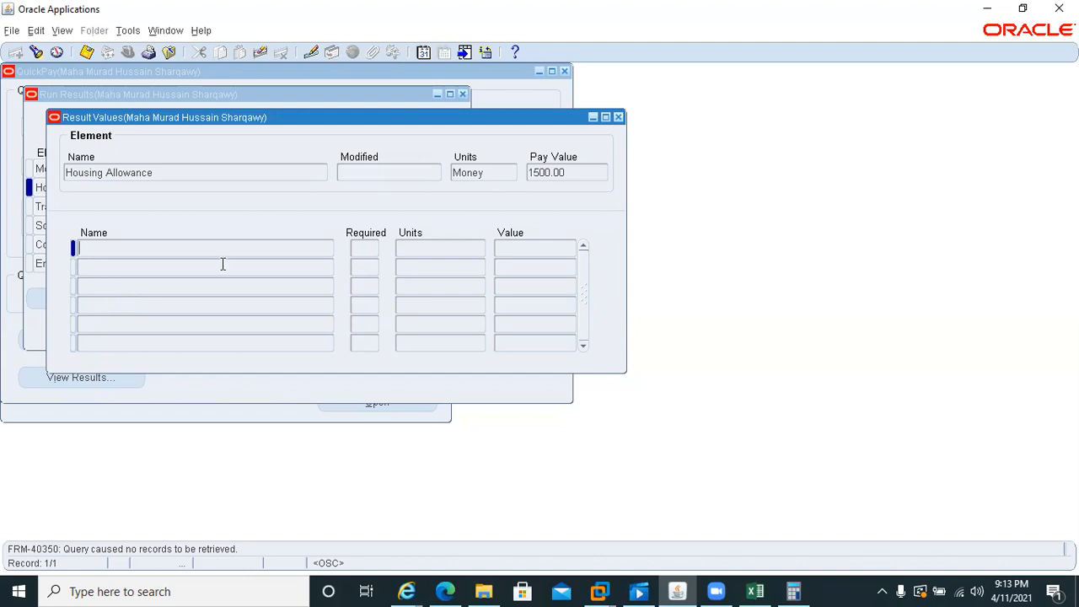
{"action": "left_click", "coordinate": [617, 117]}
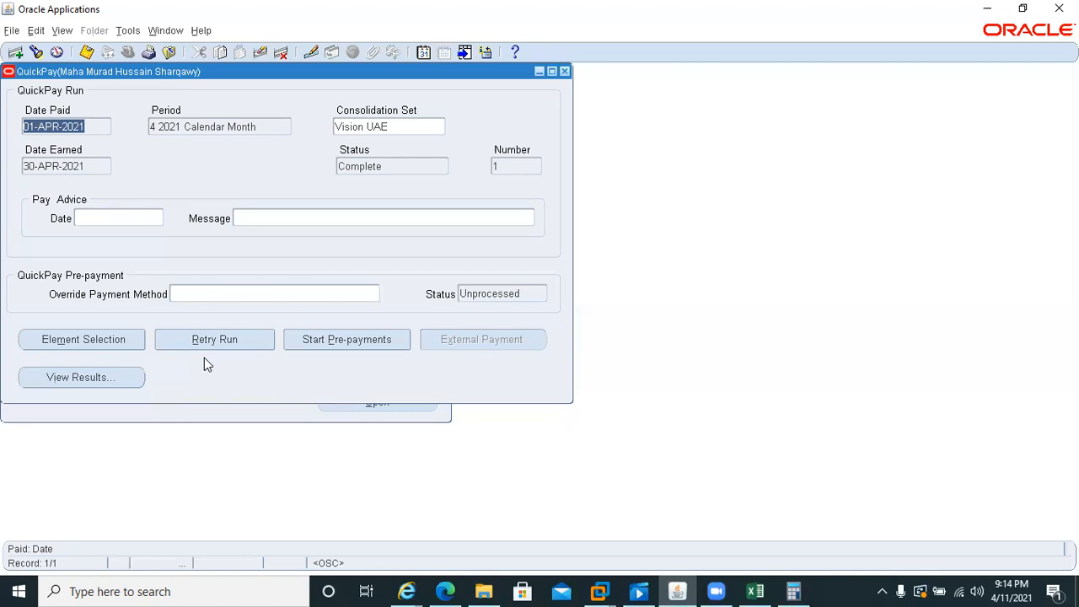
{"action": "mouse_move", "coordinate": [809, 589]}
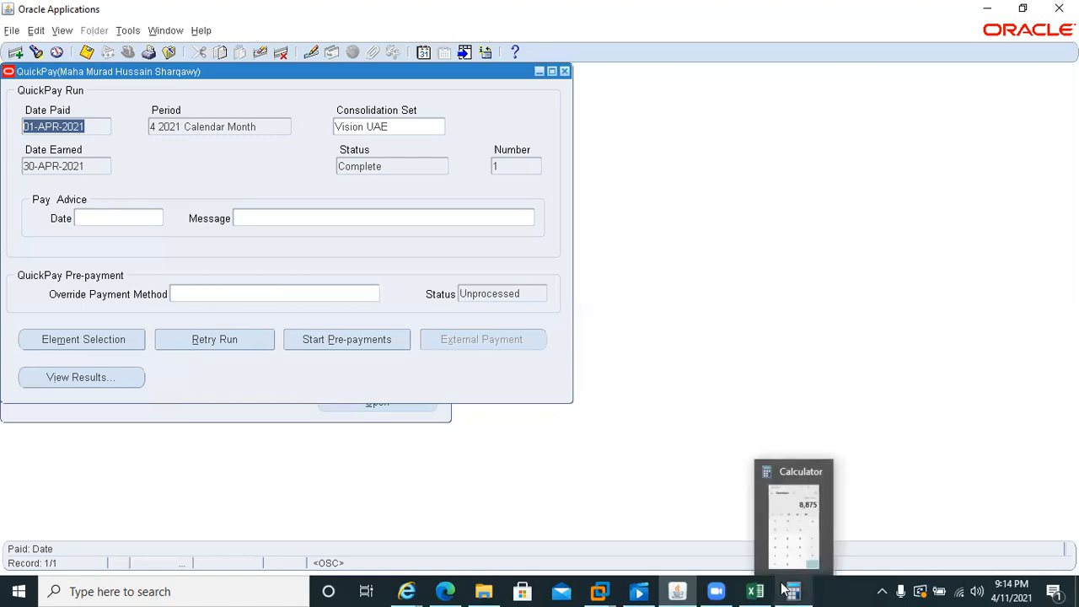
{"action": "left_click", "coordinate": [793, 589]}
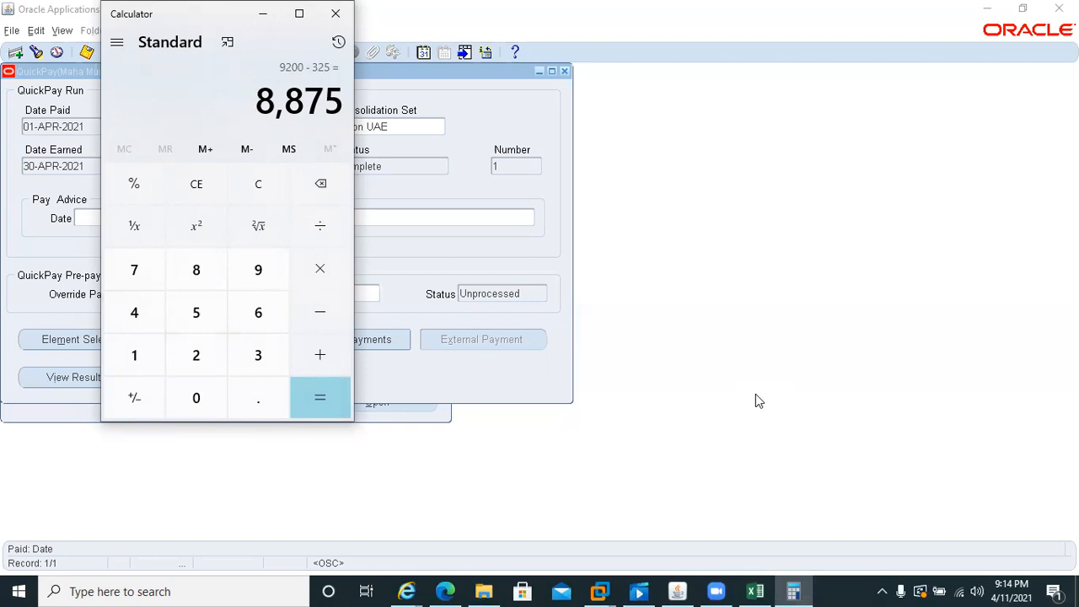
{"action": "type", "text": "15"}
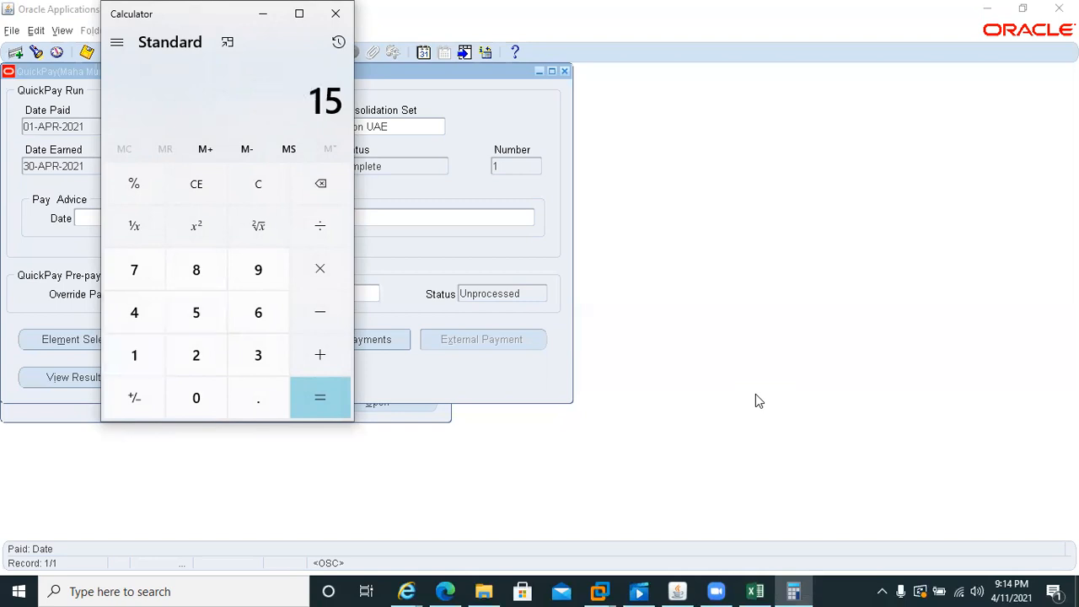
{"action": "left_click", "coordinate": [200, 87]}
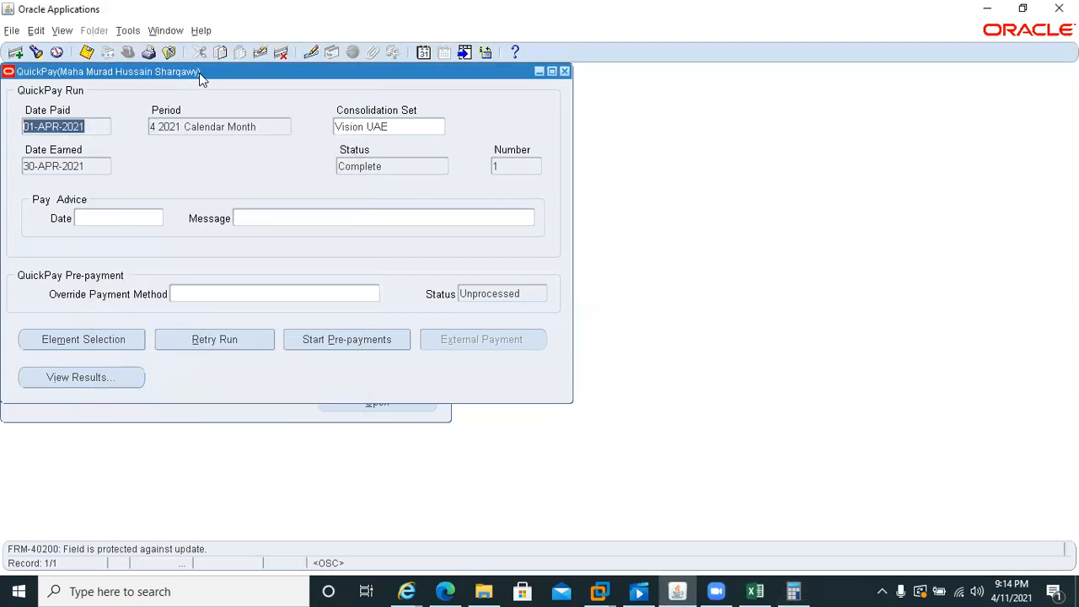
Step: Switch to Calculator and divide the 1500 housing allowance by 30
{"action": "left_click", "coordinate": [799, 590]}
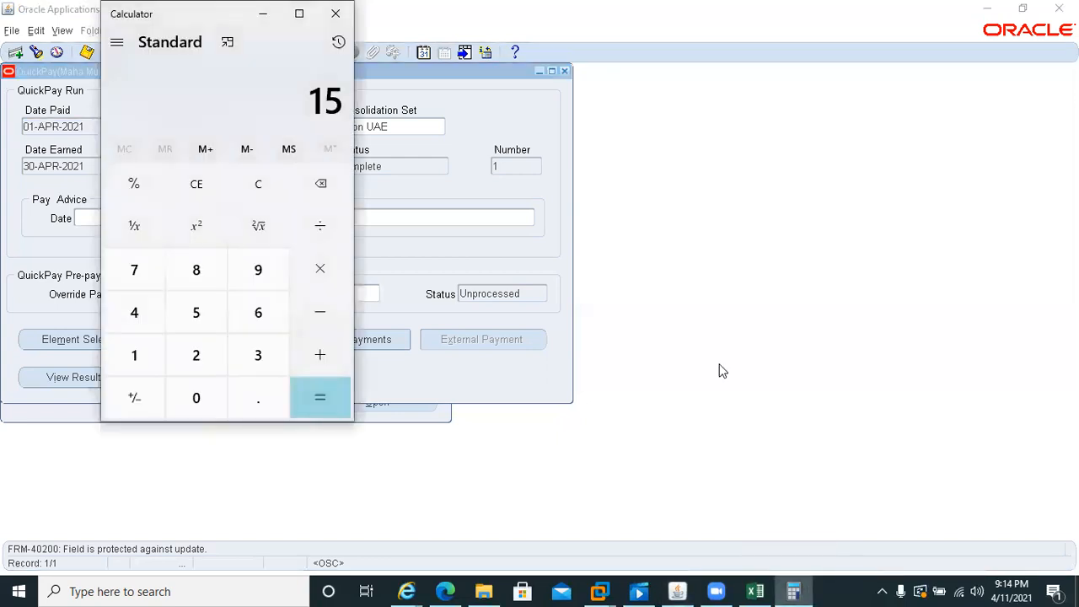
{"action": "type", "text": "1"}
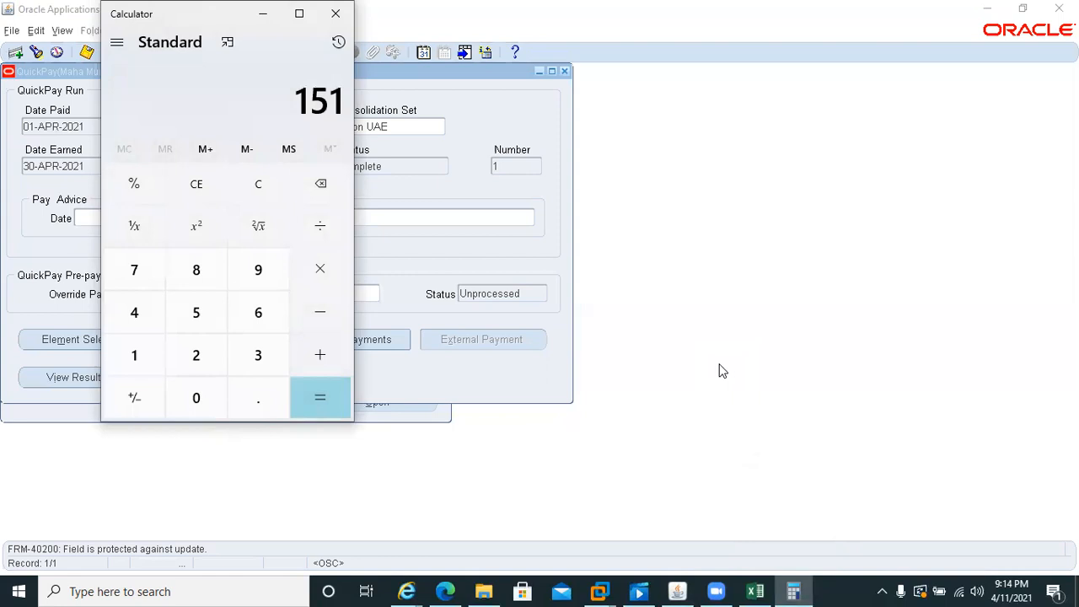
{"action": "type", "text": ",500"}
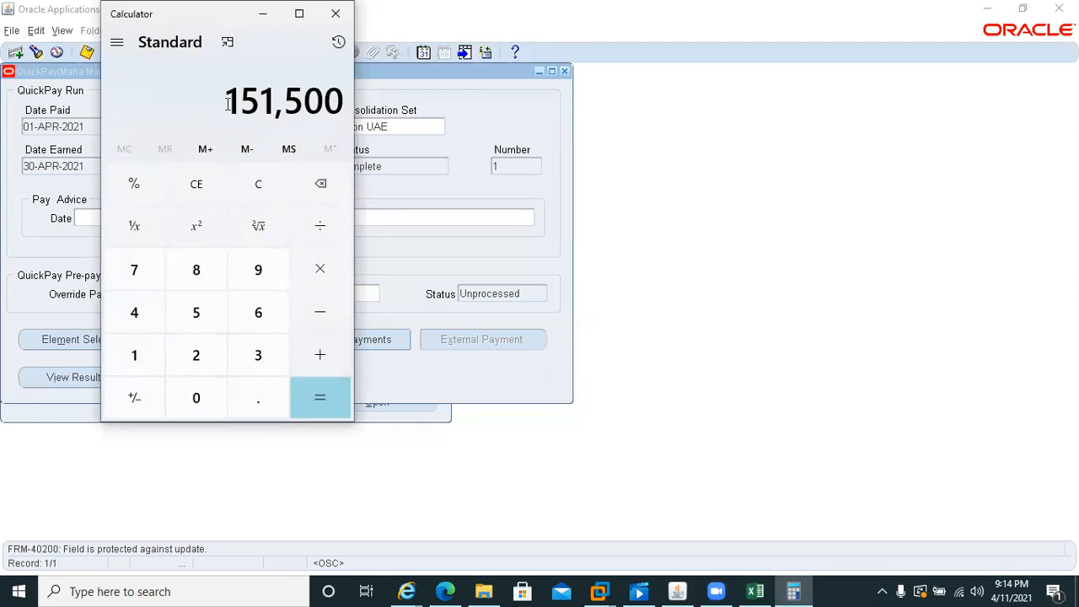
{"action": "key", "text": "Escape"}
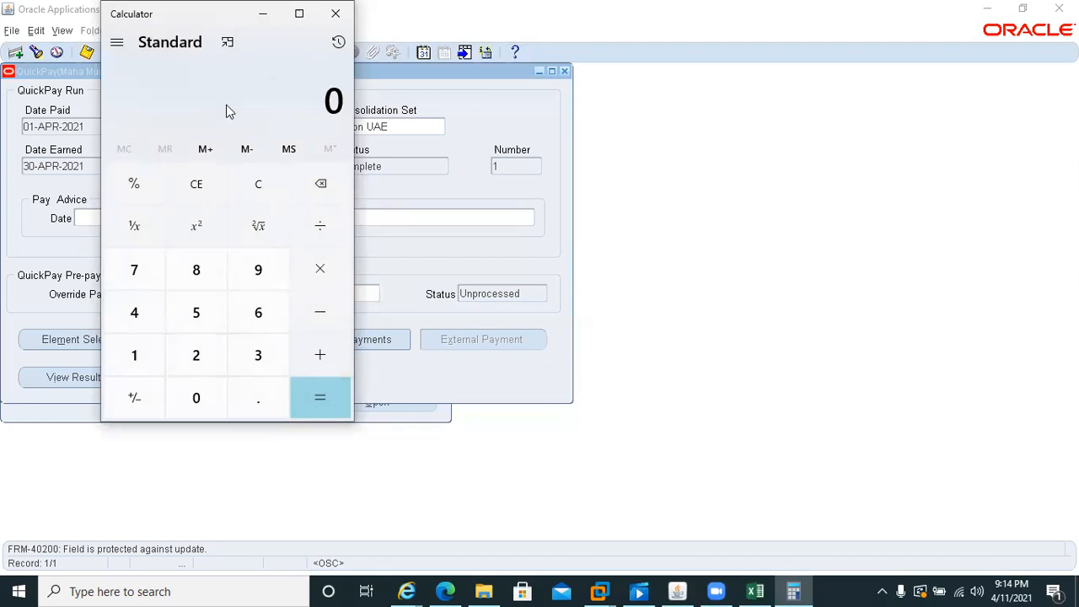
{"action": "key", "text": "5"}
{"action": "type", "text": "150015"}
{"action": "key", "text": "BackSpace"}
{"action": "key", "text": "BackSpace"}
{"action": "key", "text": "BackSpace"}
{"action": "type", "text": "00"}
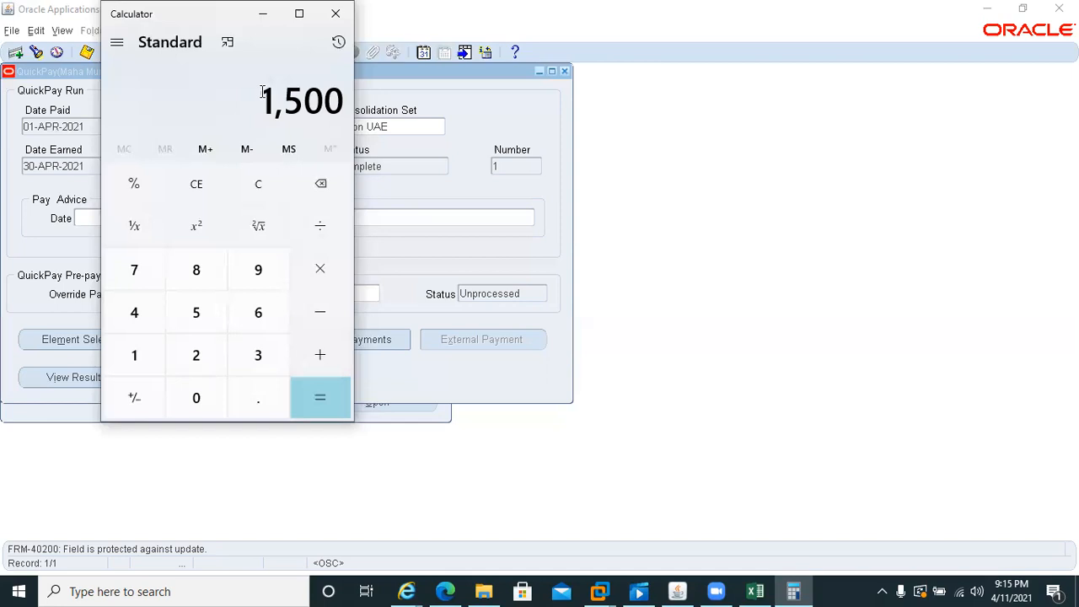
{"action": "key", "text": "plus"}
{"action": "key", "text": "3"}
{"action": "key", "text": "0"}
{"action": "key", "text": "Return"}
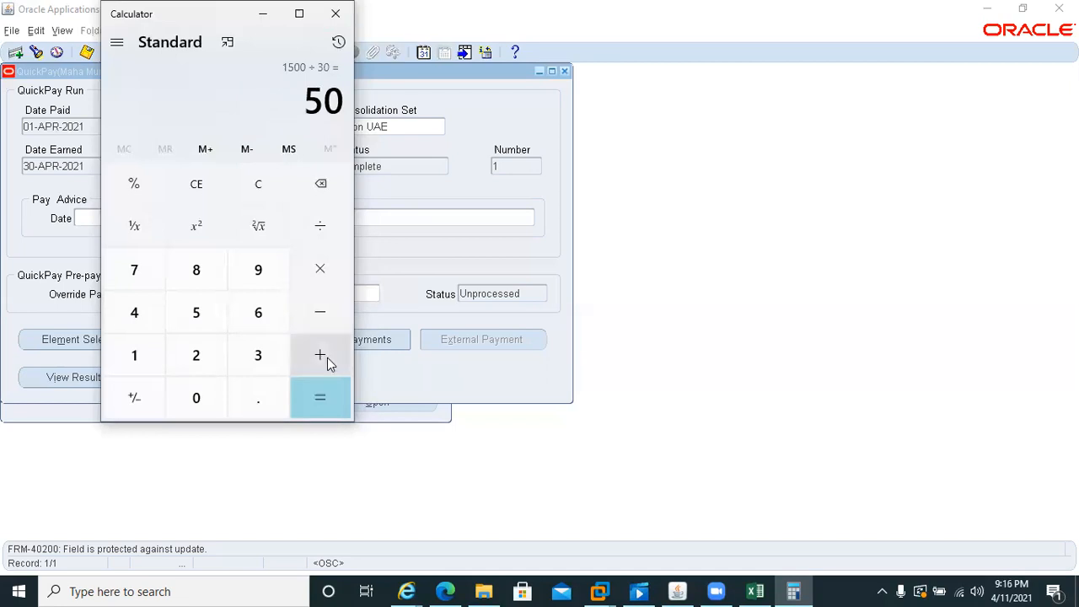
Step: Switch back to Oracle Applications, check the Housing Allowance_ASG_RUN value in the run's balances, and close the balances window
{"action": "left_click", "coordinate": [416, 236]}
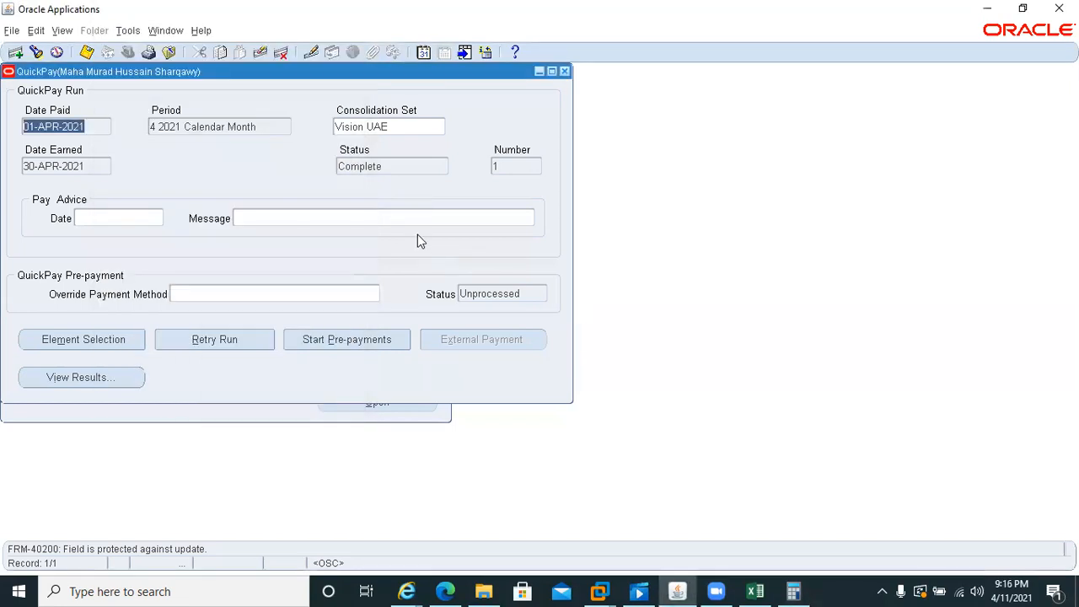
{"action": "left_click", "coordinate": [89, 379]}
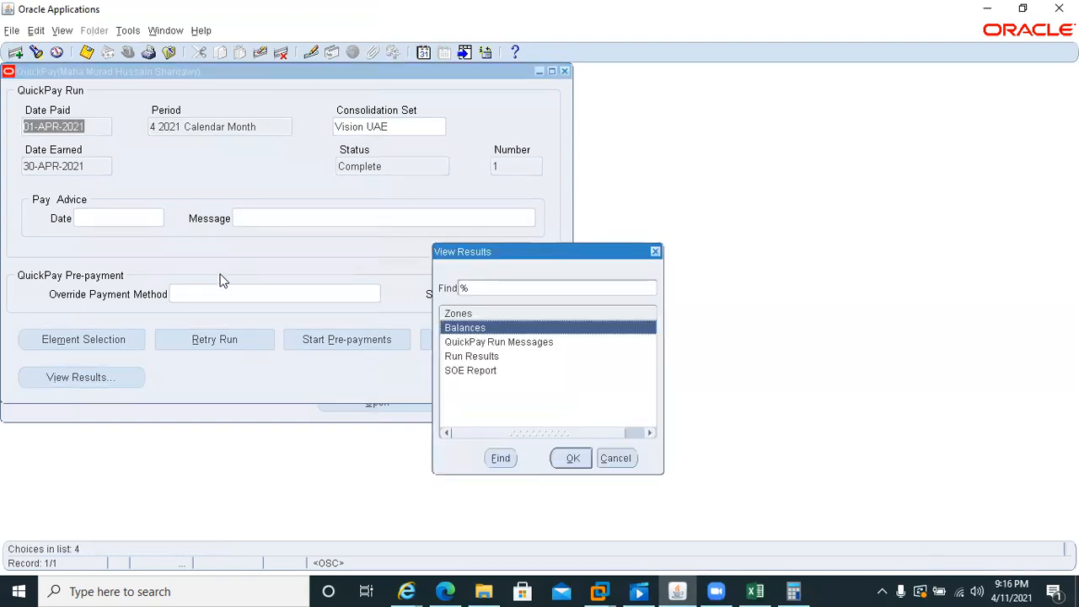
{"action": "double_click", "coordinate": [454, 329]}
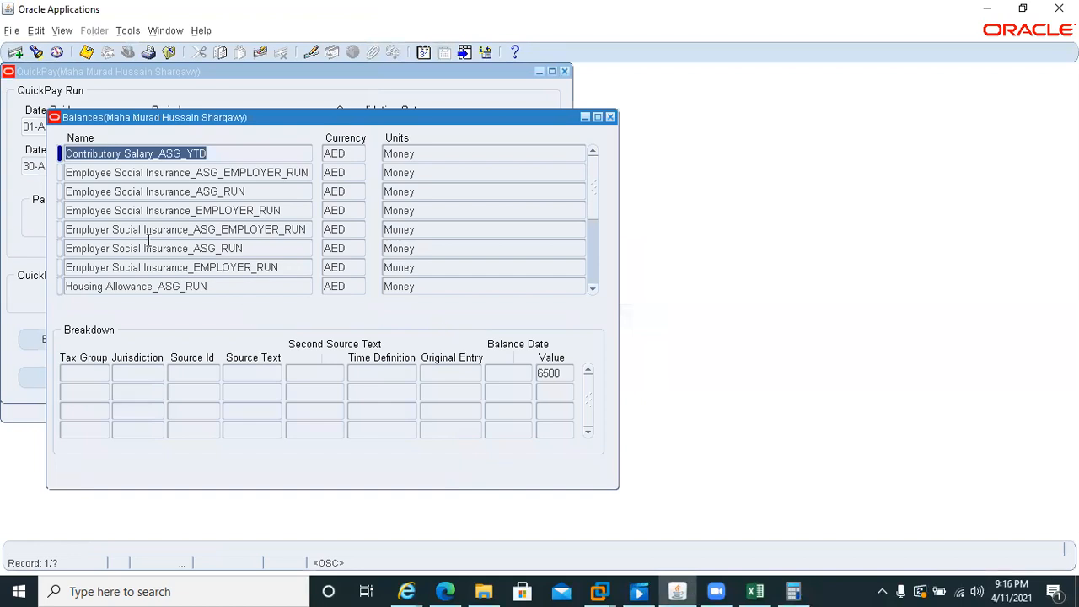
{"action": "left_click", "coordinate": [241, 248]}
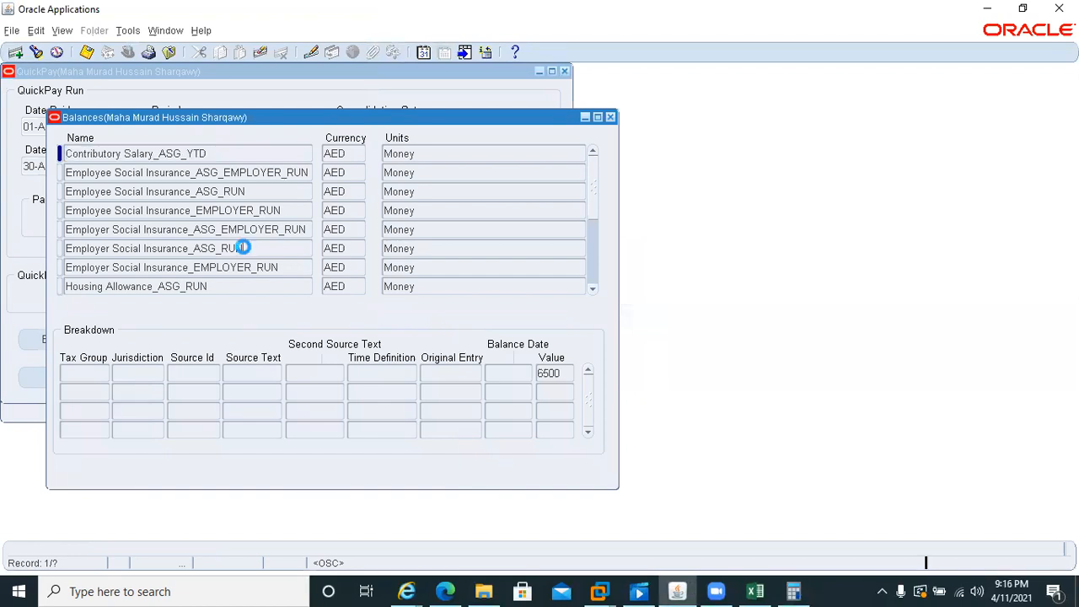
{"action": "left_click", "coordinate": [227, 287]}
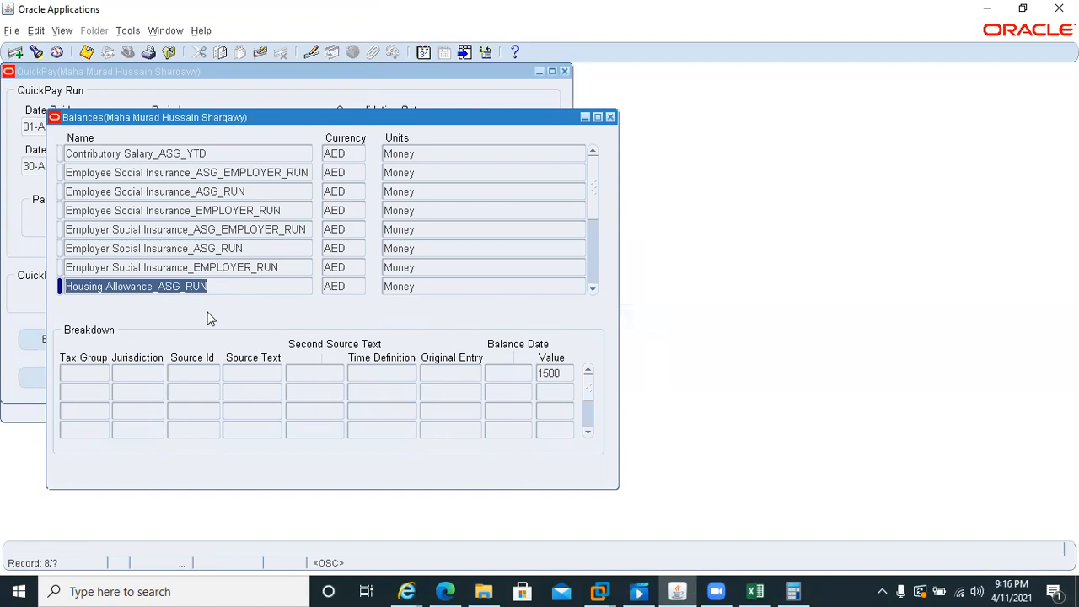
{"action": "key", "text": "F4"}
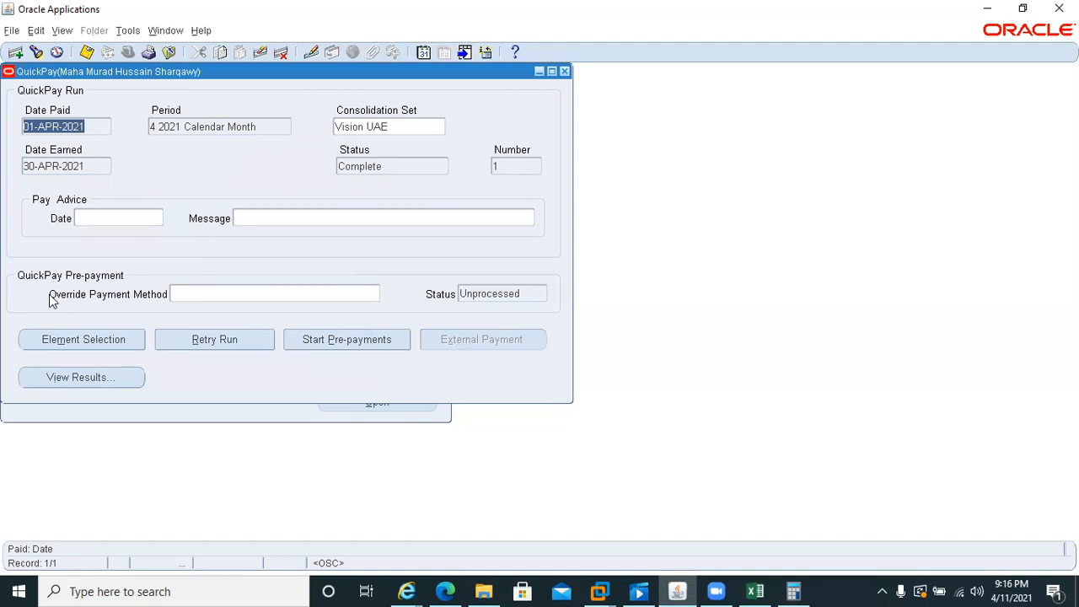
Step: Start a new single request for the Rollback payroll process
{"action": "left_click", "coordinate": [60, 32]}
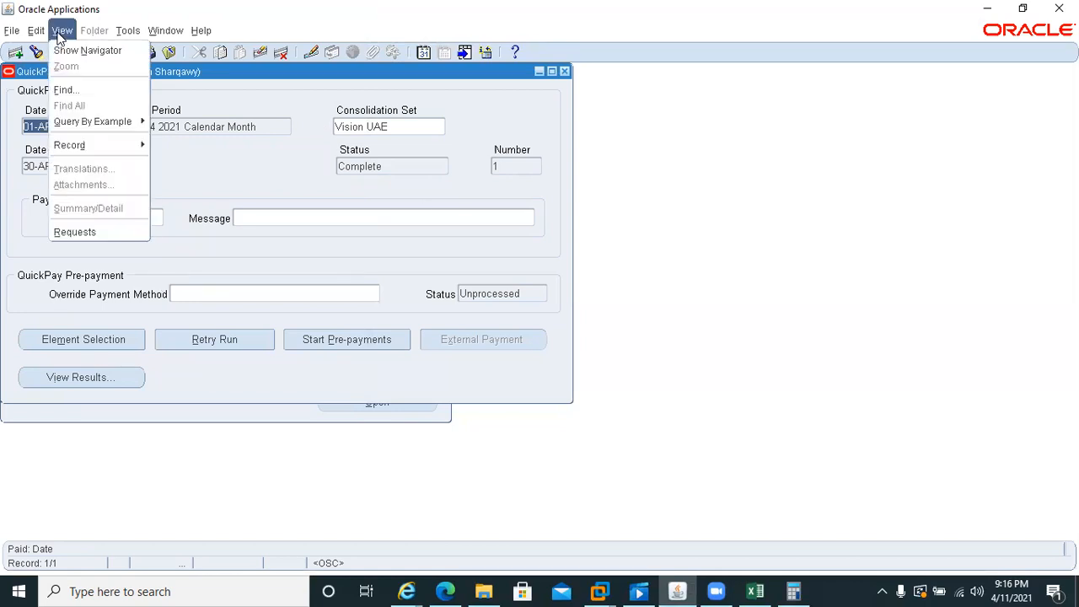
{"action": "left_click", "coordinate": [75, 233]}
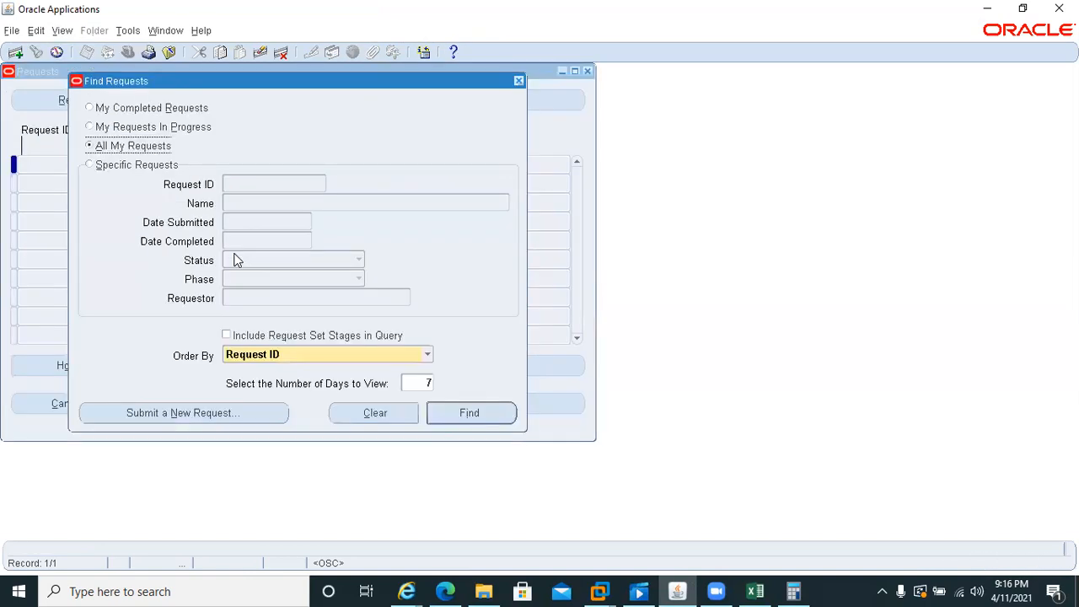
{"action": "left_click", "coordinate": [187, 414]}
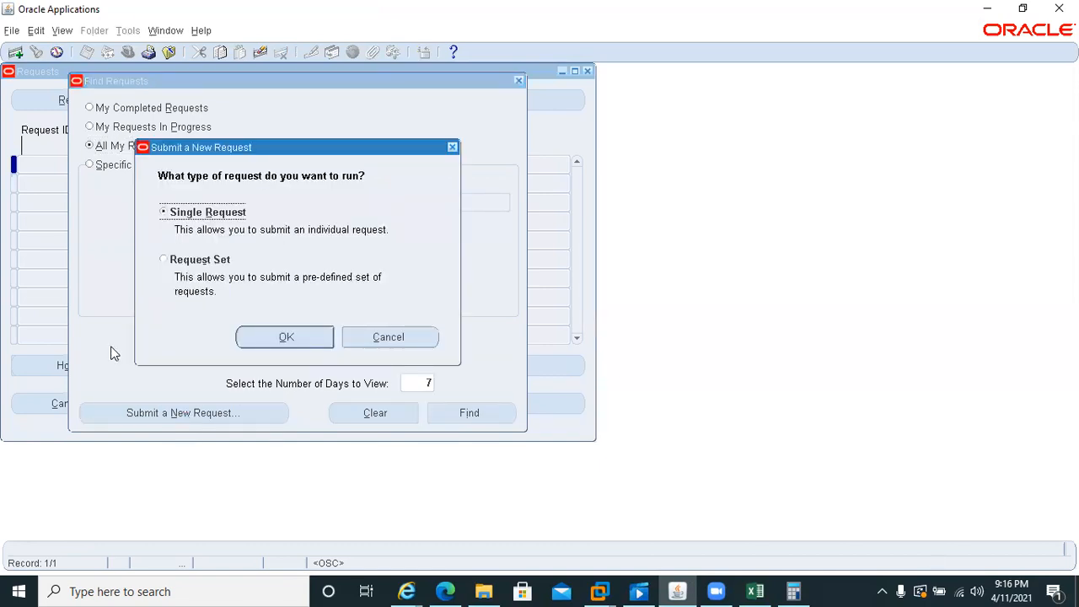
{"action": "left_click", "coordinate": [285, 337]}
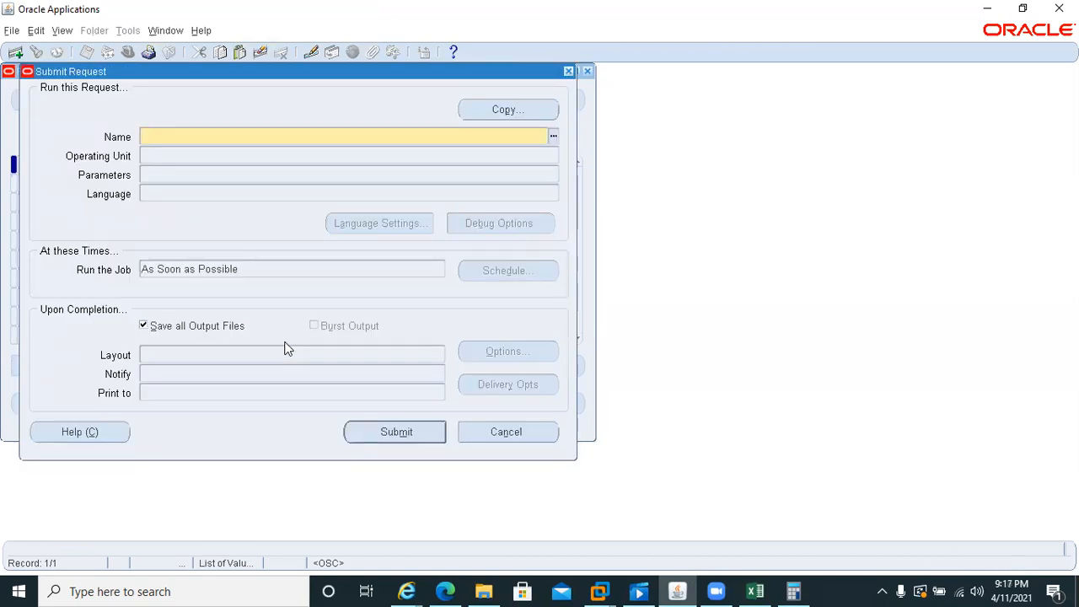
{"action": "type", "text": "rol"}
{"action": "key", "text": "Tab"}
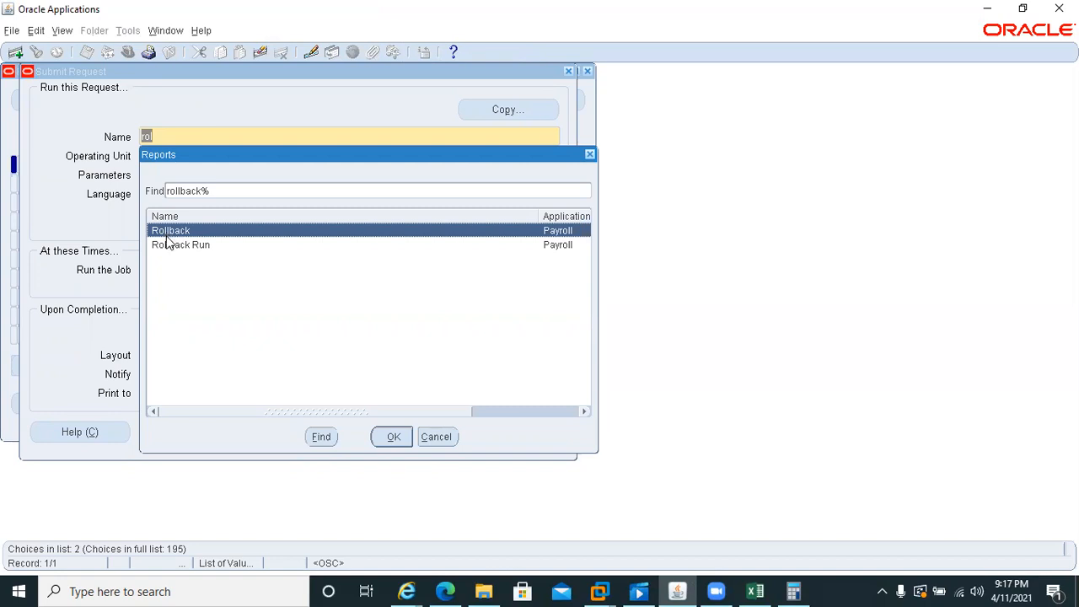
{"action": "left_click_drag", "start_coordinate": [292, 408], "coordinate": [240, 435]}
{"action": "double_click", "coordinate": [167, 238]}
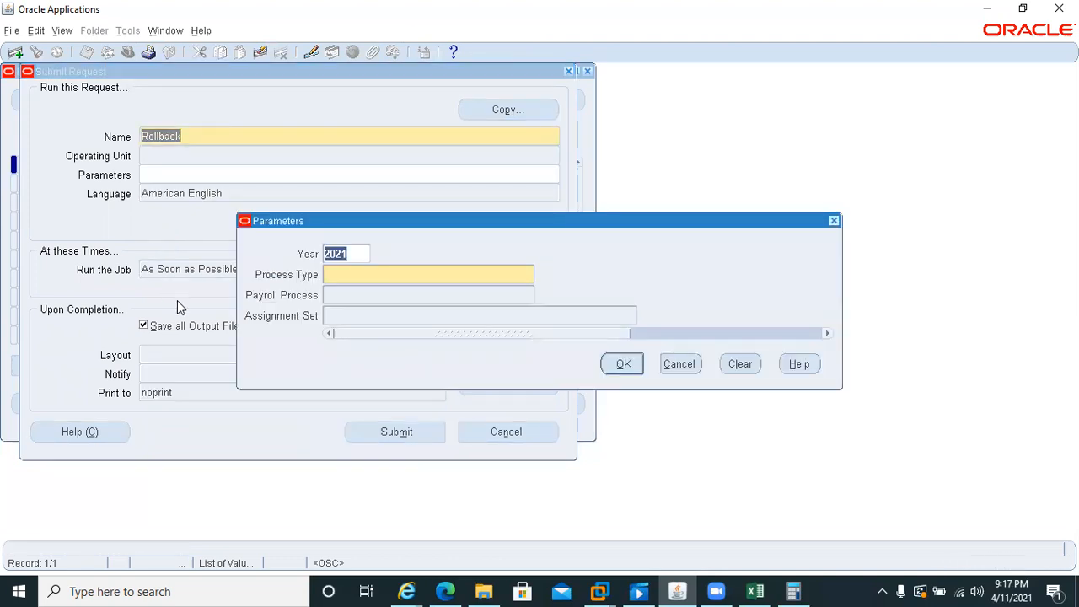
Step: Set the Rollback request's Process Type parameter to QuickPay Run
{"action": "left_click", "coordinate": [345, 274]}
{"action": "type", "text": "qui"}
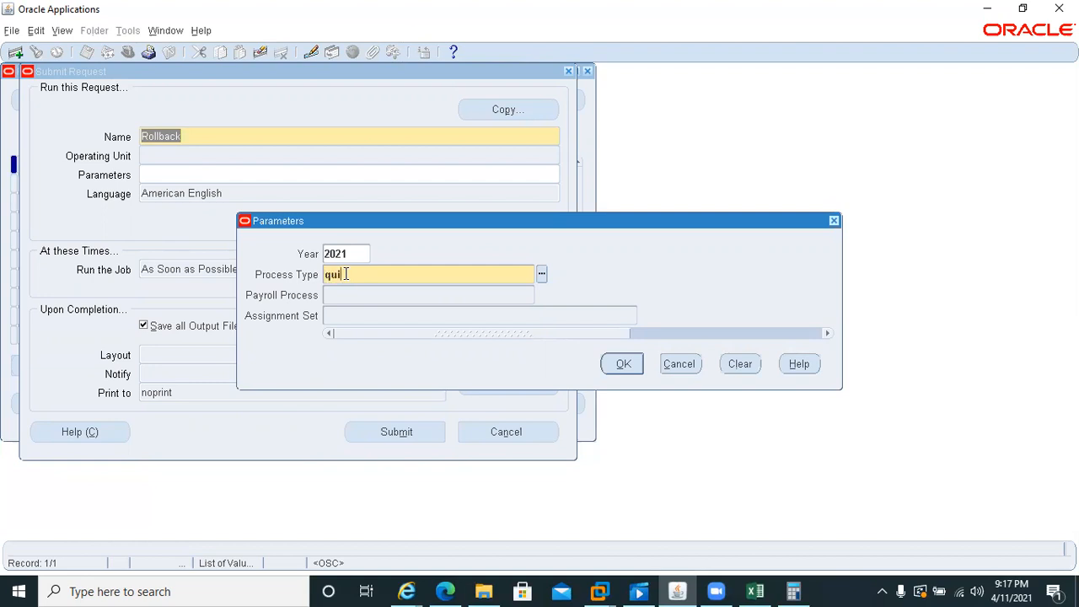
{"action": "type", "text": "ck"}
{"action": "key", "text": "Tab"}
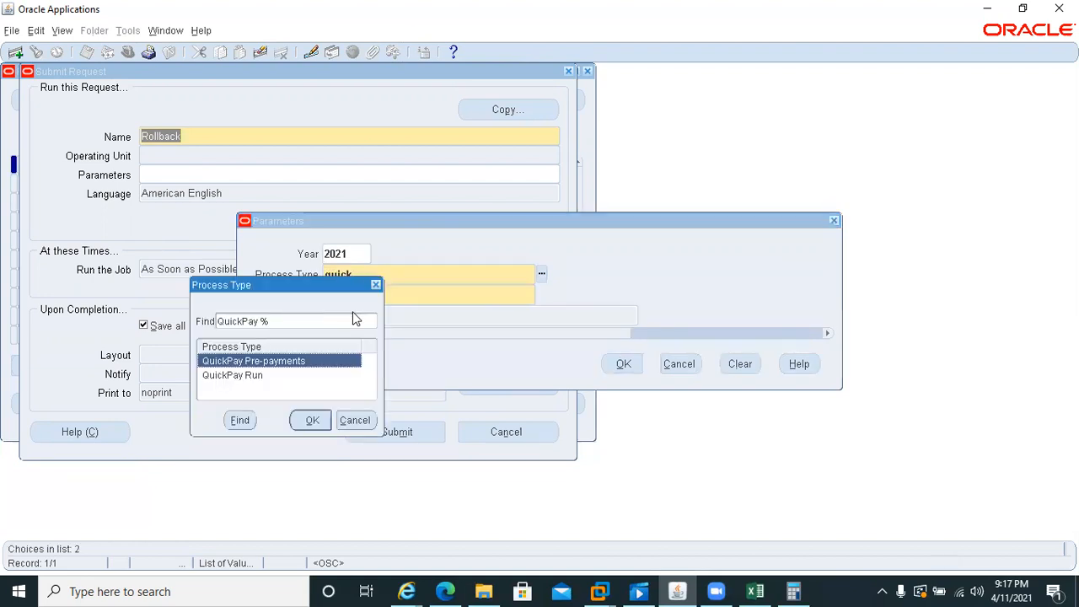
{"action": "double_click", "coordinate": [239, 375]}
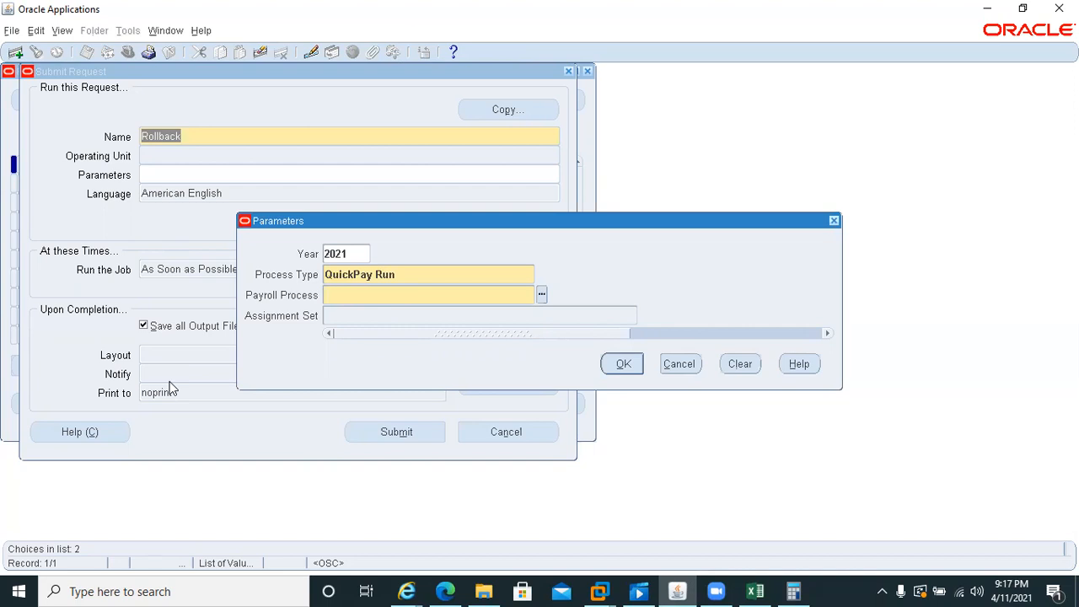
Step: Set the Rollback request's Payroll Process to the 01-APR-2021 QuickPay run, submit the request, and decline submitting another one
{"action": "left_click", "coordinate": [542, 295]}
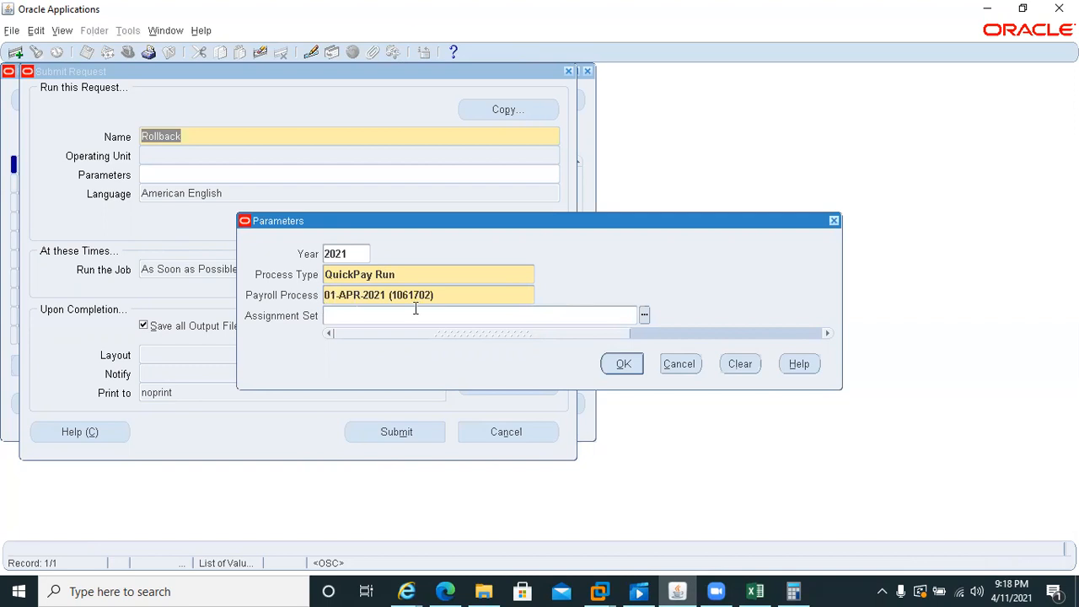
{"action": "key", "text": "alt+o"}
{"action": "left_click", "coordinate": [394, 434]}
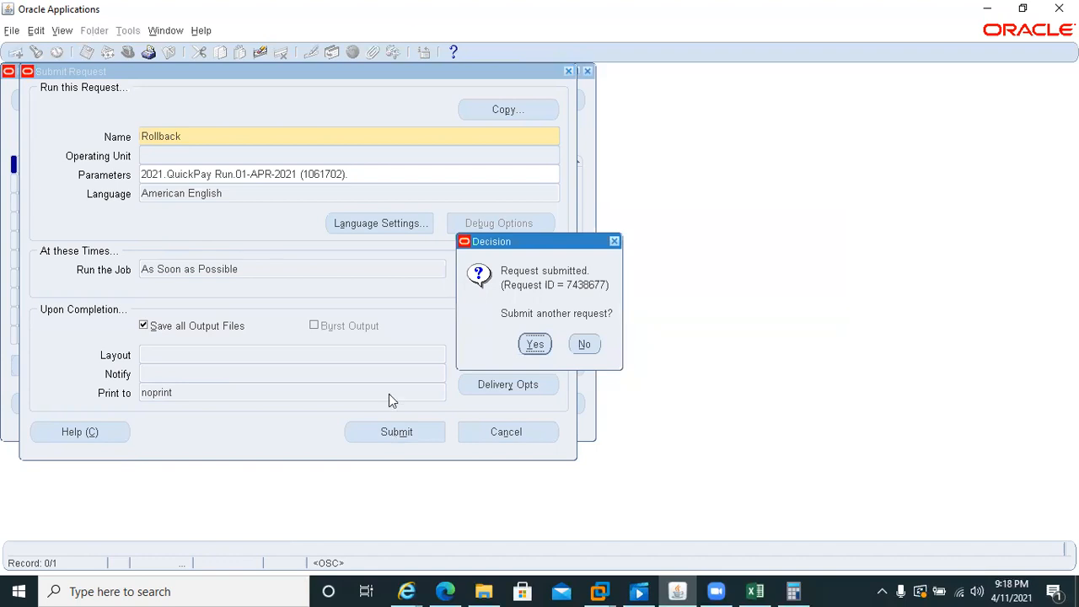
{"action": "left_click", "coordinate": [582, 346]}
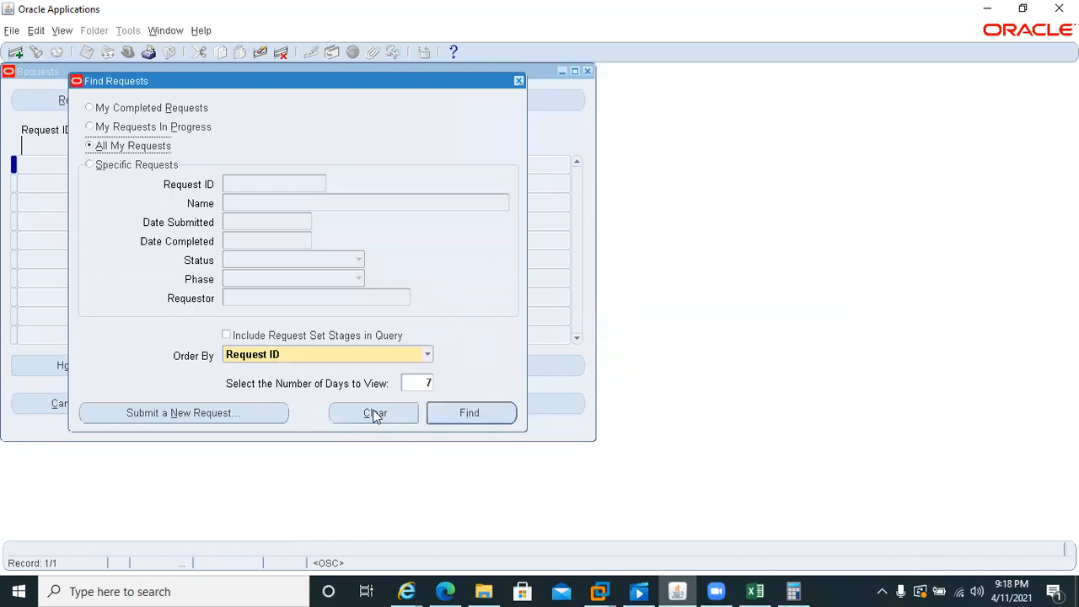
Step: List all submitted requests and refresh the list until the Rollback request and its Payroll Worker Process requests finish
{"action": "left_click", "coordinate": [432, 413]}
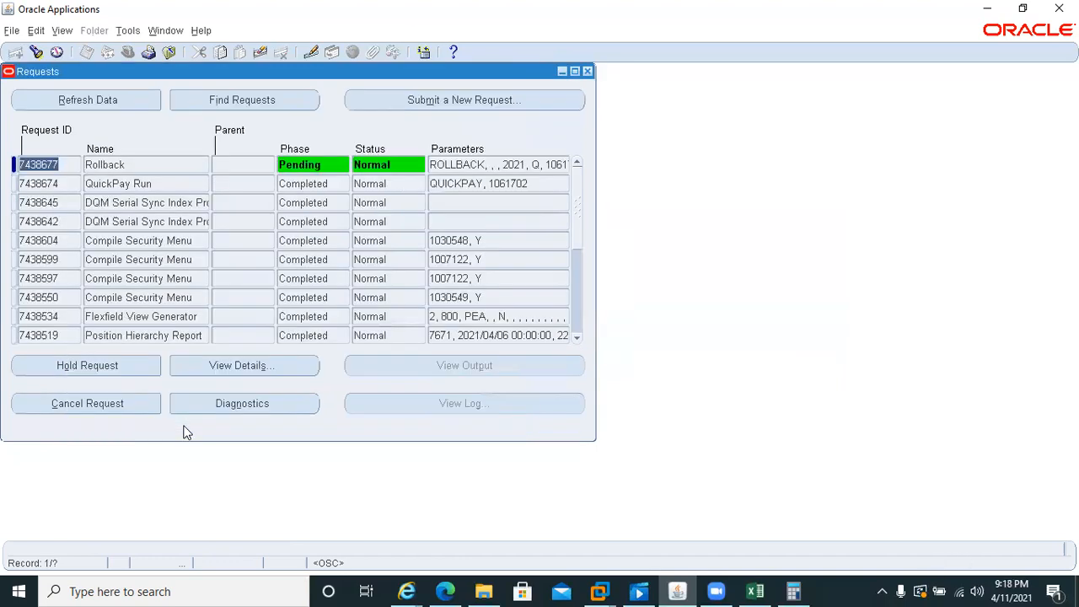
{"action": "left_click", "coordinate": [44, 102]}
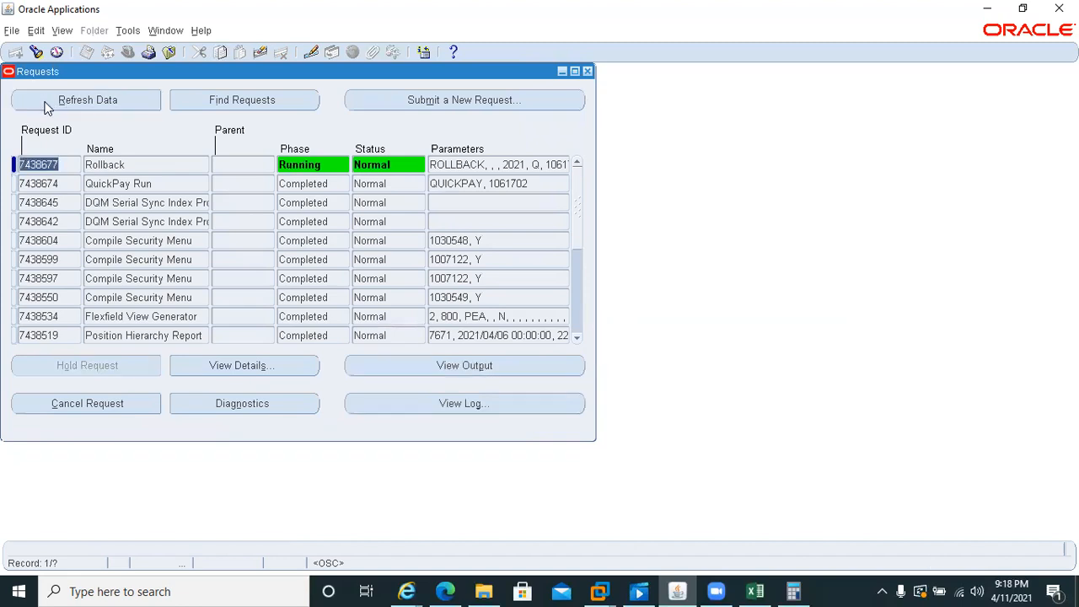
{"action": "left_click", "coordinate": [46, 105]}
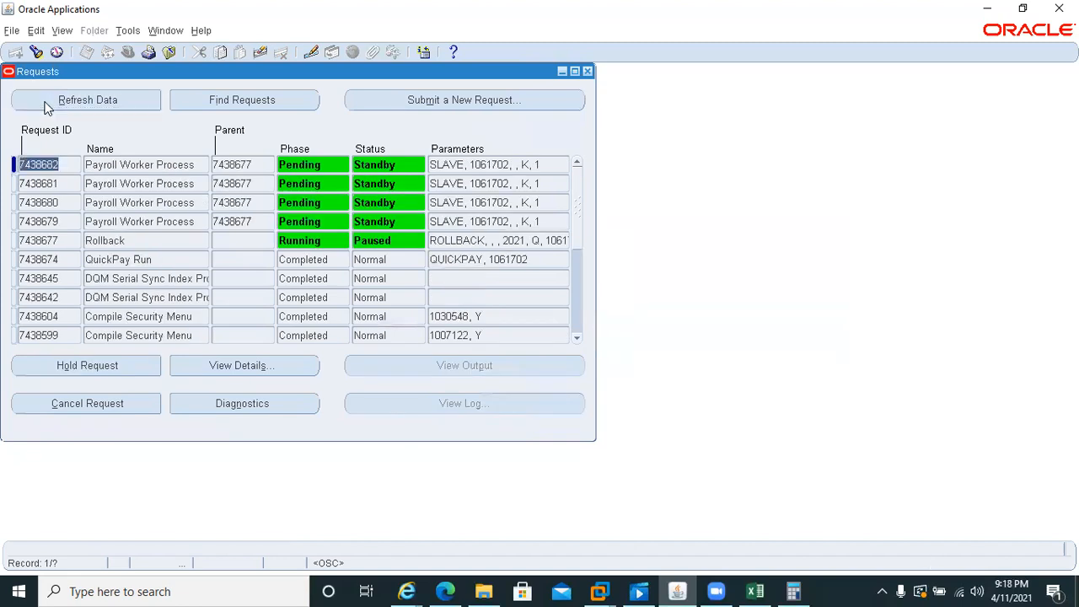
{"action": "left_click", "coordinate": [46, 105]}
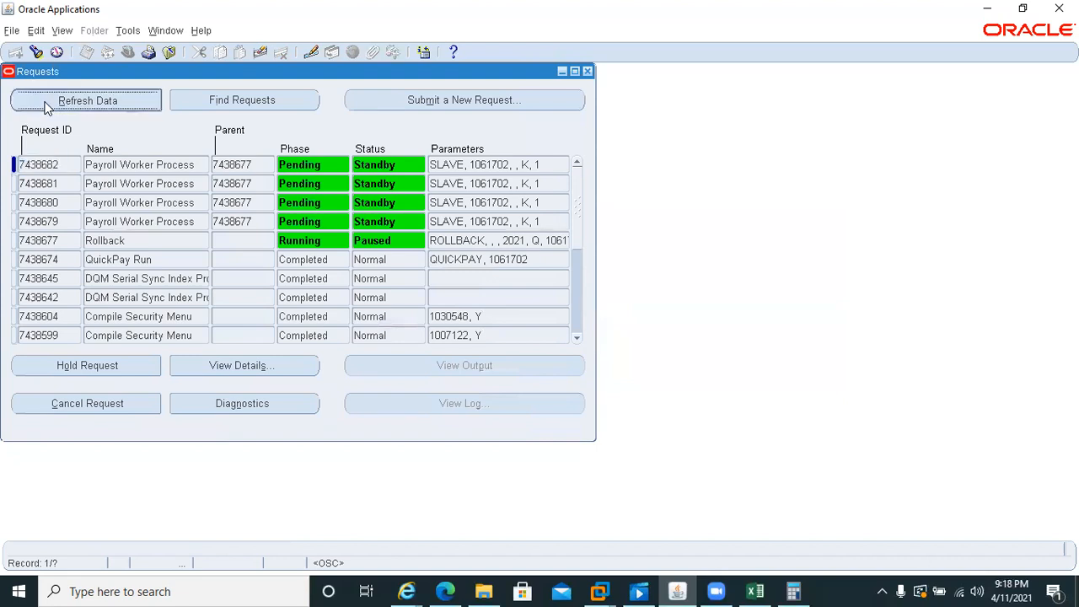
{"action": "left_click", "coordinate": [47, 104]}
{"action": "left_click", "coordinate": [46, 105]}
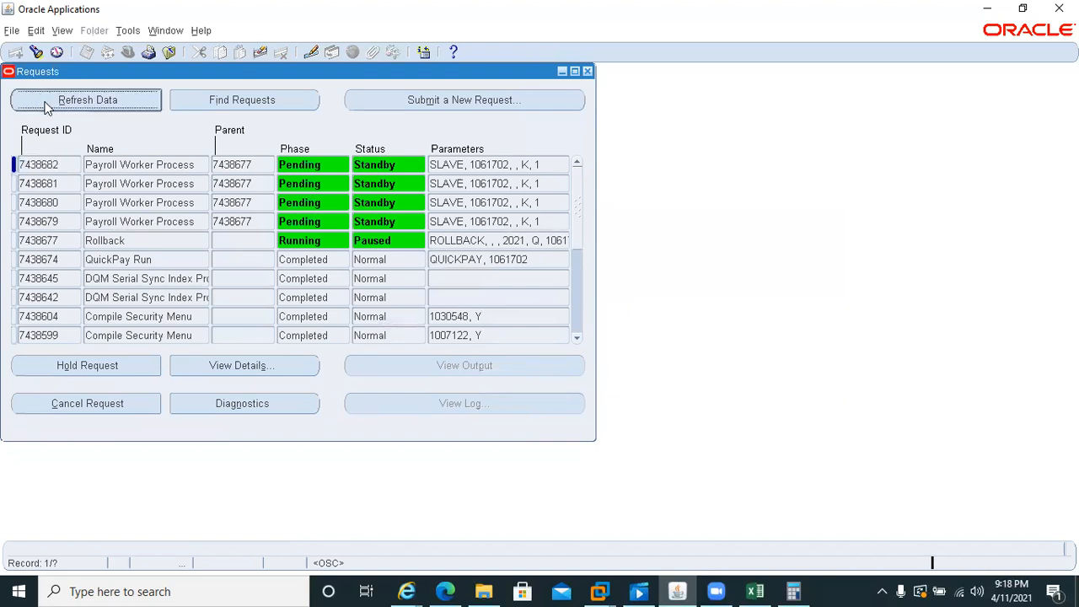
{"action": "left_click", "coordinate": [46, 104]}
{"action": "left_click", "coordinate": [46, 104]}
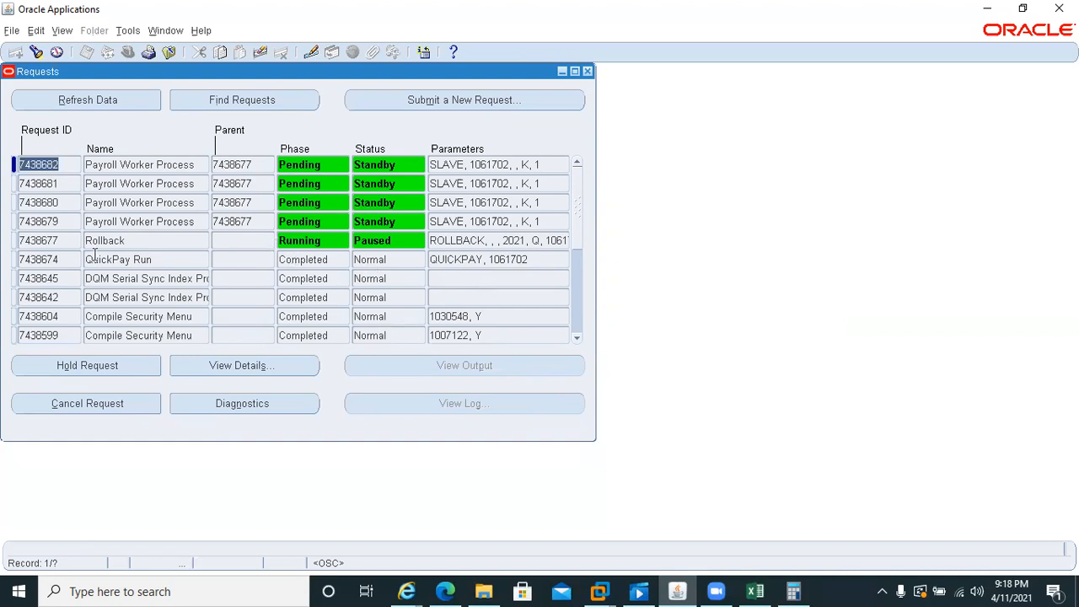
{"action": "left_click", "coordinate": [55, 105]}
{"action": "left_click", "coordinate": [55, 106]}
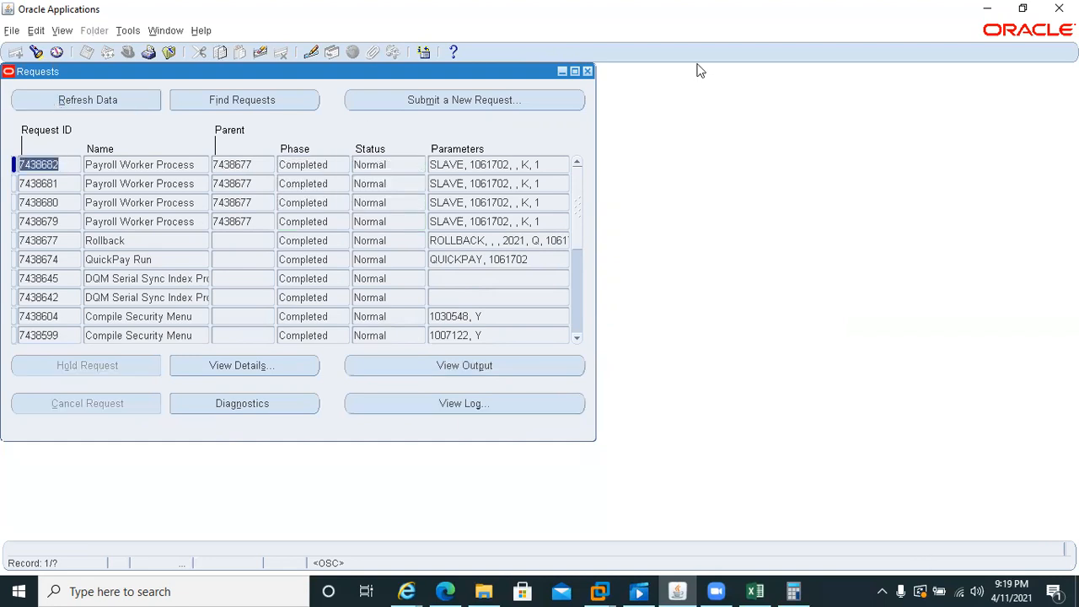
Step: Close the Requests and QuickPay windows and remove the duplicate fifth Run QuickPay entry from the Navigator's Top Ten List
{"action": "left_click", "coordinate": [587, 71]}
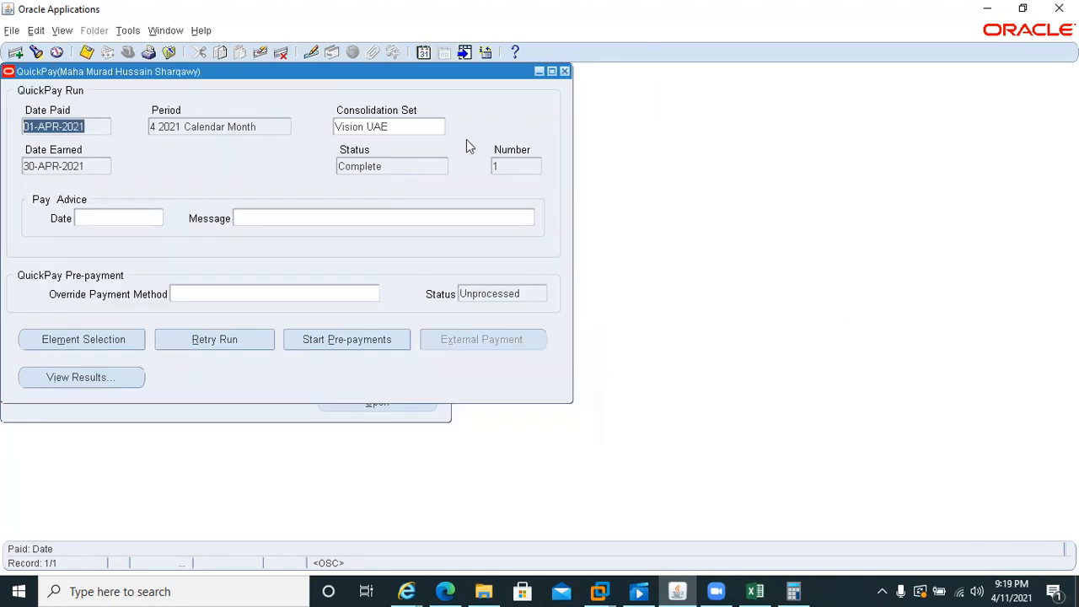
{"action": "left_click", "coordinate": [565, 71]}
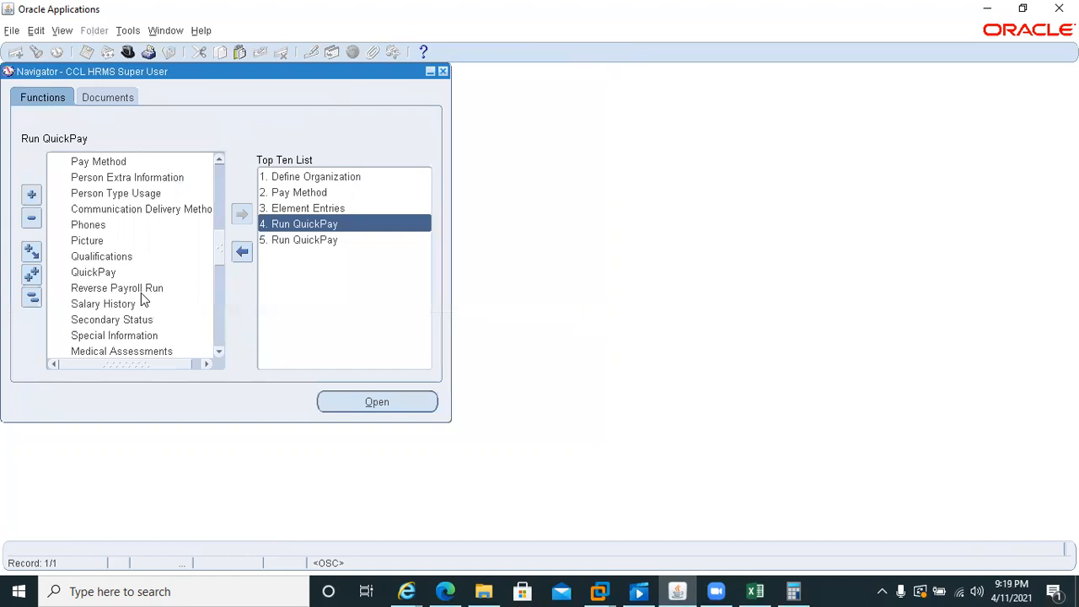
{"action": "left_click", "coordinate": [308, 241]}
{"action": "left_click", "coordinate": [242, 251]}
Step: Reopen Run QuickPay and find the employee by employee number
{"action": "double_click", "coordinate": [296, 226]}
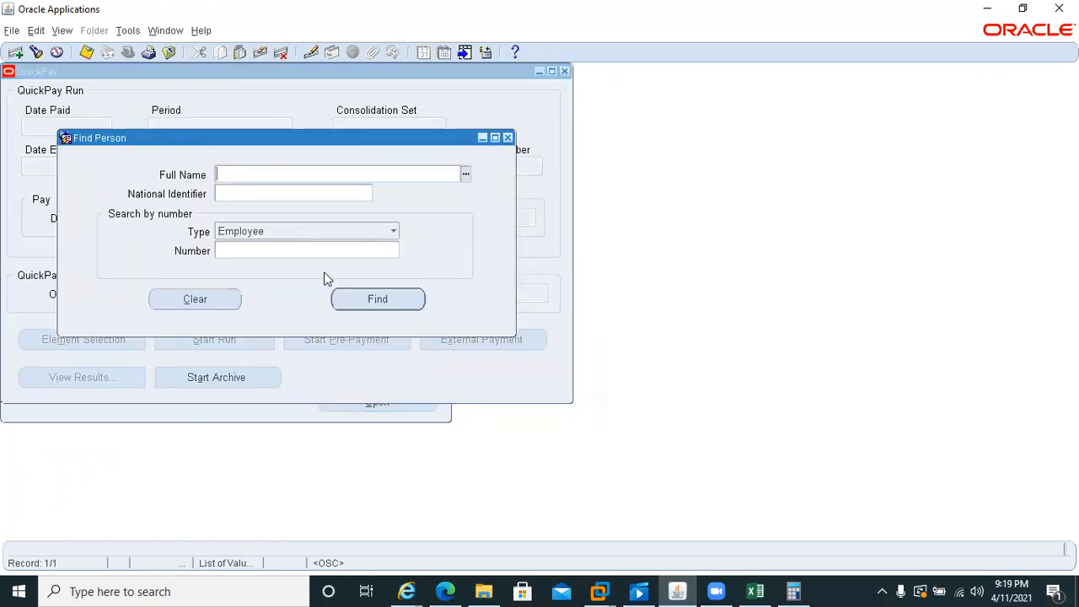
{"action": "left_click", "coordinate": [248, 250]}
{"action": "type", "text": "60"}
{"action": "key", "text": "Tab"}
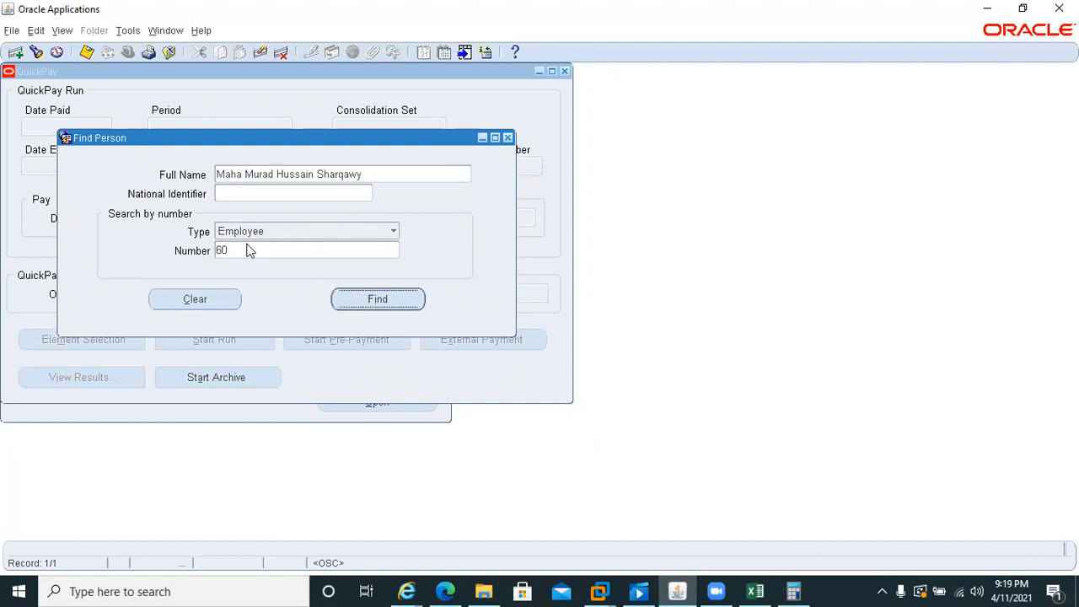
{"action": "left_click", "coordinate": [332, 308]}
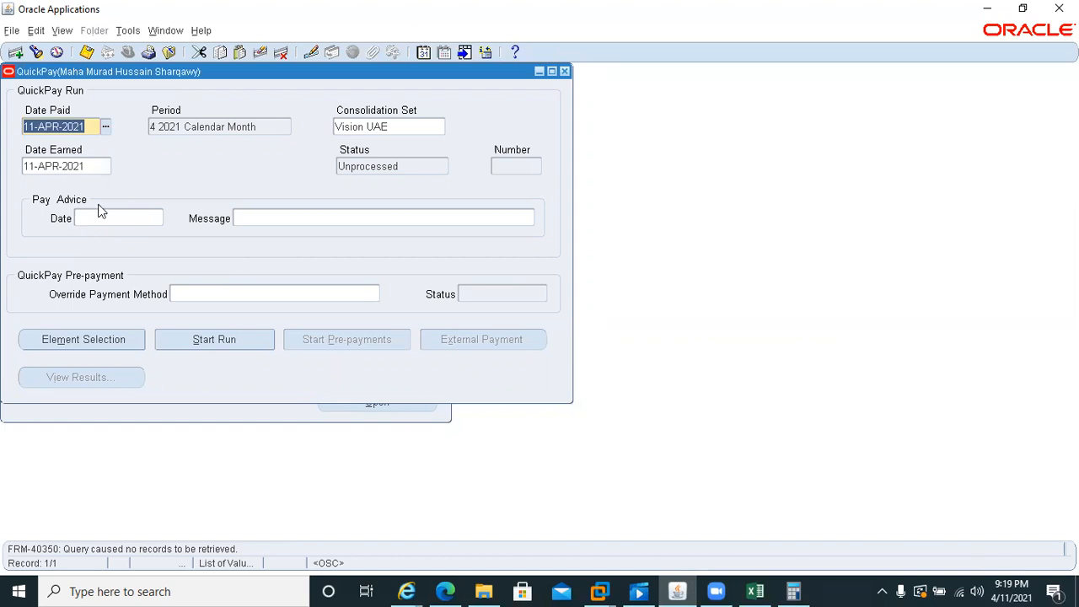
Step: Set the QuickPay run's Date Paid to 01-APR-2021 and clear the day portion of Date Earned
{"action": "key", "text": "Home"}
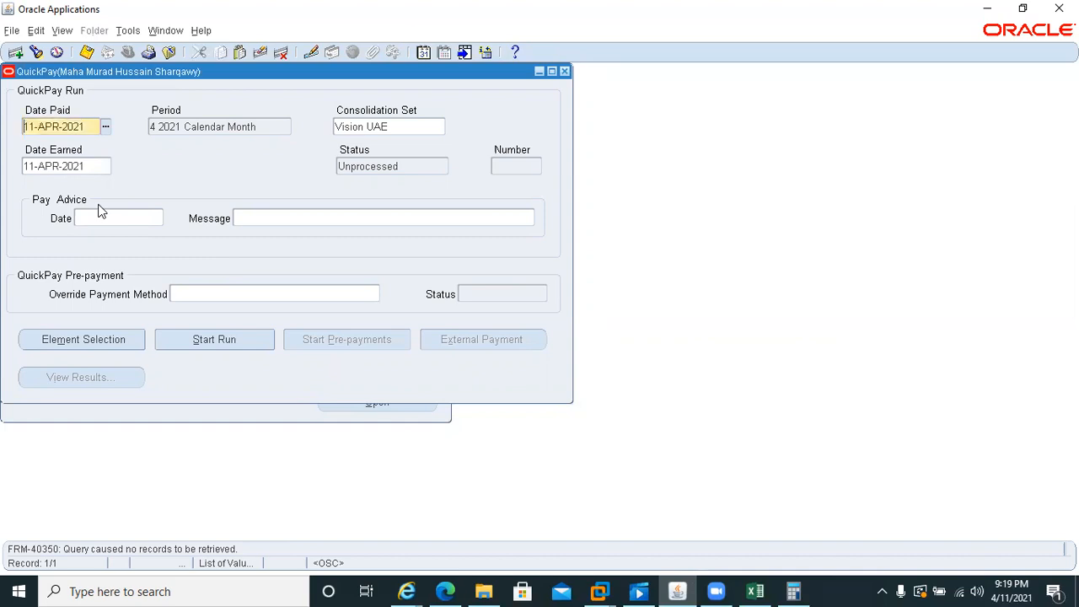
{"action": "key", "text": "Delete"}
{"action": "type", "text": "0"}
{"action": "left_click", "coordinate": [93, 166]}
{"action": "key", "text": "Home"}
{"action": "key", "text": "Delete"}
{"action": "key", "text": "Delete"}
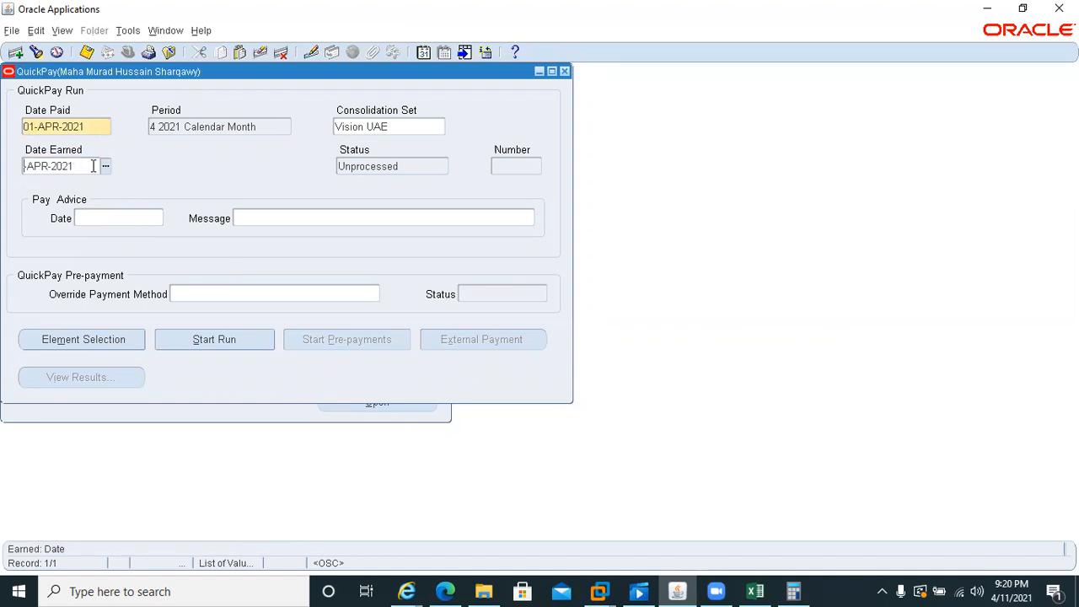
Step: Set the QuickPay Date Earned to 30-APR-2021 and start the April run, saving the pending changes
{"action": "type", "text": "30"}
{"action": "key", "text": "Tab"}
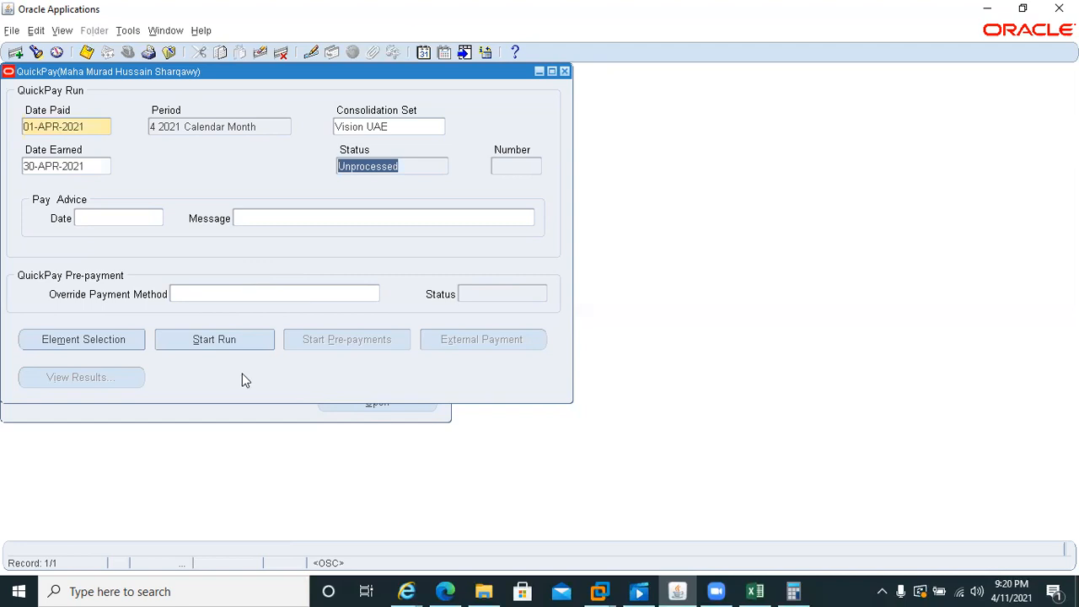
{"action": "left_click", "coordinate": [221, 339]}
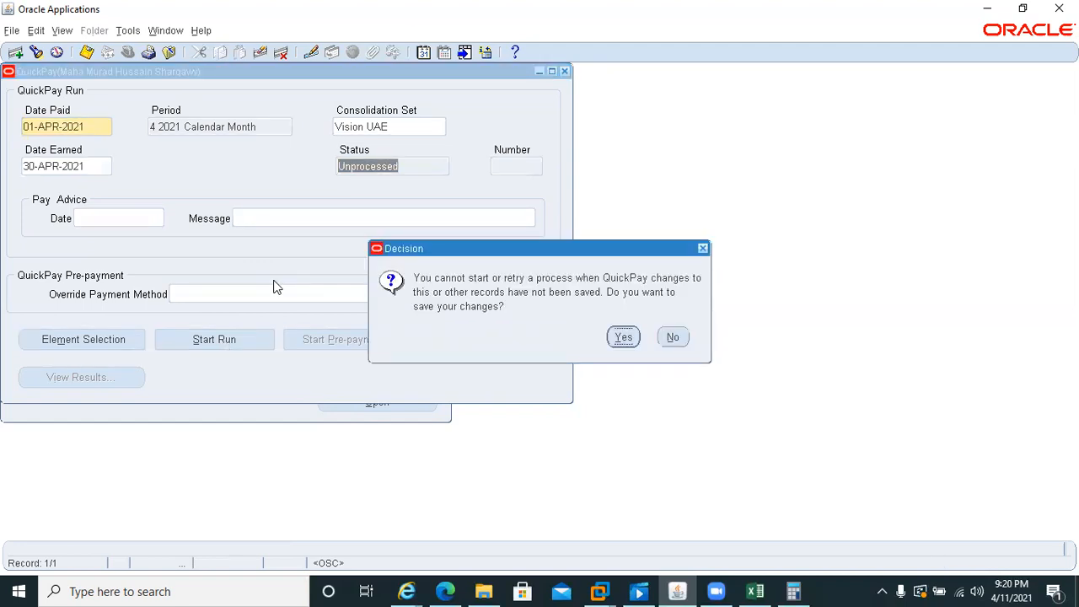
{"action": "left_click", "coordinate": [623, 339]}
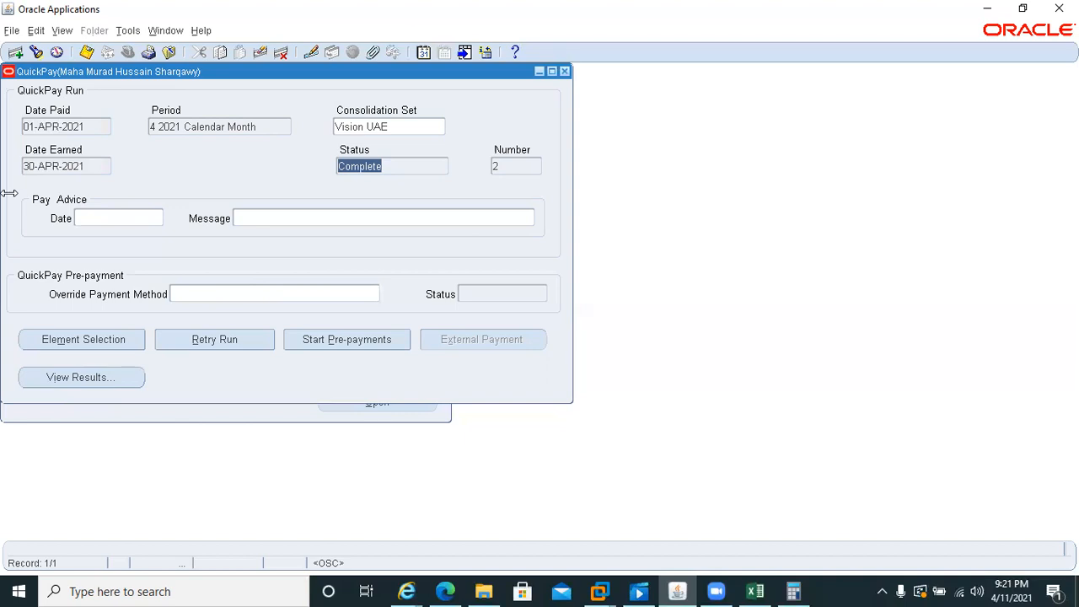
Step: View the April run's balances for Housing Allowance_ASG_RUN and Housing Allowance_ASG_YTD, and close the balances window
{"action": "left_click", "coordinate": [100, 378]}
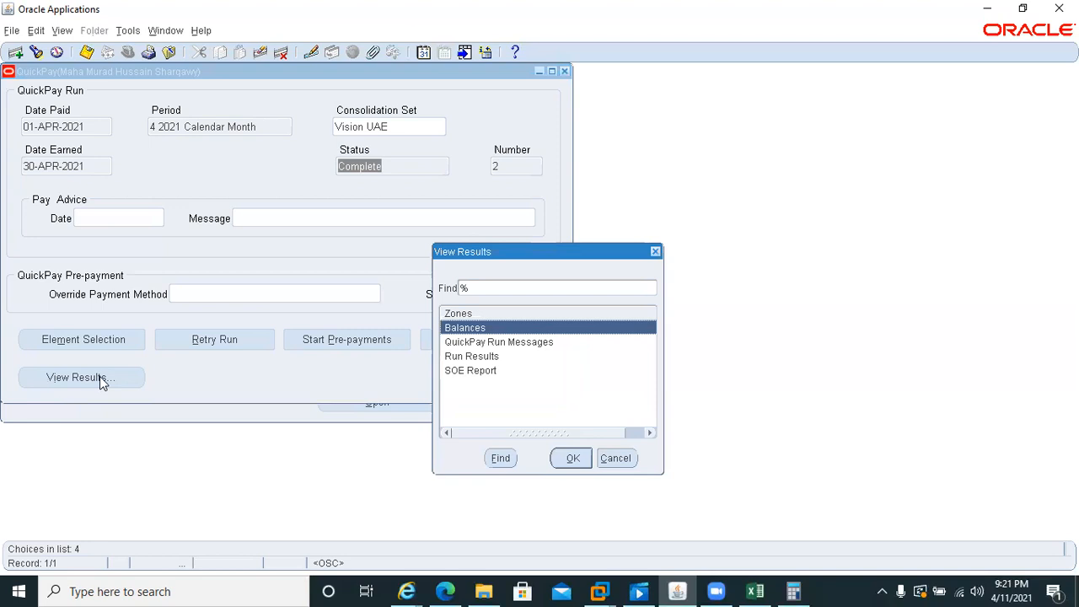
{"action": "double_click", "coordinate": [462, 330]}
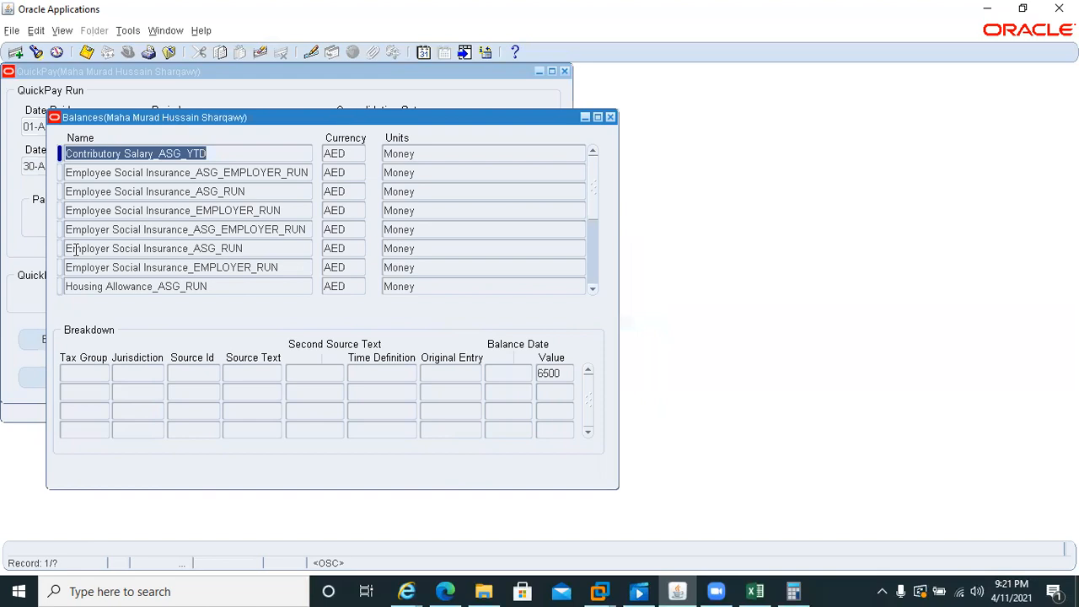
{"action": "left_click", "coordinate": [224, 286]}
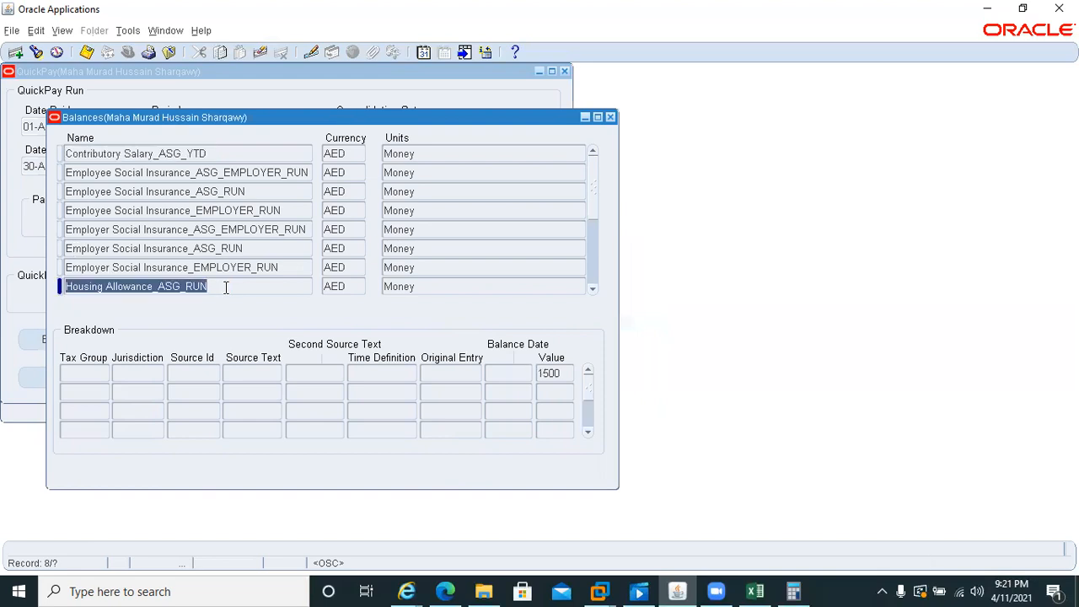
{"action": "left_click", "coordinate": [224, 286]}
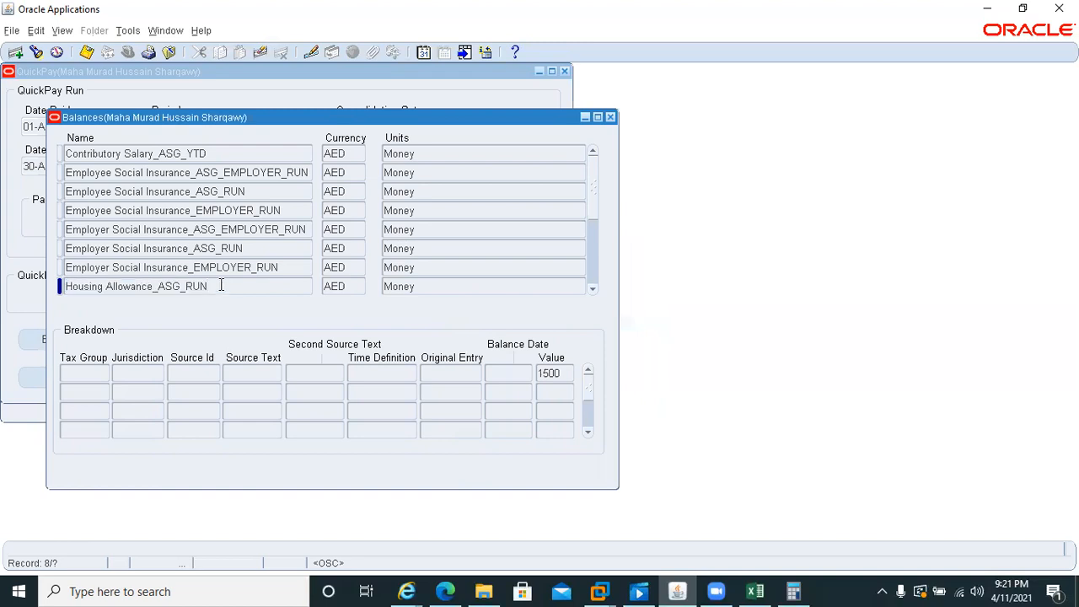
{"action": "key", "text": "Down"}
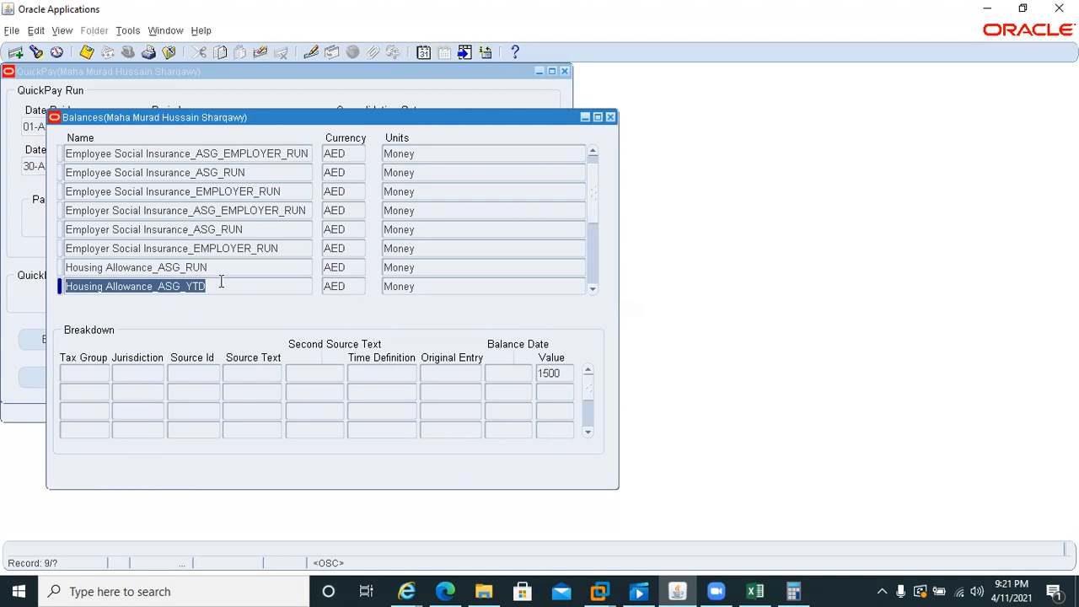
{"action": "left_click", "coordinate": [608, 117]}
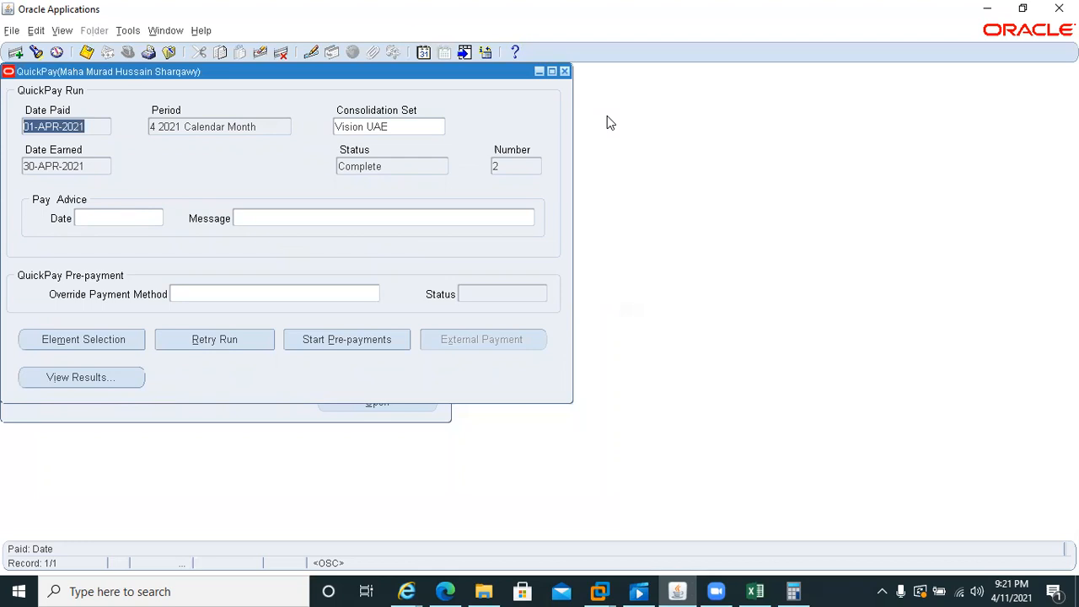
Step: Add a new QuickPay record with Date Paid set to 01-MAY-2021
{"action": "key", "text": "Down"}
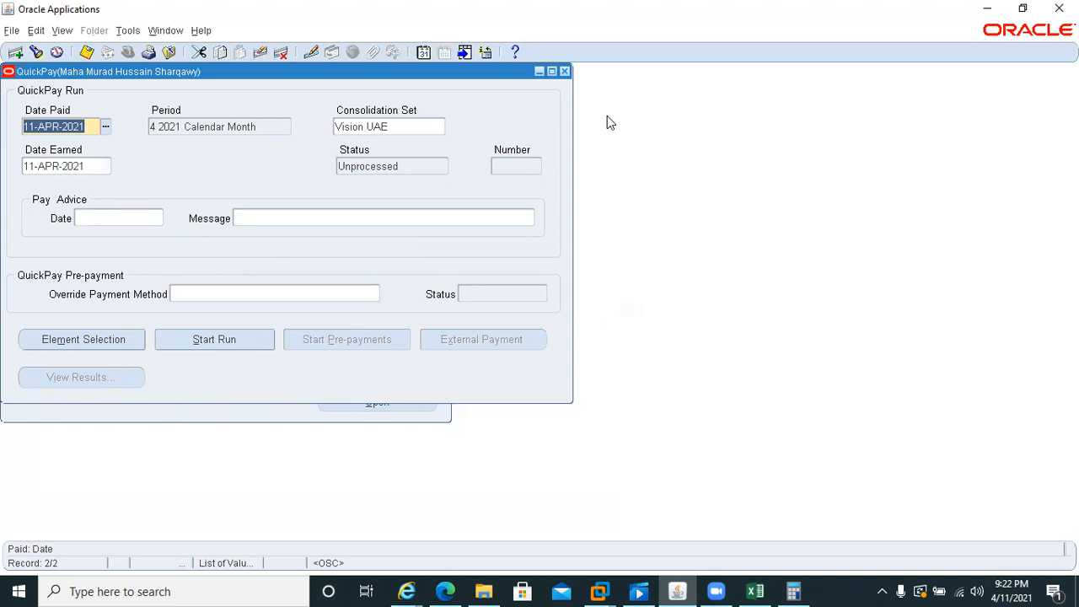
{"action": "type", "text": "01MAY20221"}
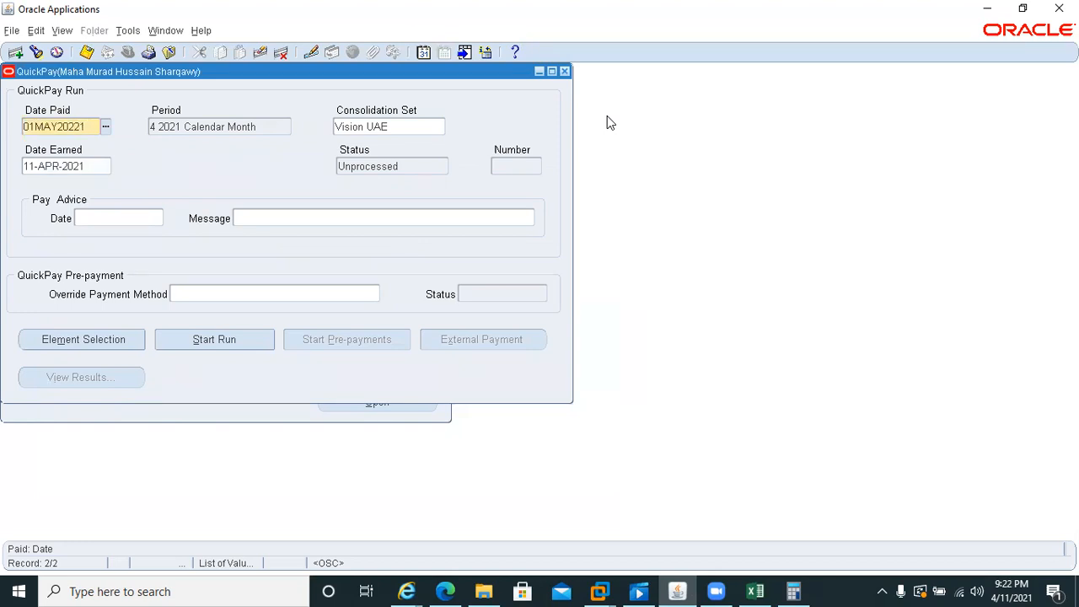
{"action": "left_click", "coordinate": [93, 169]}
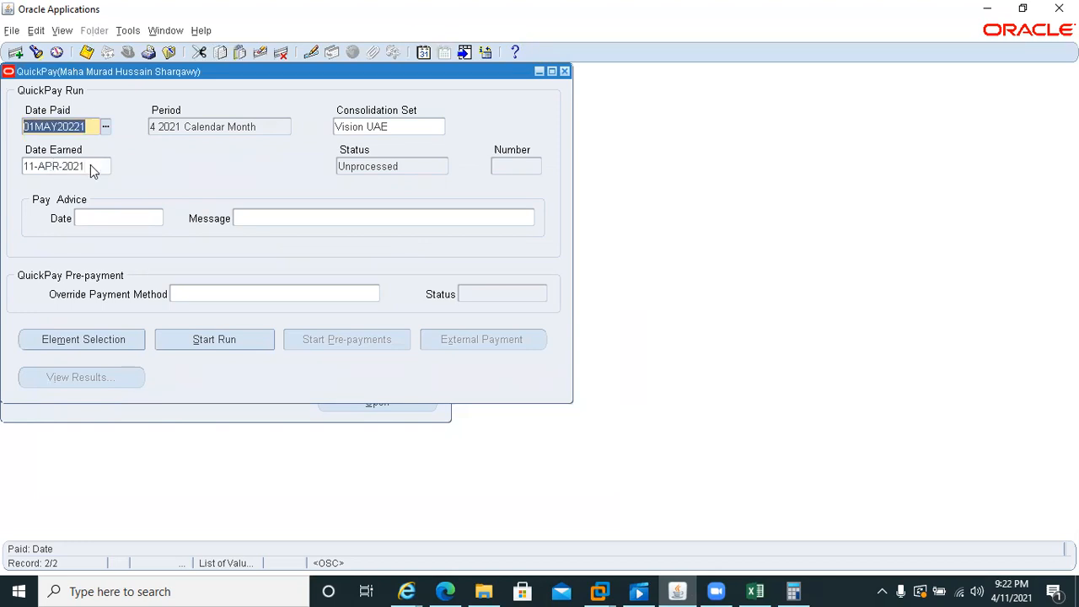
{"action": "left_click", "coordinate": [70, 126]}
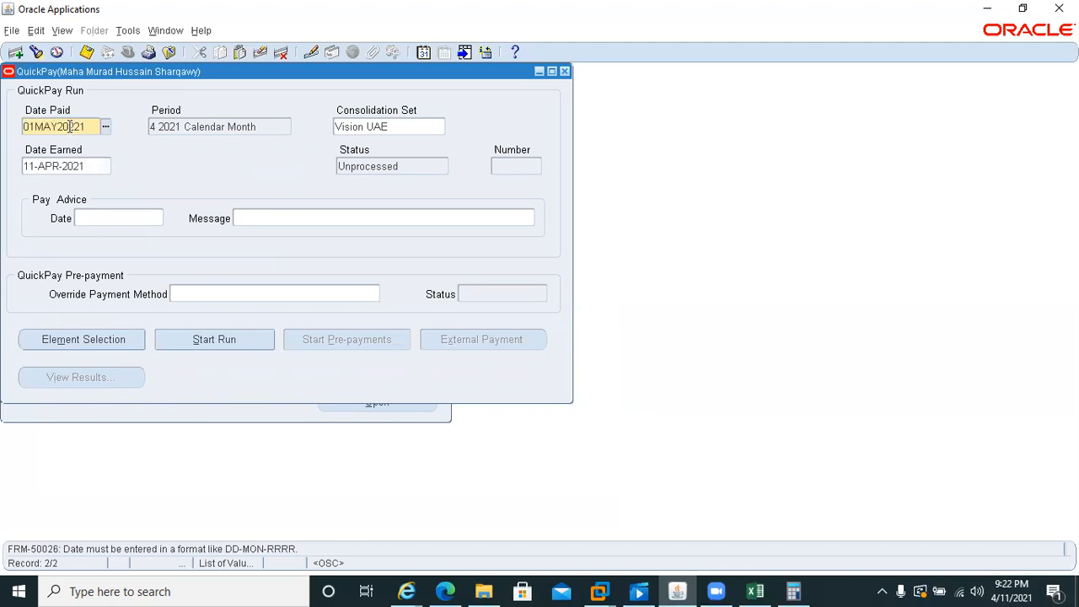
{"action": "key", "text": "Delete"}
{"action": "key", "text": "Tab"}
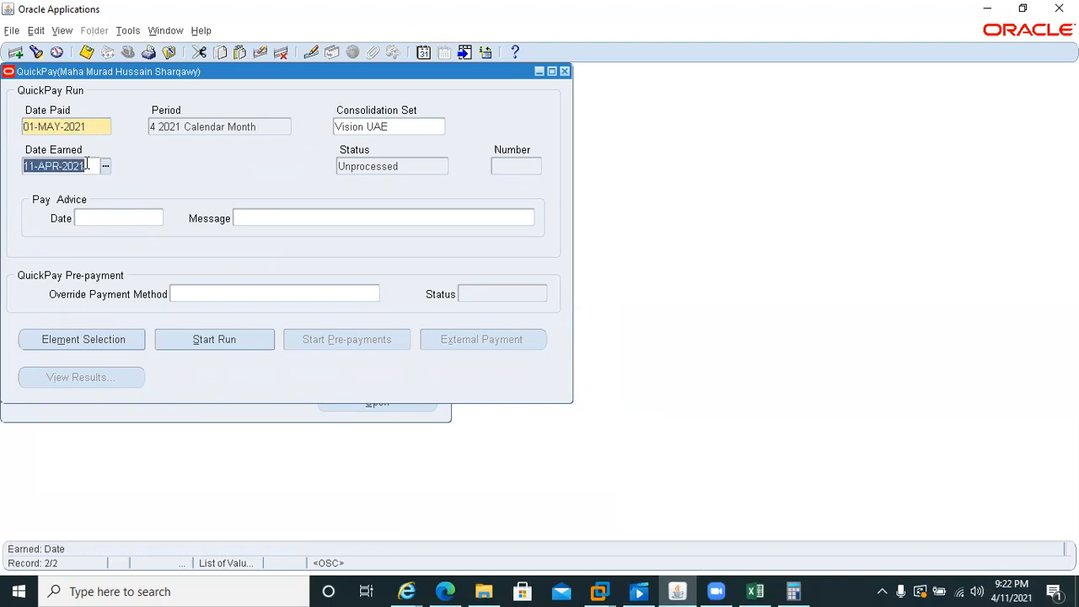
Step: Set the new record's Date Earned to 31-MAY-2021 and start its run, saving the changes
{"action": "type", "text": "31"}
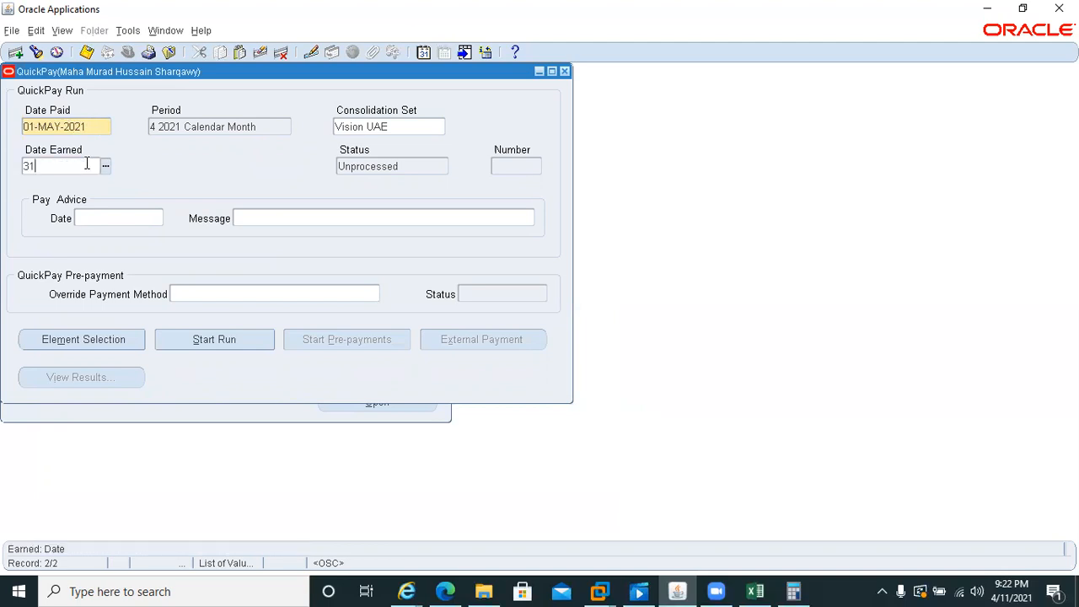
{"action": "type", "text": "MAY2"}
{"action": "type", "text": "0221"}
{"action": "left_click", "coordinate": [195, 341]}
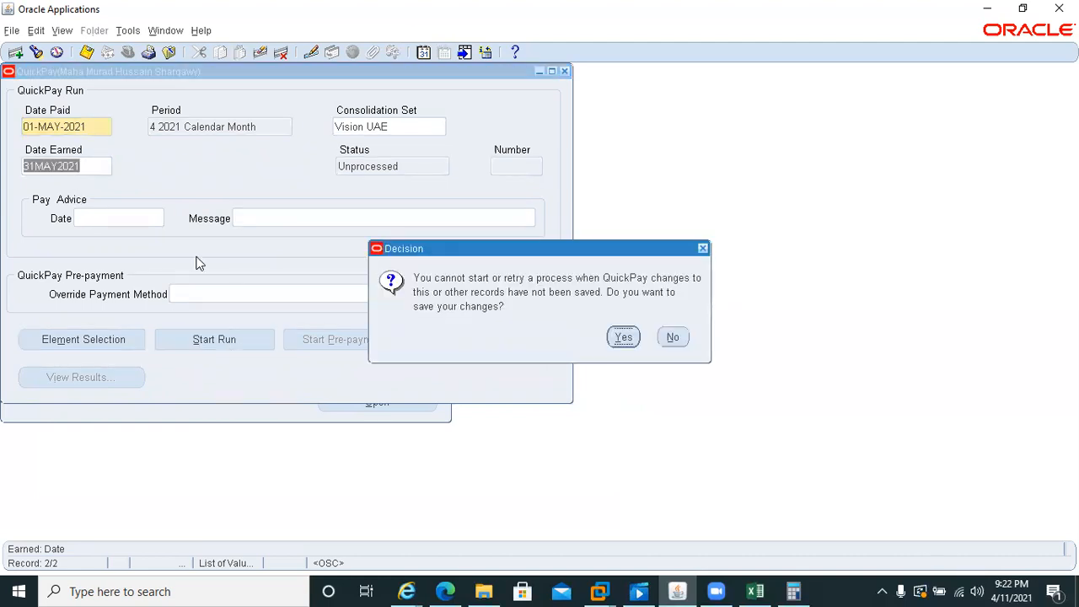
{"action": "left_click", "coordinate": [622, 337]}
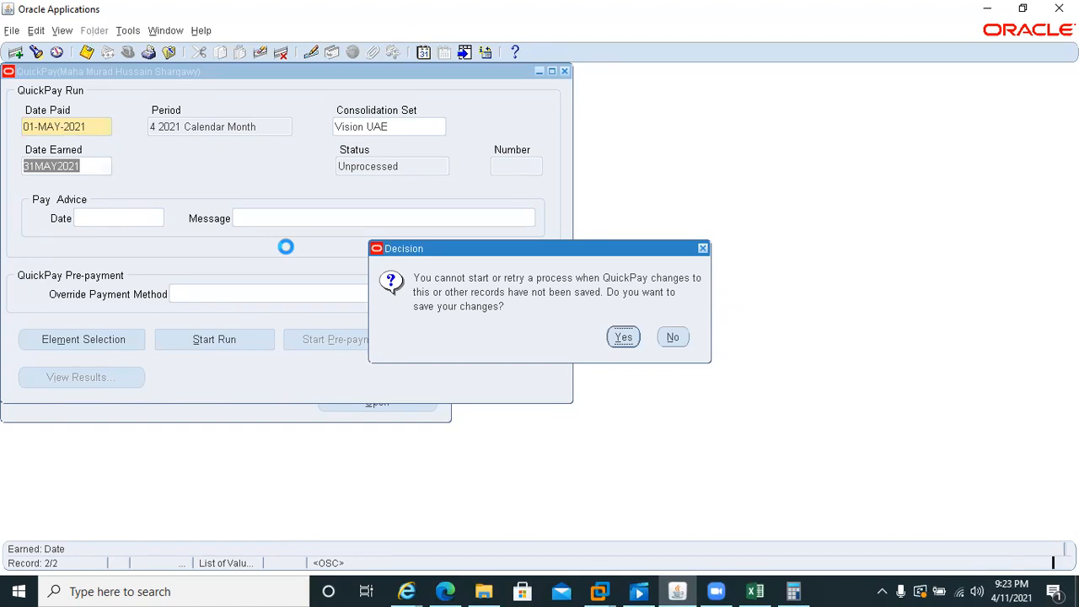
{"action": "key", "text": "Return"}
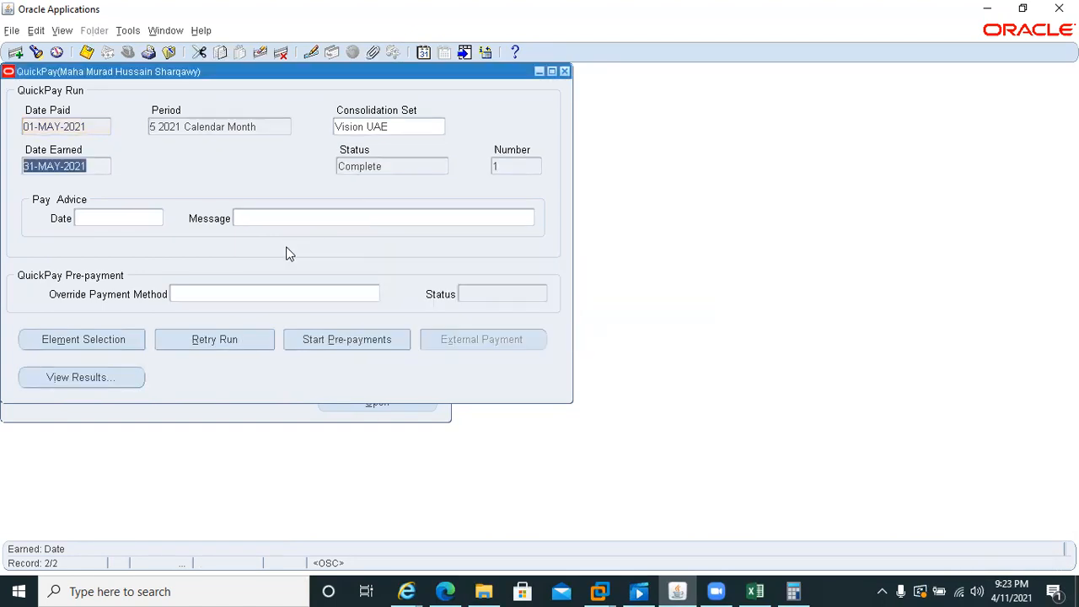
Step: Open the May run's balances and check Housing Allowance_ASG_RUN and Housing Allowance_ASG_YTD
{"action": "left_click", "coordinate": [77, 384]}
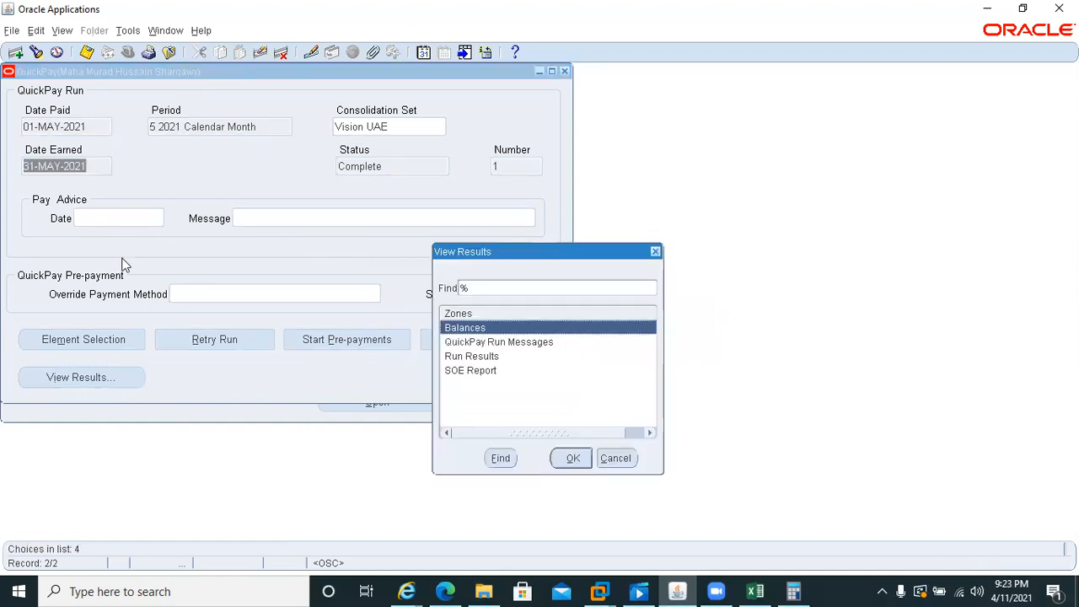
{"action": "key", "text": "Down"}
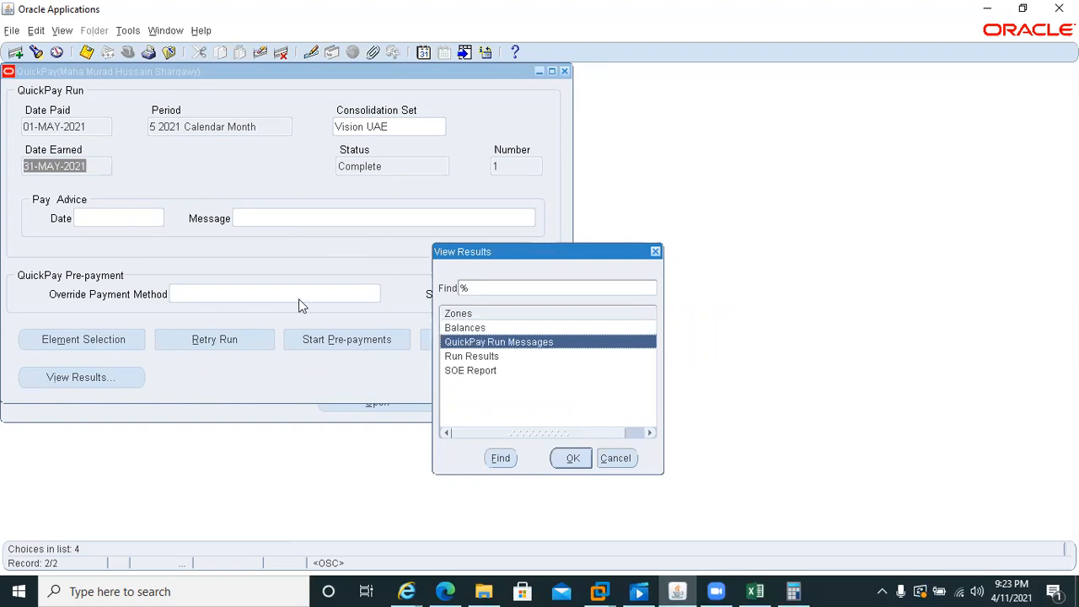
{"action": "left_click", "coordinate": [465, 329]}
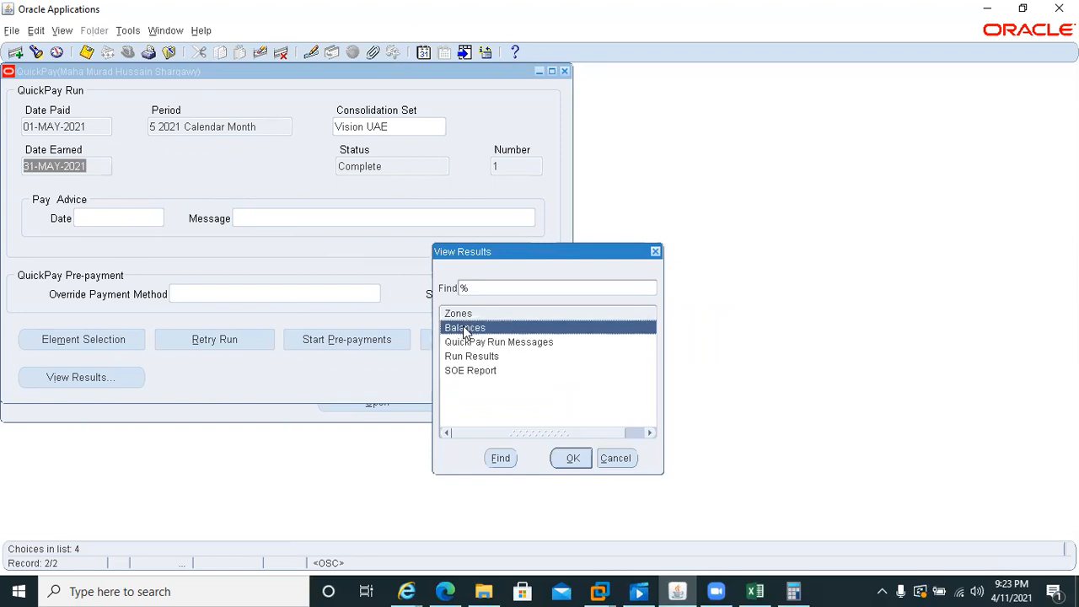
{"action": "double_click", "coordinate": [466, 329]}
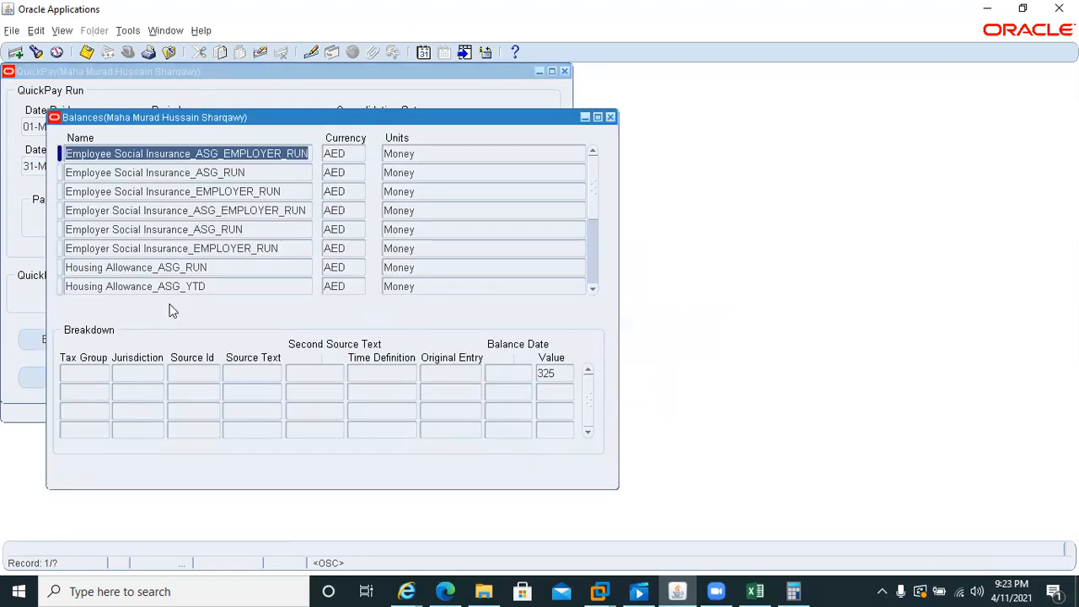
{"action": "left_click", "coordinate": [232, 266]}
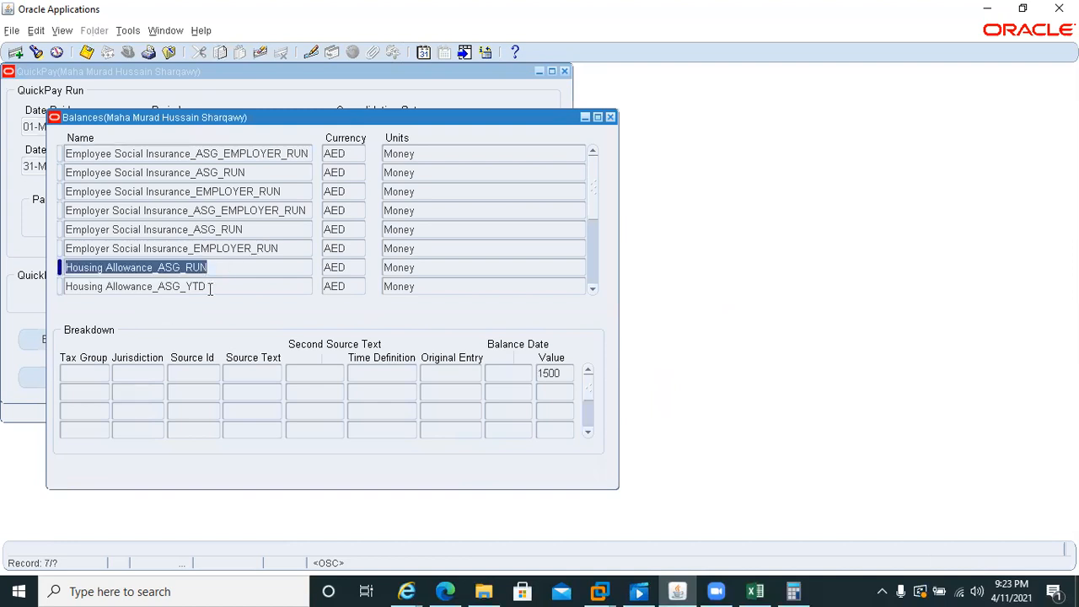
{"action": "left_click", "coordinate": [210, 287]}
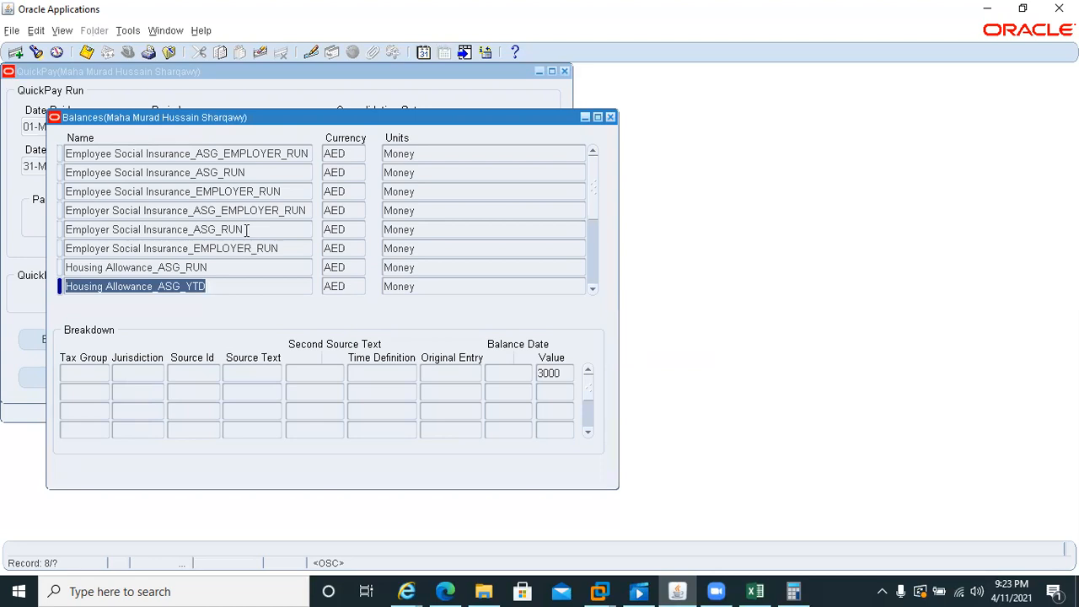
Step: Check the Employee Social Insurance_ASG_RUN balance and the Monthly Salary balances for ASG_YTD and ASG_RUN
{"action": "left_click", "coordinate": [256, 172]}
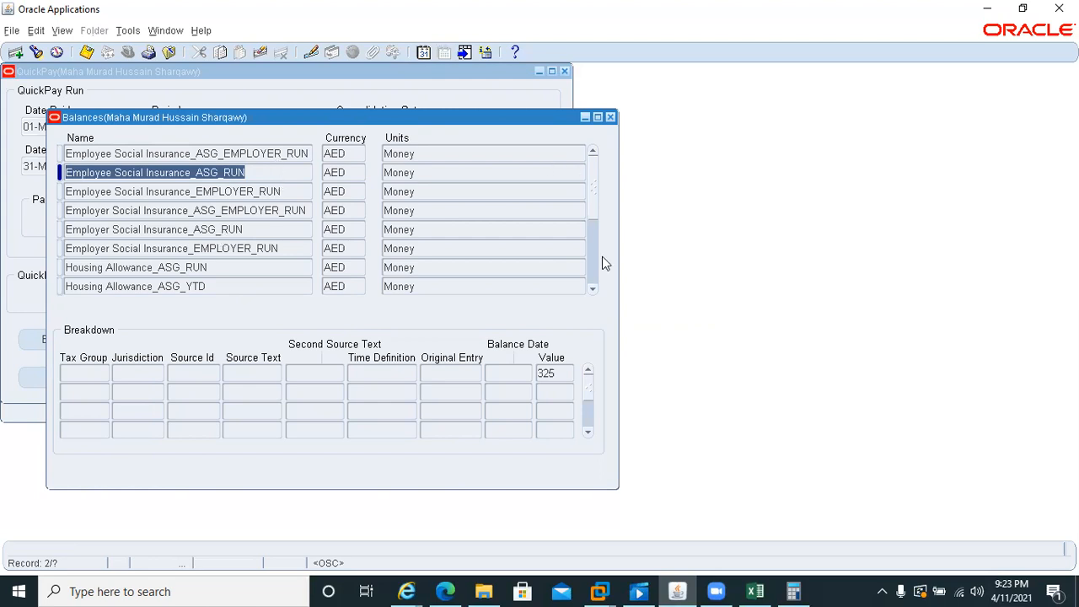
{"action": "left_click", "coordinate": [592, 289]}
{"action": "left_click", "coordinate": [591, 289]}
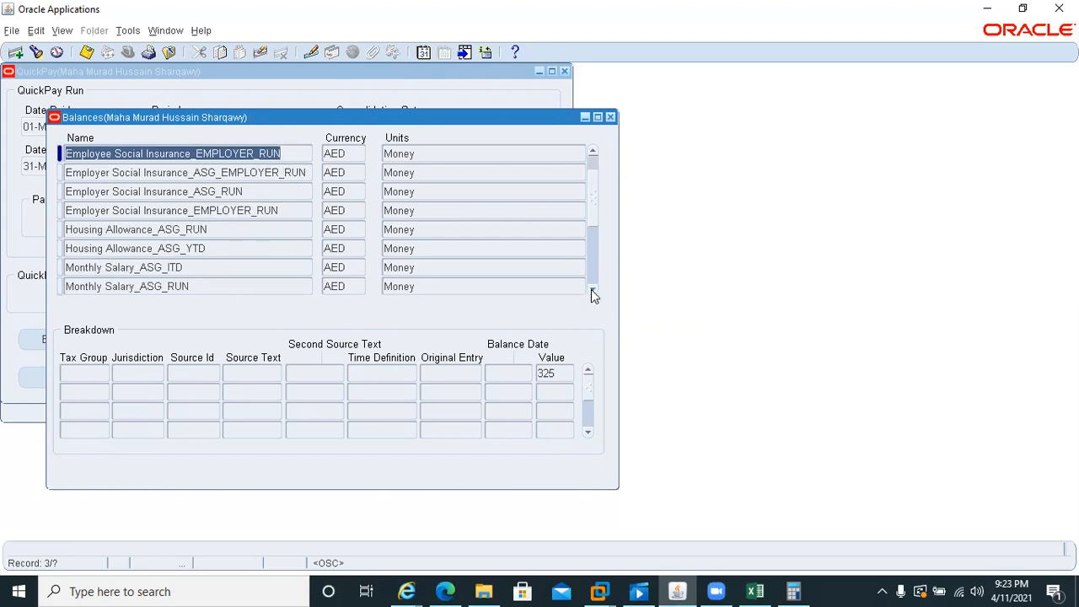
{"action": "left_click", "coordinate": [591, 290]}
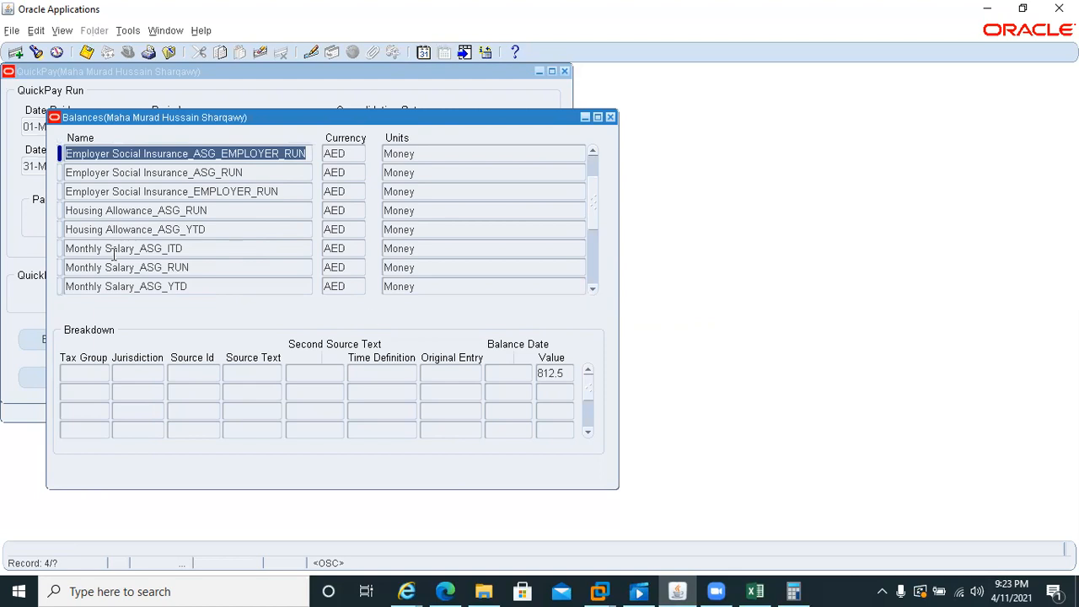
{"action": "left_click", "coordinate": [219, 283]}
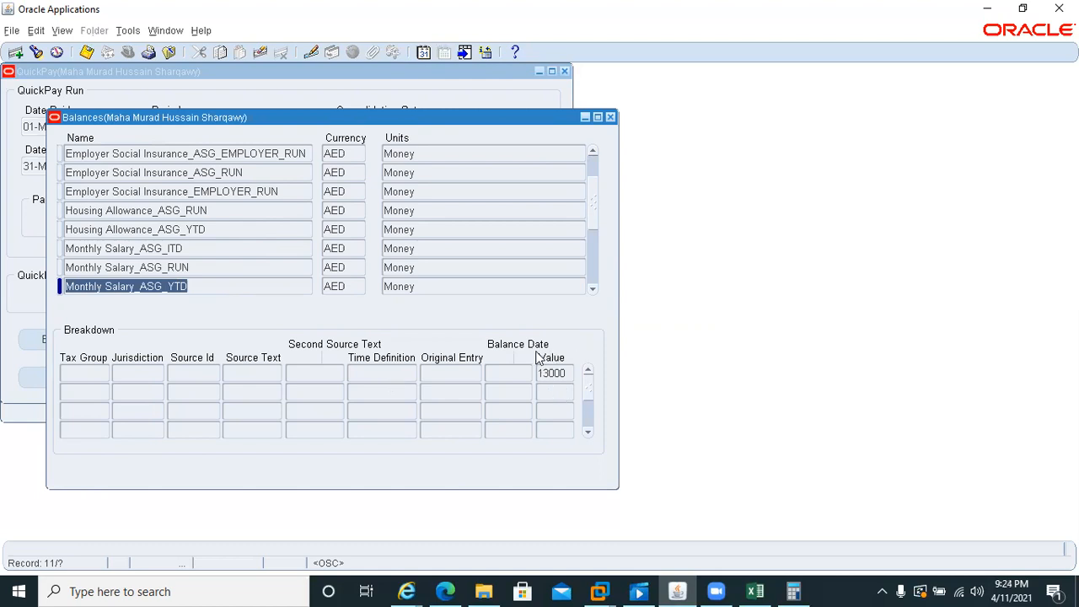
{"action": "left_click", "coordinate": [199, 265]}
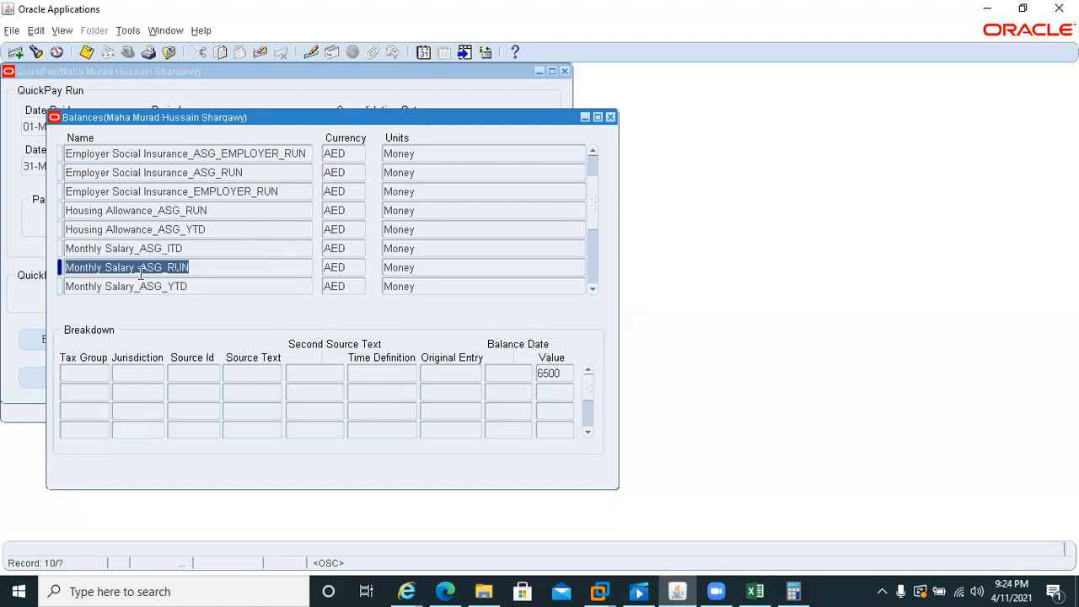
{"action": "left_click_drag", "start_coordinate": [135, 269], "coordinate": [196, 268]}
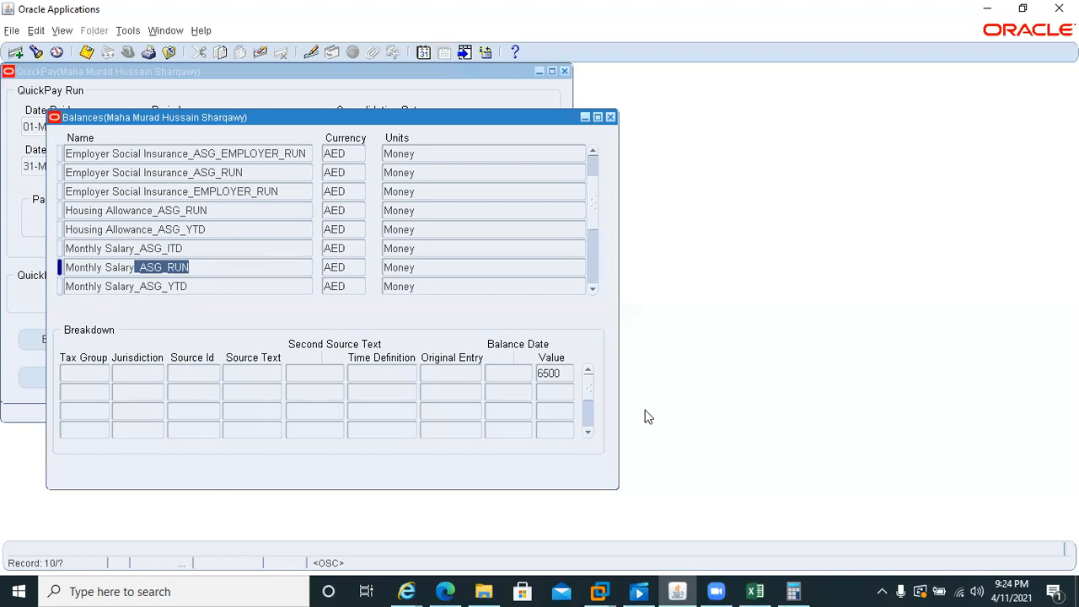
Step: Check the Net_ASG_RUN balance of the May run and close the balances window
{"action": "left_click", "coordinate": [592, 288]}
{"action": "left_click", "coordinate": [593, 288]}
{"action": "left_click", "coordinate": [593, 289]}
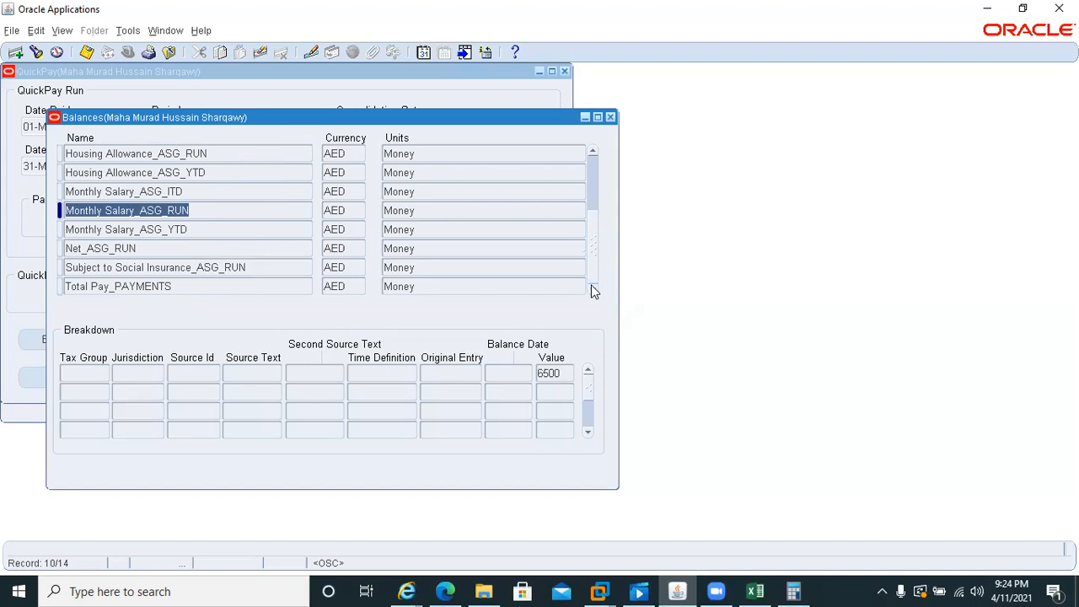
{"action": "left_click", "coordinate": [158, 246]}
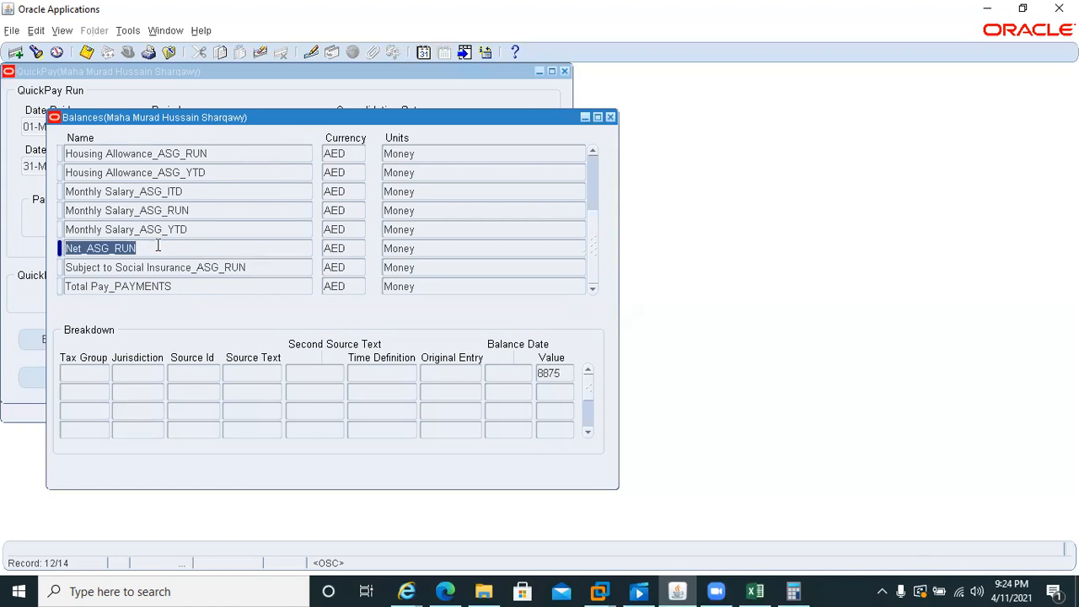
{"action": "left_click", "coordinate": [157, 245]}
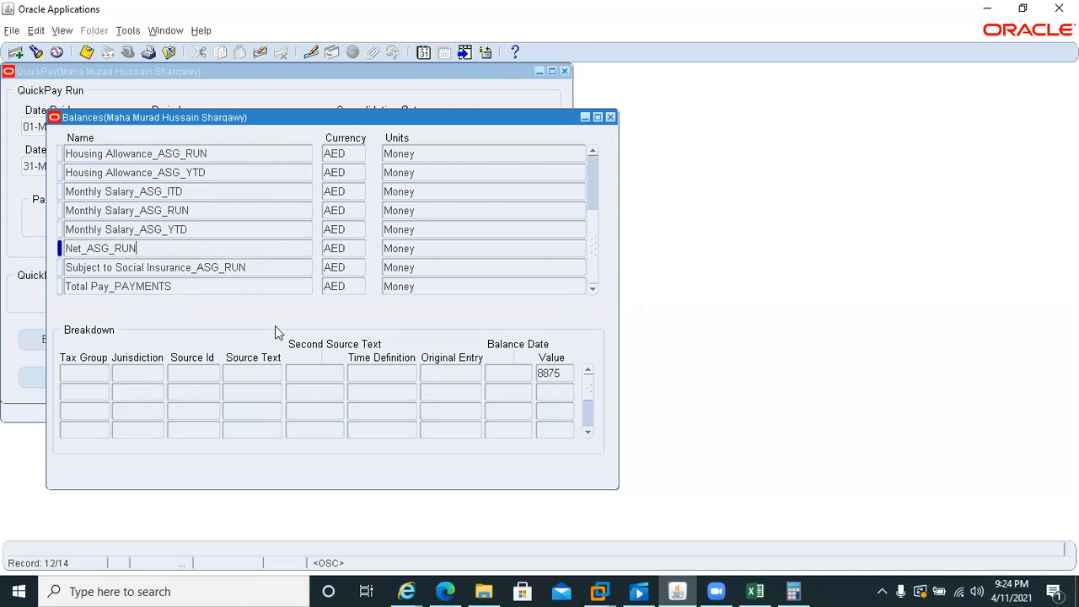
{"action": "left_click", "coordinate": [610, 118]}
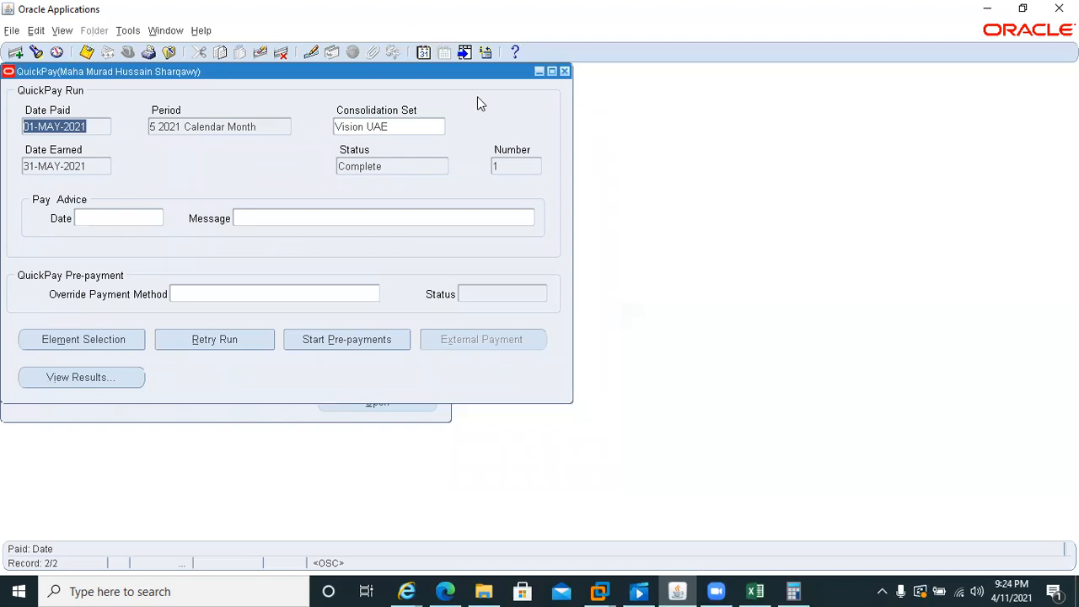
Step: Delete the May 2021 QuickPay run record, save the deletion and close the QuickPay window
{"action": "left_click", "coordinate": [281, 53]}
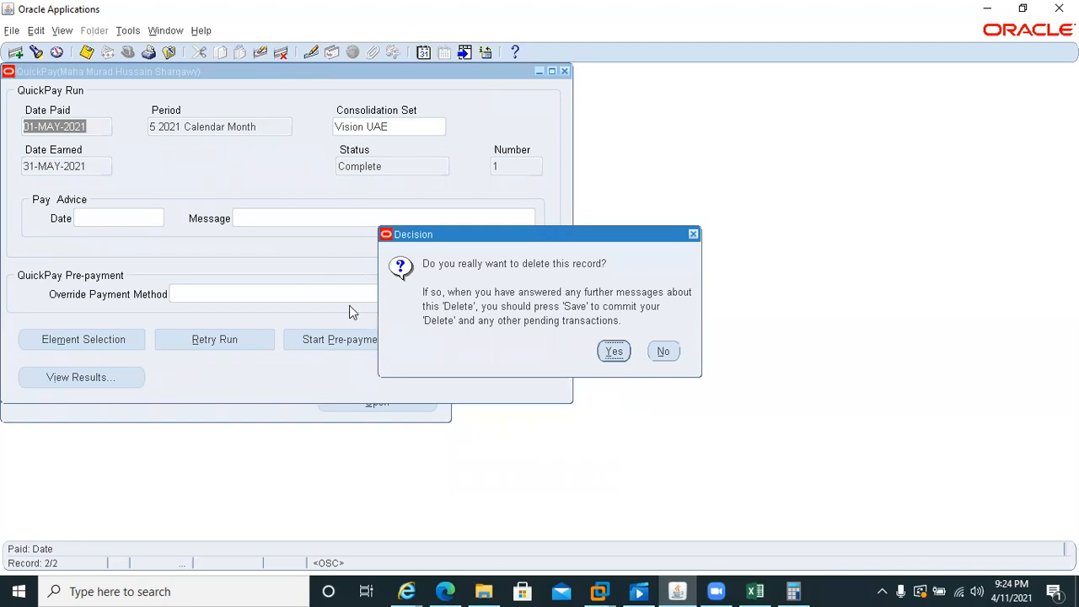
{"action": "left_click", "coordinate": [612, 355]}
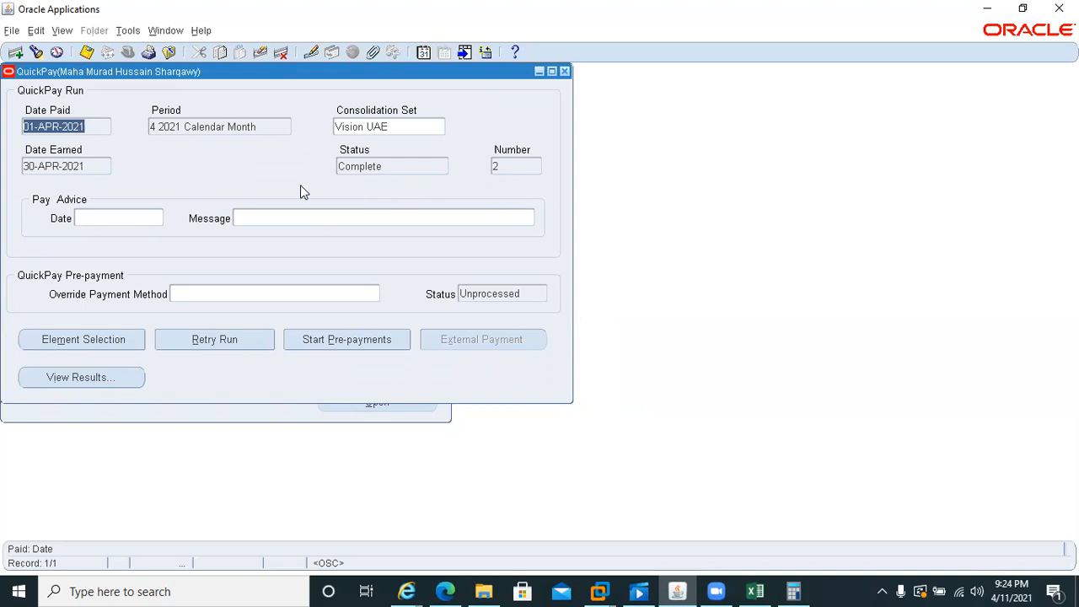
{"action": "key", "text": "ctrl+s"}
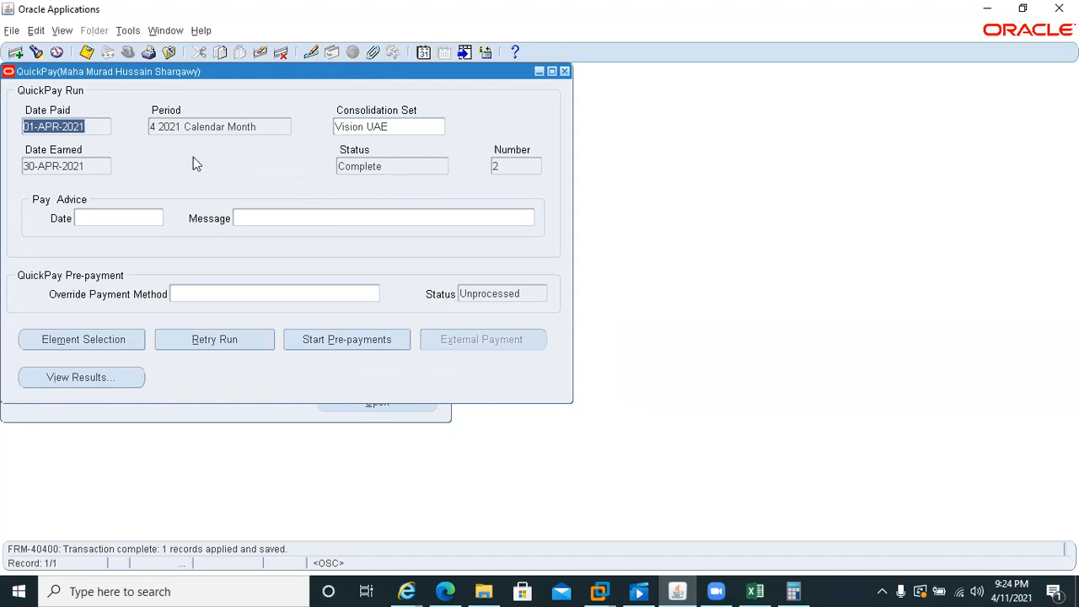
{"action": "left_click", "coordinate": [63, 31]}
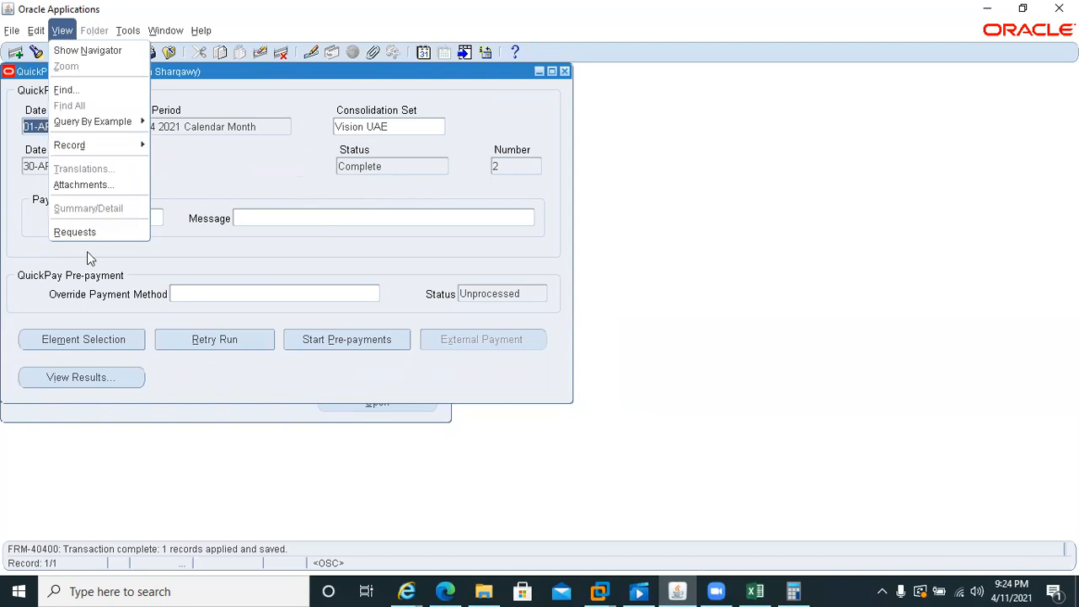
{"action": "left_click", "coordinate": [343, 270]}
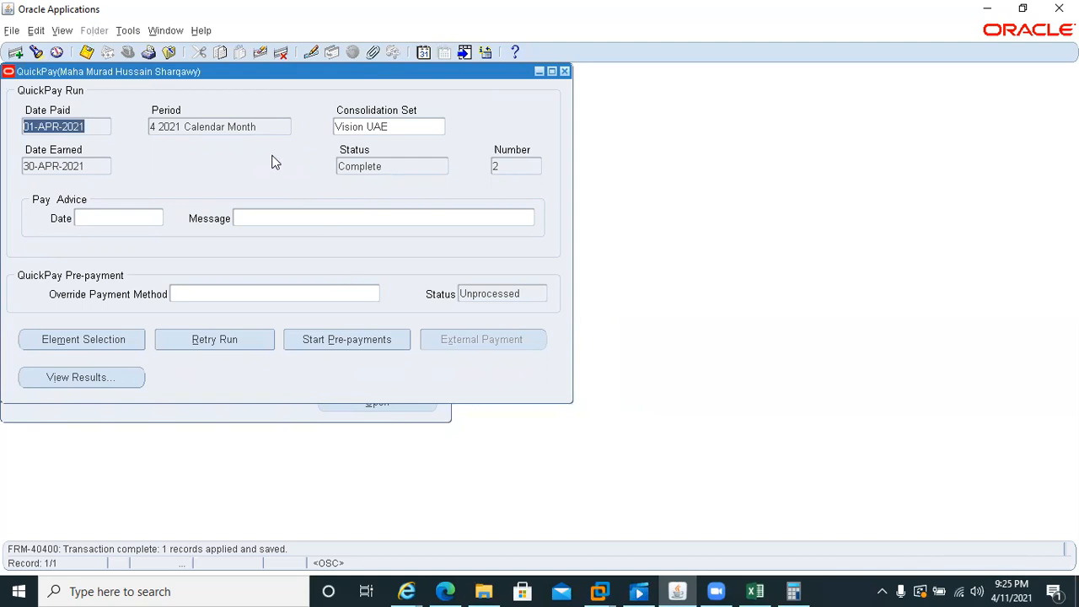
{"action": "left_click", "coordinate": [565, 72]}
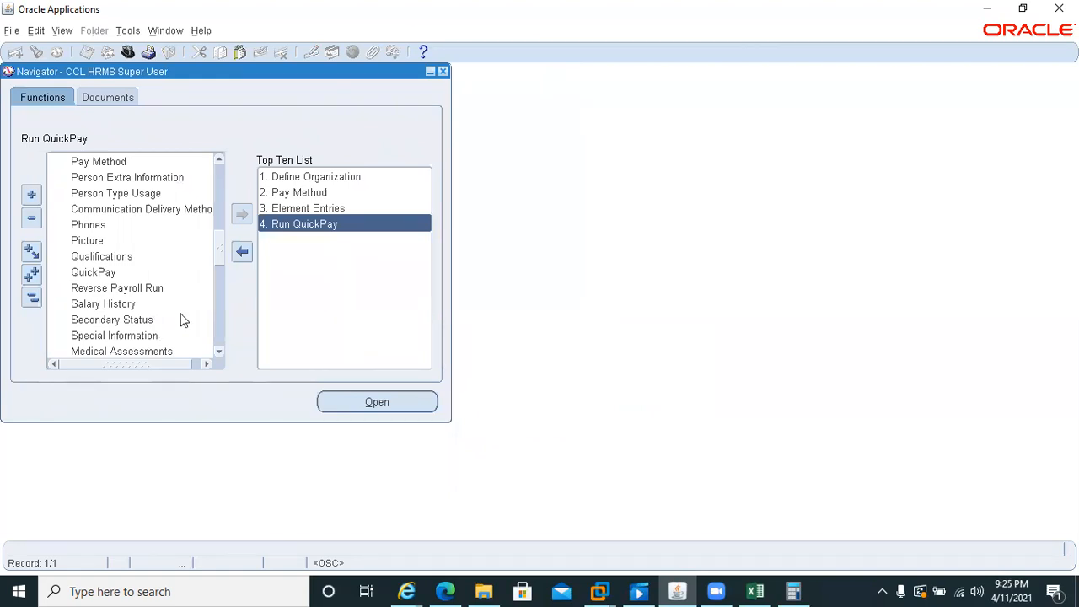
Step: Add the View functions Payroll Process Results and Assignment Process Results to the navigator's Top Ten List
{"action": "left_click", "coordinate": [33, 297]}
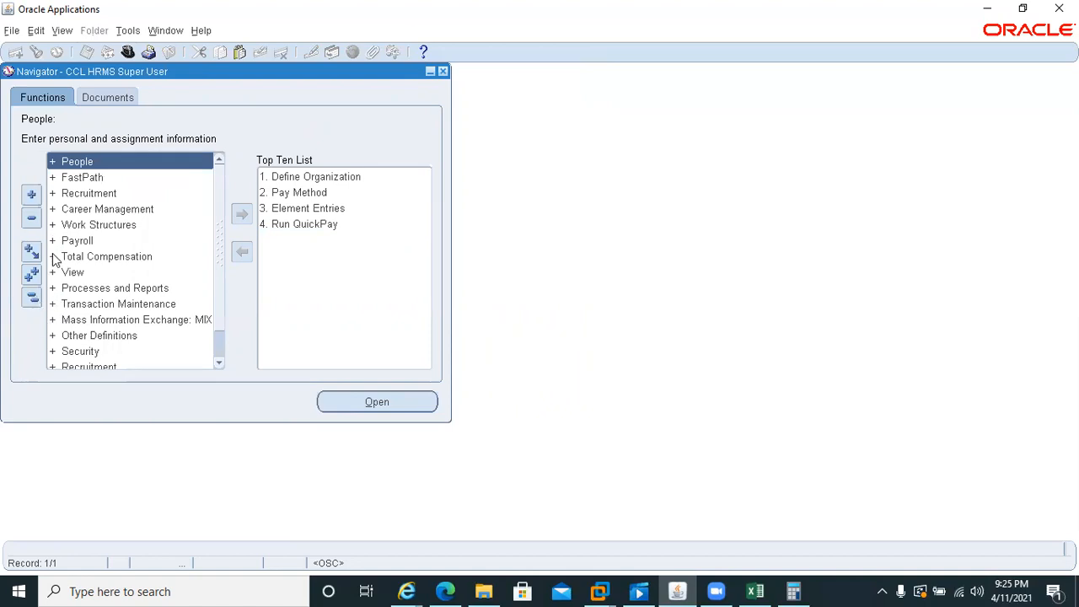
{"action": "left_click", "coordinate": [55, 274]}
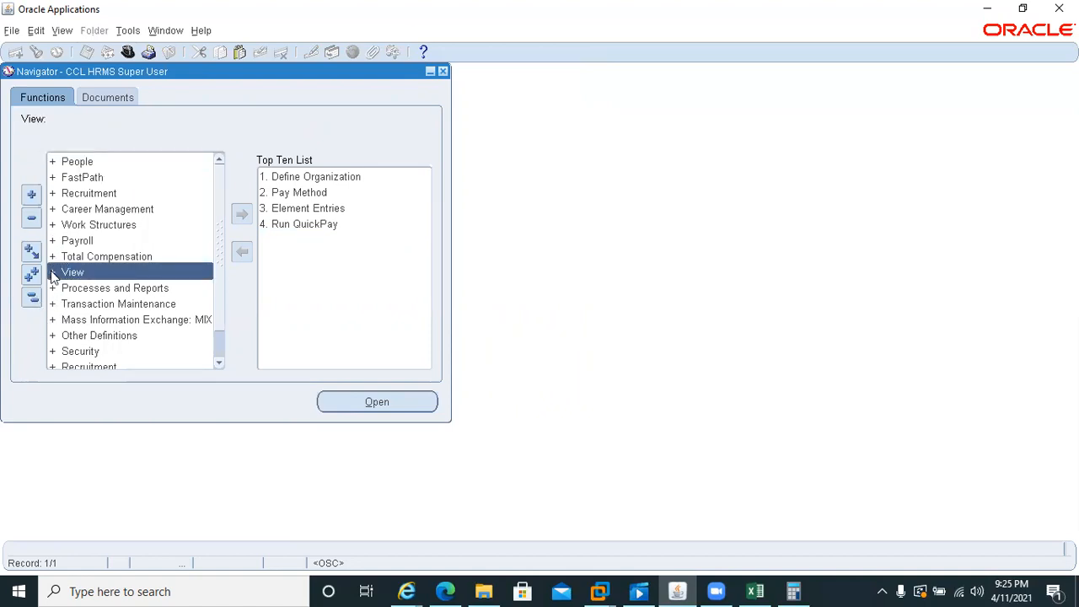
{"action": "left_click", "coordinate": [52, 273]}
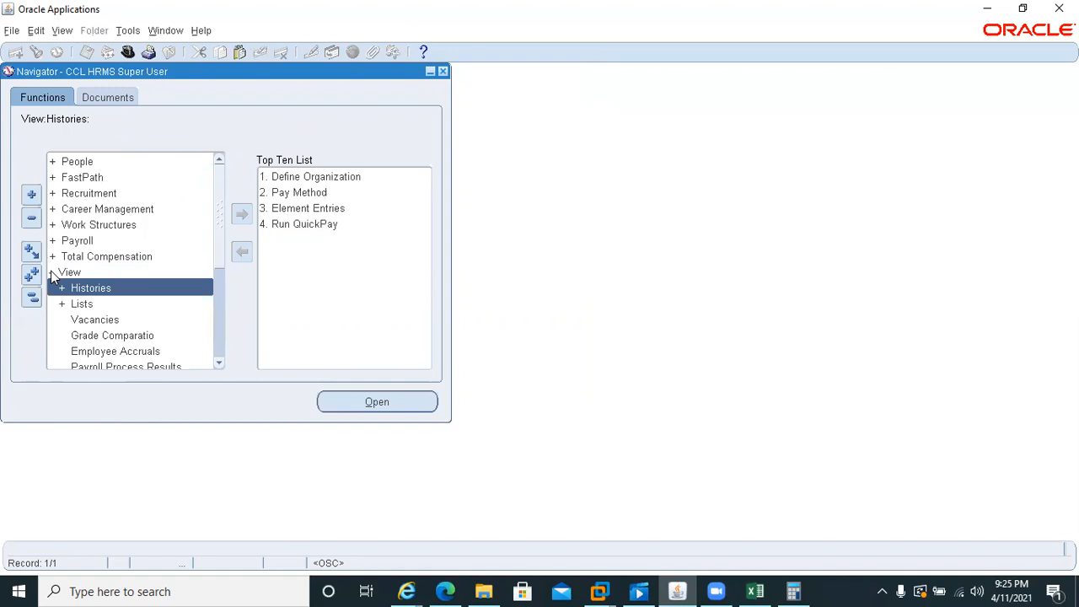
{"action": "left_click", "coordinate": [217, 364]}
{"action": "left_click", "coordinate": [216, 364]}
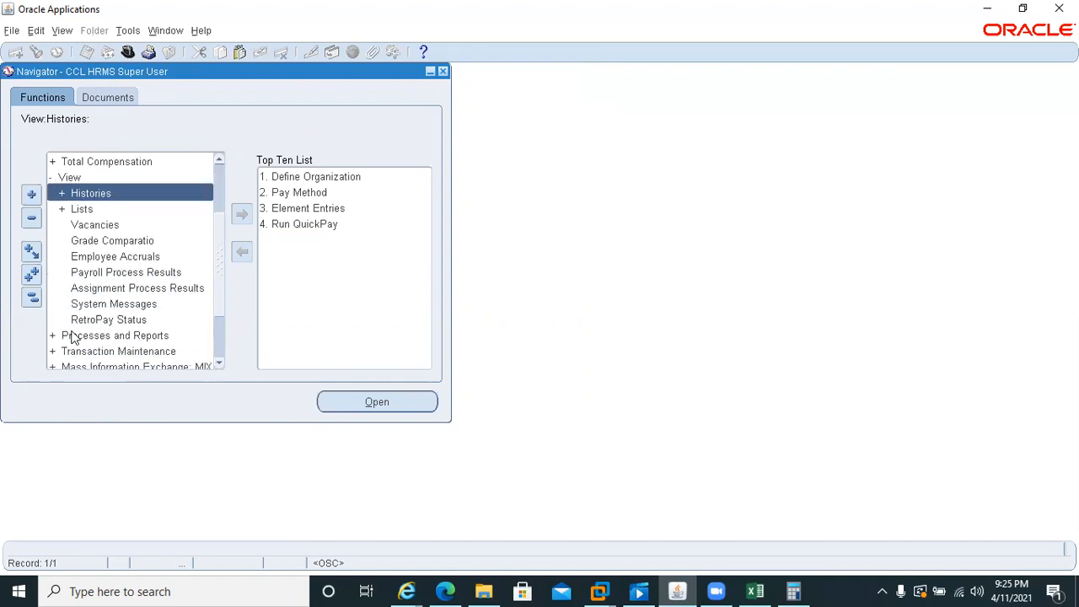
{"action": "left_click", "coordinate": [90, 275]}
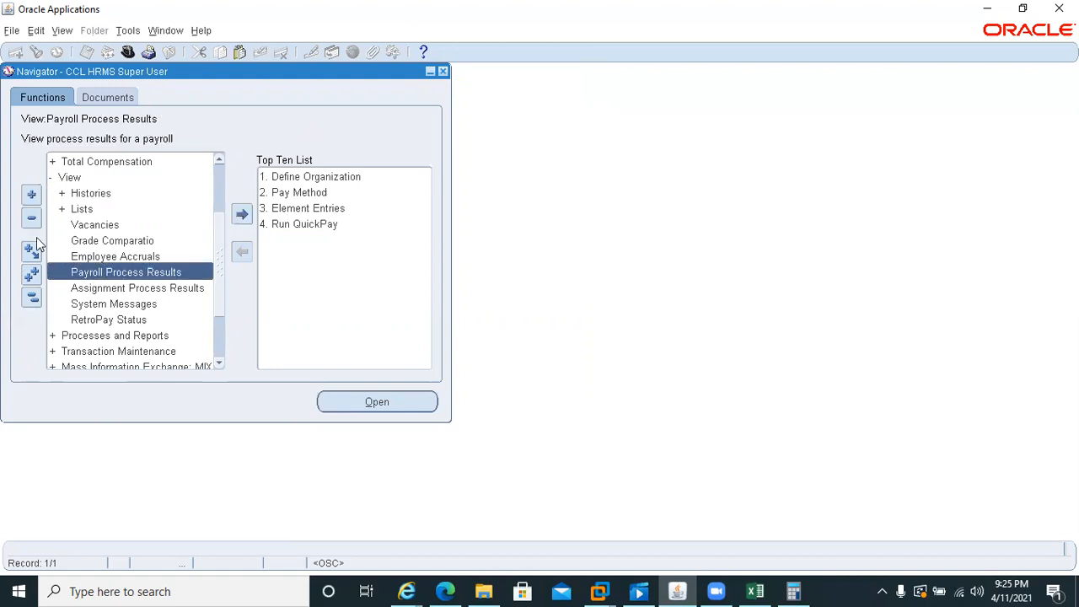
{"action": "left_click", "coordinate": [242, 215]}
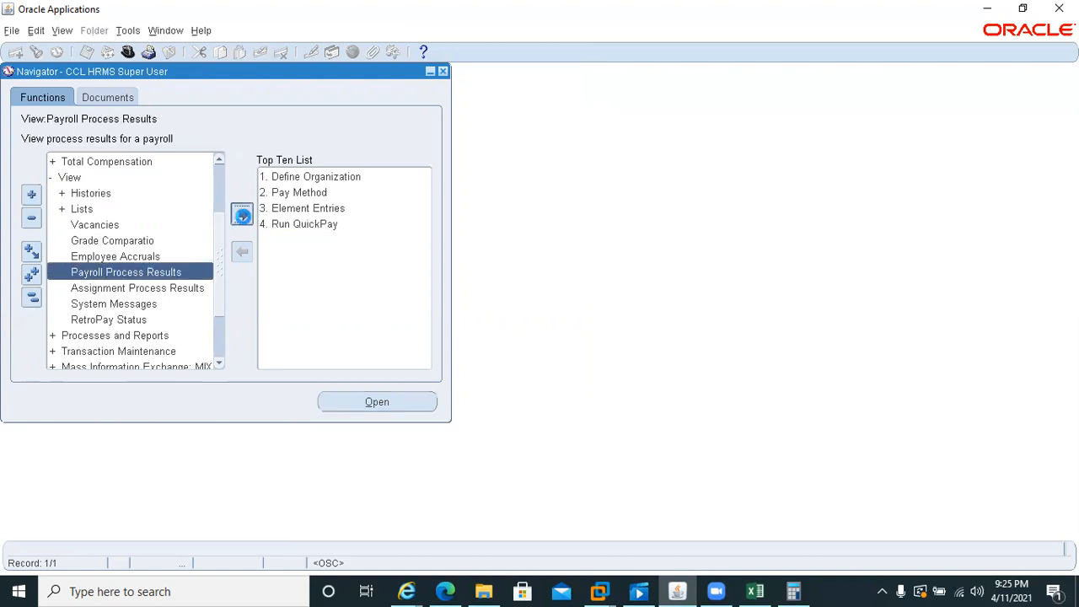
{"action": "left_click", "coordinate": [141, 288]}
{"action": "left_click", "coordinate": [242, 215]}
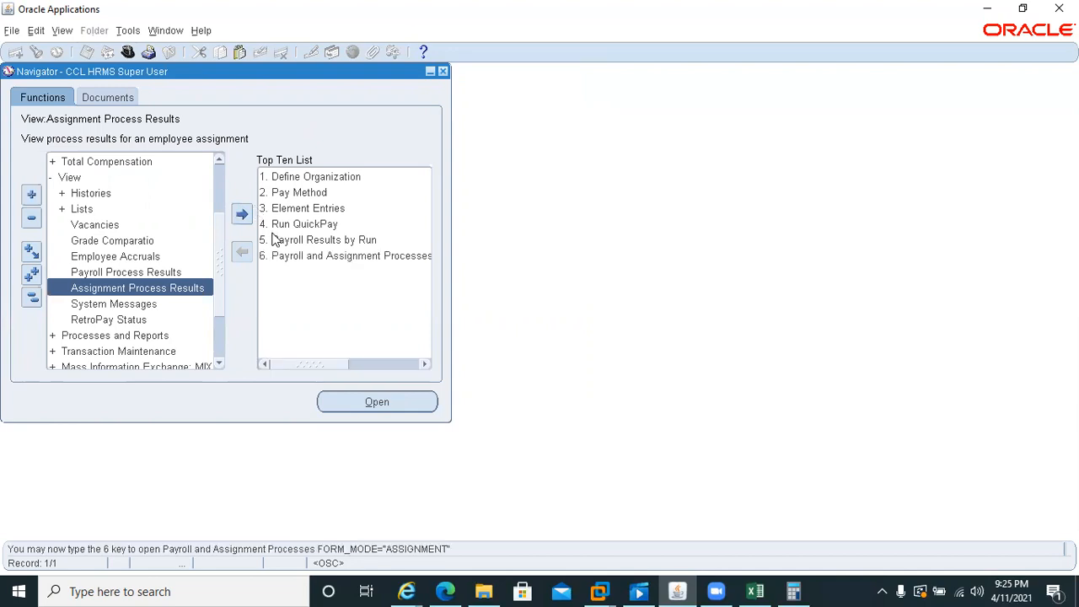
Step: Open the assignment process results and find the employee's processes by entering the assignment number
{"action": "left_click", "coordinate": [320, 257]}
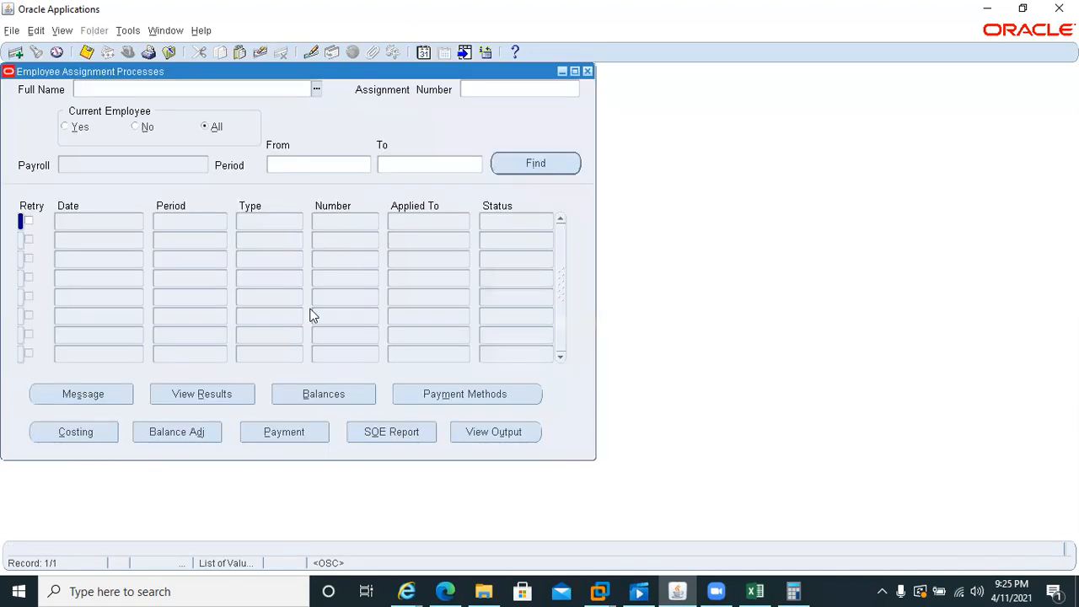
{"action": "left_click", "coordinate": [504, 89]}
{"action": "type", "text": "60"}
{"action": "left_click", "coordinate": [517, 166]}
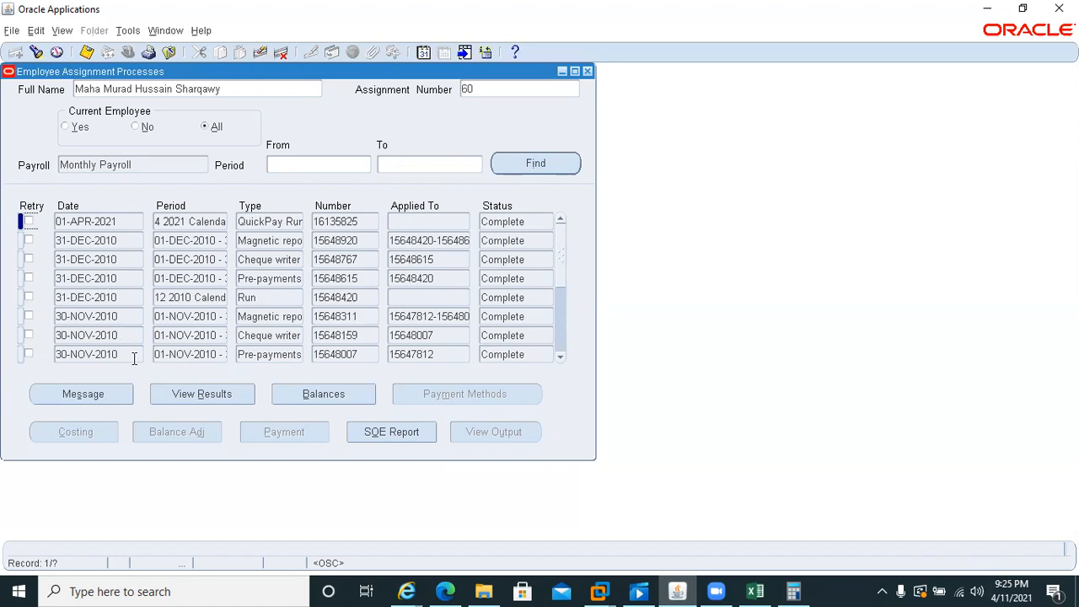
Step: Examine the employee's December 2010 Run, Pre-payments, Cheque writer and Magnetic report processes
{"action": "left_click", "coordinate": [267, 284]}
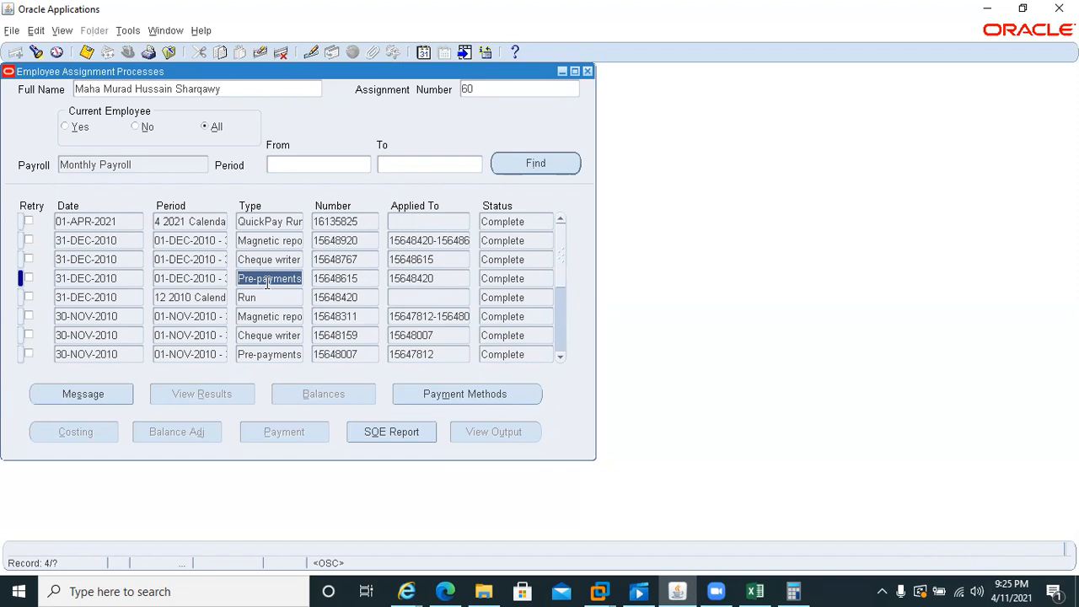
{"action": "left_click", "coordinate": [273, 297]}
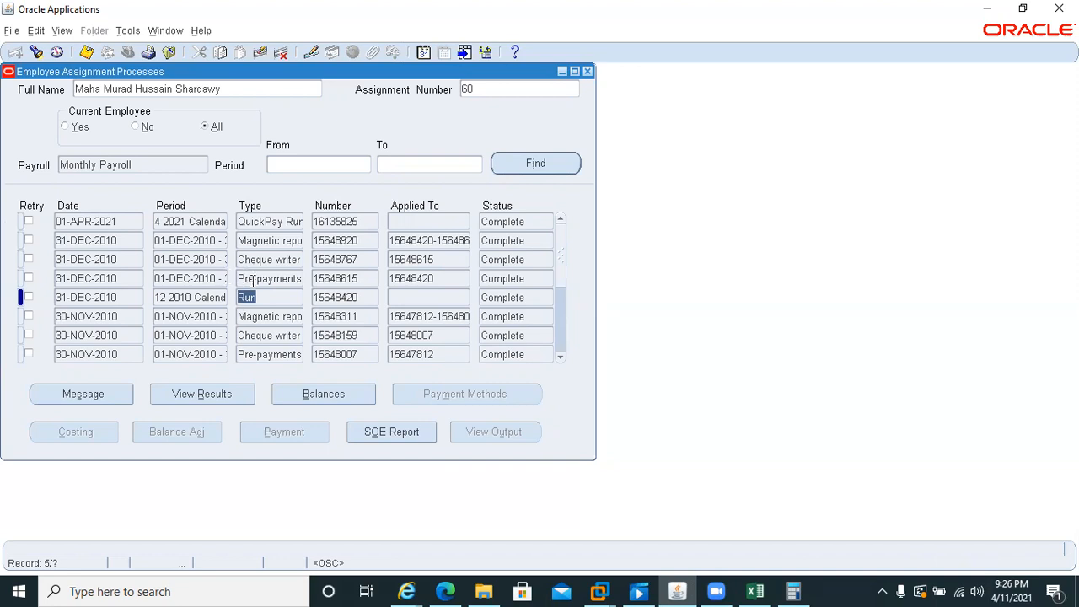
{"action": "left_click", "coordinate": [268, 281]}
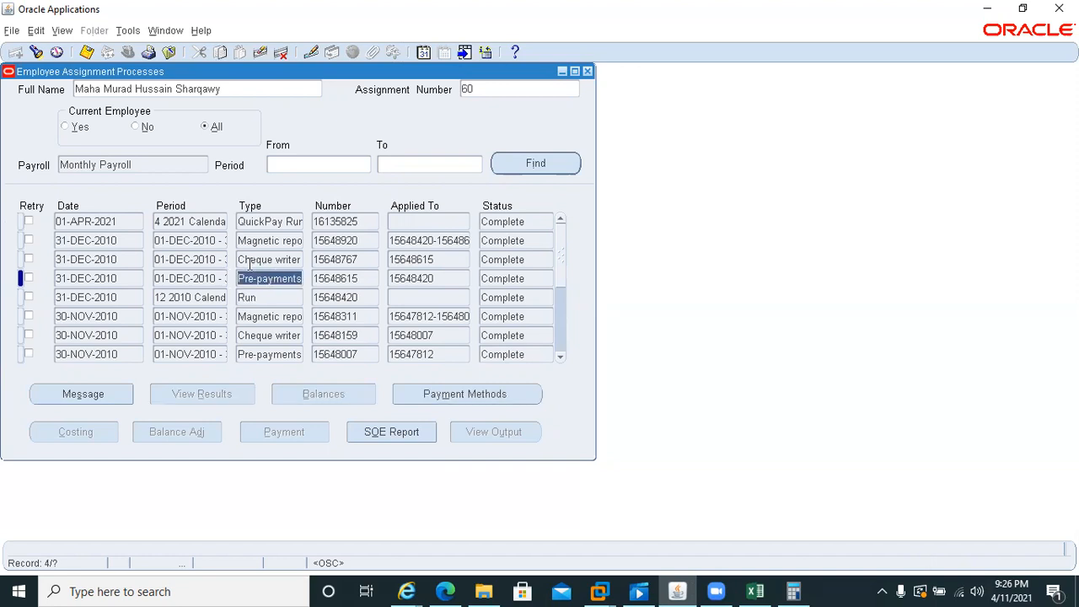
{"action": "left_click", "coordinate": [249, 263]}
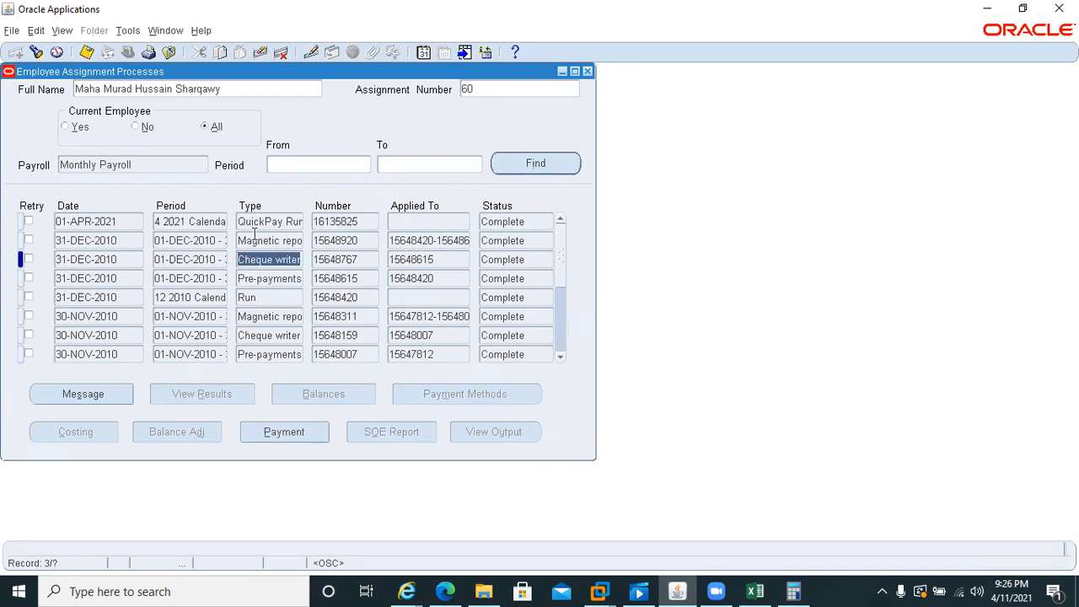
{"action": "left_click", "coordinate": [253, 242]}
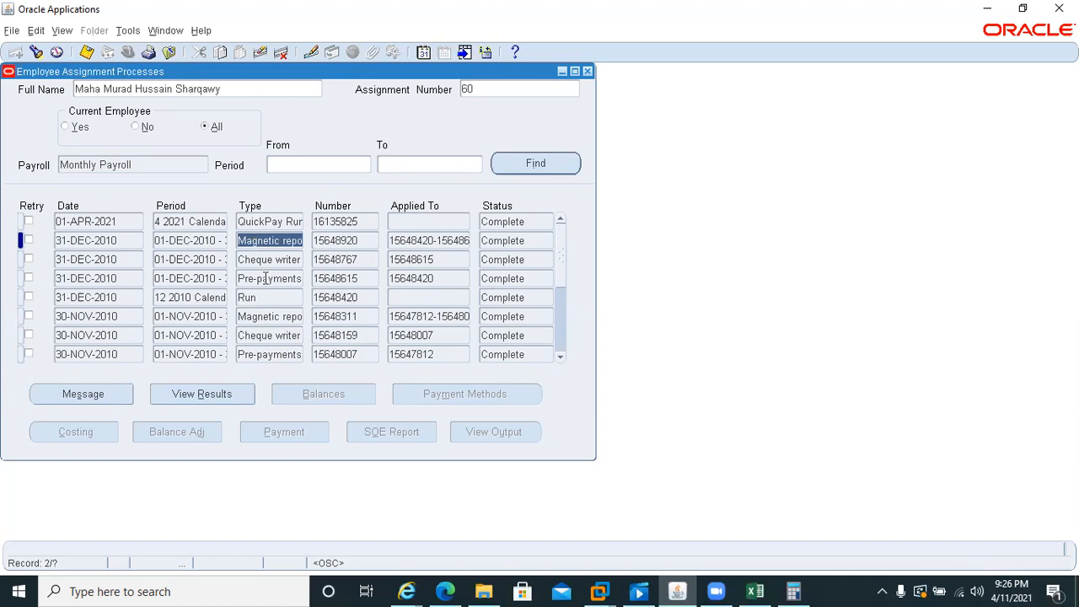
Step: Examine the June 2010 process sequence from Run to Magnetic report and the July 2010 Run
{"action": "left_click", "coordinate": [559, 342]}
{"action": "left_click", "coordinate": [558, 342]}
{"action": "left_click", "coordinate": [558, 342]}
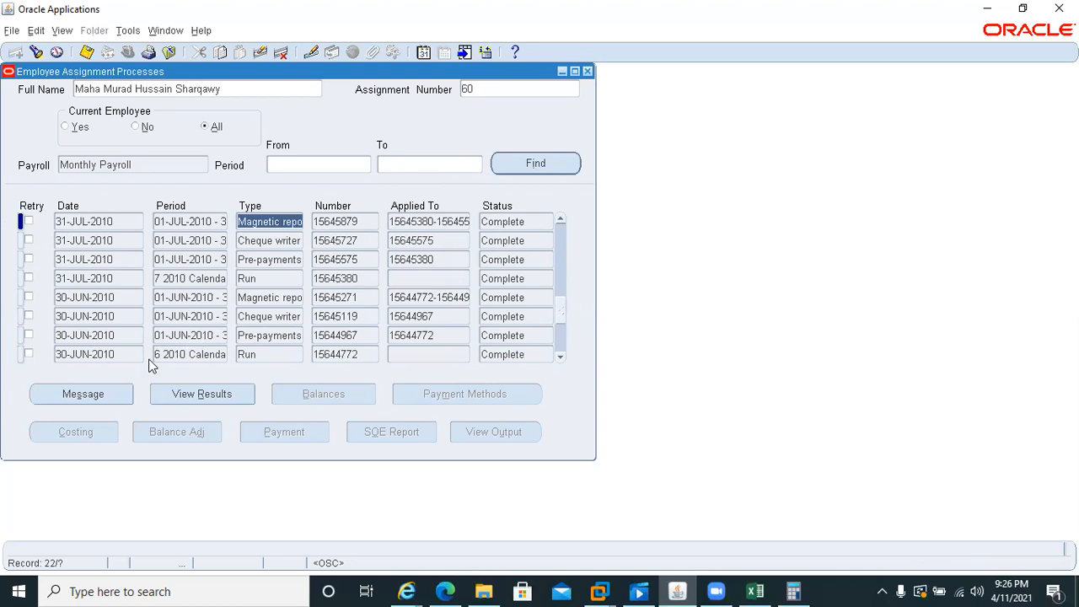
{"action": "left_click", "coordinate": [260, 354]}
{"action": "left_click", "coordinate": [247, 338]}
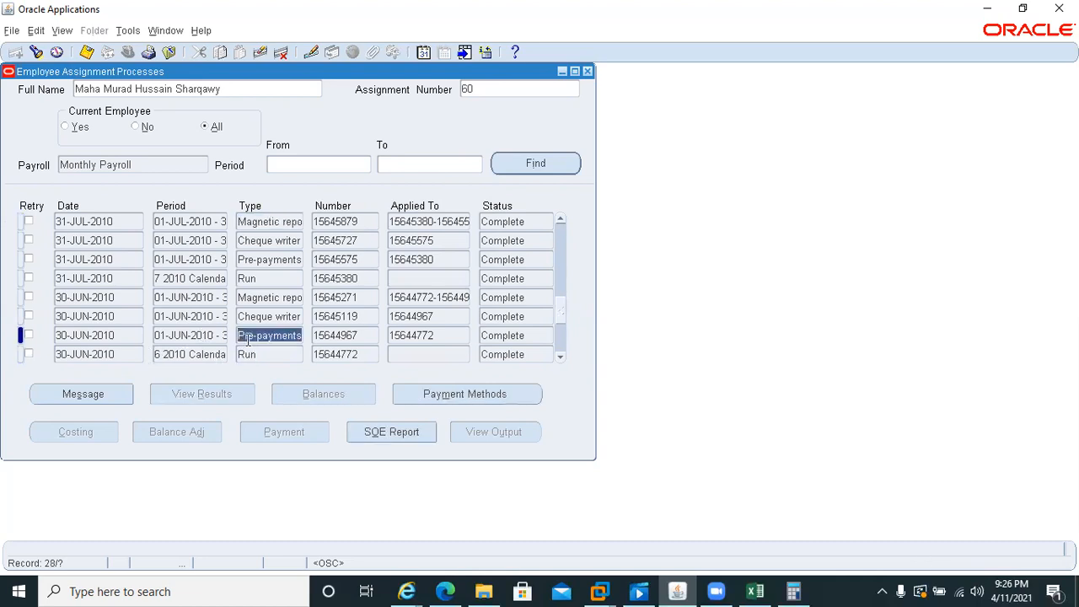
{"action": "left_click", "coordinate": [249, 310]}
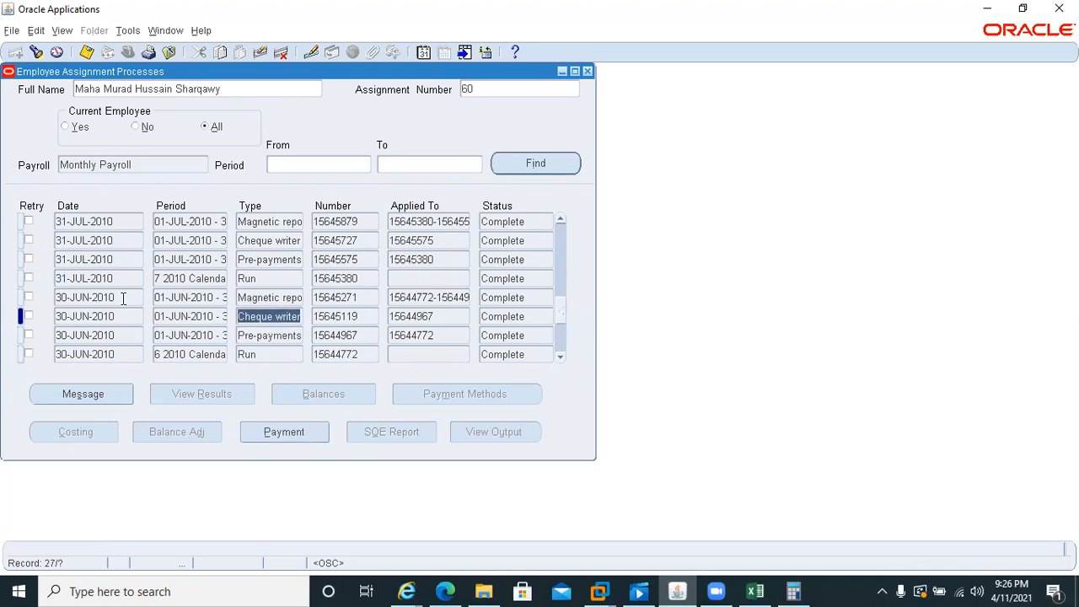
{"action": "left_click", "coordinate": [249, 296]}
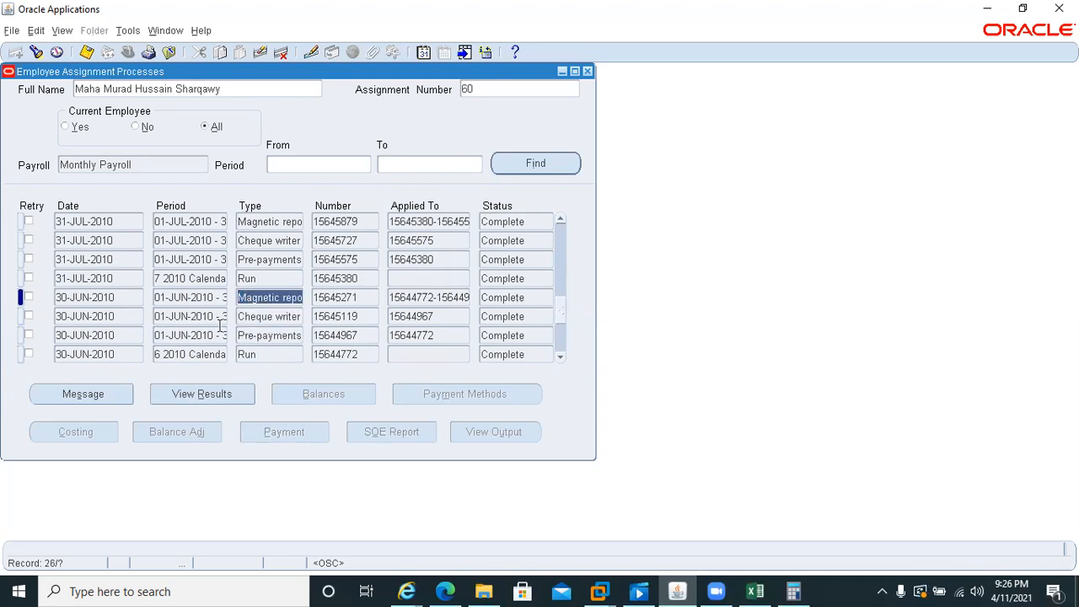
{"action": "left_click", "coordinate": [252, 277]}
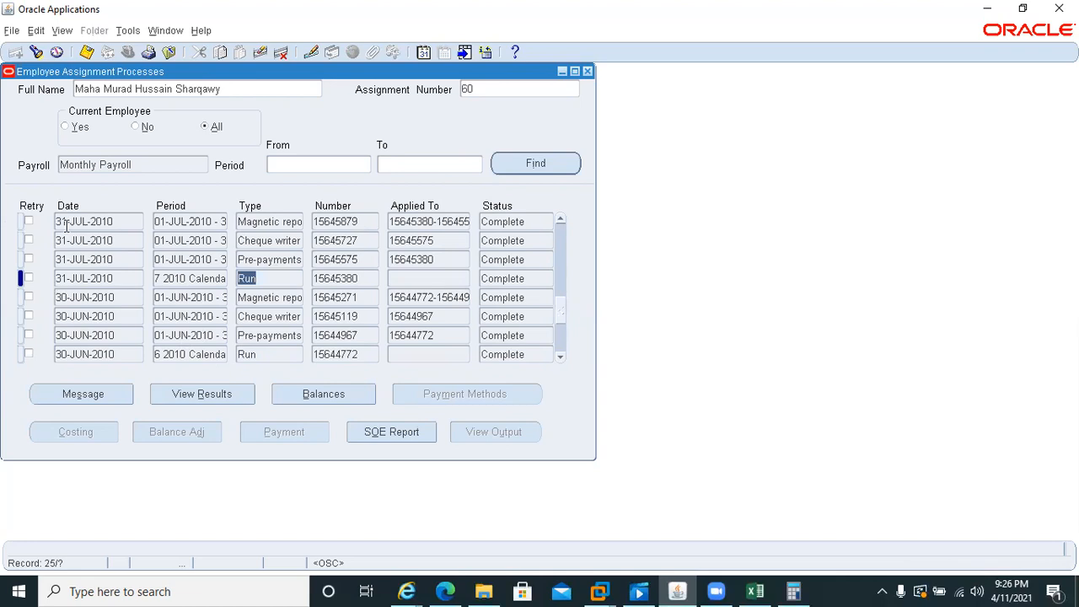
Step: Compare the 01-APR-2021 QuickPay Run with the older 2010 processes and return to it in the list
{"action": "left_click", "coordinate": [563, 244]}
{"action": "left_click", "coordinate": [563, 244]}
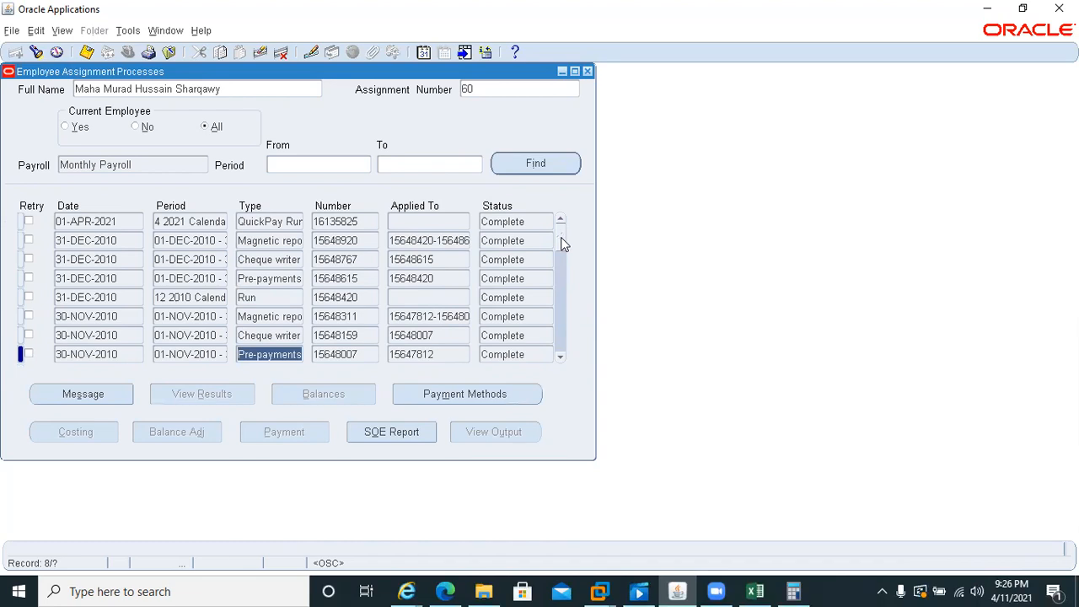
{"action": "left_click", "coordinate": [269, 221]}
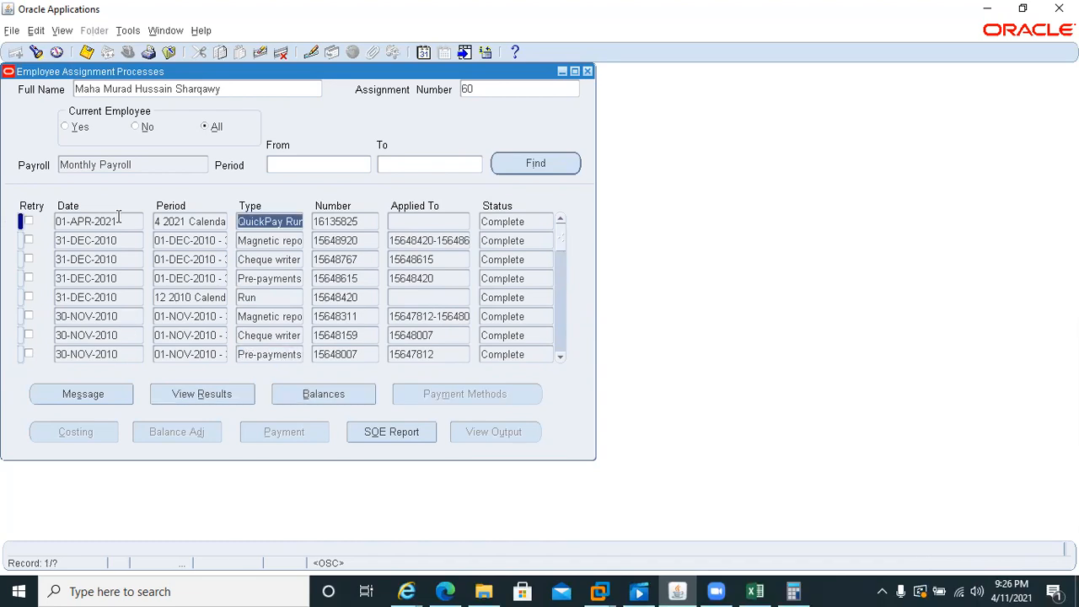
{"action": "left_click", "coordinate": [118, 219]}
{"action": "scroll", "coordinate": [119, 223], "scroll_direction": "down", "scroll_amount": 1}
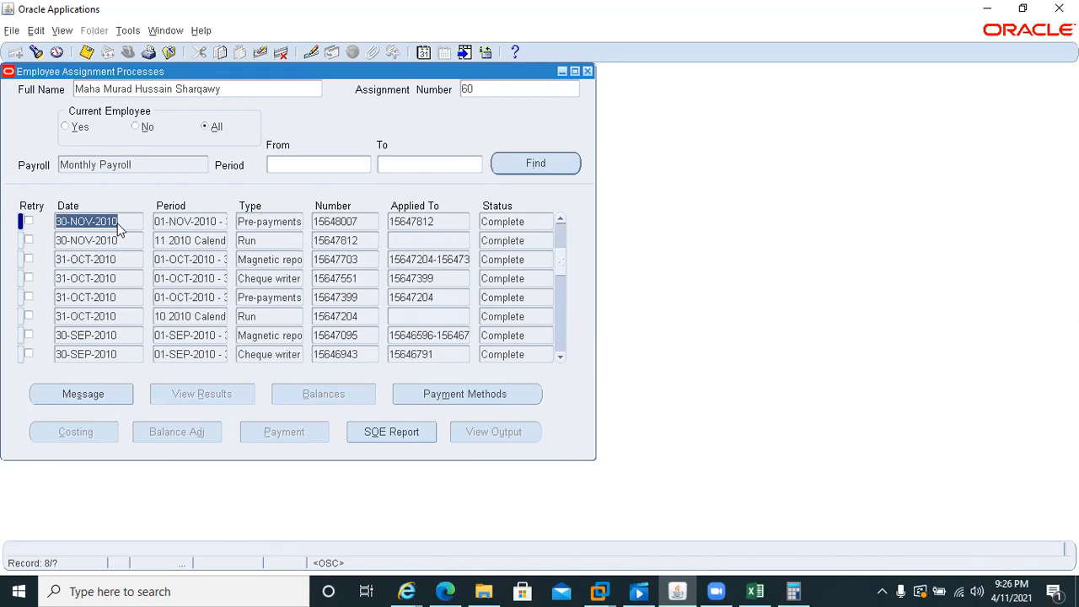
{"action": "scroll", "coordinate": [119, 227], "scroll_direction": "down", "scroll_amount": 3}
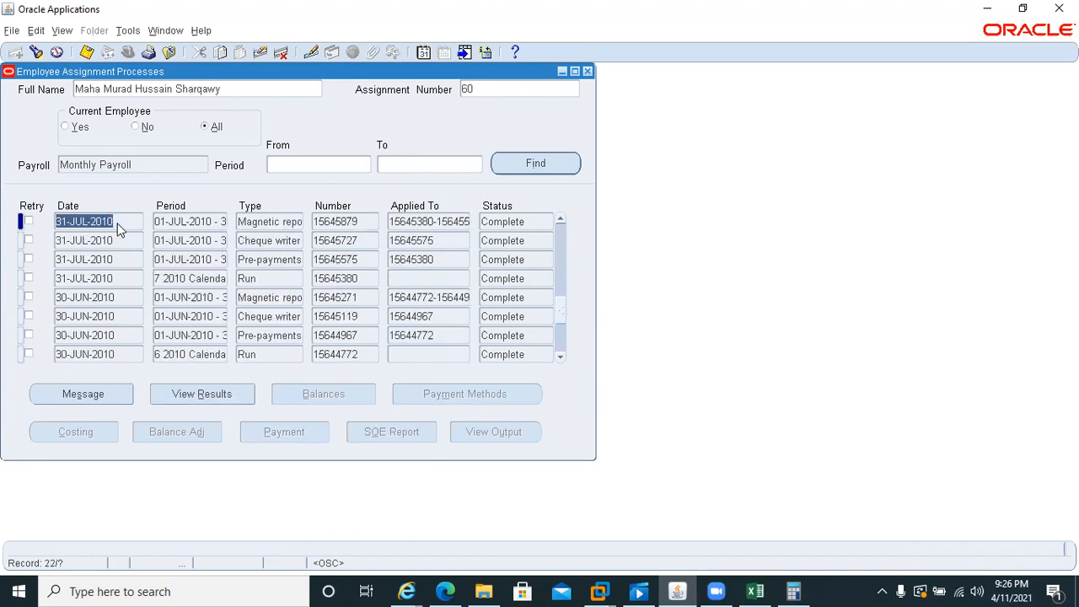
{"action": "scroll", "coordinate": [304, 259], "scroll_direction": "up", "scroll_amount": 5}
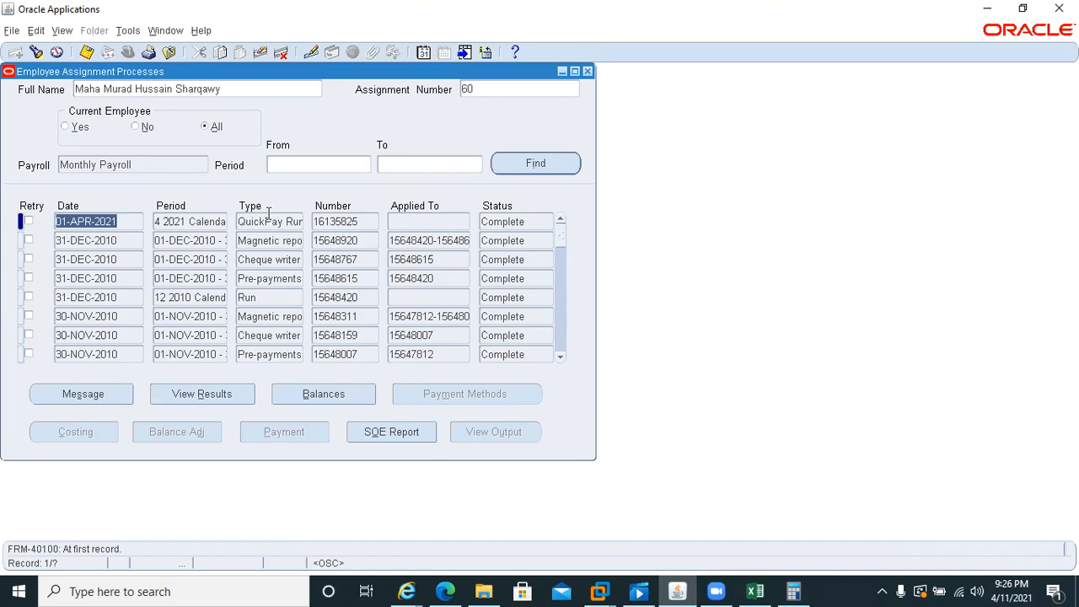
Step: View the run results of the 01-APR-2021 QuickPay Run, go through all its elements and close the results
{"action": "left_click", "coordinate": [207, 397]}
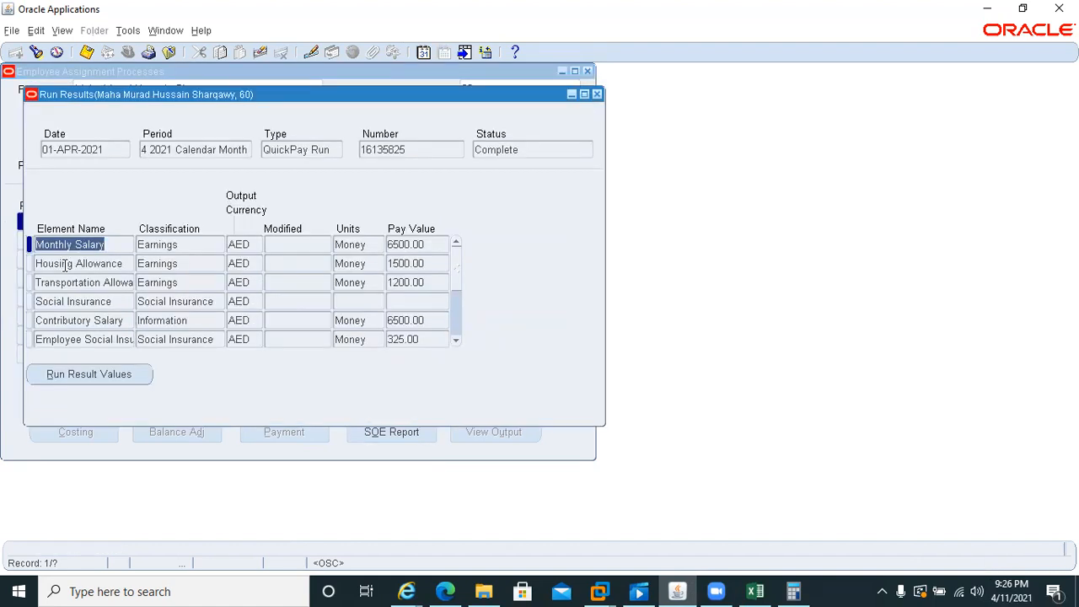
{"action": "key", "text": "Down"}
{"action": "key", "text": "Down"}
{"action": "key", "text": "Down"}
{"action": "key", "text": "Down"}
{"action": "key", "text": "Down"}
{"action": "key", "text": "Down"}
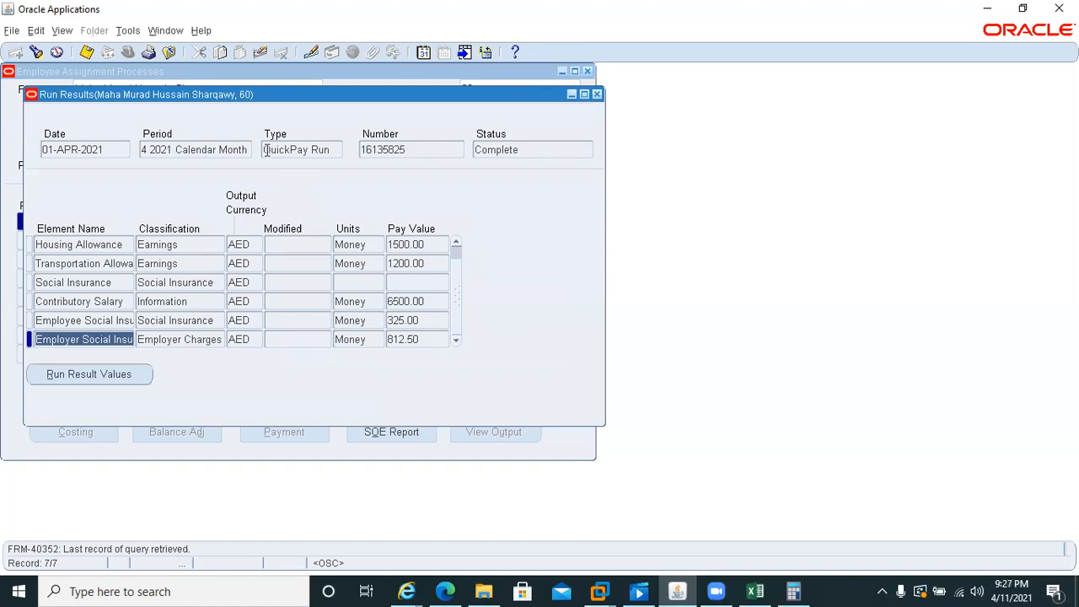
{"action": "left_click", "coordinate": [596, 95]}
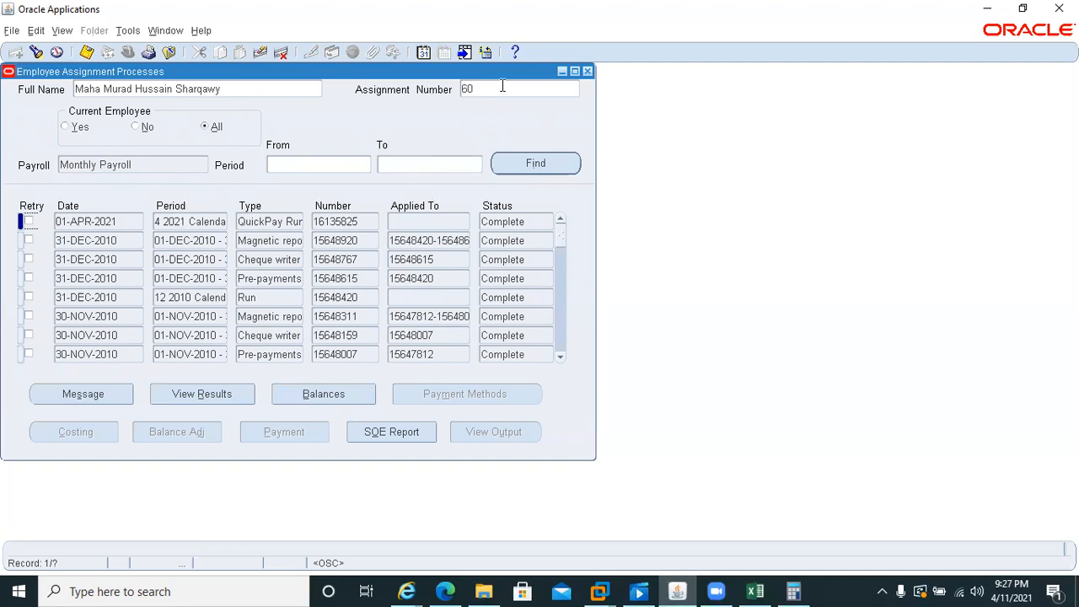
Step: Close the employee assignment processes and open the payroll process results with Monthly Payroll as the payroll
{"action": "left_click", "coordinate": [588, 72]}
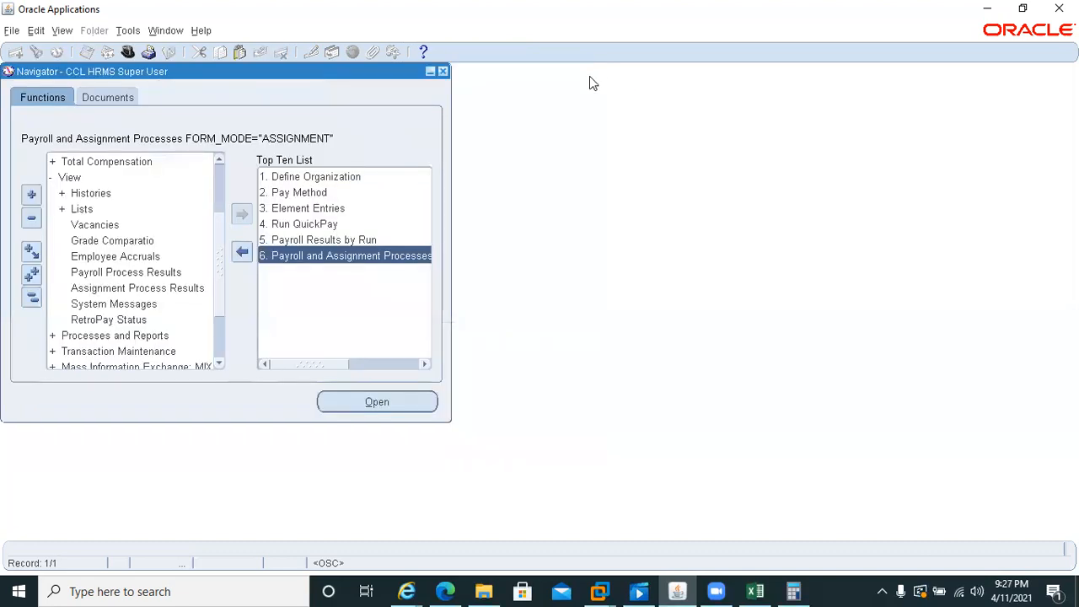
{"action": "double_click", "coordinate": [317, 242]}
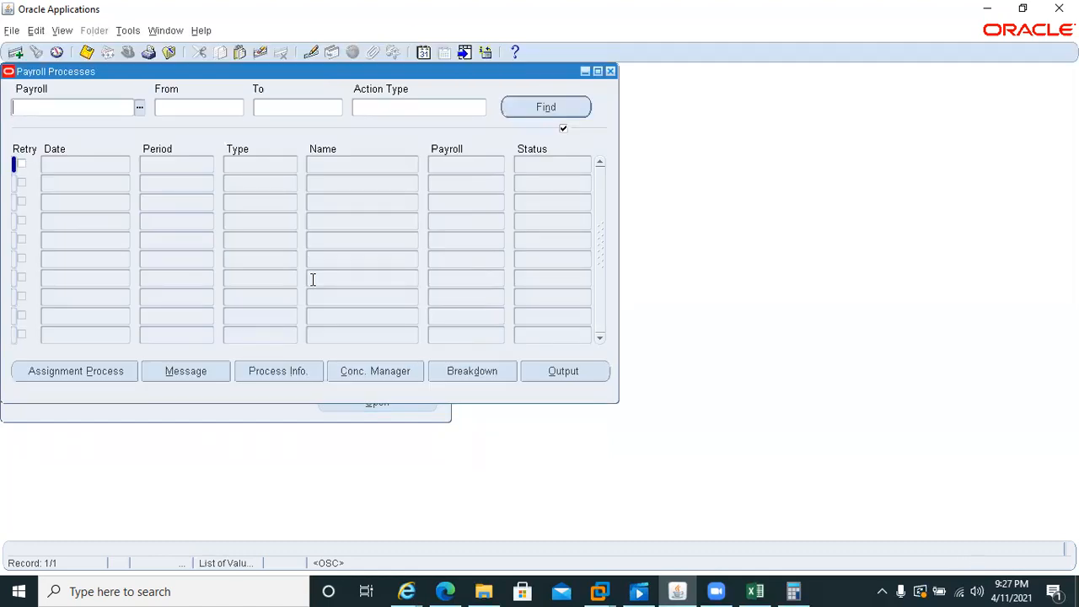
{"action": "key", "text": "ctrl+l"}
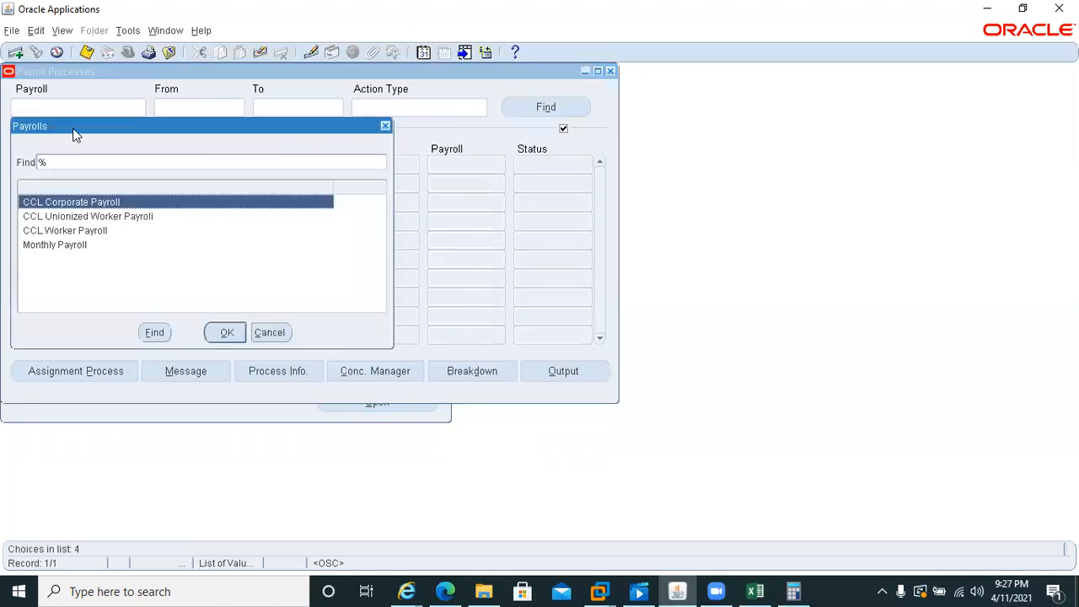
{"action": "double_click", "coordinate": [49, 248]}
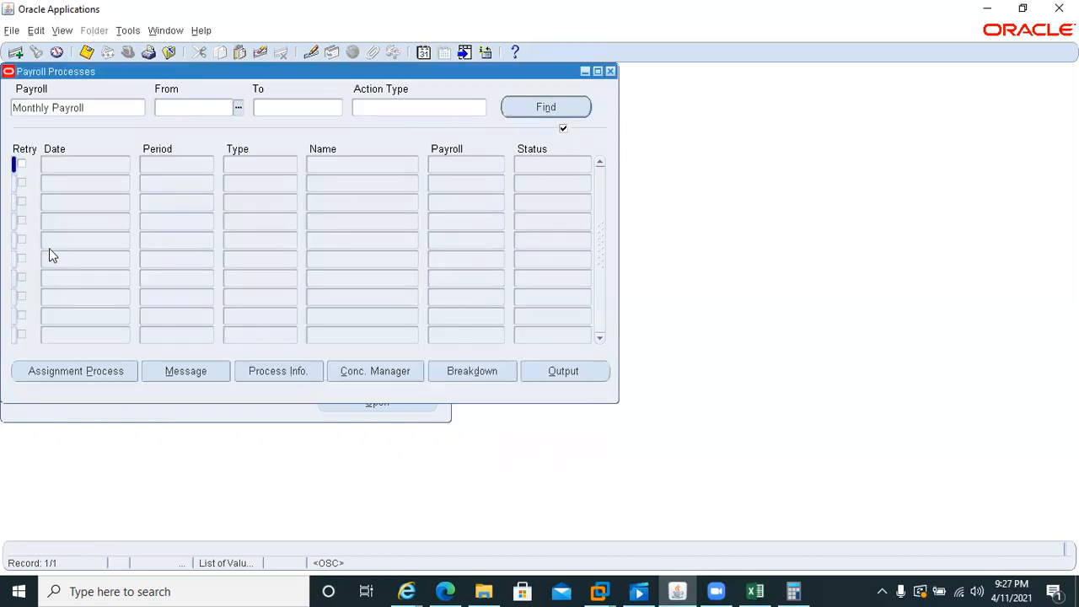
Step: Set the action type to Run and find the matching Monthly Payroll processes
{"action": "left_click", "coordinate": [409, 107]}
{"action": "left_click", "coordinate": [538, 108]}
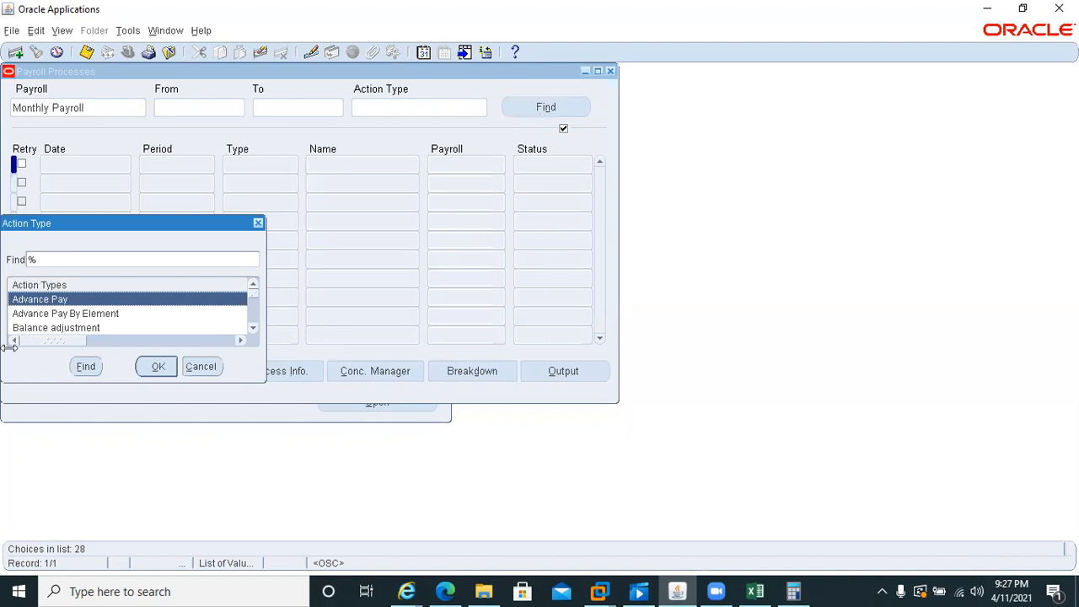
{"action": "type", "text": "r"}
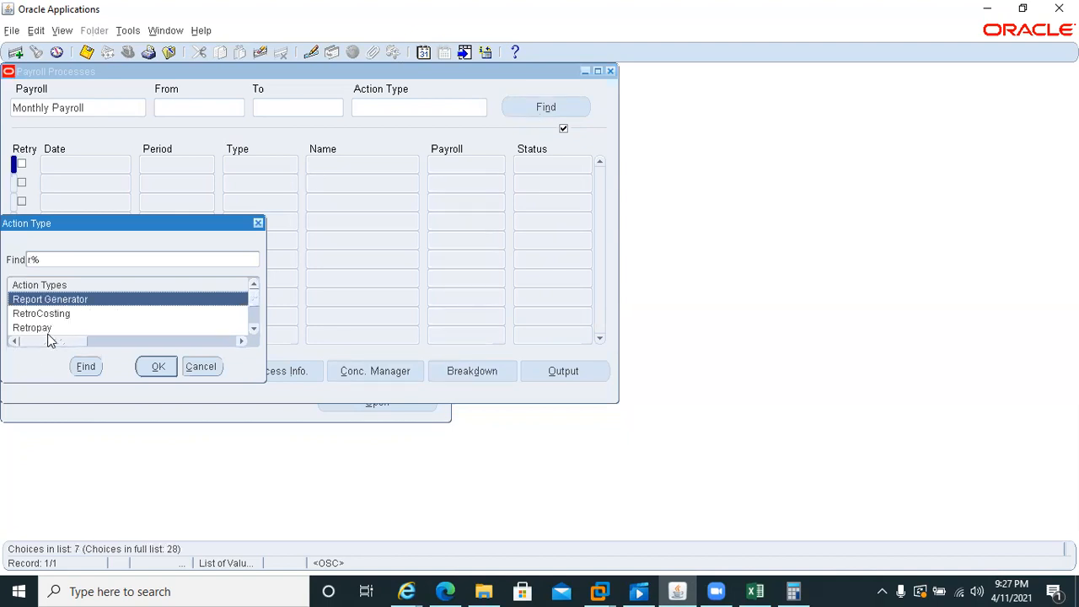
{"action": "left_click", "coordinate": [133, 327]}
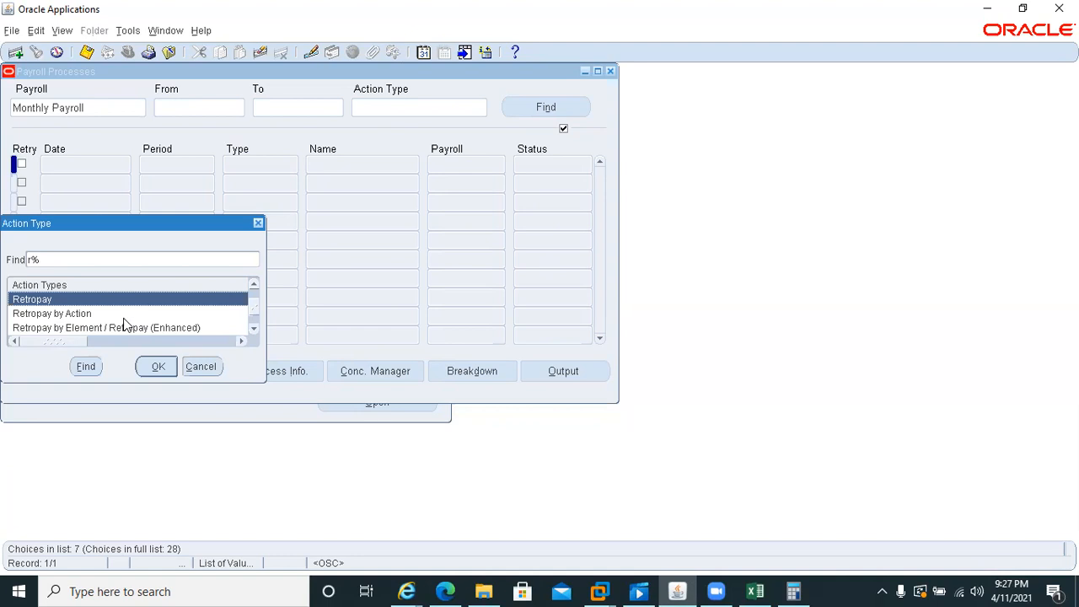
{"action": "key", "text": "Down"}
{"action": "key", "text": "Down"}
{"action": "key", "text": "Down"}
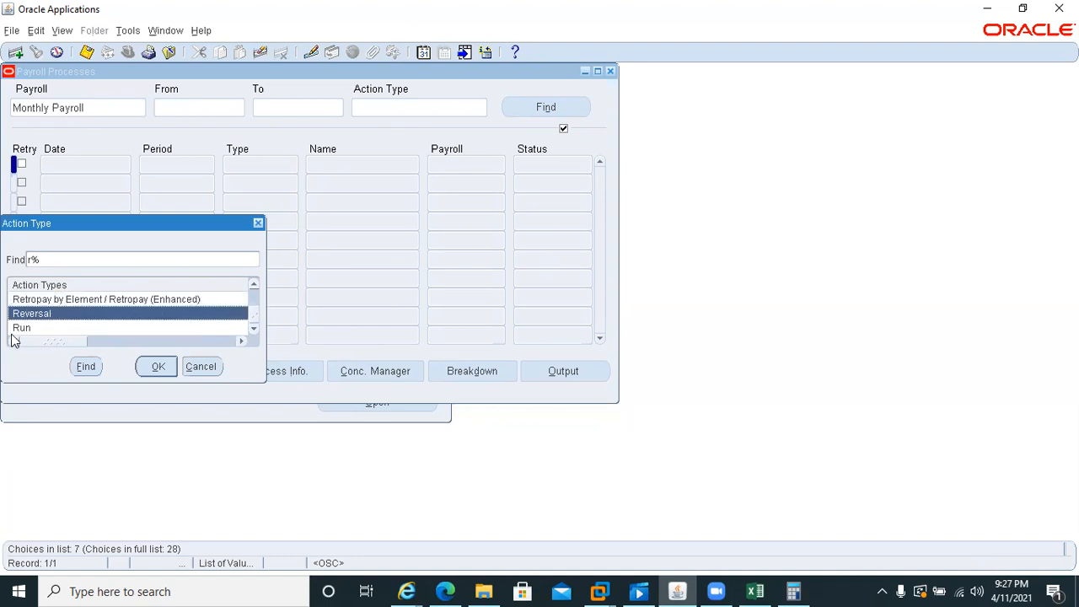
{"action": "key", "text": "Down"}
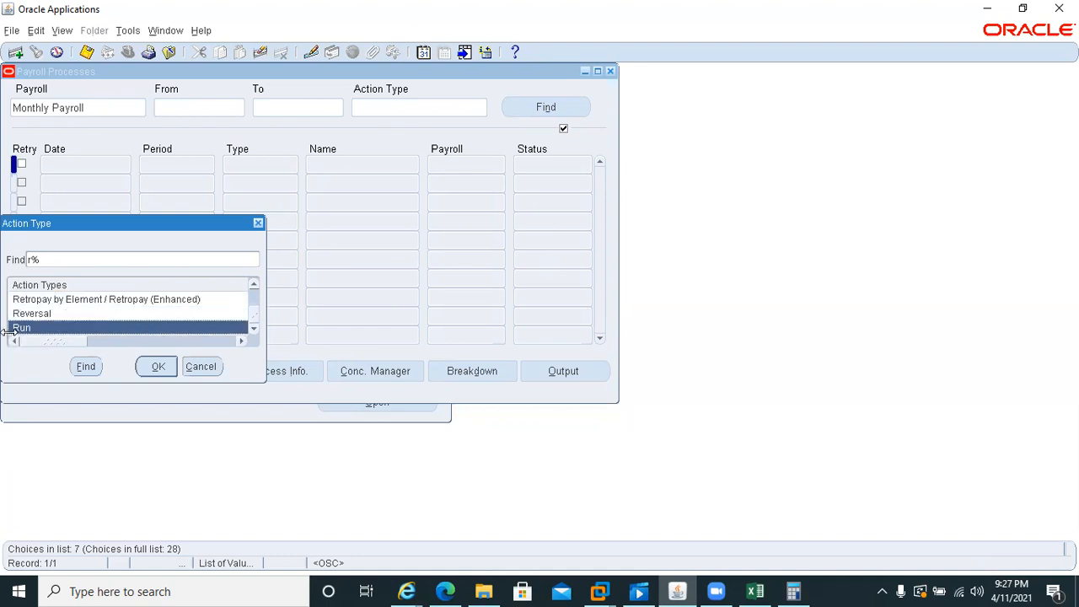
{"action": "left_click", "coordinate": [153, 368]}
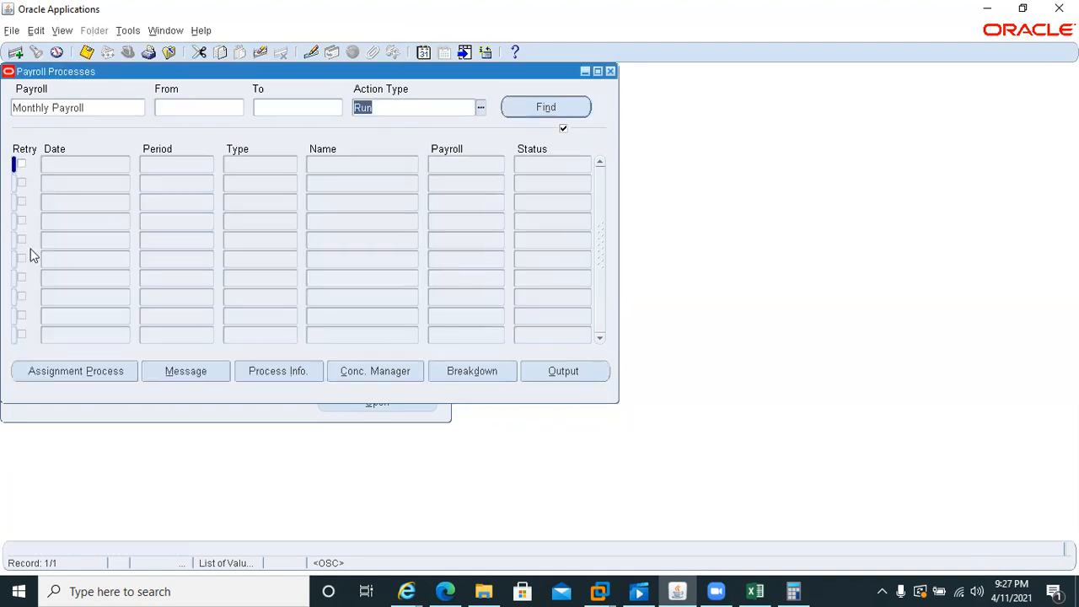
{"action": "left_click", "coordinate": [544, 108]}
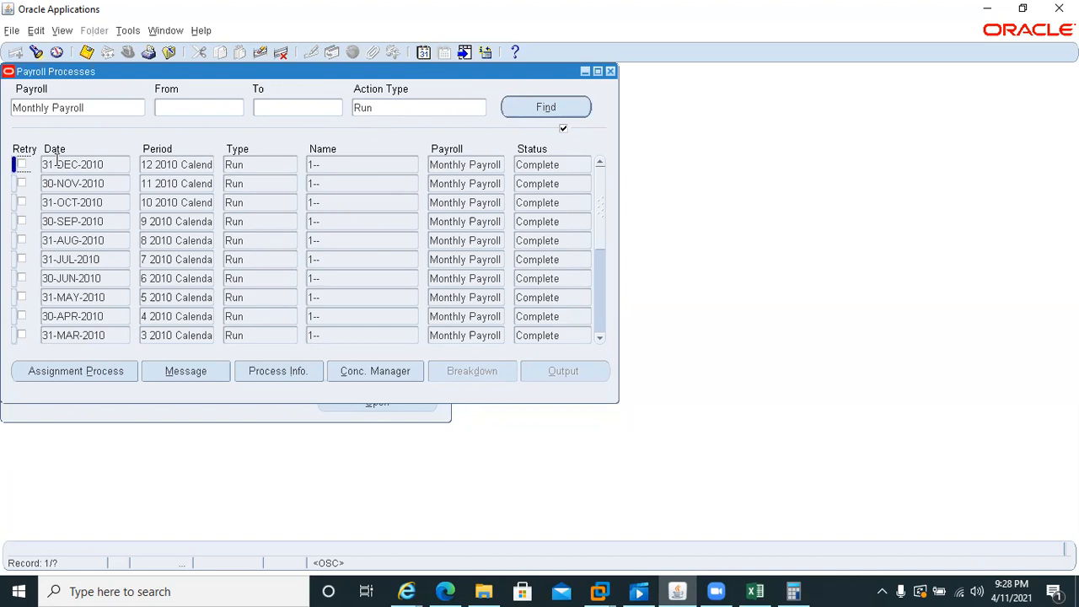
Step: Open the assignment processes of the 31-DEC-2010 Run and go through the employee list to its last record
{"action": "double_click", "coordinate": [565, 168]}
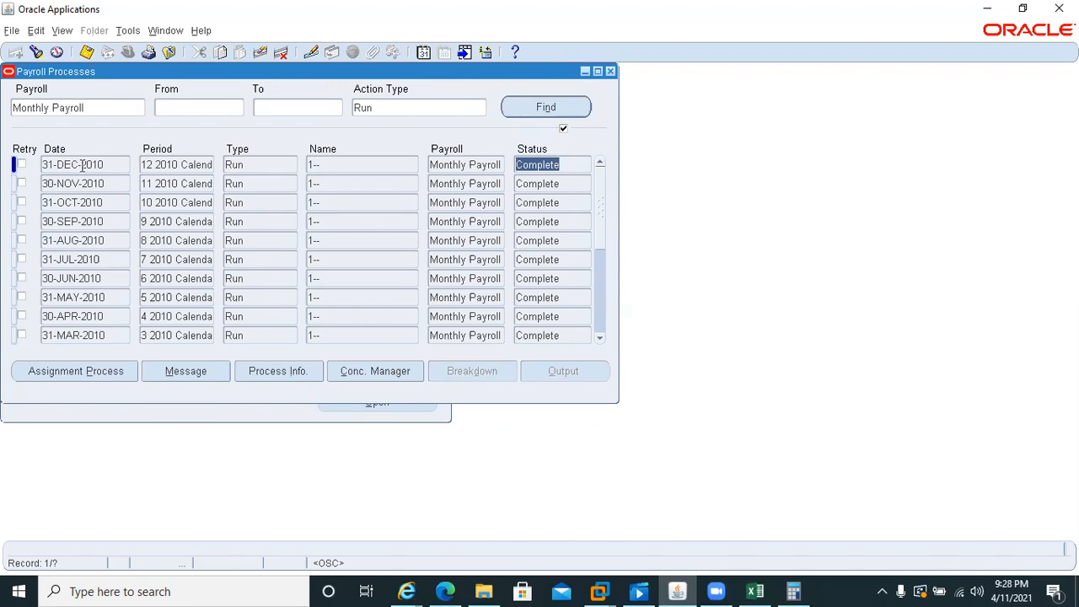
{"action": "left_click", "coordinate": [63, 370]}
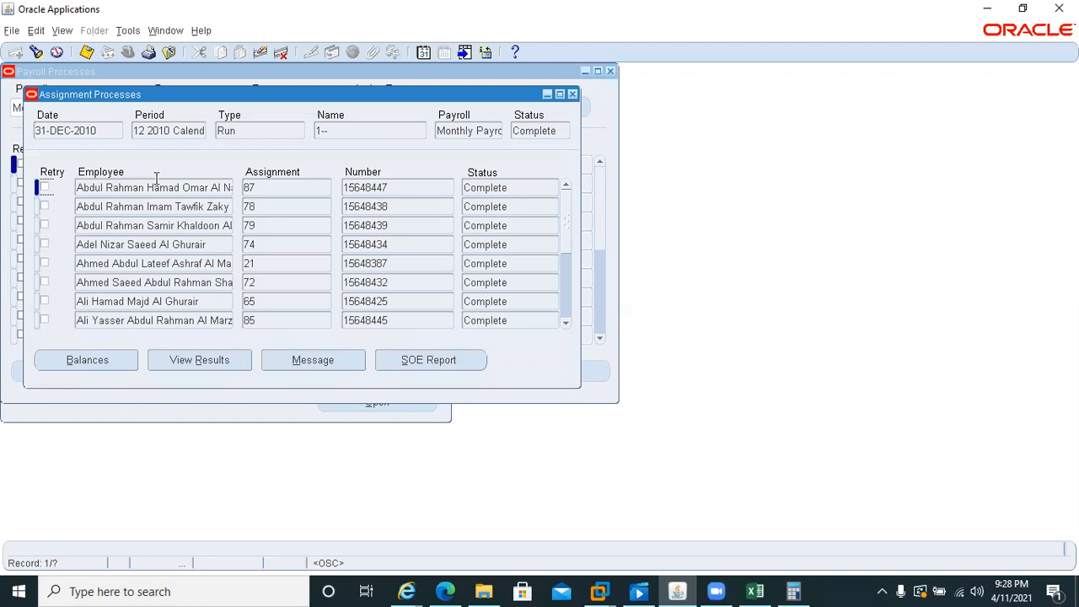
{"action": "left_click", "coordinate": [158, 182]}
{"action": "left_click", "coordinate": [256, 183]}
{"action": "key", "text": "Page_Down"}
{"action": "key", "text": "Page_Down"}
{"action": "key", "text": "Page_Down"}
{"action": "key", "text": "Page_Down"}
{"action": "key", "text": "Page_Down"}
{"action": "key", "text": "Page_Down"}
{"action": "key", "text": "Page_Down"}
{"action": "key", "text": "Page_Down"}
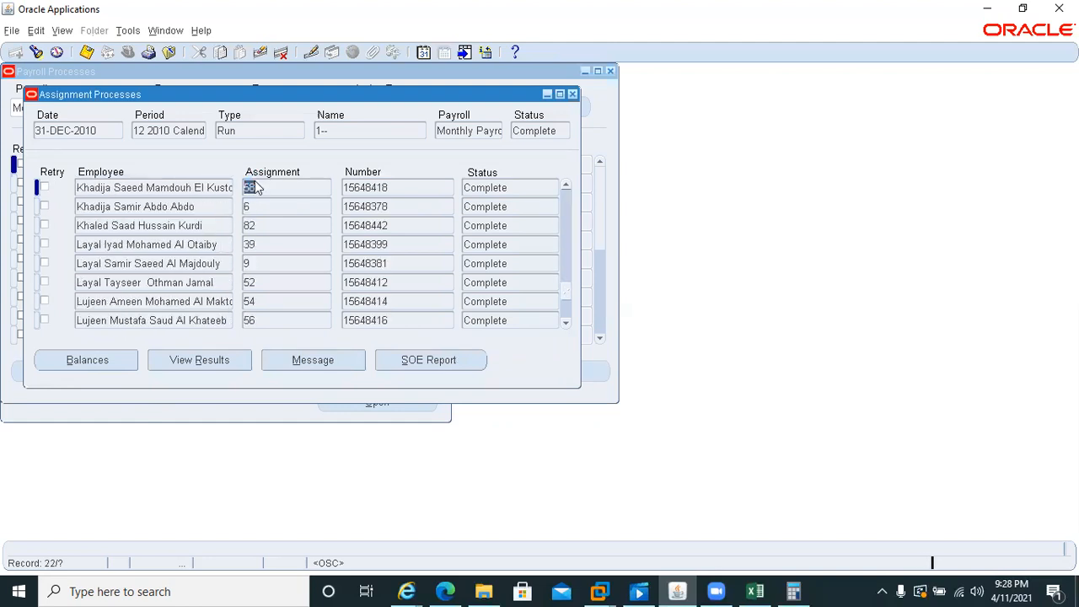
{"action": "key", "text": "Page_Down"}
{"action": "key", "text": "Page_Down"}
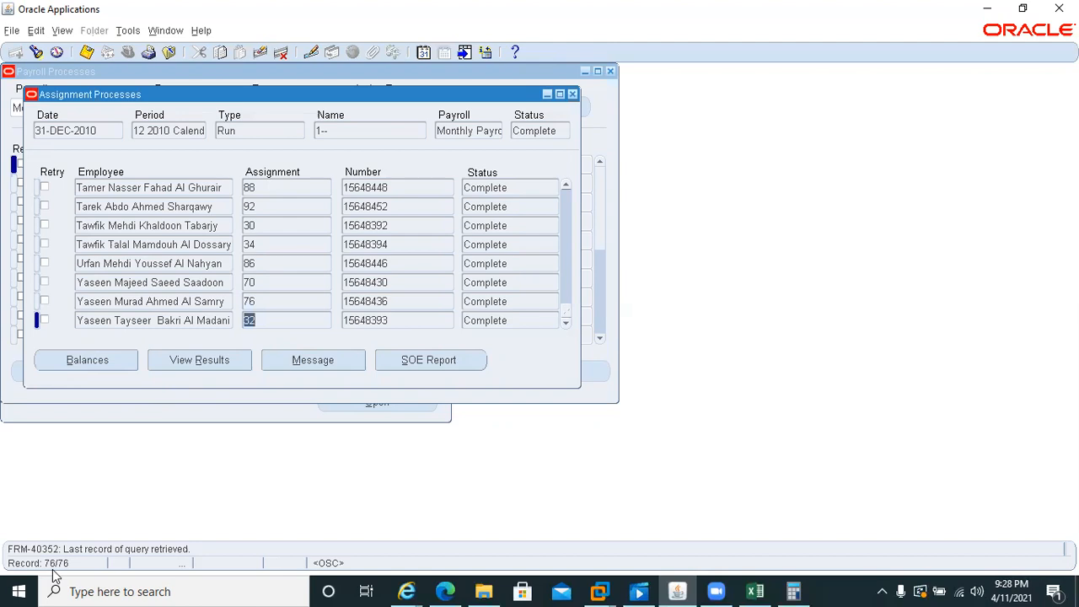
Step: View the run results of the employee at record 34, check the Monthly Salary and employee social insurance values, and close them
{"action": "scroll", "coordinate": [248, 263], "scroll_direction": "up", "scroll_amount": 9}
{"action": "scroll", "coordinate": [248, 263], "scroll_direction": "up", "scroll_amount": 5}
{"action": "left_click", "coordinate": [181, 368]}
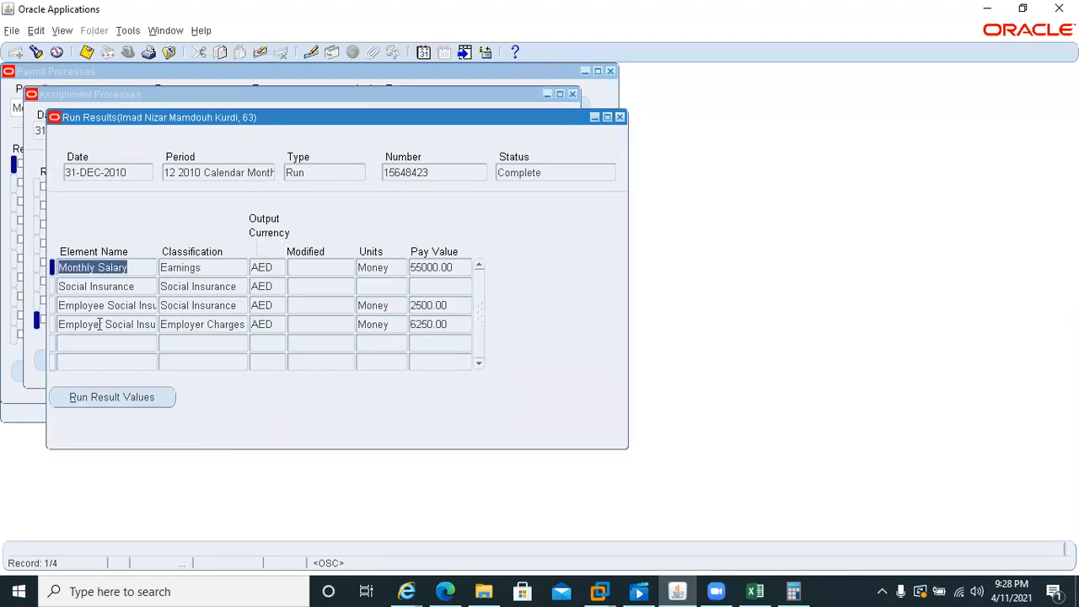
{"action": "left_click", "coordinate": [448, 267]}
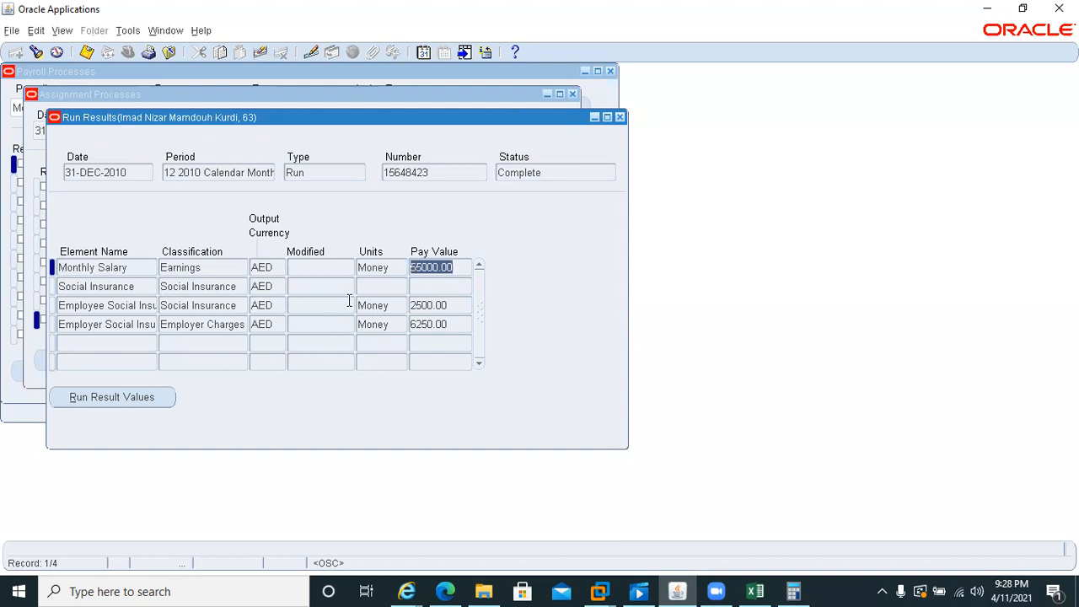
{"action": "left_click", "coordinate": [464, 303]}
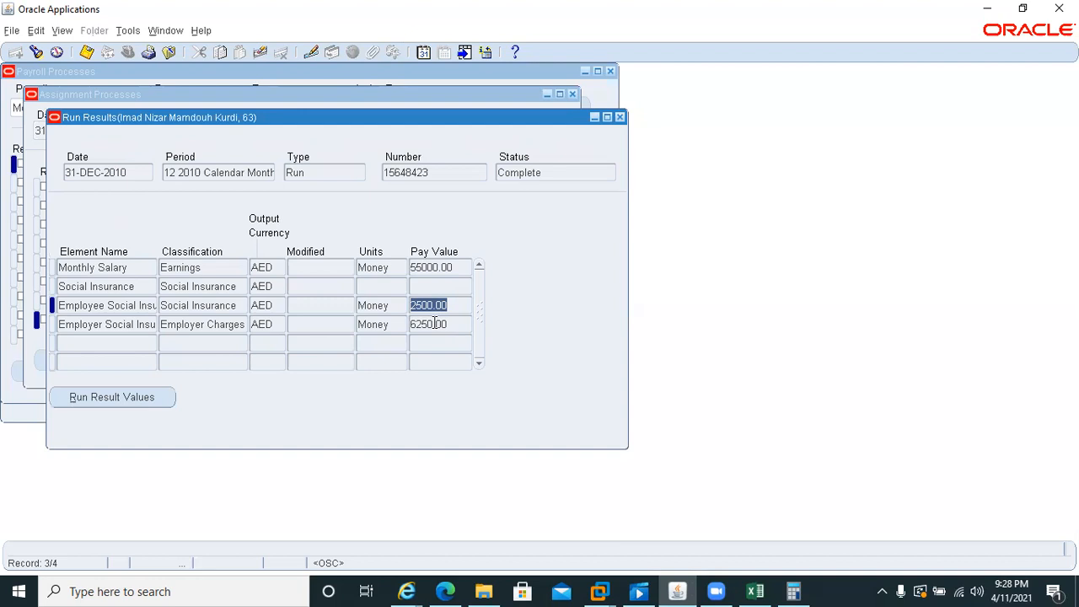
{"action": "left_click", "coordinate": [619, 118]}
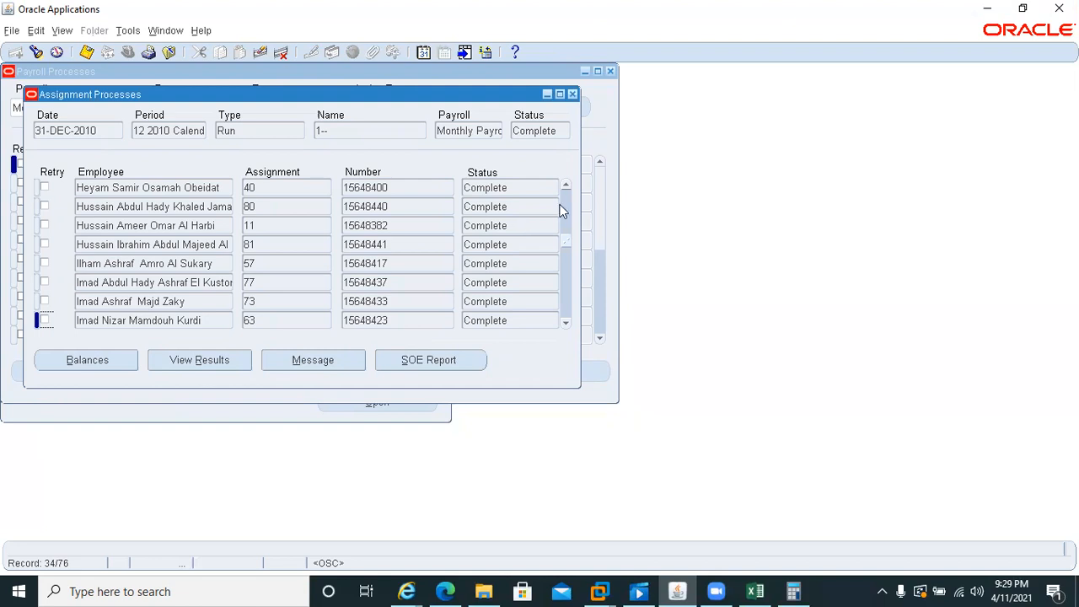
Step: View the run results of the employee at record 10, check the Monthly Salary pay value, and close the results
{"action": "scroll", "coordinate": [564, 210], "scroll_direction": "up", "scroll_amount": 7}
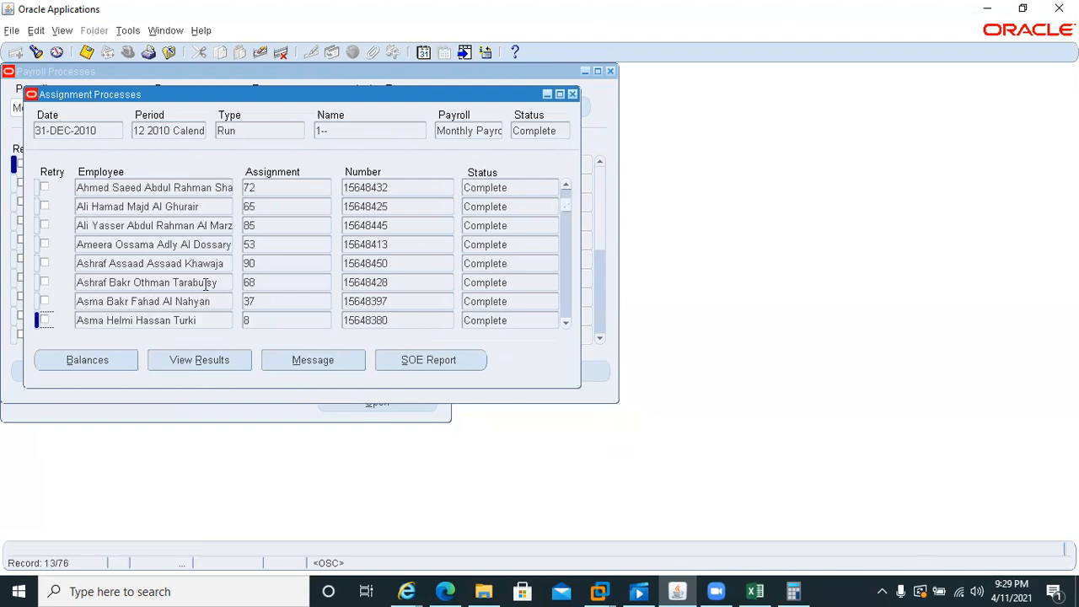
{"action": "left_click", "coordinate": [211, 263]}
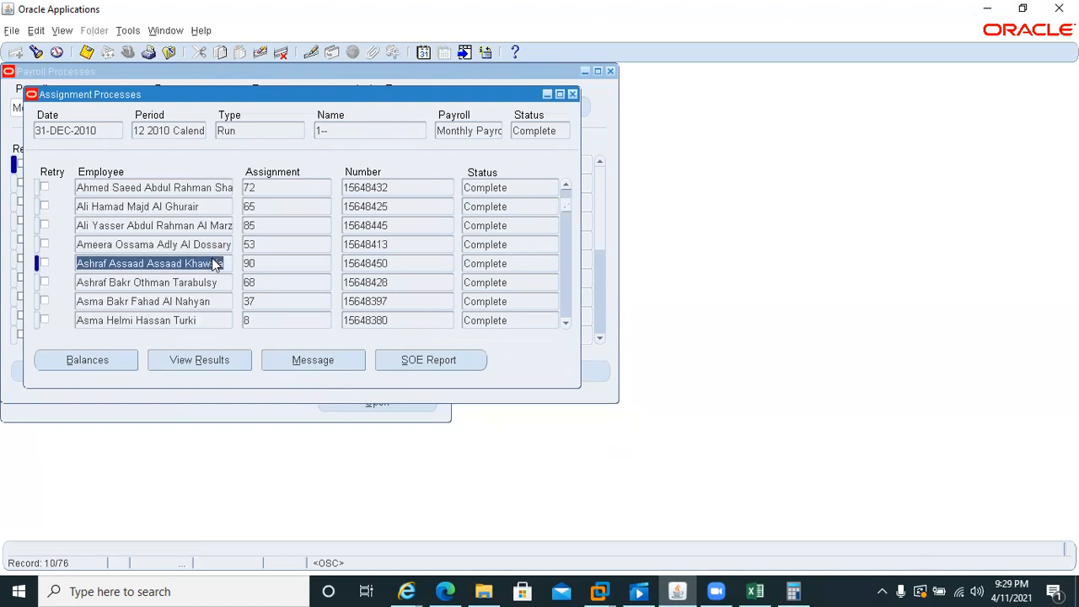
{"action": "left_click", "coordinate": [213, 361]}
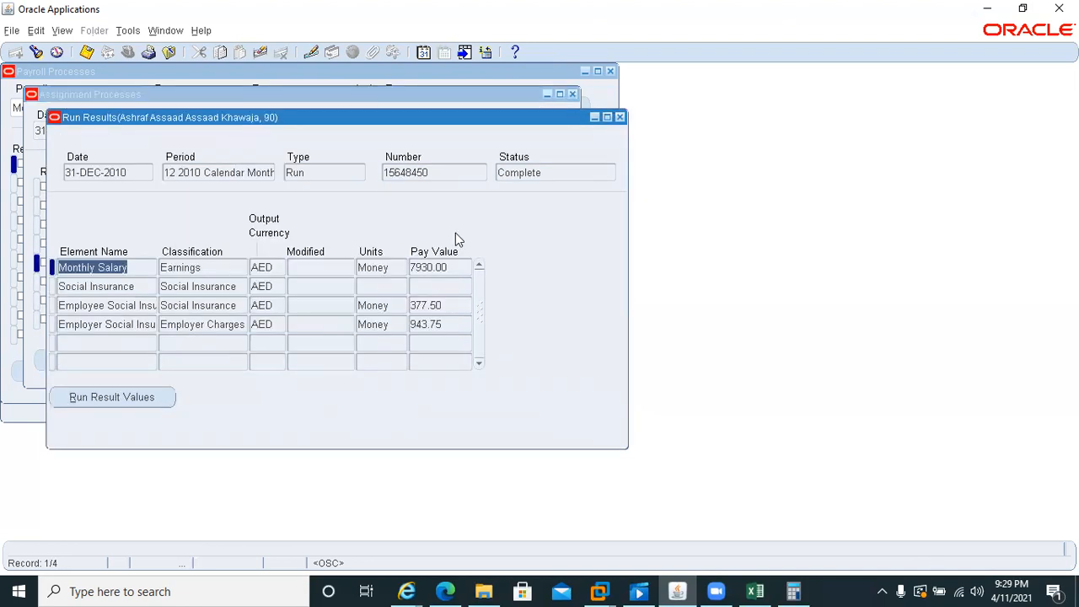
{"action": "left_click", "coordinate": [461, 274]}
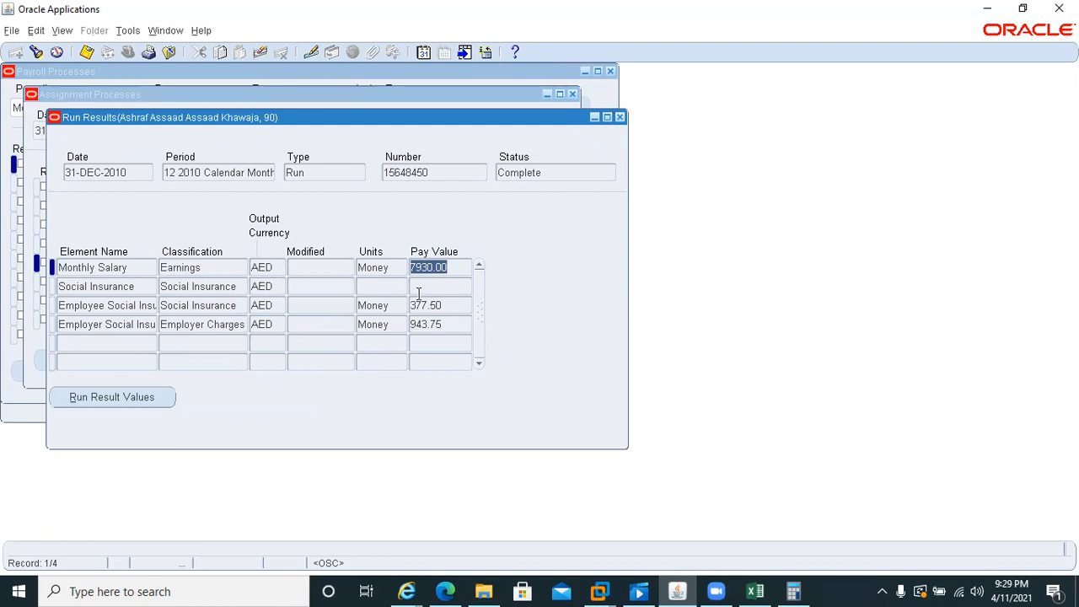
{"action": "left_click", "coordinate": [615, 121]}
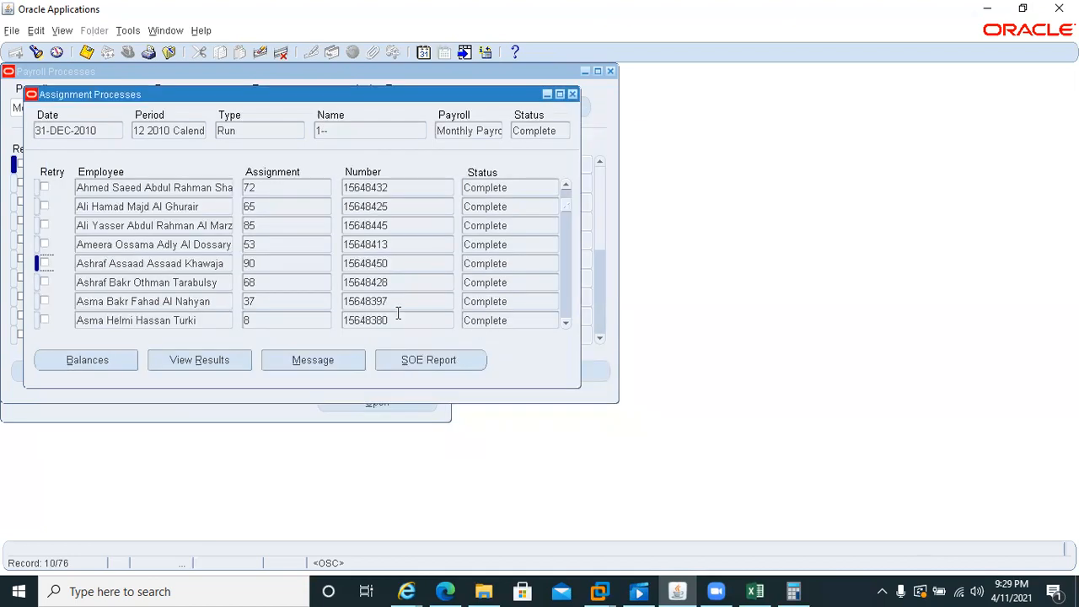
Step: View the December 2010 run results of the first employee in the assignment processes list
{"action": "left_click", "coordinate": [158, 206]}
{"action": "left_click", "coordinate": [158, 186]}
{"action": "scroll", "coordinate": [158, 183], "scroll_direction": "up", "scroll_amount": 6}
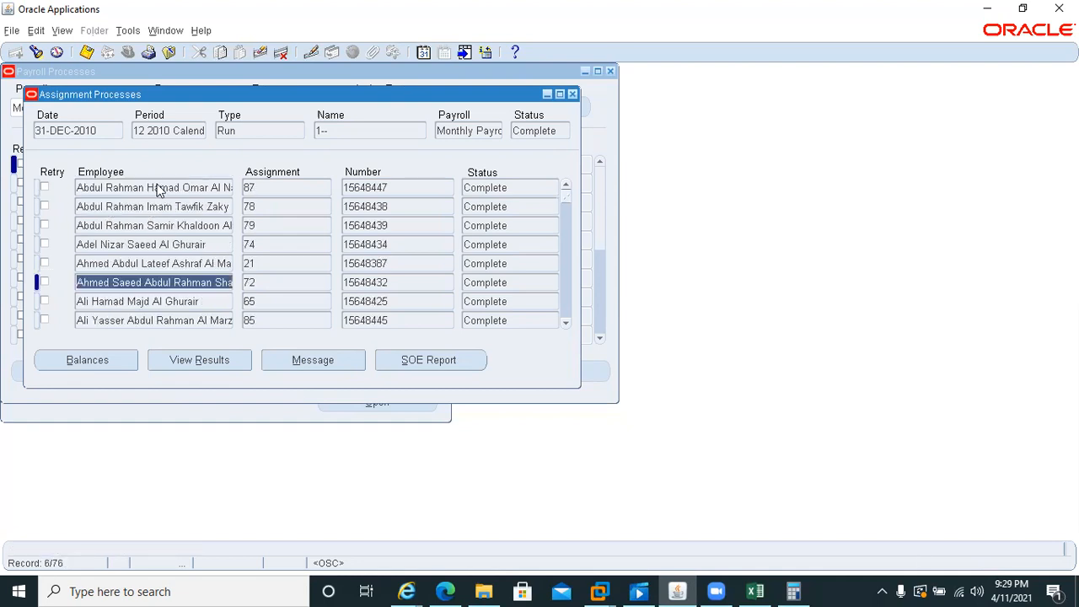
{"action": "left_click", "coordinate": [187, 362]}
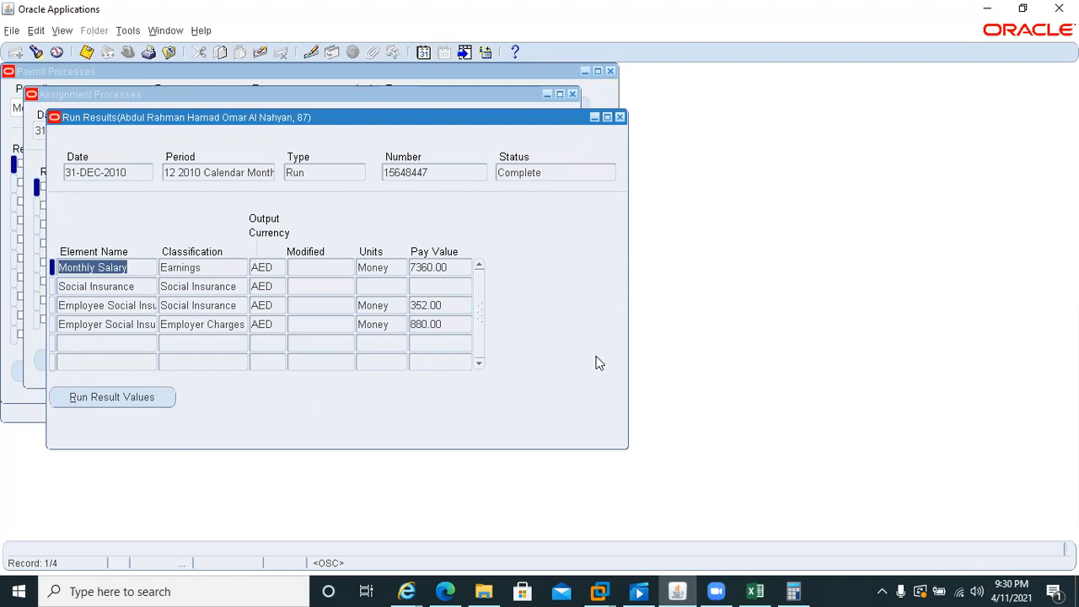
{"action": "mouse_move", "coordinate": [796, 589]}
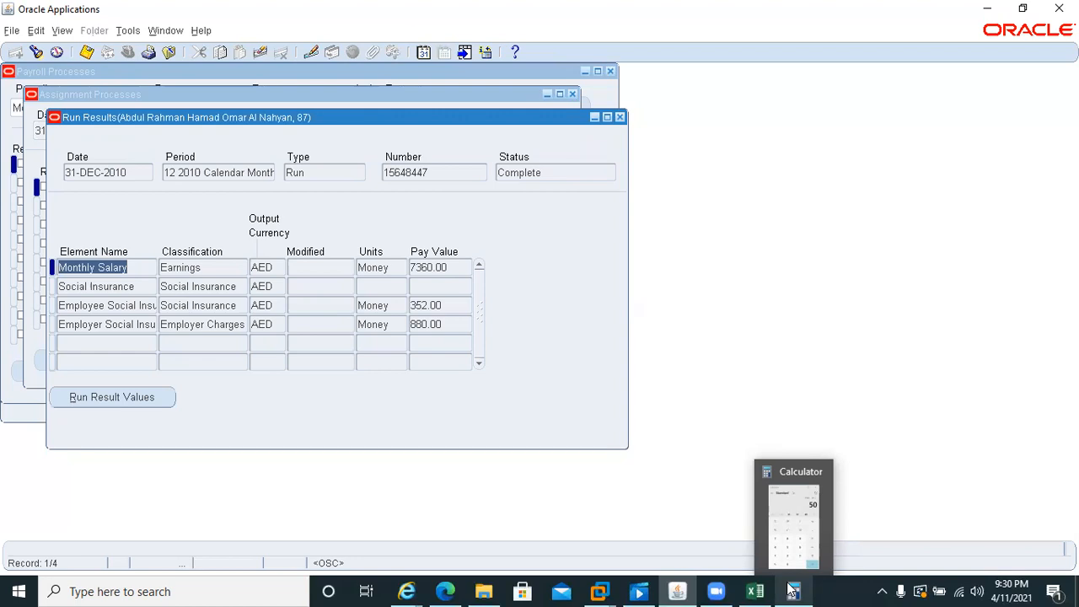
{"action": "left_click", "coordinate": [792, 590]}
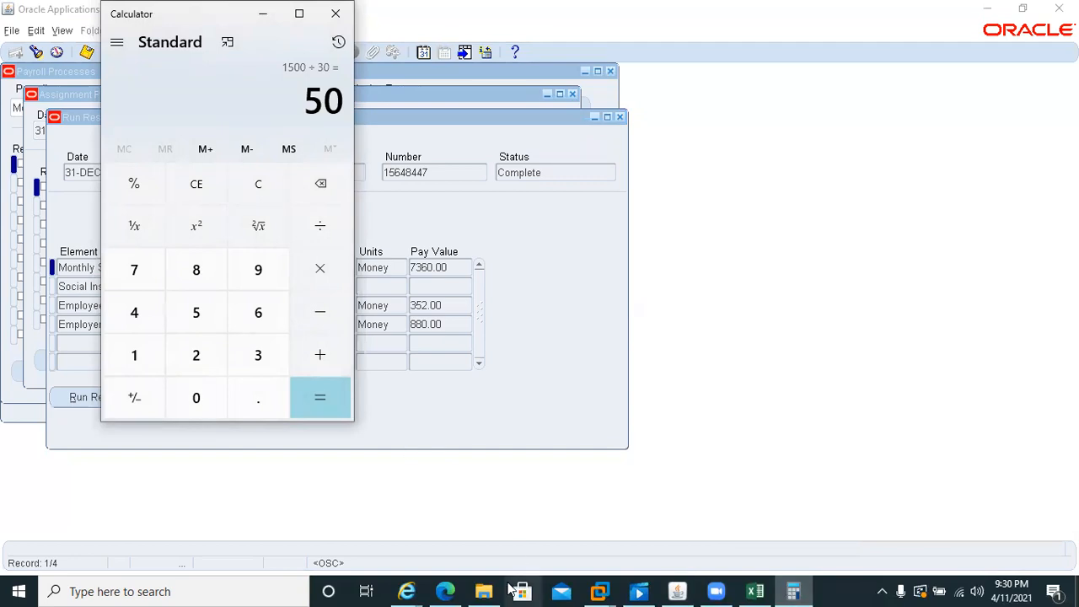
{"action": "left_click", "coordinate": [406, 590]}
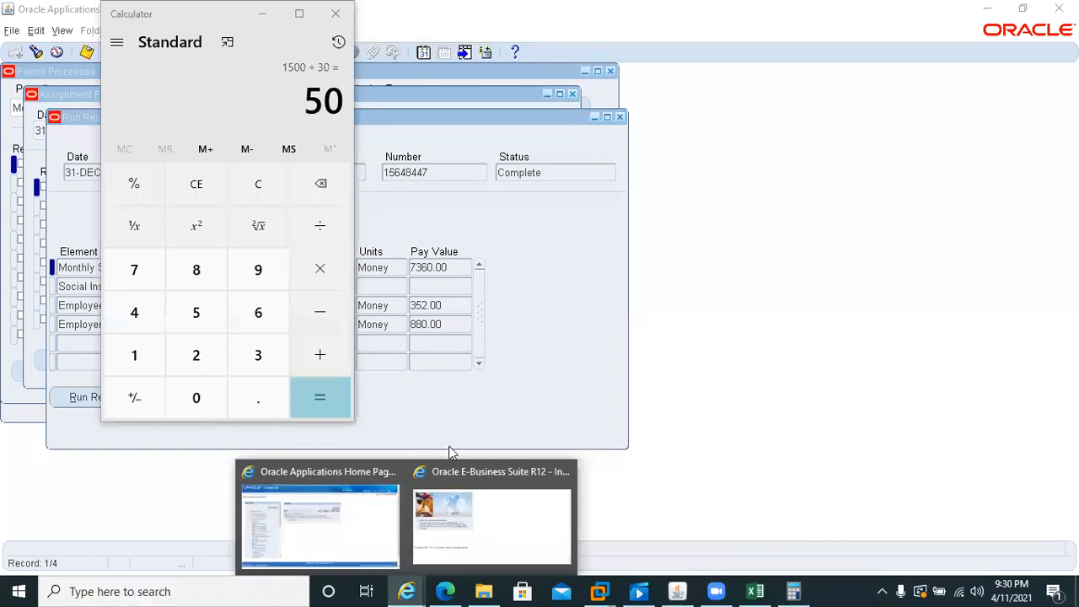
{"action": "left_click", "coordinate": [449, 418]}
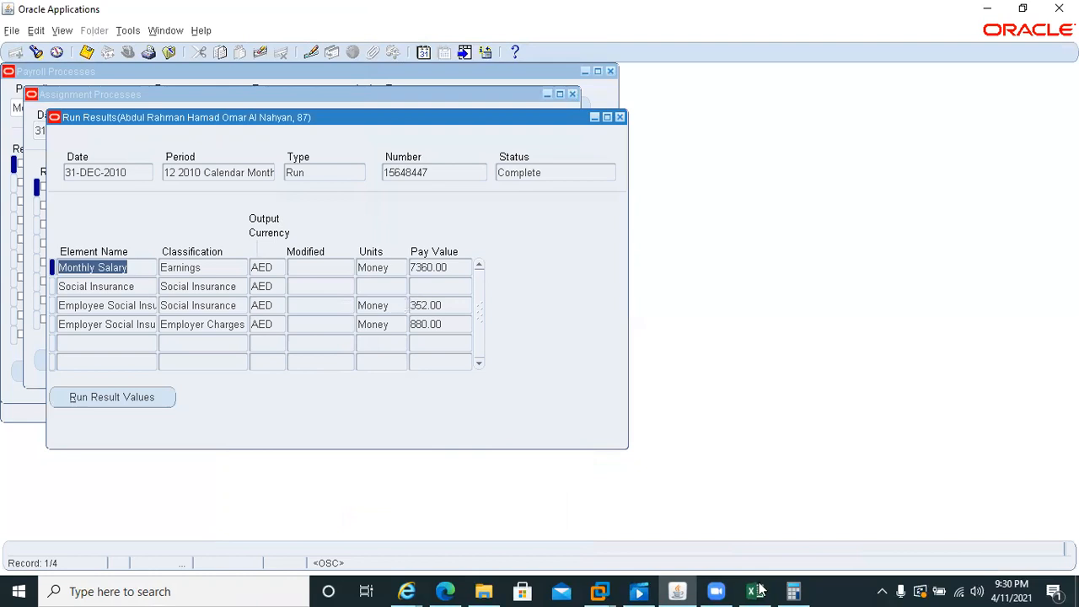
Step: Switch to Calculator and compute 8 percent of the 7360 Monthly Salary to check it against the social insurance values
{"action": "left_click", "coordinate": [792, 590]}
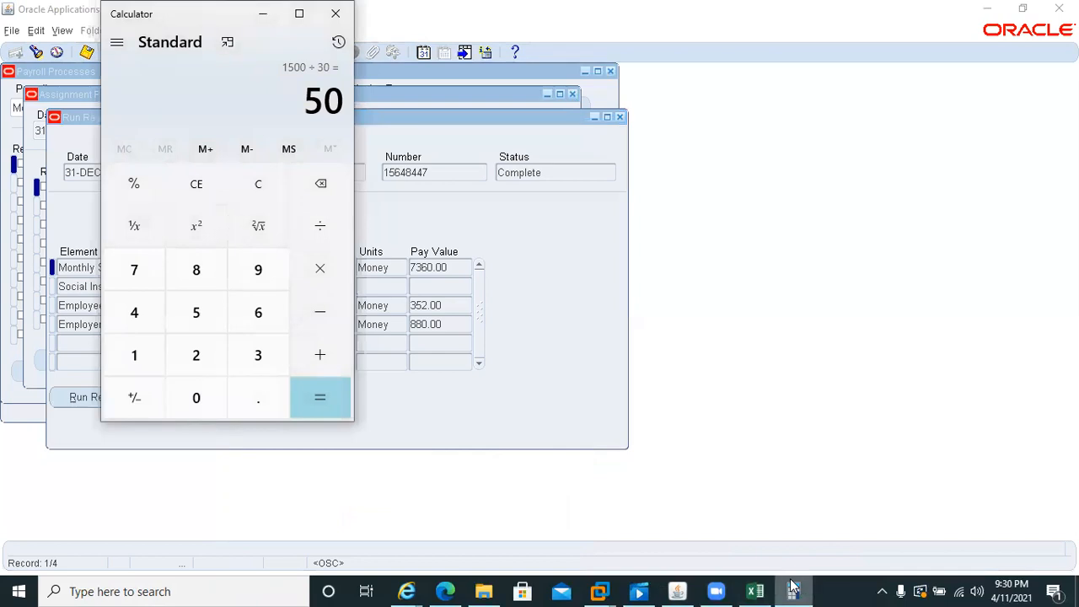
{"action": "key", "text": "7"}
{"action": "key", "text": "3"}
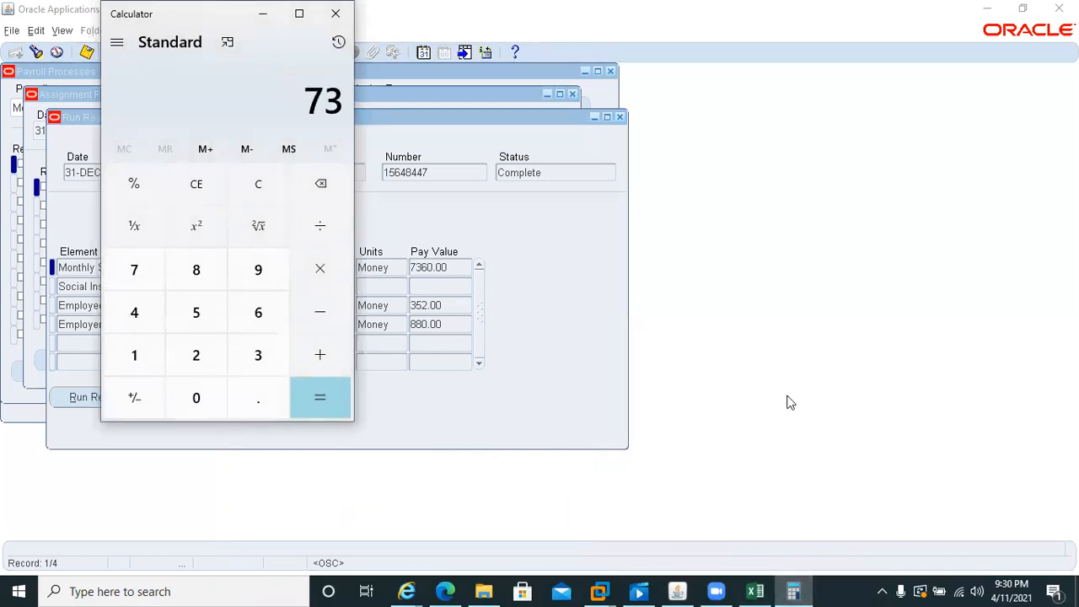
{"action": "key", "text": "6"}
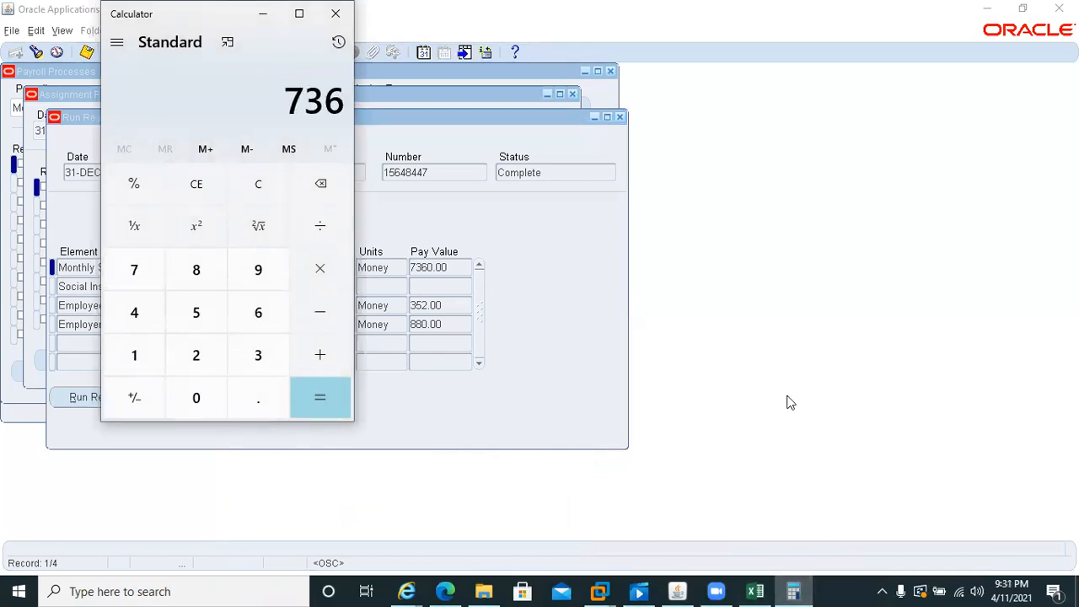
{"action": "key", "text": "0"}
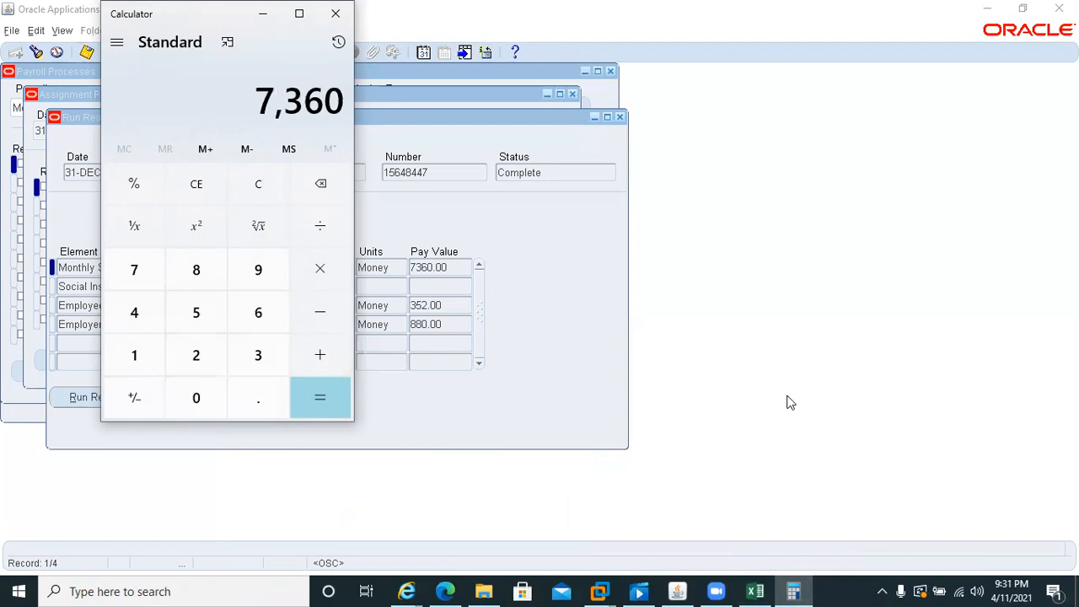
{"action": "key", "text": "asterisk"}
{"action": "key", "text": "8"}
{"action": "key", "text": "slash"}
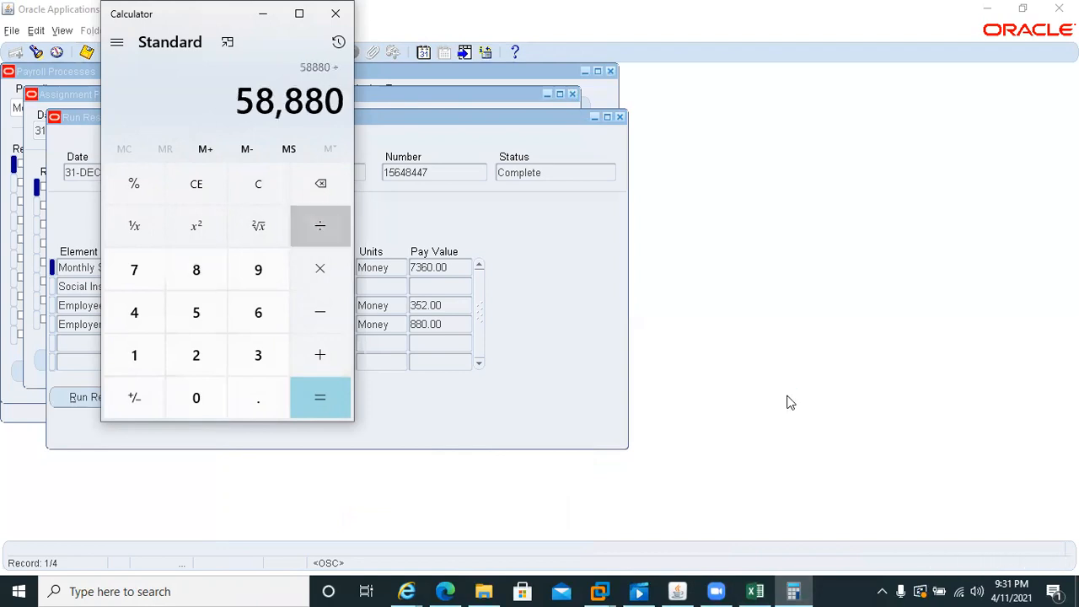
{"action": "type", "text": "100"}
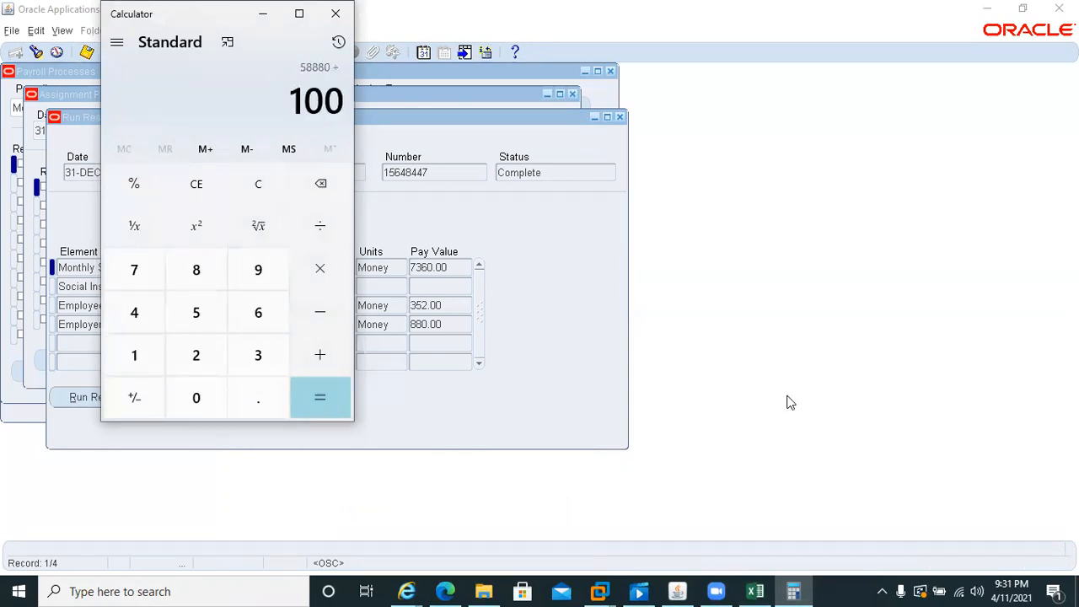
{"action": "key", "text": "Return"}
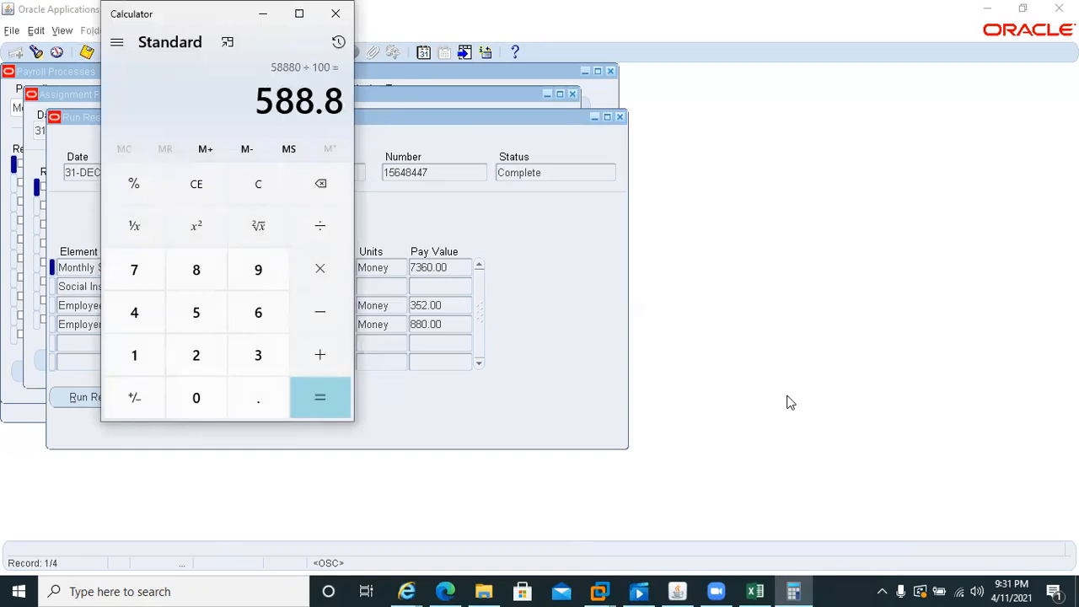
{"action": "key", "text": "Escape"}
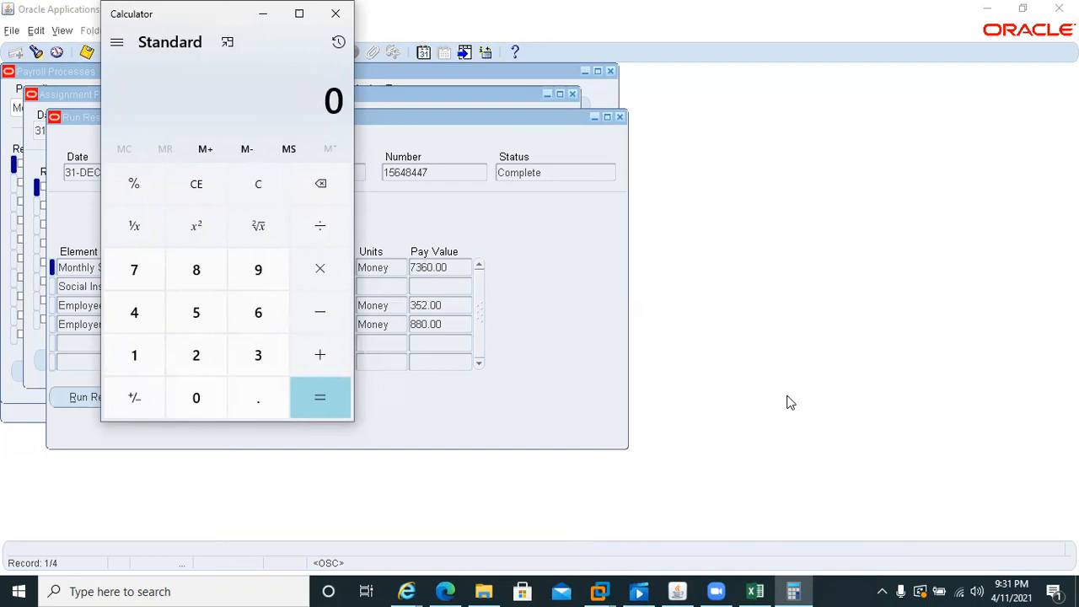
{"action": "key", "text": "7"}
{"action": "key", "text": "3"}
{"action": "key", "text": "6"}
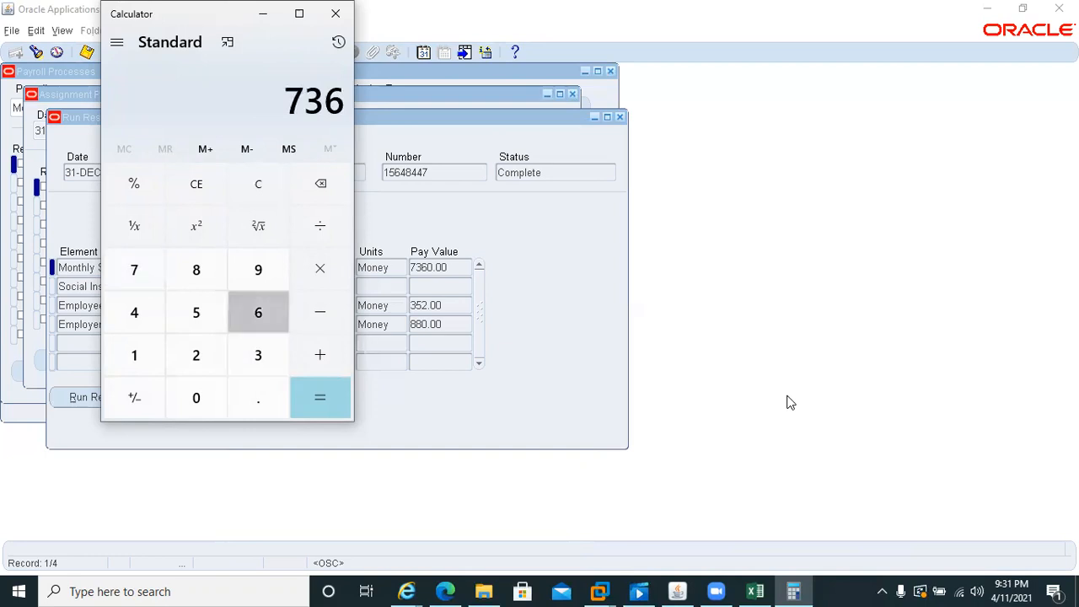
{"action": "key", "text": "0"}
{"action": "key", "text": "asterisk"}
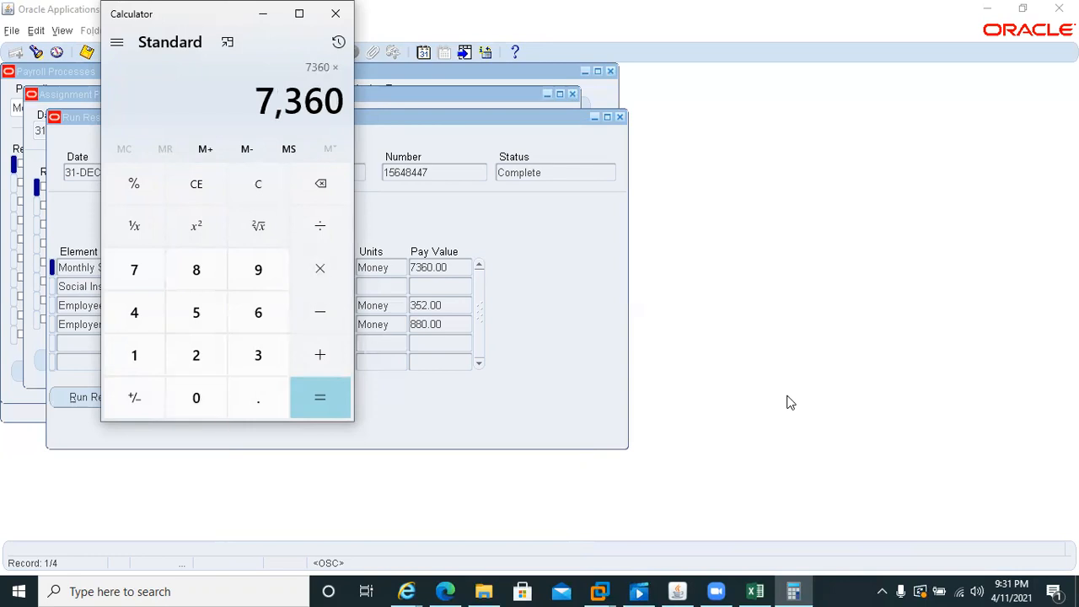
{"action": "key", "text": "6"}
{"action": "key", "text": "slash"}
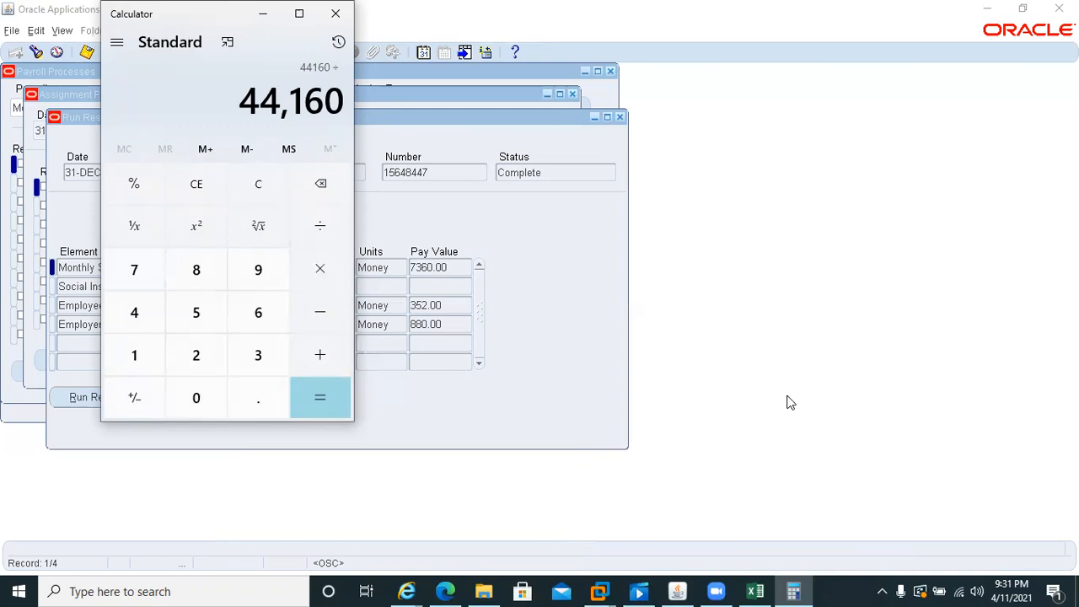
{"action": "key", "text": "Escape"}
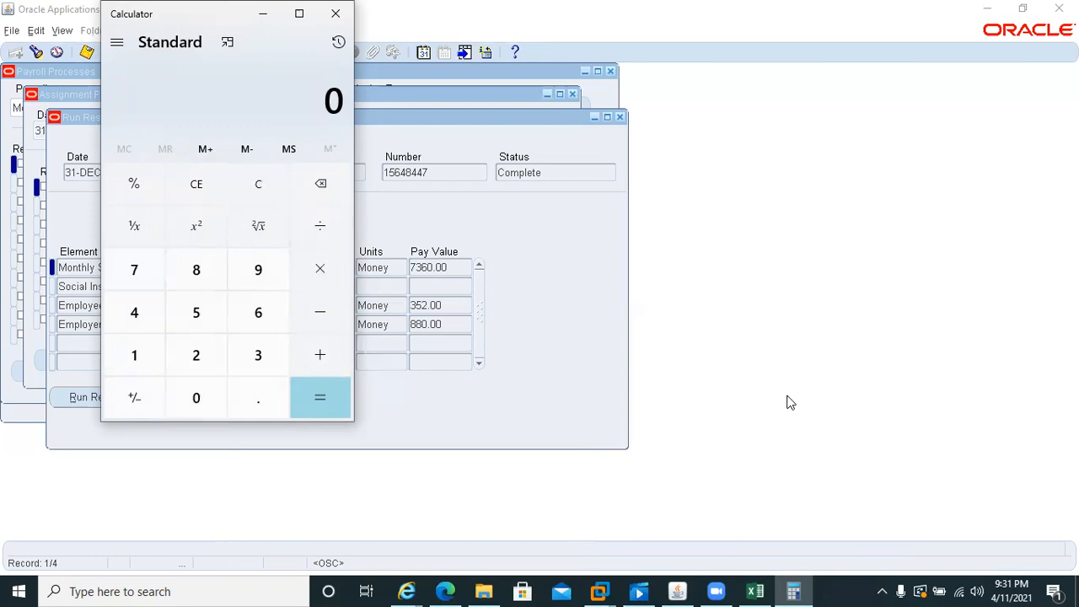
Step: Calculate 3 percent of the 7360 Monthly Salary as a comparison for the social insurance values, and clear the calculation
{"action": "key", "text": "7"}
{"action": "key", "text": "3"}
{"action": "key", "text": "6"}
{"action": "key", "text": "0"}
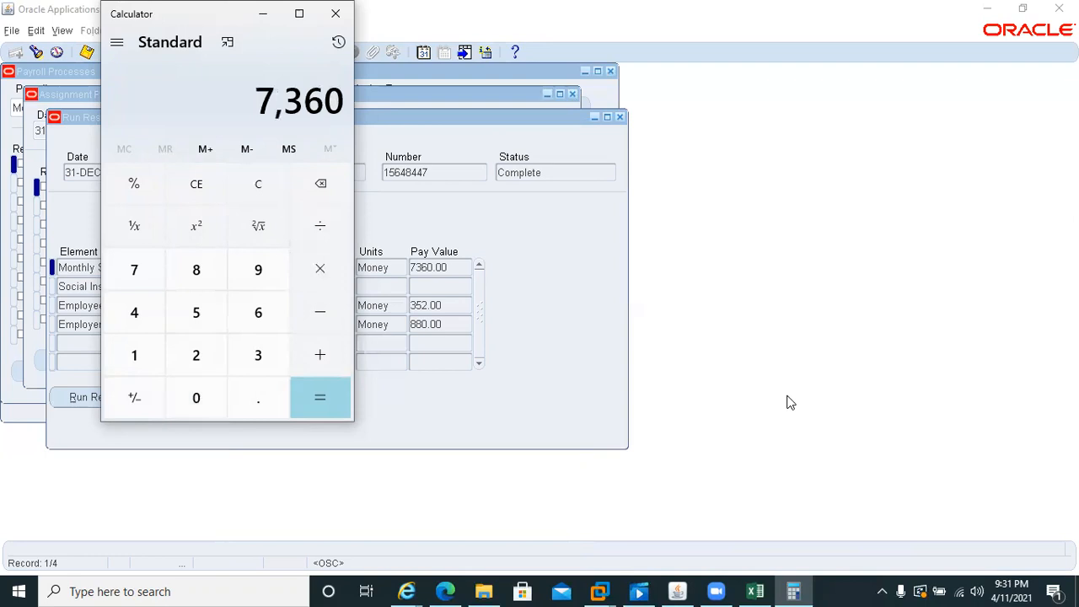
{"action": "key", "text": "asterisk"}
{"action": "key", "text": "3"}
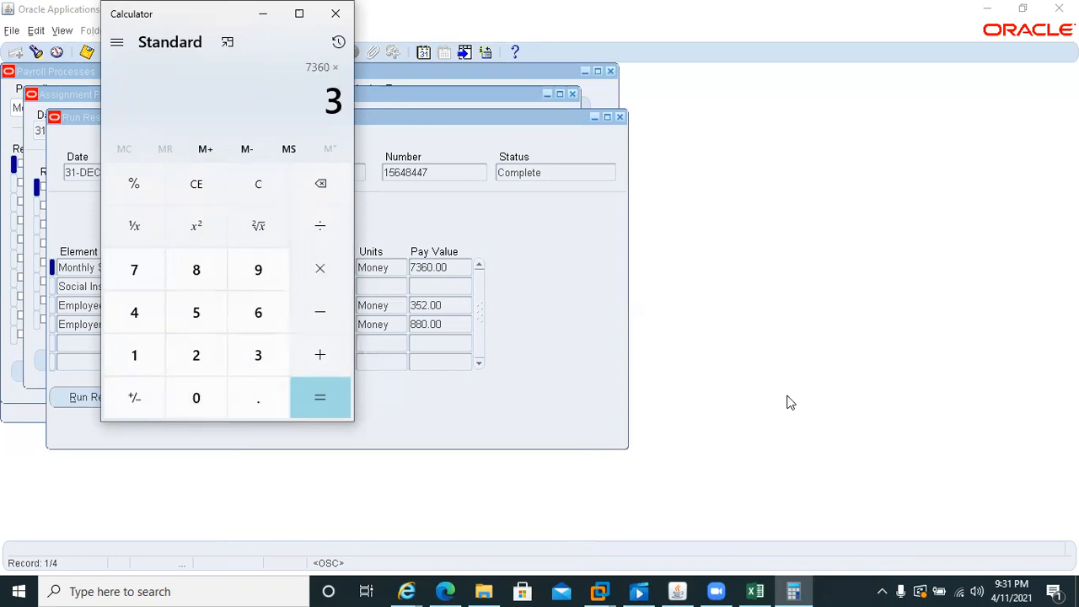
{"action": "key", "text": "slash"}
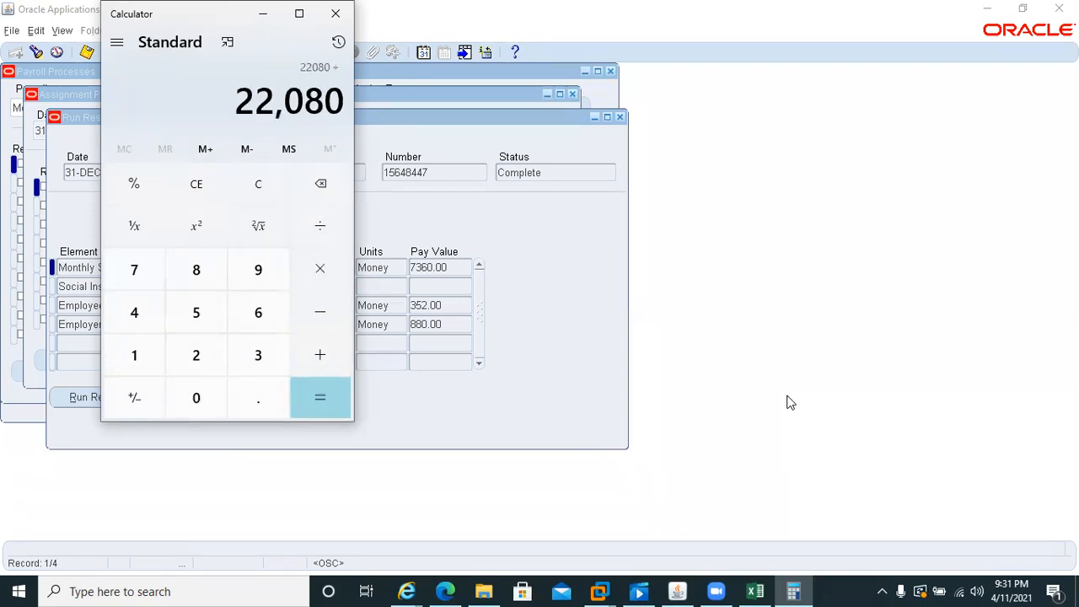
{"action": "key", "text": "1"}
{"action": "key", "text": "0"}
{"action": "key", "text": "0"}
{"action": "key", "text": "Return"}
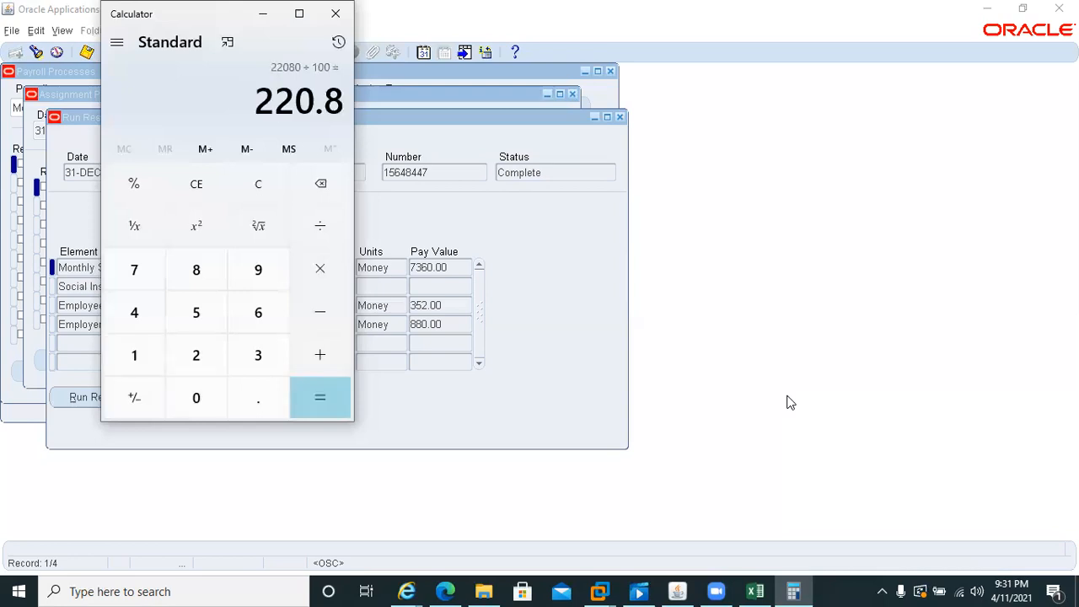
{"action": "key", "text": "Escape"}
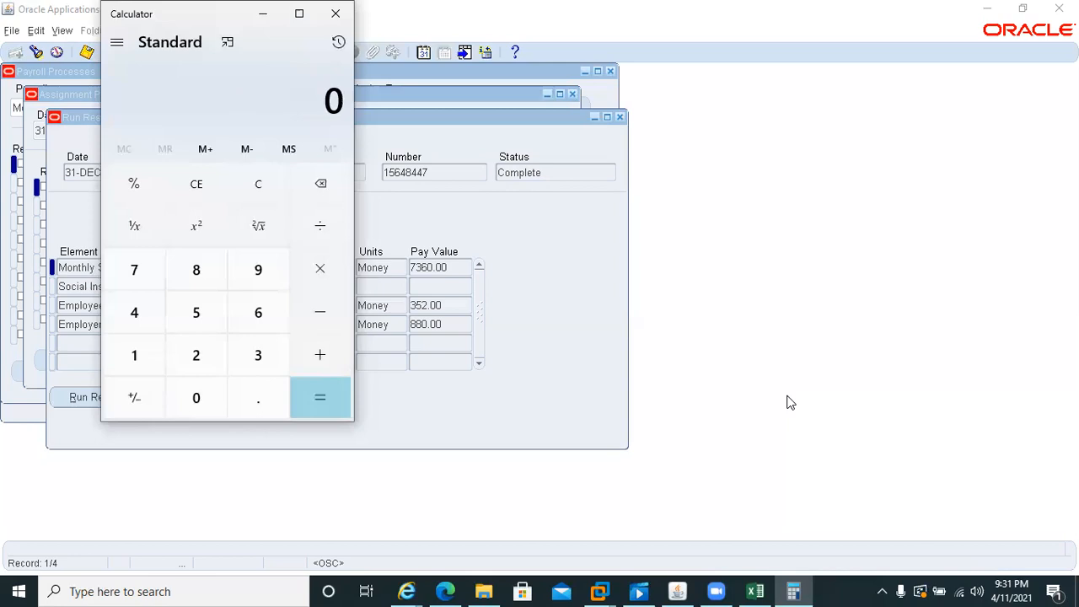
Step: Calculate 4.5 percent of 7360 to compare with the Employee Social Insurance pay value, and clear the calculation
{"action": "key", "text": "7"}
{"action": "type", "text": "360"}
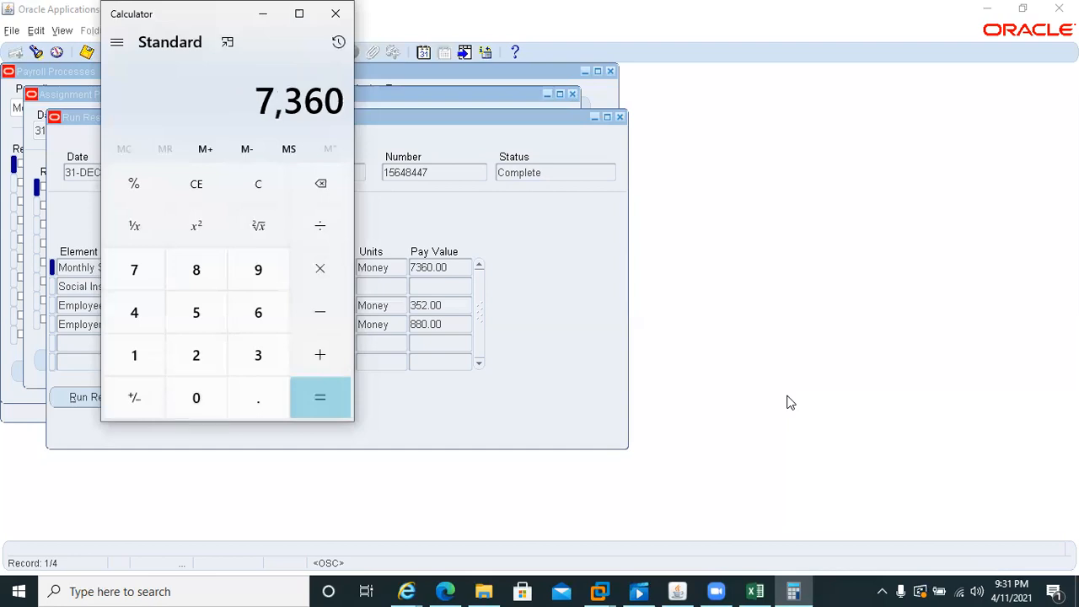
{"action": "key", "text": "asterisk"}
{"action": "type", "text": "3"}
{"action": "key", "text": "BackSpace"}
{"action": "type", "text": "4.5/100"}
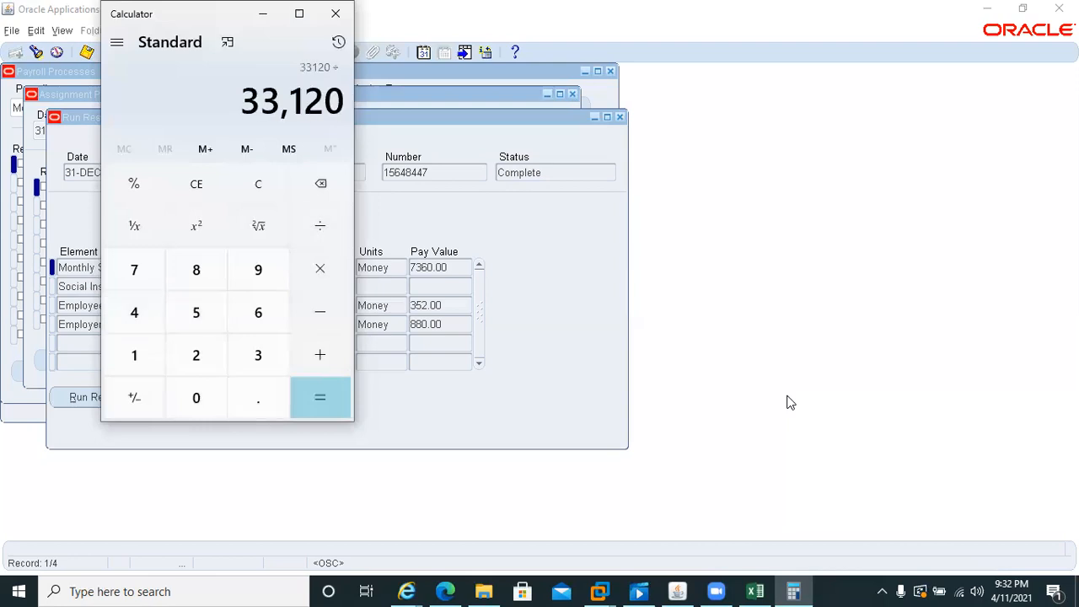
{"action": "key", "text": "Return"}
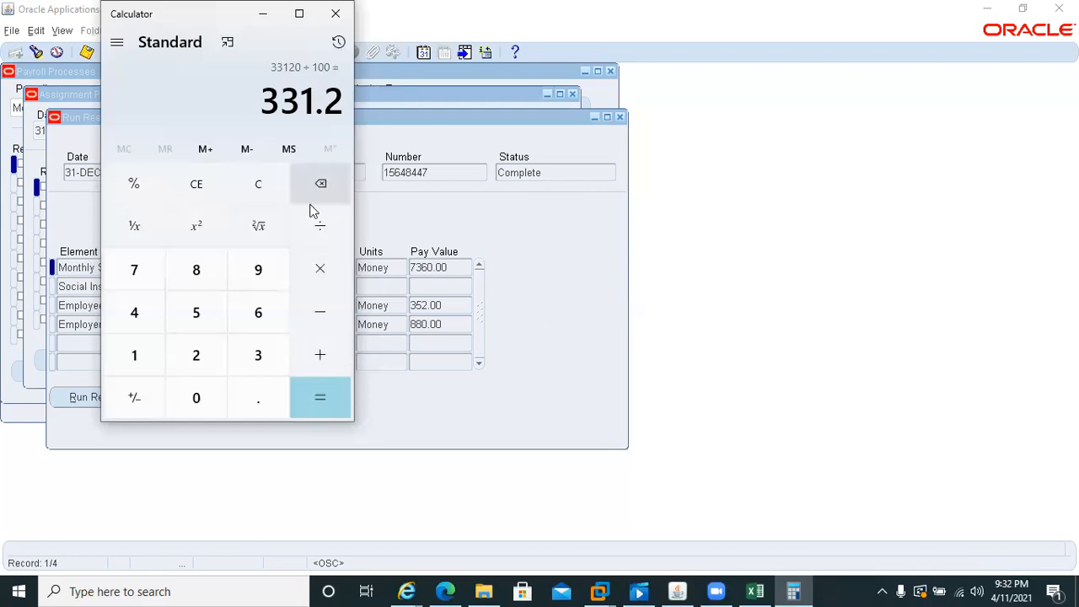
{"action": "left_click", "coordinate": [263, 190]}
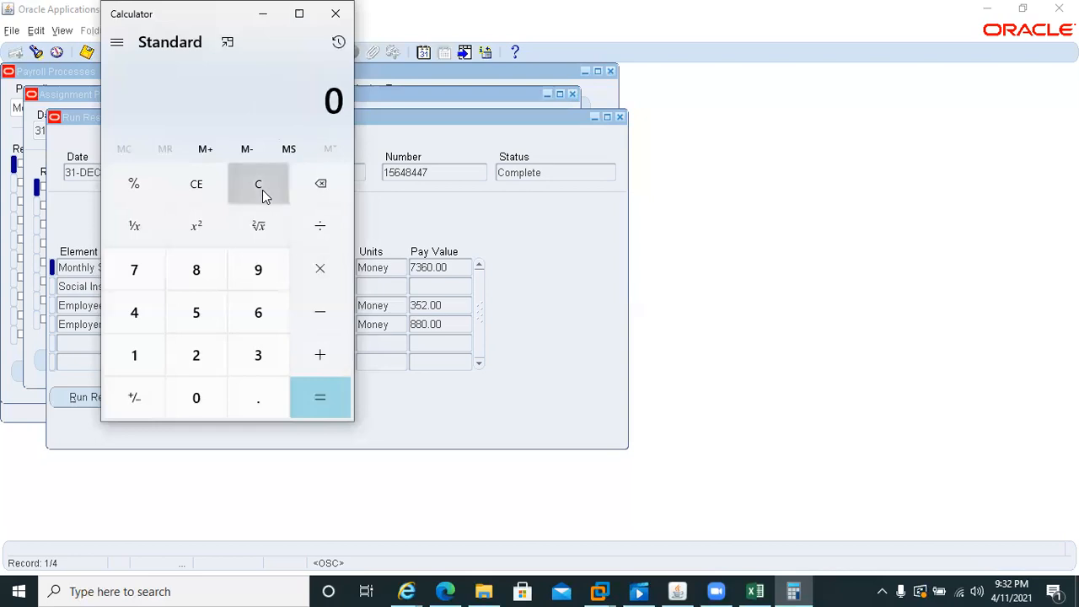
Step: Calculate 5 percent of 7360, compare it with the Employee Social Insurance pay value, and clear the calculation
{"action": "type", "text": "7360"}
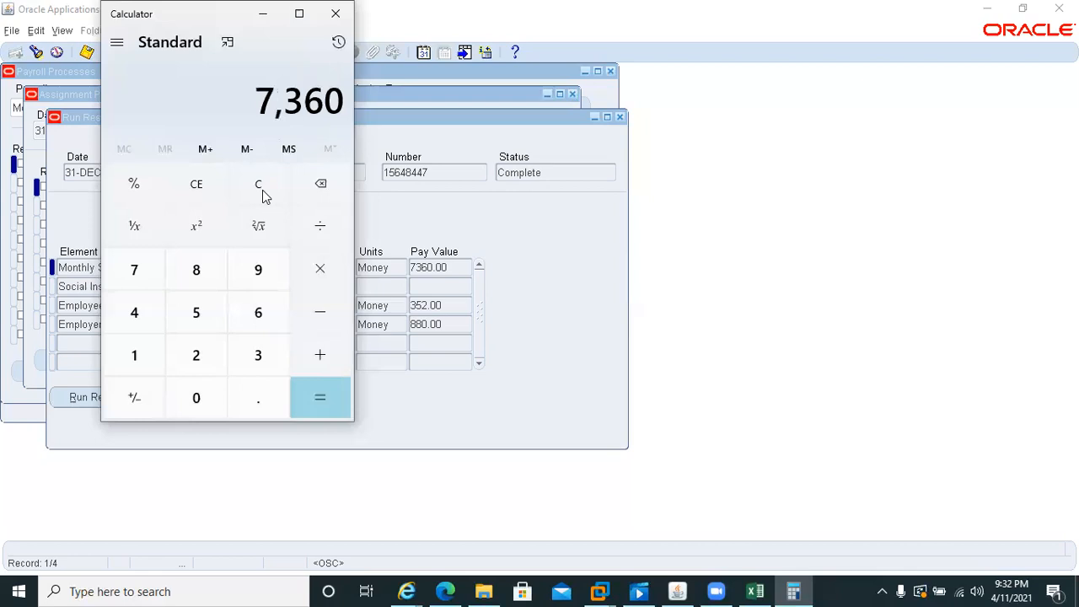
{"action": "type", "text": "*5/100"}
{"action": "key", "text": "Return"}
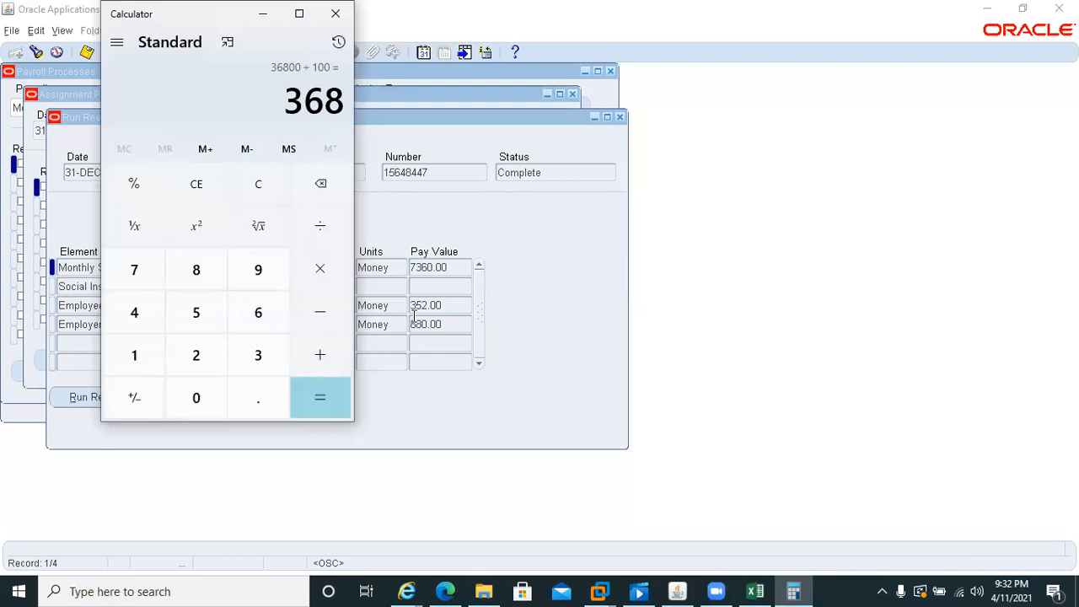
{"action": "key", "text": "Escape"}
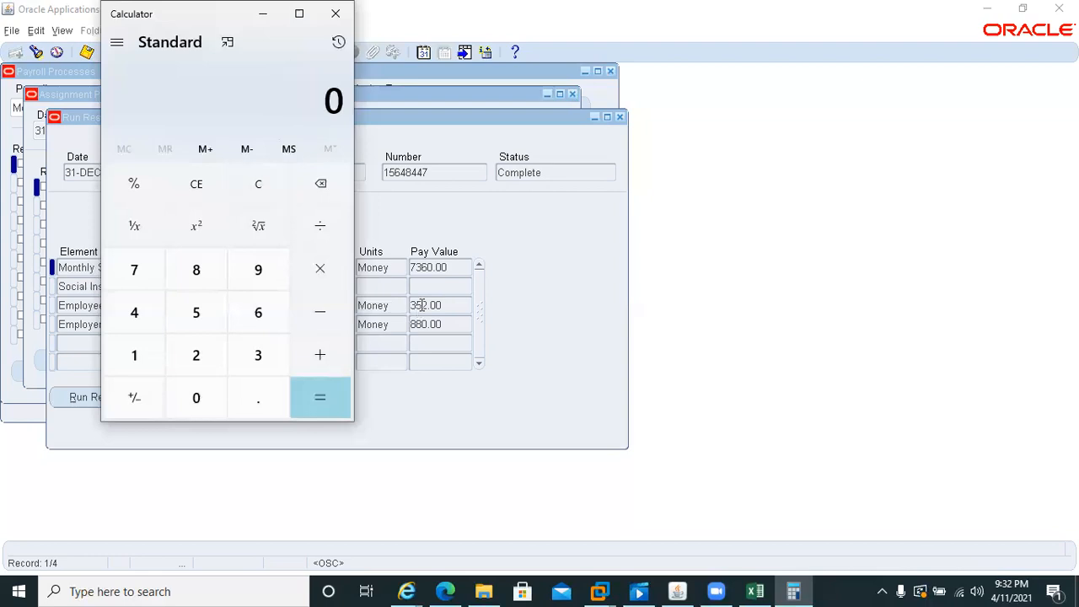
Step: Calculate 4.7 percent of 7360, compare it with the Employee Social Insurance pay value, and close Calculator
{"action": "type", "text": "7360"}
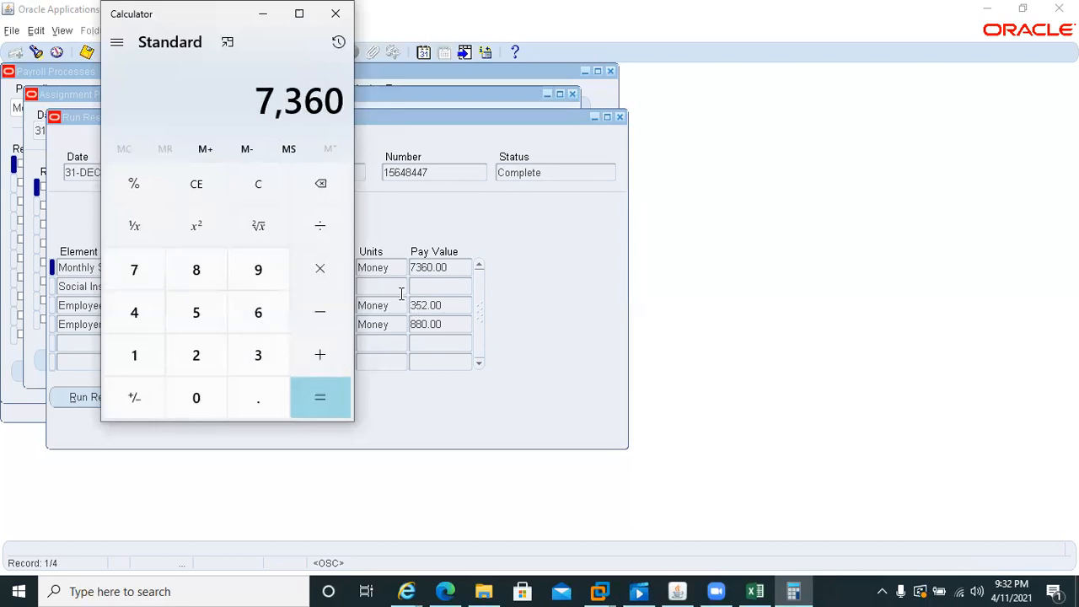
{"action": "type", "text": "*4."}
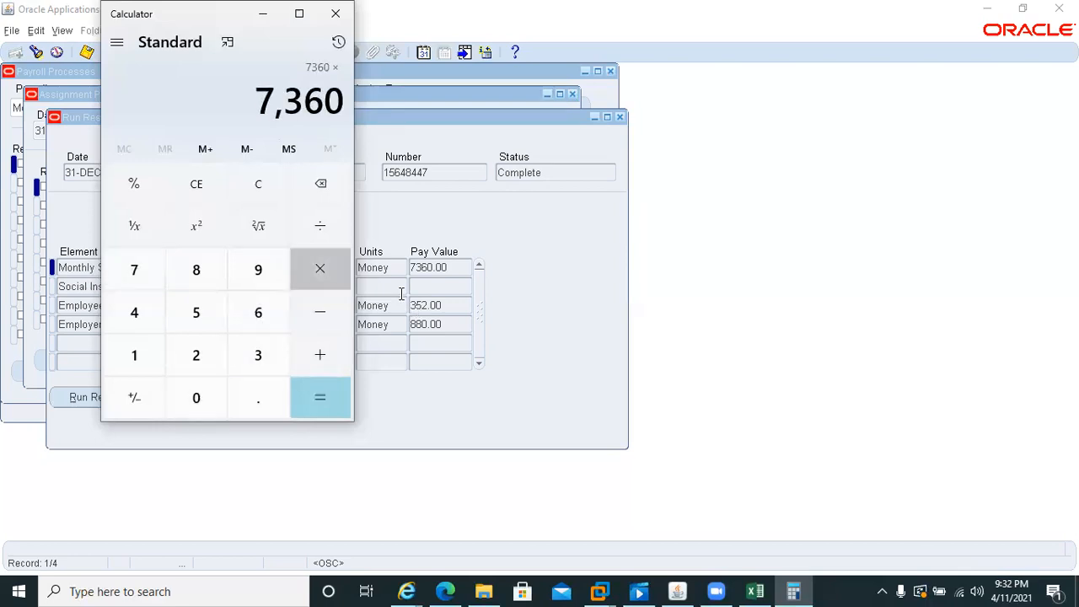
{"action": "type", "text": "7/100="}
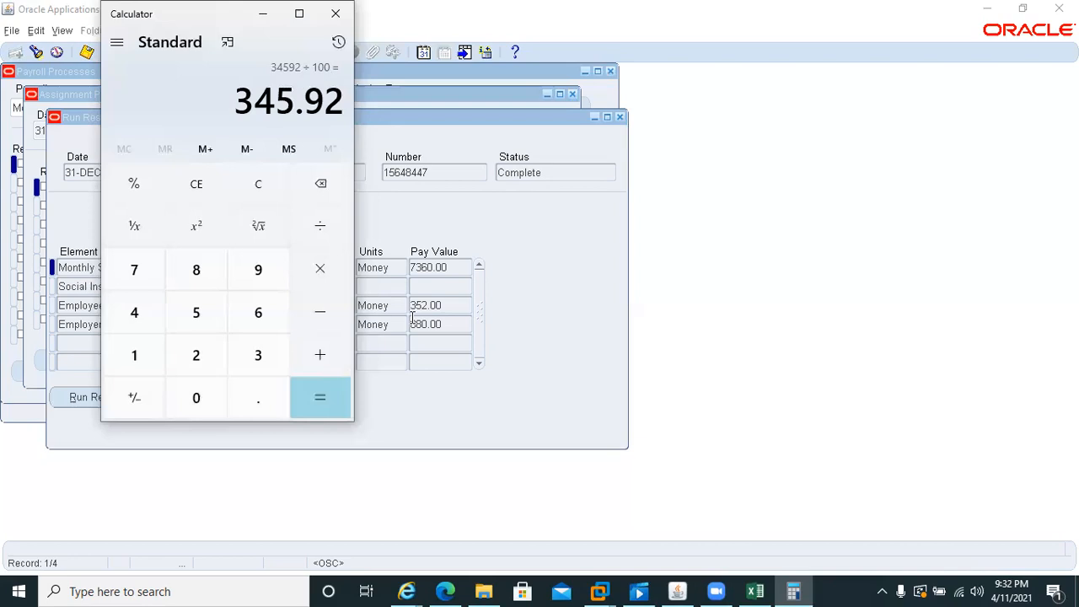
{"action": "key", "text": "Escape"}
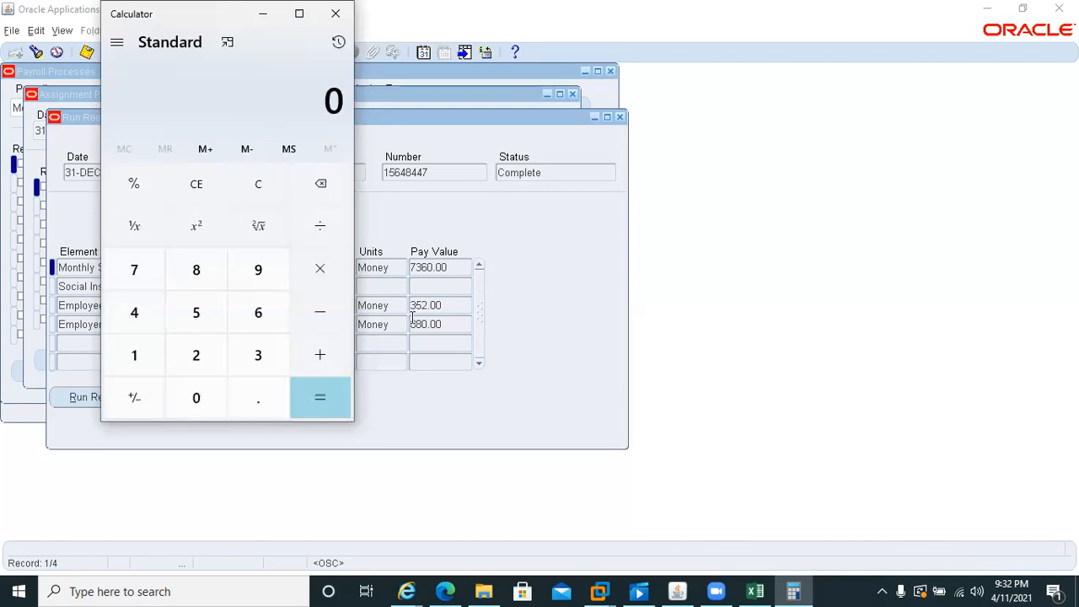
{"action": "type", "text": "7360"}
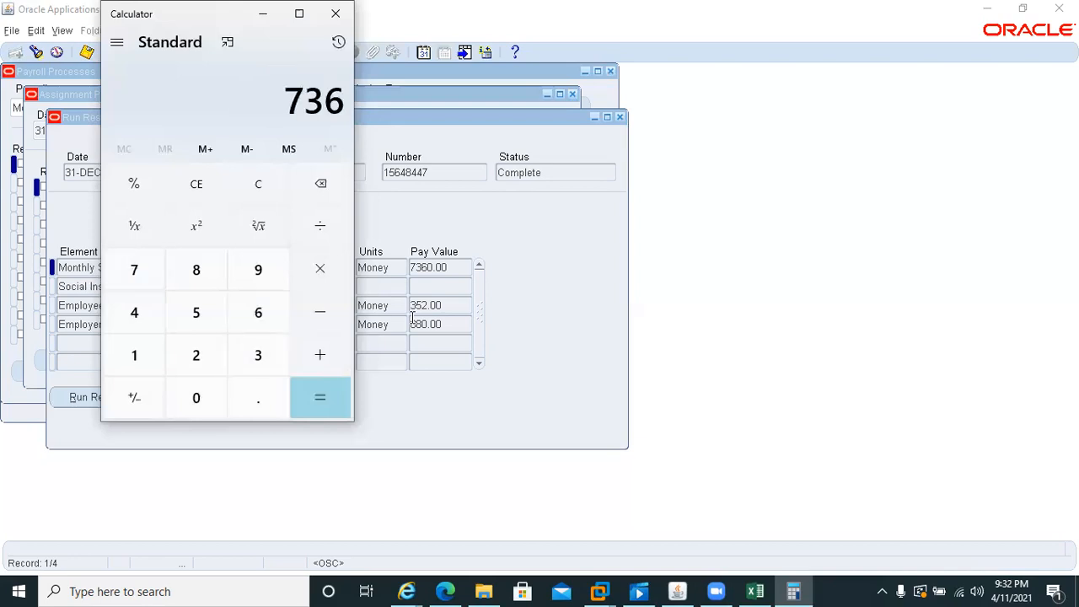
{"action": "left_click", "coordinate": [341, 13]}
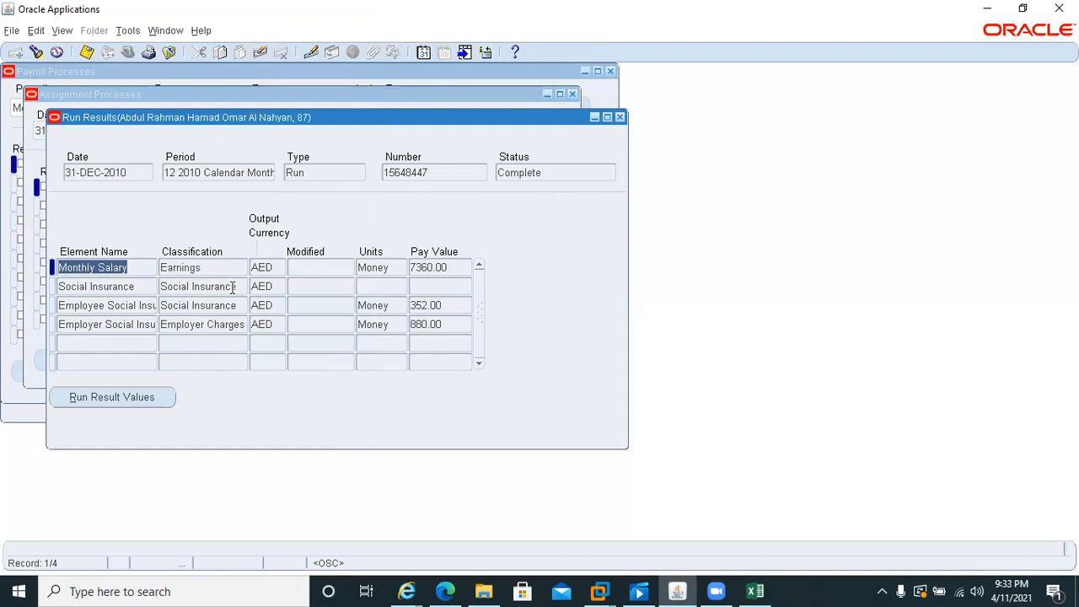
Step: Select the Social Insurance element, and close the Run Results, Assignment Processes and Payroll Processes windows to return to the Navigator
{"action": "left_click", "coordinate": [137, 288]}
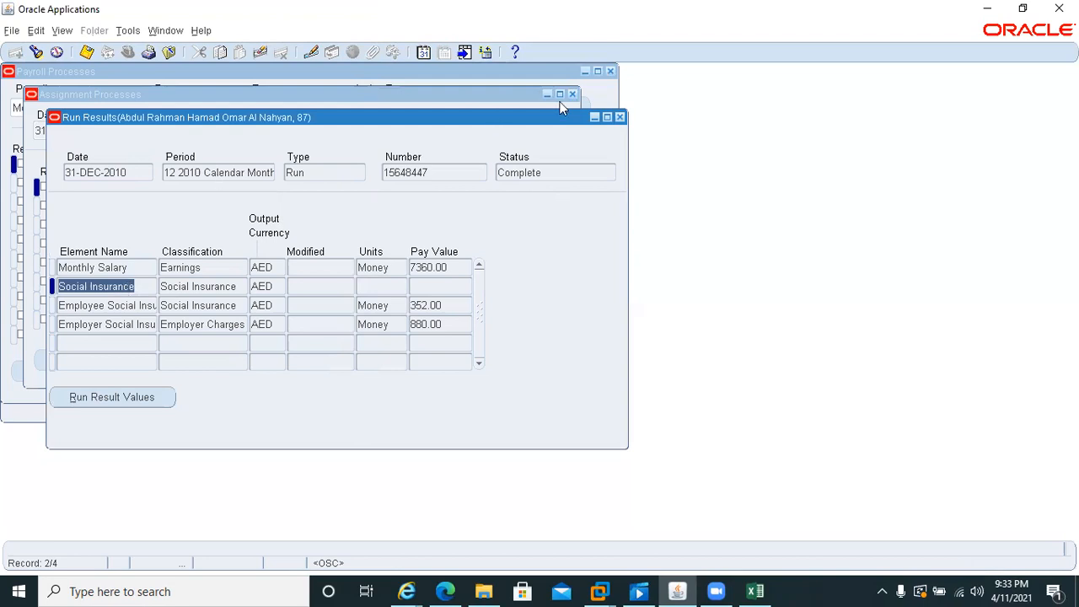
{"action": "left_click", "coordinate": [619, 118]}
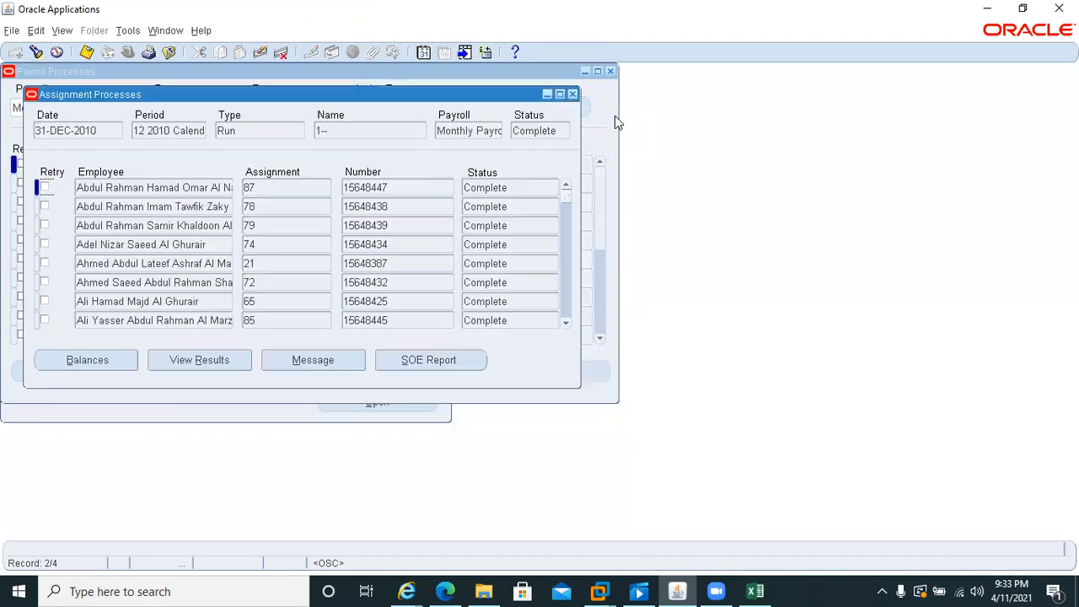
{"action": "left_click", "coordinate": [572, 95]}
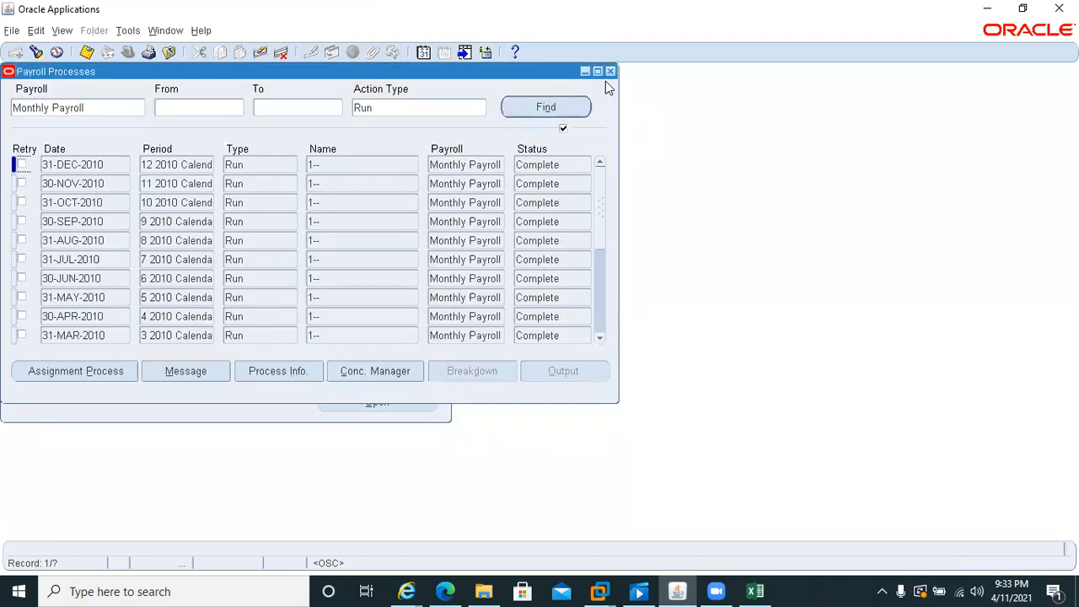
{"action": "left_click", "coordinate": [611, 72]}
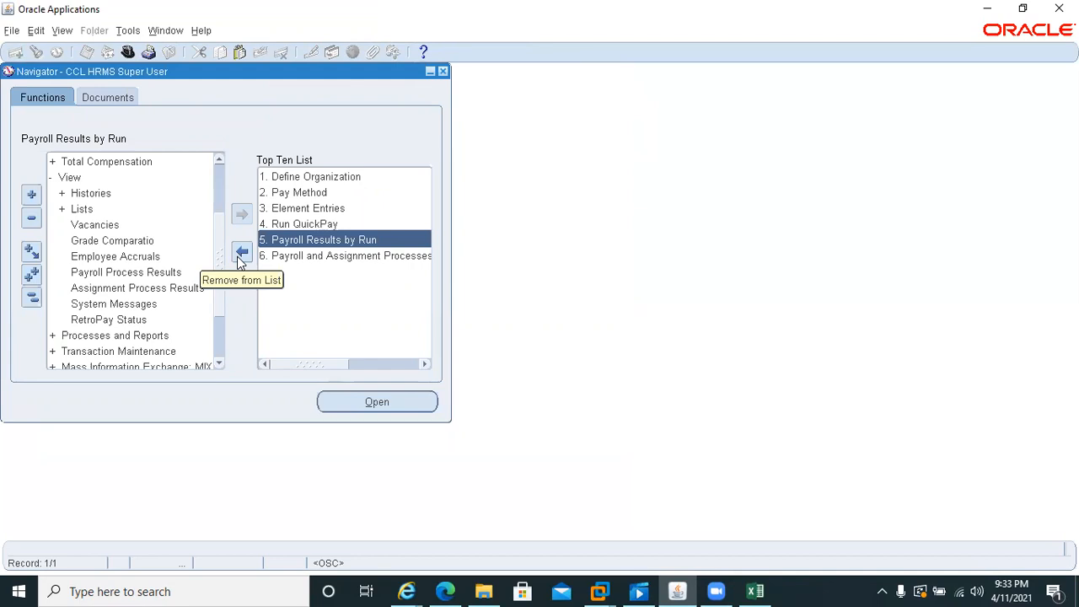
{"action": "scroll", "coordinate": [54, 216], "scroll_direction": "down", "scroll_amount": 2}
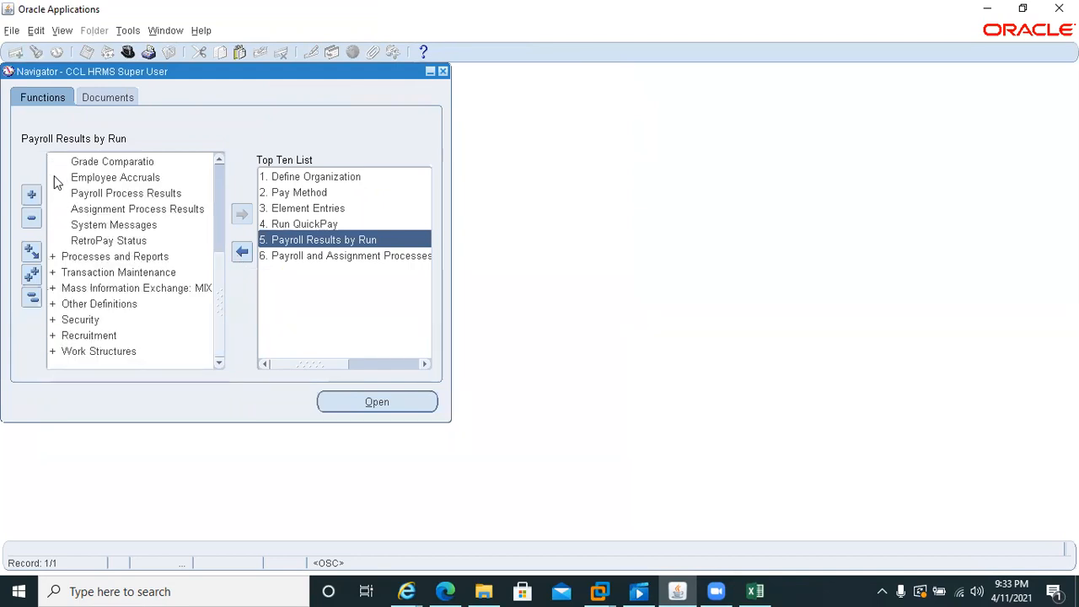
Step: Collapse the Navigator's function tree and open the Formula Results function from the Basic group of Total Compensation
{"action": "left_click", "coordinate": [31, 298]}
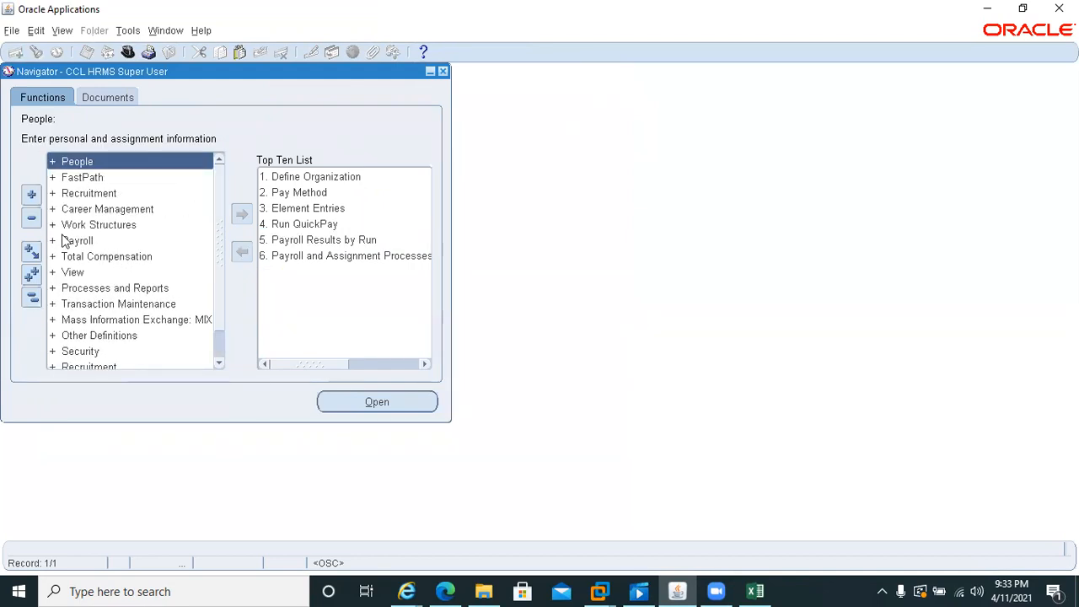
{"action": "double_click", "coordinate": [52, 261]}
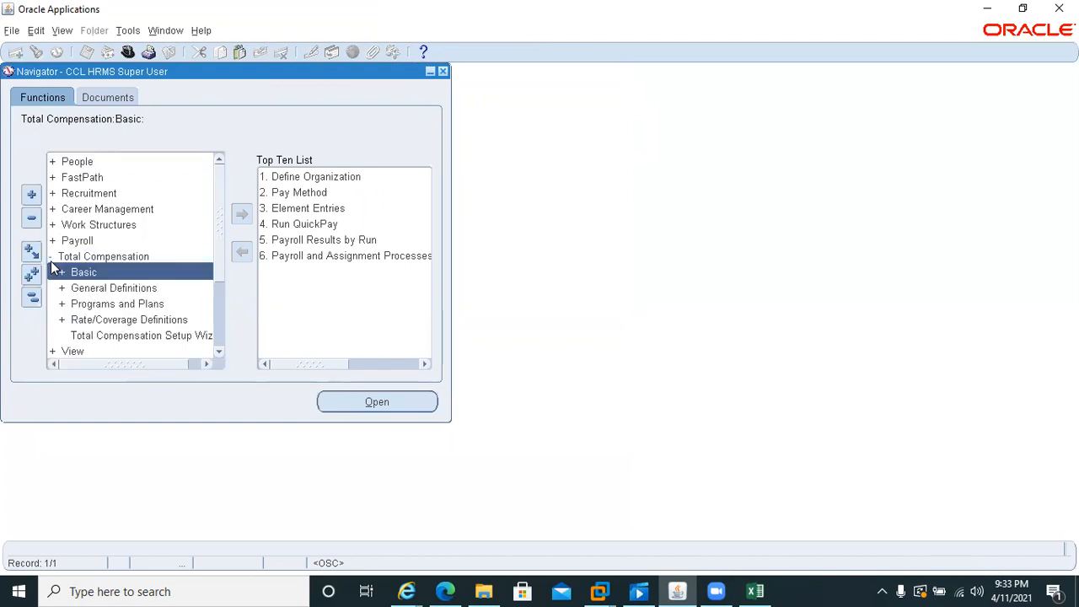
{"action": "double_click", "coordinate": [52, 268]}
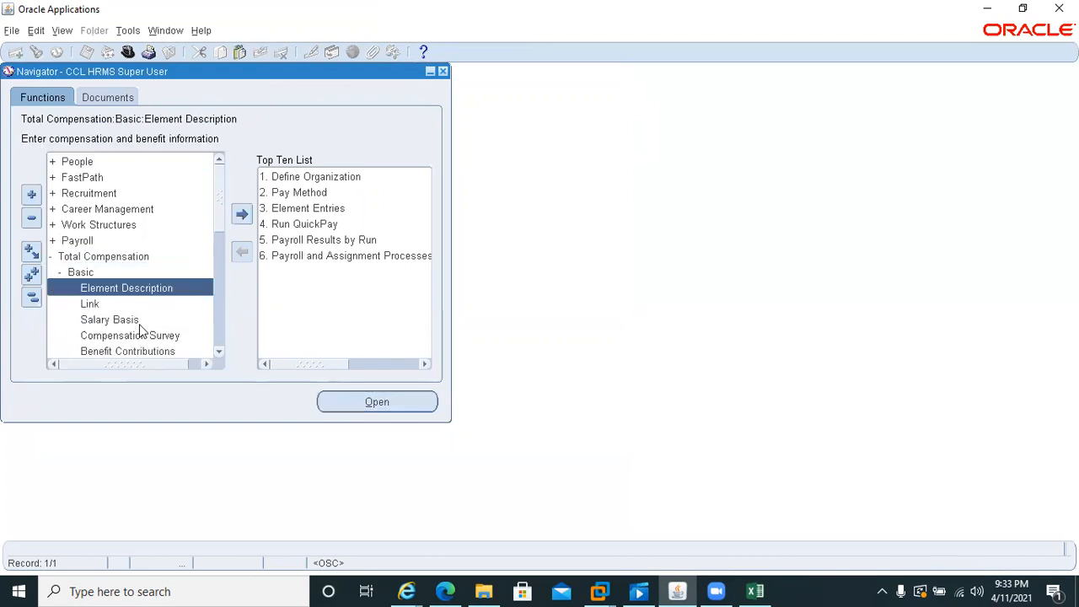
{"action": "scroll", "coordinate": [212, 346], "scroll_direction": "down", "scroll_amount": 5}
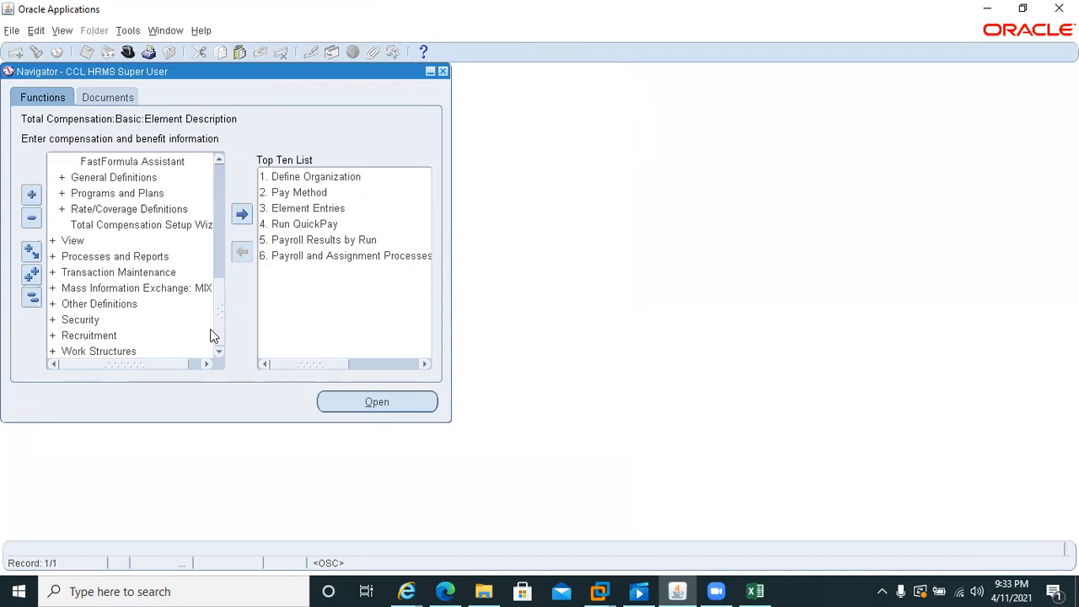
{"action": "scroll", "coordinate": [223, 182], "scroll_direction": "up", "scroll_amount": 4}
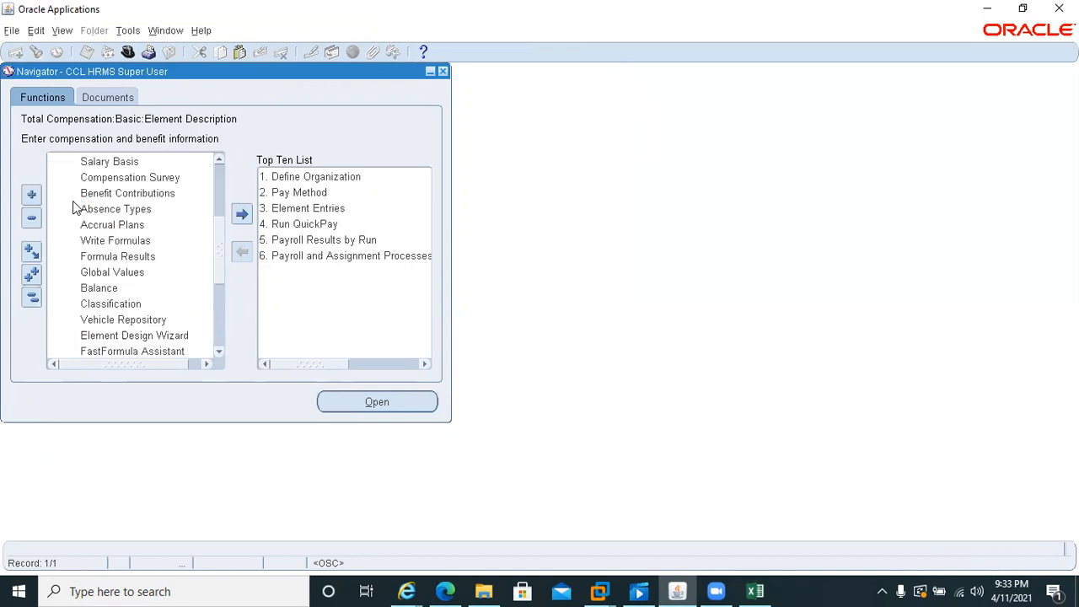
{"action": "double_click", "coordinate": [95, 260]}
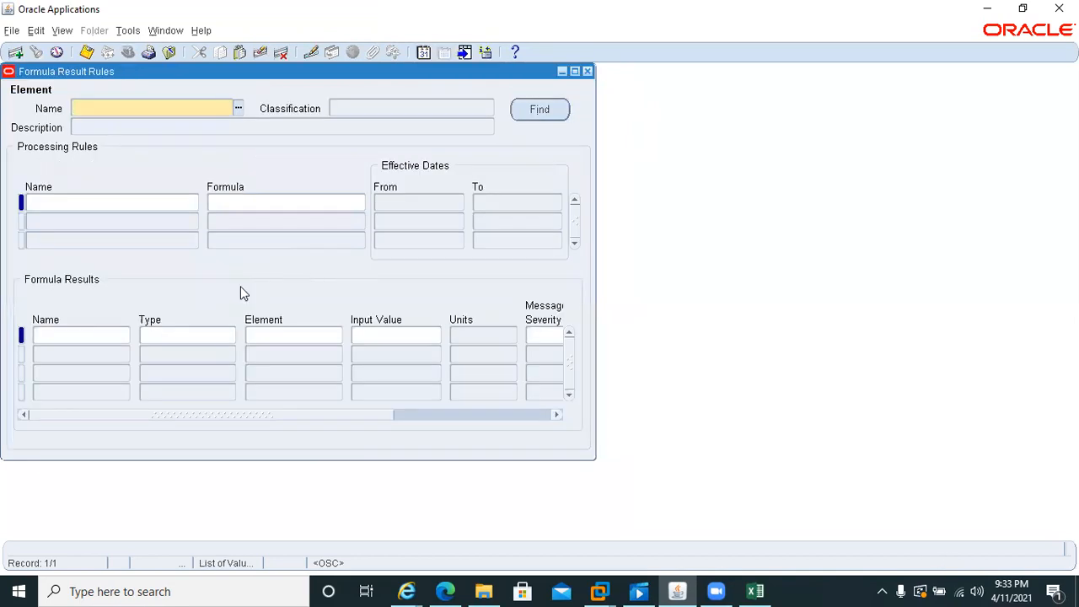
Step: Find the formula result rules for the Social Insurance element, copy the Standard rule's formula name, and close the window
{"action": "type", "text": "Social Insurance"}
{"action": "left_click", "coordinate": [553, 113]}
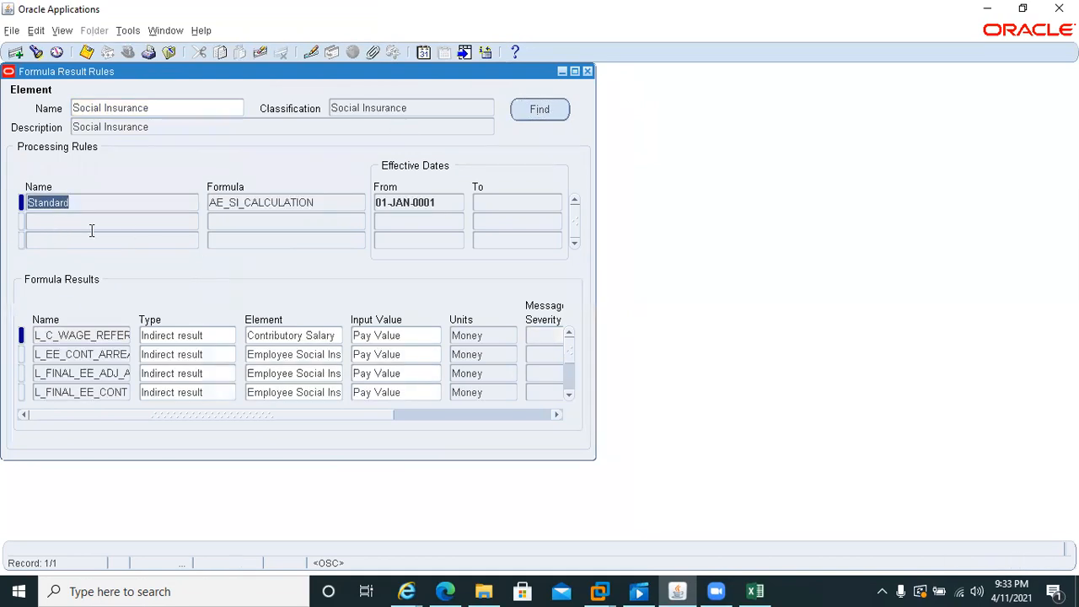
{"action": "left_click", "coordinate": [323, 205]}
{"action": "key", "text": "ctrl+c"}
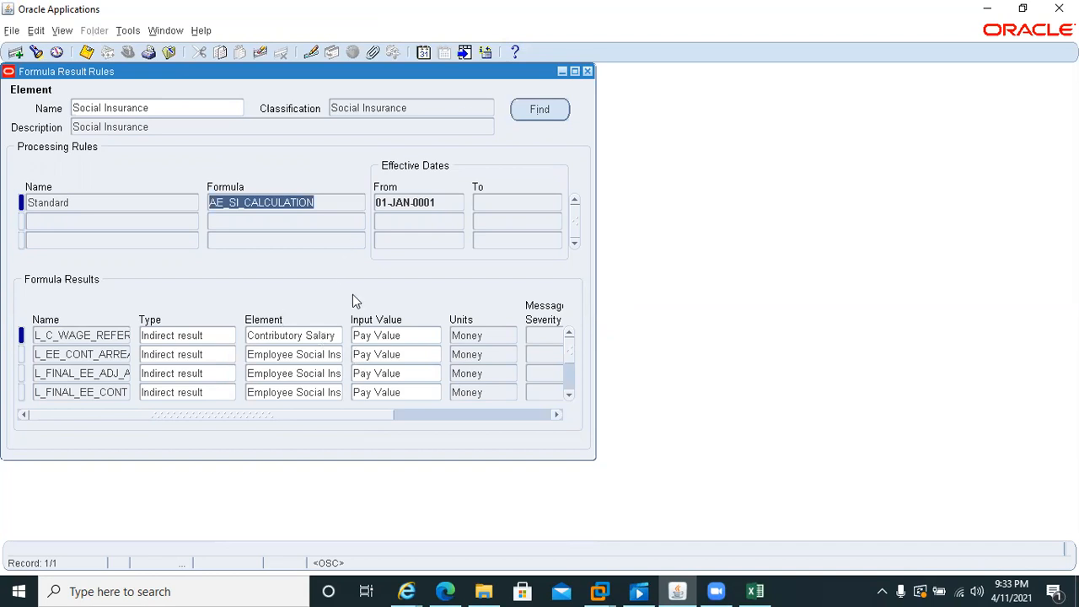
{"action": "left_click", "coordinate": [587, 73]}
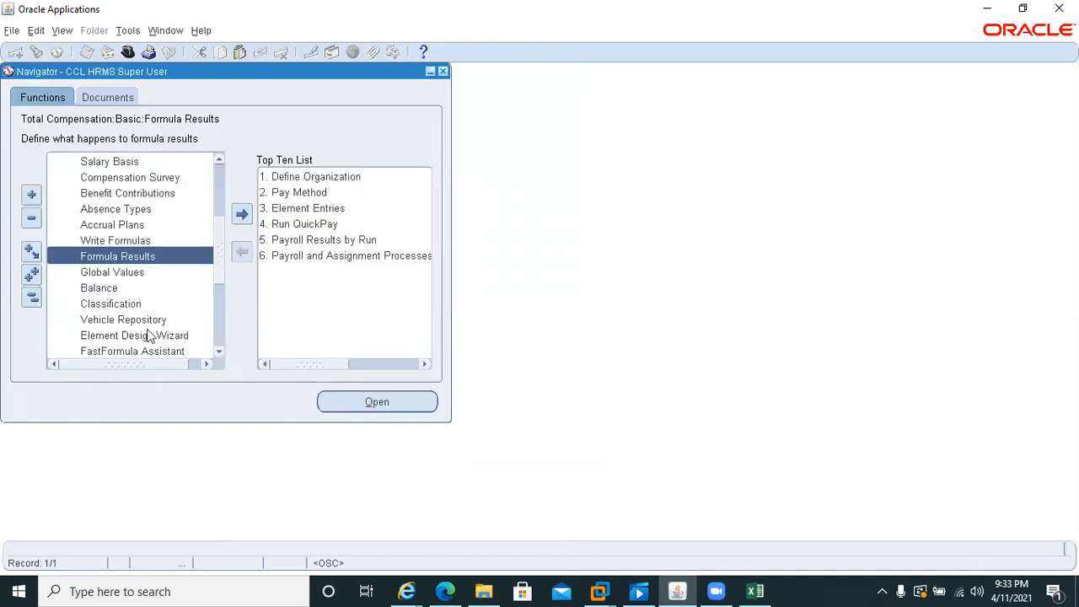
Step: Open Write Formulas, query the AE_SI_CALCULATION formula by its copied name, and open its text in an enlarged window
{"action": "left_click", "coordinate": [87, 241]}
{"action": "double_click", "coordinate": [89, 242]}
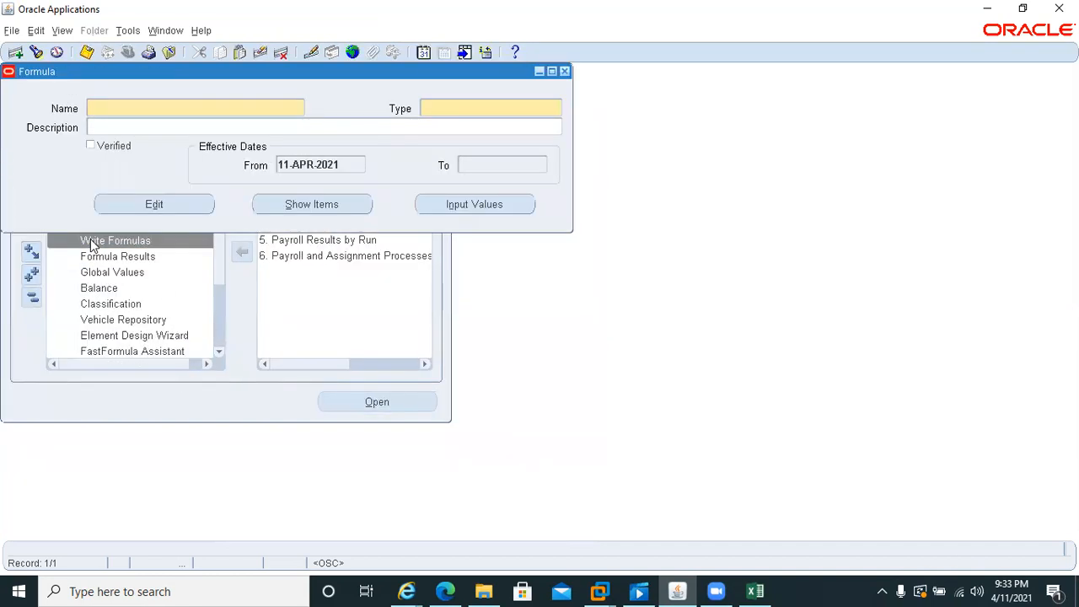
{"action": "key", "text": "F11"}
{"action": "key", "text": "ctrl+v"}
{"action": "key", "text": "ctrl+F11"}
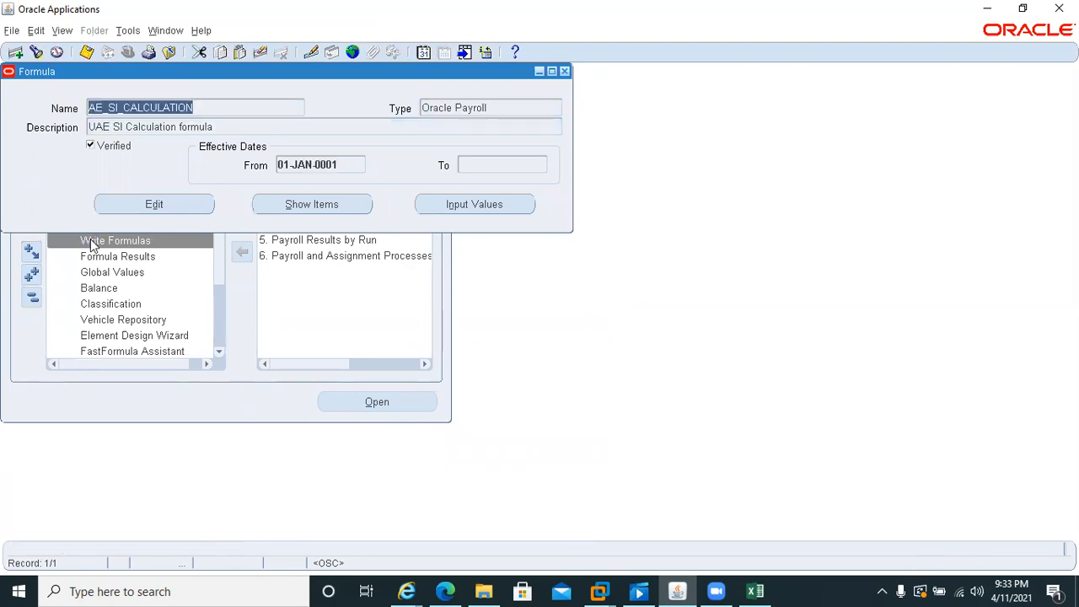
{"action": "left_click", "coordinate": [152, 211]}
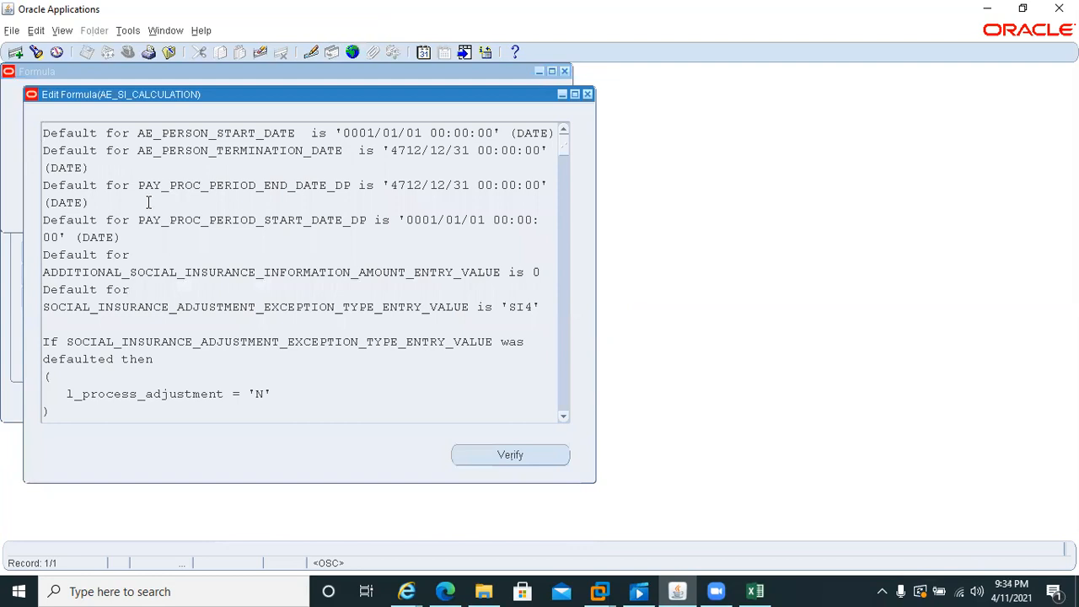
{"action": "left_click", "coordinate": [574, 93]}
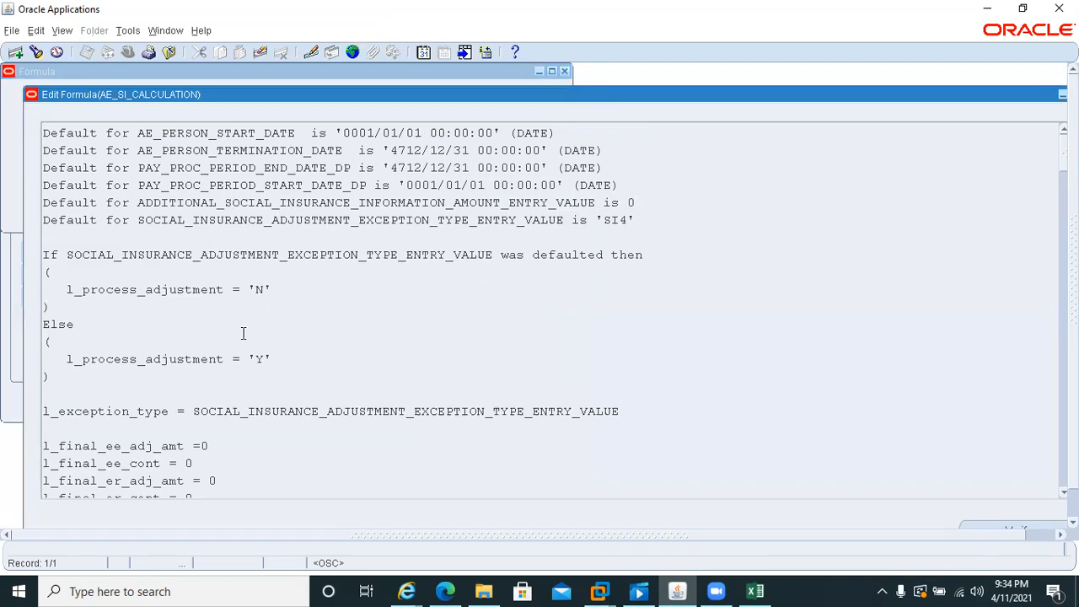
Step: Examine the formula's default and condition for SOCIAL_INSURANCE_ADJUSTMENT_EXCEPTION_TYPE_ENTRY_VALUE, highlighting the variable and its default value
{"action": "left_click", "coordinate": [226, 410]}
{"action": "left_click_drag", "start_coordinate": [66, 255], "coordinate": [479, 255]}
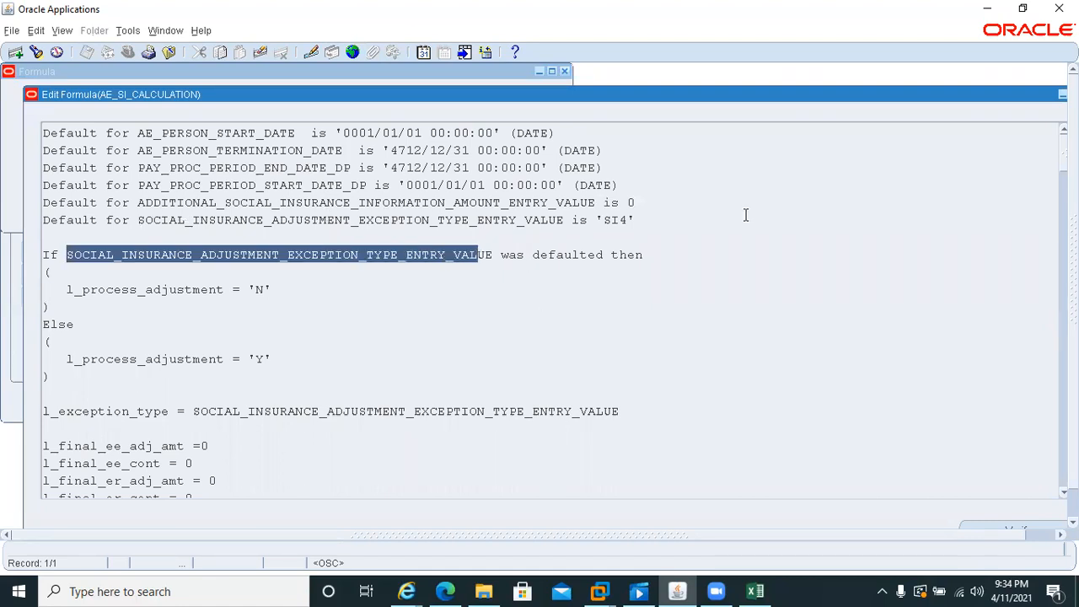
{"action": "left_click", "coordinate": [602, 220]}
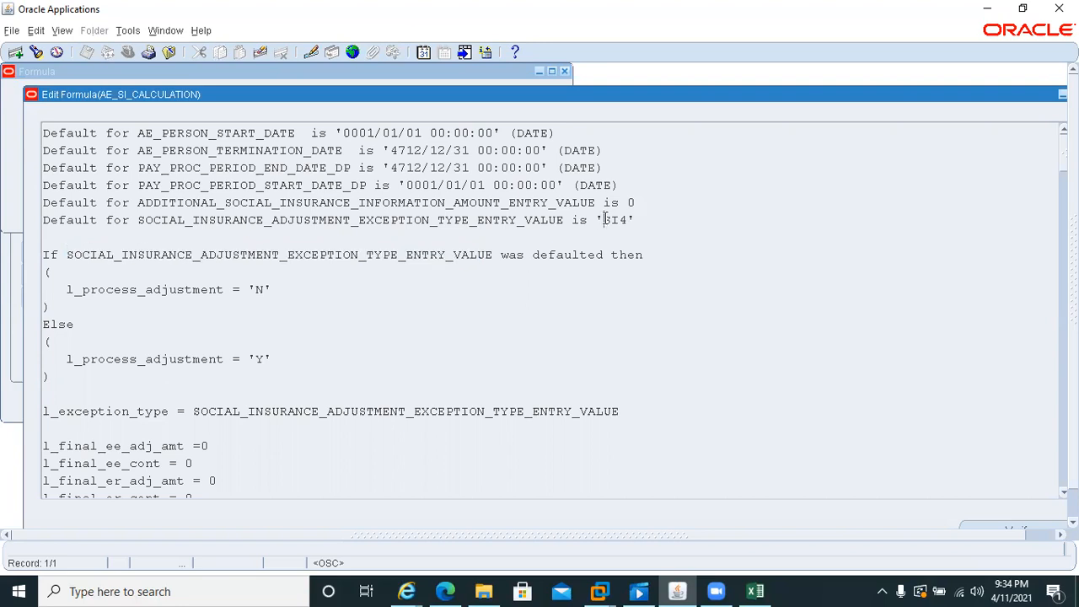
{"action": "left_click_drag", "start_coordinate": [604, 220], "coordinate": [628, 221]}
{"action": "scroll", "coordinate": [540, 312], "scroll_direction": "down", "scroll_amount": 4}
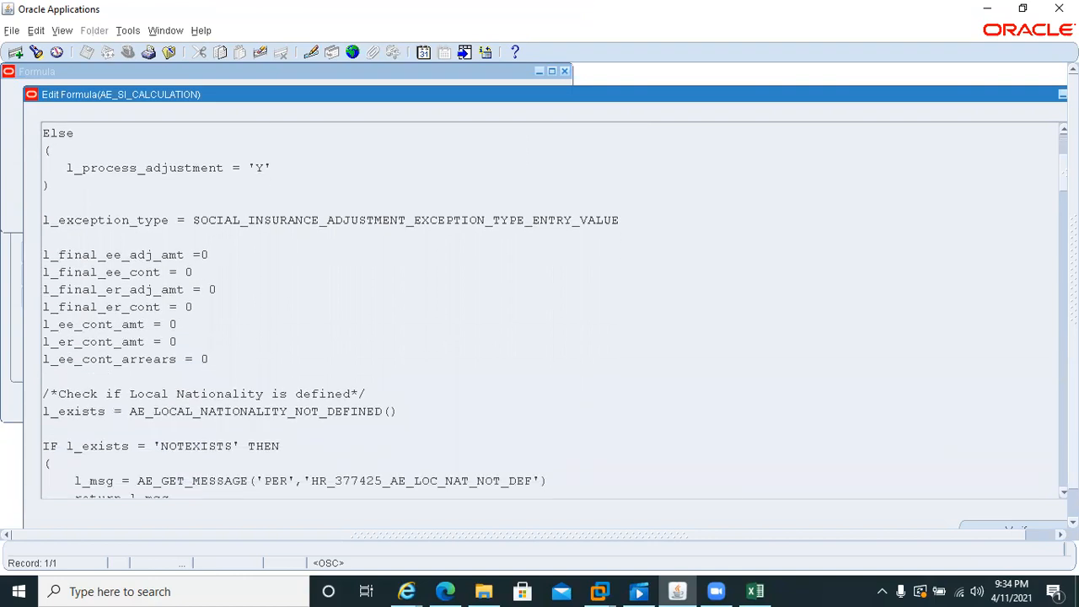
Step: Examine the checks for an undefined local nationality and for a nationality match, highlighting their functions, condition and error message call
{"action": "scroll", "coordinate": [539, 311], "scroll_direction": "down", "scroll_amount": 2}
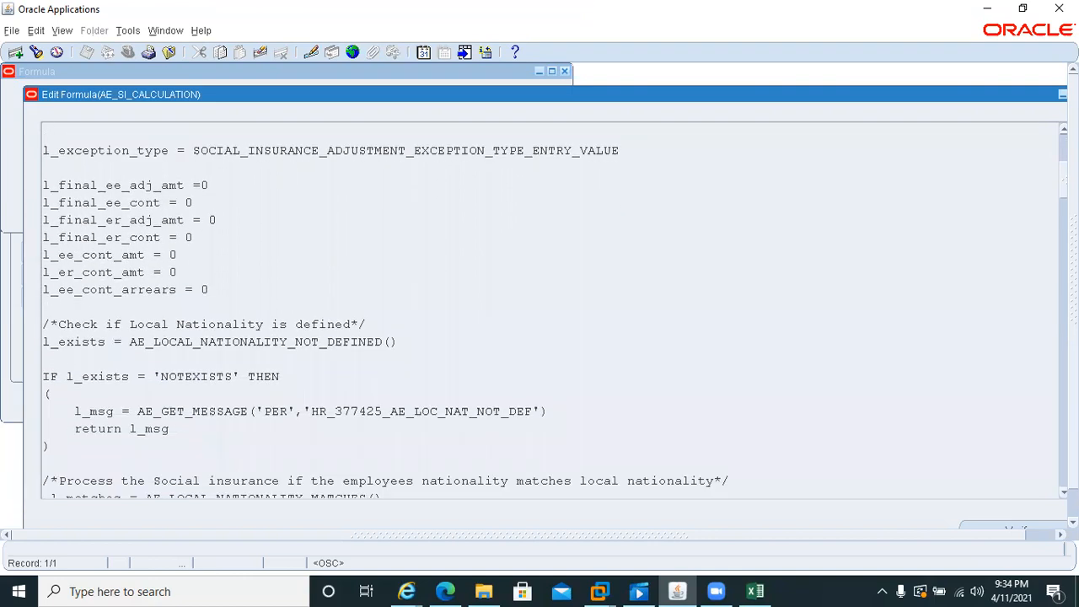
{"action": "scroll", "coordinate": [540, 312], "scroll_direction": "down", "scroll_amount": 3}
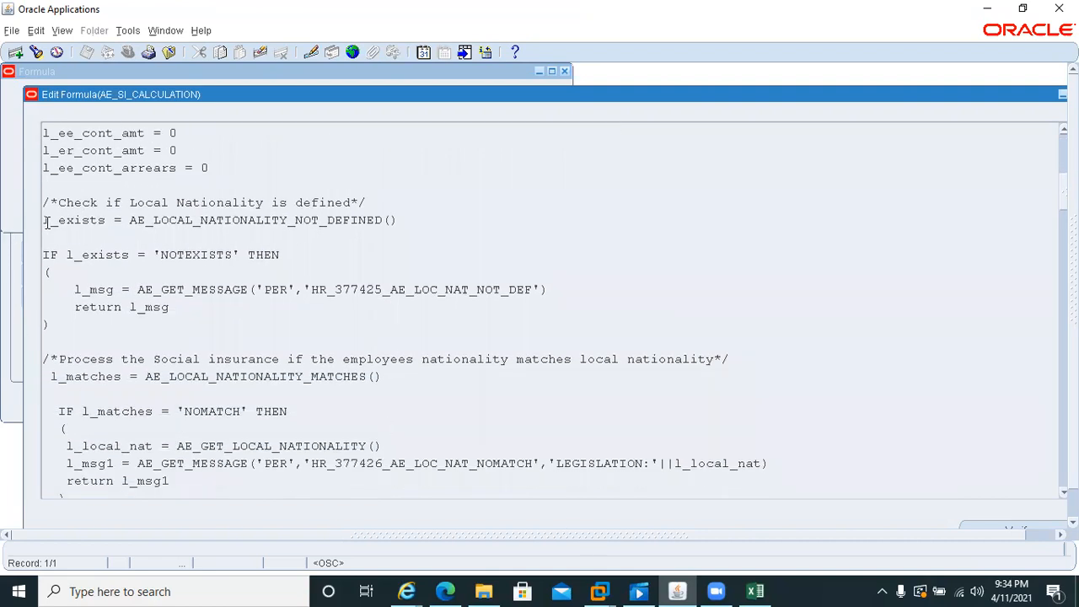
{"action": "left_click_drag", "start_coordinate": [124, 219], "coordinate": [381, 217]}
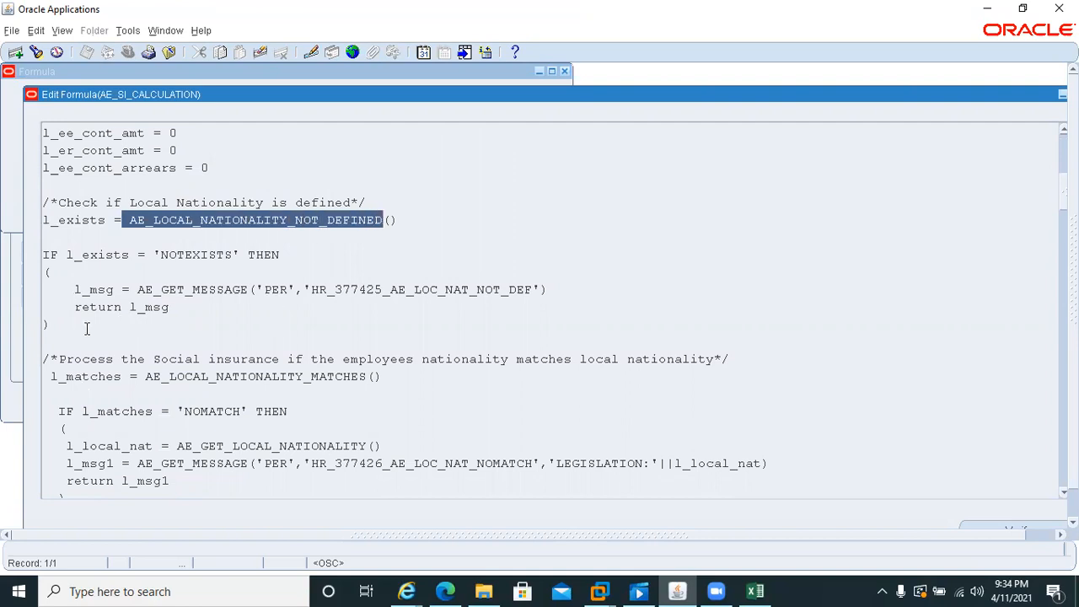
{"action": "left_click", "coordinate": [162, 253]}
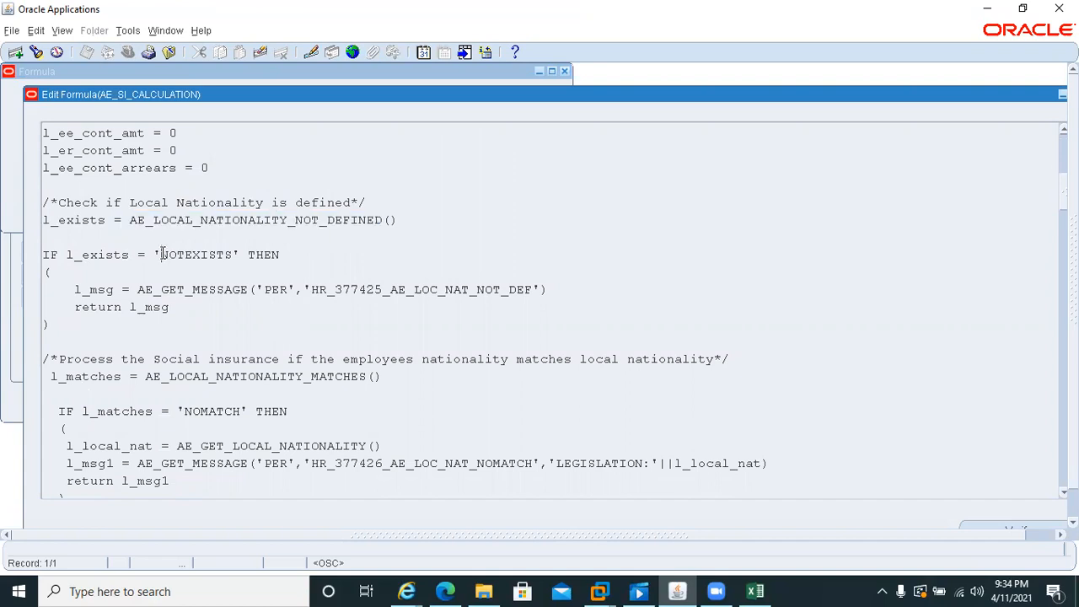
{"action": "left_click_drag", "start_coordinate": [162, 254], "coordinate": [226, 253]}
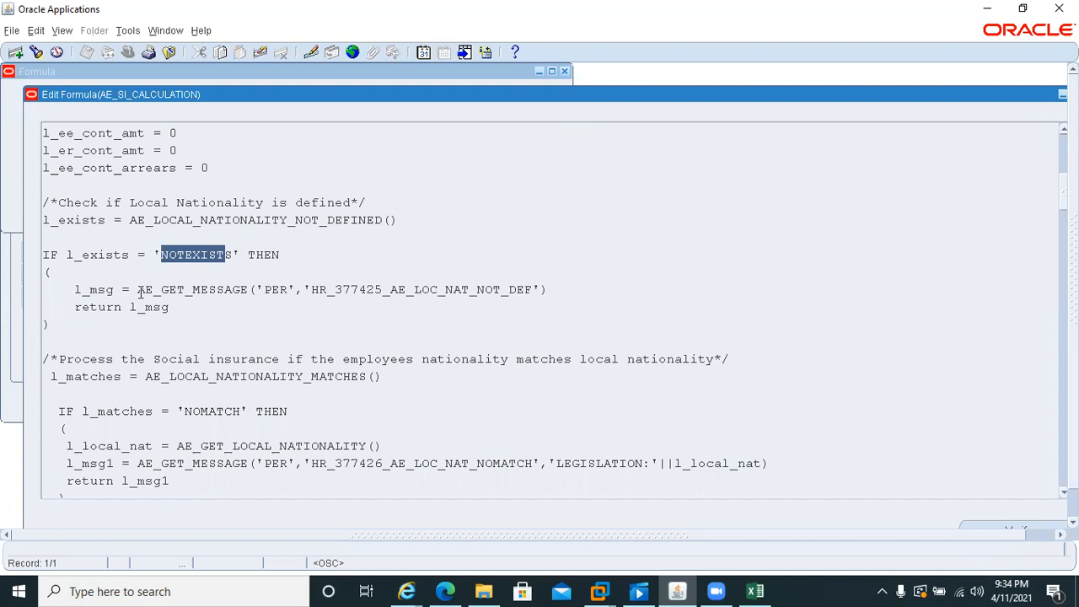
{"action": "left_click_drag", "start_coordinate": [139, 289], "coordinate": [555, 290]}
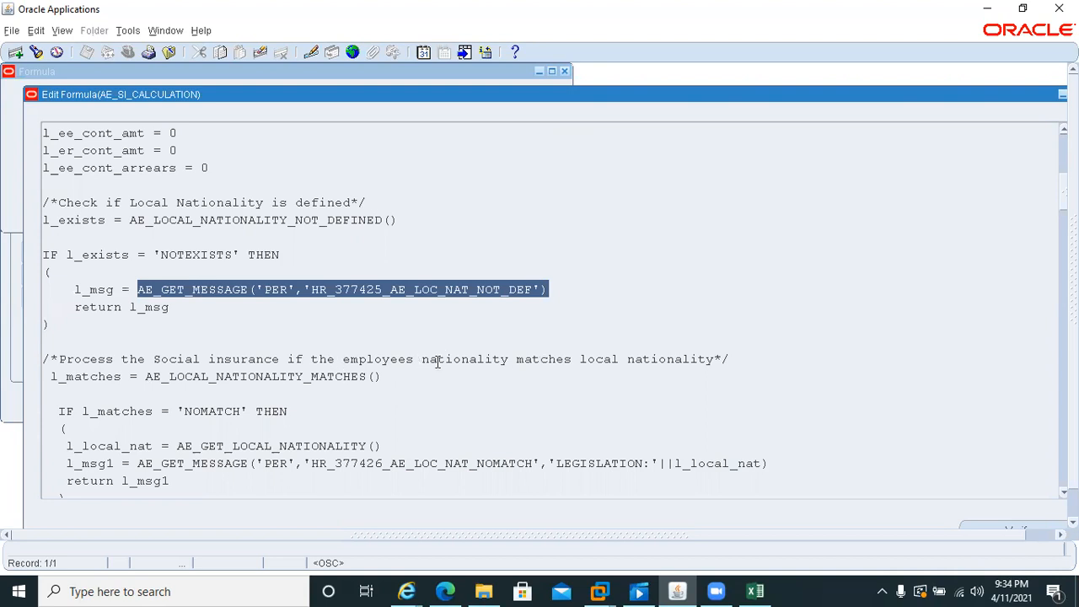
{"action": "left_click", "coordinate": [437, 360]}
{"action": "left_click_drag", "start_coordinate": [437, 358], "coordinate": [714, 359]}
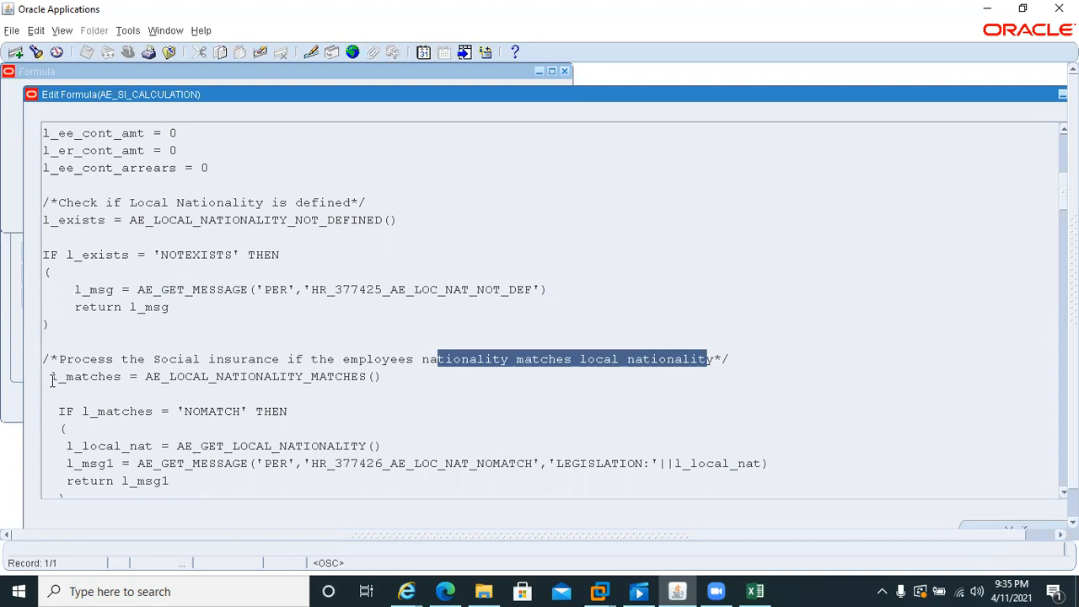
{"action": "left_click_drag", "start_coordinate": [51, 378], "coordinate": [364, 376]}
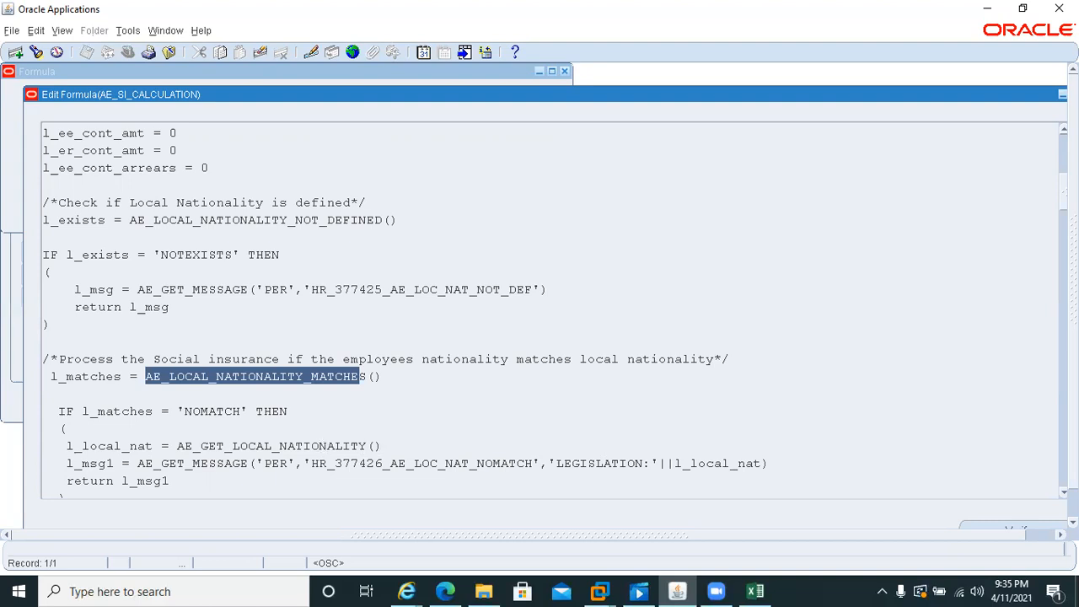
Step: Read the formula's NOMATCH and MATCH branches, including the federal or private sector check and the termination condition
{"action": "scroll", "coordinate": [548, 312], "scroll_direction": "down", "scroll_amount": 6}
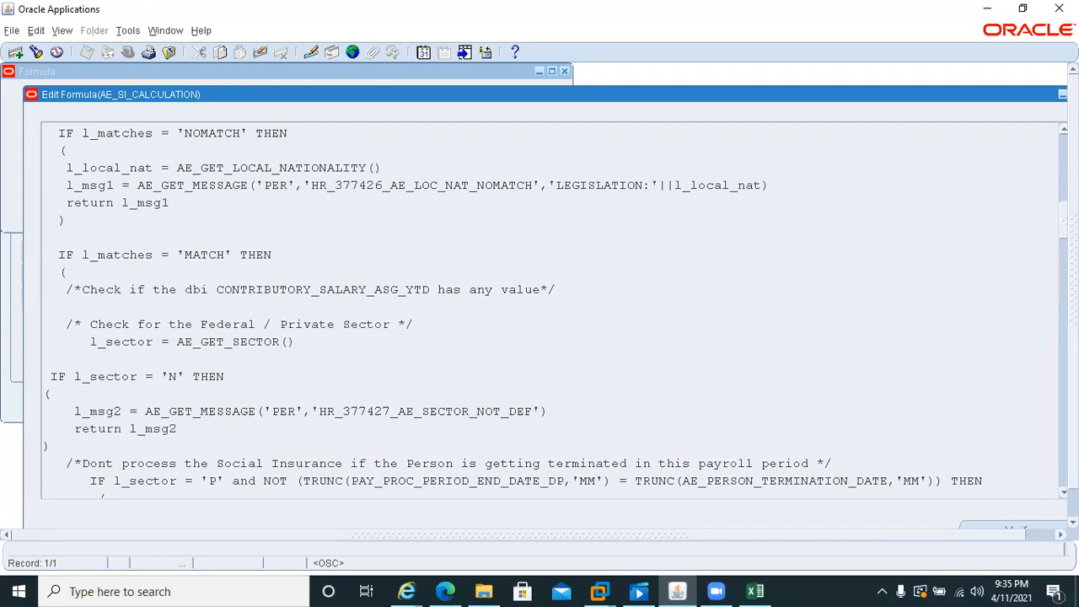
{"action": "scroll", "coordinate": [554, 312], "scroll_direction": "down", "scroll_amount": 2}
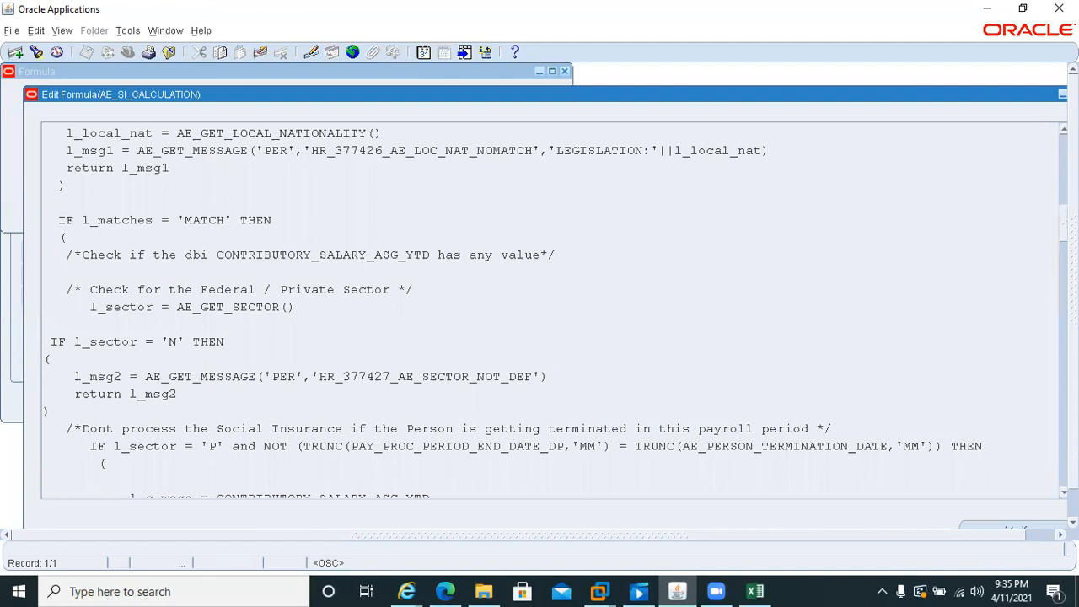
{"action": "scroll", "coordinate": [553, 312], "scroll_direction": "down", "scroll_amount": 5}
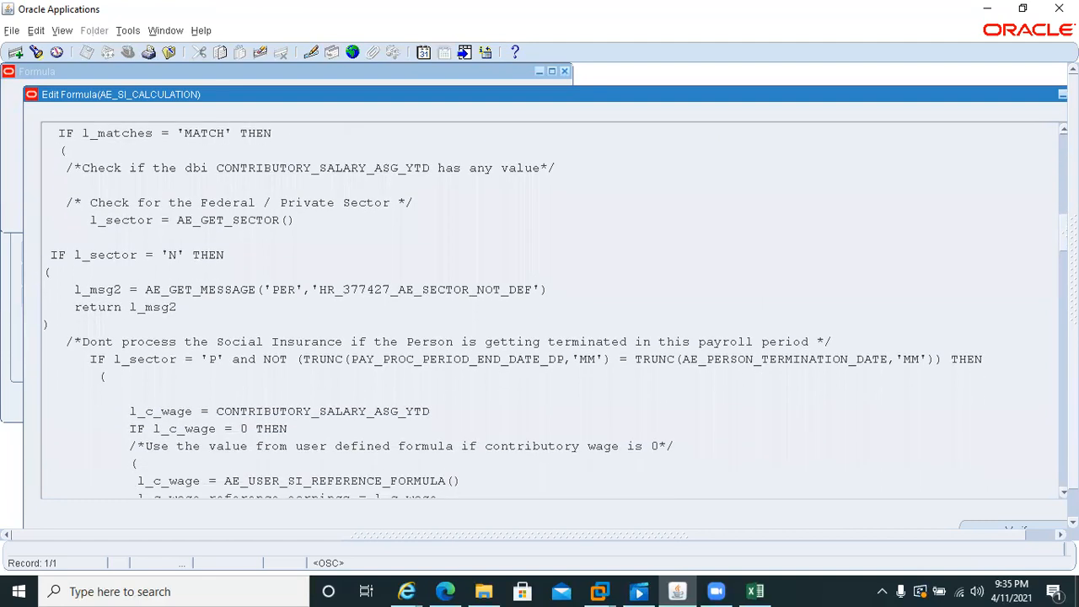
{"action": "scroll", "coordinate": [554, 312], "scroll_direction": "down", "scroll_amount": 2}
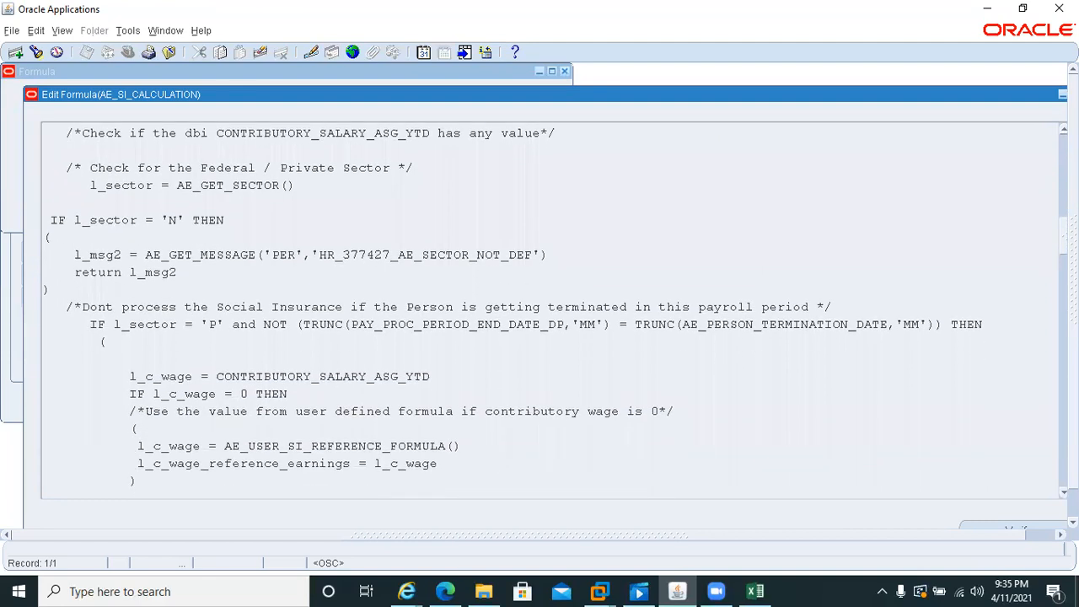
{"action": "scroll", "coordinate": [554, 312], "scroll_direction": "down", "scroll_amount": 1}
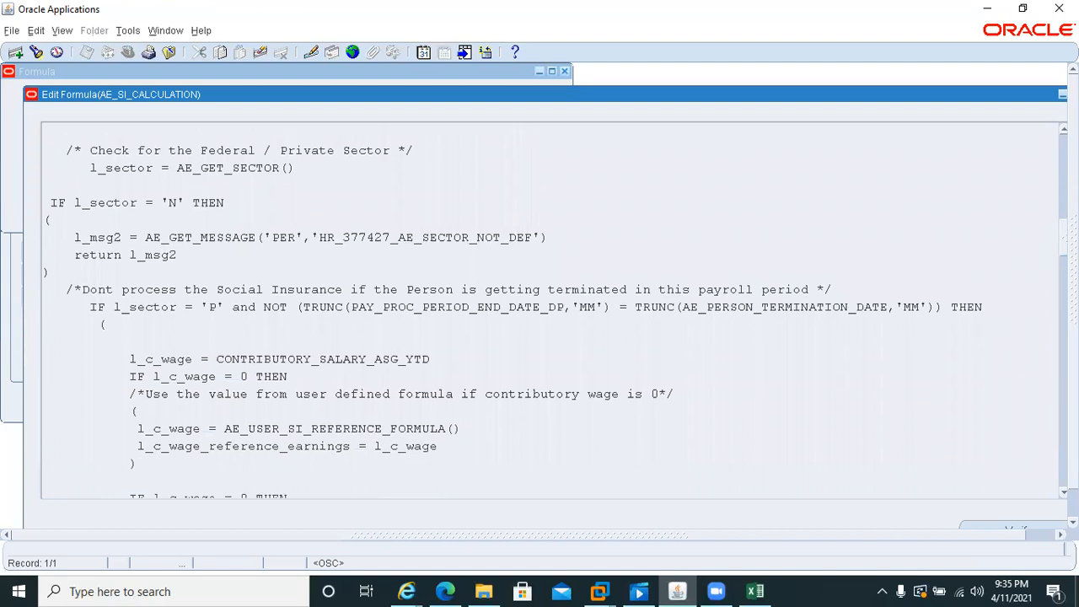
{"action": "scroll", "coordinate": [553, 312], "scroll_direction": "down", "scroll_amount": 5}
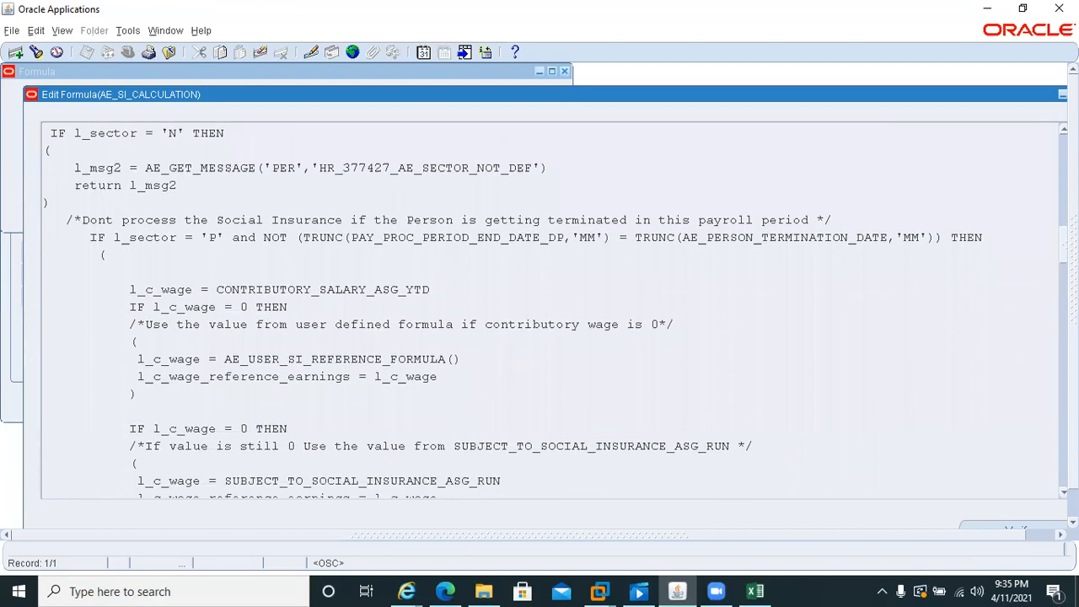
Step: Review how the formula derives the contributory wage, applies the lower and upper limits, and calculates employee and employer contributions
{"action": "scroll", "coordinate": [554, 312], "scroll_direction": "down", "scroll_amount": 8}
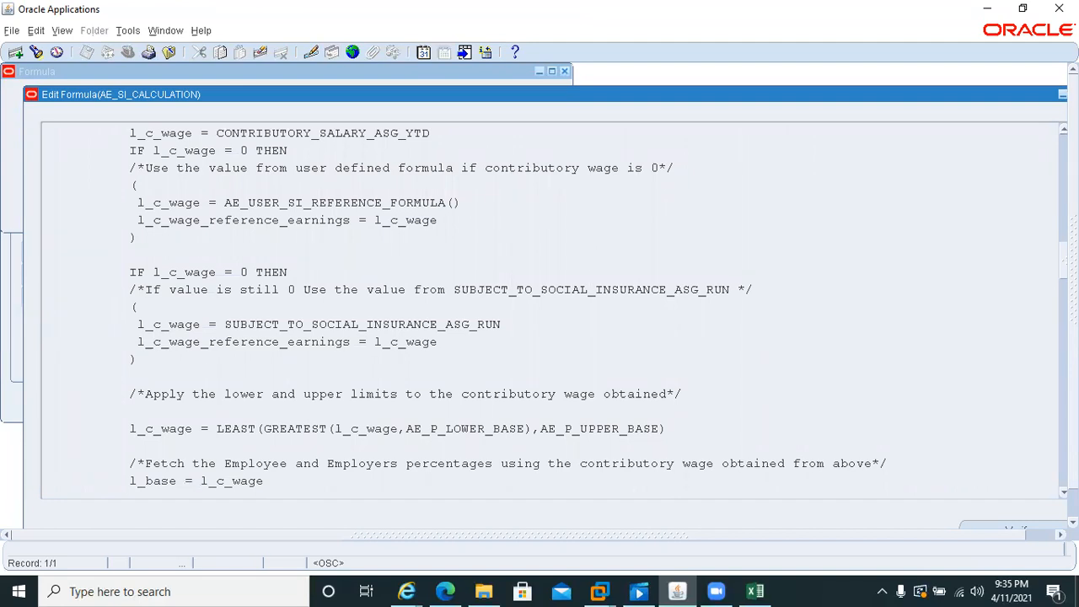
{"action": "scroll", "coordinate": [554, 312], "scroll_direction": "down", "scroll_amount": 1}
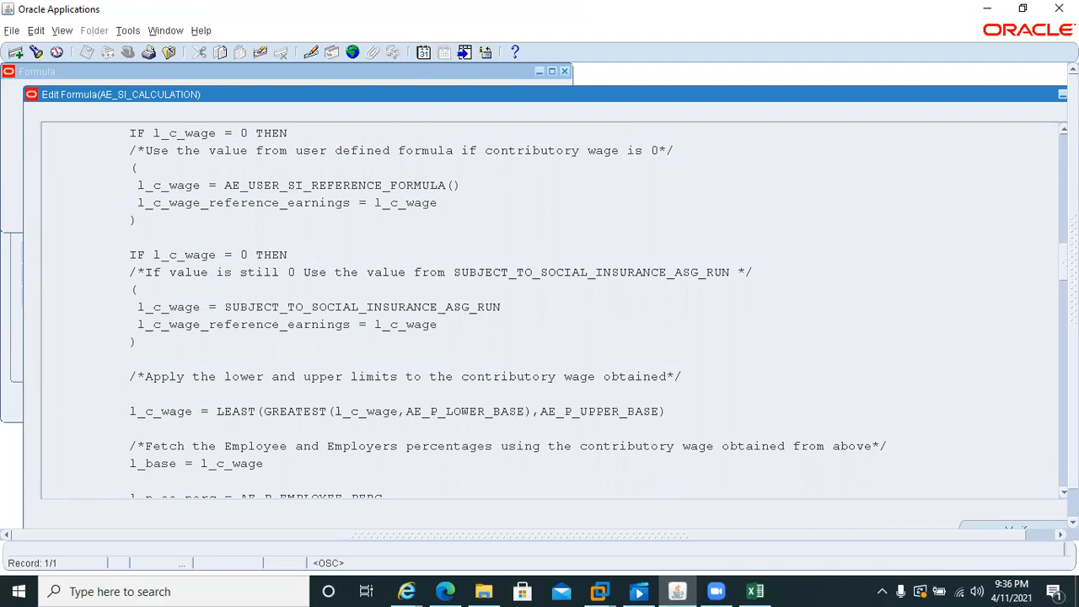
{"action": "scroll", "coordinate": [553, 312], "scroll_direction": "down", "scroll_amount": 1}
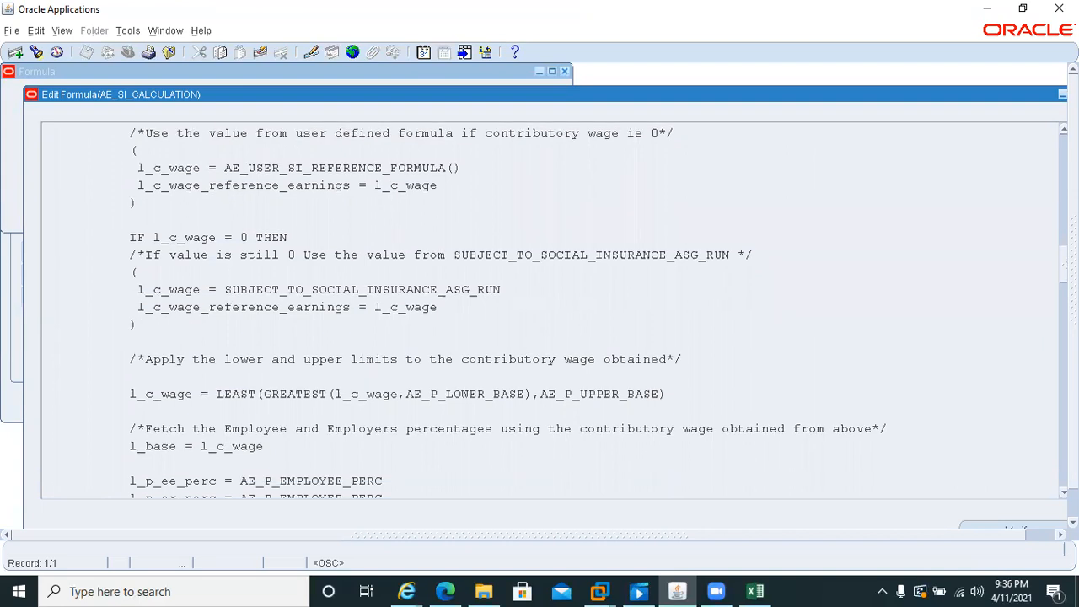
{"action": "scroll", "coordinate": [553, 312], "scroll_direction": "down", "scroll_amount": 1}
{"action": "scroll", "coordinate": [554, 312], "scroll_direction": "down", "scroll_amount": 5}
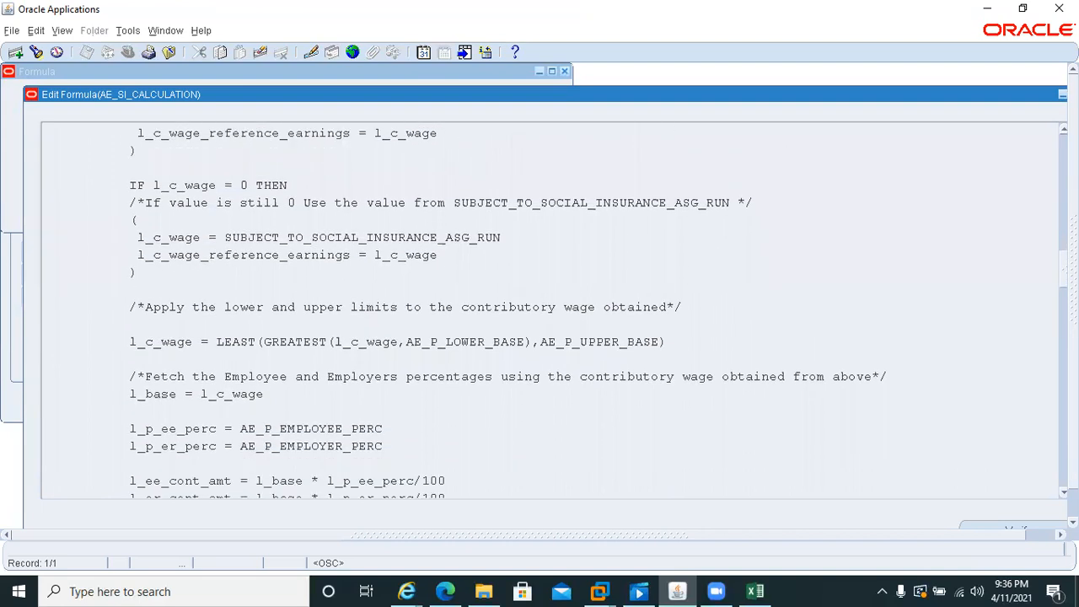
{"action": "scroll", "coordinate": [554, 312], "scroll_direction": "down", "scroll_amount": 1}
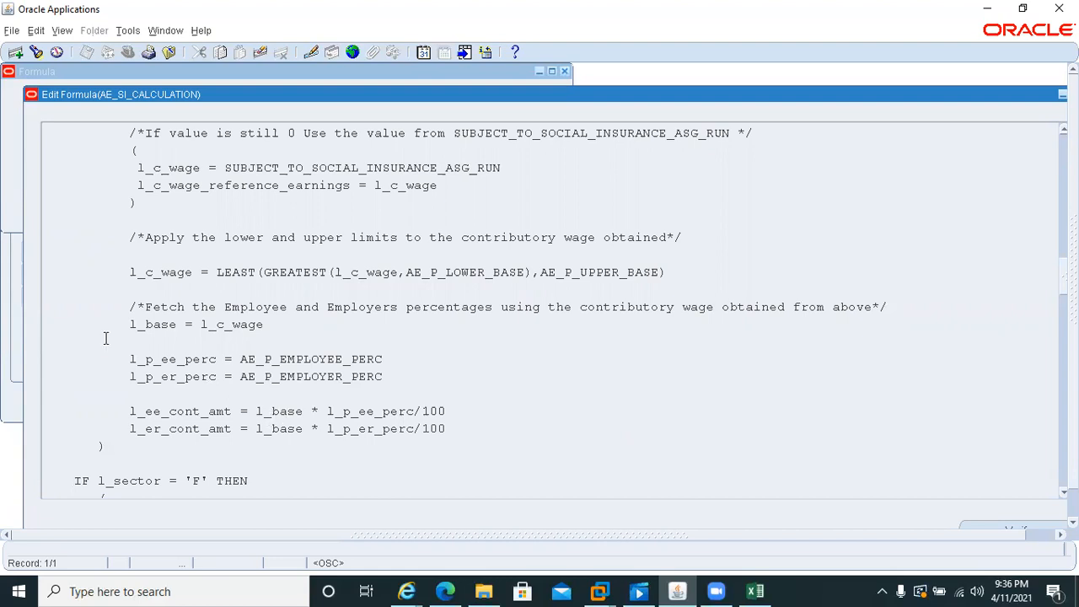
Step: Examine the private-sector contribution calculation, highlighting l_base and l_p_ee_perc, and read the federal-sector branch of the formula
{"action": "left_click", "coordinate": [133, 325]}
{"action": "left_click_drag", "start_coordinate": [132, 325], "coordinate": [172, 325]}
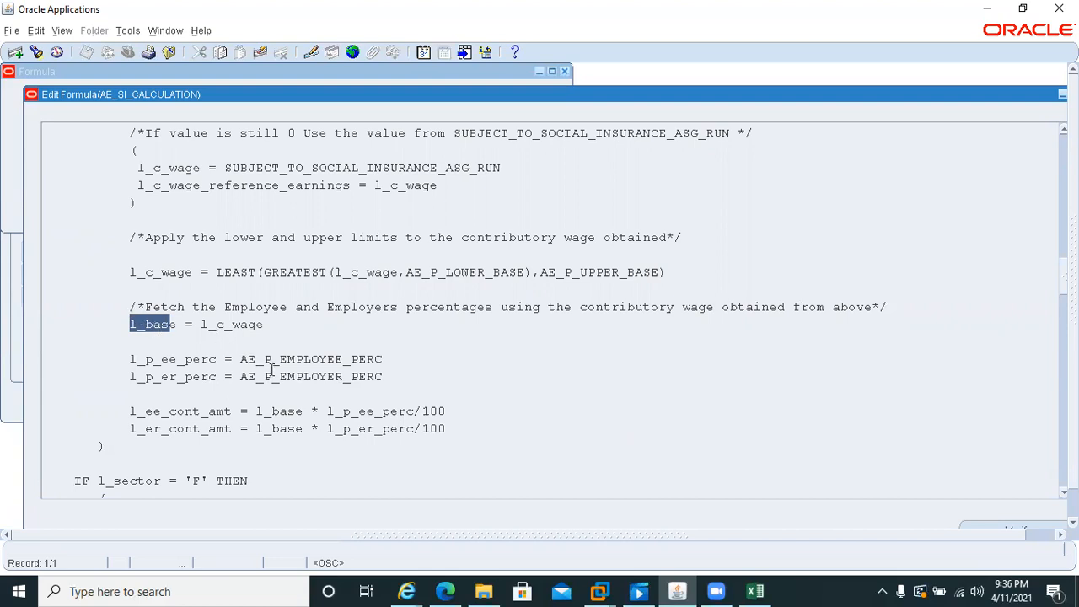
{"action": "left_click_drag", "start_coordinate": [328, 411], "coordinate": [414, 410]}
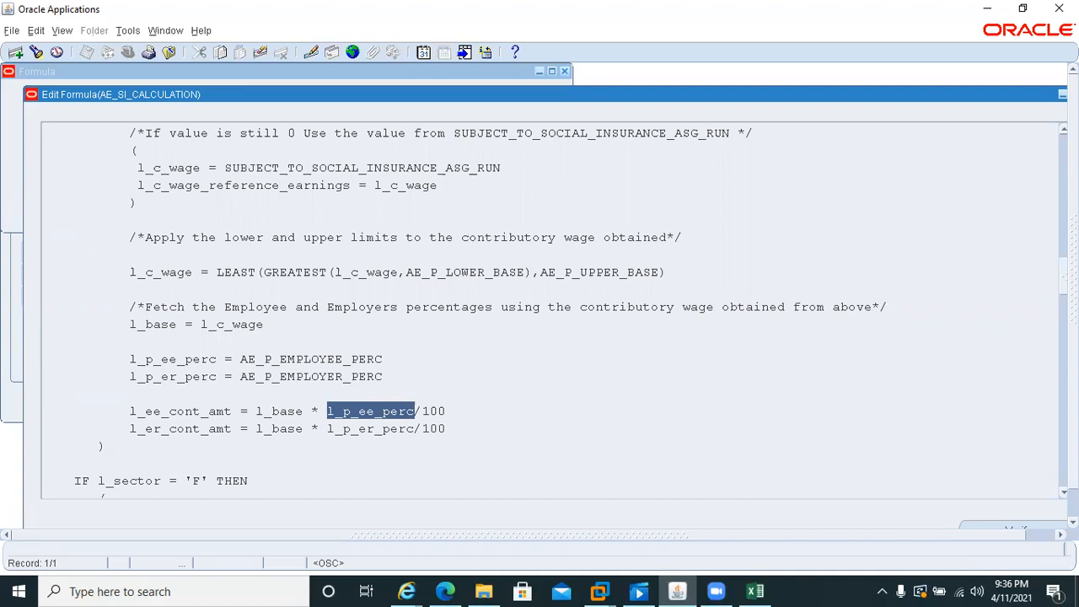
{"action": "scroll", "coordinate": [481, 314], "scroll_direction": "down", "scroll_amount": 1}
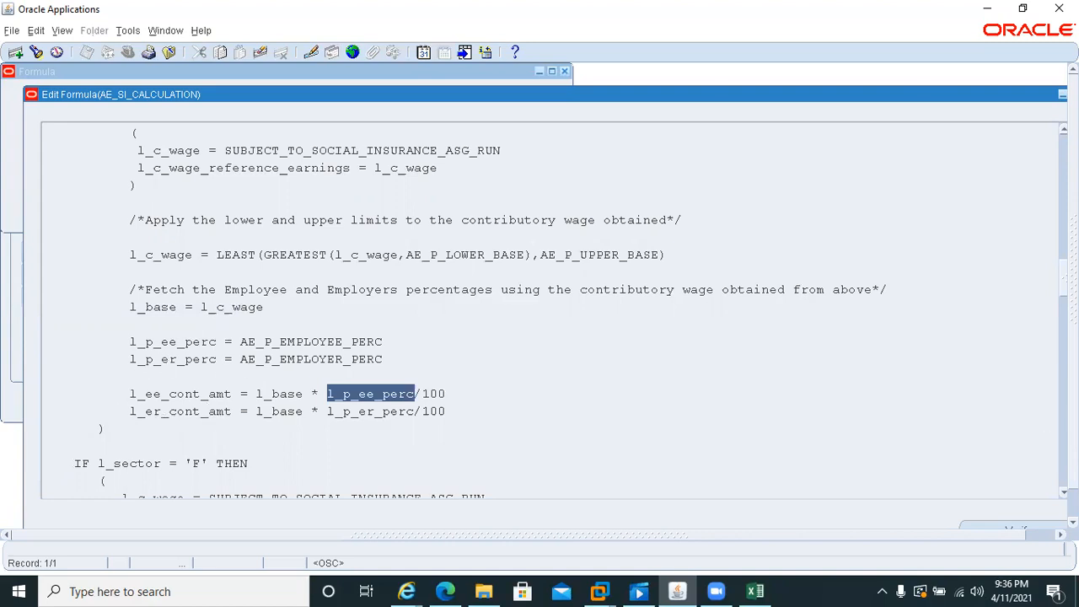
{"action": "scroll", "coordinate": [476, 312], "scroll_direction": "down", "scroll_amount": 2}
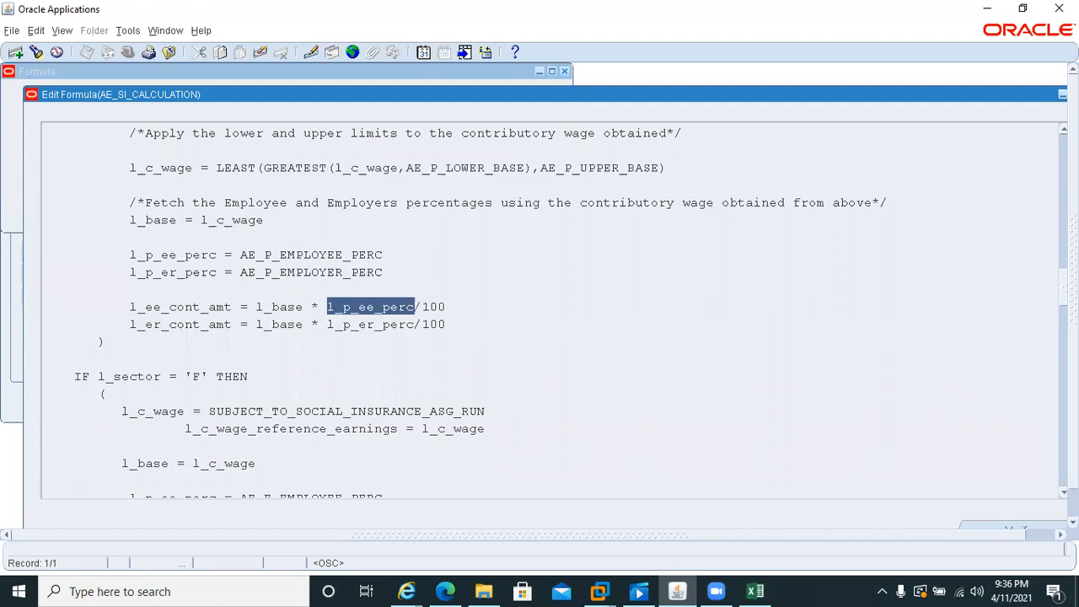
{"action": "scroll", "coordinate": [477, 308], "scroll_direction": "down", "scroll_amount": 1}
{"action": "scroll", "coordinate": [477, 308], "scroll_direction": "down", "scroll_amount": 1}
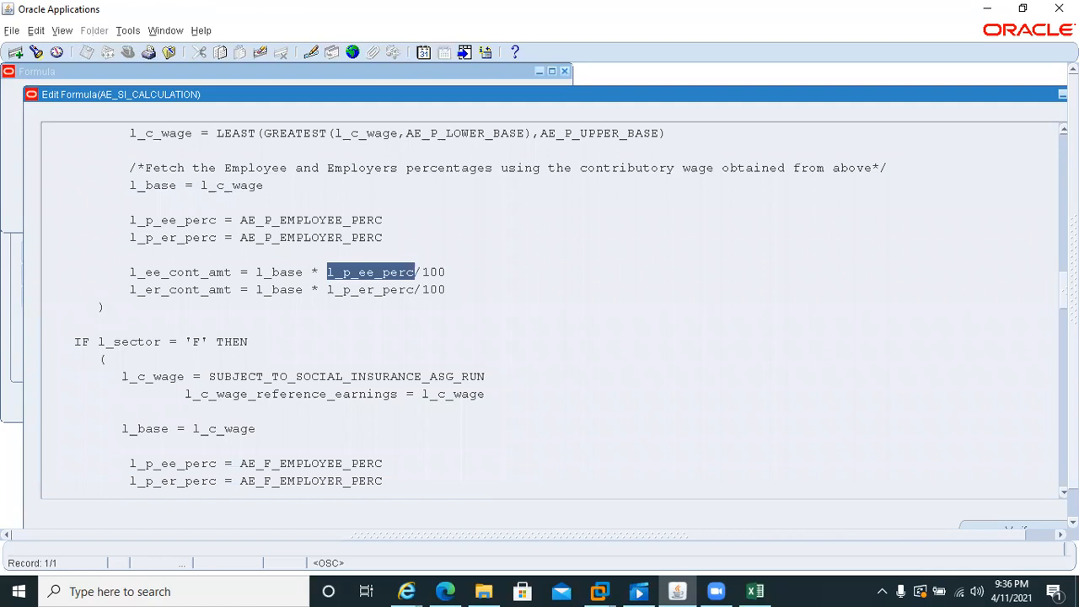
{"action": "scroll", "coordinate": [554, 312], "scroll_direction": "down", "scroll_amount": 1}
{"action": "scroll", "coordinate": [571, 312], "scroll_direction": "down", "scroll_amount": 5}
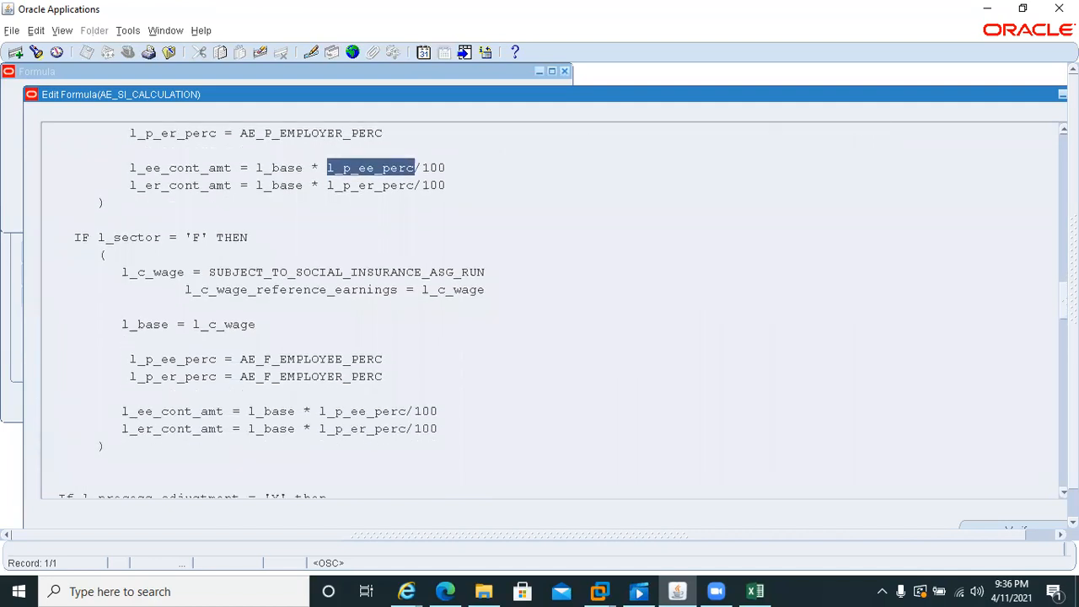
Step: Read the formula's SI4 exception, process adjustment and net pay arrears conditions through to the start of the RETURN block
{"action": "scroll", "coordinate": [555, 312], "scroll_direction": "down", "scroll_amount": 20}
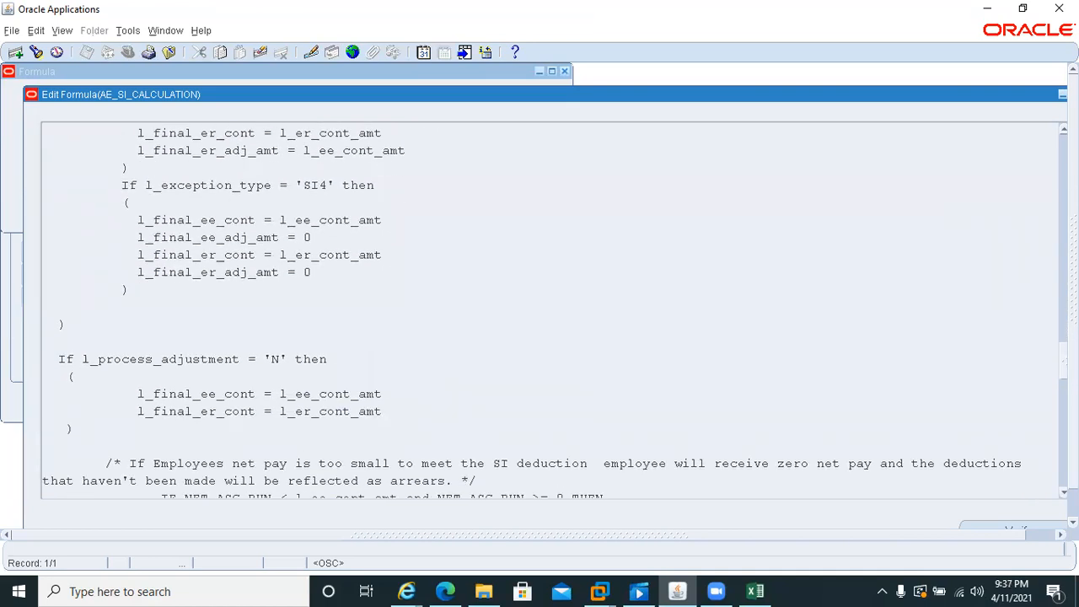
{"action": "scroll", "coordinate": [532, 312], "scroll_direction": "down", "scroll_amount": 2}
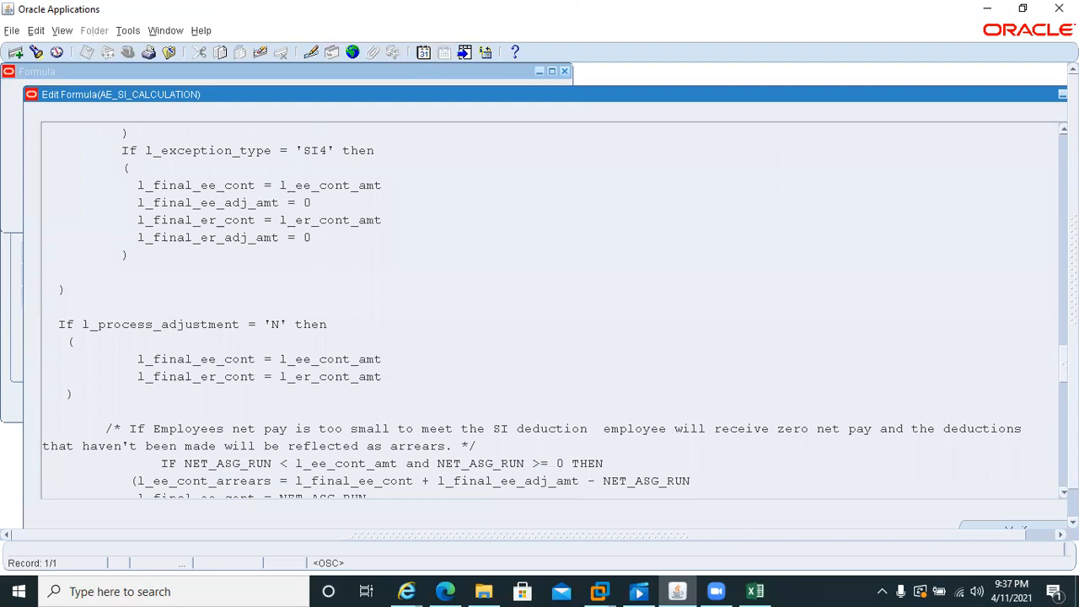
{"action": "scroll", "coordinate": [555, 312], "scroll_direction": "down", "scroll_amount": 1}
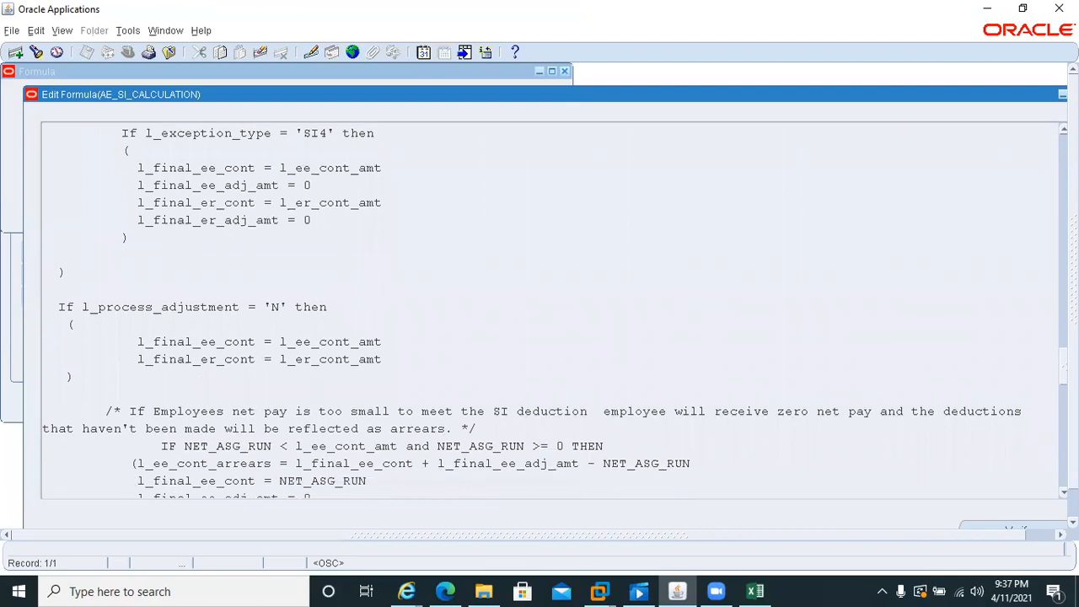
{"action": "scroll", "coordinate": [555, 312], "scroll_direction": "down", "scroll_amount": 3}
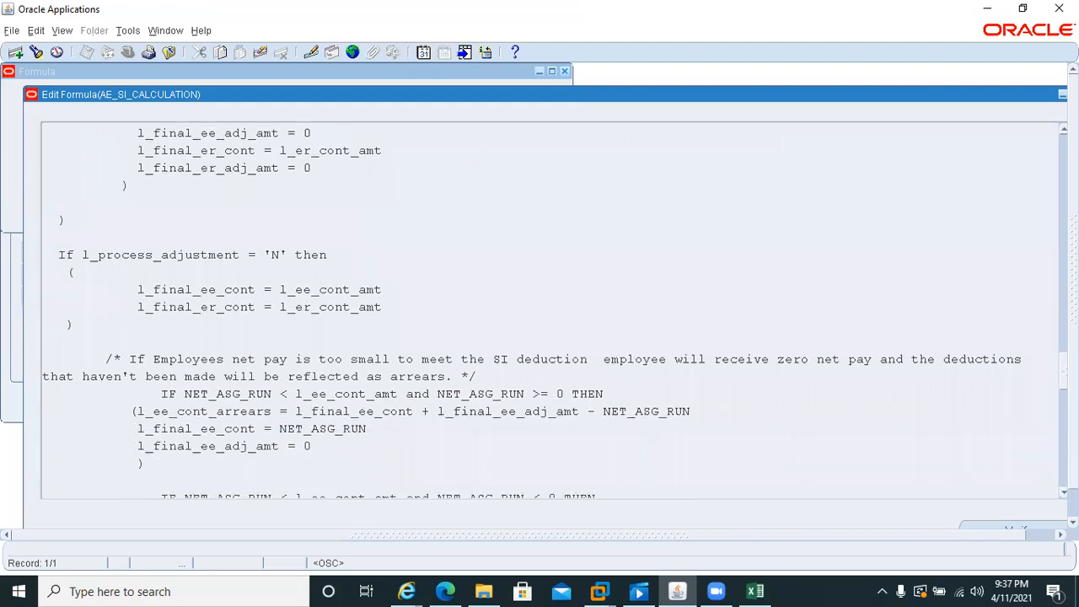
{"action": "scroll", "coordinate": [554, 312], "scroll_direction": "down", "scroll_amount": 17}
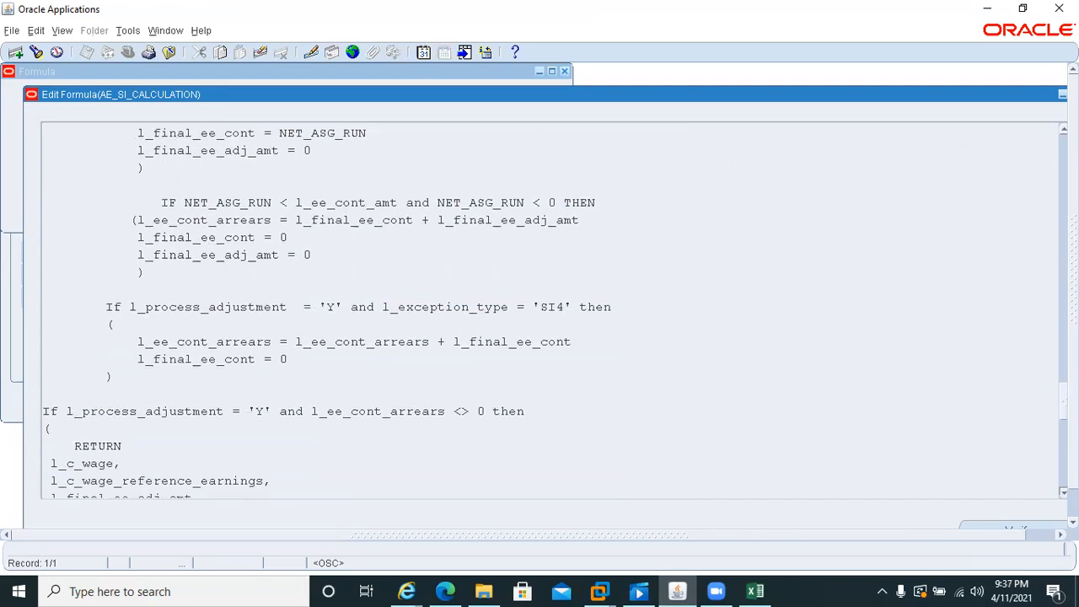
Step: Restore the formula text window to normal size and close both it and the Formula window
{"action": "double_click", "coordinate": [821, 93]}
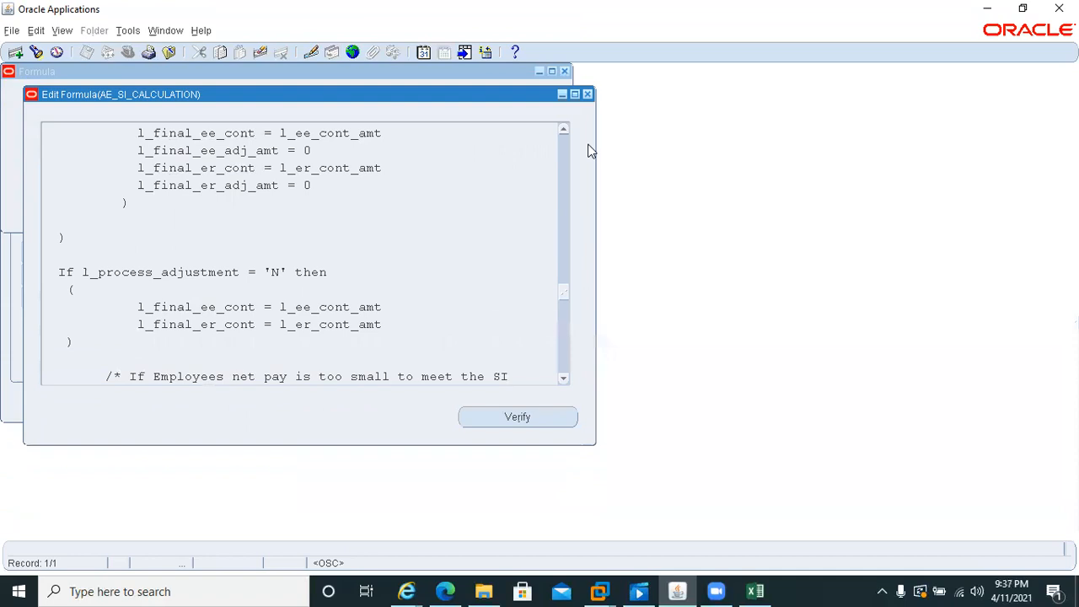
{"action": "left_click", "coordinate": [588, 95]}
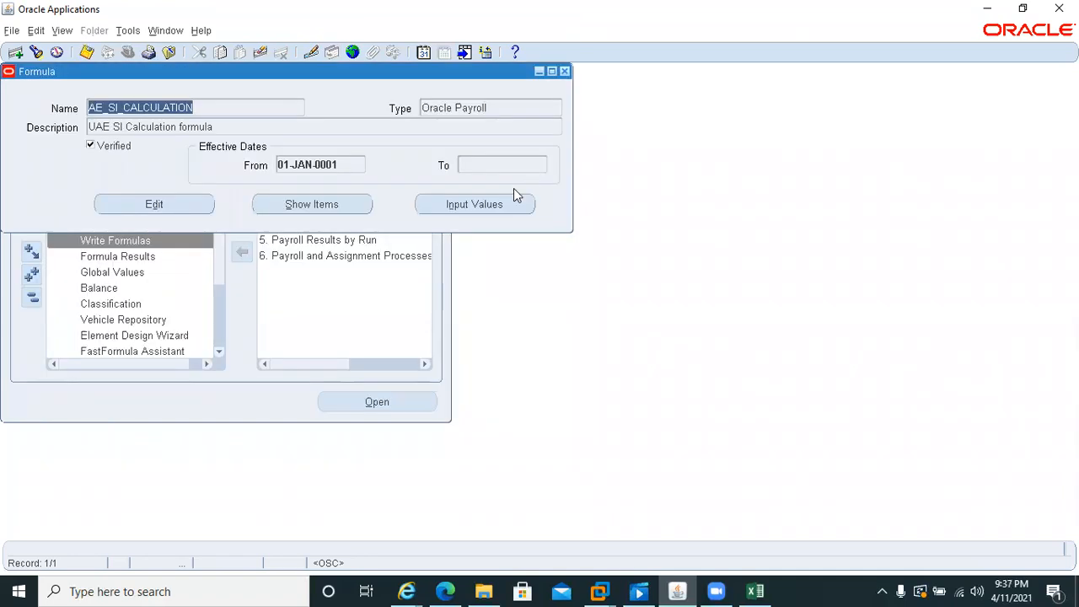
{"action": "left_click", "coordinate": [564, 72]}
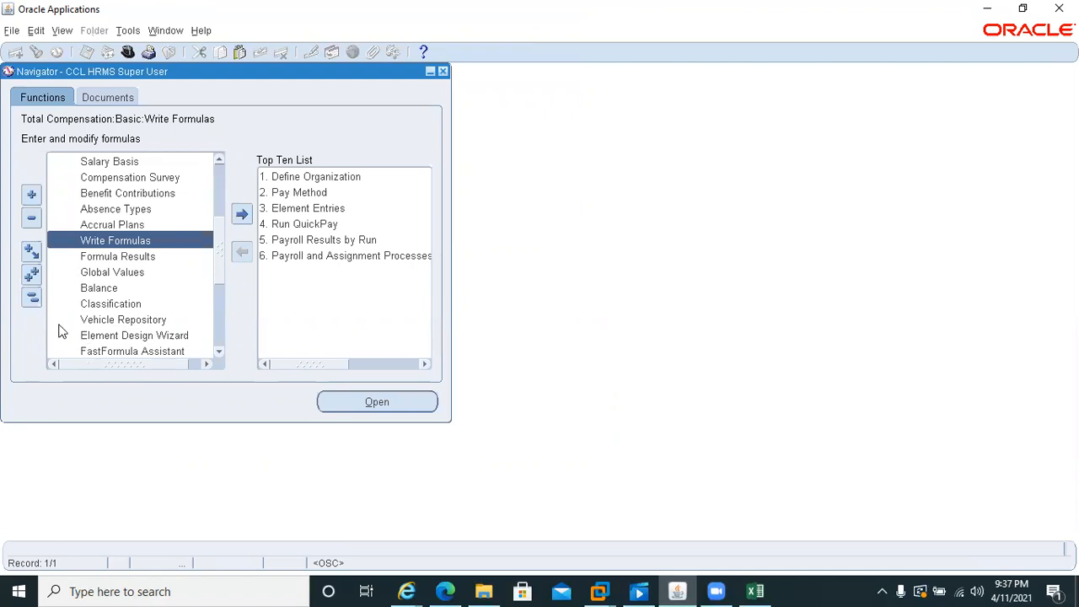
Step: Collapse the function list and open Table Values under Other Definitions
{"action": "left_click", "coordinate": [31, 297]}
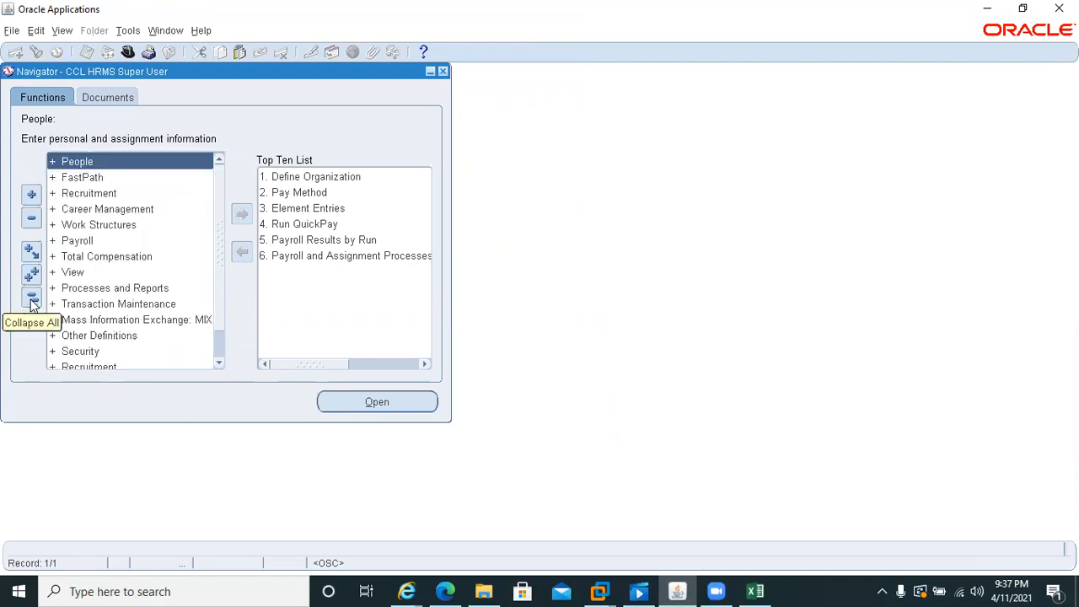
{"action": "double_click", "coordinate": [75, 334]}
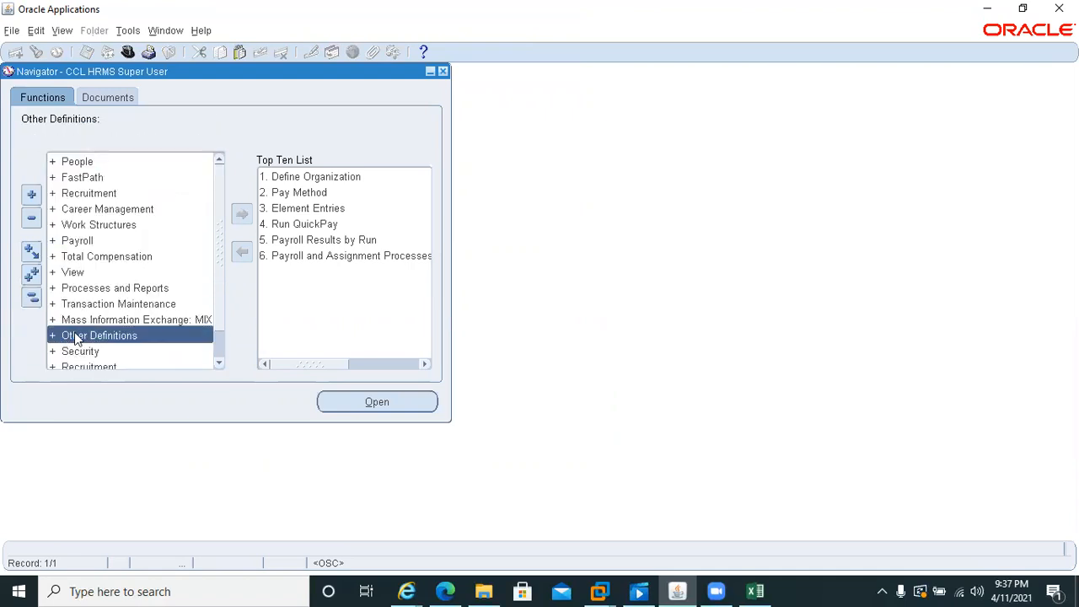
{"action": "left_click", "coordinate": [219, 363]}
{"action": "left_click", "coordinate": [220, 365]}
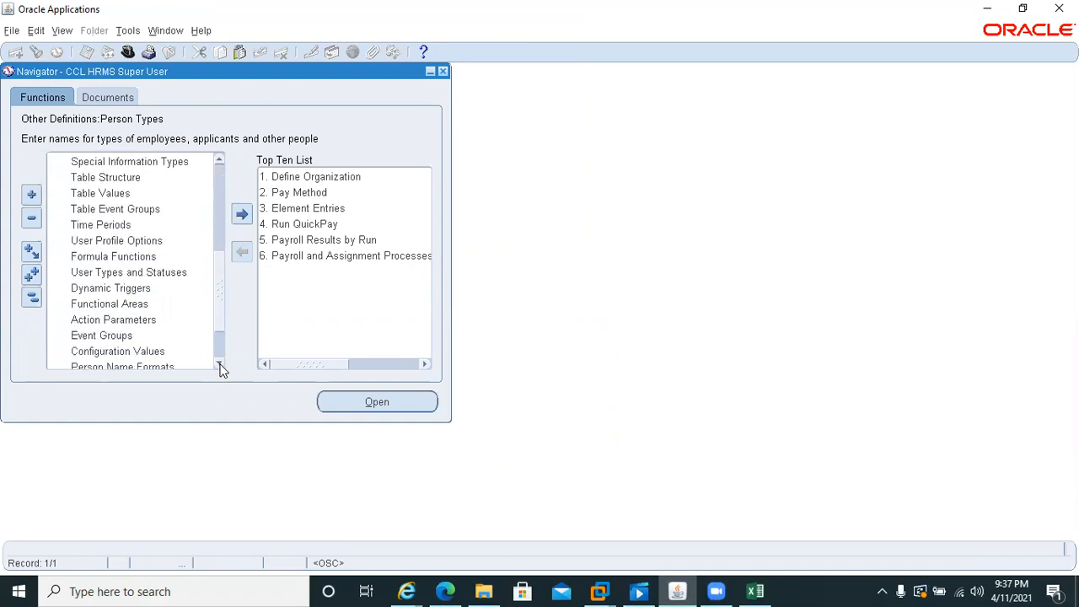
{"action": "left_click", "coordinate": [80, 192]}
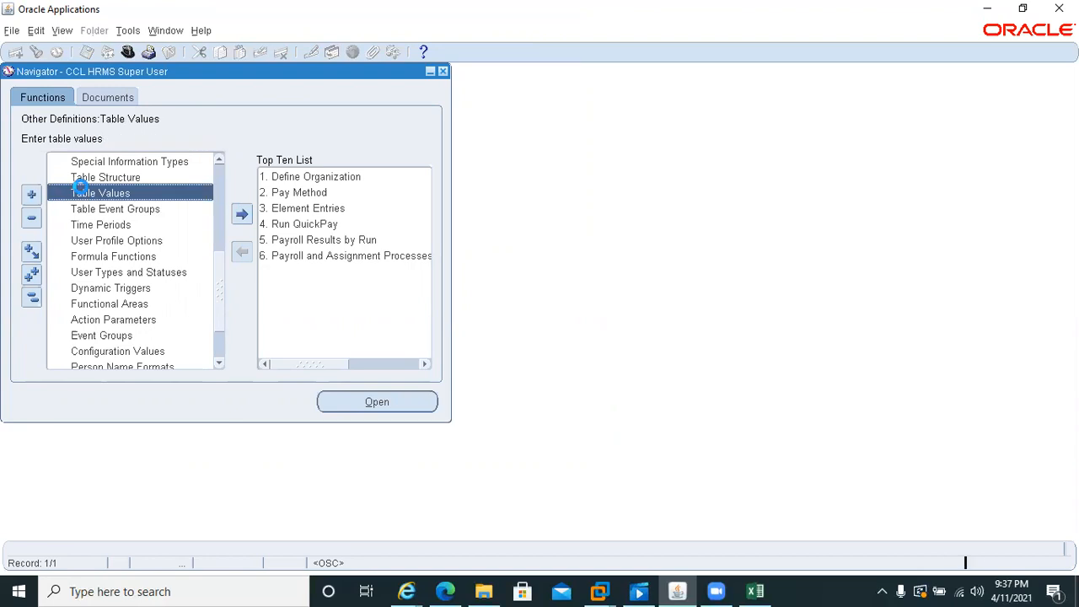
{"action": "double_click", "coordinate": [81, 192]}
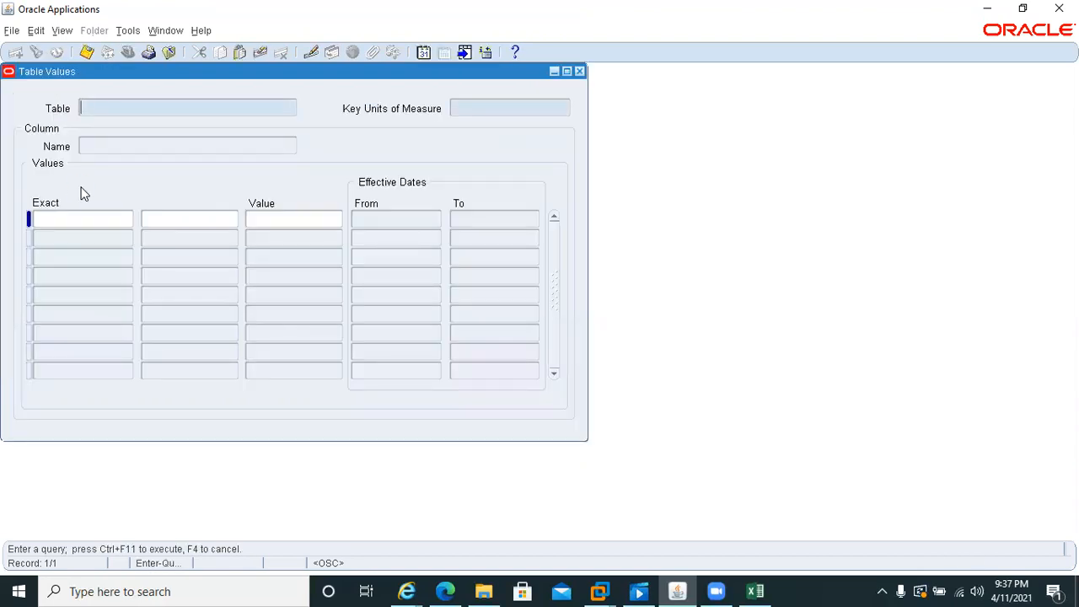
Step: Query the user tables for AE_SI_CALCULATION, and again for %Social%
{"action": "type", "text": "AE_SI_CALCULATION"}
{"action": "key", "text": "ctrl+F11"}
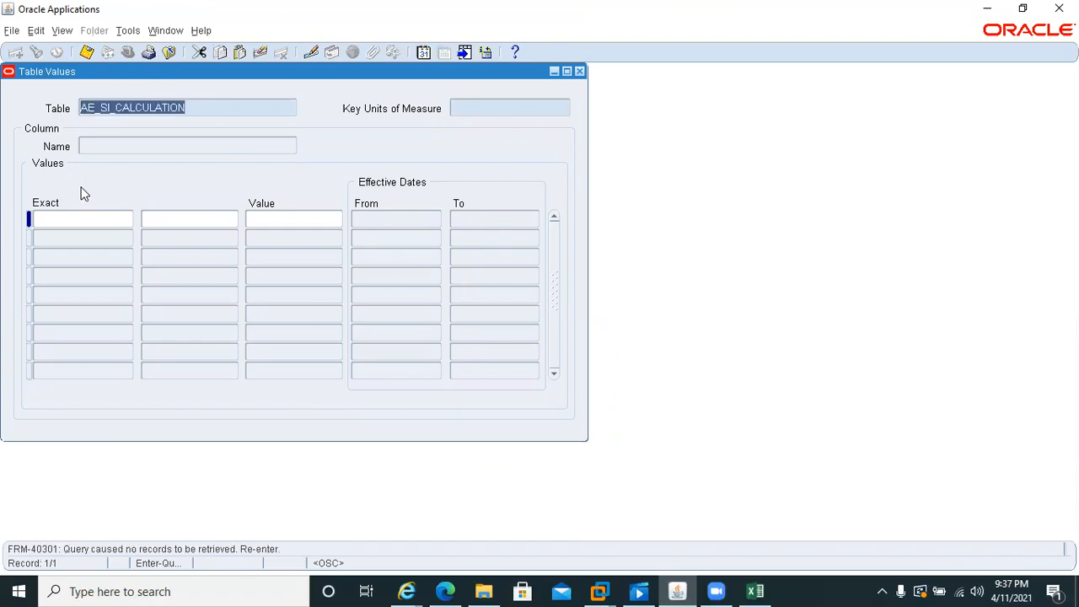
{"action": "key", "text": "BackSpace"}
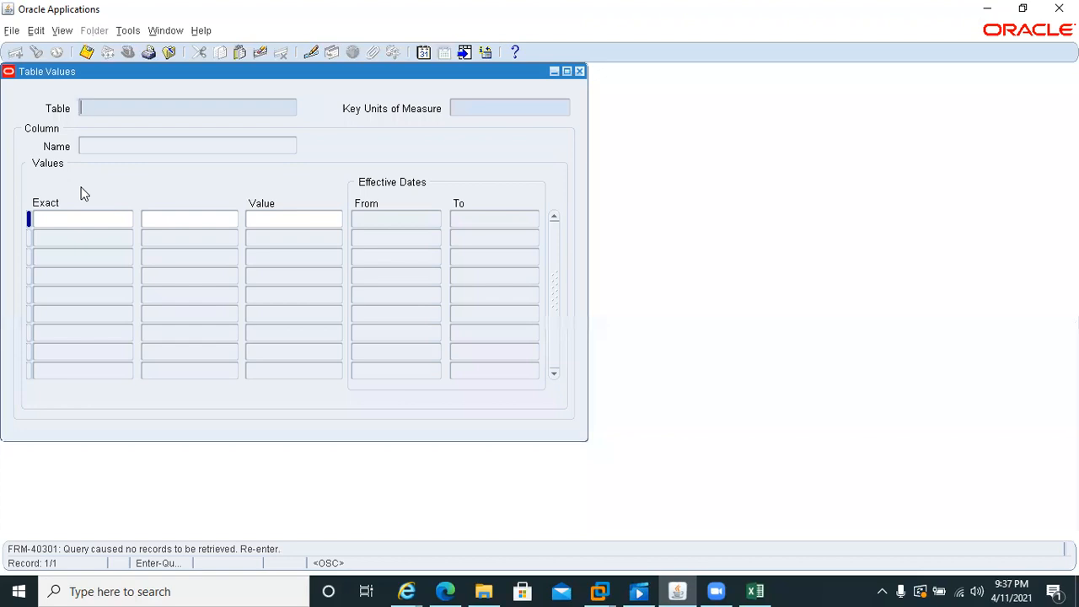
{"action": "type", "text": "%Social%"}
{"action": "key", "text": "ctrl+F11"}
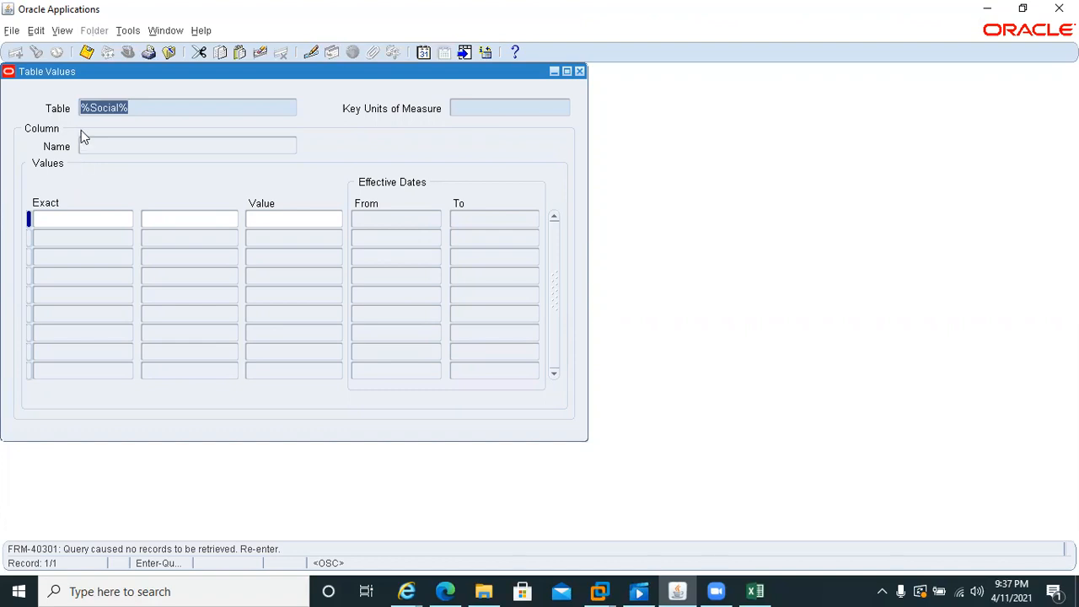
Step: Repeat the table query in uppercase as %SOCIAL%
{"action": "left_click", "coordinate": [91, 108]}
{"action": "key", "text": "Delete"}
{"action": "key", "text": "Delete"}
{"action": "key", "text": "Delete"}
{"action": "key", "text": "Delete"}
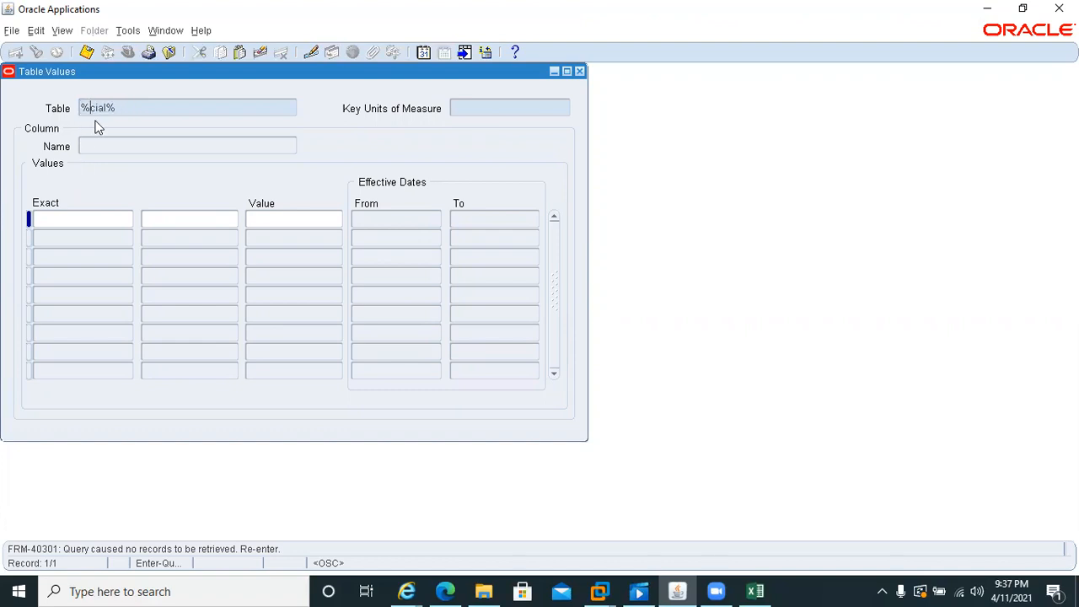
{"action": "key", "text": "Delete"}
{"action": "type", "text": "SOCIAL%"}
{"action": "key", "text": "ctrl+F11"}
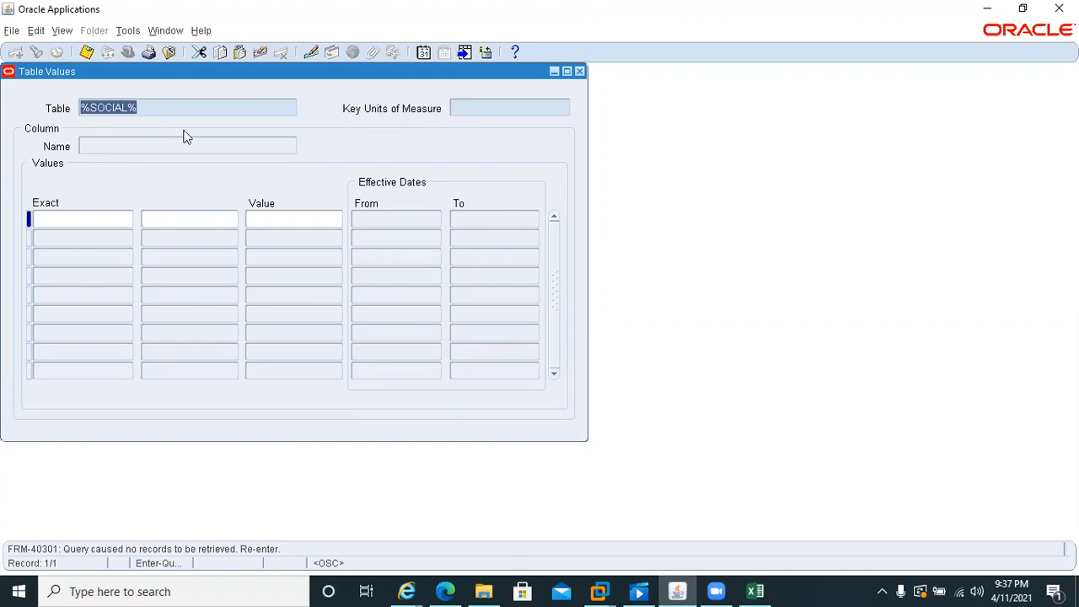
Step: Query the user tables for names matching %INSURANCE%
{"action": "type", "text": "%IN"}
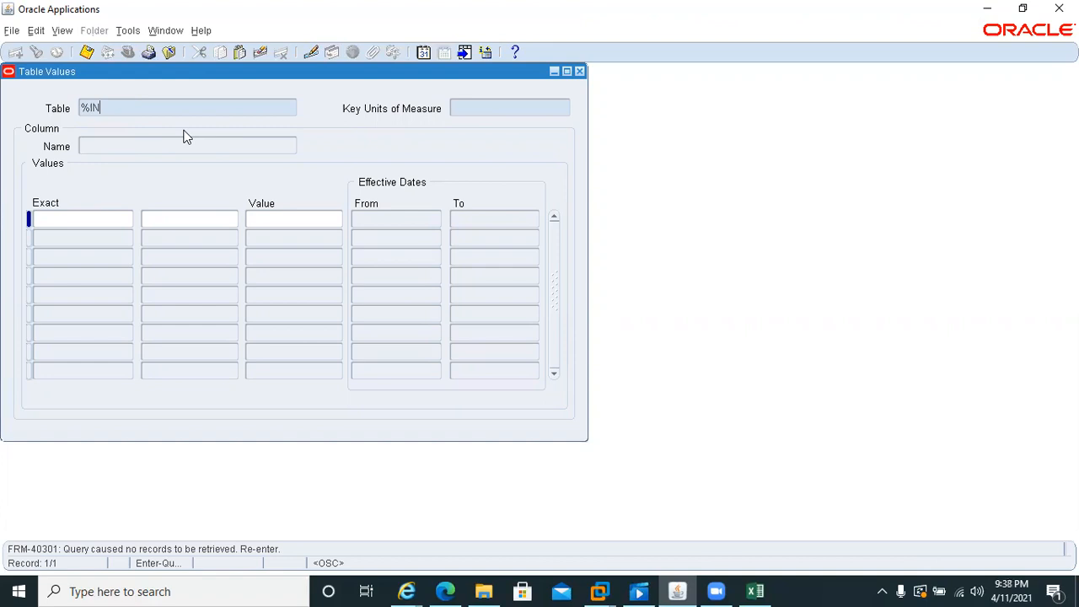
{"action": "type", "text": "SURNC$"}
{"action": "key", "text": "BackSpace"}
{"action": "key", "text": "BackSpace"}
{"action": "key", "text": "BackSpace"}
{"action": "key", "text": "BackSpace"}
{"action": "type", "text": "RNCE"}
{"action": "key", "text": "BackSpace"}
{"action": "key", "text": "BackSpace"}
{"action": "key", "text": "BackSpace"}
{"action": "key", "text": "BackSpace"}
{"action": "key", "text": "BackSpace"}
{"action": "type", "text": "RANCE%"}
{"action": "key", "text": "ctrl+F11"}
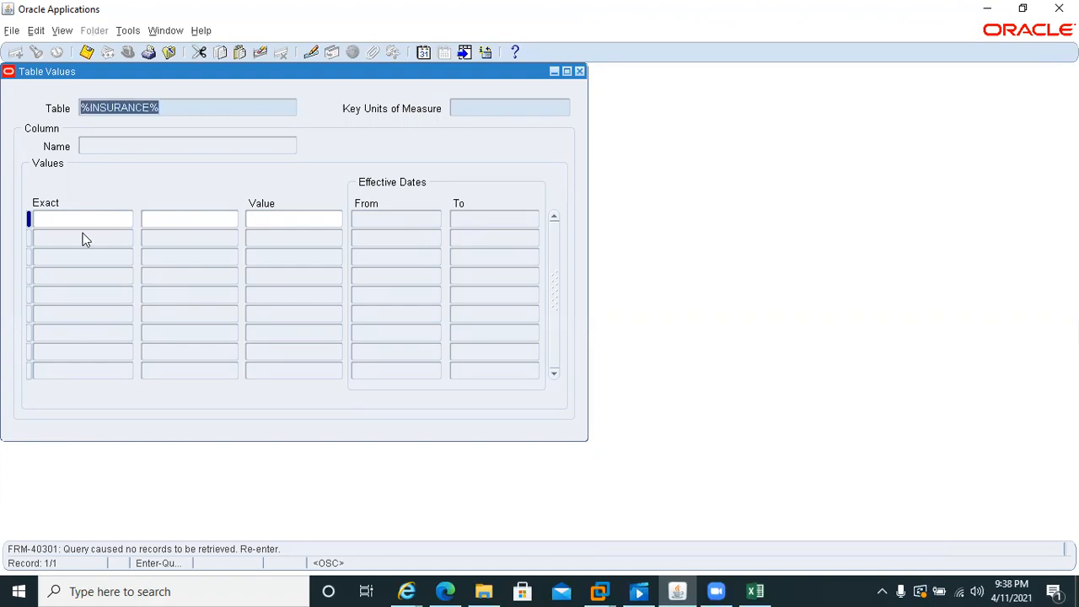
Step: Cancel the current query and run a new table query for %CALCU%
{"action": "key", "text": "F4"}
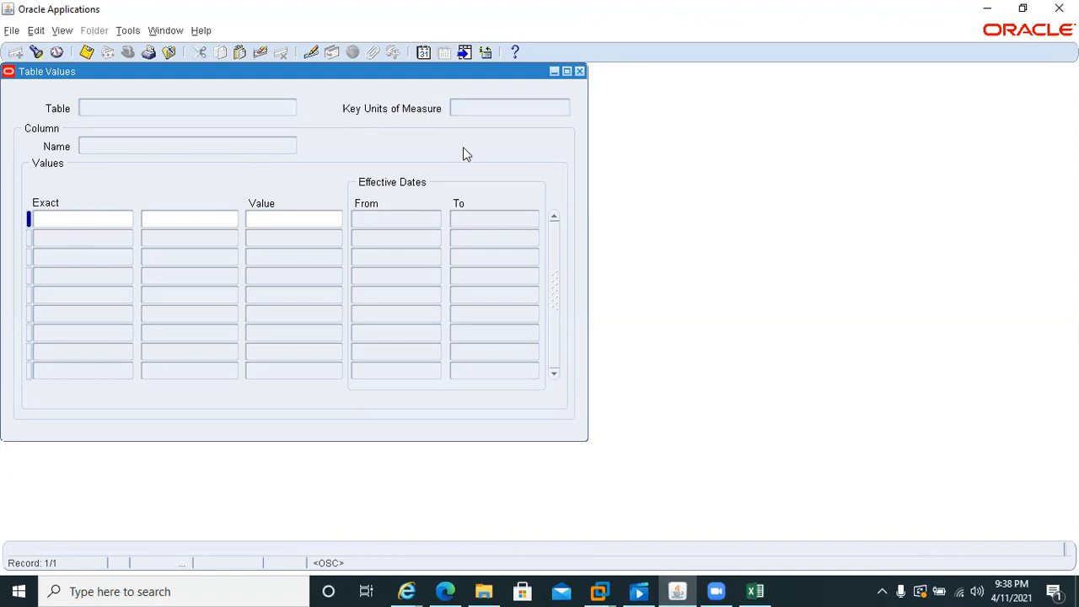
{"action": "type", "text": "%"}
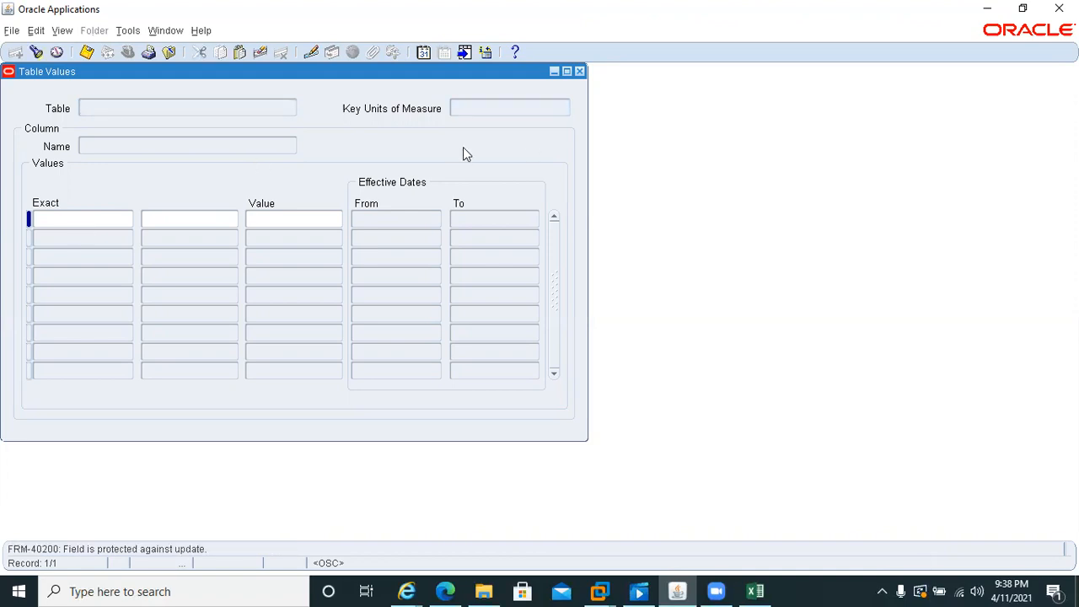
{"action": "key", "text": "F11"}
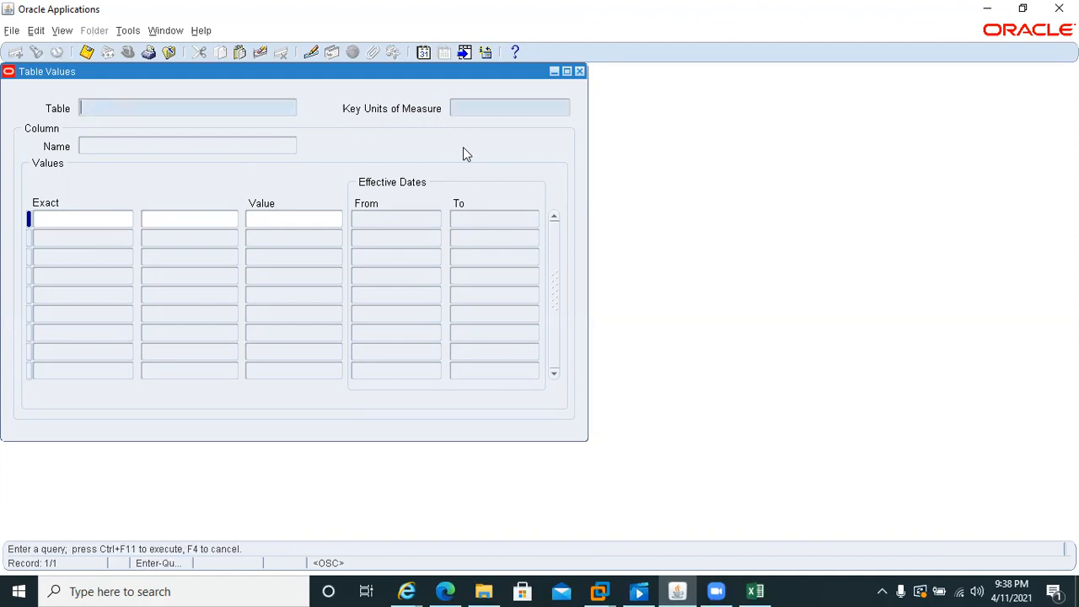
{"action": "type", "text": "%CALCU%"}
{"action": "key", "text": "ctrl+F11"}
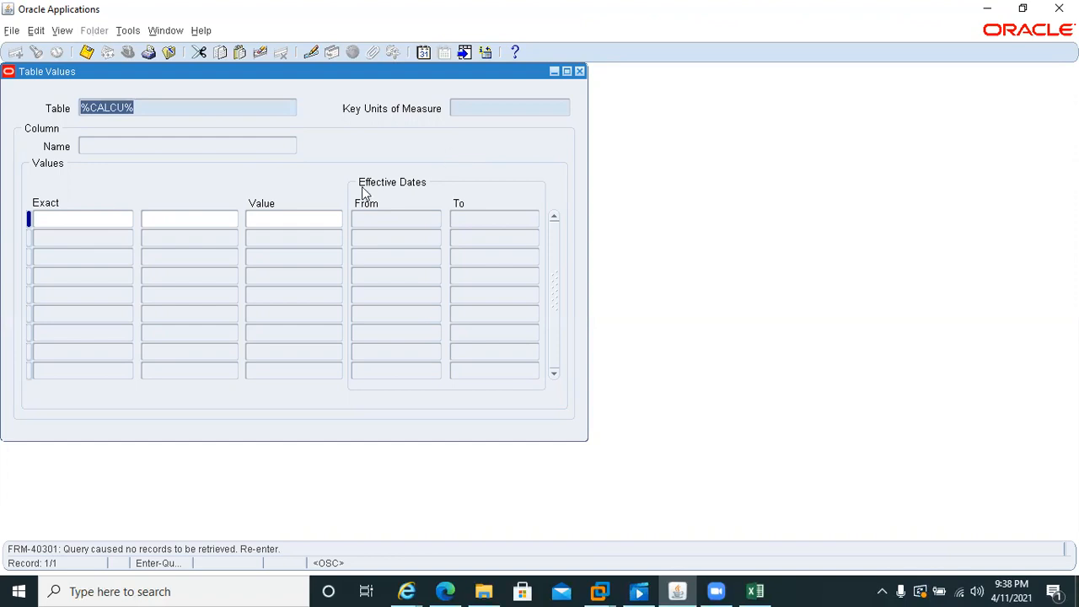
Step: Query the user tables for names matching AE%
{"action": "key", "text": "BackSpace"}
{"action": "type", "text": "AE_SI_CALCULATION"}
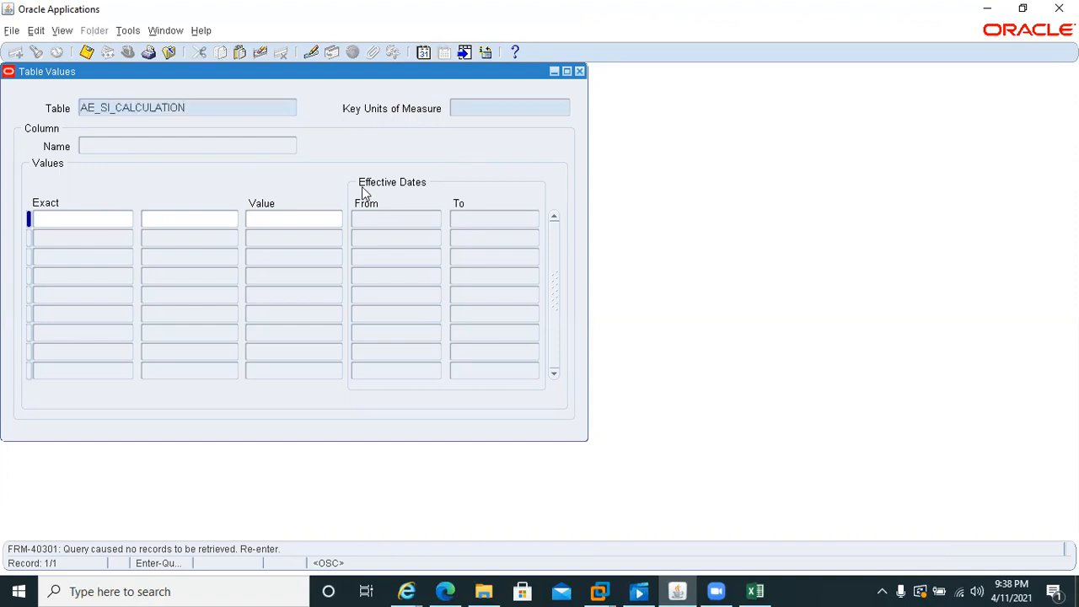
{"action": "key", "text": "Home"}
{"action": "key", "text": "Right"}
{"action": "key", "text": "Right"}
{"action": "key", "text": "shift+End"}
{"action": "key", "text": "Delete"}
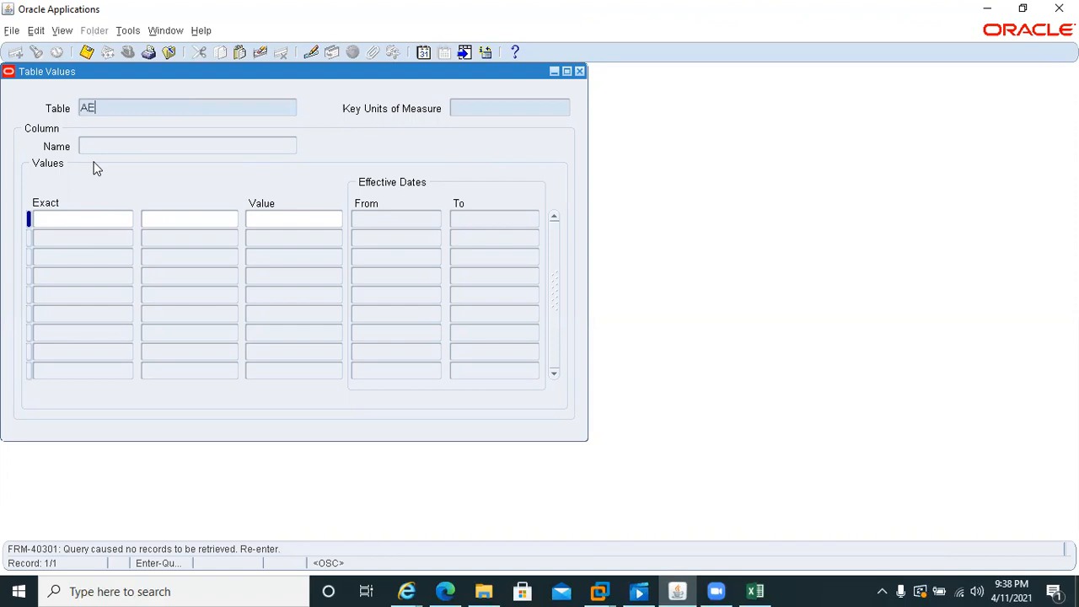
{"action": "type", "text": "%"}
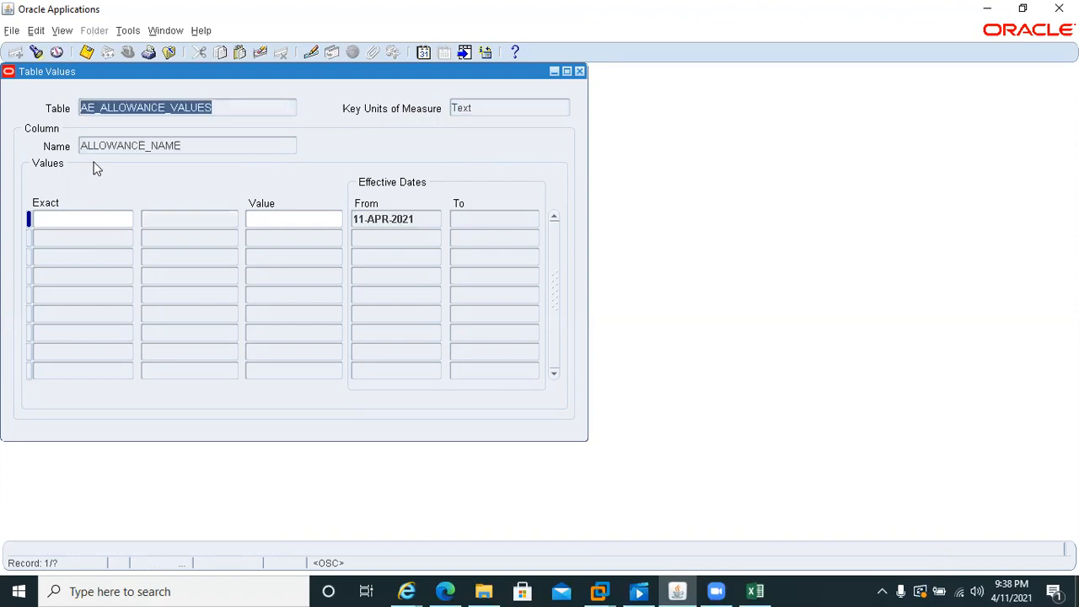
Step: Step through the queried AE tables from AE_ALLOWANCE_VALUES to AE_GRATUITY_ENTITLED_F_CONTRACT, examining each table's column and values
{"action": "left_click", "coordinate": [196, 143]}
{"action": "key", "text": "Down"}
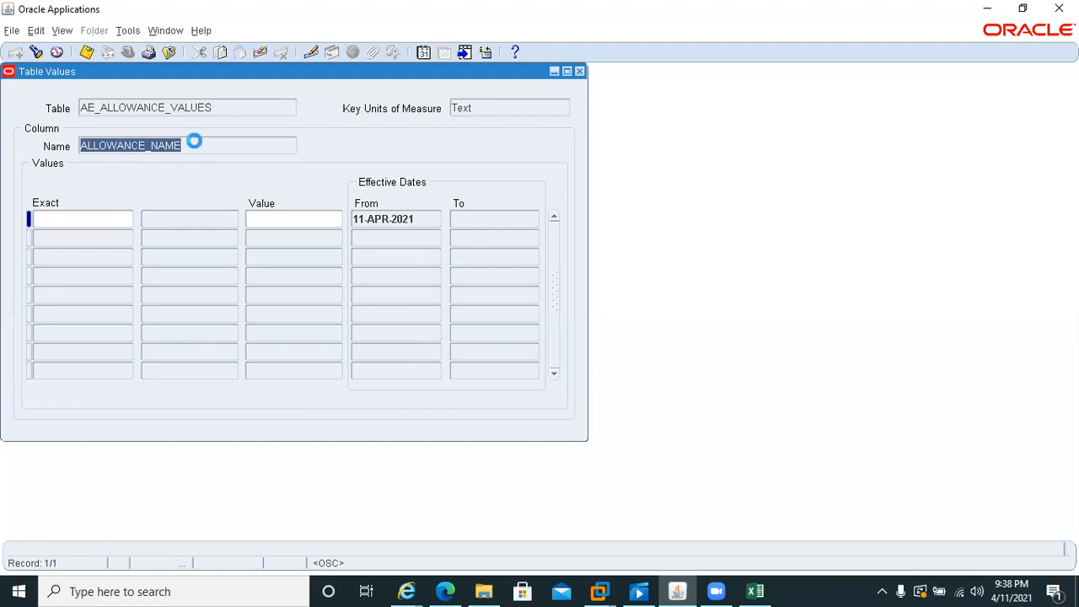
{"action": "left_click", "coordinate": [221, 103]}
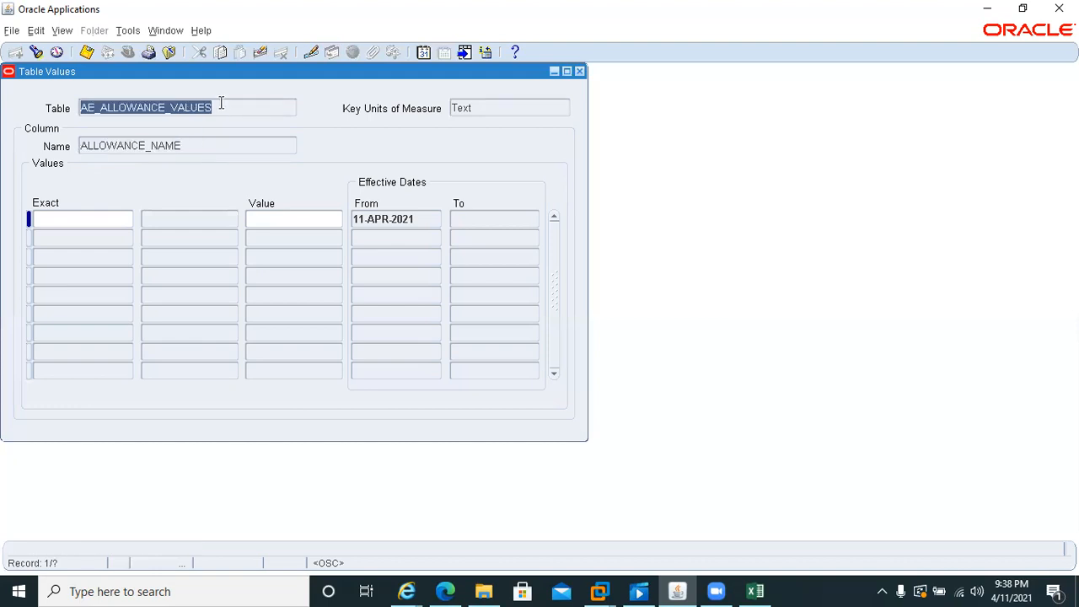
{"action": "key", "text": "Down"}
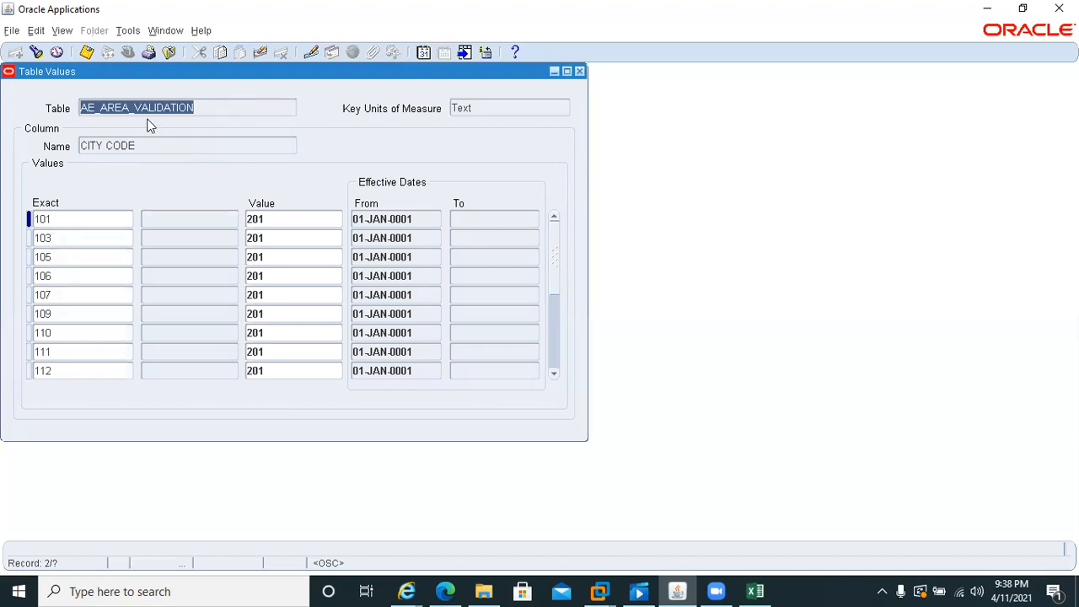
{"action": "key", "text": "Down"}
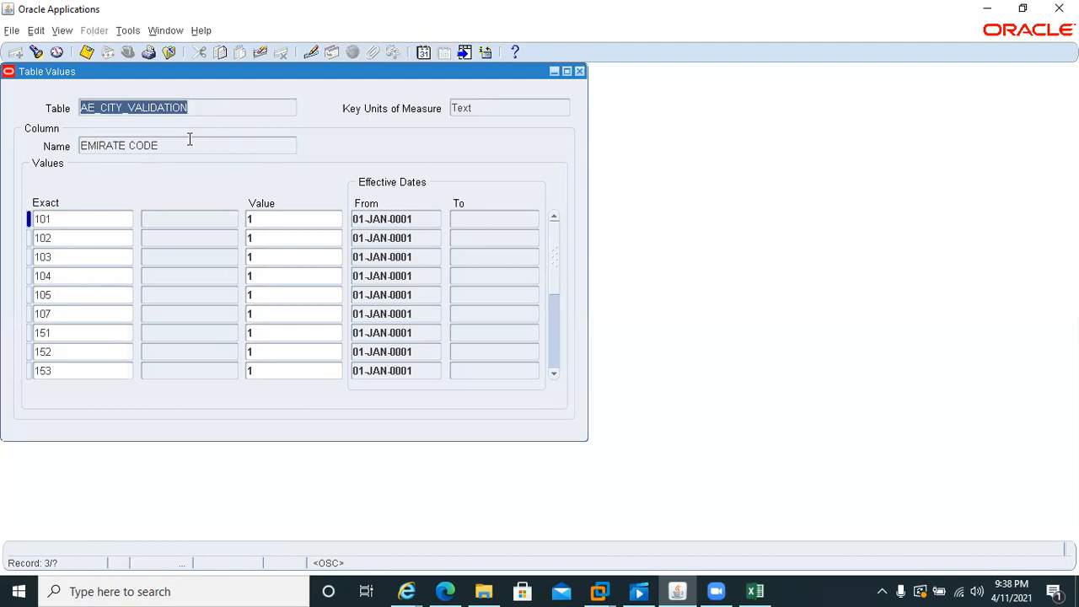
{"action": "key", "text": "Down"}
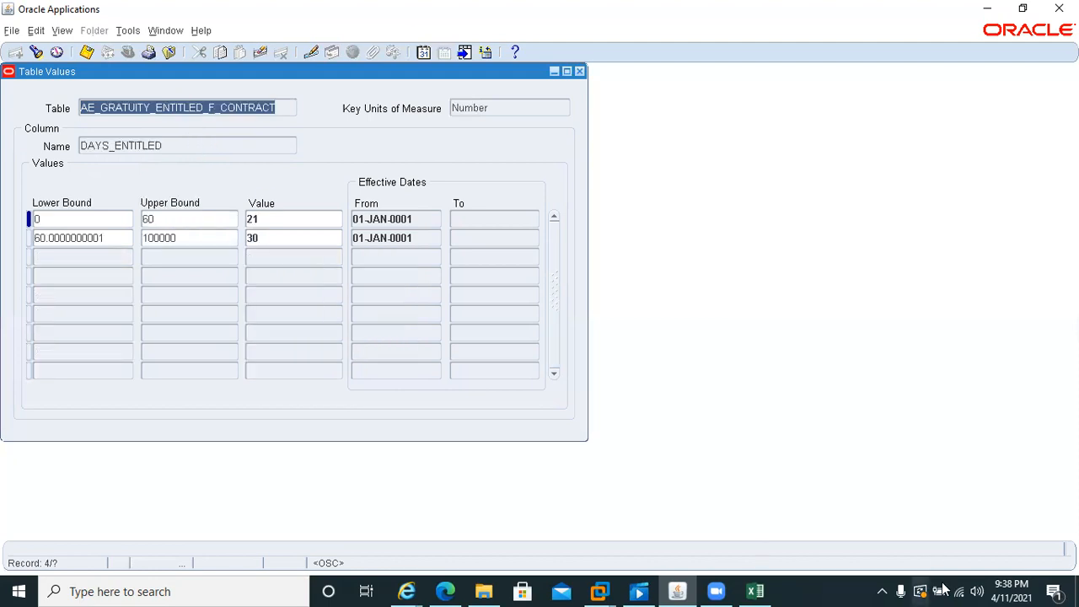
{"action": "right_click", "coordinate": [522, 591]}
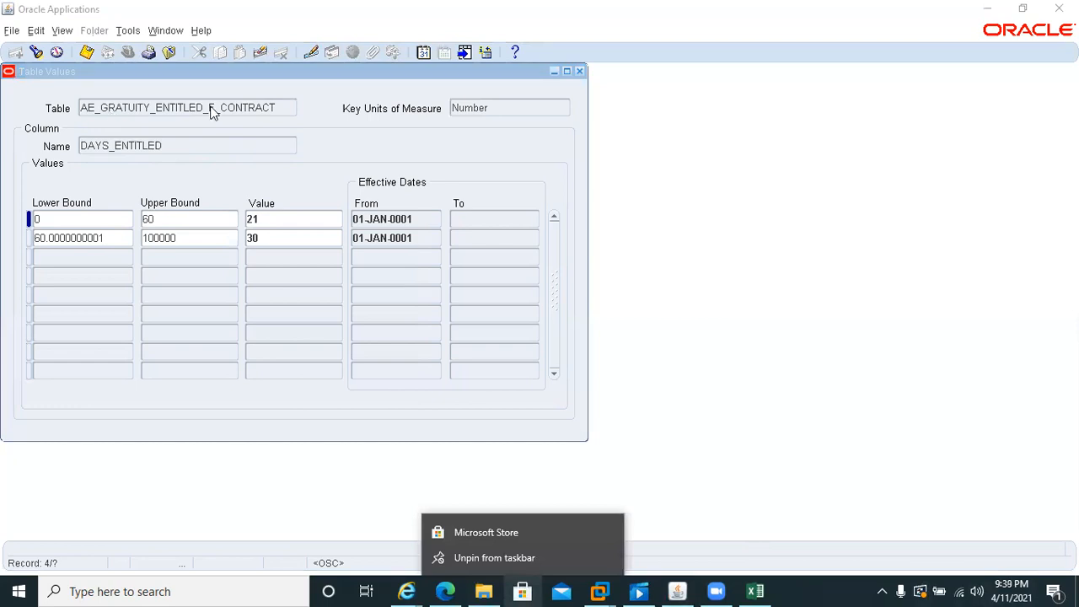
{"action": "left_click", "coordinate": [165, 110]}
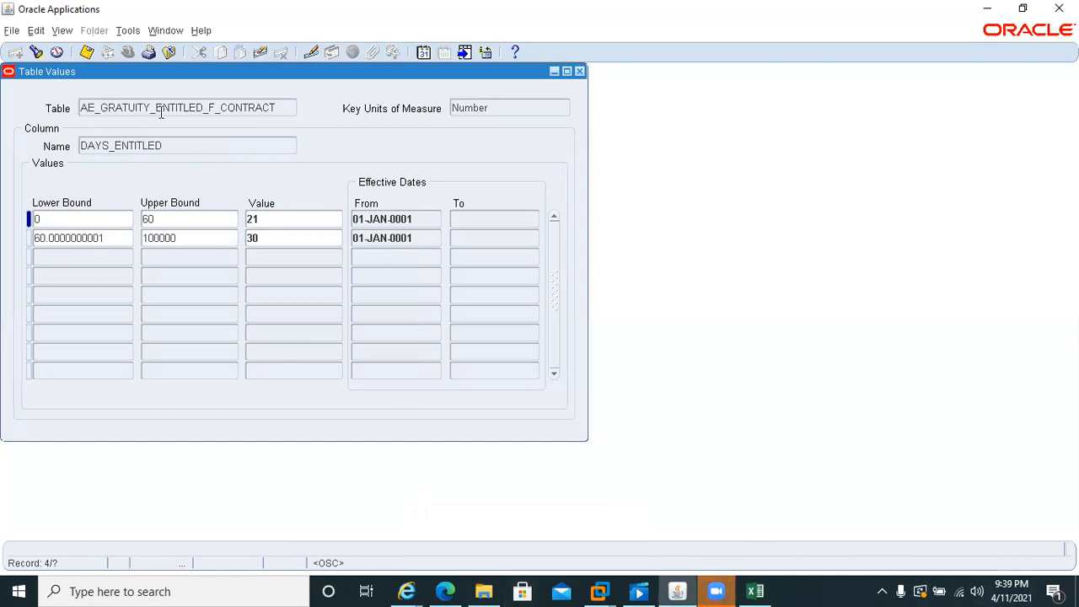
Step: Examine the remaining AE tables through AE_TERMINATION_INITIATOR and close the Table Values form
{"action": "key", "text": "Down"}
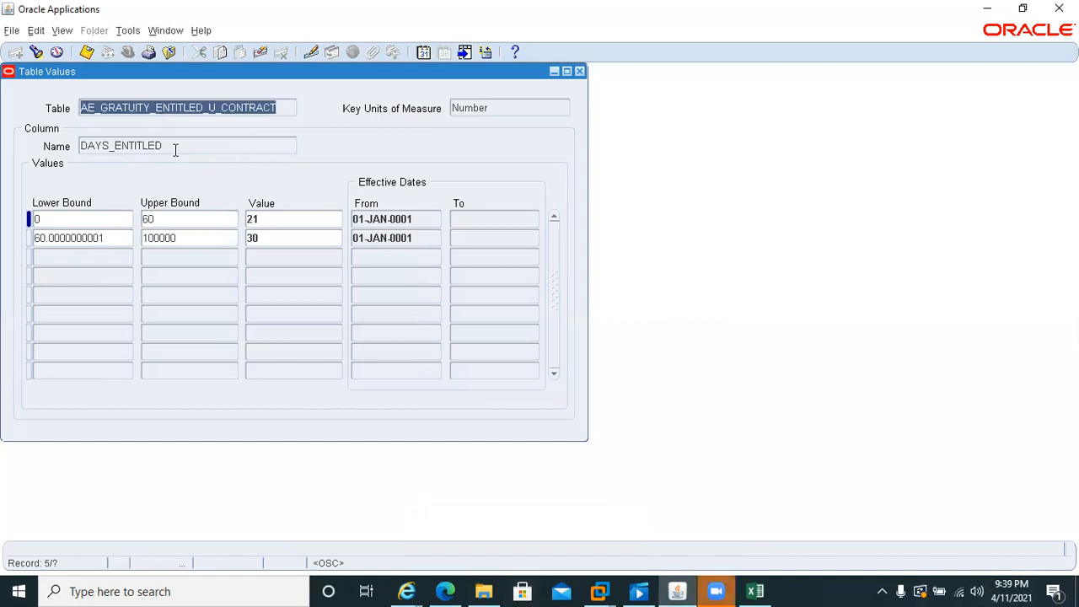
{"action": "key", "text": "Down"}
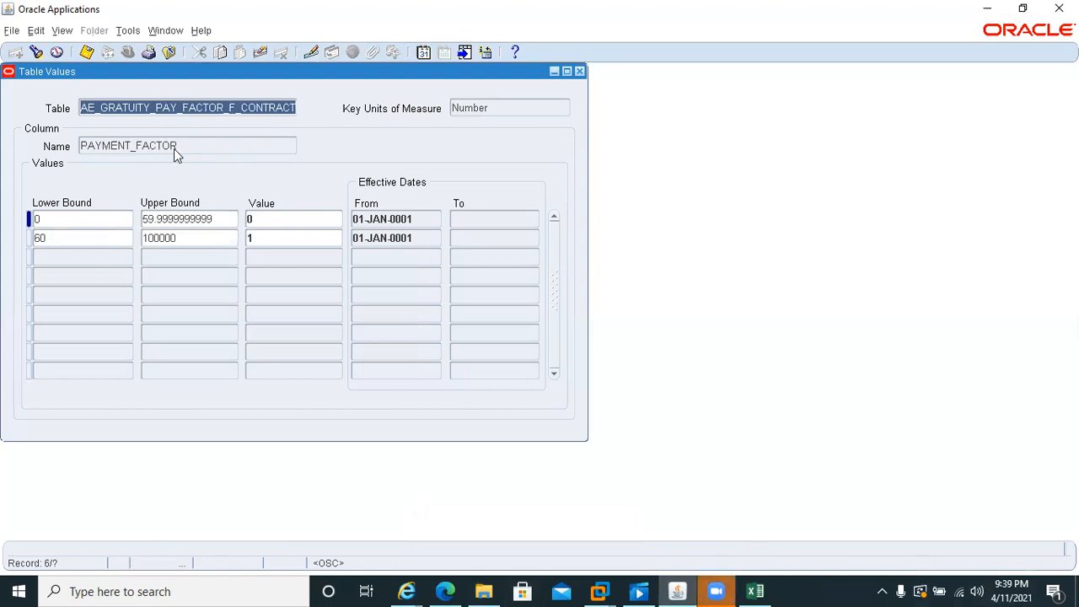
{"action": "key", "text": "Down"}
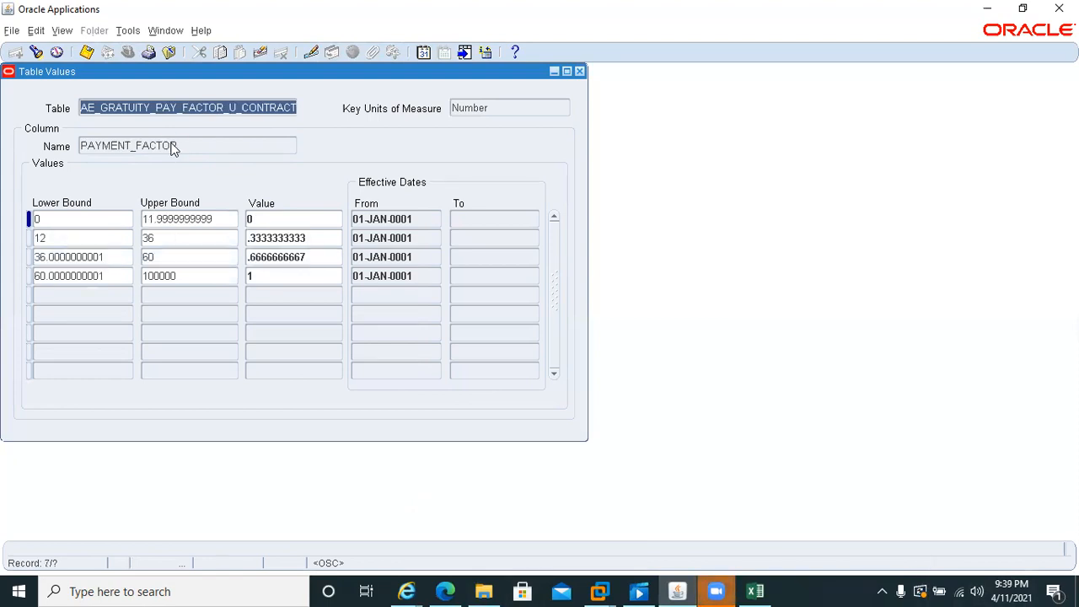
{"action": "key", "text": "Down"}
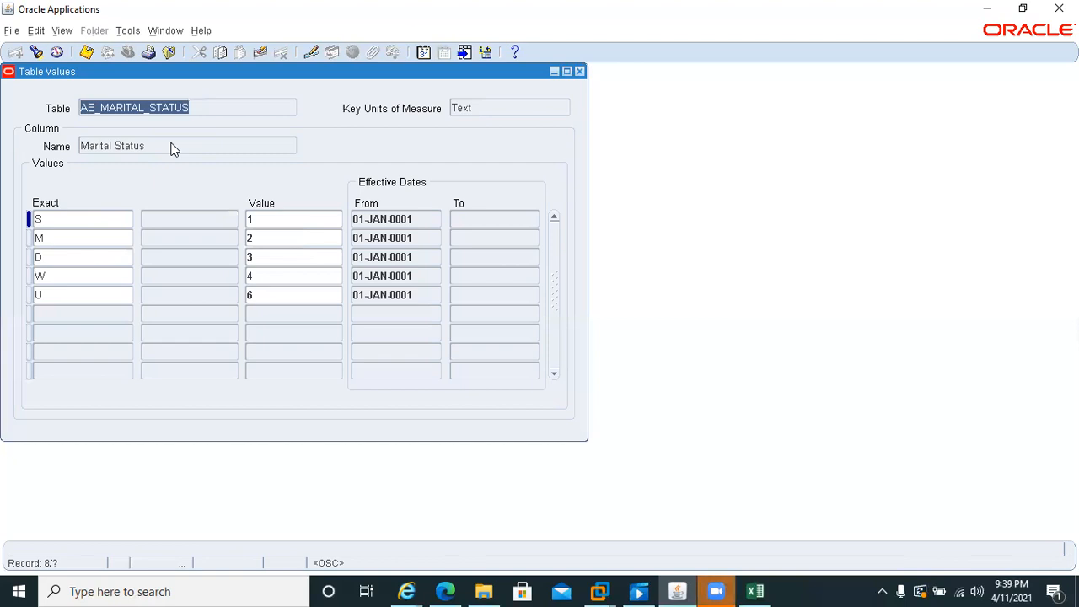
{"action": "key", "text": "Down"}
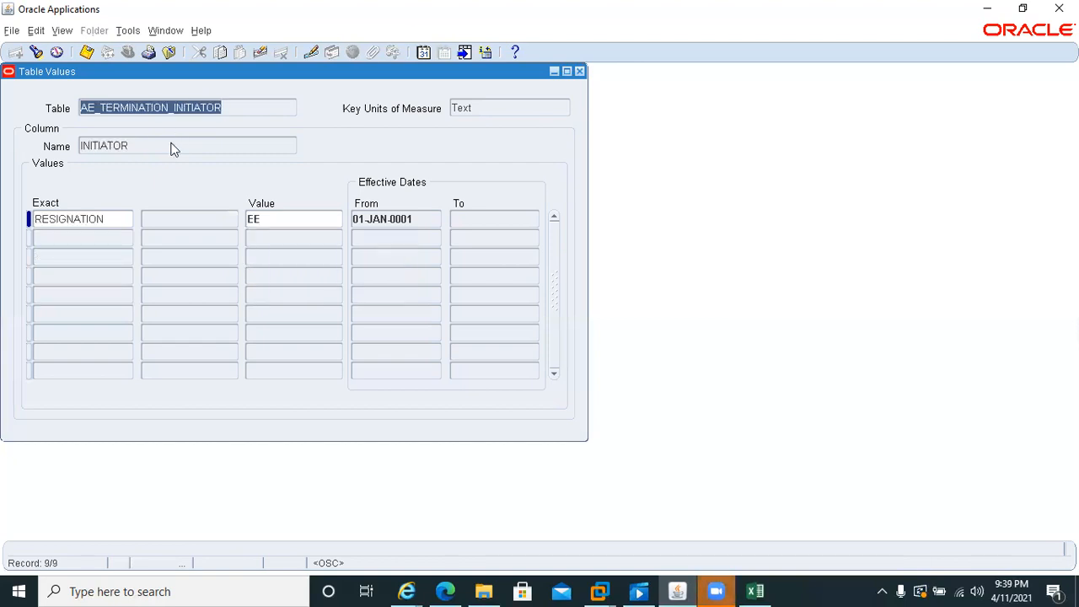
{"action": "key", "text": "Down"}
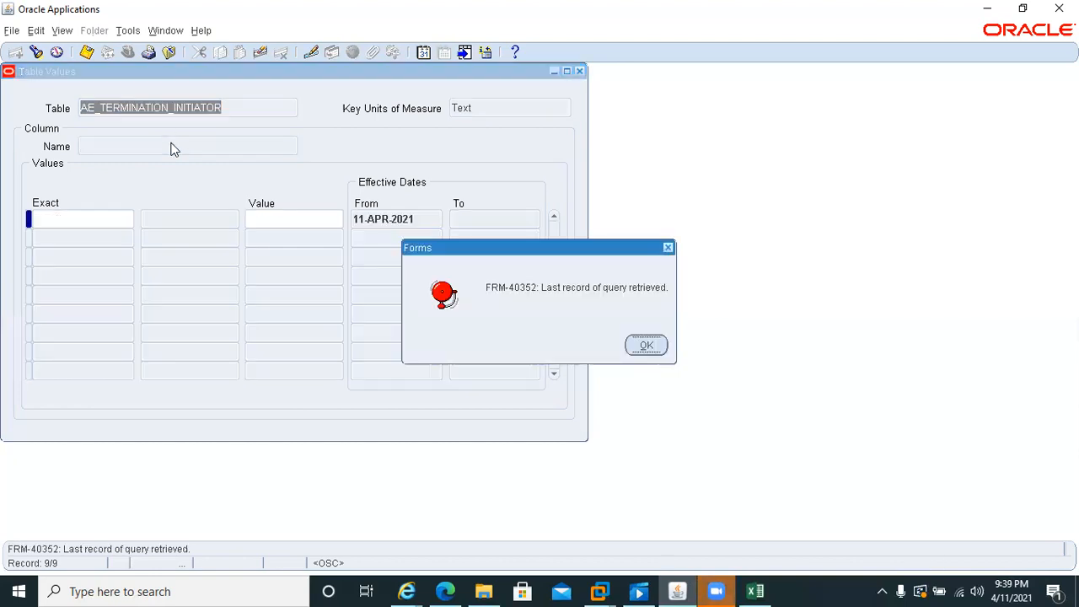
{"action": "left_click", "coordinate": [647, 345]}
{"action": "left_click", "coordinate": [579, 71]}
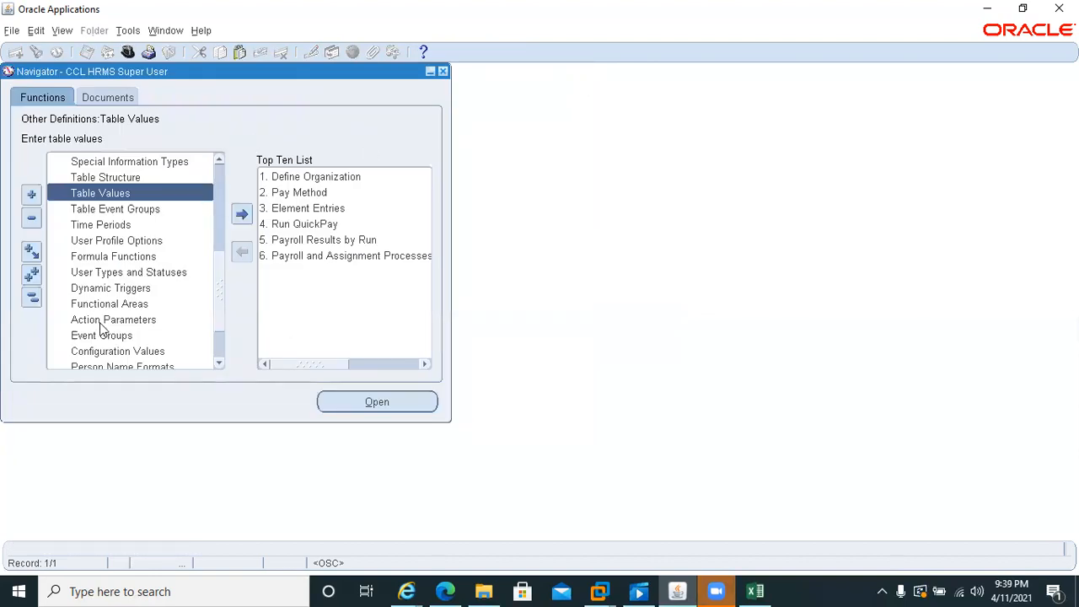
Step: Open the Element Description form from the basic Total Compensation functions
{"action": "left_click", "coordinate": [216, 176]}
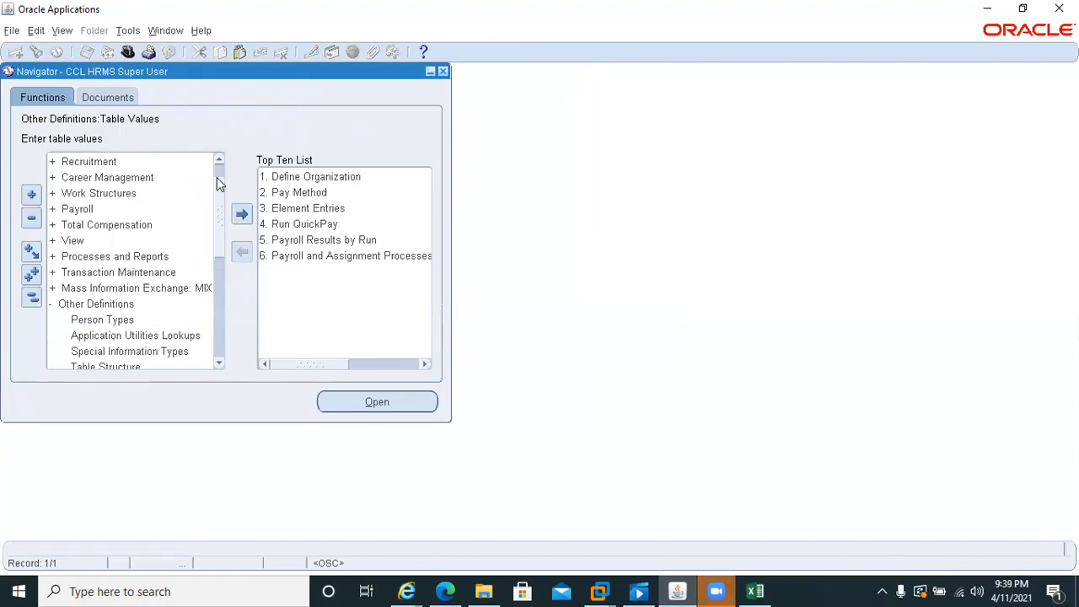
{"action": "left_click", "coordinate": [55, 225]}
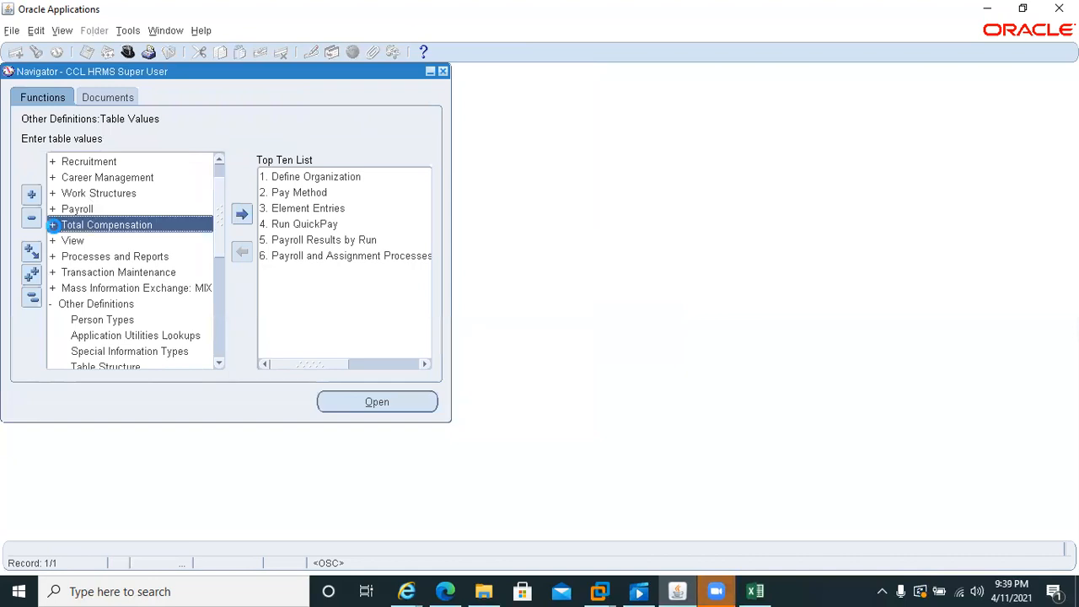
{"action": "left_click", "coordinate": [52, 225]}
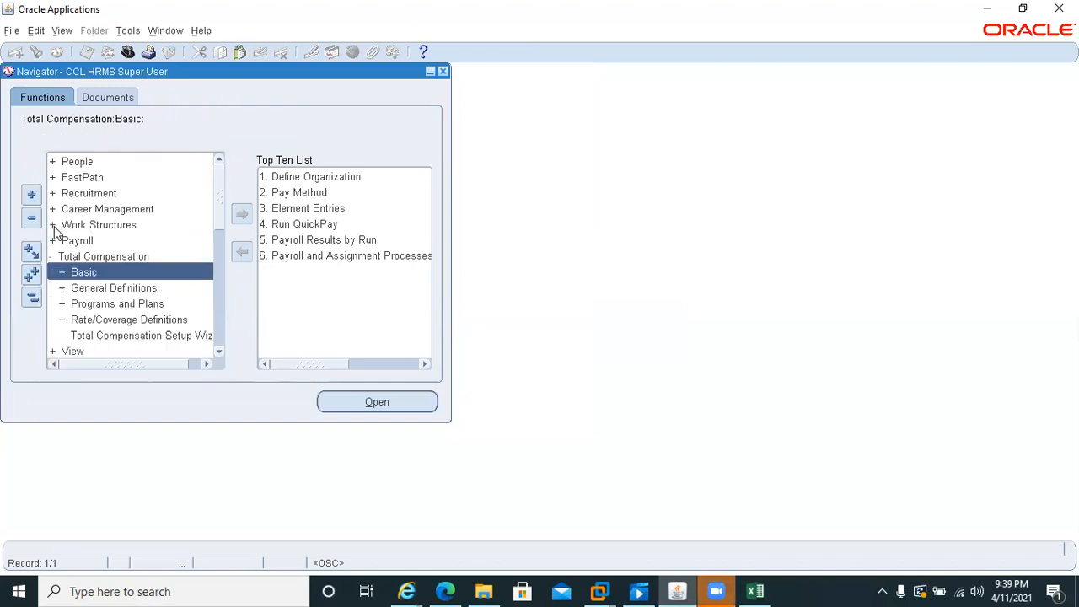
{"action": "left_click", "coordinate": [62, 274]}
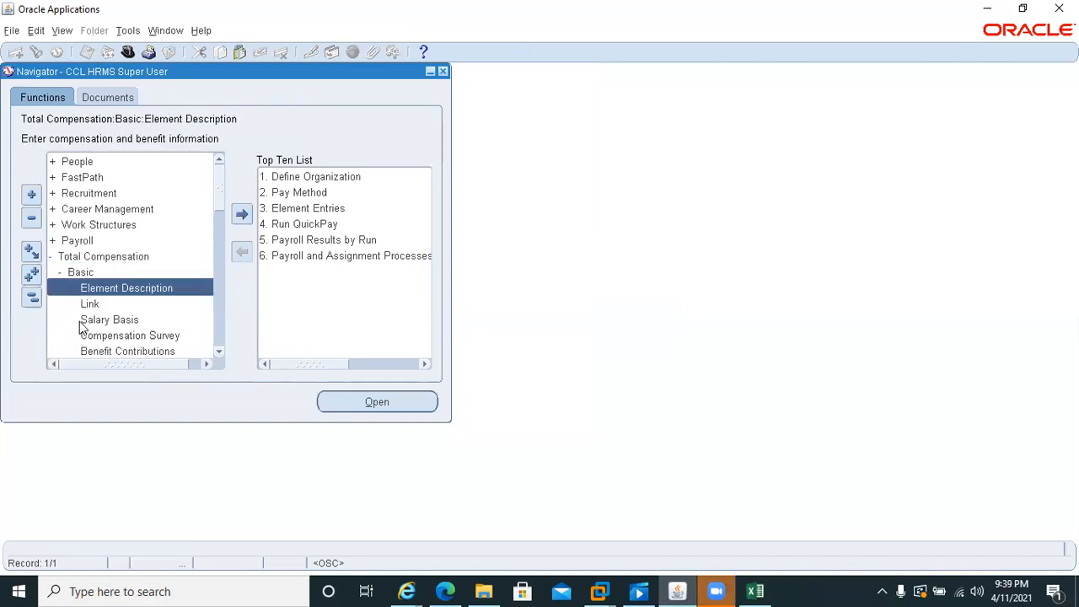
{"action": "left_click", "coordinate": [216, 339]}
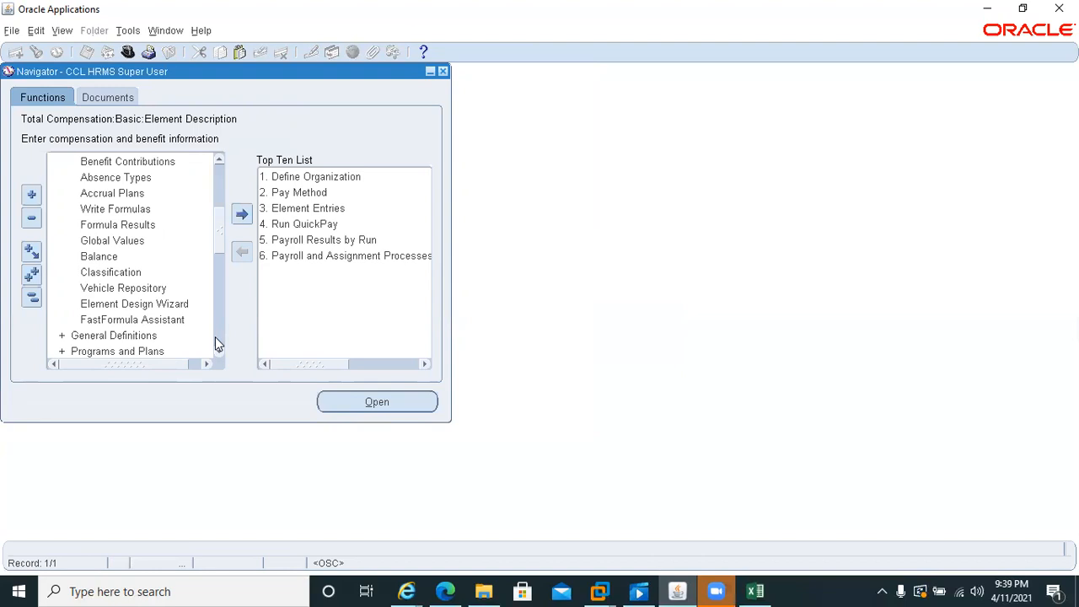
{"action": "left_click", "coordinate": [218, 168]}
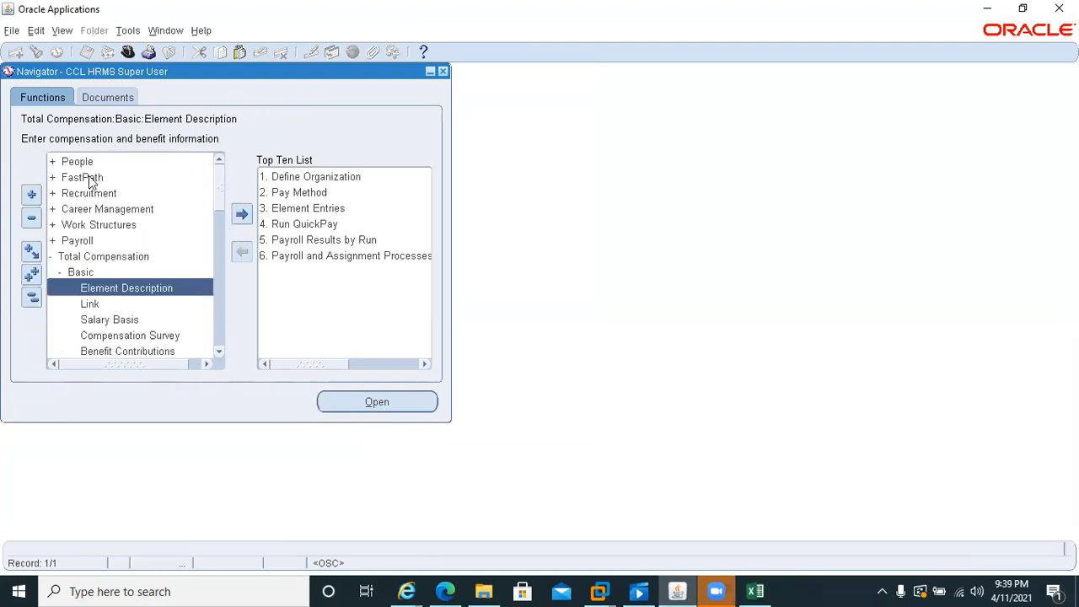
{"action": "double_click", "coordinate": [102, 288]}
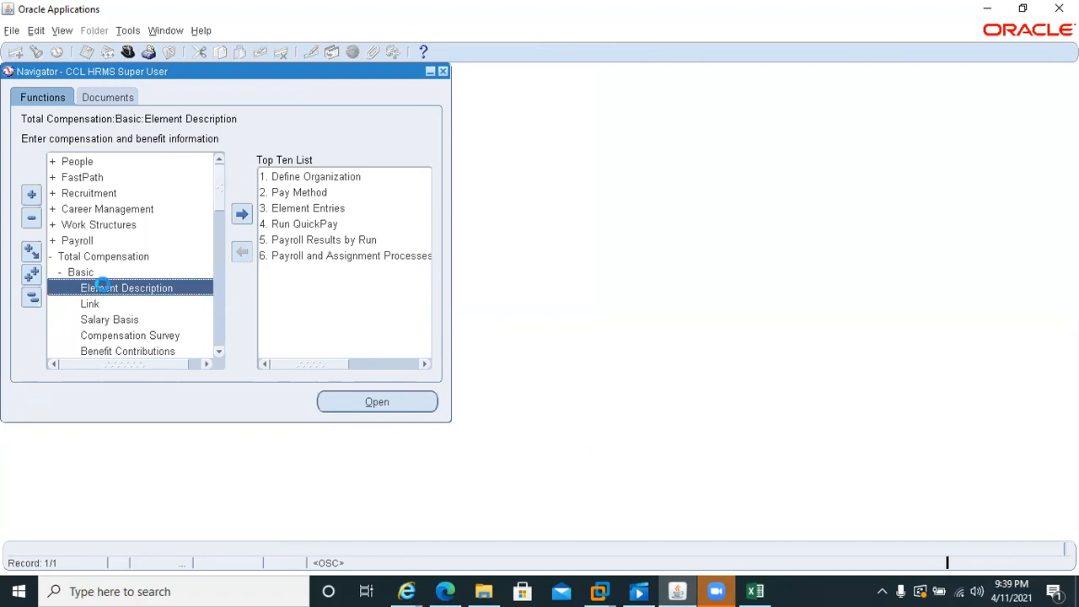
Step: Query the elements for names matching Social% and go to the Social Insurance element
{"action": "key", "text": "F11"}
{"action": "type", "text": "Social%"}
{"action": "key", "text": "ctrl+F11"}
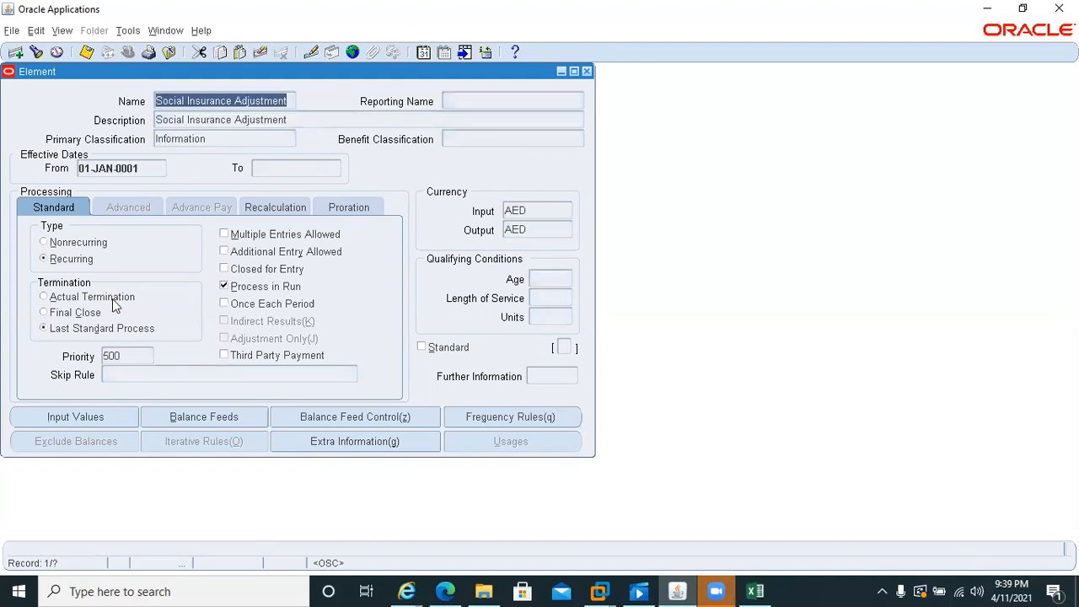
{"action": "key", "text": "Down"}
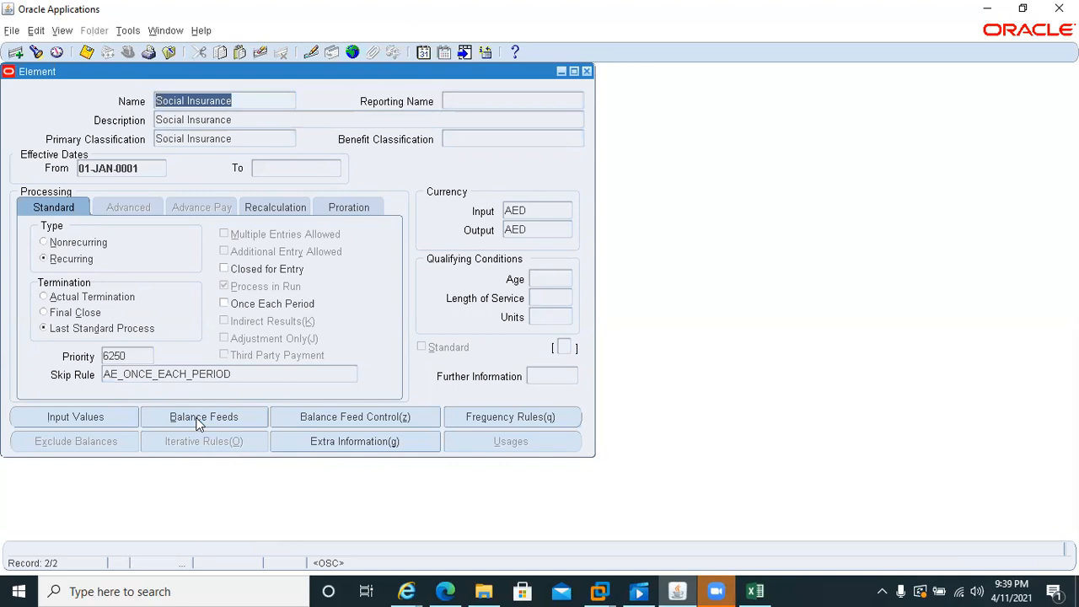
Step: Review the Social Insurance element's balance feeds and input values, and close the Element form
{"action": "left_click", "coordinate": [199, 423]}
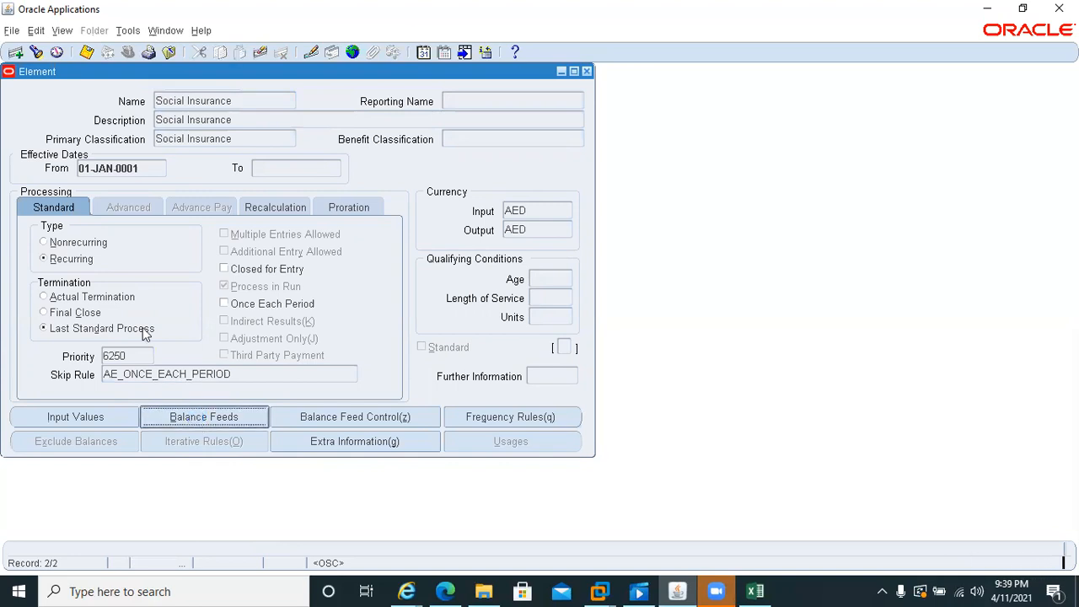
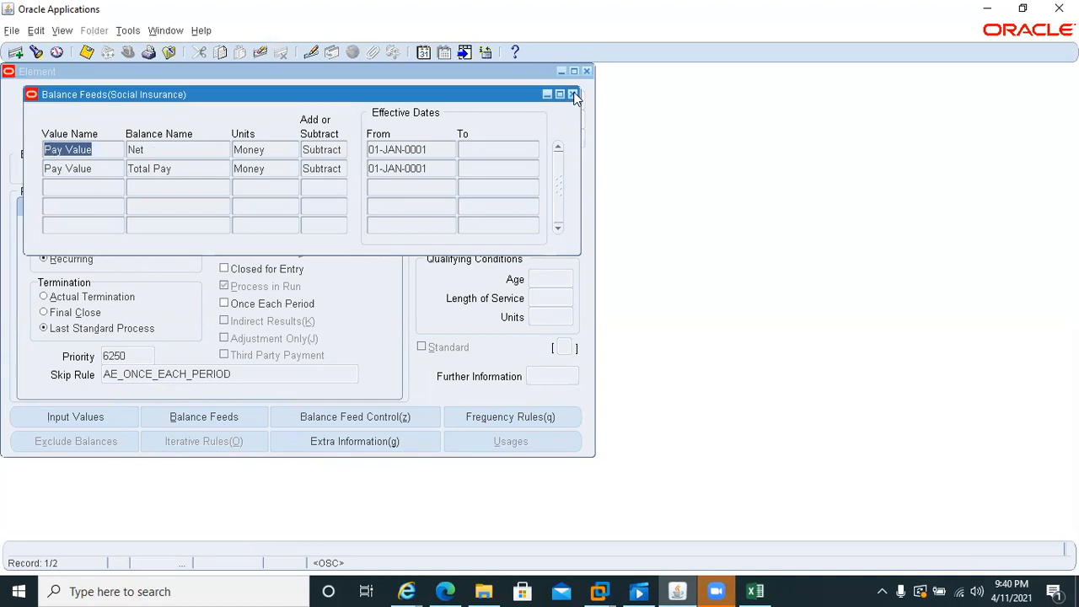
{"action": "left_click", "coordinate": [573, 94]}
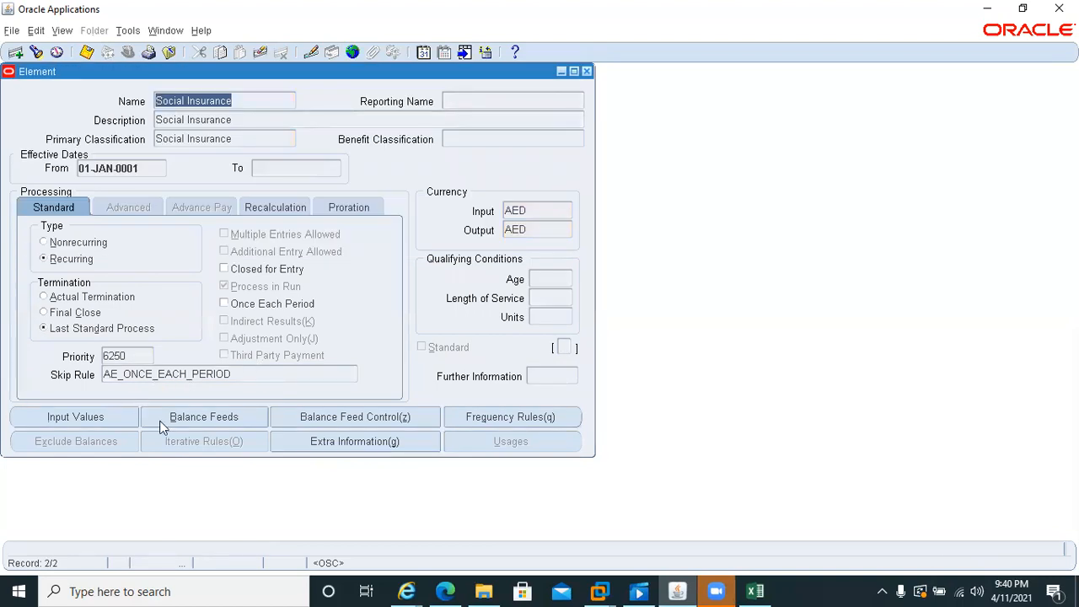
{"action": "left_click", "coordinate": [81, 413]}
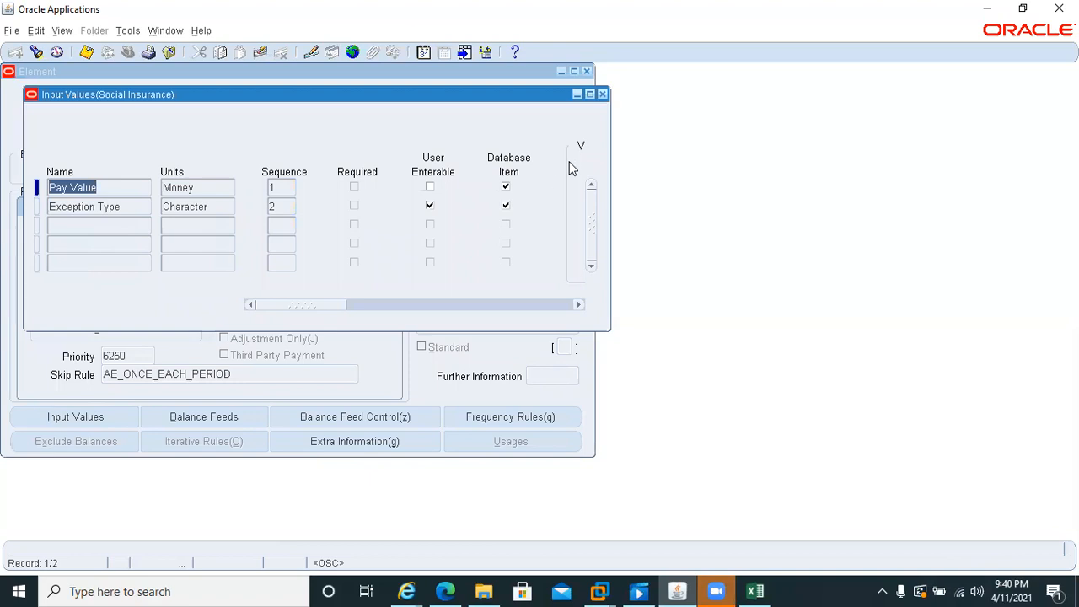
{"action": "left_click", "coordinate": [602, 95]}
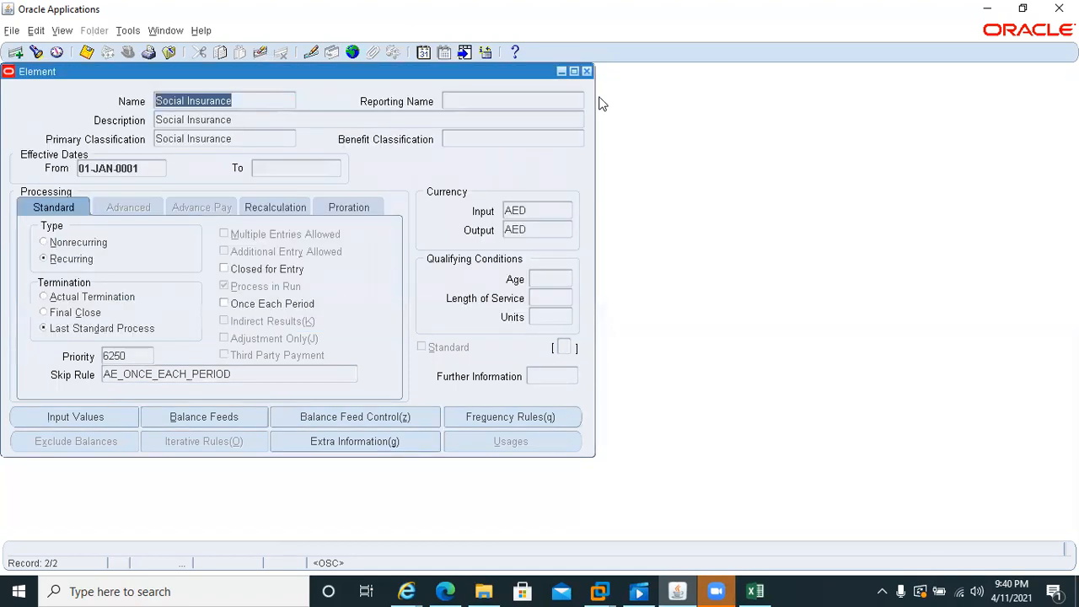
{"action": "left_click", "coordinate": [588, 74]}
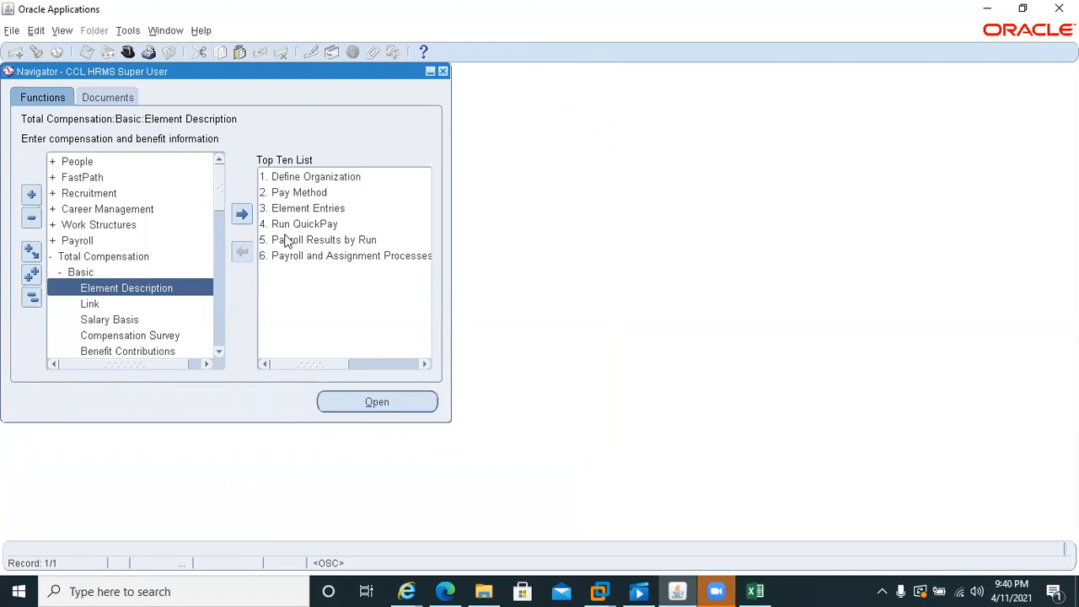
Step: Open the Formula Results form and choose Social Insurance as the element whose result rules are looked up
{"action": "scroll", "coordinate": [213, 341], "scroll_direction": "down", "scroll_amount": 4}
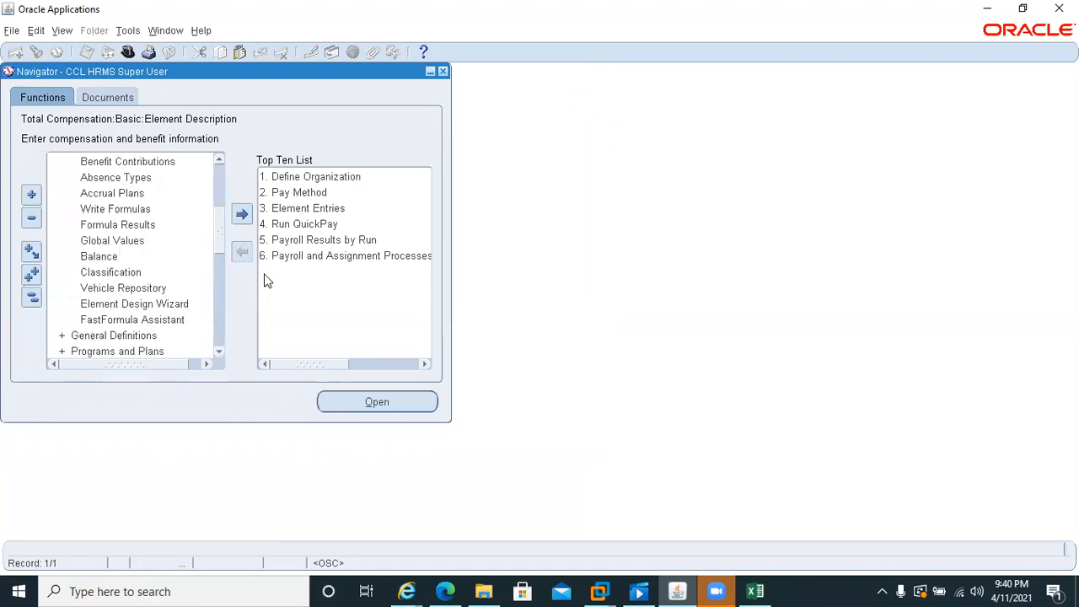
{"action": "double_click", "coordinate": [100, 224]}
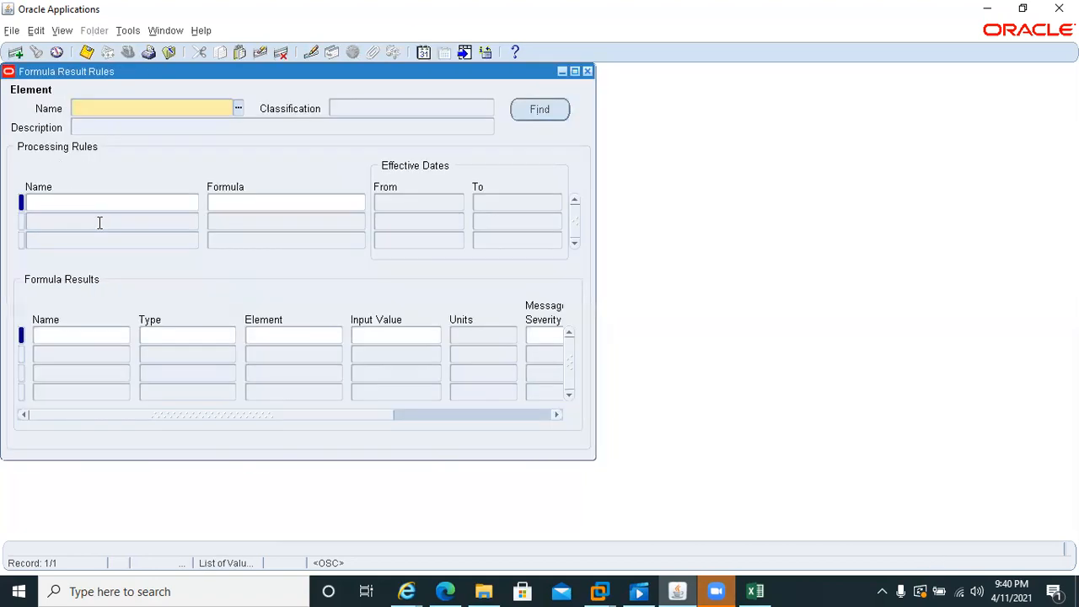
{"action": "type", "text": "insurnce"}
{"action": "key", "text": "Tab"}
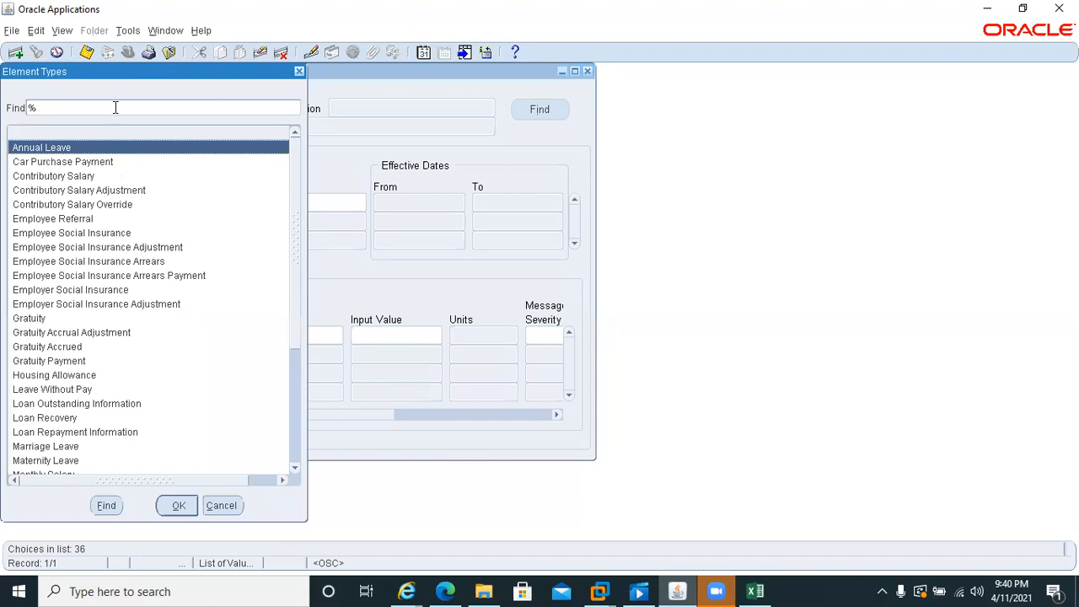
{"action": "left_click", "coordinate": [61, 419]}
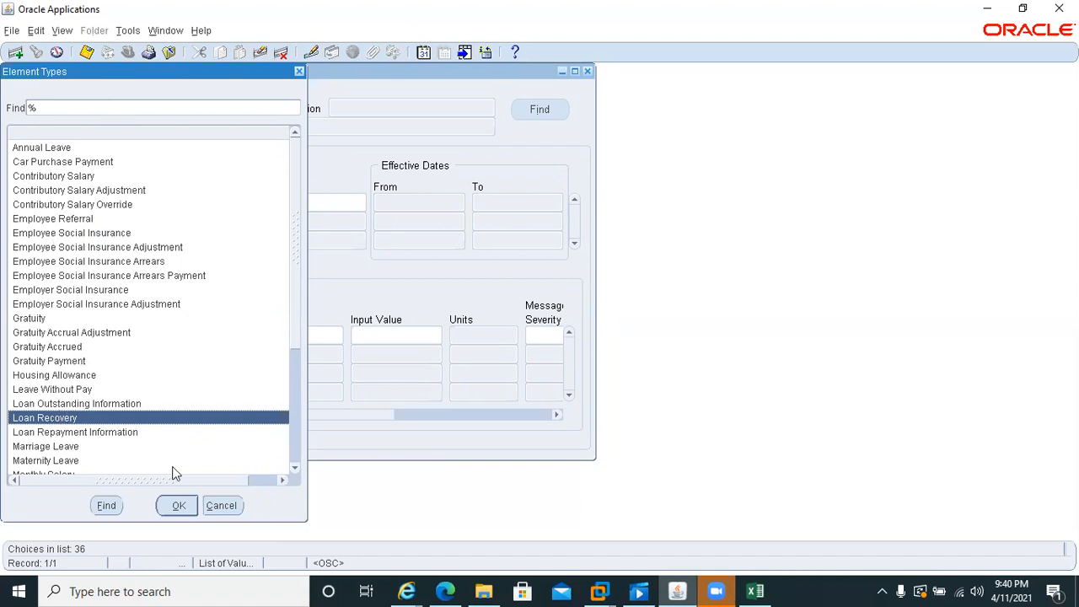
{"action": "left_click", "coordinate": [292, 440]}
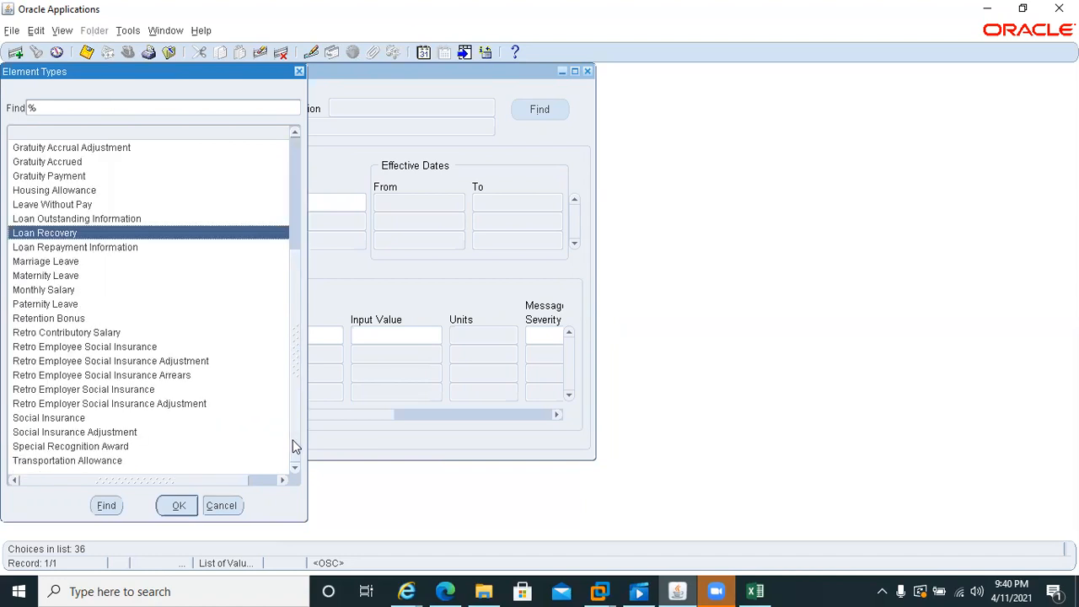
{"action": "double_click", "coordinate": [34, 418]}
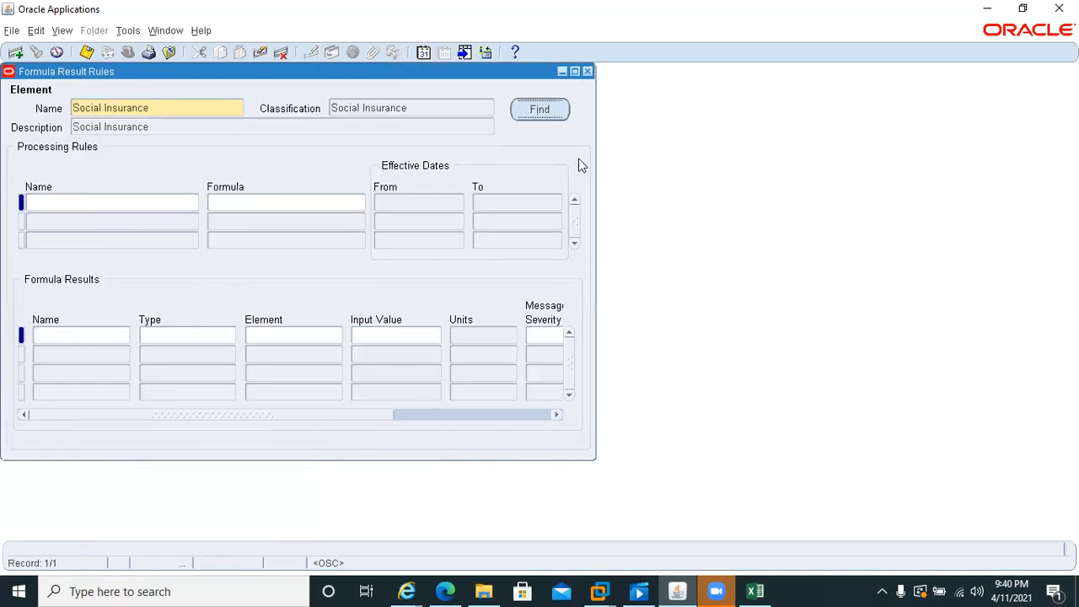
Step: Look up the Social Insurance processing rule, review its formula and formula results down to the message results, and close the form
{"action": "left_click", "coordinate": [541, 110]}
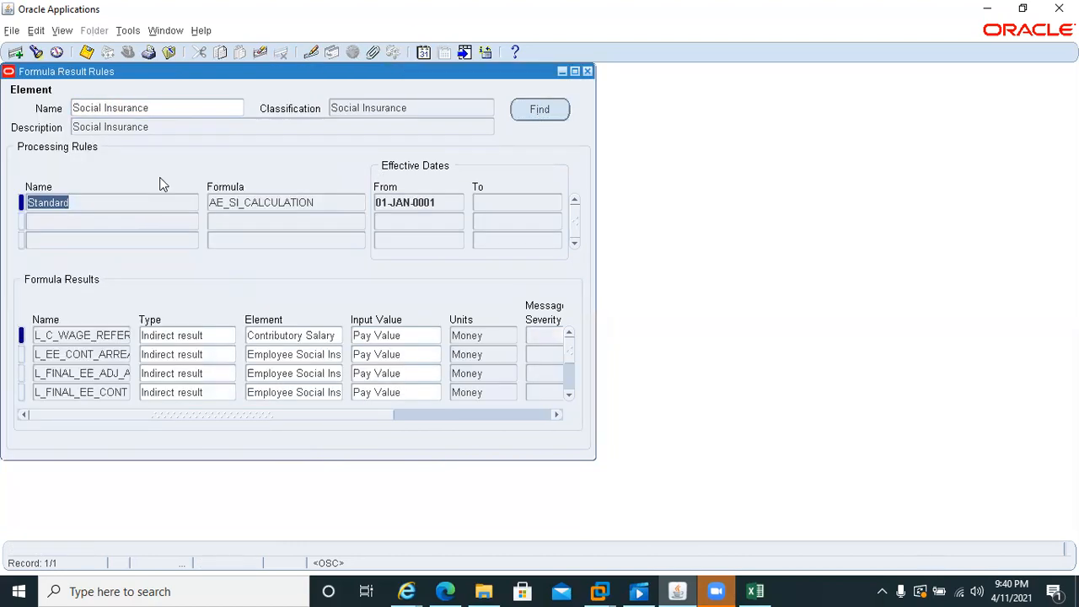
{"action": "left_click", "coordinate": [321, 200]}
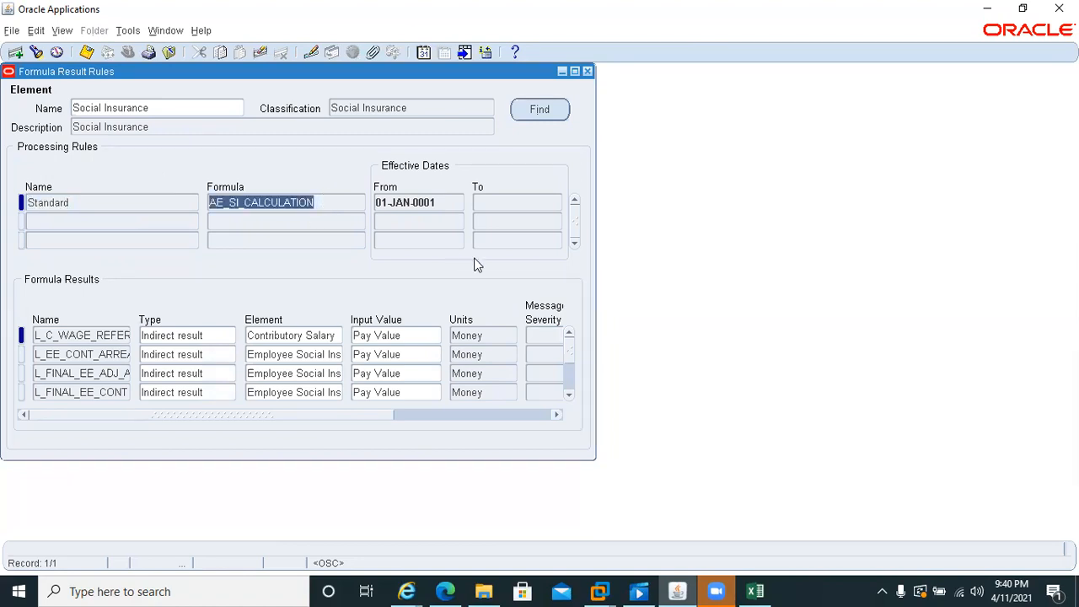
{"action": "left_click", "coordinate": [569, 395]}
{"action": "left_click", "coordinate": [569, 394]}
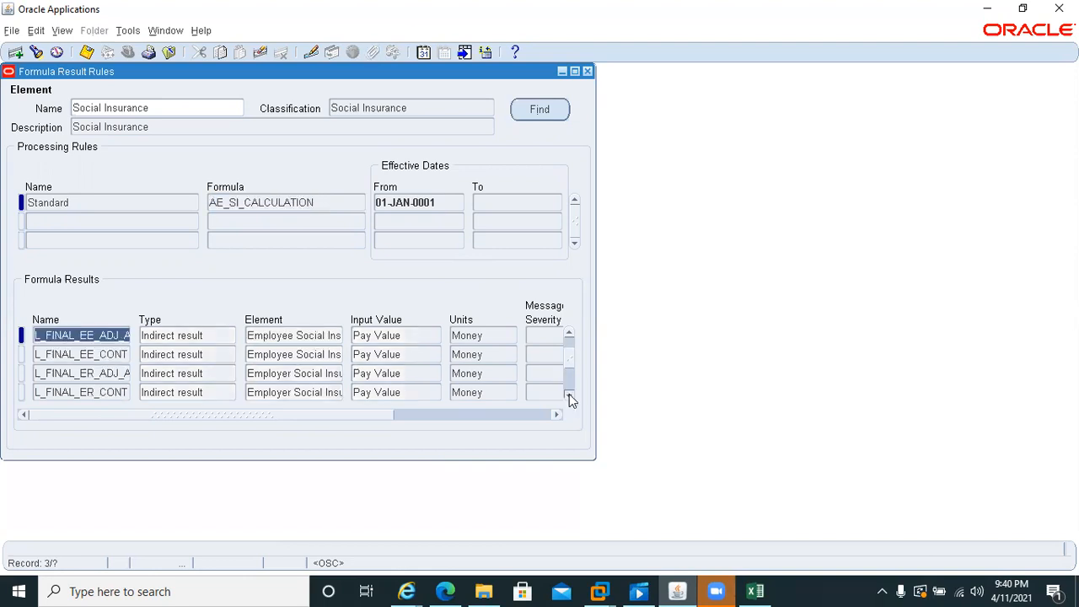
{"action": "left_click", "coordinate": [569, 393]}
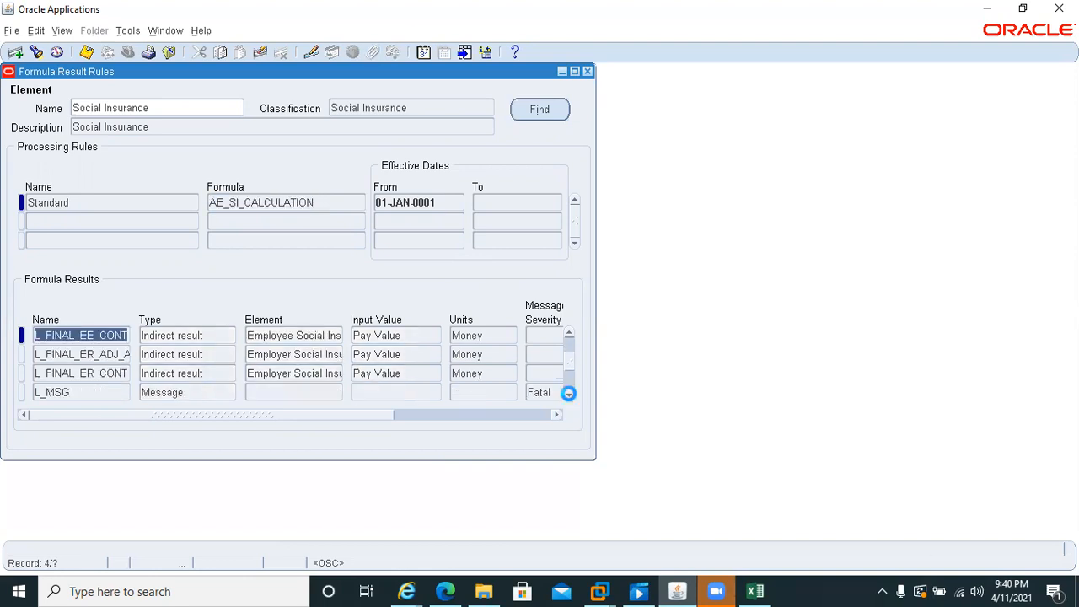
{"action": "left_click", "coordinate": [569, 394]}
{"action": "left_click", "coordinate": [569, 394]}
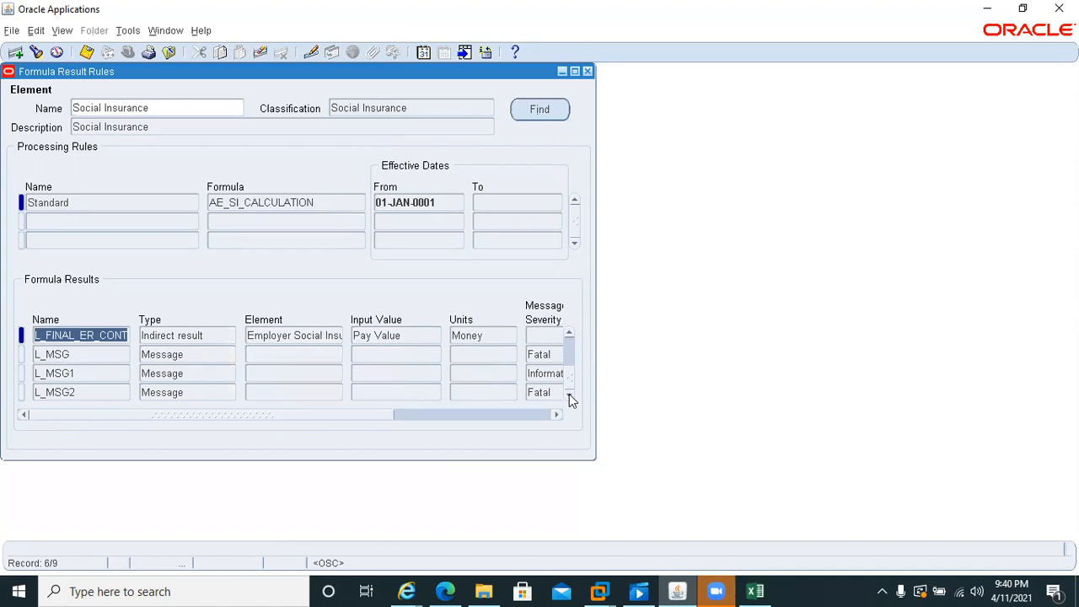
{"action": "left_click", "coordinate": [588, 73]}
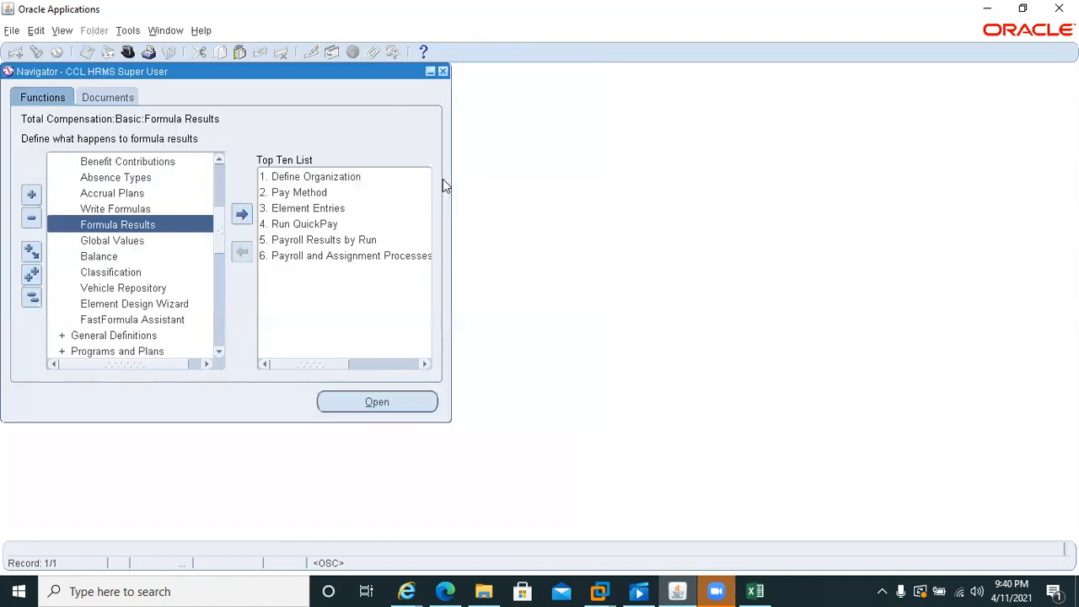
Step: Open Run QuickPay and find the employee's QuickPay run by entering the employee number
{"action": "double_click", "coordinate": [287, 224]}
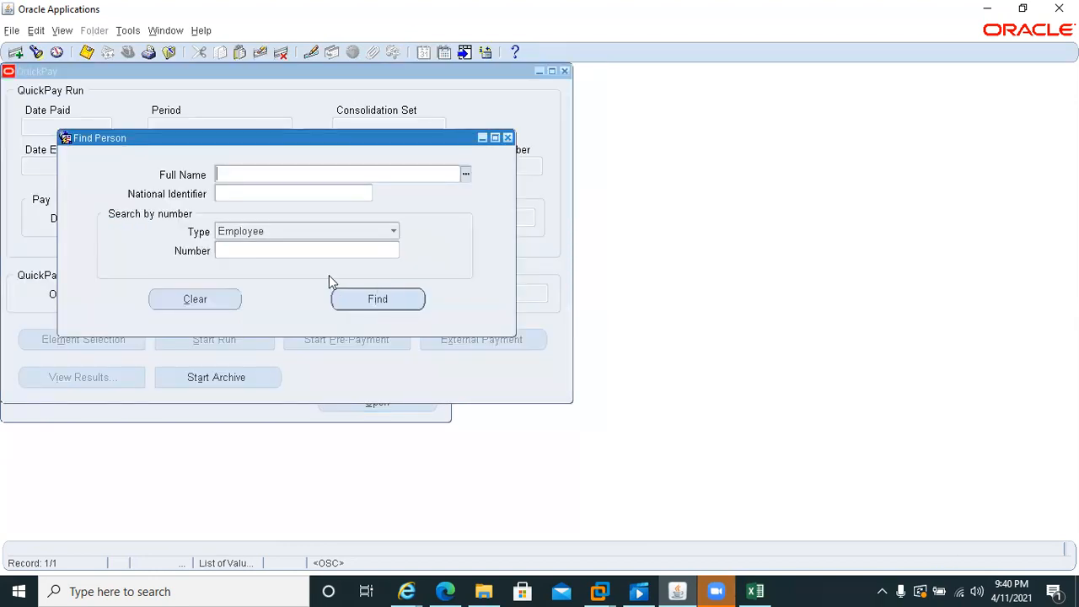
{"action": "left_click", "coordinate": [261, 251]}
{"action": "type", "text": "50"}
{"action": "key", "text": "Return"}
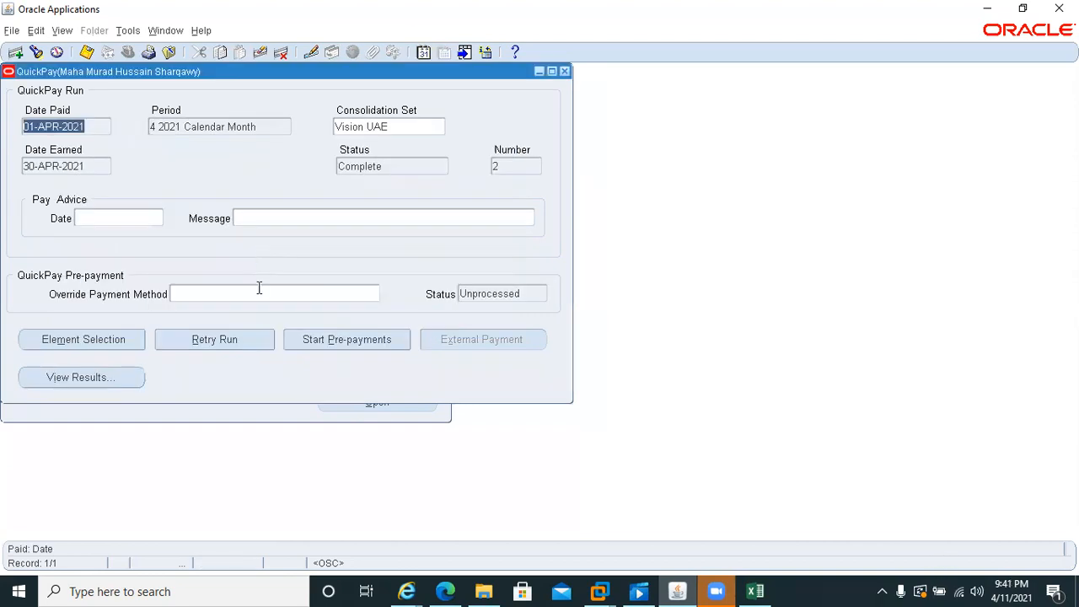
Step: View the QuickPay Run Messages for this employee's run, and close the messages and the QuickPay form
{"action": "left_click", "coordinate": [107, 379]}
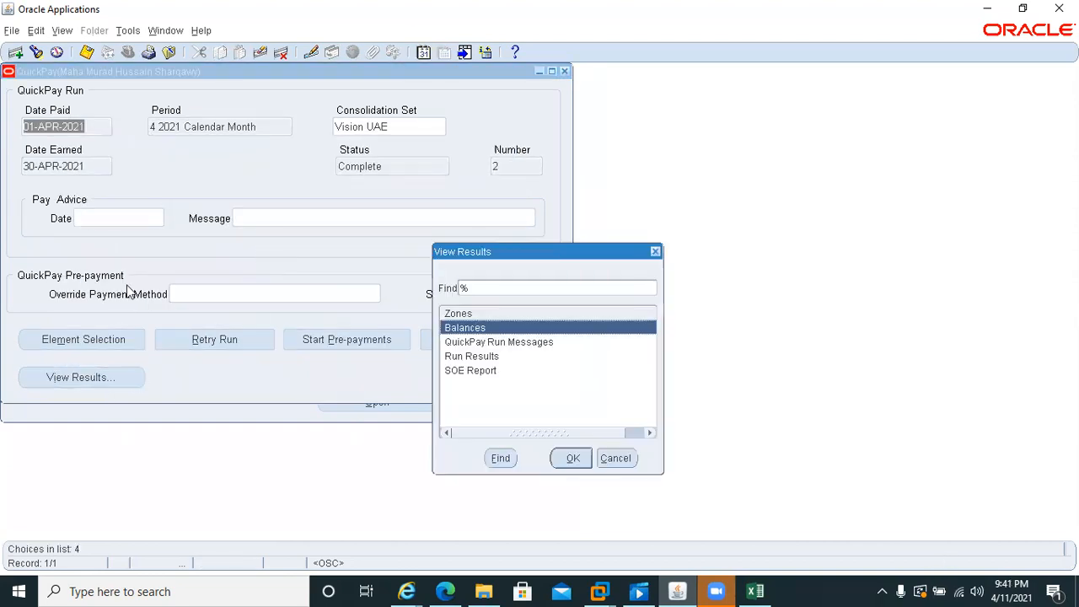
{"action": "left_click", "coordinate": [443, 340]}
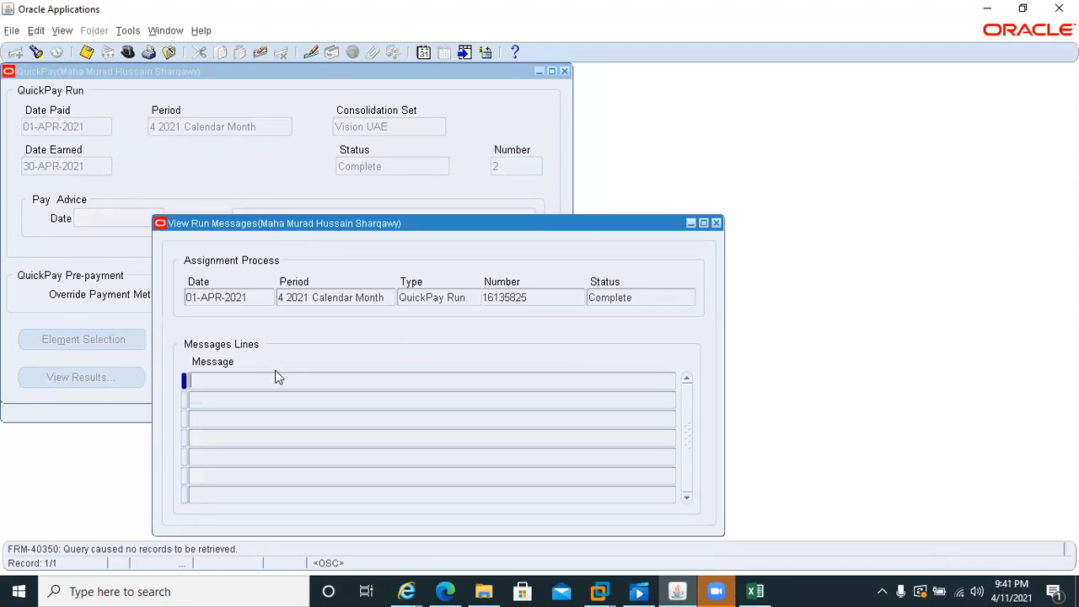
{"action": "left_click", "coordinate": [716, 223]}
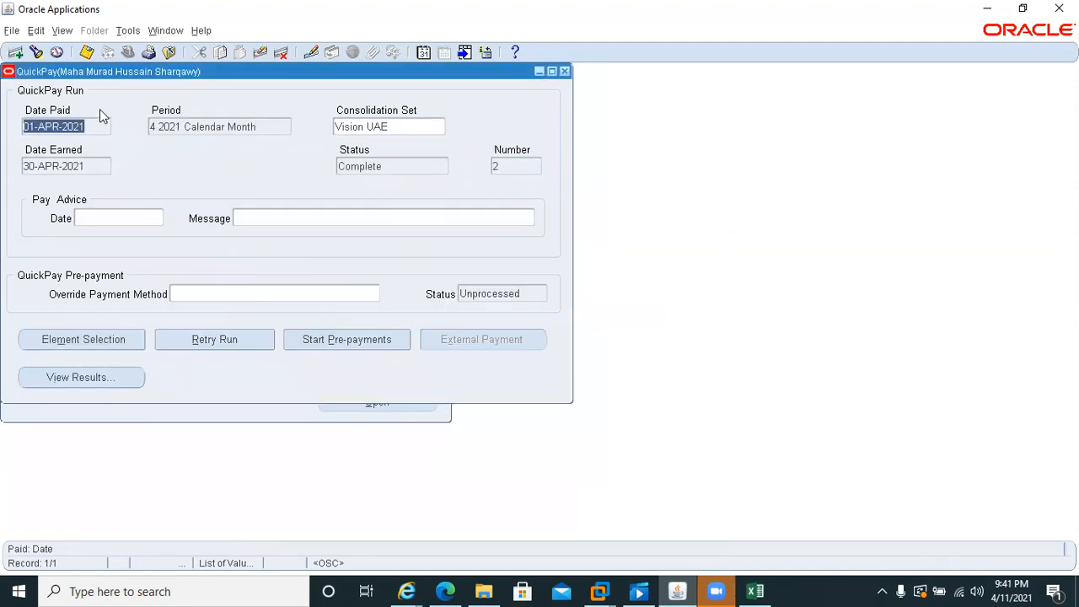
{"action": "left_click", "coordinate": [565, 70]}
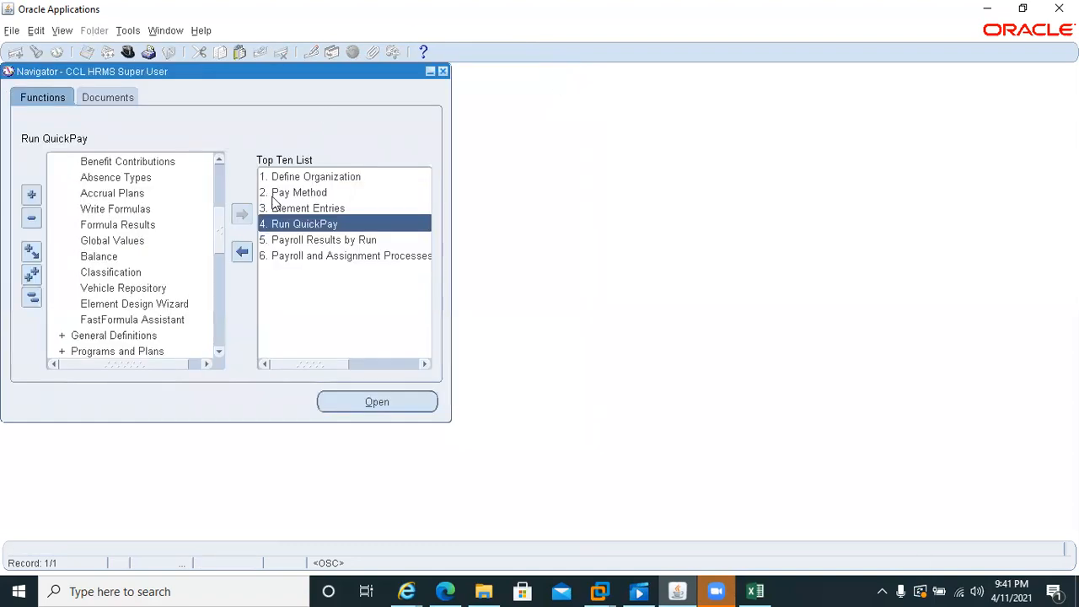
Step: Open Payroll Results by Run and find the payroll processes for Monthly Payroll with action type Run
{"action": "double_click", "coordinate": [283, 240]}
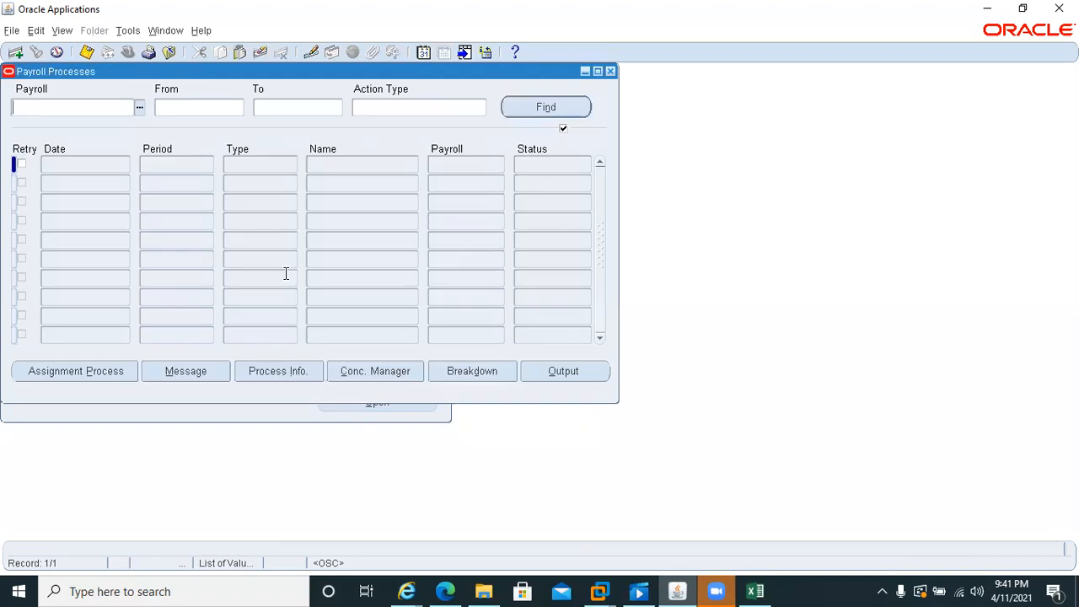
{"action": "key", "text": "ctrl+l"}
{"action": "double_click", "coordinate": [84, 246]}
{"action": "left_click", "coordinate": [418, 105]}
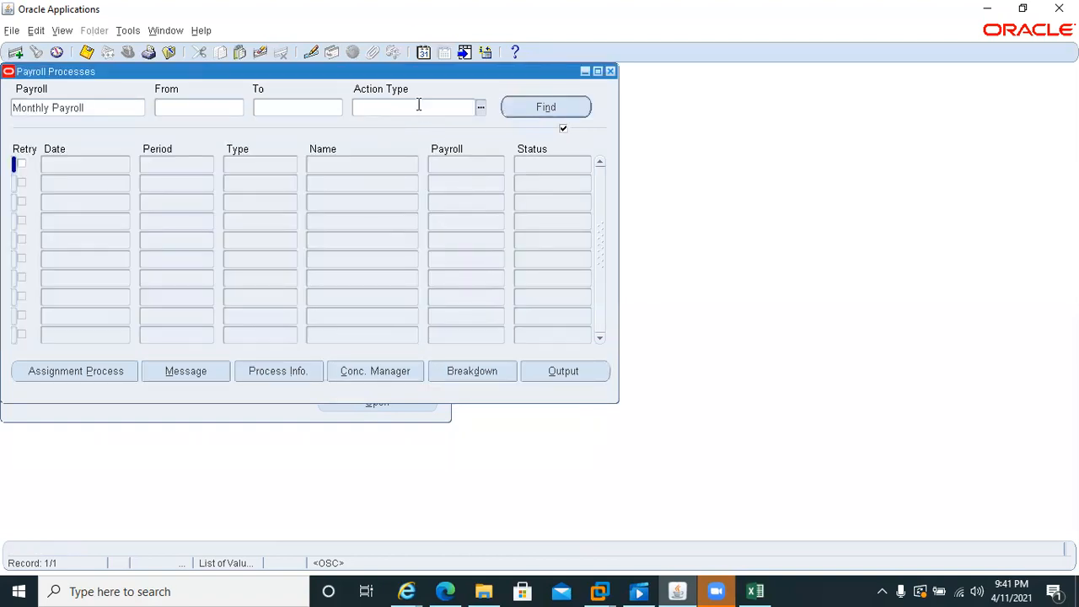
{"action": "type", "text": "run"}
{"action": "key", "text": "Tab"}
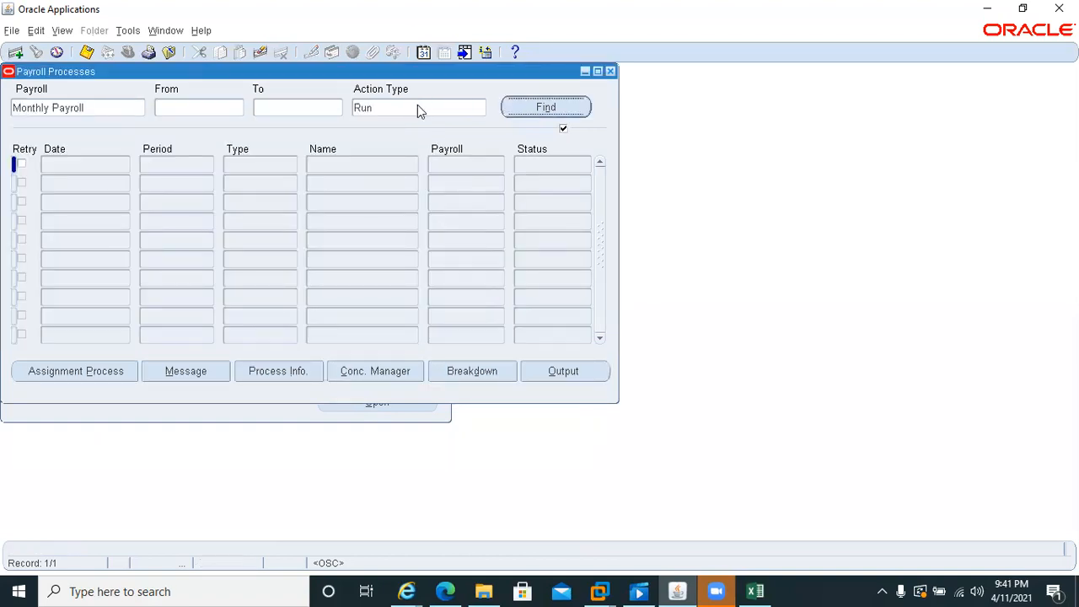
{"action": "left_click", "coordinate": [526, 107]}
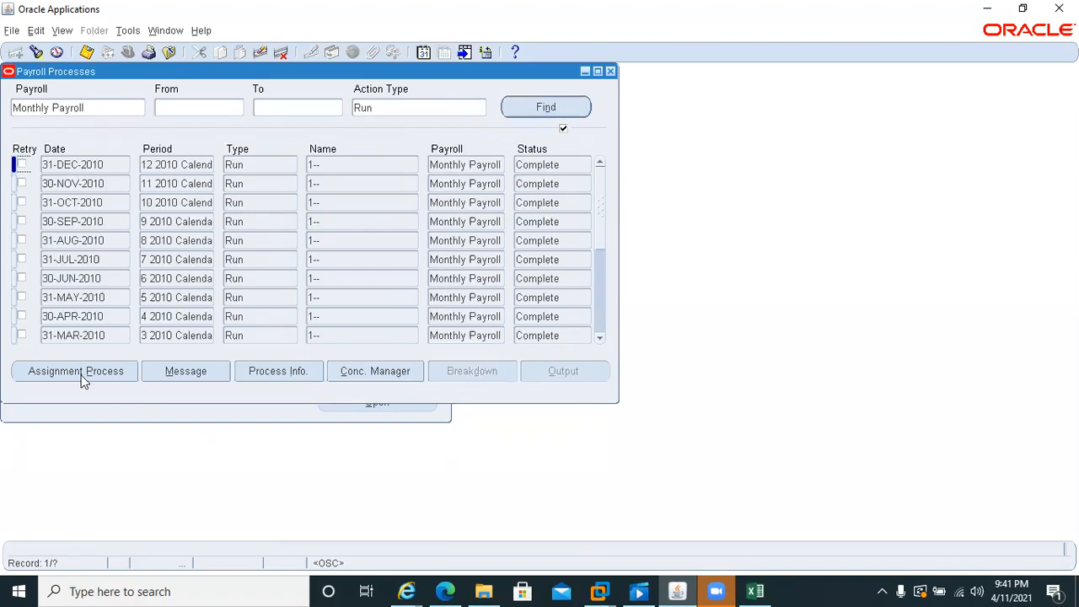
Step: Check the run messages of the 31-DEC-2010 payroll run and open its assignment processes
{"action": "left_click", "coordinate": [195, 365]}
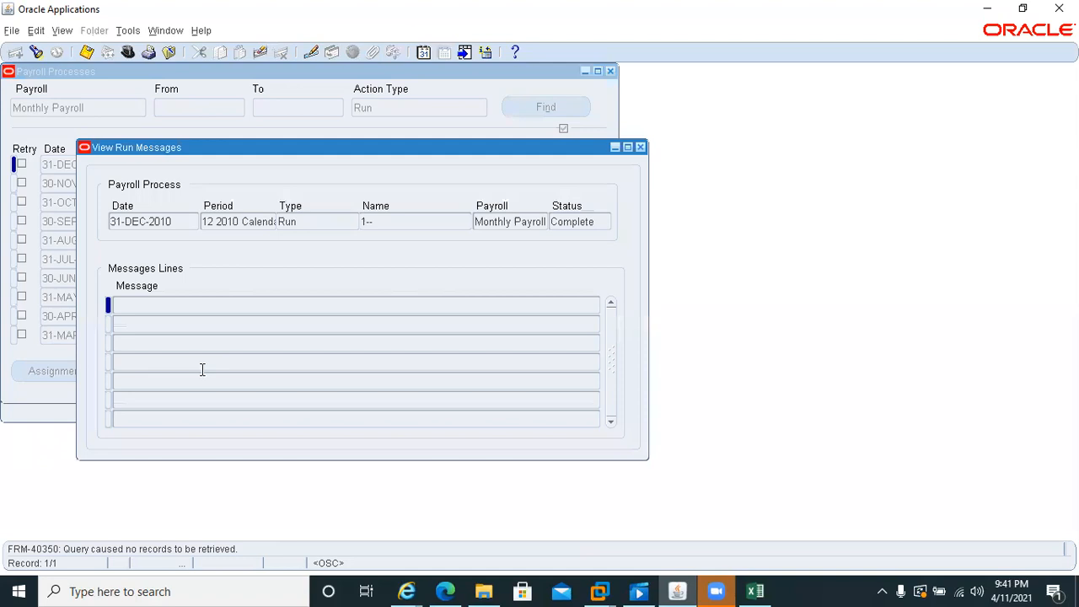
{"action": "left_click", "coordinate": [641, 148]}
{"action": "left_click", "coordinate": [48, 376]}
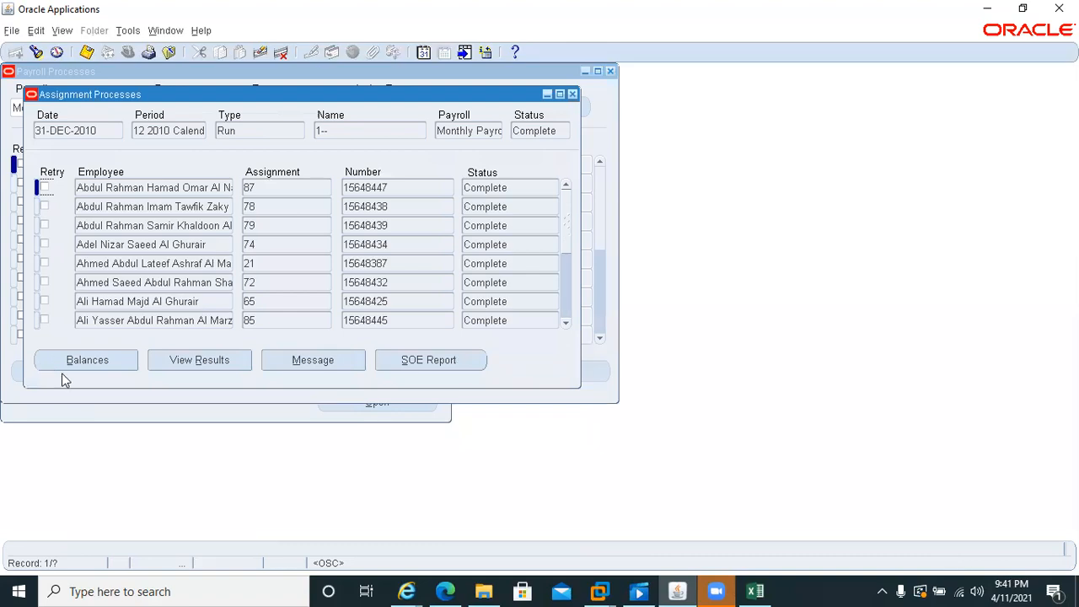
Step: Review the run results and the run messages of the first employee in the assignment processes
{"action": "left_click", "coordinate": [177, 362]}
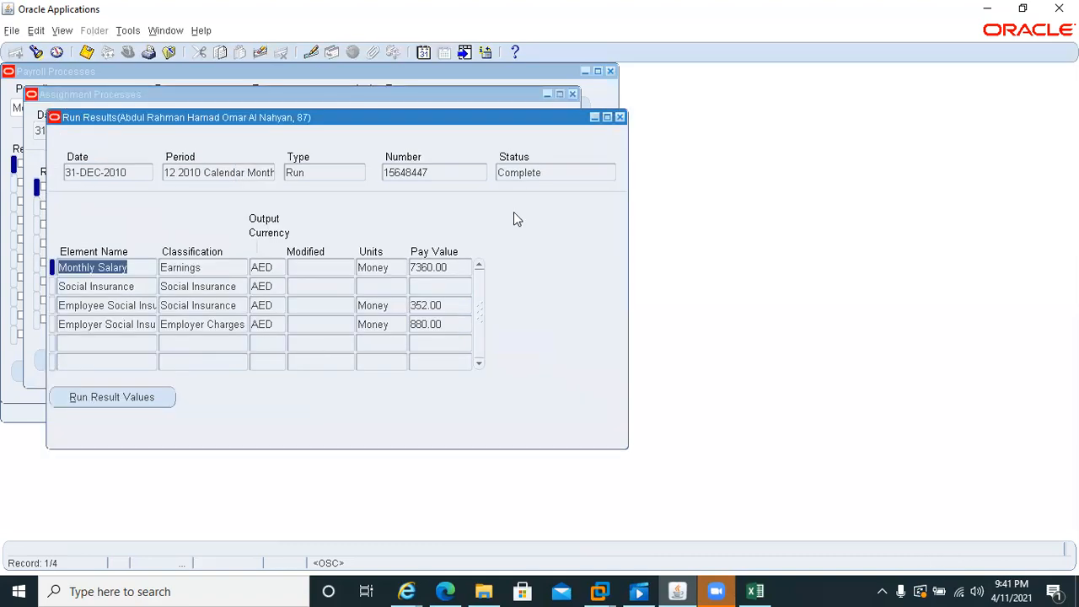
{"action": "left_click", "coordinate": [620, 116]}
{"action": "left_click", "coordinate": [312, 360]}
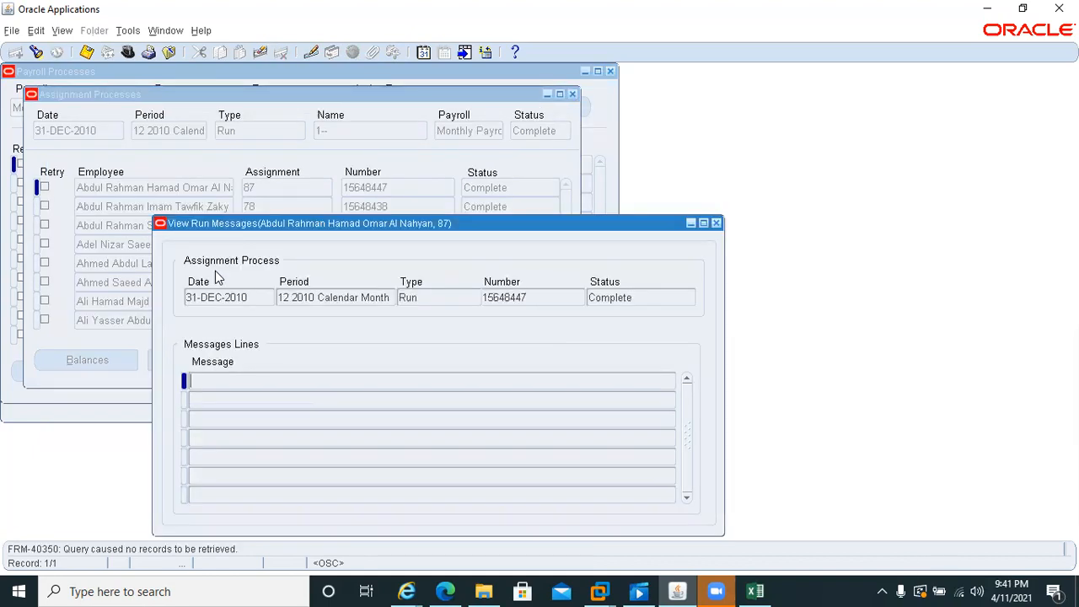
{"action": "left_click", "coordinate": [717, 223]}
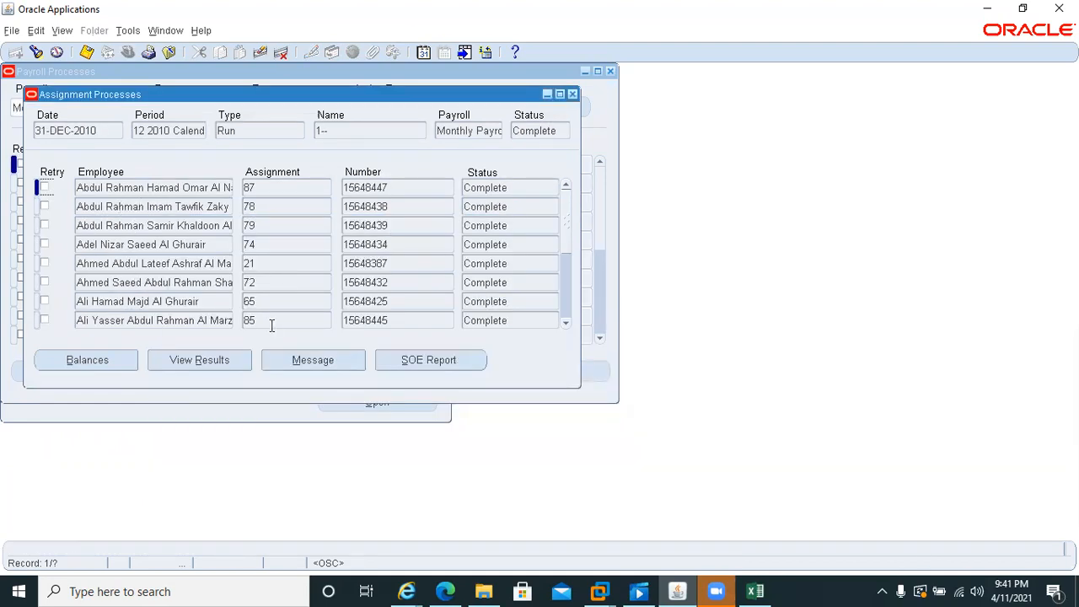
Step: Reopen the first employee's run results, examine both social insurance pay values, and check the run result values of Employer Social Insurance
{"action": "left_click", "coordinate": [200, 359]}
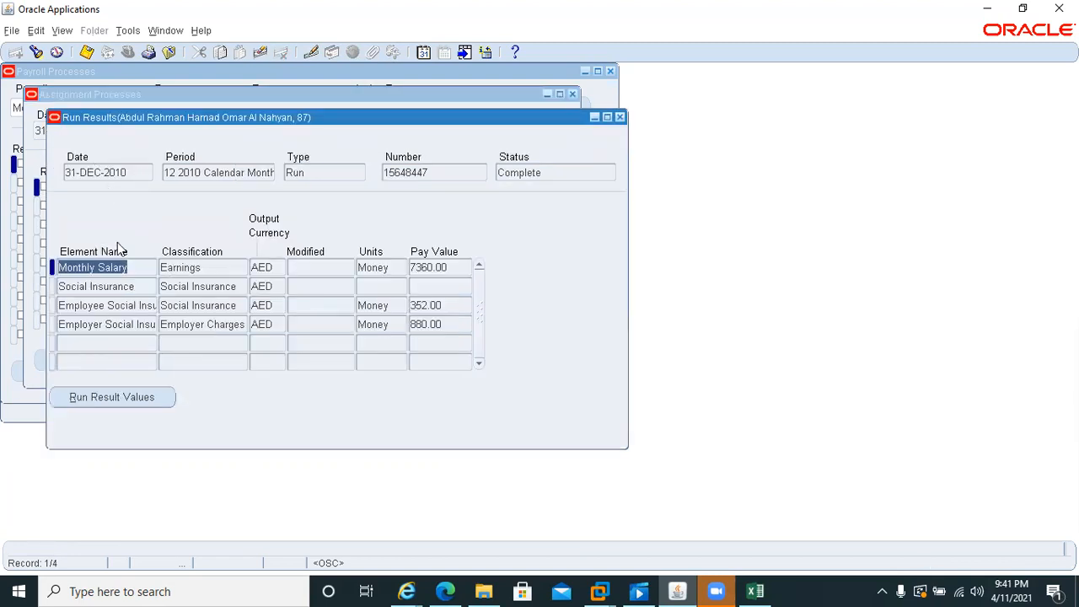
{"action": "left_click", "coordinate": [434, 305]}
{"action": "left_click", "coordinate": [446, 326]}
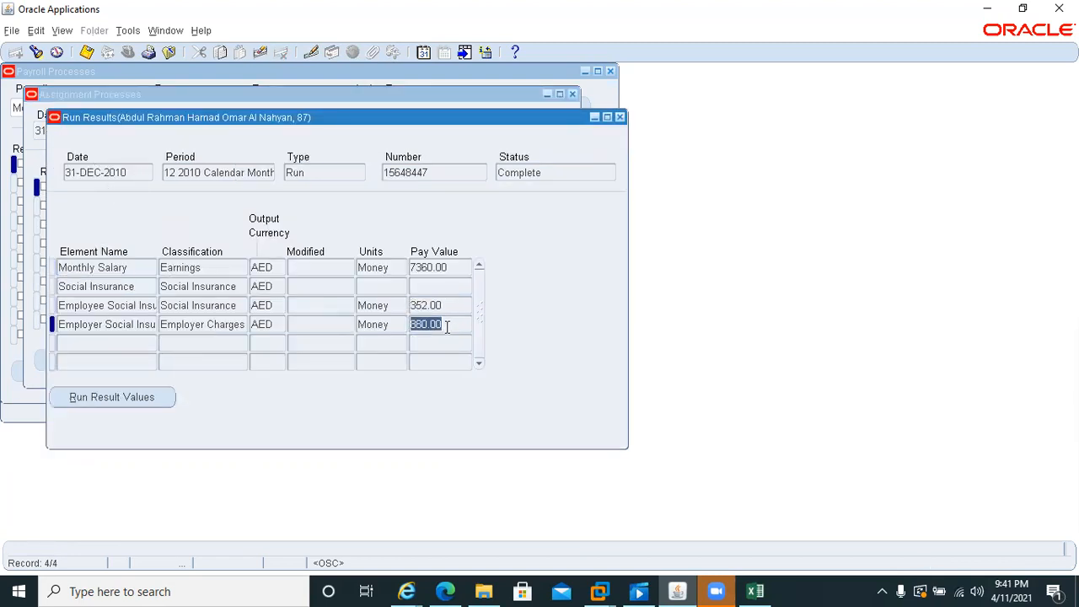
{"action": "left_click", "coordinate": [151, 403]}
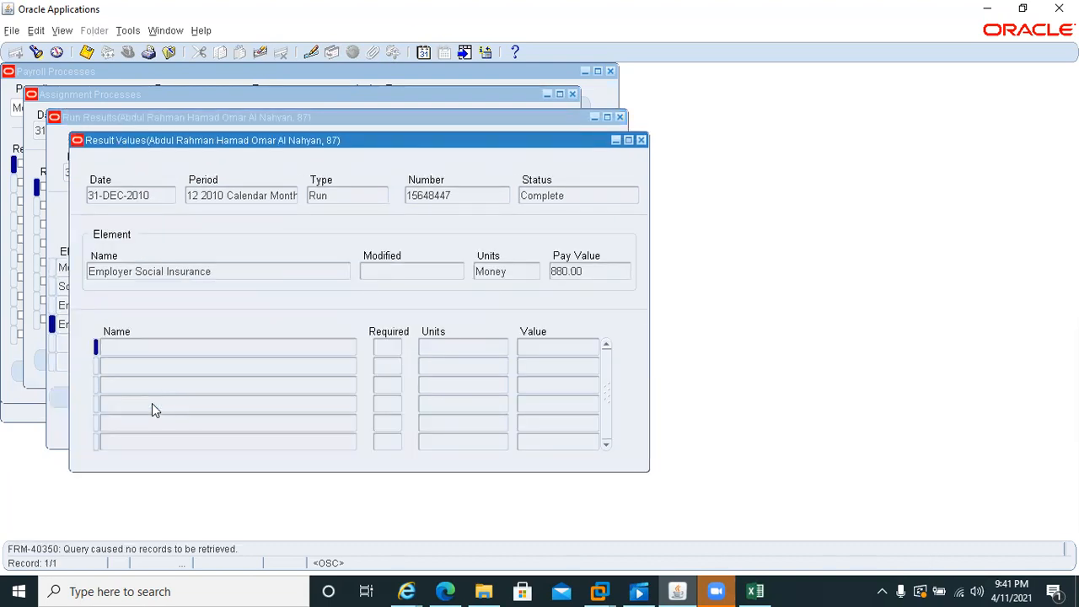
{"action": "left_click", "coordinate": [641, 140]}
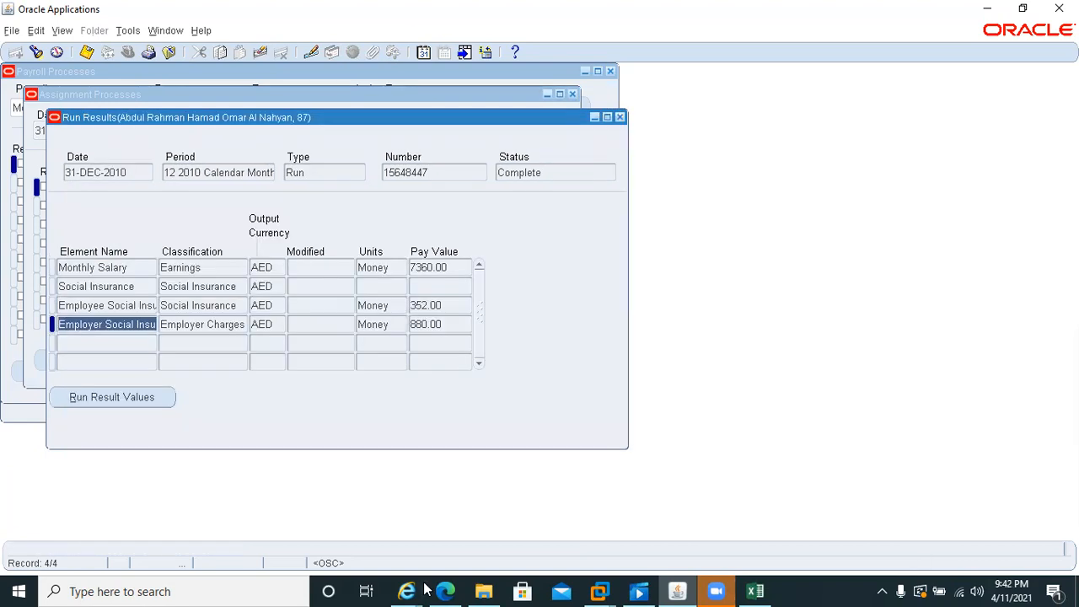
Step: Switch to Internet Explorer and open the Google home page in a new browser tab
{"action": "mouse_move", "coordinate": [411, 590]}
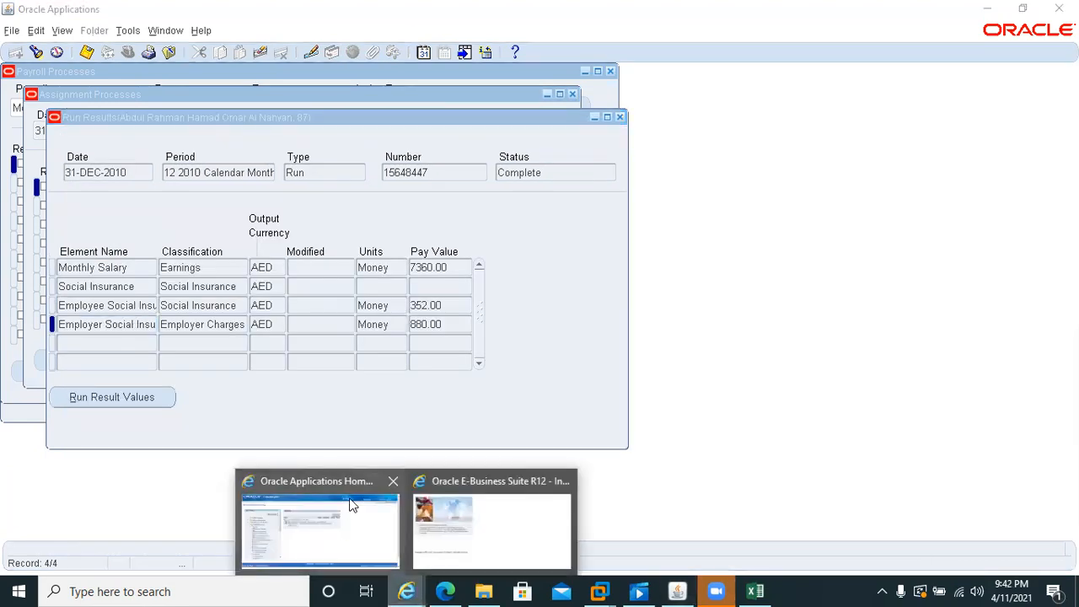
{"action": "left_click", "coordinate": [492, 529]}
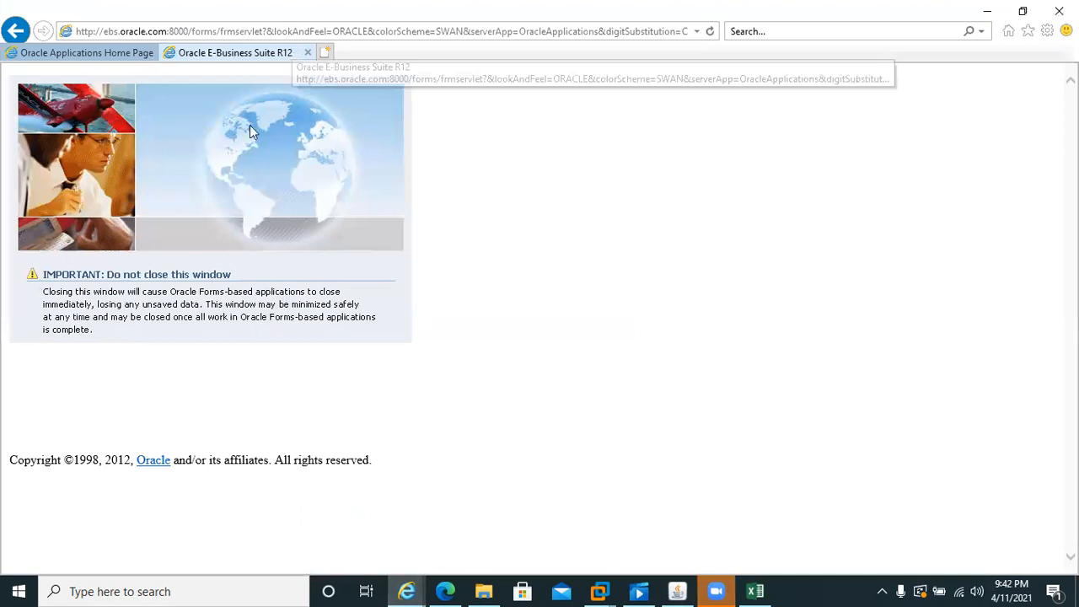
{"action": "left_click", "coordinate": [325, 55]}
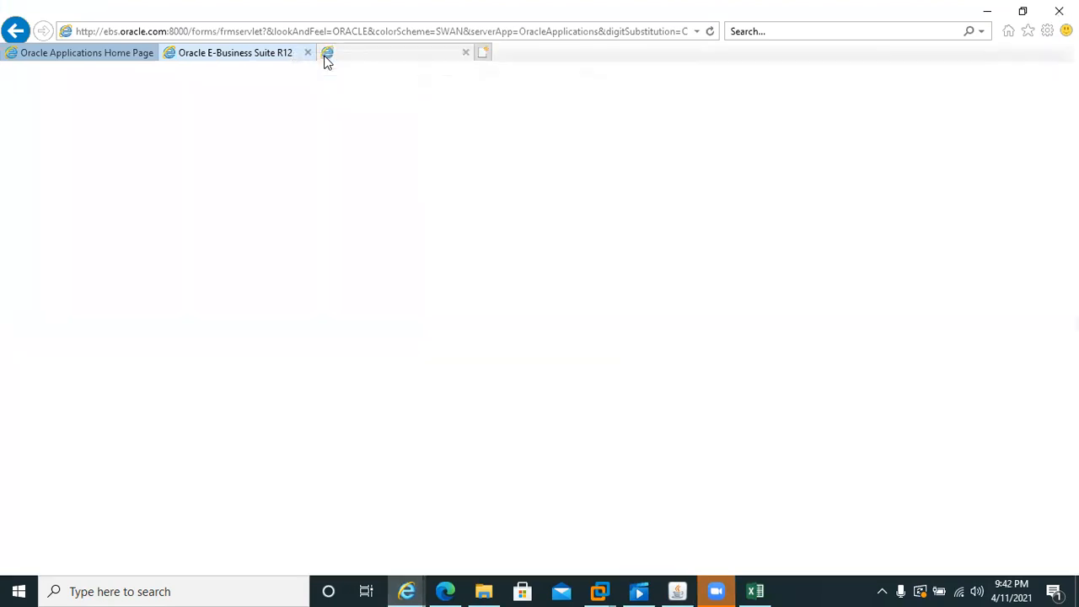
{"action": "type", "text": "goo"}
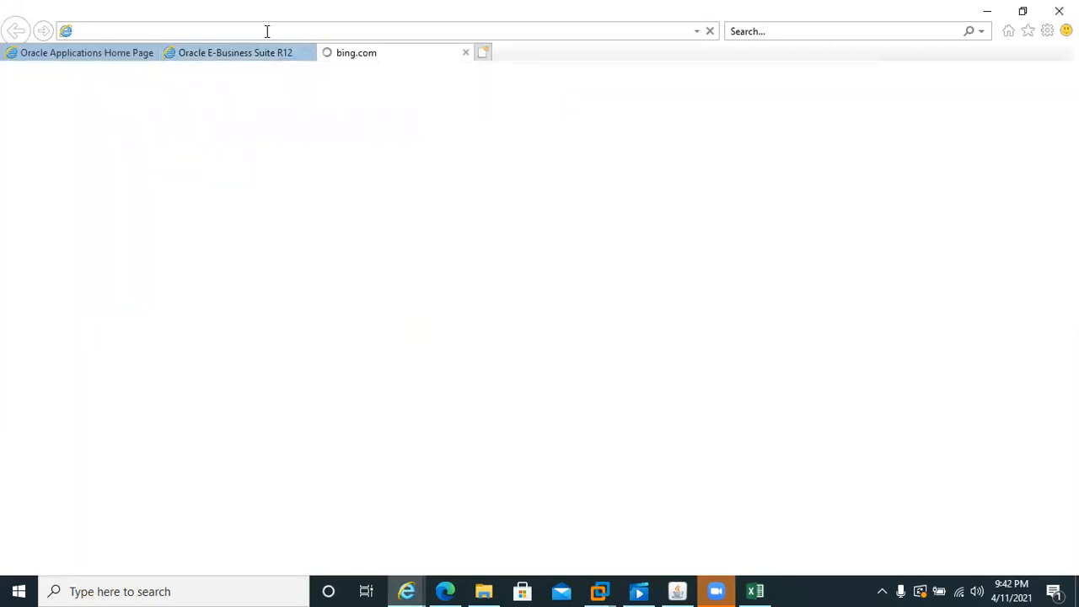
{"action": "type", "text": "goog"}
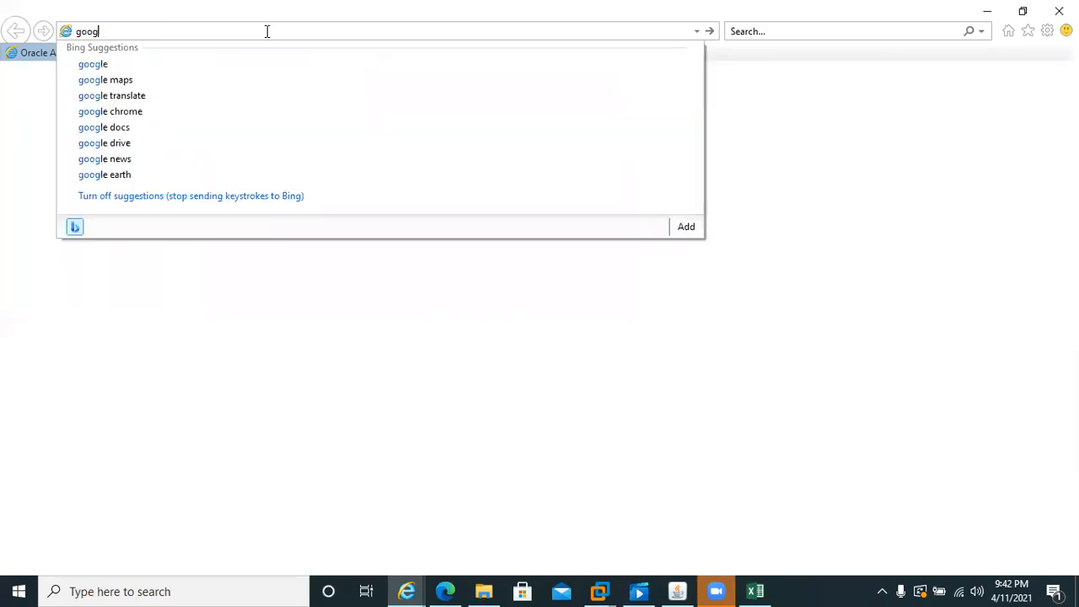
{"action": "type", "text": "e"}
{"action": "key", "text": "ctrl+Return"}
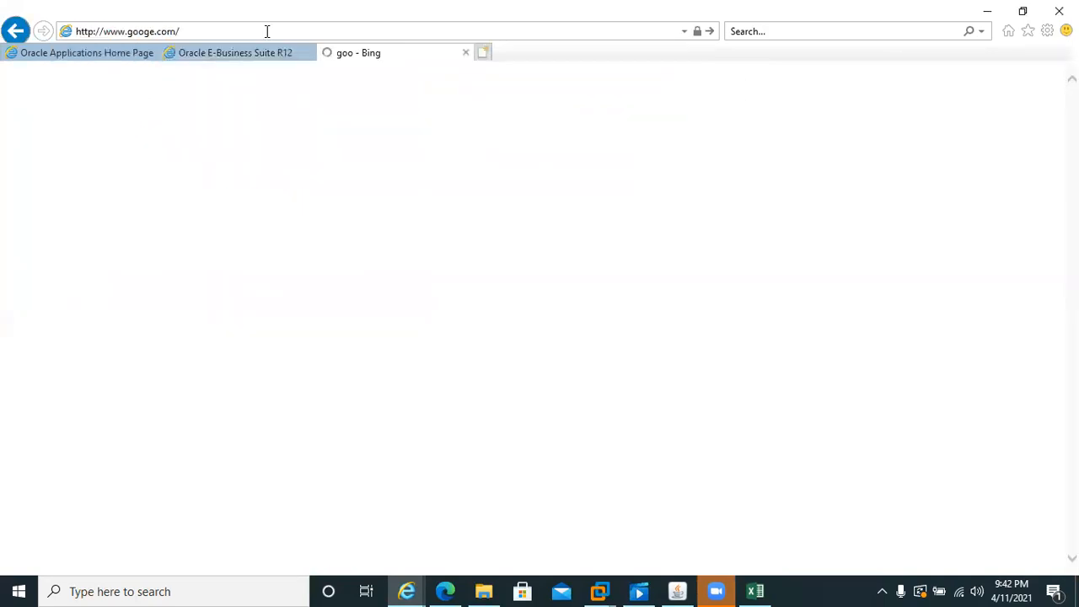
{"action": "left_click", "coordinate": [150, 34]}
{"action": "type", "text": "l"}
{"action": "key", "text": "Return"}
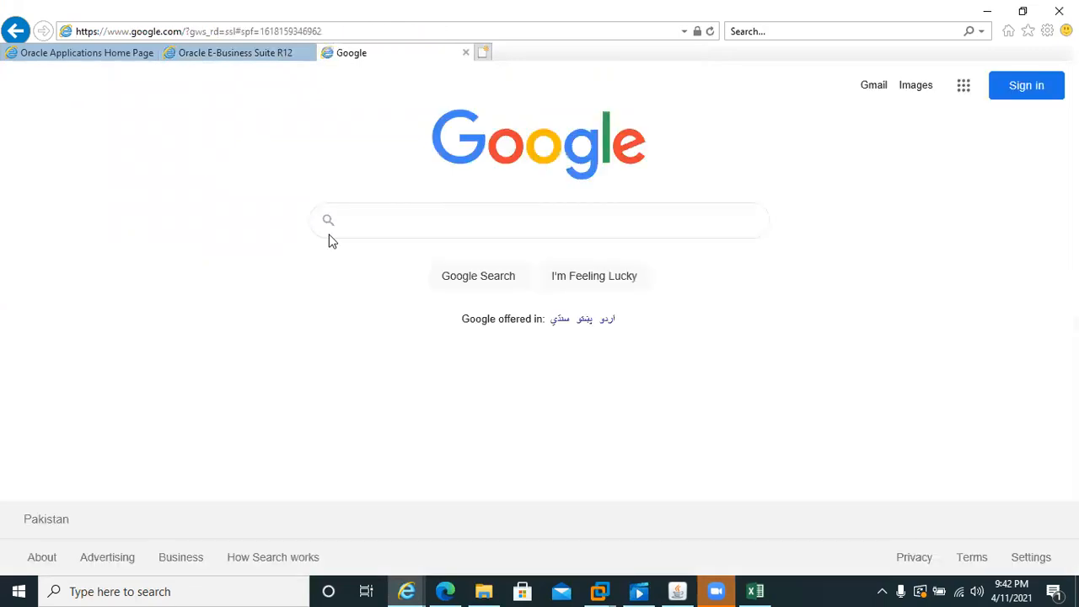
Step: Try to search Google for the social insurance contribution in UAE, open the robot check, and close the browser tab
{"action": "left_click", "coordinate": [377, 222]}
{"action": "type", "text": "soc"}
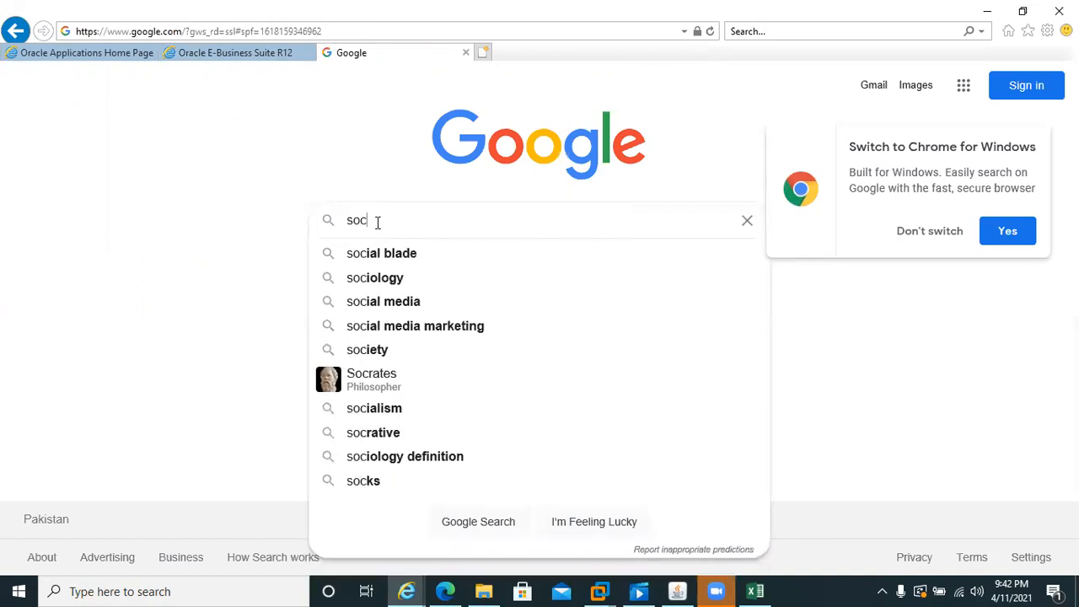
{"action": "type", "text": "ialinsurac"}
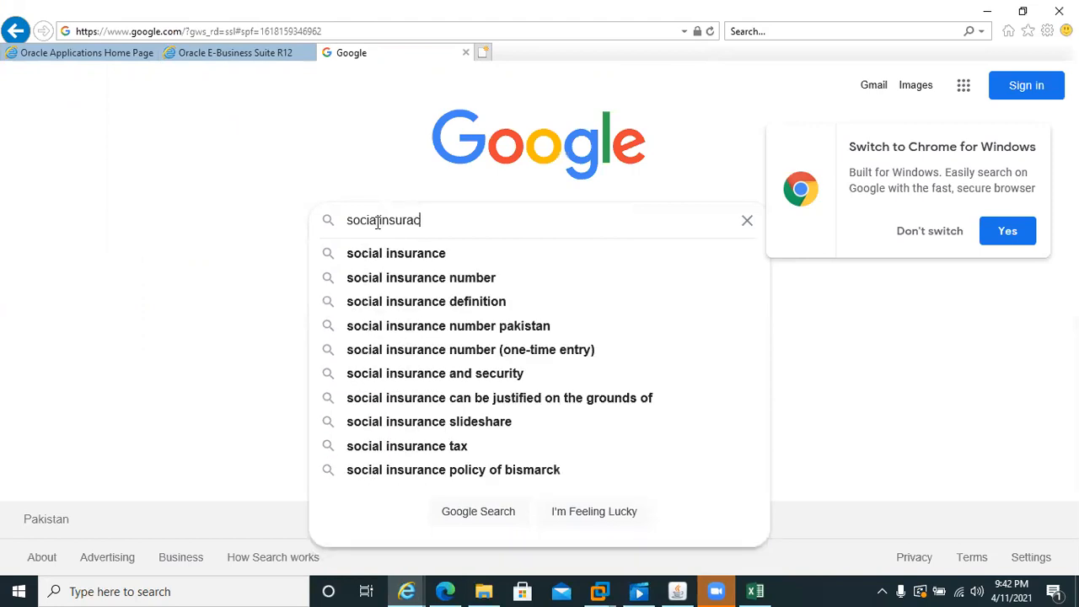
{"action": "type", "text": "e contr"}
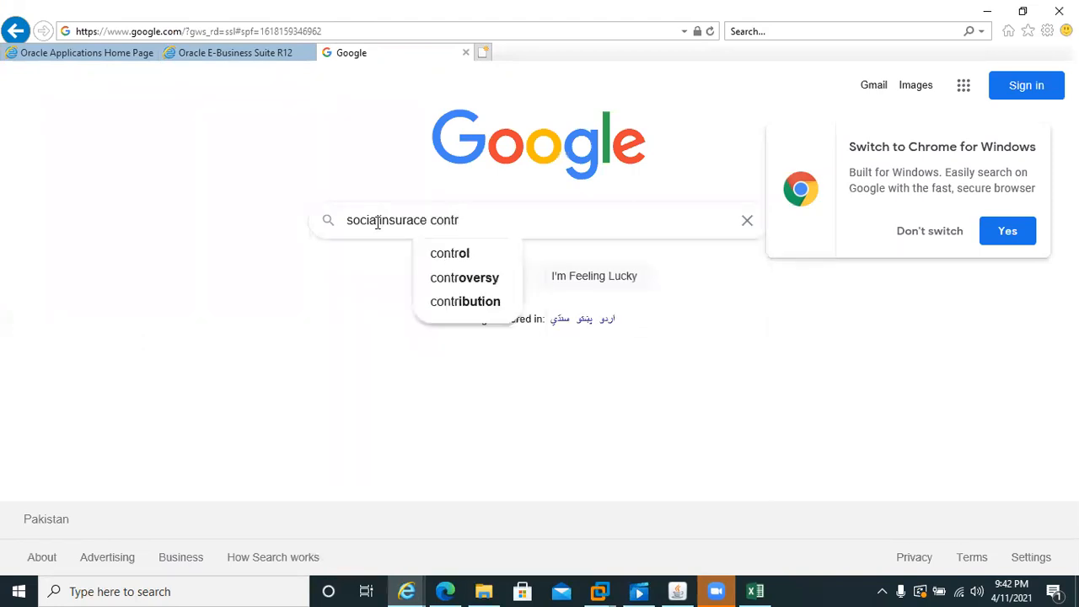
{"action": "type", "text": "i"}
{"action": "type", "text": "bu"}
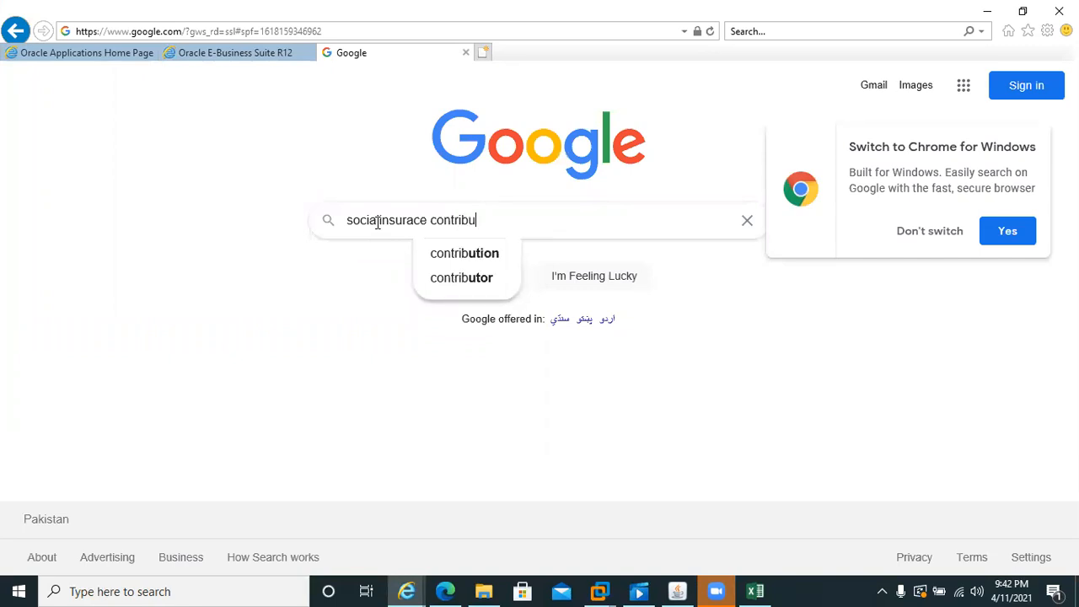
{"action": "type", "text": "tion in UAE"}
{"action": "key", "text": "Return"}
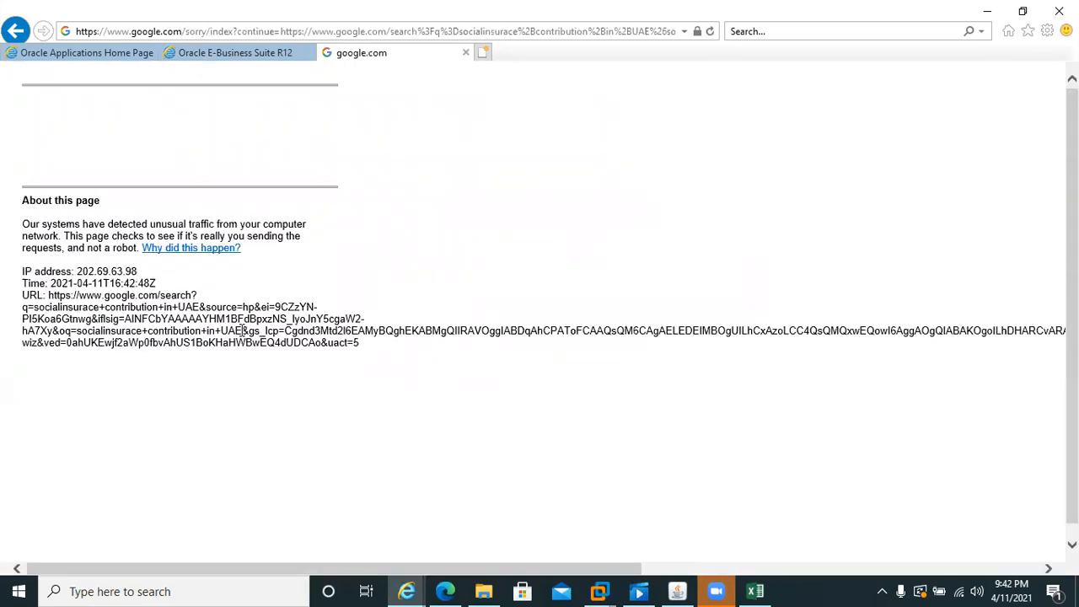
{"action": "left_click", "coordinate": [43, 140]}
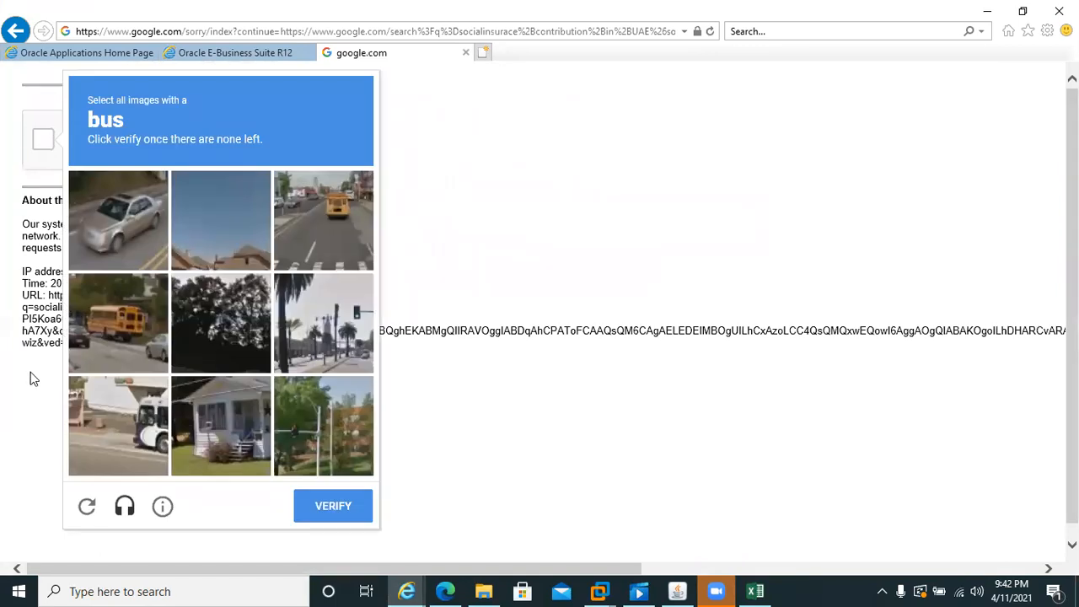
{"action": "left_click", "coordinate": [466, 53]}
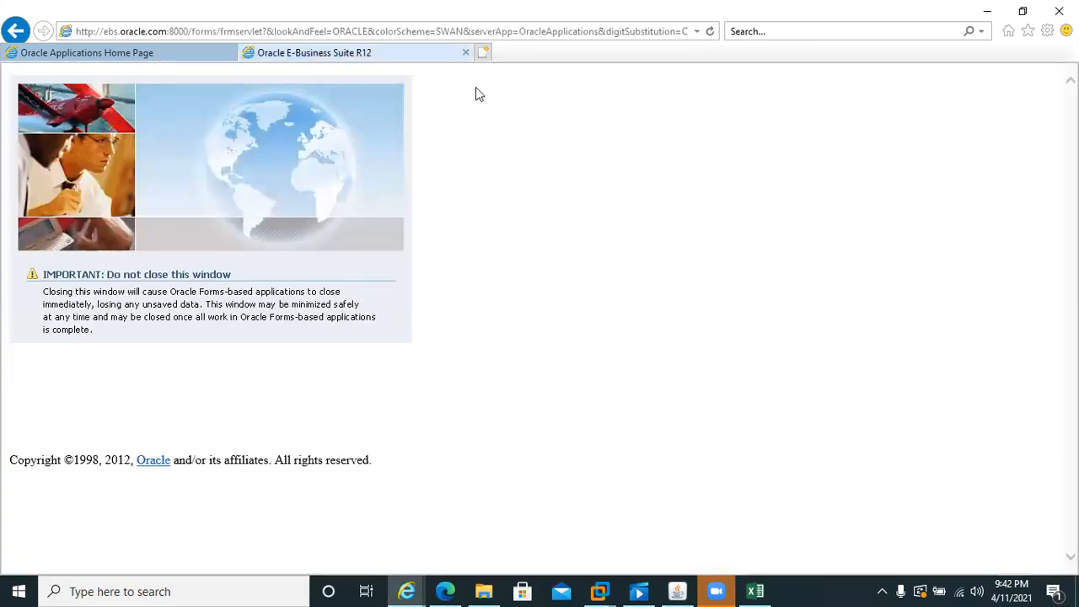
Step: Open google.com in a new browser tab and decline the offer to switch to Chrome
{"action": "left_click", "coordinate": [325, 53]}
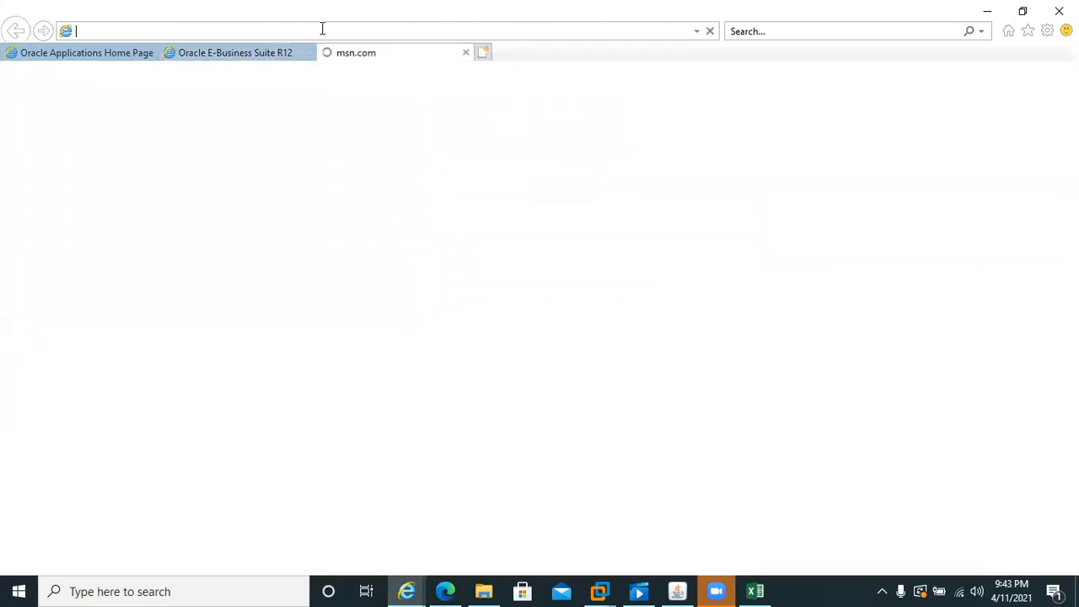
{"action": "type", "text": "google.com/"}
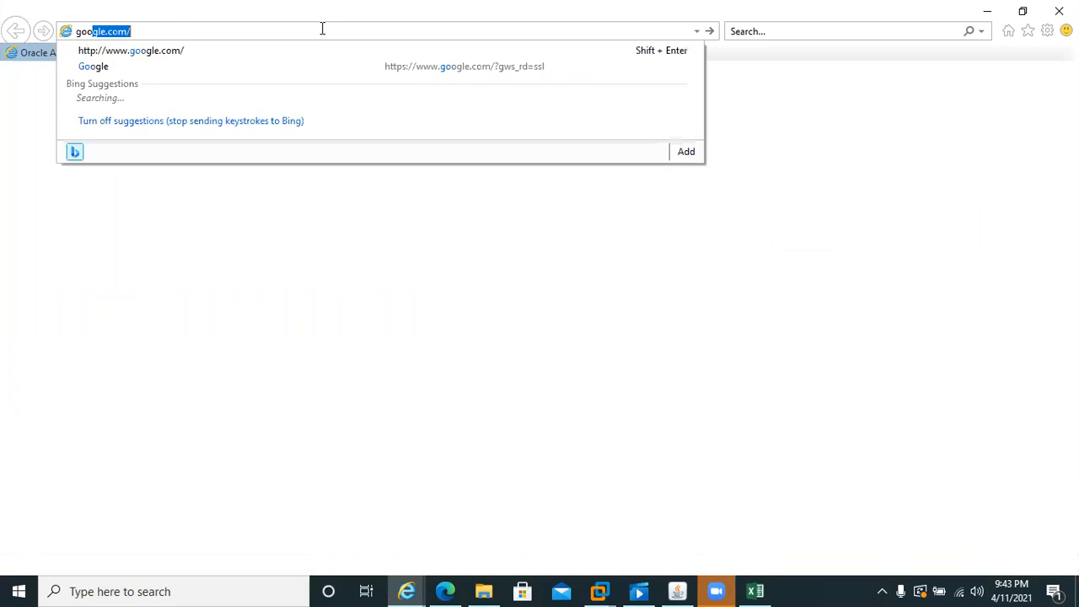
{"action": "key", "text": "Return"}
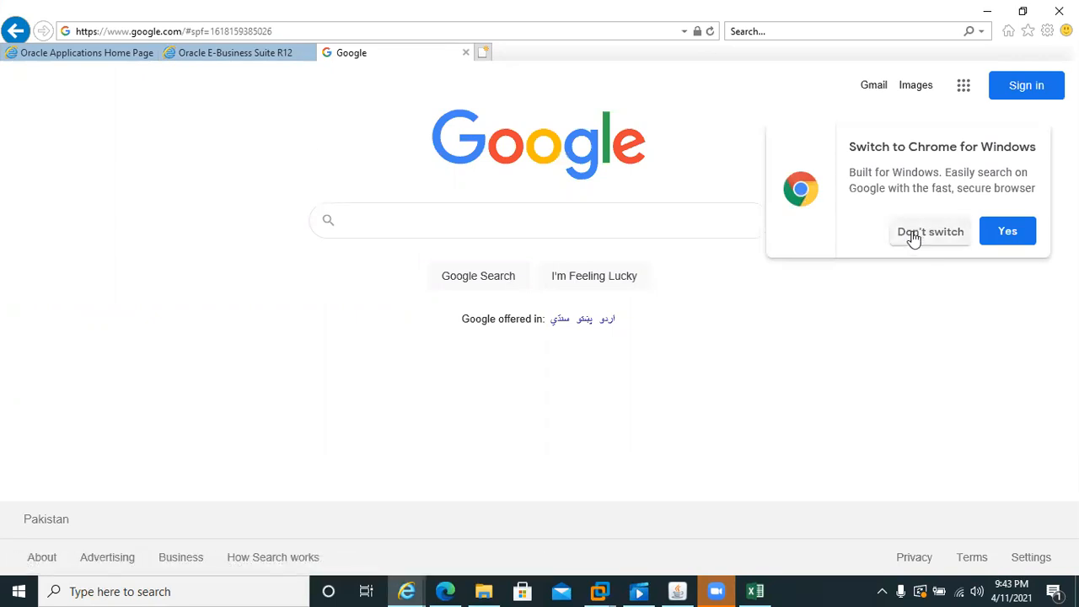
{"action": "left_click", "coordinate": [913, 239]}
Step: Start a new Google query and correct its wording to "social ins"
{"action": "left_click", "coordinate": [396, 214]}
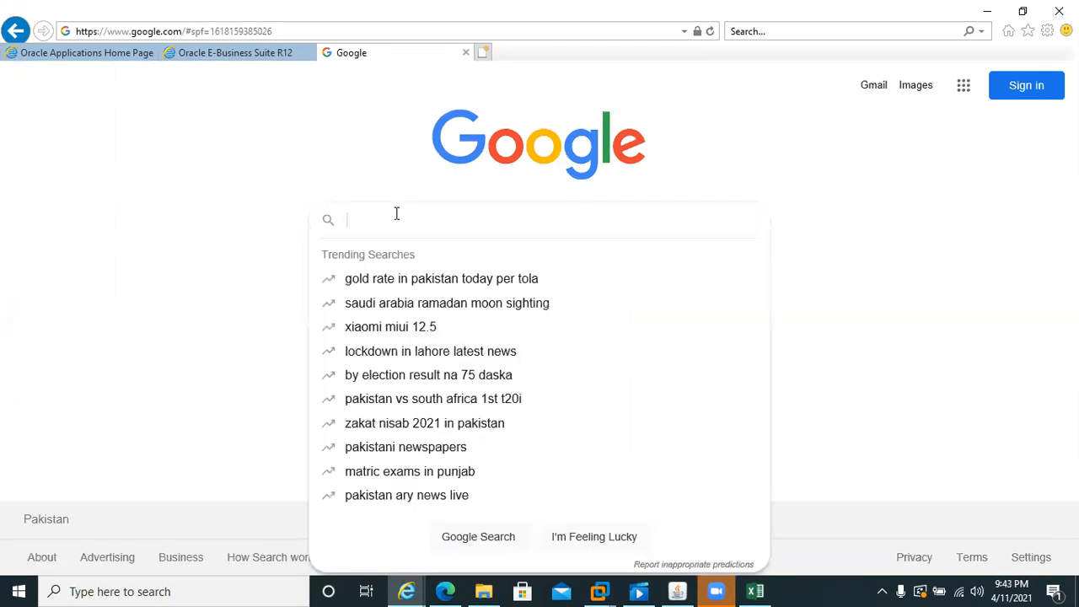
{"action": "type", "text": "socilinsunce"}
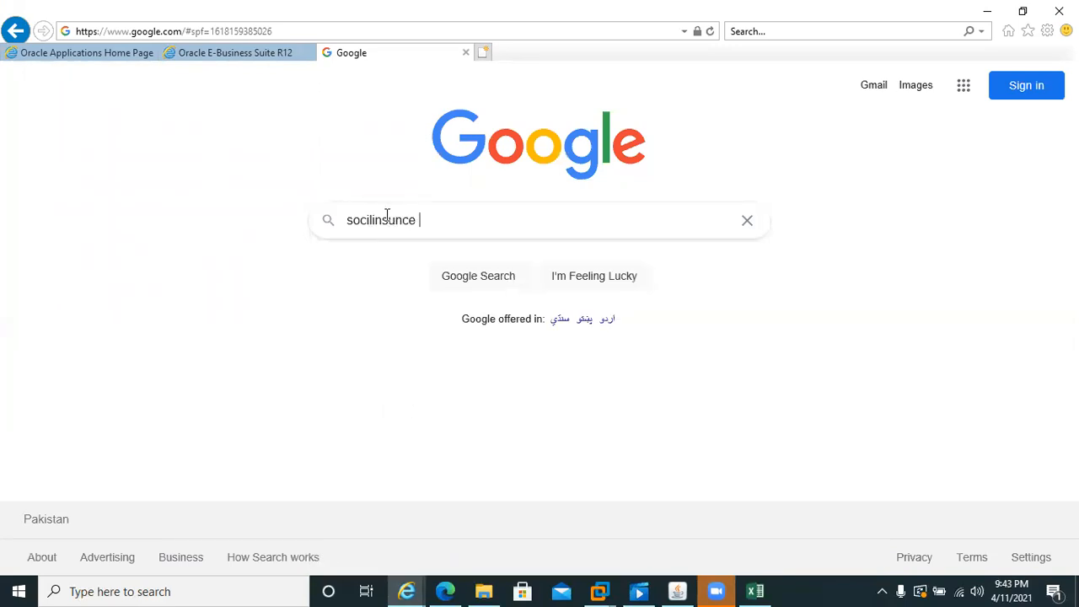
{"action": "left_click", "coordinate": [369, 222]}
{"action": "type", "text": "al"}
{"action": "key", "text": "End"}
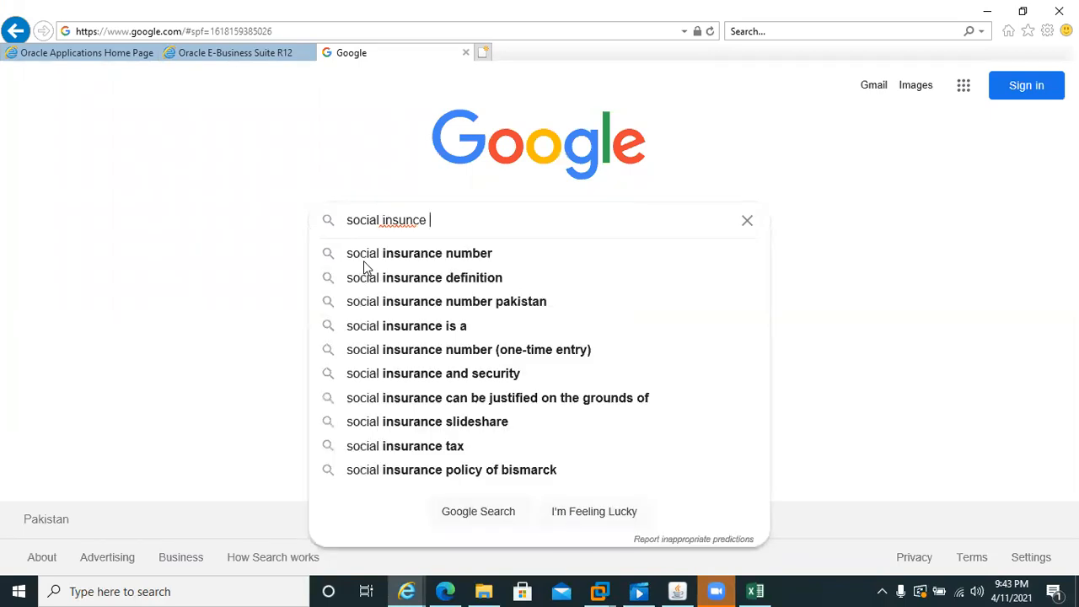
{"action": "key", "text": "BackSpace"}
{"action": "key", "text": "BackSpace"}
{"action": "key", "text": "Down"}
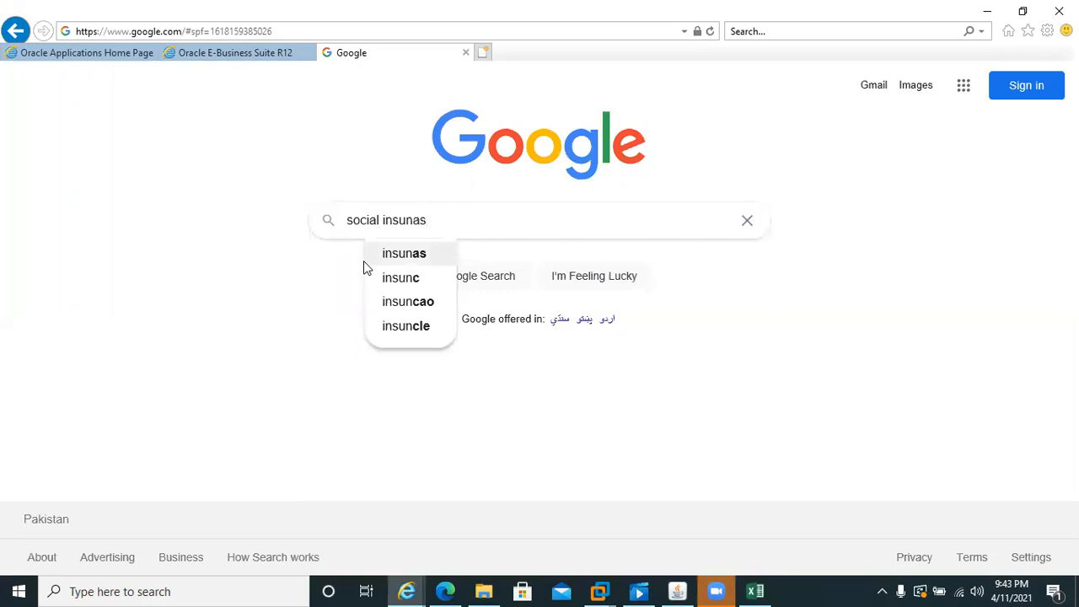
{"action": "key", "text": "BackSpace"}
{"action": "key", "text": "BackSpace"}
{"action": "key", "text": "BackSpace"}
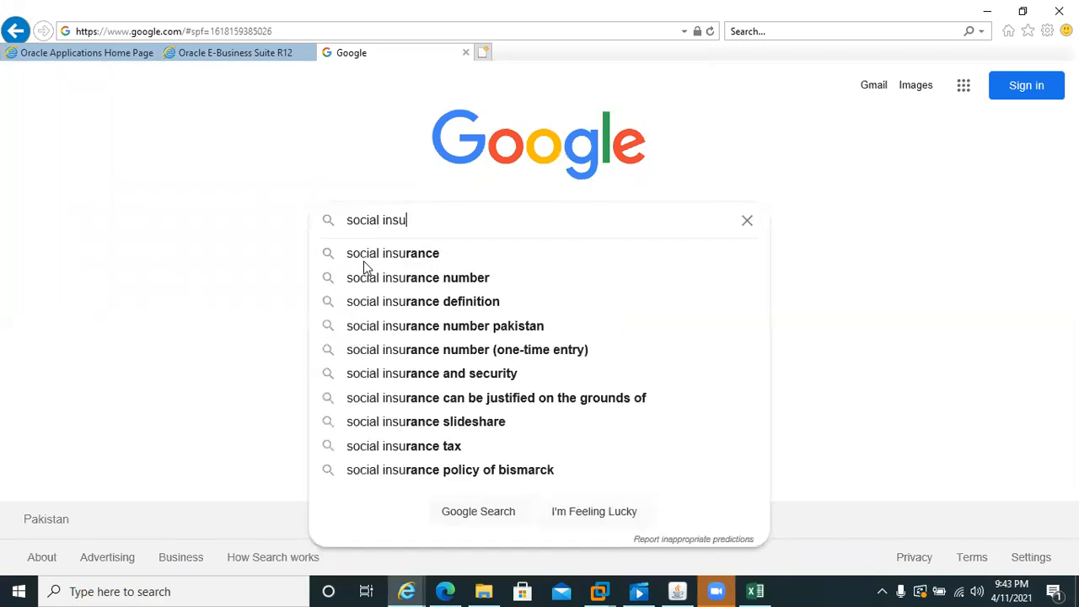
{"action": "key", "text": "BackSpace"}
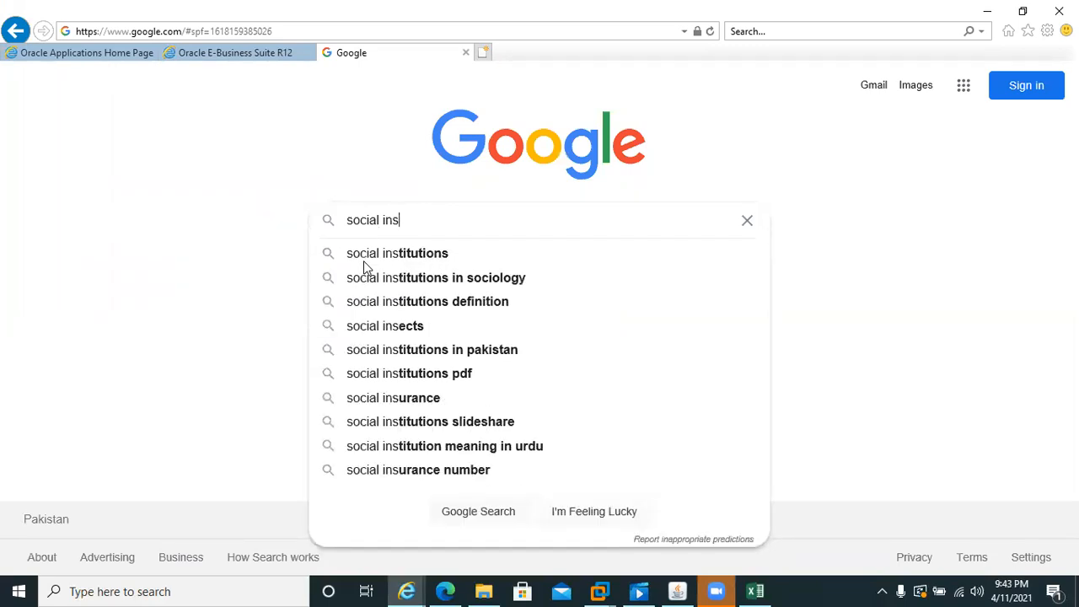
{"action": "key", "text": "Down"}
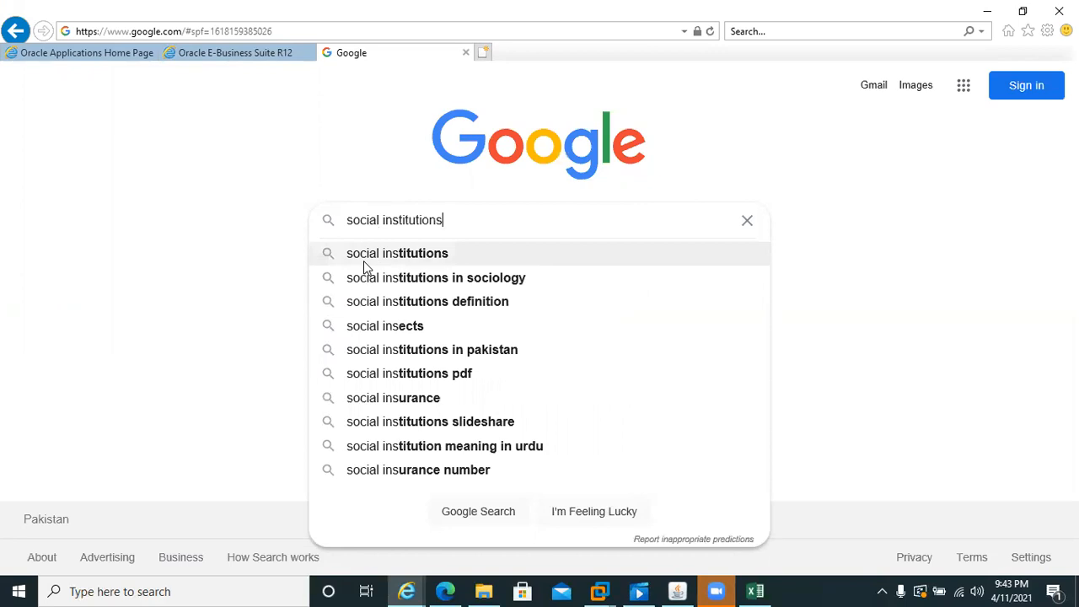
{"action": "key", "text": "BackSpace"}
{"action": "key", "text": "BackSpace"}
{"action": "key", "text": "BackSpace"}
{"action": "key", "text": "BackSpace"}
{"action": "key", "text": "BackSpace"}
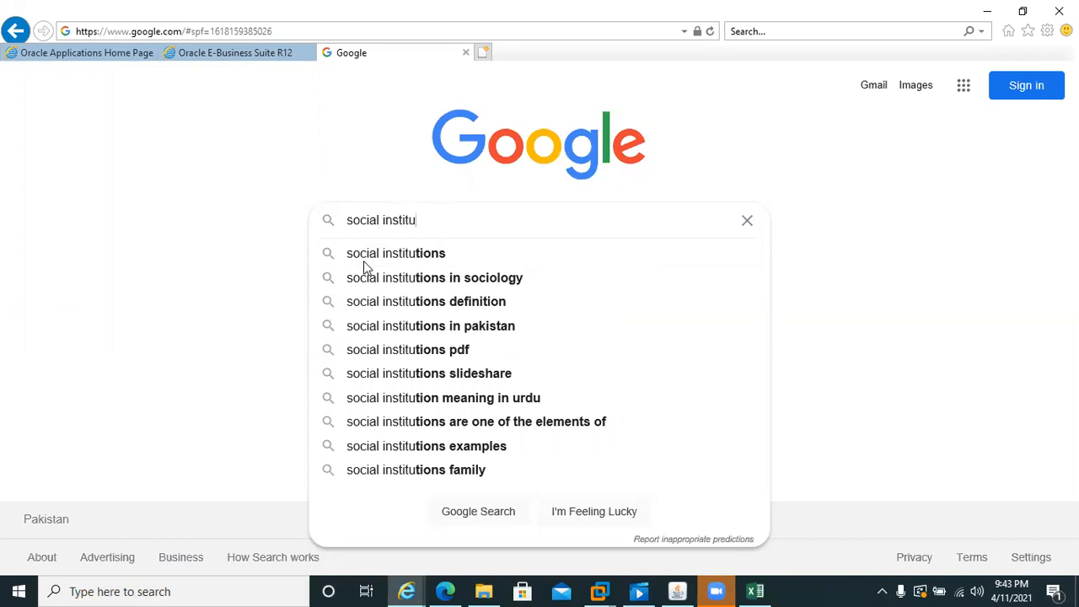
{"action": "key", "text": "BackSpace"}
{"action": "key", "text": "BackSpace"}
{"action": "key", "text": "BackSpace"}
{"action": "key", "text": "BackSpace"}
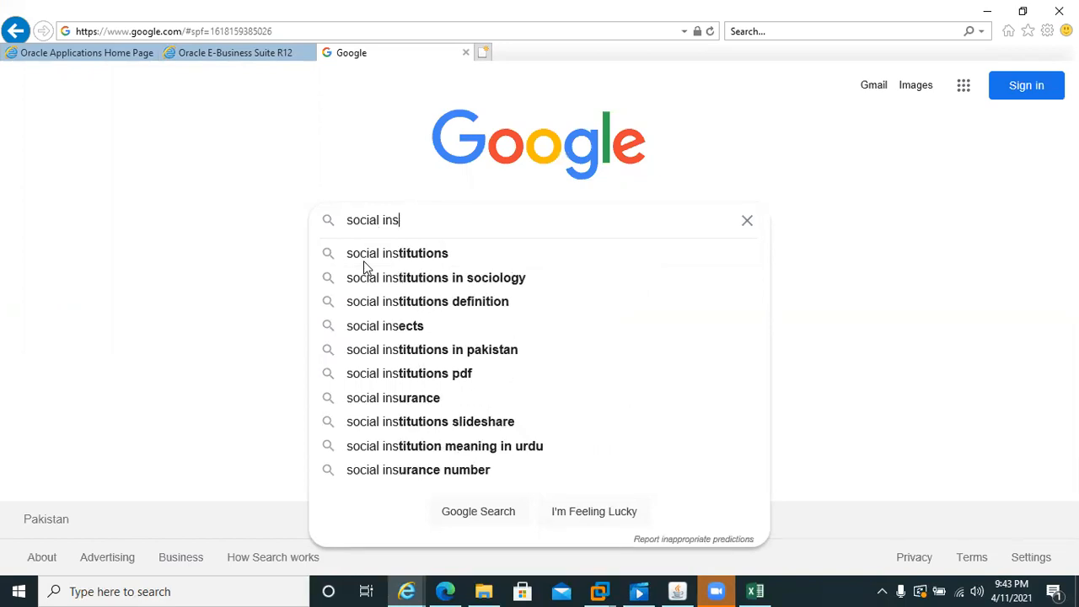
Step: Complete the query's second word so the search text reads "social insurance"
{"action": "type", "text": "urane"}
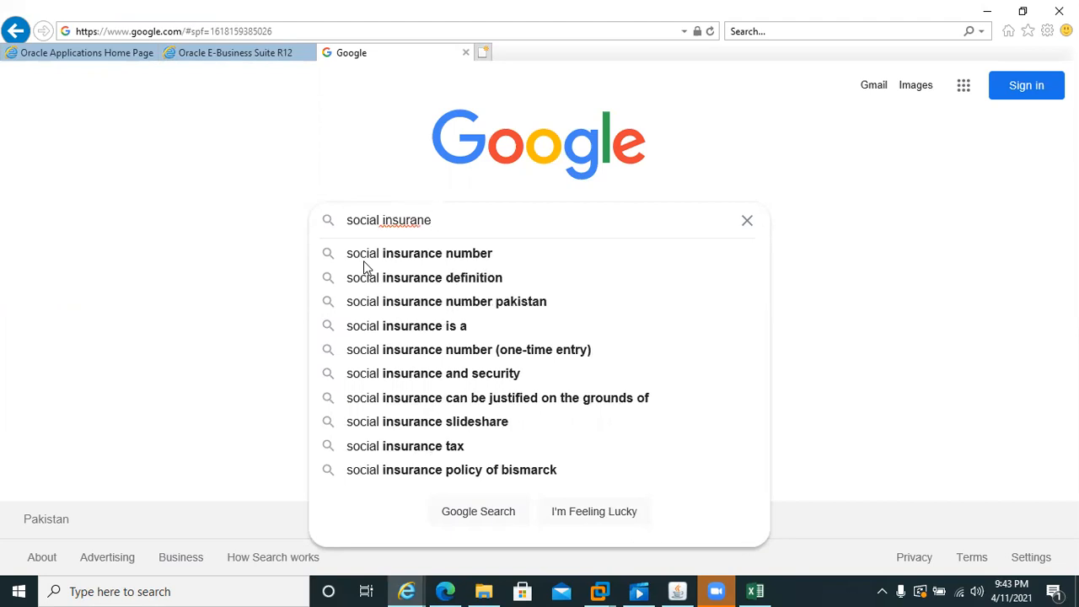
{"action": "key", "text": "Down"}
{"action": "key", "text": "BackSpace"}
{"action": "key", "text": "BackSpace"}
{"action": "key", "text": "BackSpace"}
{"action": "key", "text": "BackSpace"}
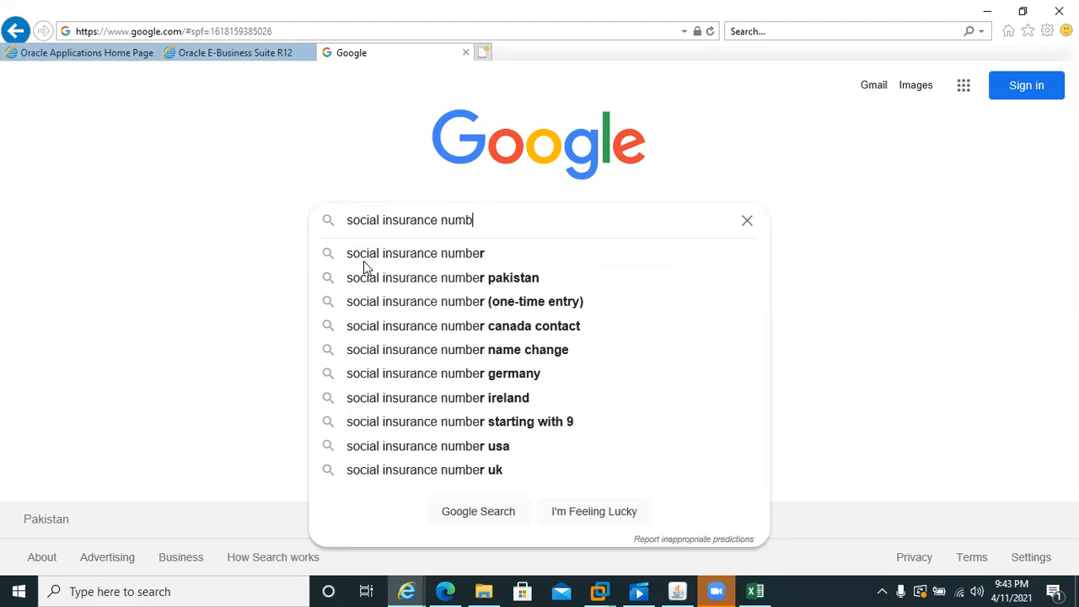
{"action": "key", "text": "BackSpace"}
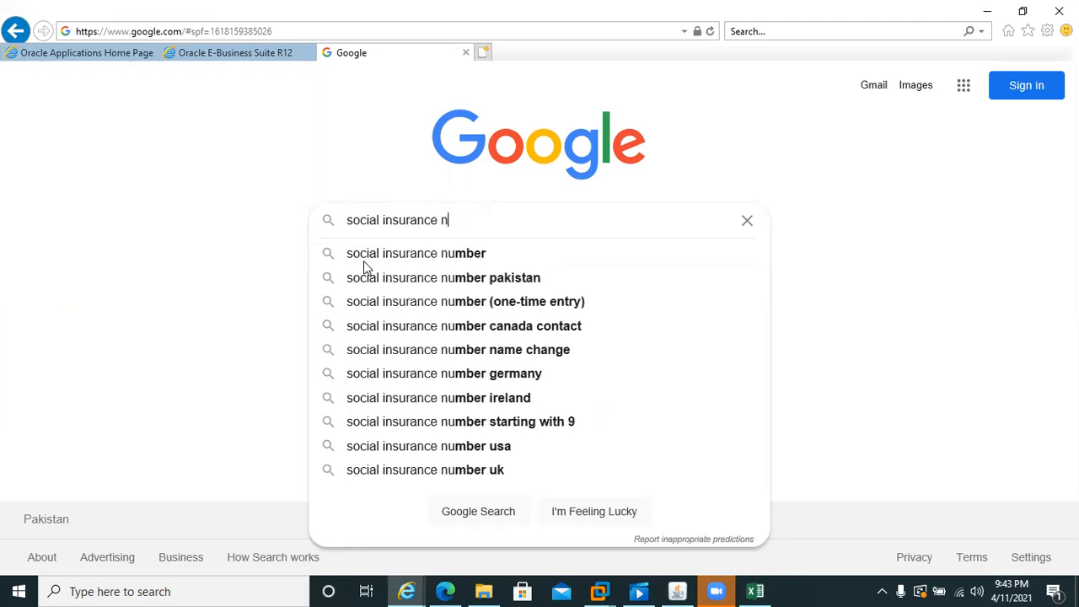
{"action": "key", "text": "BackSpace"}
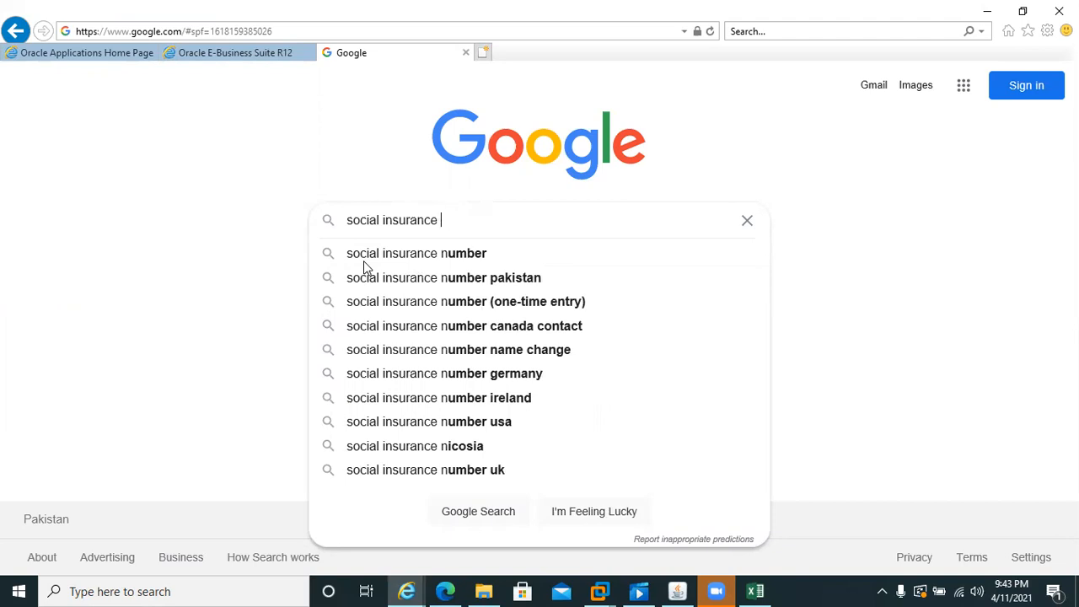
Step: Extend the query to "social insurance contribution in UAE" and run the Google search
{"action": "type", "text": "cont"}
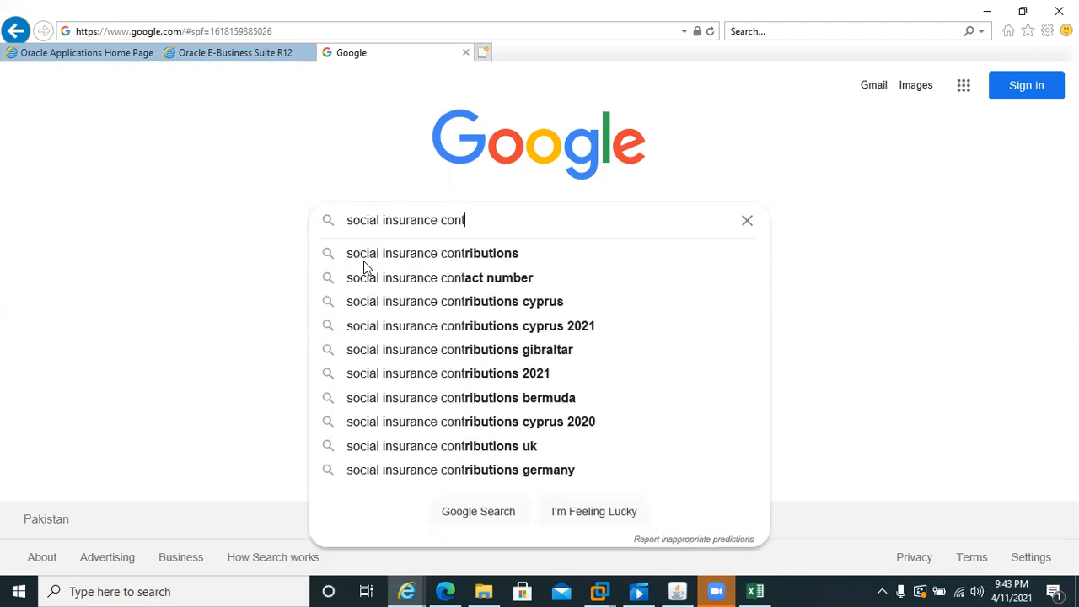
{"action": "type", "text": "rib"}
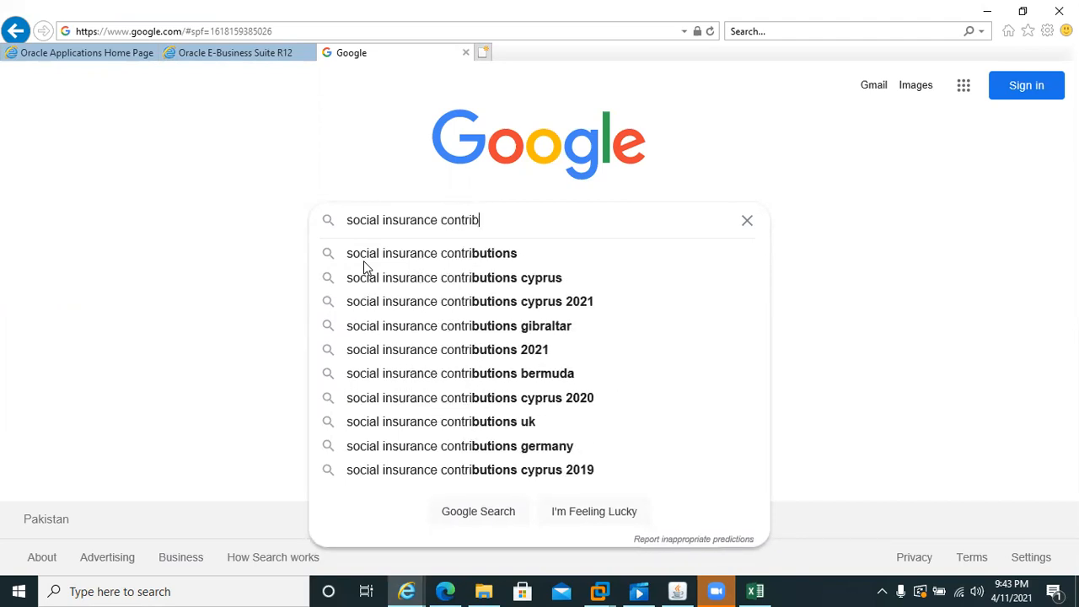
{"action": "type", "text": "ution "}
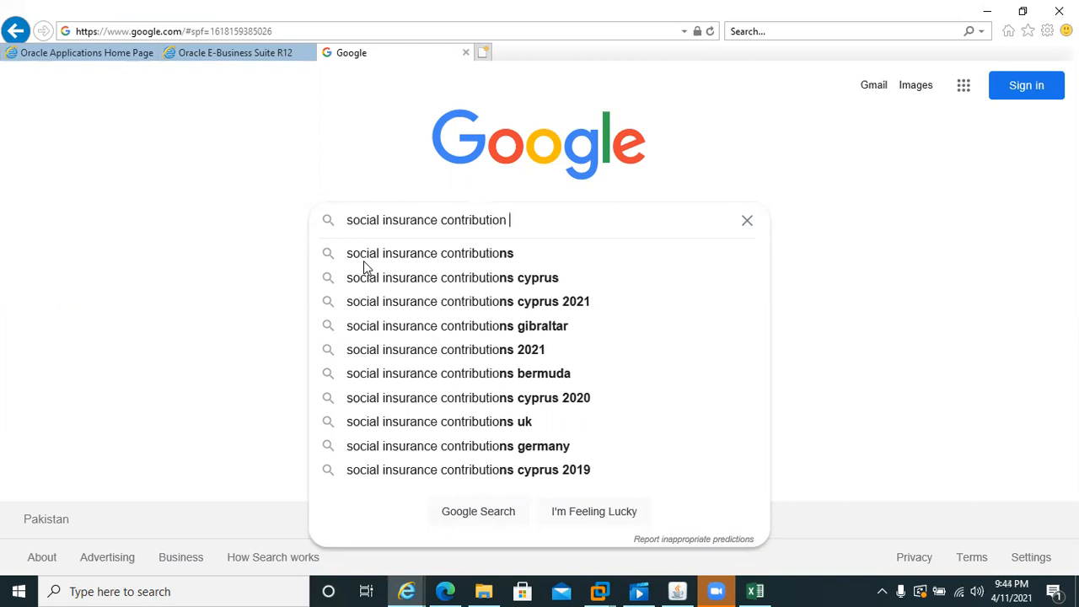
{"action": "type", "text": "in UAE"}
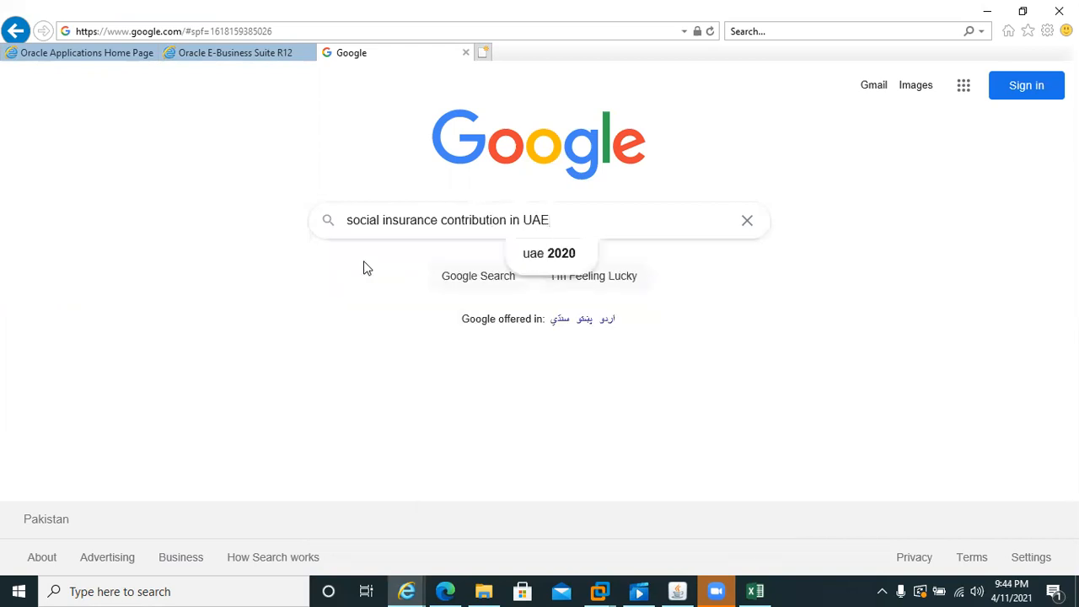
{"action": "key", "text": "Return"}
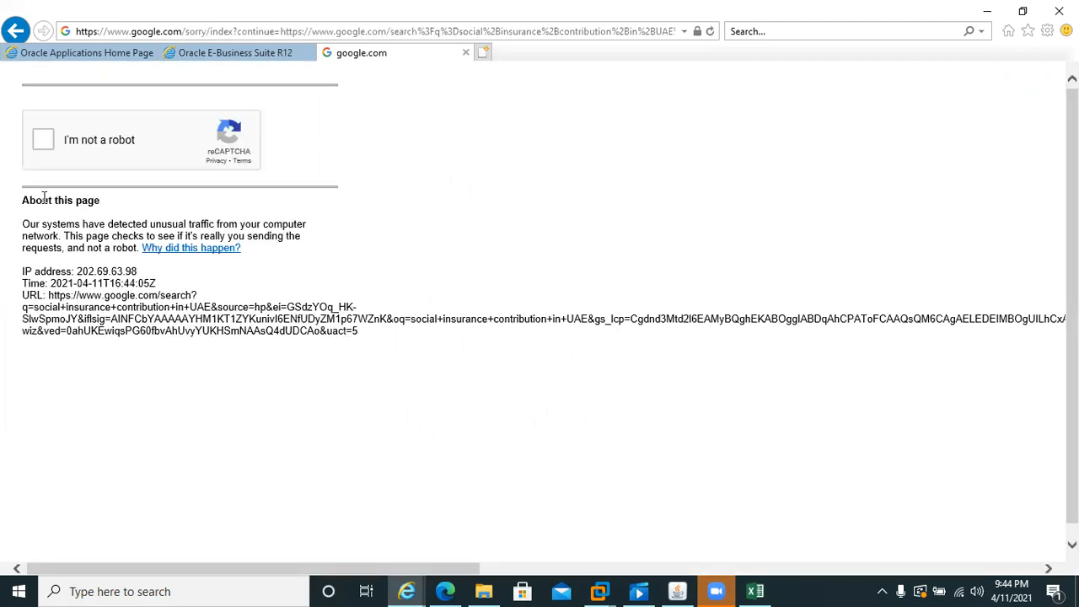
Step: Start the "I'm not a robot" check, mark the squares for the fire hydrants challenge, and submit the selection
{"action": "left_click", "coordinate": [43, 137]}
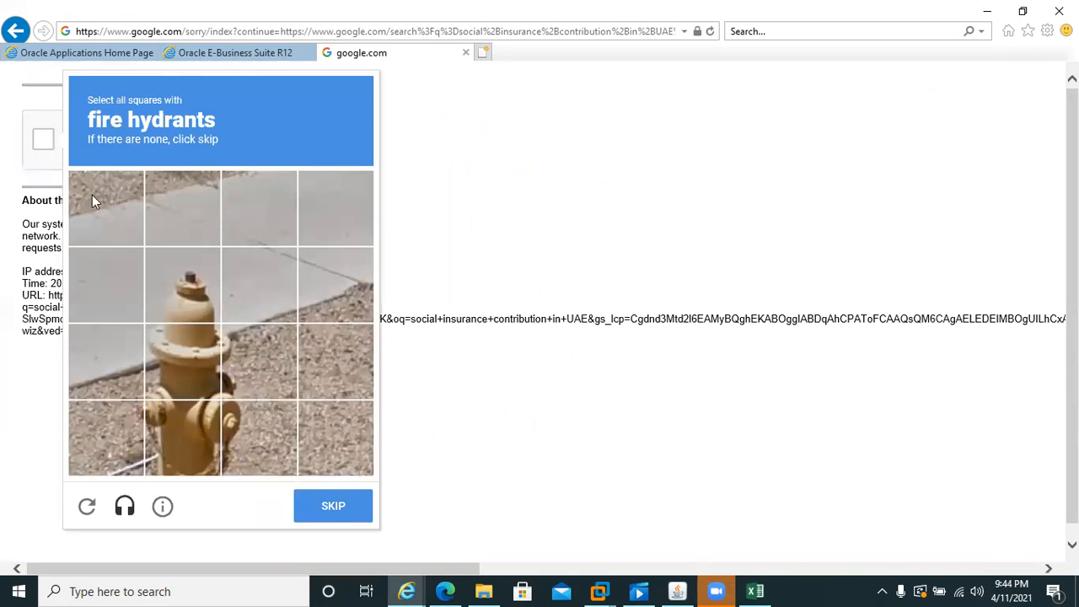
{"action": "left_click", "coordinate": [180, 304]}
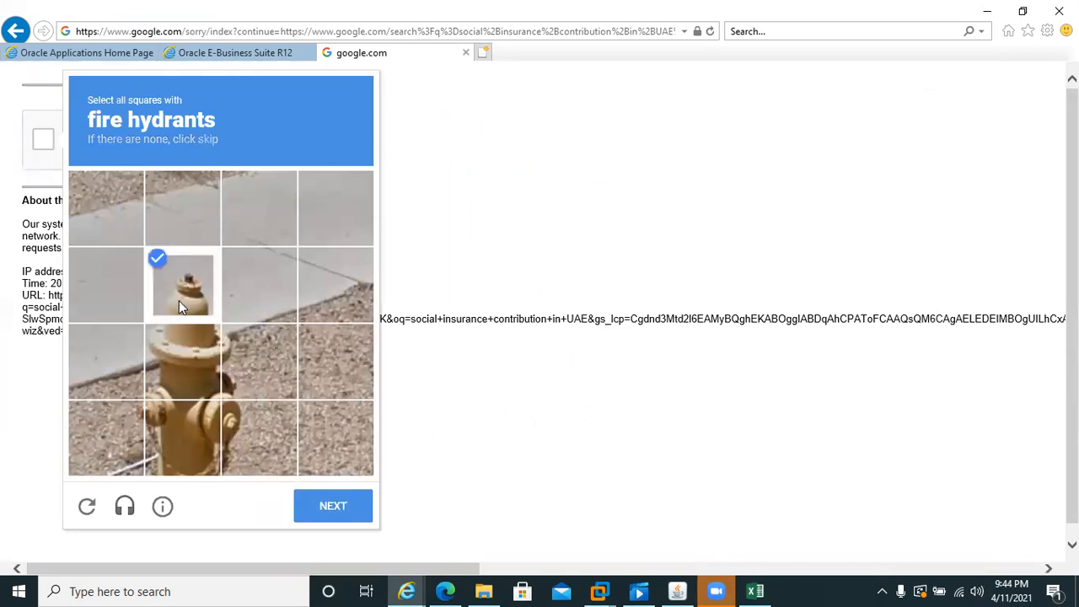
{"action": "left_click", "coordinate": [188, 357]}
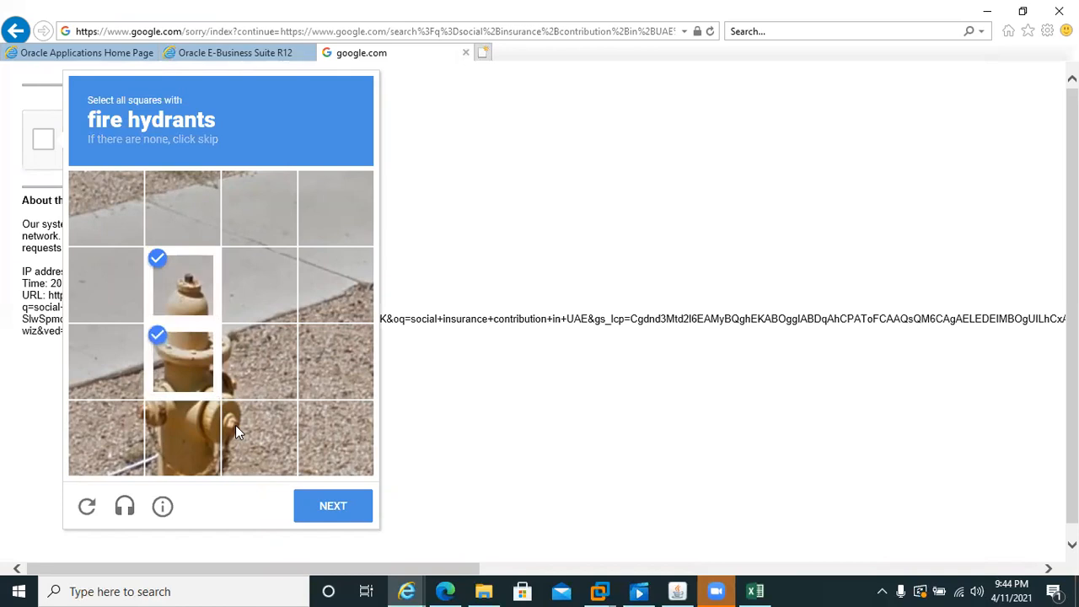
{"action": "left_click", "coordinate": [239, 430]}
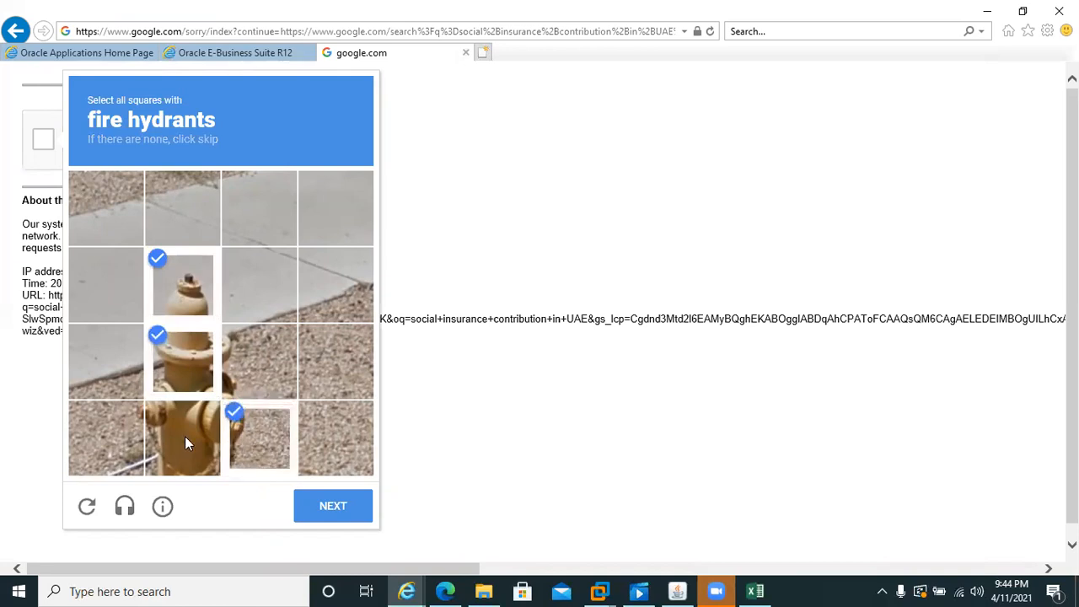
{"action": "left_click", "coordinate": [185, 436]}
{"action": "left_click", "coordinate": [243, 372]}
{"action": "left_click", "coordinate": [120, 443]}
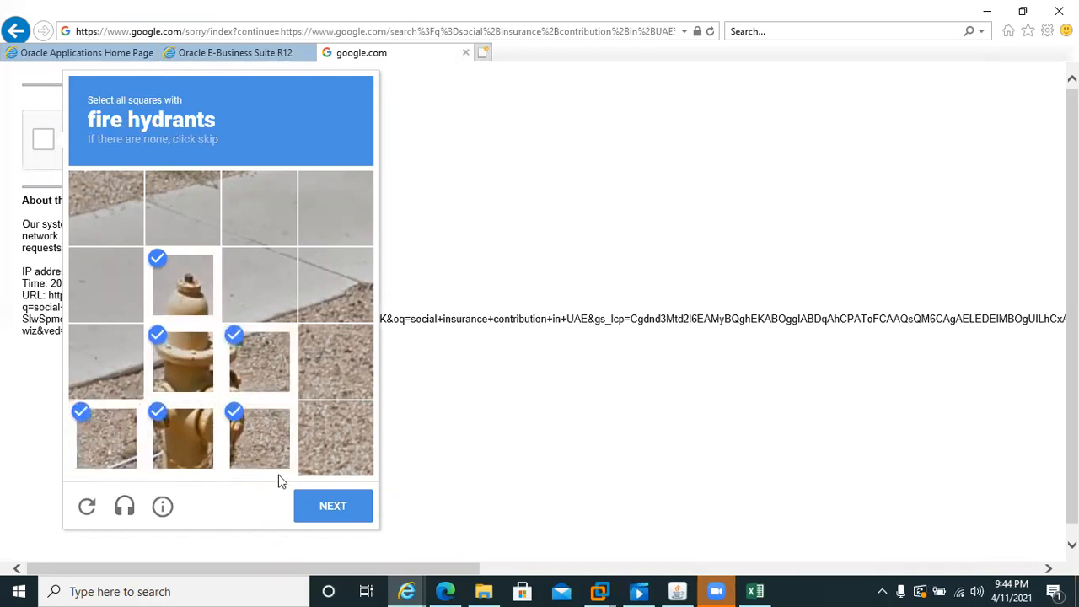
{"action": "left_click", "coordinate": [329, 507]}
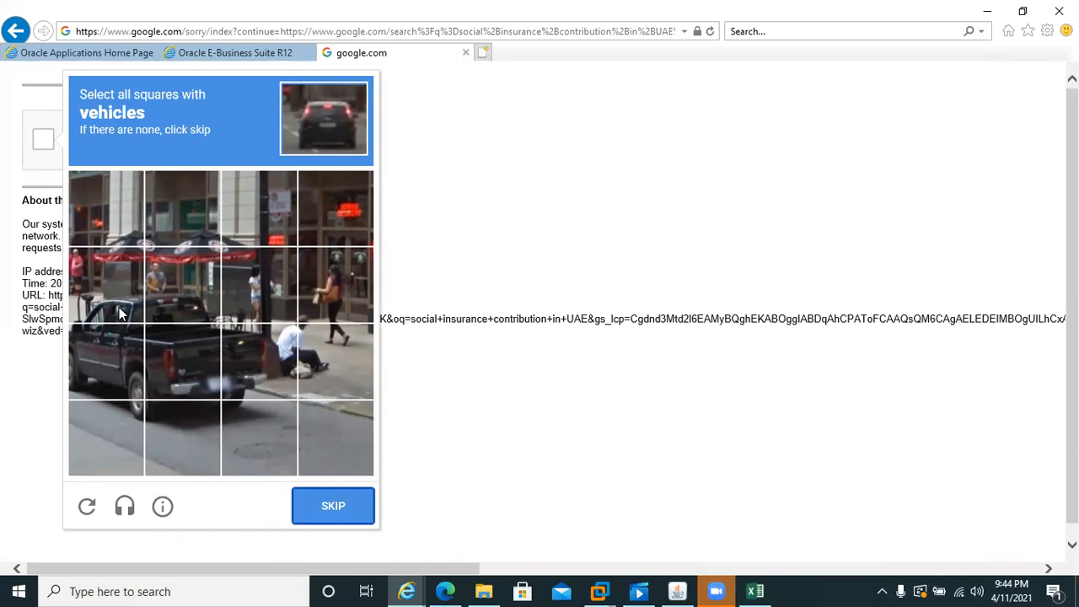
Step: Mark the squares showing the pickup truck in the vehicles challenge and submit the selection for verification
{"action": "left_click", "coordinate": [254, 356]}
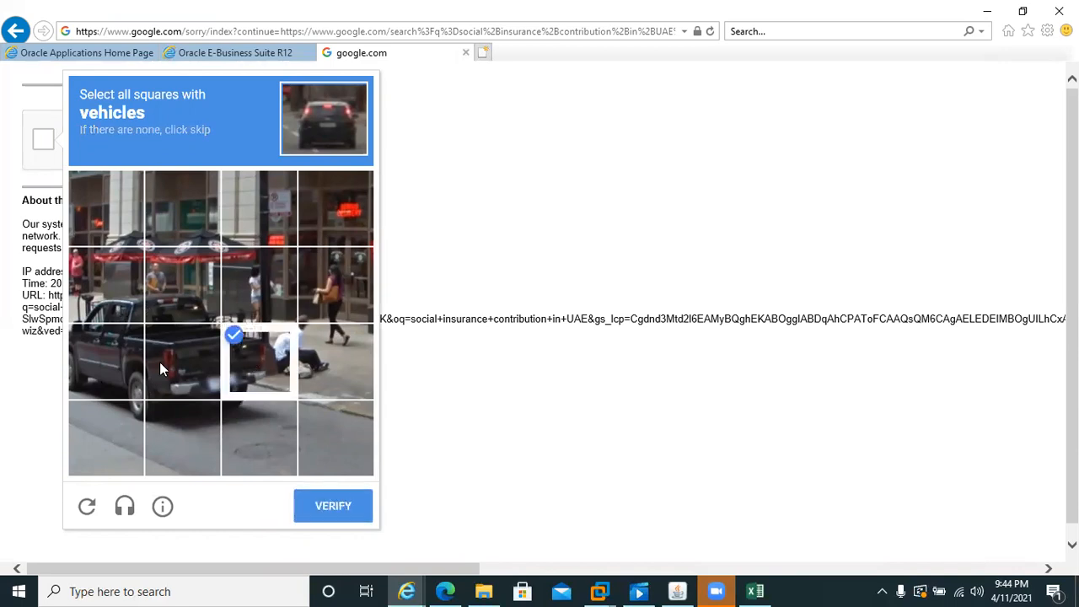
{"action": "left_click", "coordinate": [159, 362]}
{"action": "left_click", "coordinate": [181, 287]}
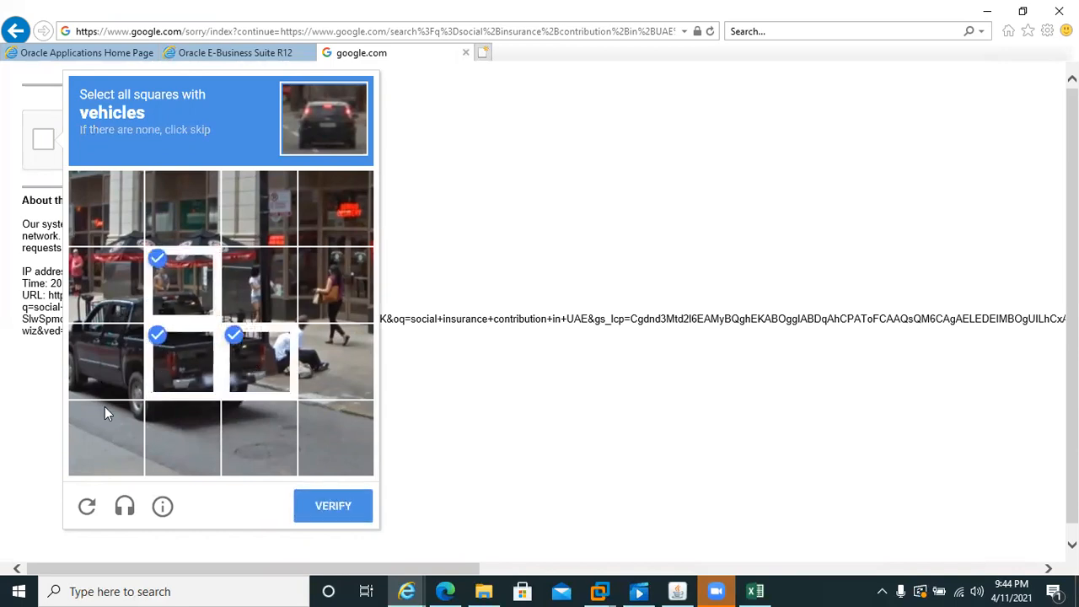
{"action": "left_click", "coordinate": [128, 370]}
{"action": "left_click", "coordinate": [334, 509]}
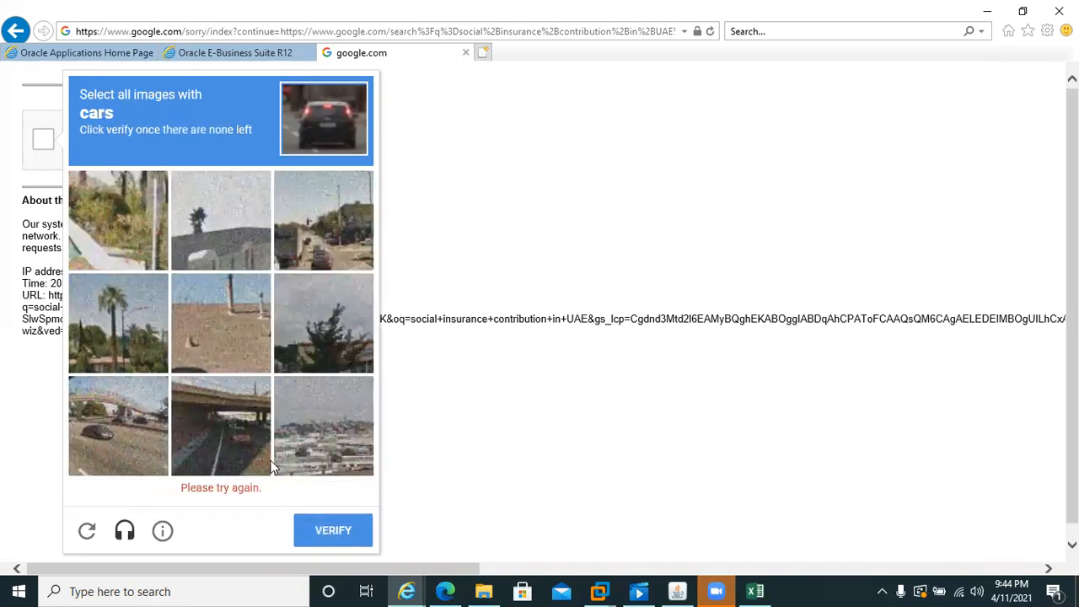
Step: Select the images containing cars, including the replacement car image, and verify the challenge to reach the search results
{"action": "left_click", "coordinate": [103, 439]}
{"action": "left_click", "coordinate": [227, 443]}
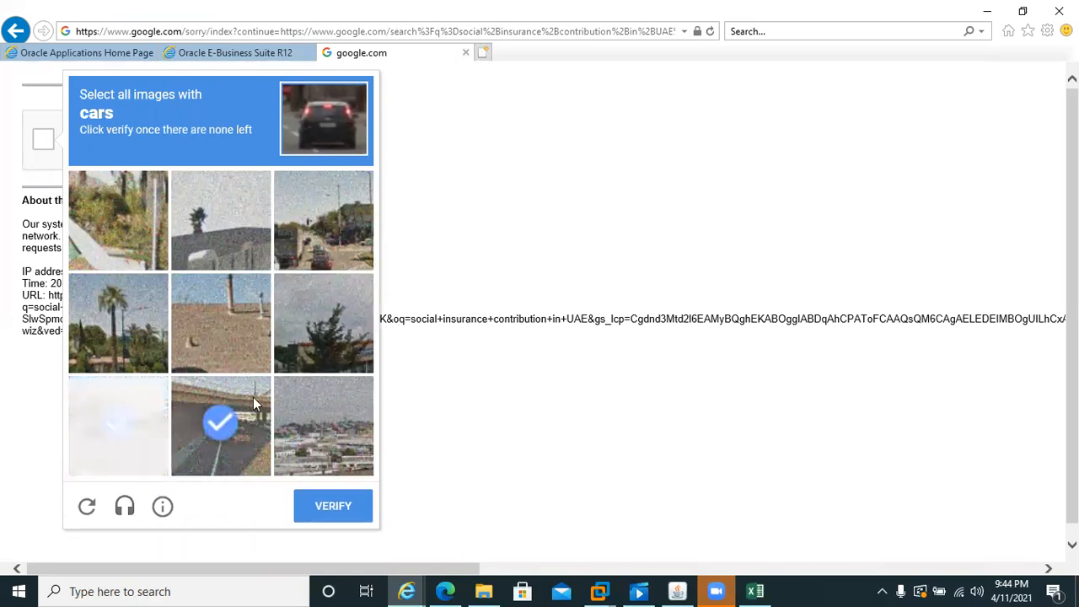
{"action": "left_click", "coordinate": [330, 217]}
{"action": "left_click", "coordinate": [302, 510]}
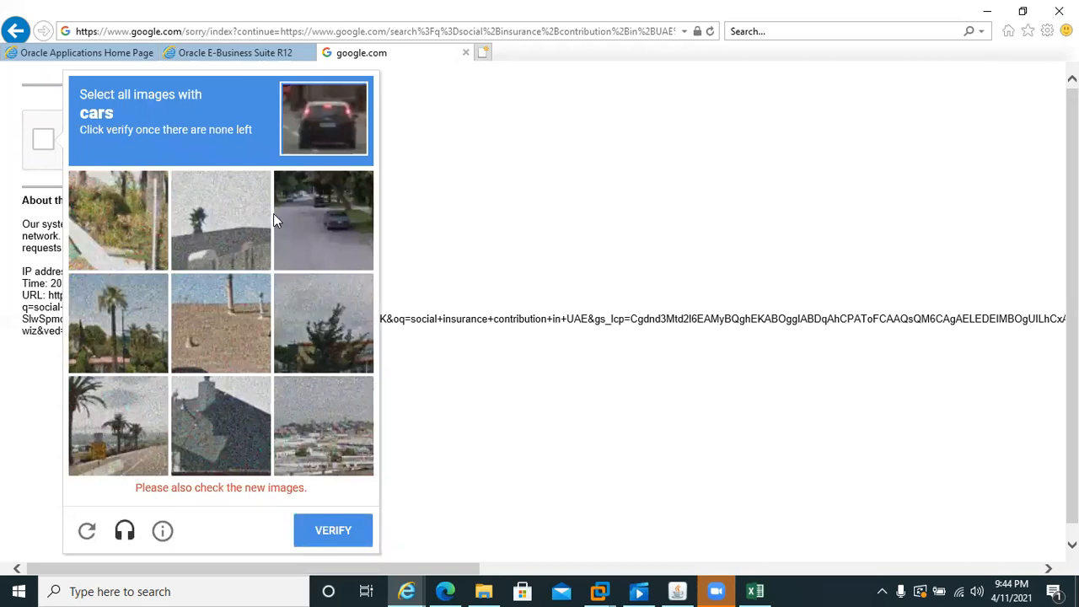
{"action": "left_click", "coordinate": [334, 243]}
{"action": "left_click", "coordinate": [313, 507]}
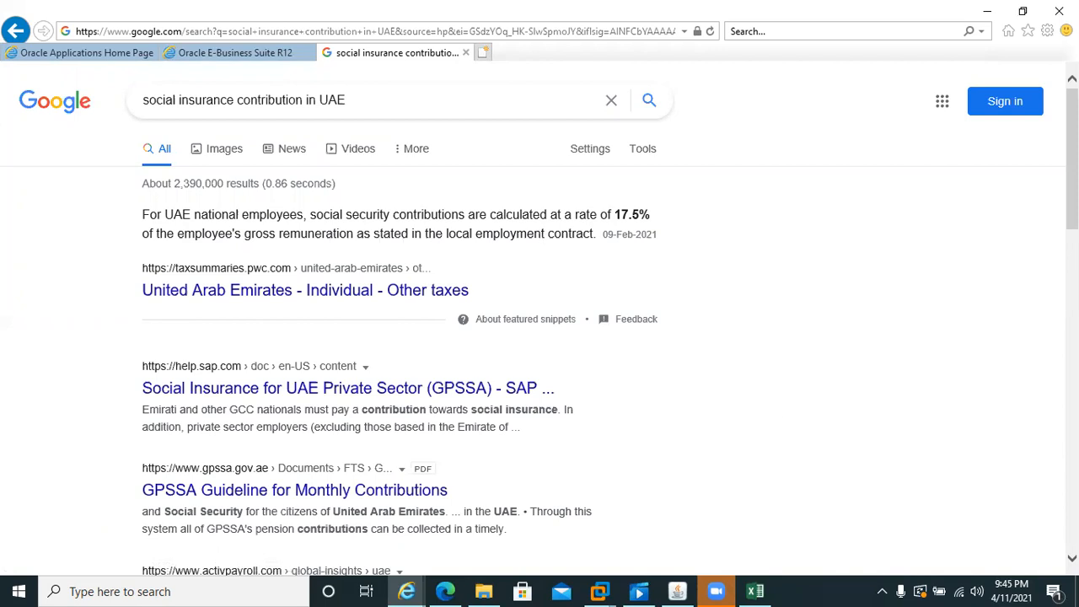
Step: Examine the employer and employee contribution rates in the activpayroll search result, highlighting each one
{"action": "scroll", "coordinate": [540, 320], "scroll_direction": "down", "scroll_amount": 3}
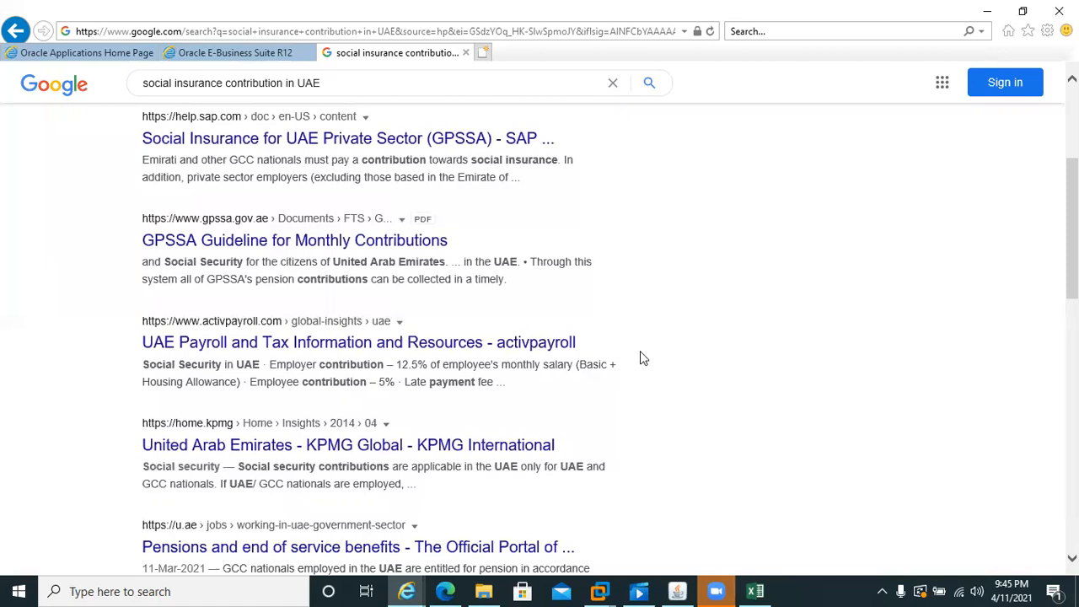
{"action": "left_click_drag", "start_coordinate": [268, 364], "coordinate": [444, 364]}
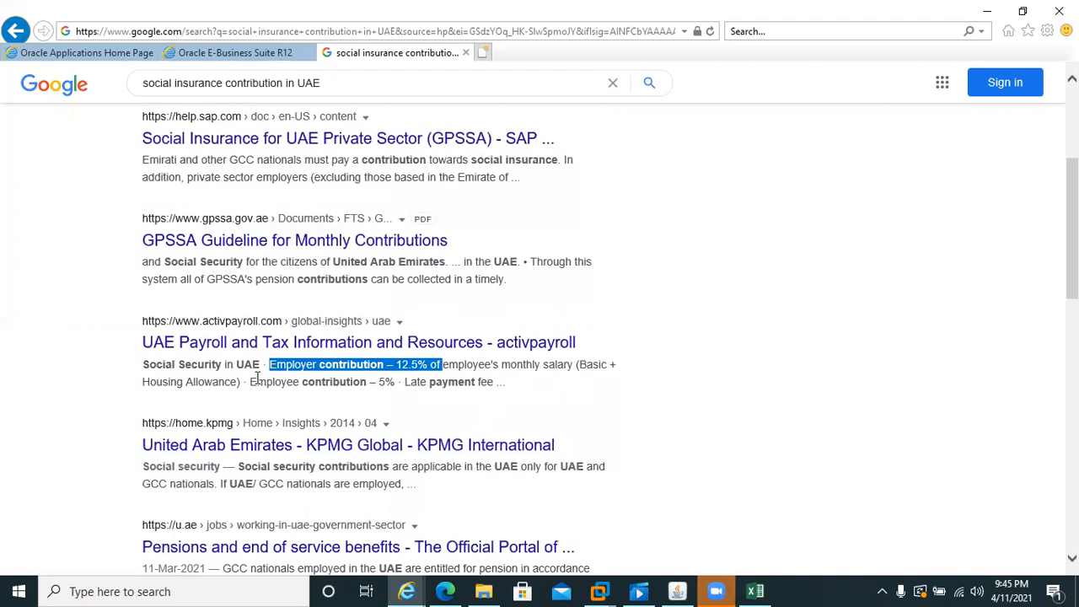
{"action": "left_click_drag", "start_coordinate": [251, 381], "coordinate": [379, 381]}
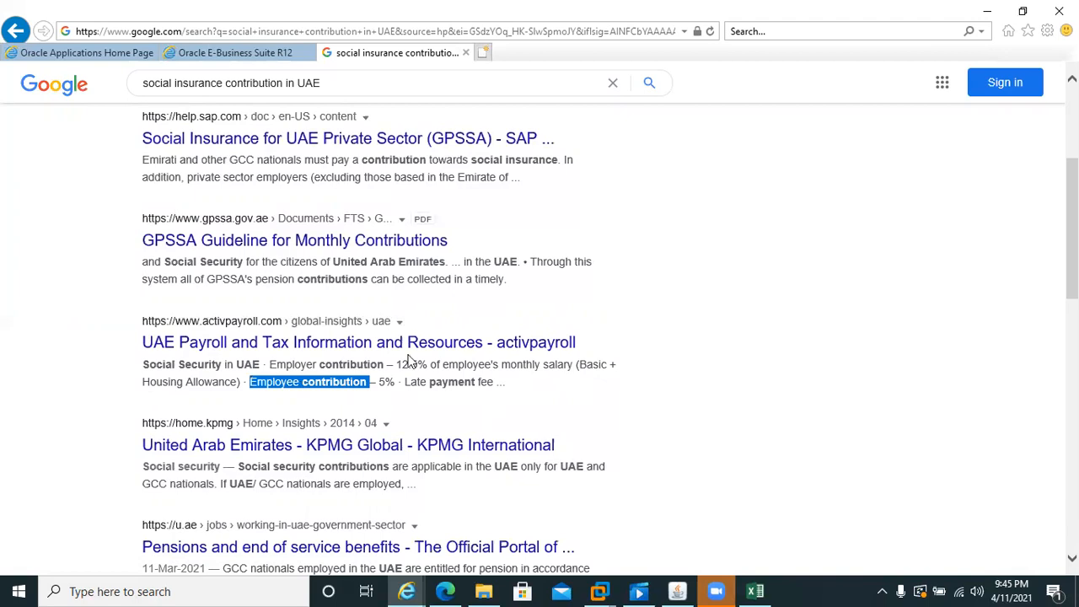
Step: Switch back to Oracle Applications, open the Windows Calculator, and place it clear of the Run Results window
{"action": "left_click", "coordinate": [678, 590]}
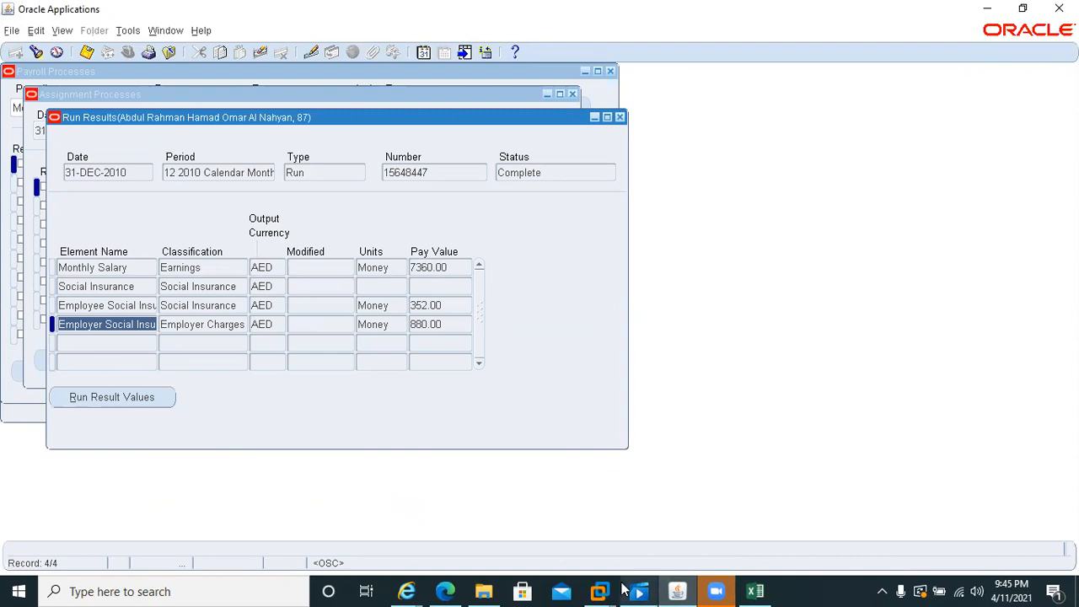
{"action": "key", "text": "super"}
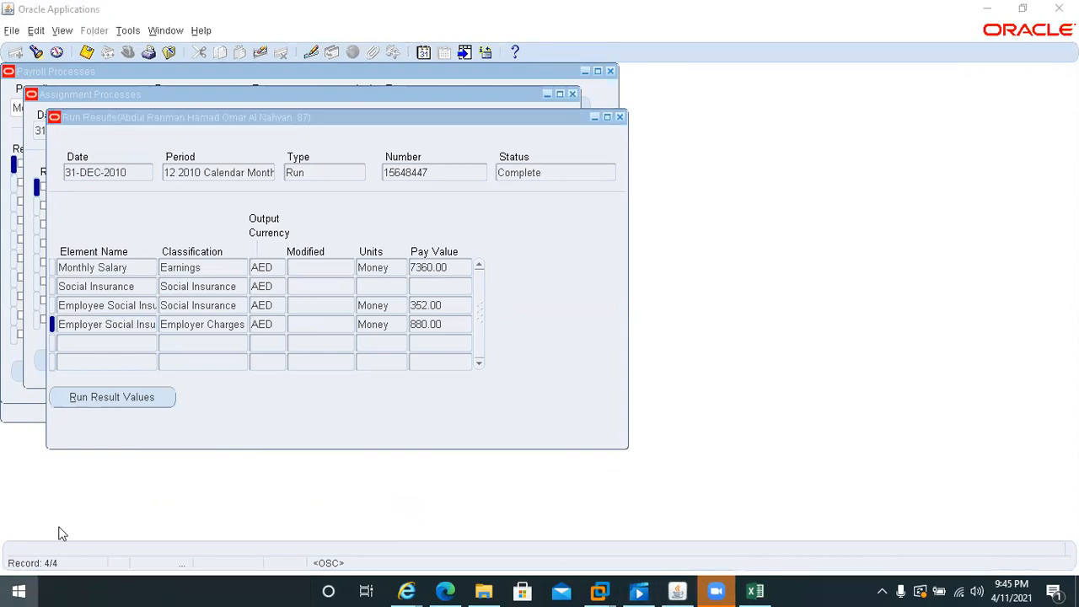
{"action": "type", "text": "calc"}
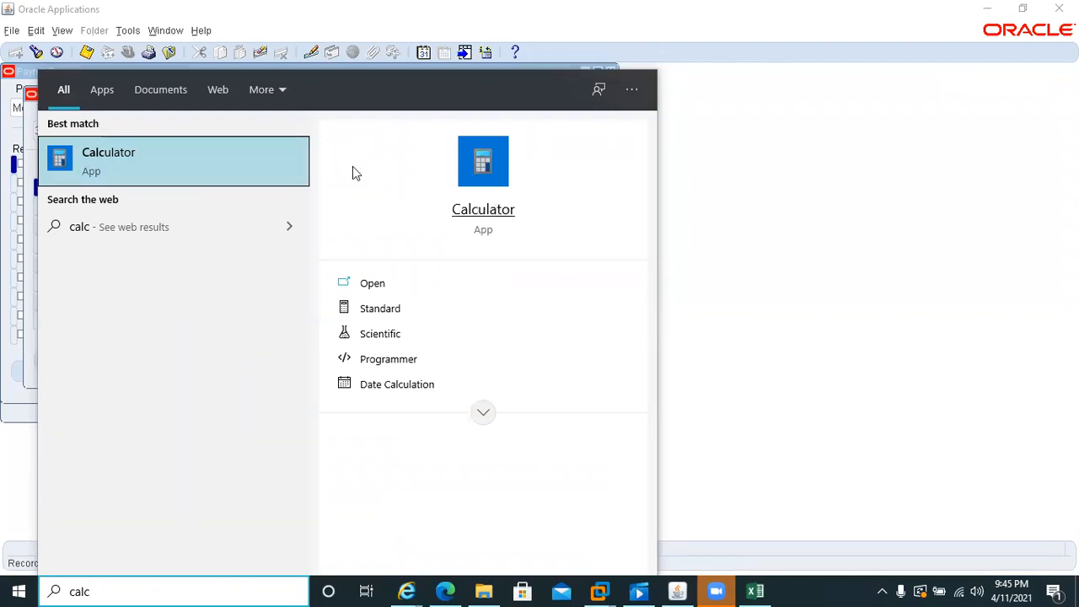
{"action": "left_click", "coordinate": [210, 161]}
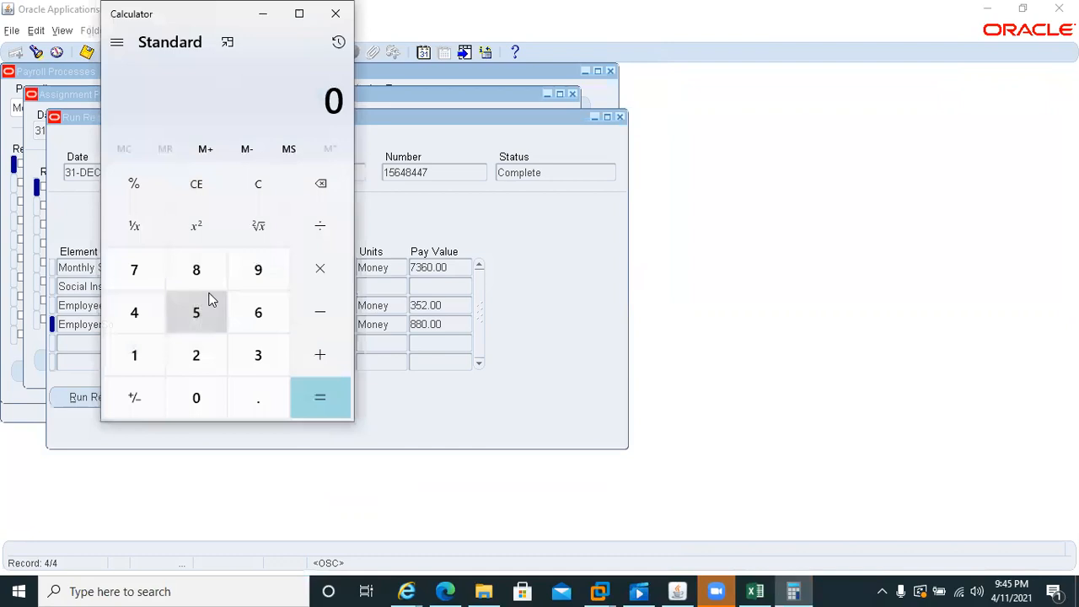
{"action": "left_click_drag", "start_coordinate": [182, 10], "coordinate": [828, 179]}
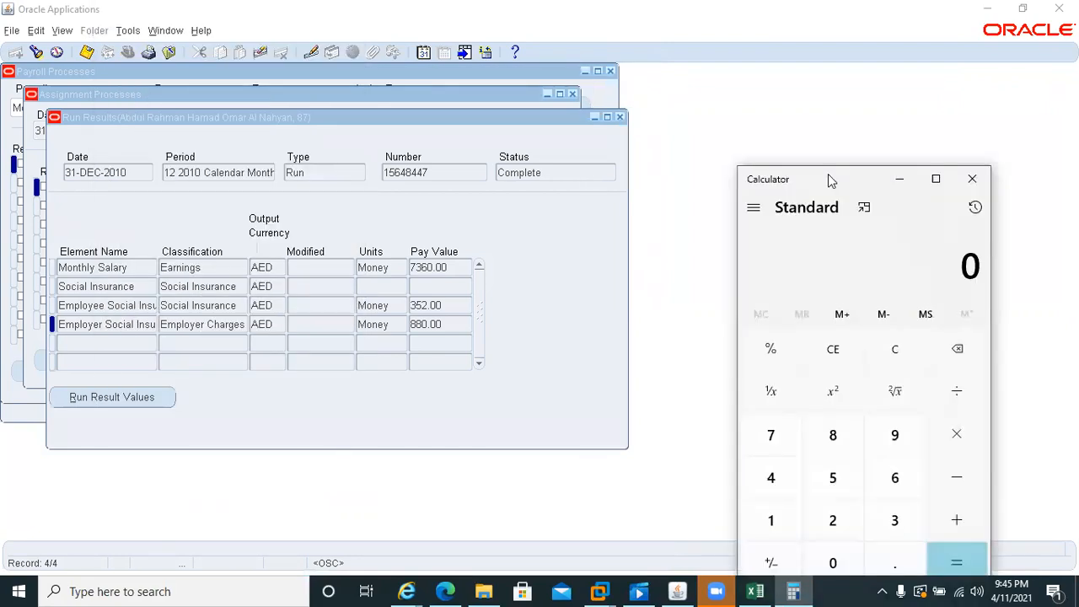
Step: Calculate 5 percent of the monthly salary in Calculator as 7360 × 5 ÷ 100
{"action": "key", "text": "7"}
{"action": "key", "text": "3"}
{"action": "key", "text": "6"}
{"action": "key", "text": "0"}
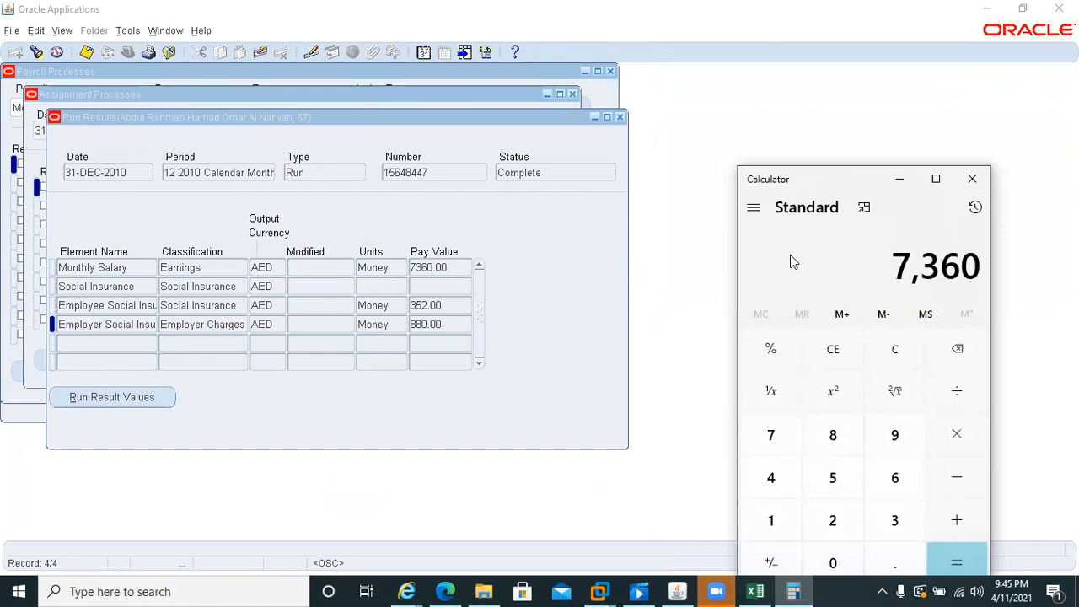
{"action": "key", "text": "asterisk"}
{"action": "key", "text": "5"}
{"action": "key", "text": "slash"}
{"action": "key", "text": "1"}
{"action": "key", "text": "0"}
{"action": "key", "text": "0"}
{"action": "key", "text": "Return"}
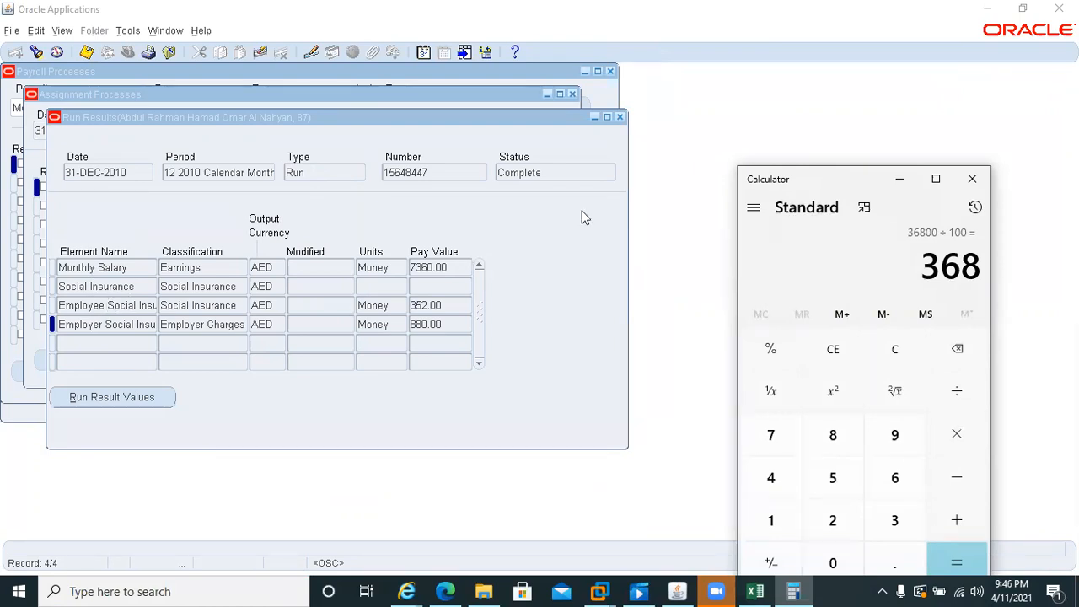
Step: Close the Run Results, Assignment Processes and Payroll Processes windows to return to the Navigator
{"action": "left_click", "coordinate": [620, 118]}
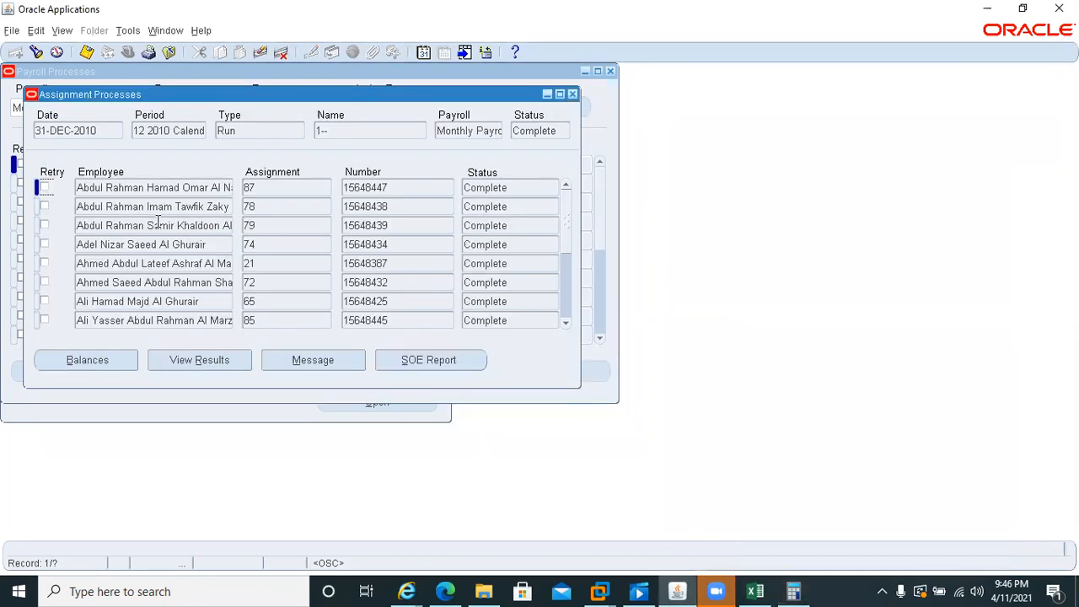
{"action": "left_click", "coordinate": [571, 94]}
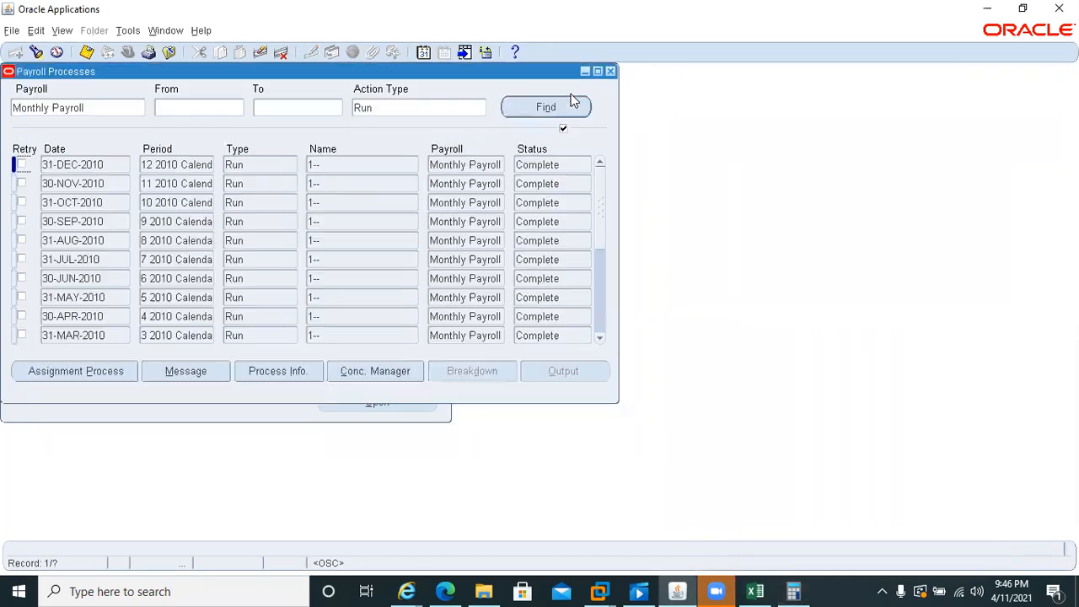
{"action": "left_click", "coordinate": [111, 161]}
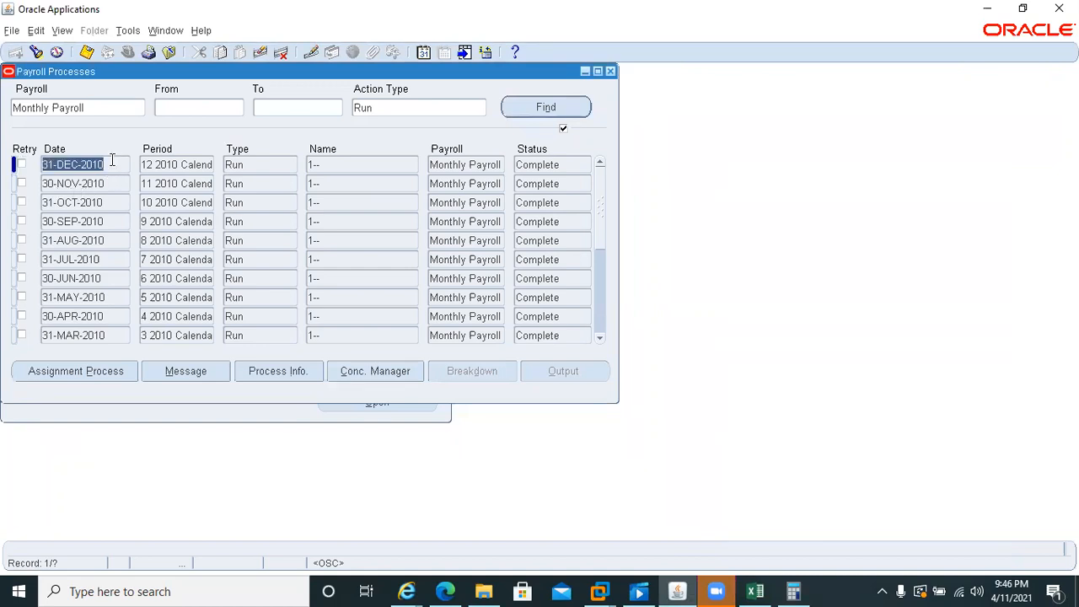
{"action": "left_click", "coordinate": [611, 72]}
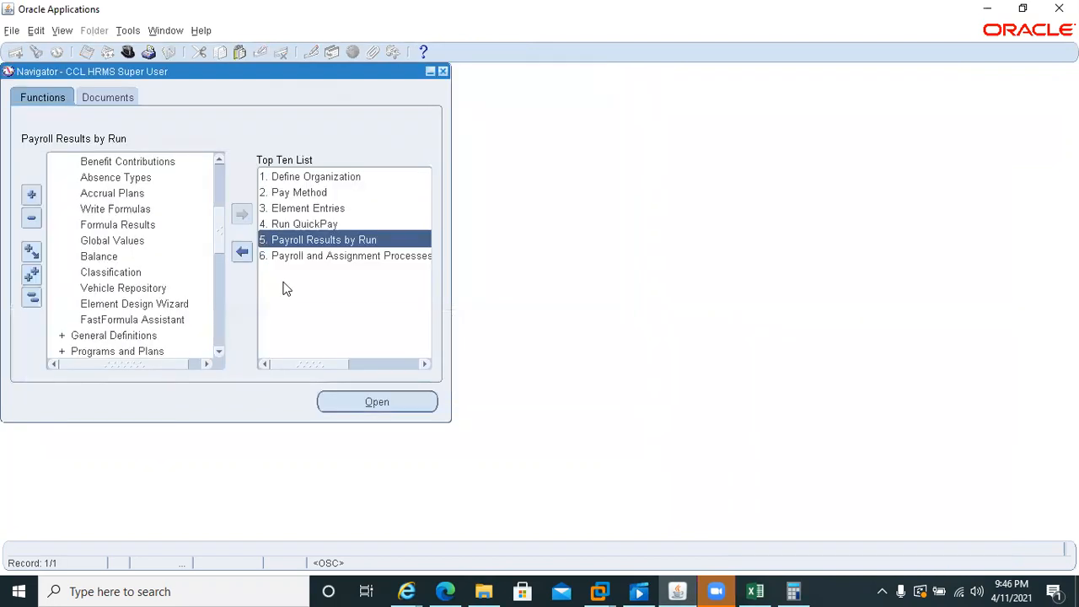
Step: Open Run QuickPay and find the employee by entering the employee number
{"action": "left_click", "coordinate": [297, 222]}
{"action": "double_click", "coordinate": [297, 221]}
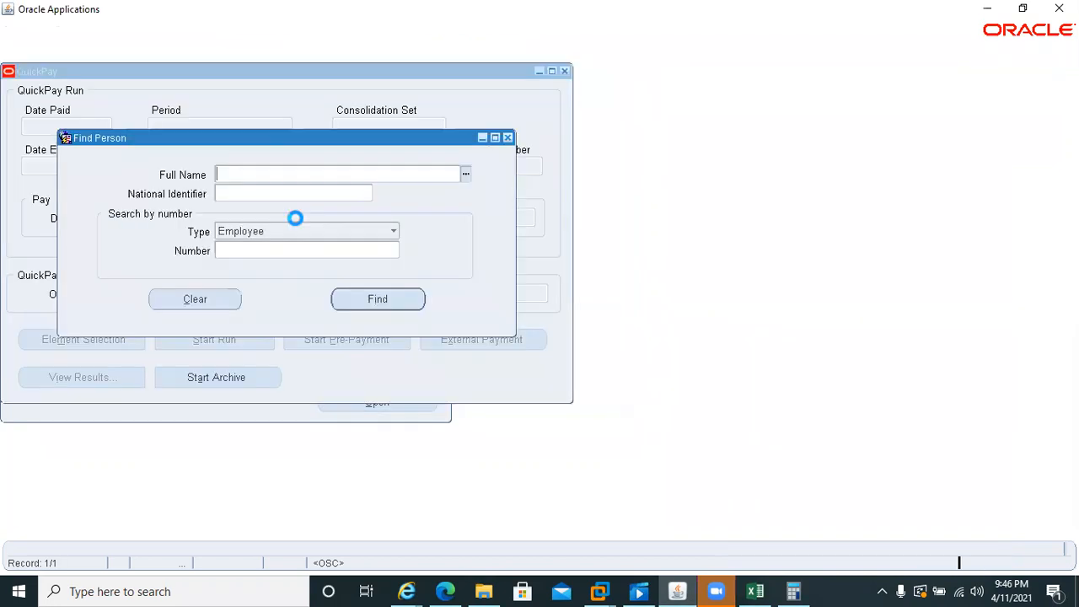
{"action": "left_click", "coordinate": [285, 248]}
{"action": "type", "text": "60"}
{"action": "key", "text": "Tab"}
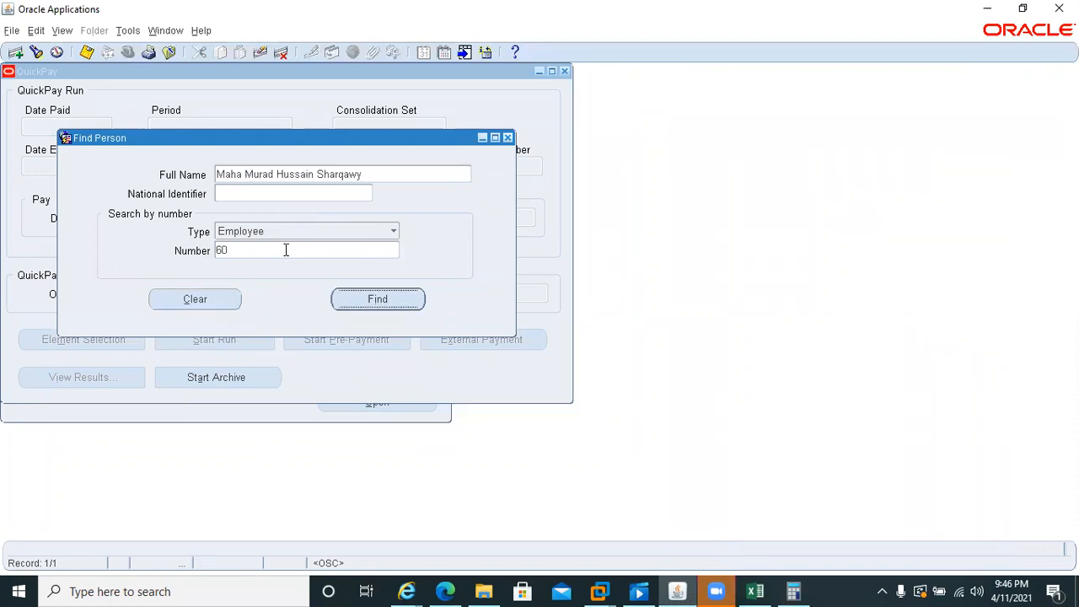
{"action": "left_click", "coordinate": [373, 300]}
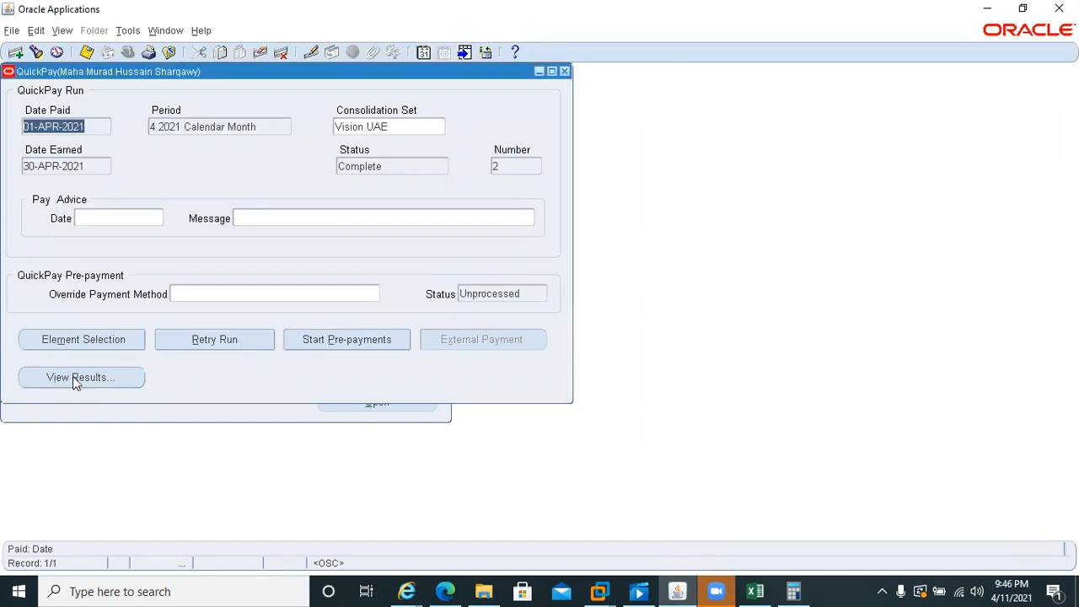
Step: Open the Run Results of the employee's QuickPay and bring the Employer Social Insurance row into view
{"action": "left_click", "coordinate": [76, 379]}
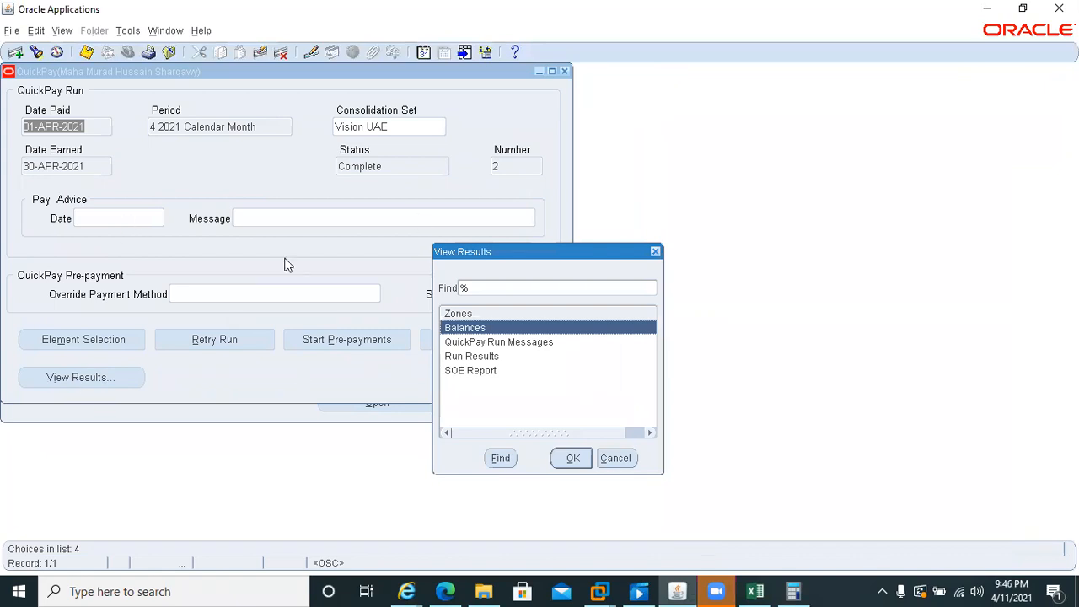
{"action": "double_click", "coordinate": [485, 355]}
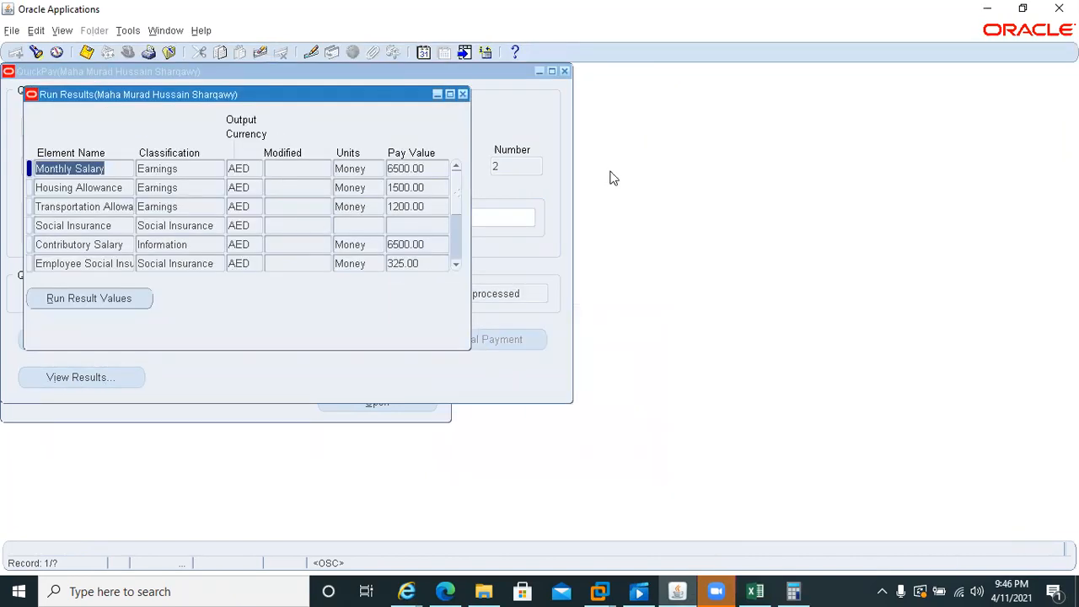
{"action": "left_click", "coordinate": [455, 264]}
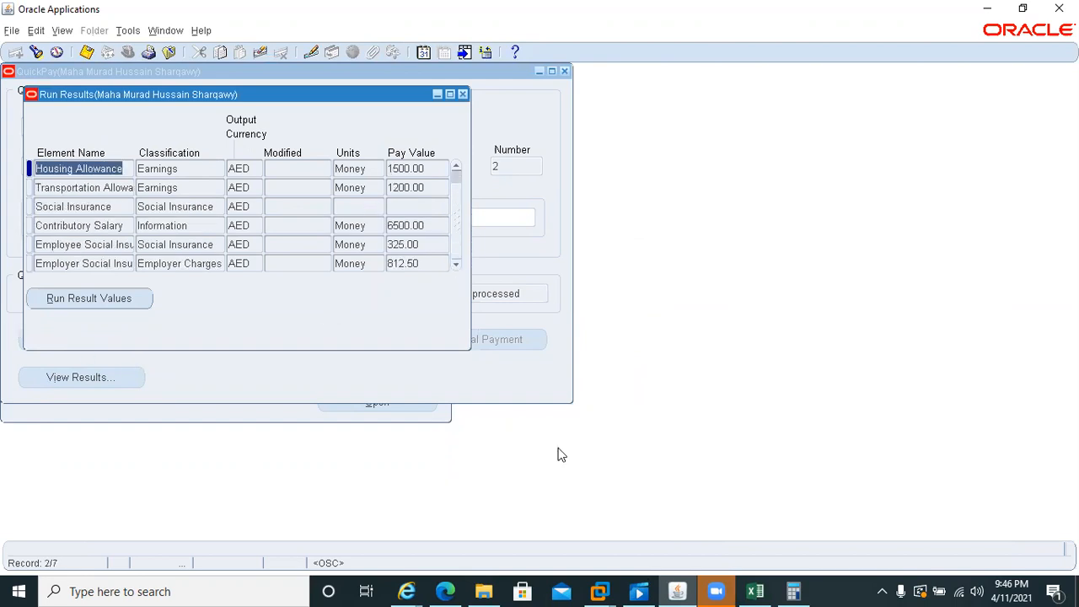
Step: Calculate 6500 × 5 ÷ 100 in Calculator and check it against the Employee Social Insurance pay value in Run Results
{"action": "mouse_move", "coordinate": [794, 591]}
{"action": "left_click", "coordinate": [764, 480]}
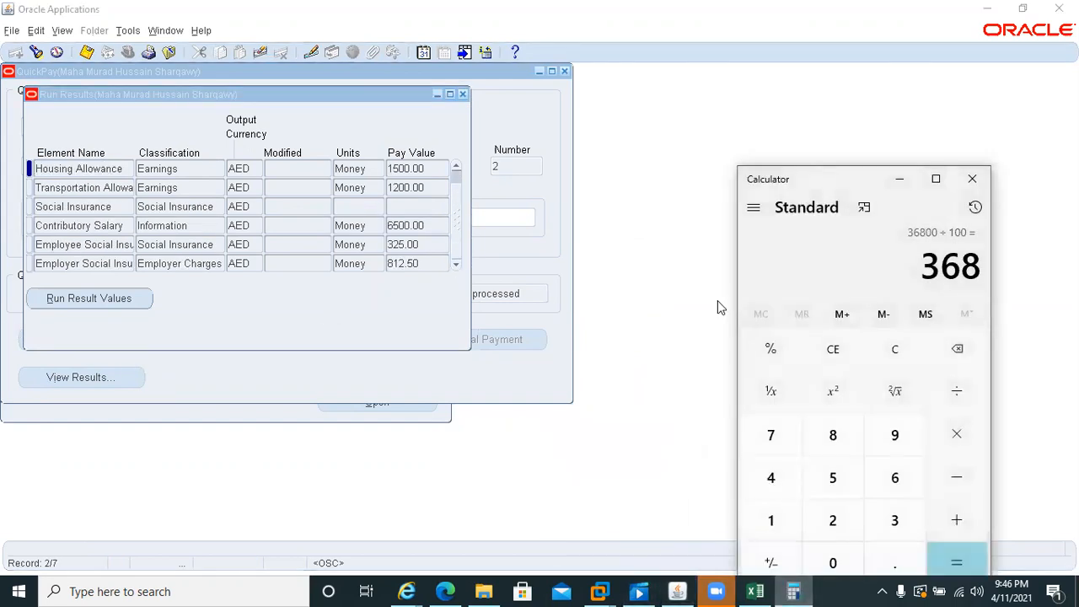
{"action": "type", "text": "6500"}
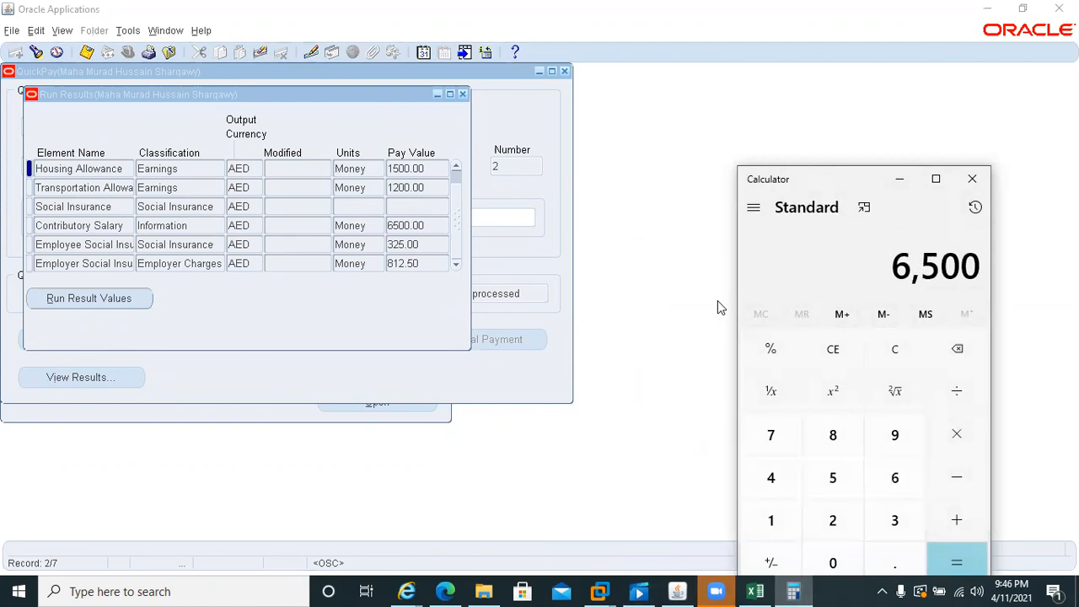
{"action": "key", "text": "asterisk"}
{"action": "type", "text": "5"}
{"action": "key", "text": "slash"}
{"action": "type", "text": "100"}
{"action": "key", "text": "Return"}
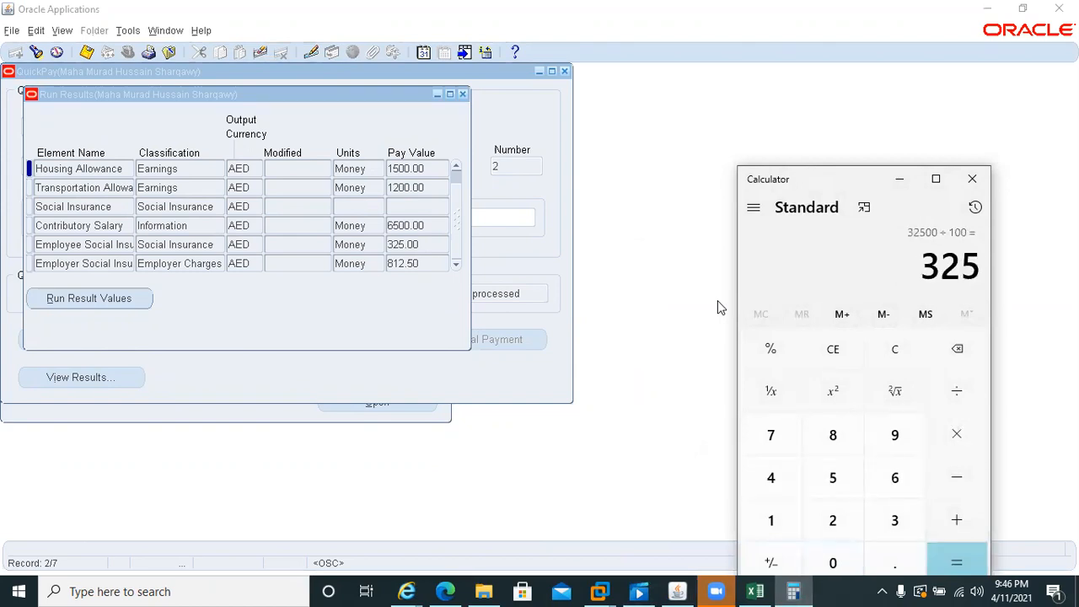
{"action": "left_click", "coordinate": [426, 245]}
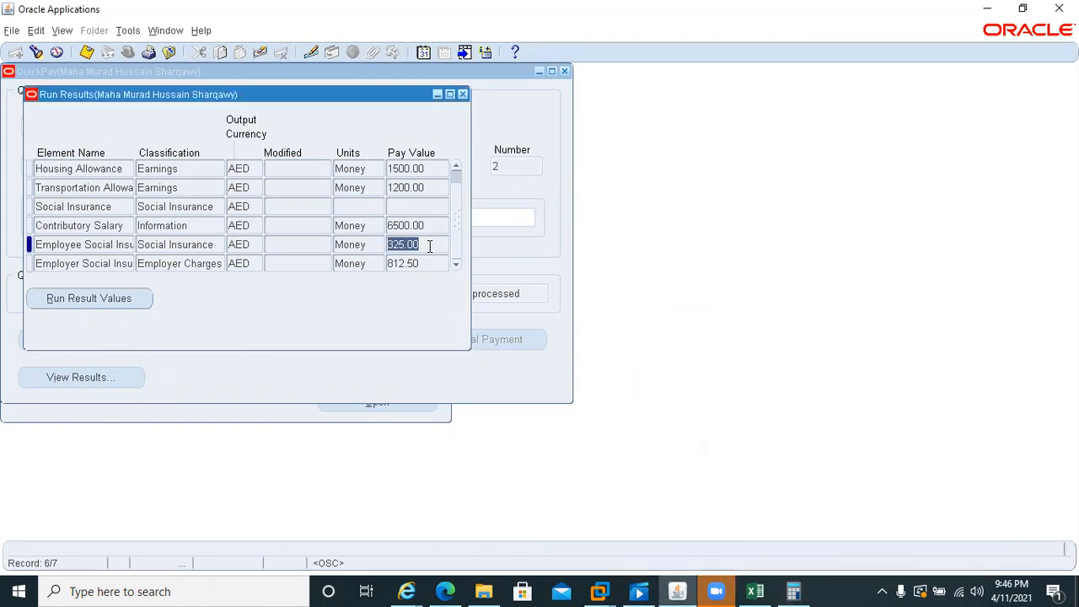
Step: Calculate the employer share as 6500 × 12.5 ÷ 100 in Calculator, compare it with the run result, and close Calculator
{"action": "left_click", "coordinate": [793, 592]}
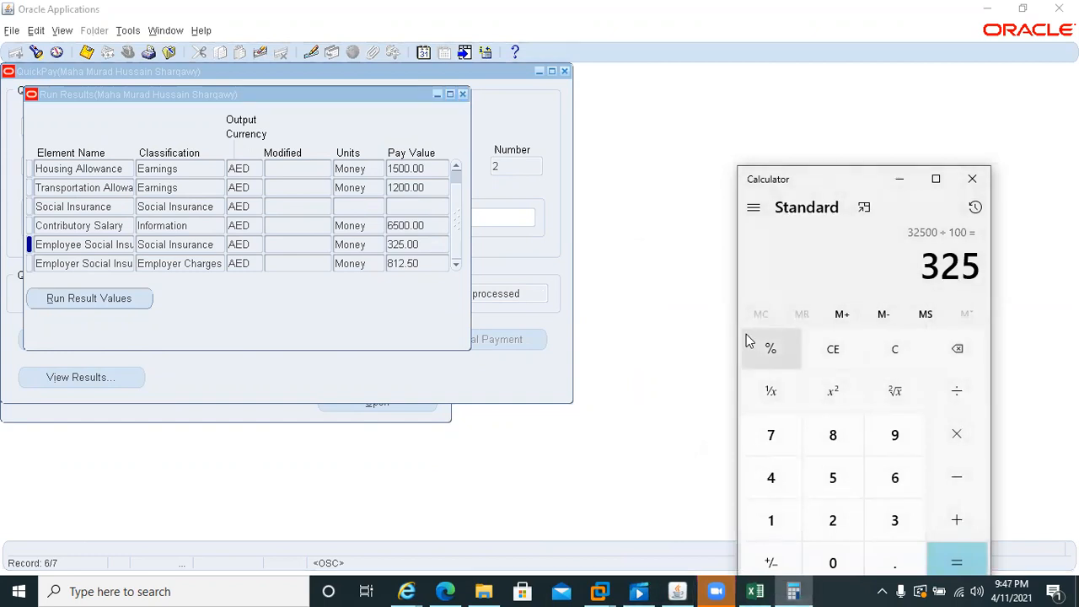
{"action": "type", "text": "6500"}
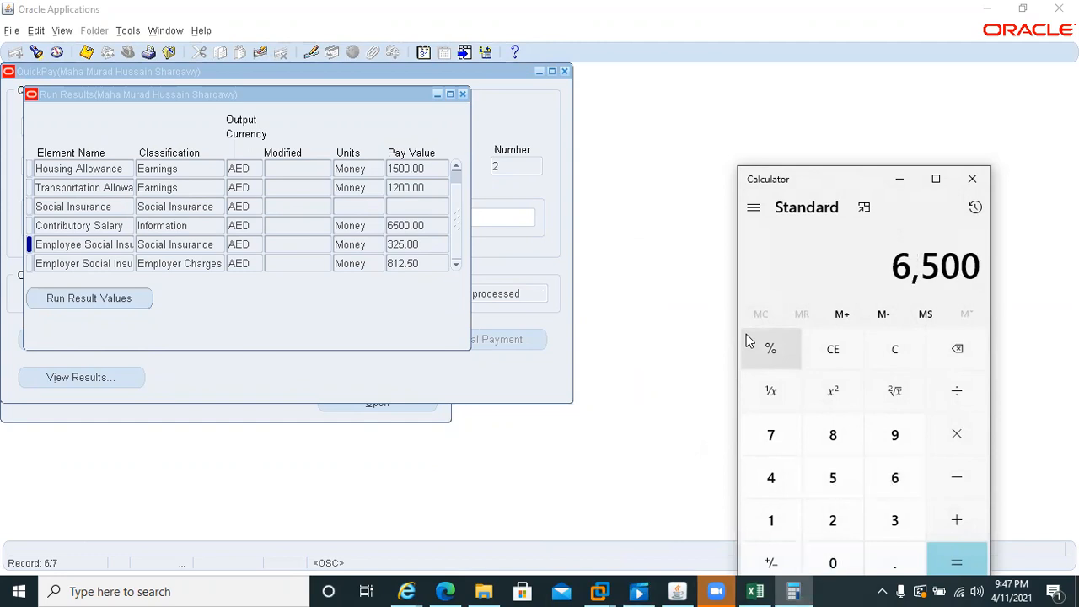
{"action": "type", "text": "*12.5"}
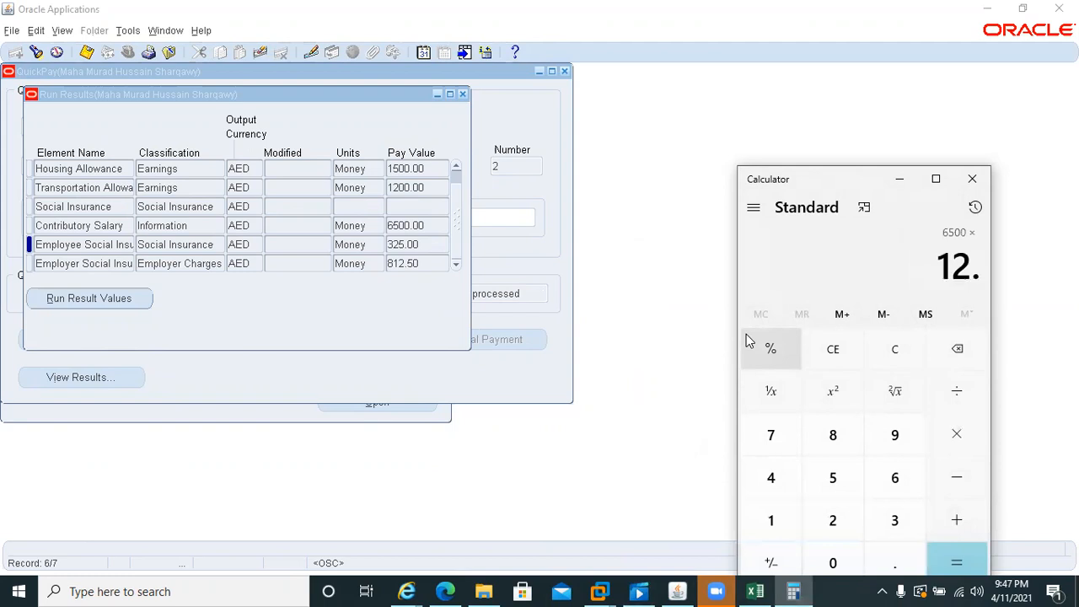
{"action": "key", "text": "Return"}
{"action": "type", "text": "/100"}
{"action": "key", "text": "Return"}
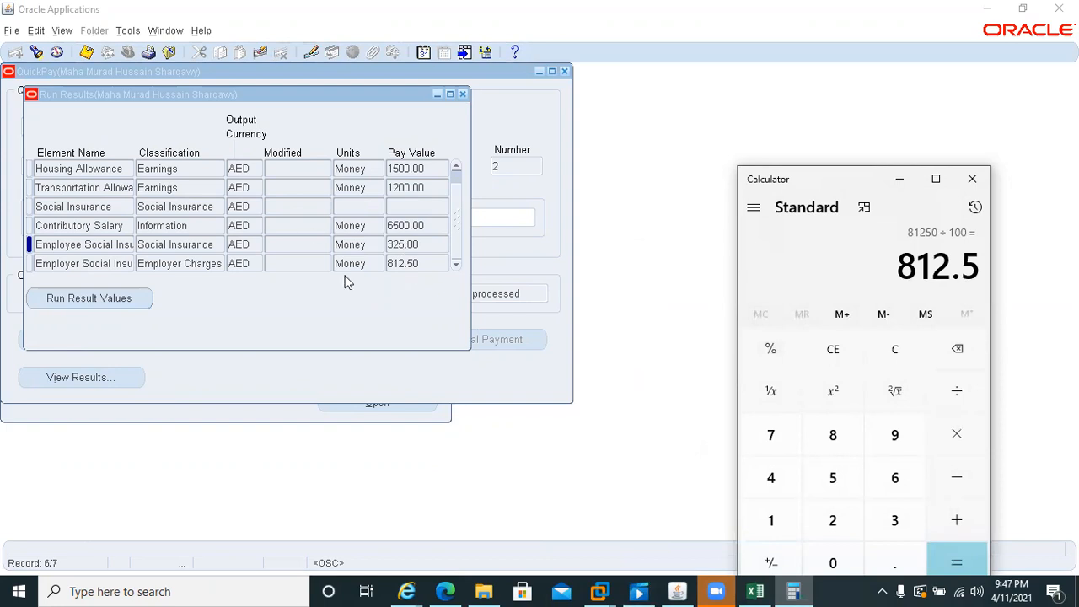
{"action": "left_click", "coordinate": [972, 179]}
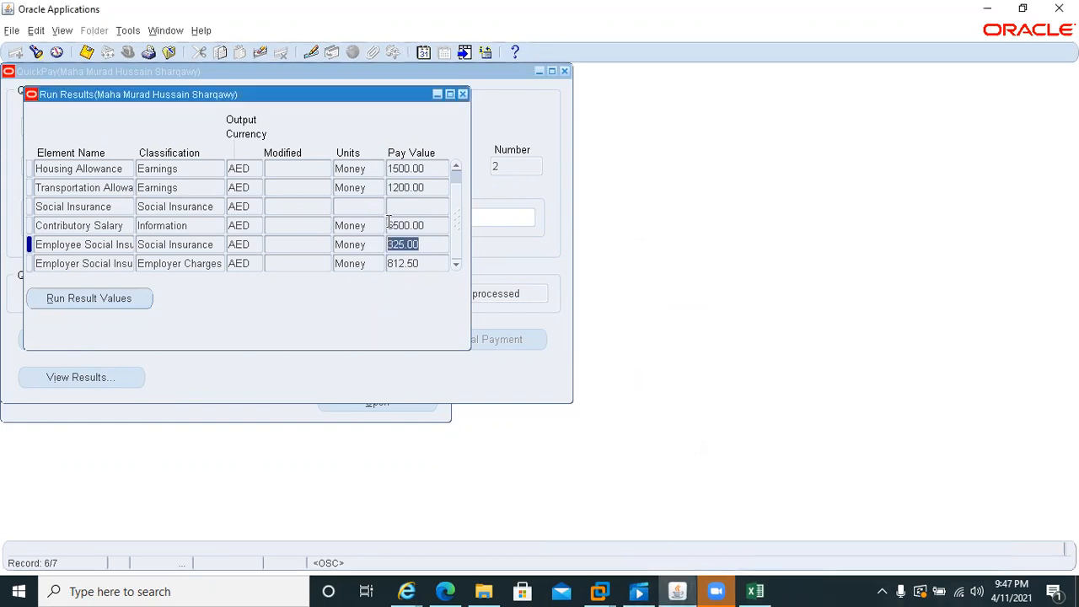
Step: Close the Run Results and QuickPay windows and open Formula Results
{"action": "left_click", "coordinate": [463, 94]}
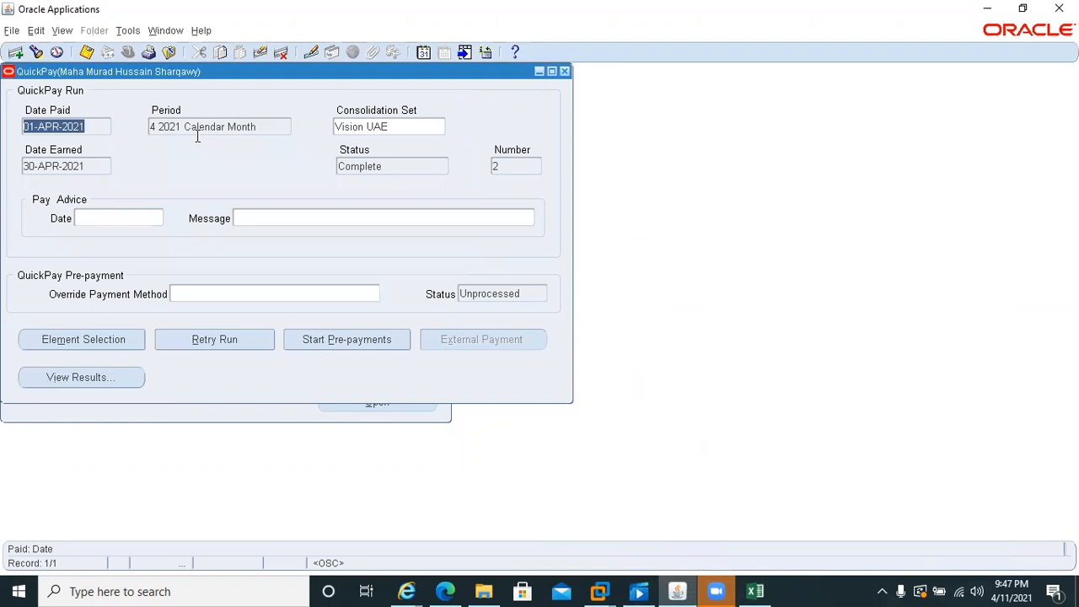
{"action": "left_click", "coordinate": [564, 75]}
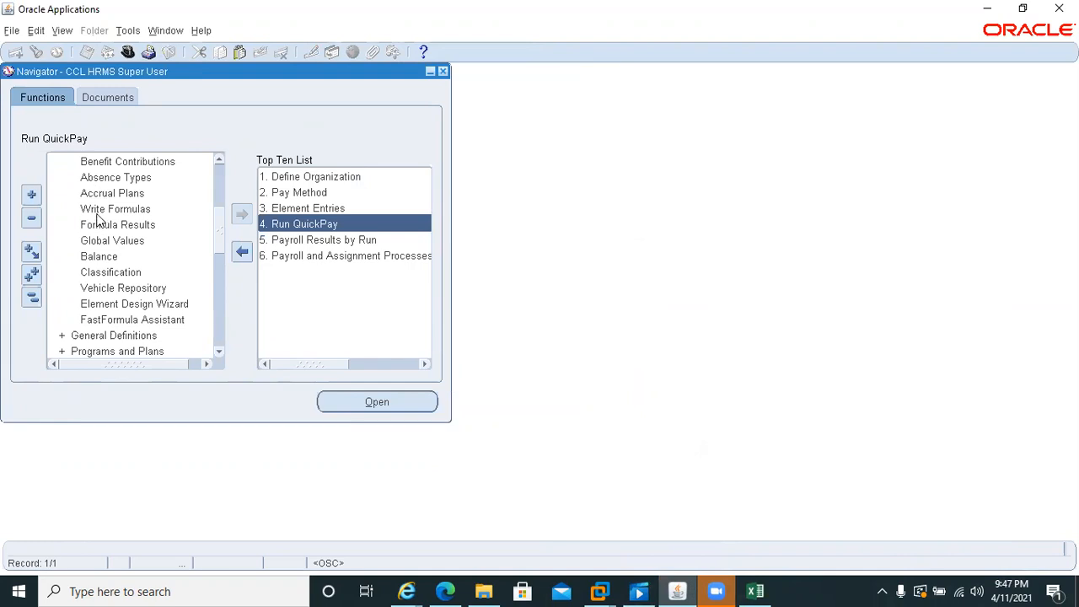
{"action": "left_click", "coordinate": [99, 210]}
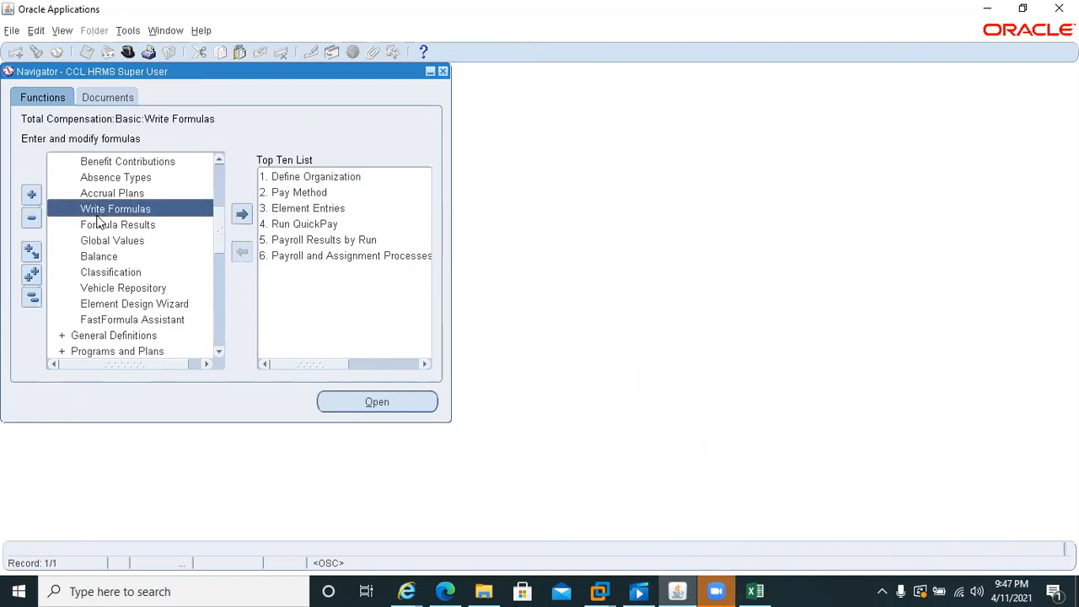
{"action": "double_click", "coordinate": [98, 224]}
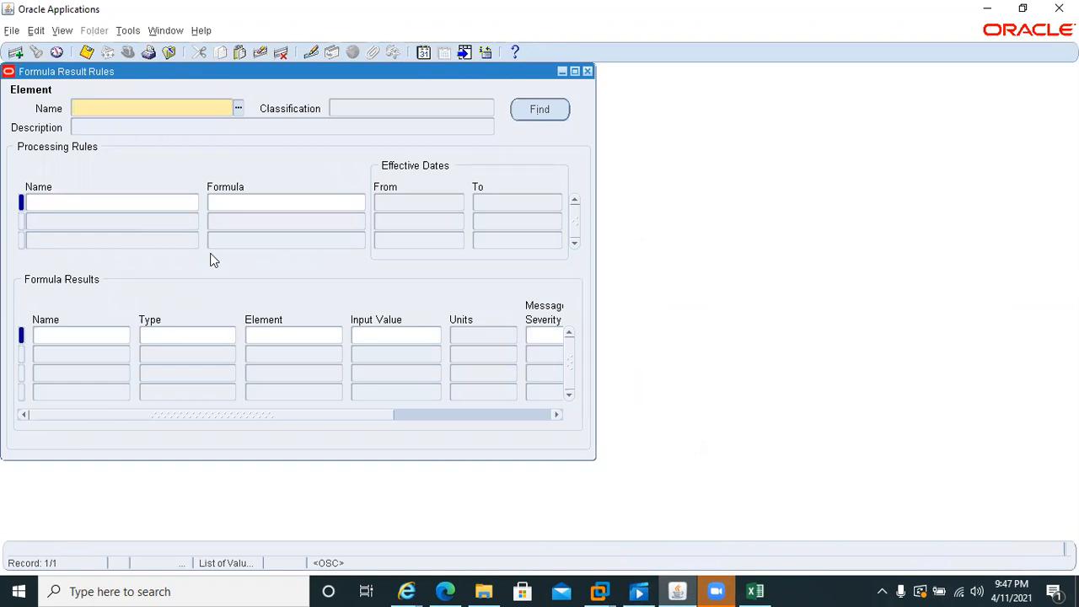
Step: Look up the Social Insurance element and display its formula result rules
{"action": "type", "text": "social Insurance"}
{"action": "key", "text": "Tab"}
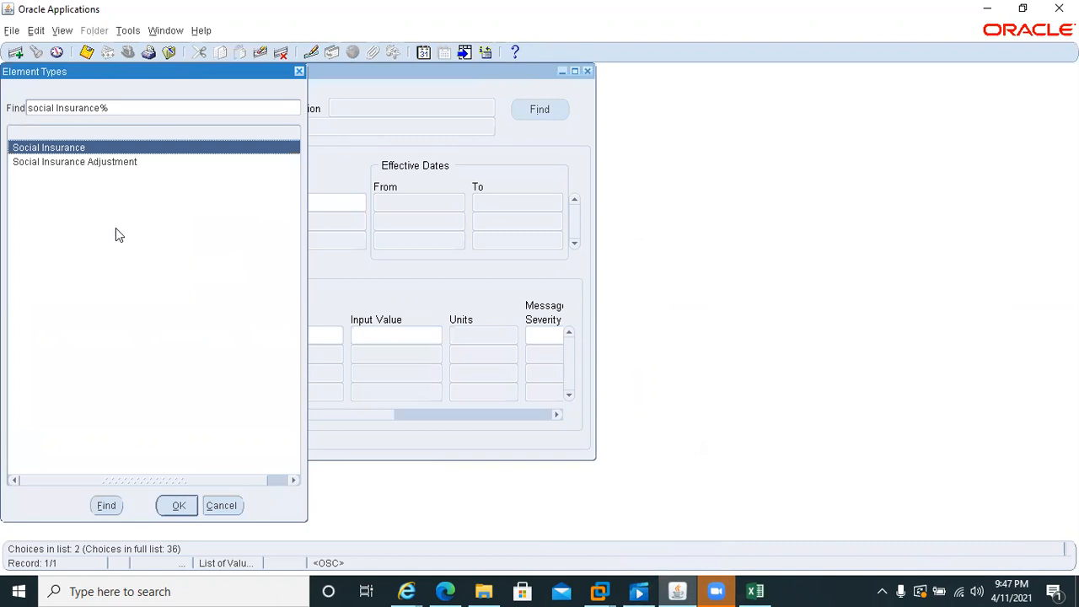
{"action": "key", "text": "Return"}
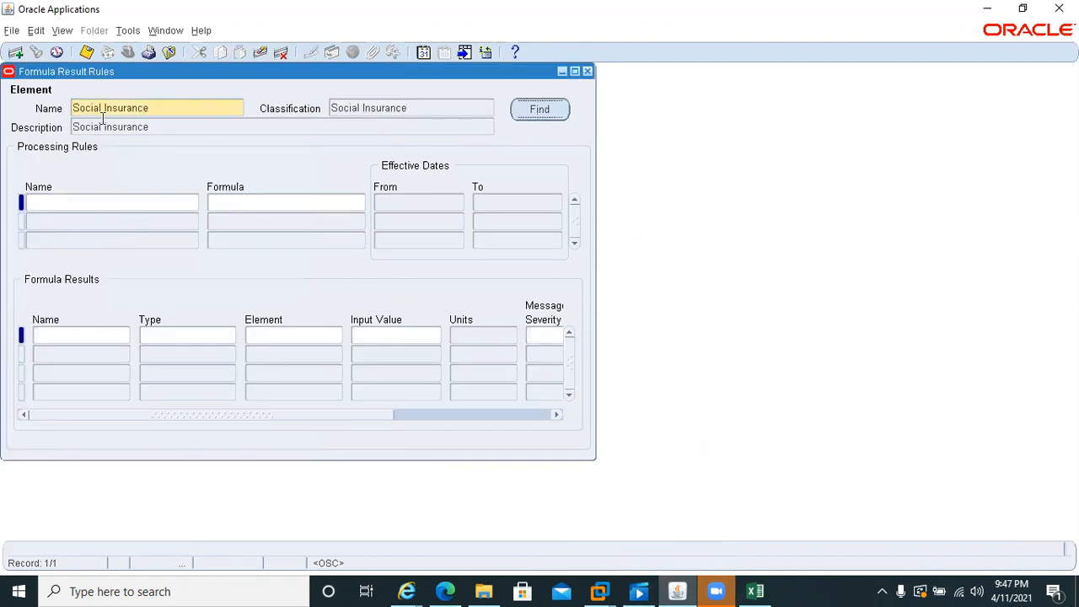
{"action": "key", "text": "Tab"}
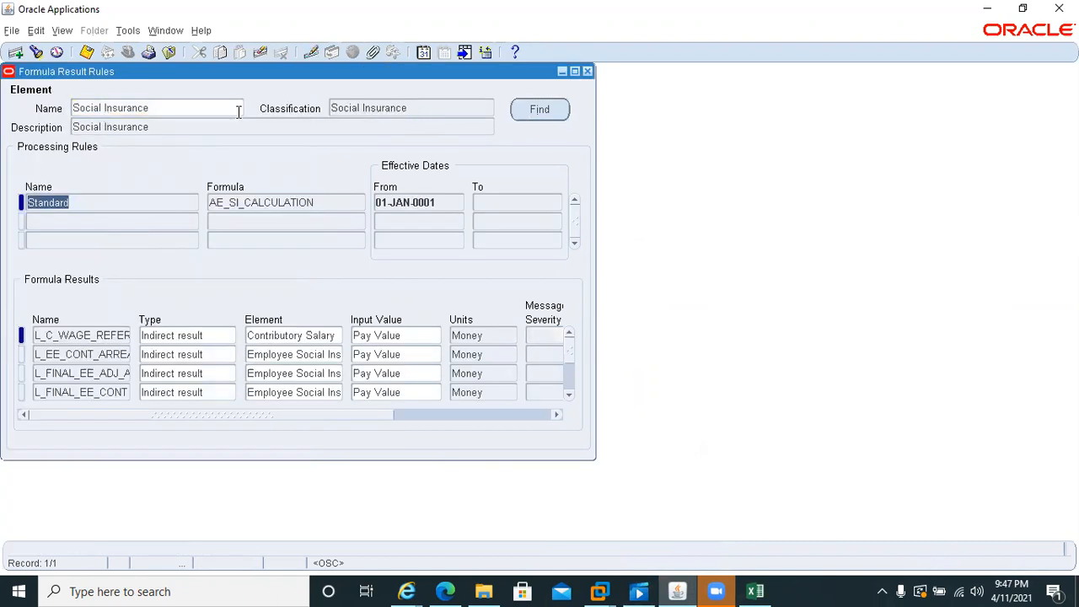
Step: Reposition the Formula Result Rules window and examine the formula and effective start date of the Social Insurance element's Standard processing rule
{"action": "left_click_drag", "start_coordinate": [281, 75], "coordinate": [752, 171]}
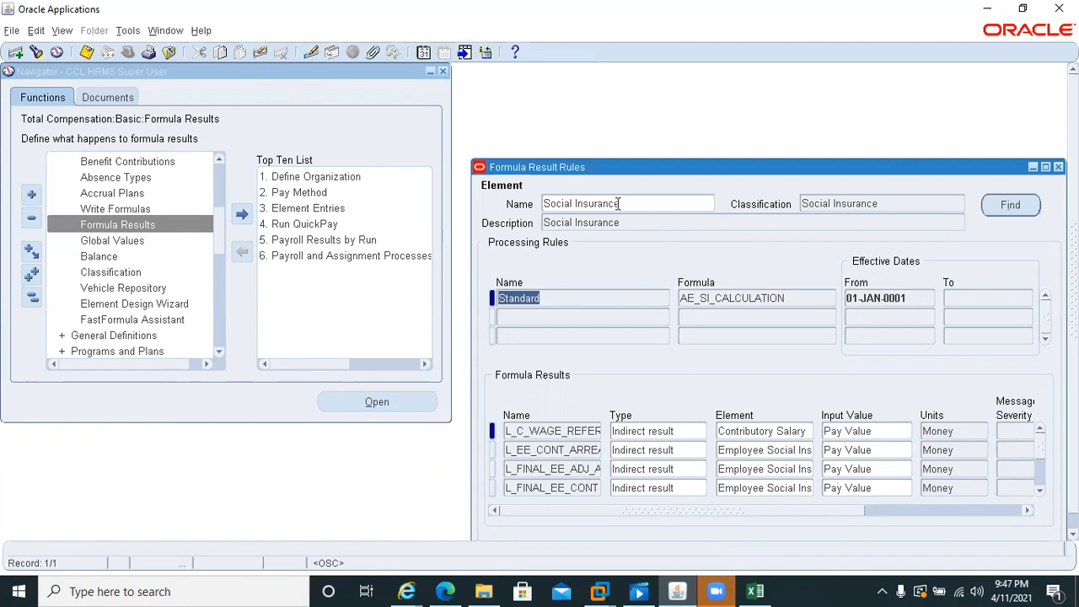
{"action": "left_click_drag", "start_coordinate": [672, 168], "coordinate": [427, 100]}
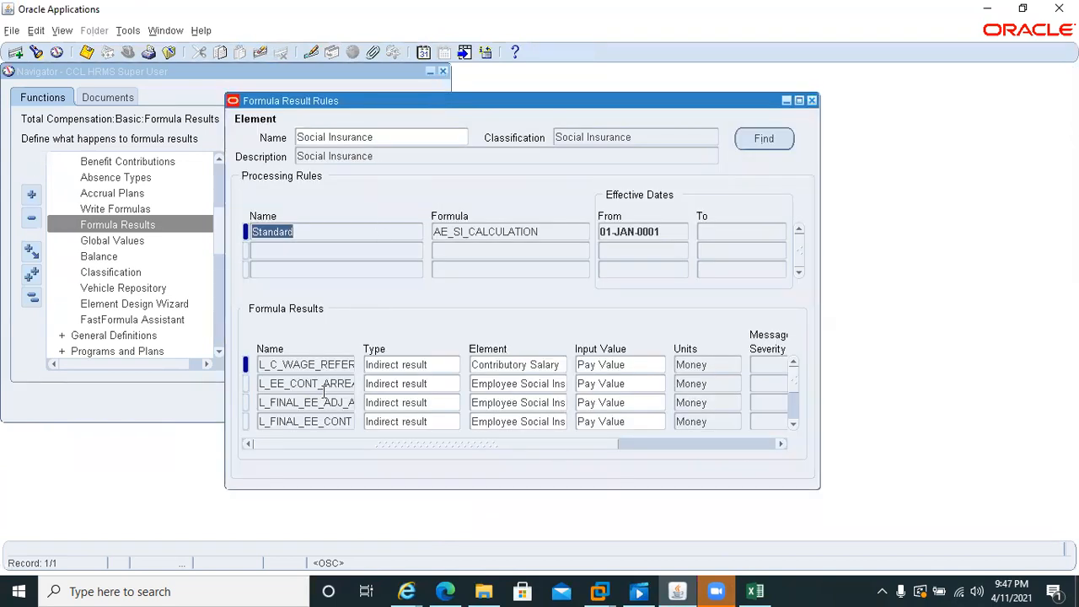
{"action": "left_click", "coordinate": [557, 231]}
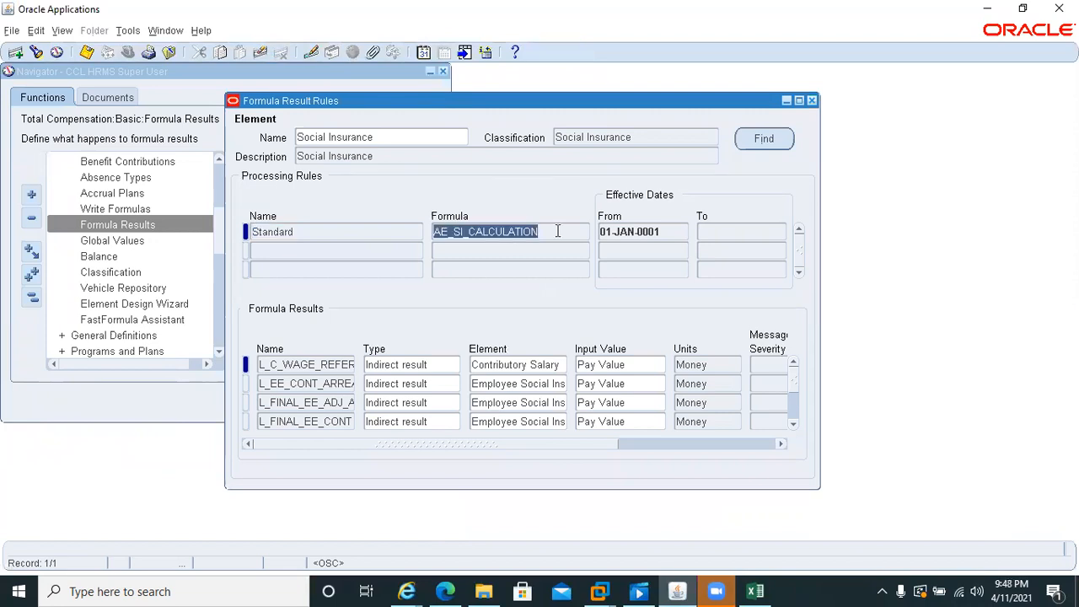
{"action": "left_click", "coordinate": [663, 229]}
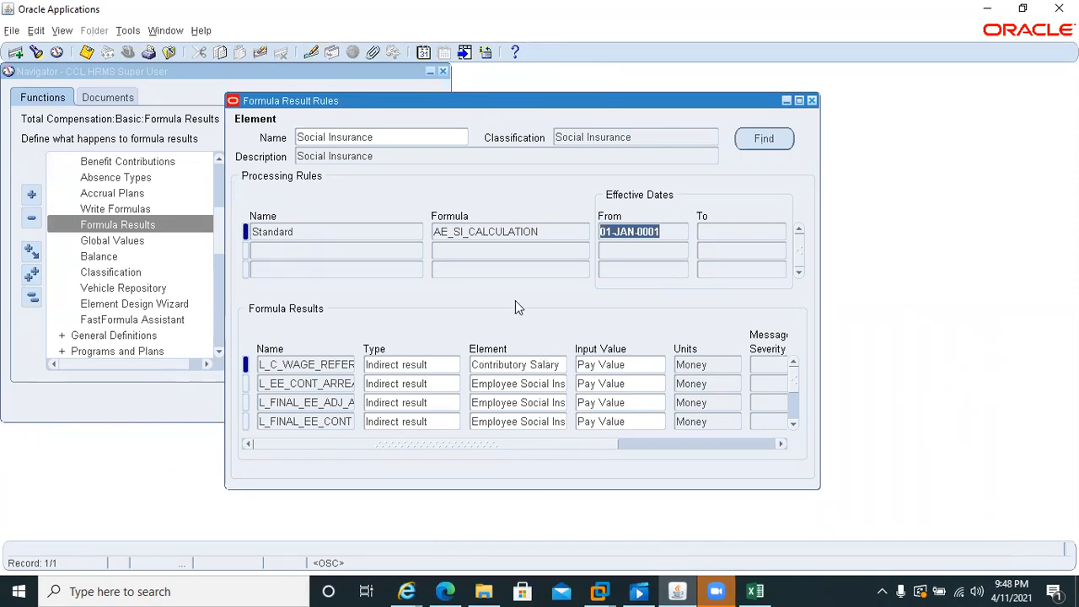
{"action": "left_click", "coordinate": [557, 234]}
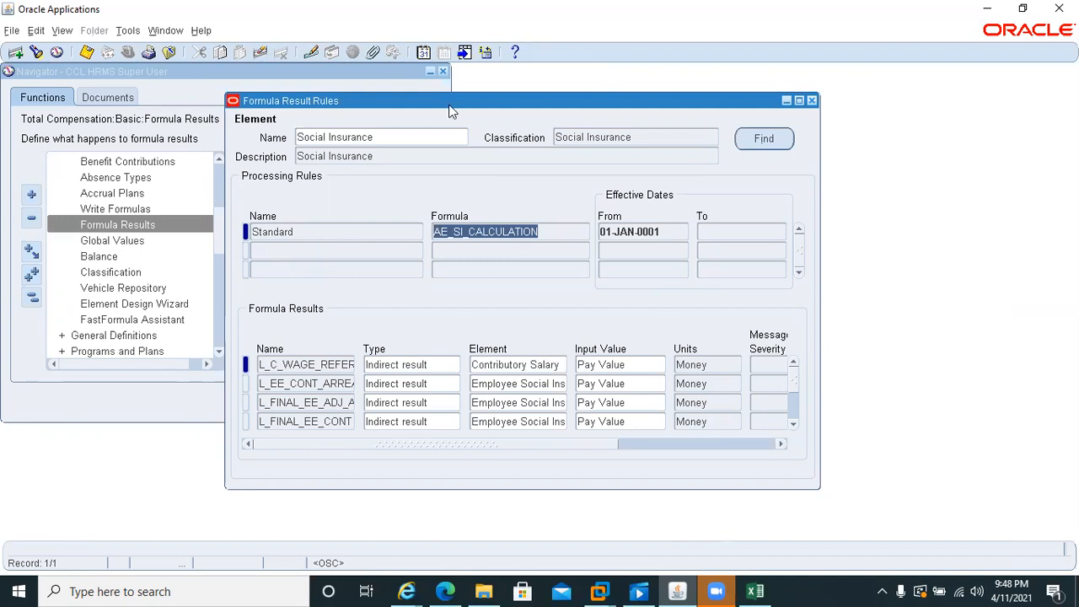
Step: Find the formula result rules of the Monthly Salary element, check the formula attached to its Standard rule, and close the window
{"action": "left_click", "coordinate": [414, 139]}
{"action": "type", "text": "mon"}
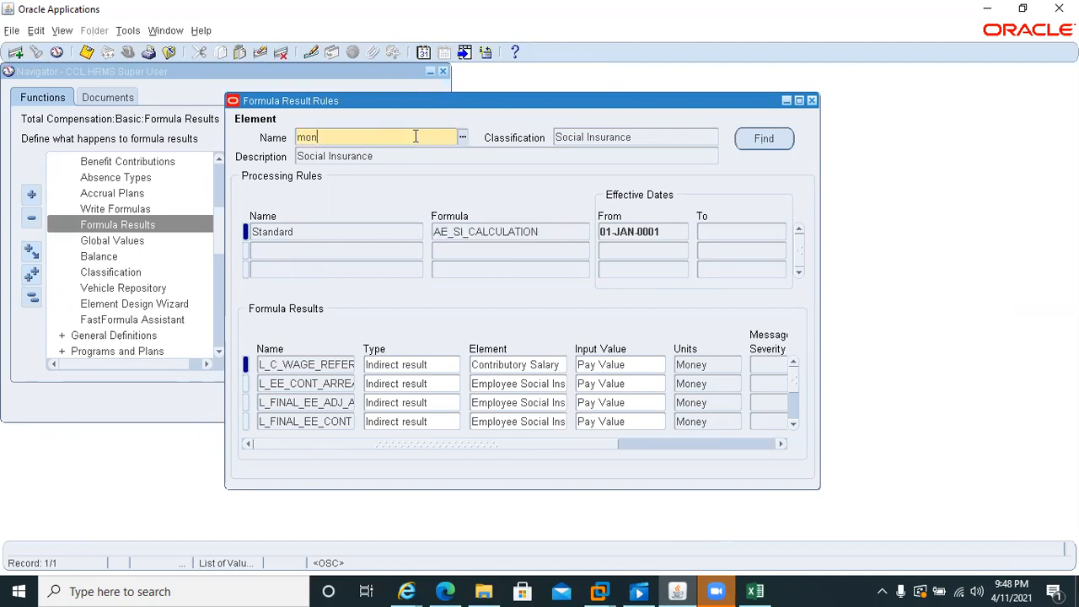
{"action": "key", "text": "Tab"}
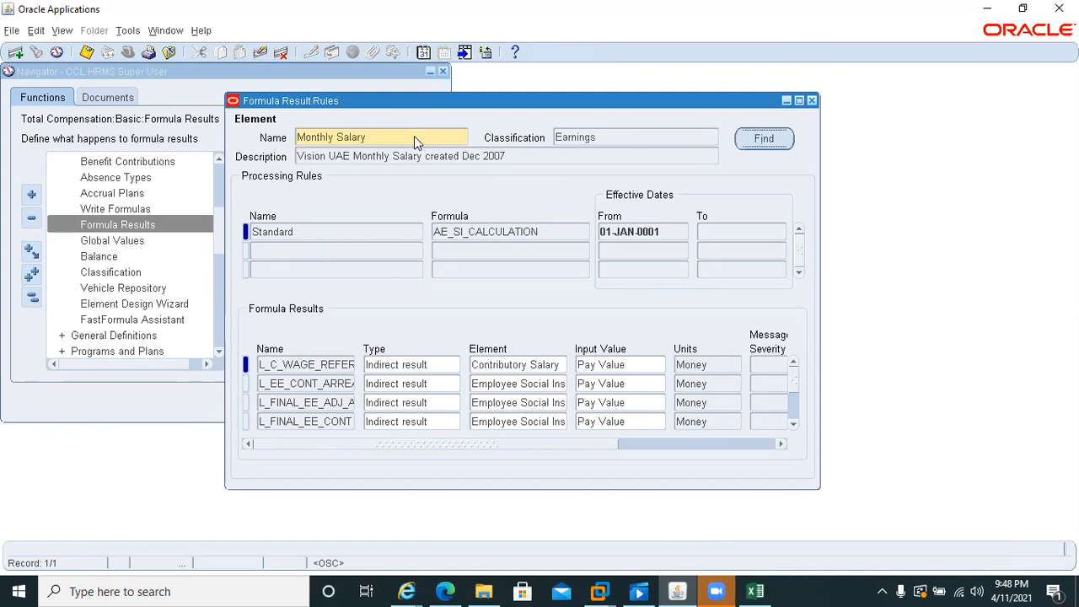
{"action": "left_click", "coordinate": [757, 140]}
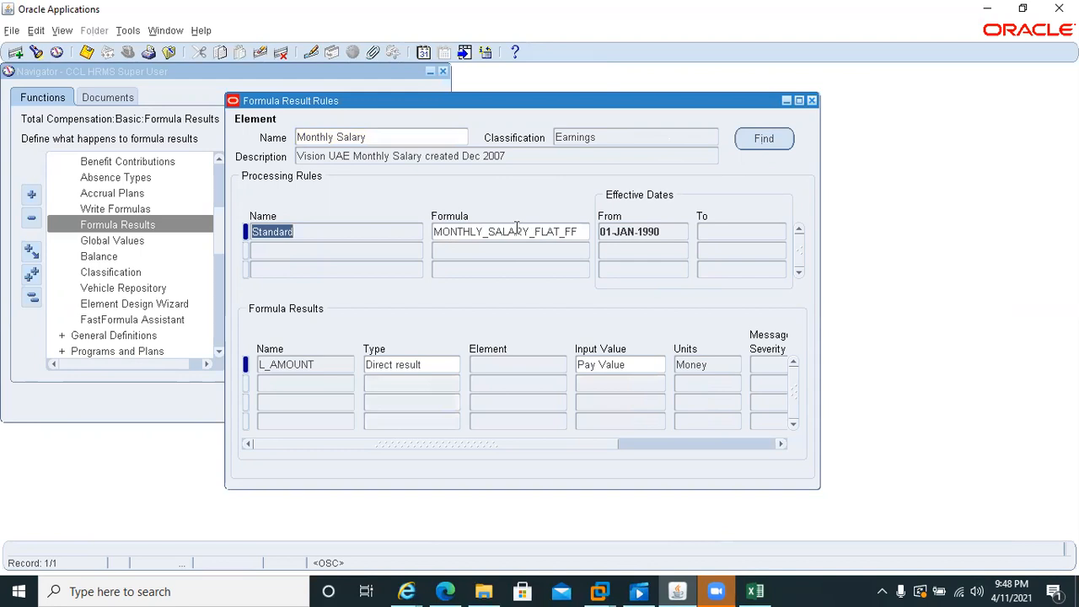
{"action": "left_click", "coordinate": [576, 231]}
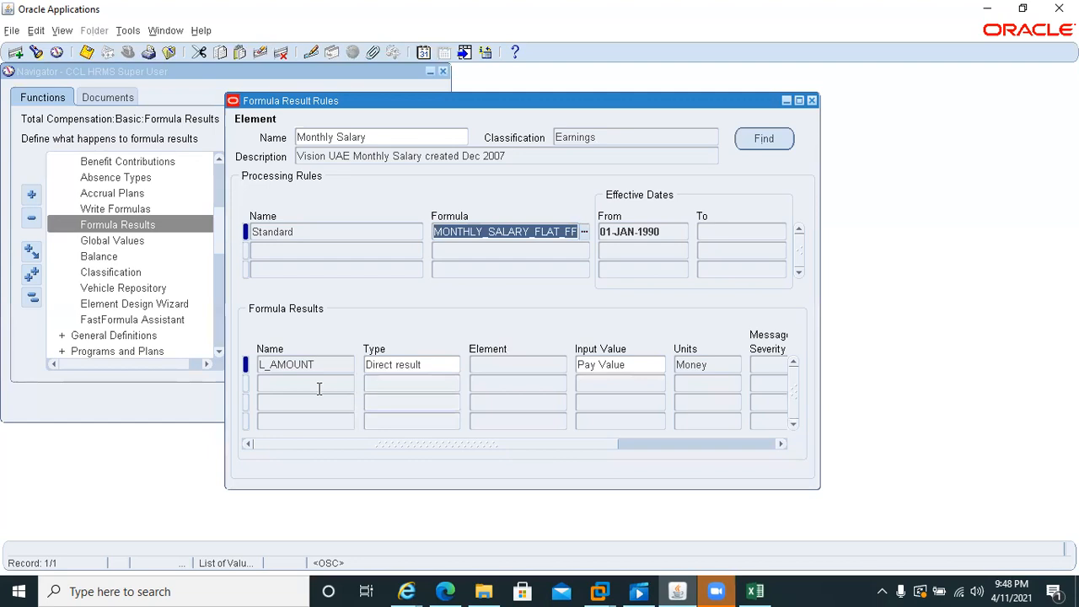
{"action": "left_click", "coordinate": [812, 100]}
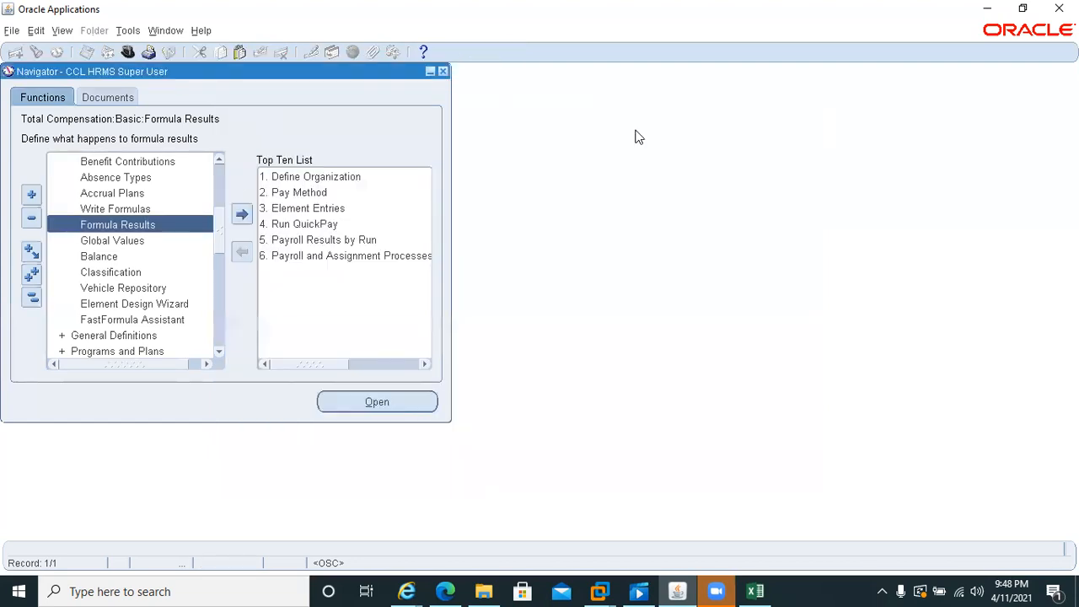
Step: Open Write Formulas and query the formula MONTHLY_SALARY_FLAT_FF
{"action": "double_click", "coordinate": [92, 209]}
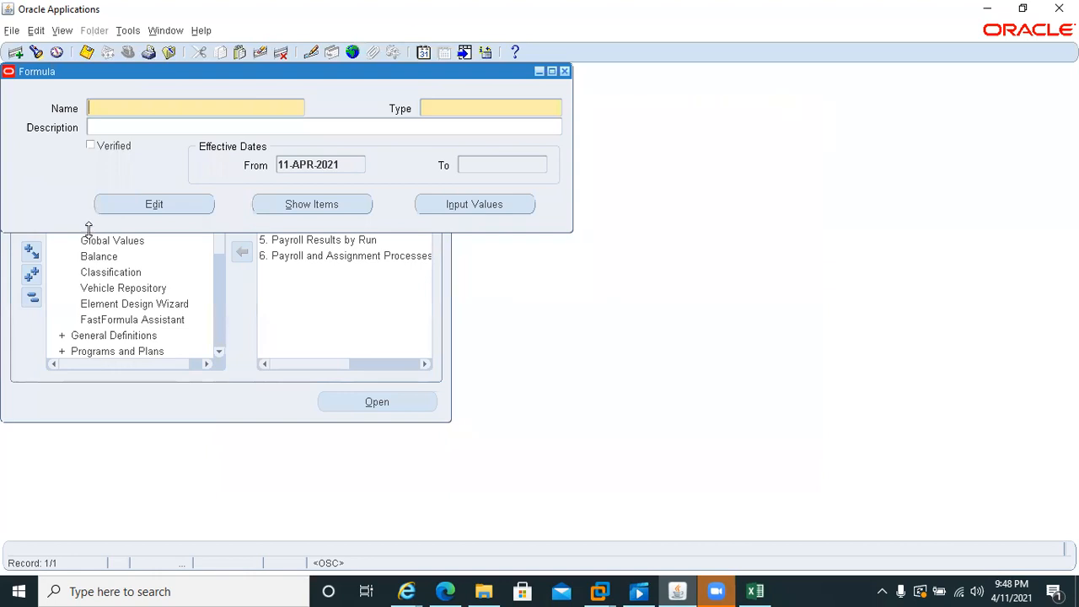
{"action": "key", "text": "F11"}
{"action": "type", "text": "MONTHLY_SALARY_FLAT_FF"}
{"action": "key", "text": "ctrl+F11"}
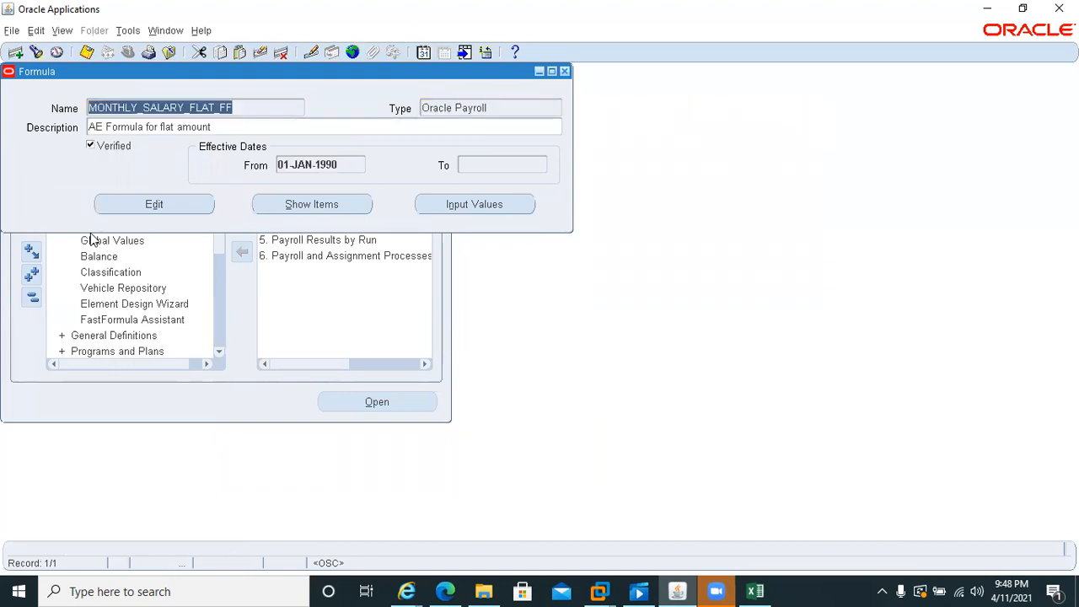
Step: Open the formula's text, examine how Allowance_Amount is assigned to l_amount, and close both formula windows
{"action": "left_click", "coordinate": [142, 210]}
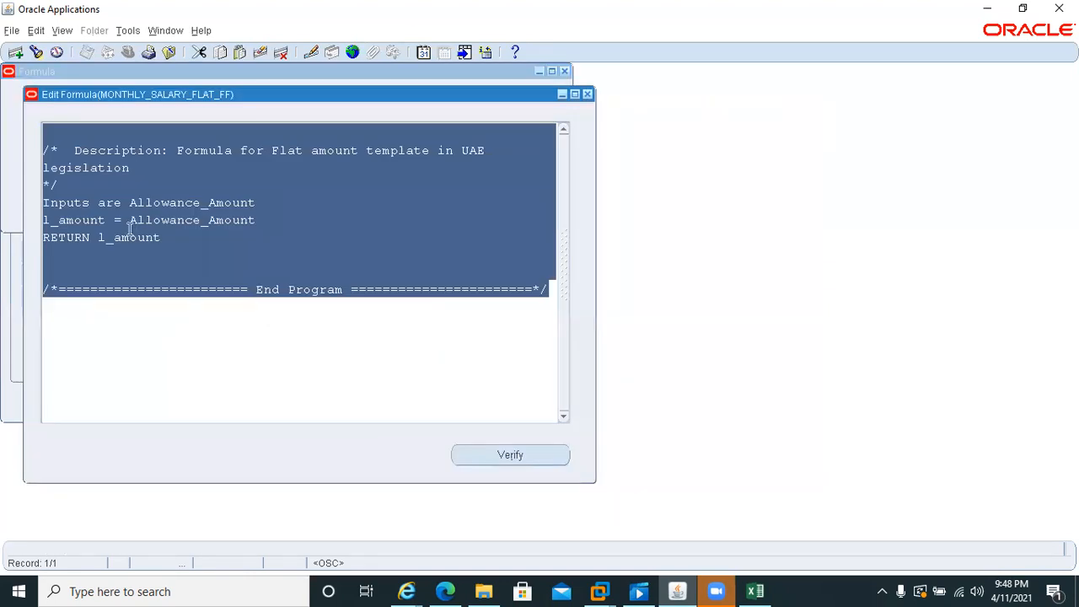
{"action": "left_click", "coordinate": [113, 325]}
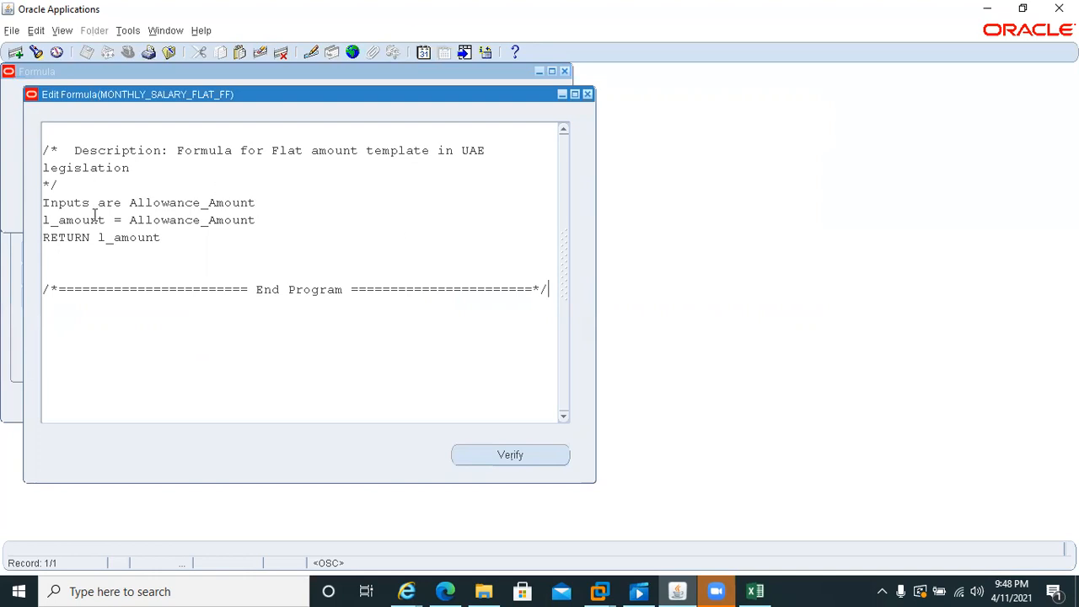
{"action": "left_click_drag", "start_coordinate": [130, 203], "coordinate": [268, 207]}
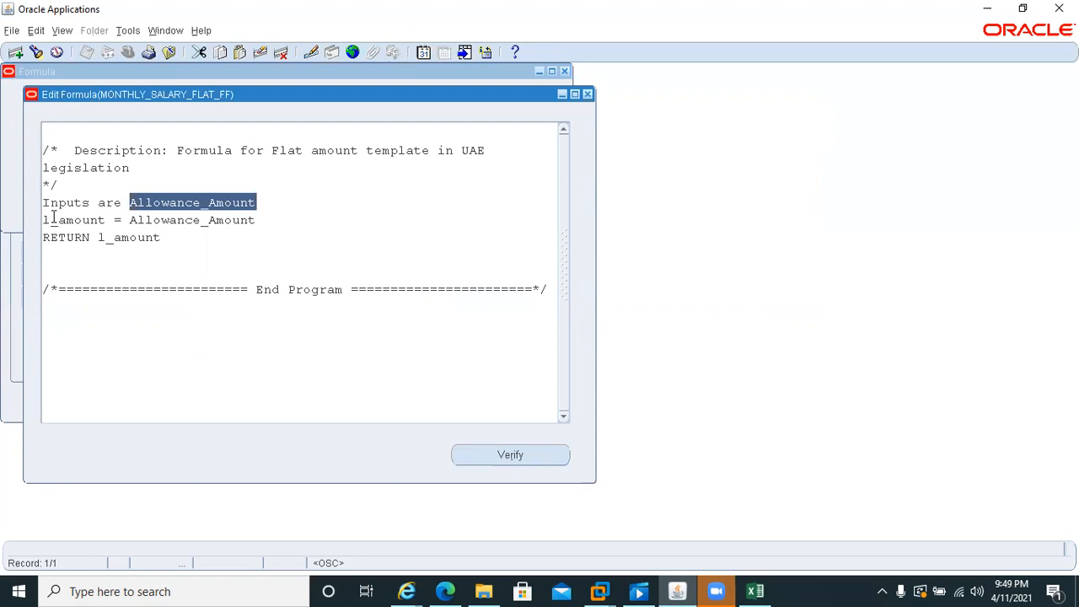
{"action": "left_click", "coordinate": [127, 219]}
{"action": "left_click_drag", "start_coordinate": [127, 219], "coordinate": [256, 220]}
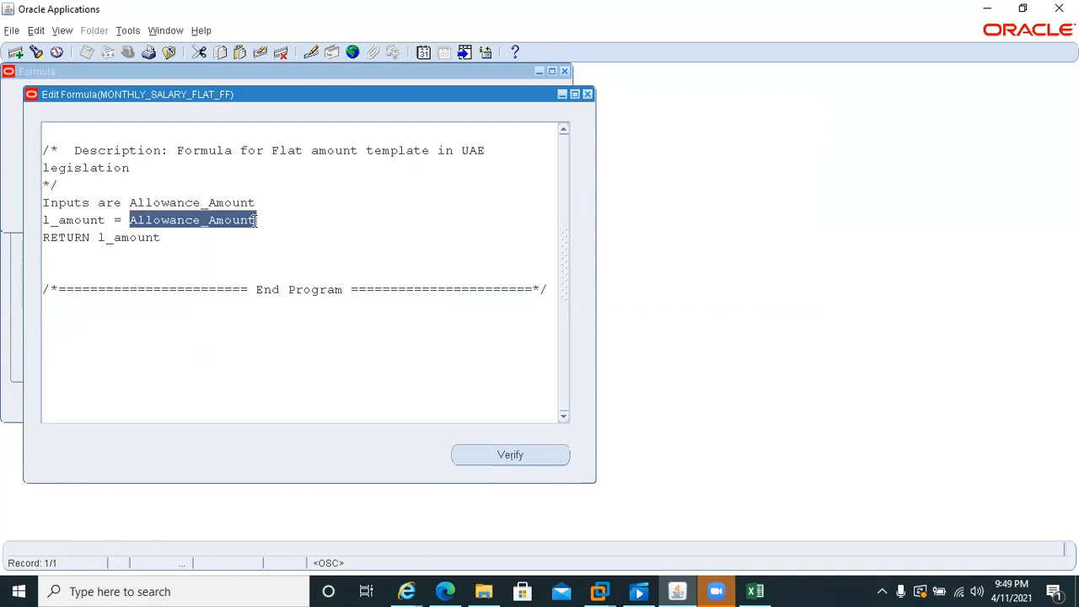
{"action": "left_click_drag", "start_coordinate": [43, 219], "coordinate": [83, 221]}
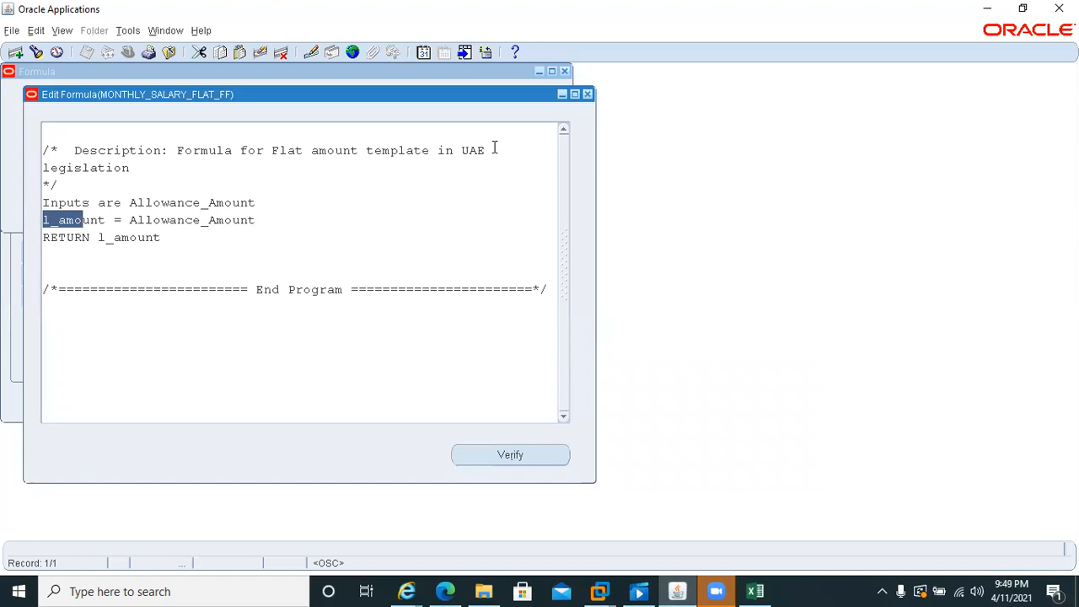
{"action": "left_click", "coordinate": [586, 95]}
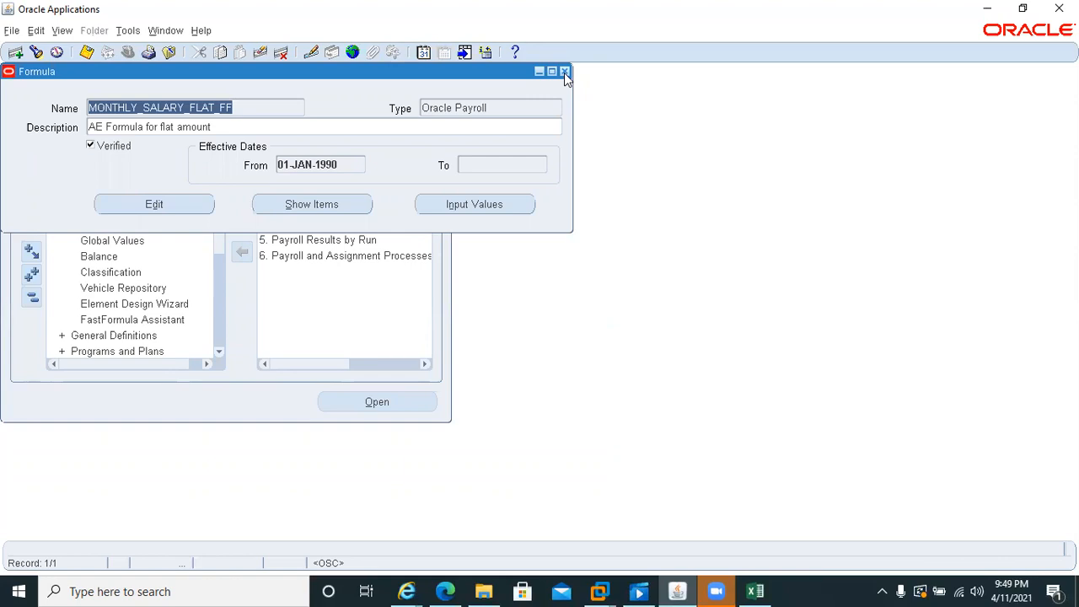
{"action": "left_click", "coordinate": [565, 72]}
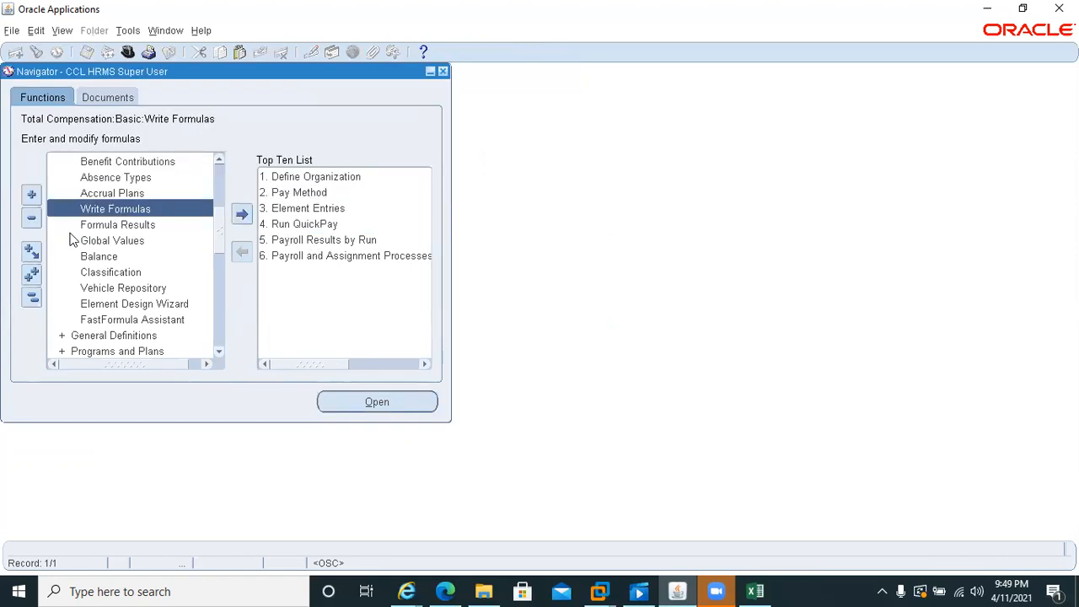
Step: Reopen Formula Results and find the rules of the Monthly Salary element
{"action": "double_click", "coordinate": [104, 225]}
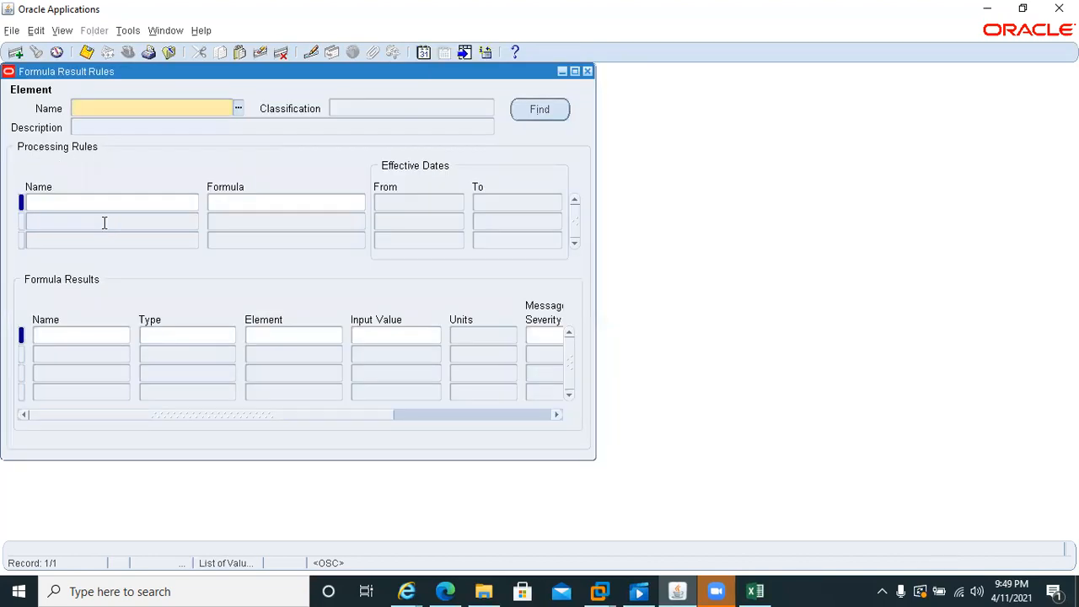
{"action": "type", "text": "Mon"}
{"action": "key", "text": "Tab"}
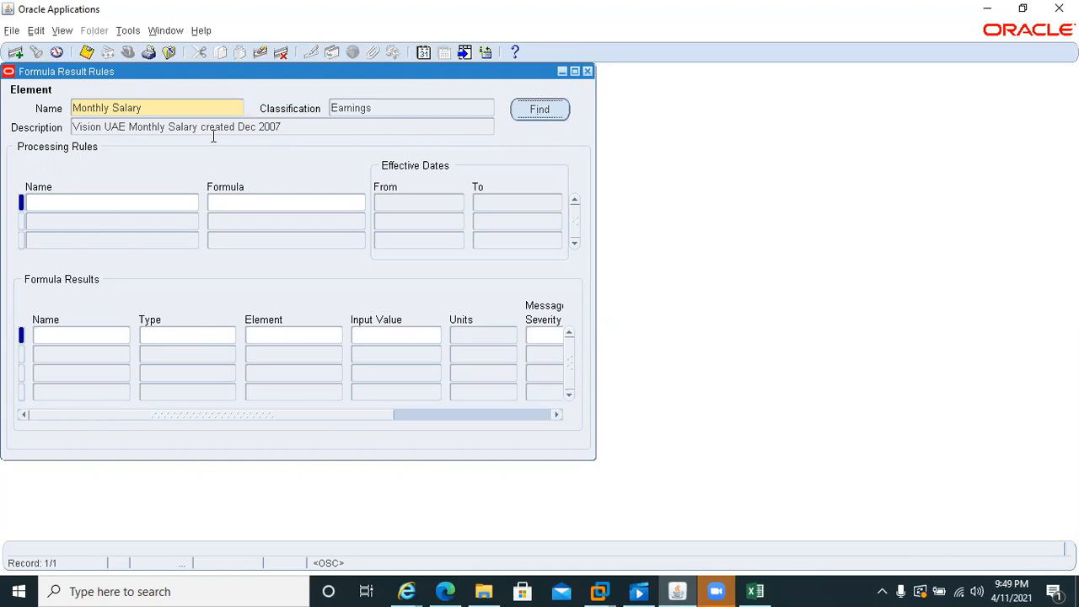
{"action": "left_click", "coordinate": [538, 111]}
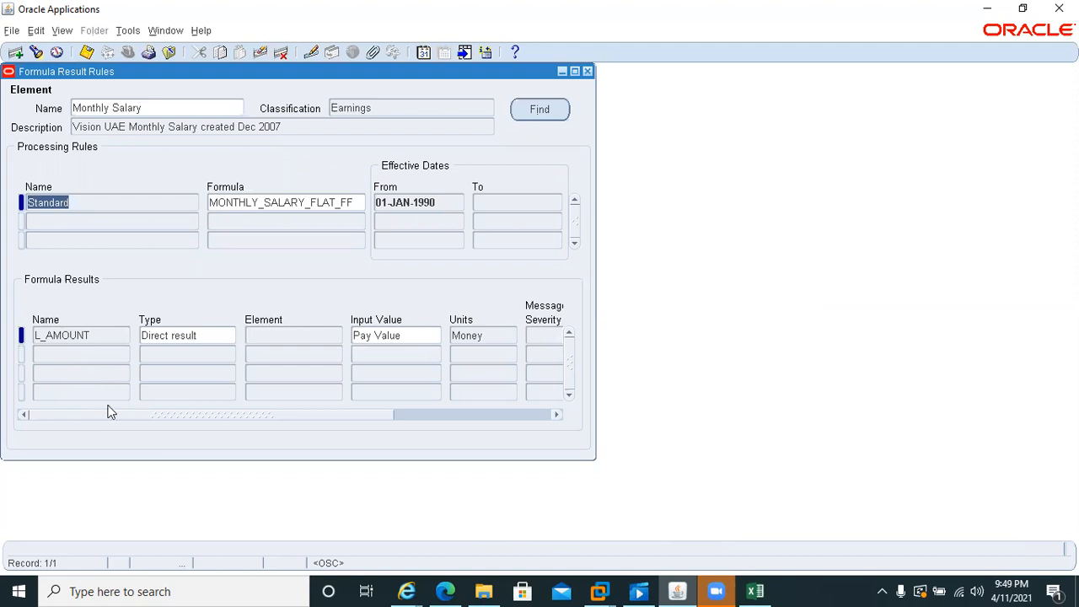
Step: Review the available rule types for the L_AMOUNT result, cancel without choosing one, and close Formula Result Rules
{"action": "left_click", "coordinate": [209, 331]}
{"action": "left_click", "coordinate": [227, 337]}
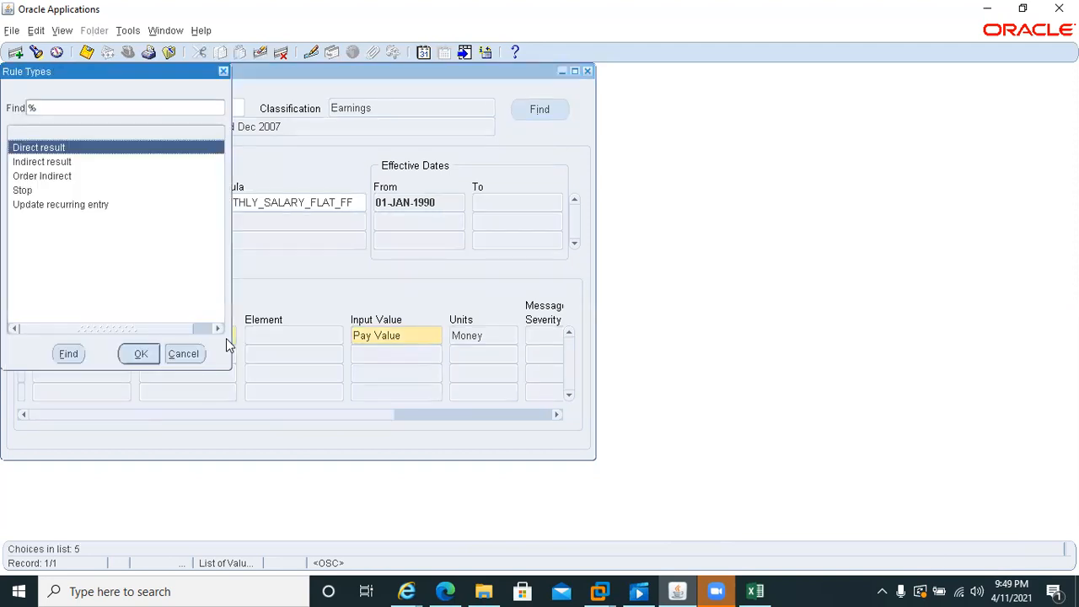
{"action": "left_click", "coordinate": [17, 164]}
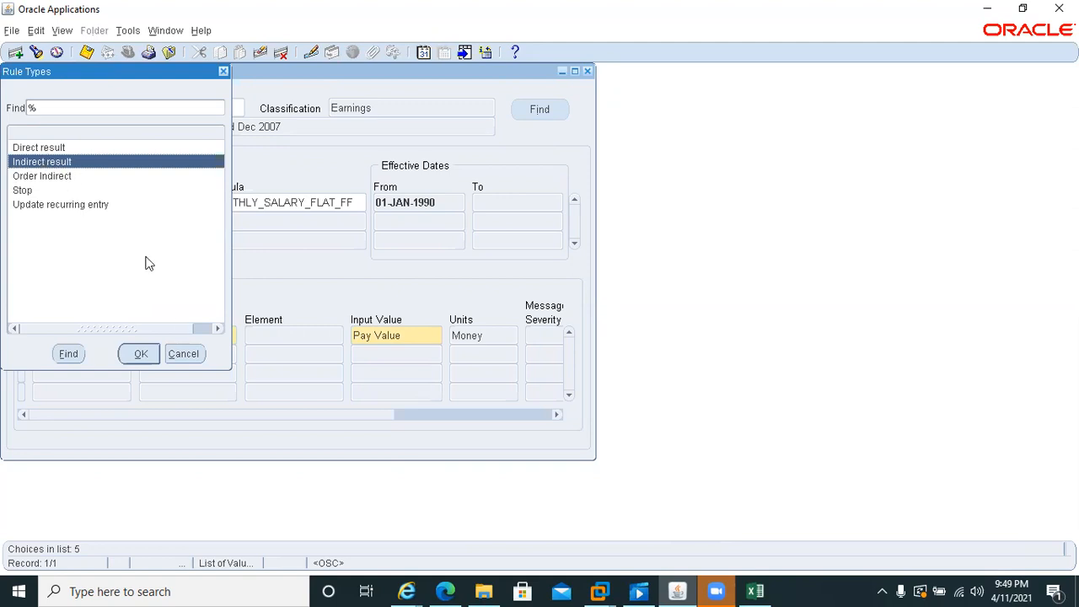
{"action": "left_click", "coordinate": [182, 354]}
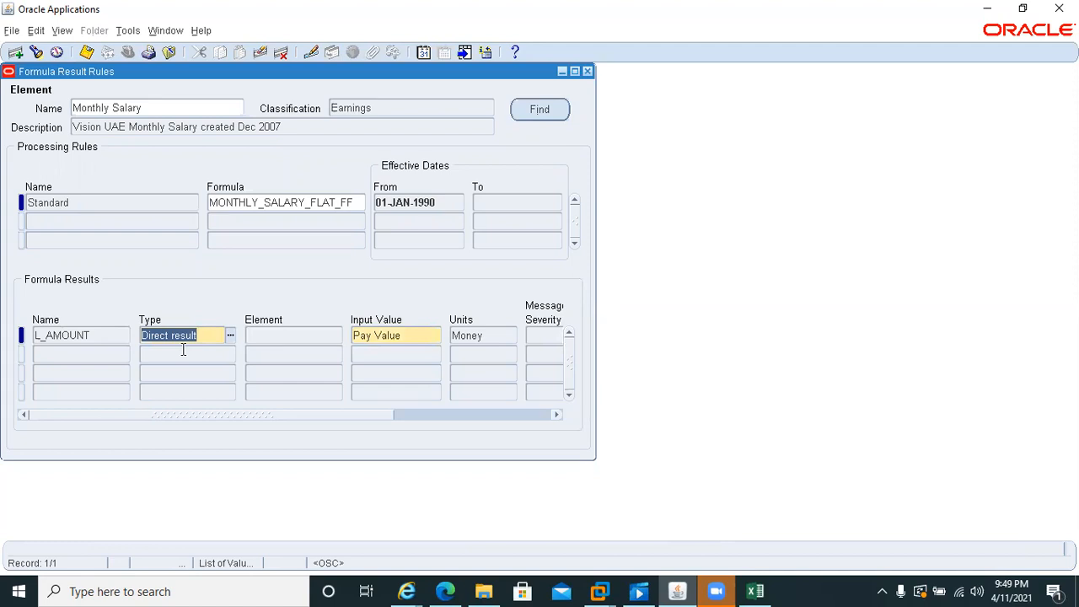
{"action": "left_click", "coordinate": [587, 71]}
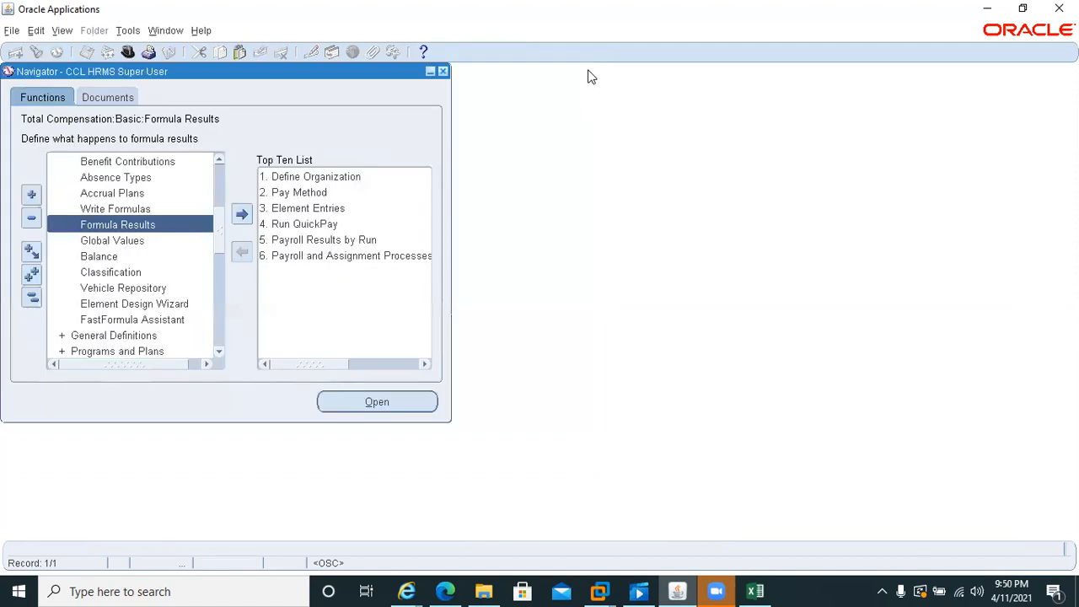
Step: Reopen Formula Results with the Monthly Salary element selected and bring up the online help for the Formula Result Rules window
{"action": "double_click", "coordinate": [89, 226]}
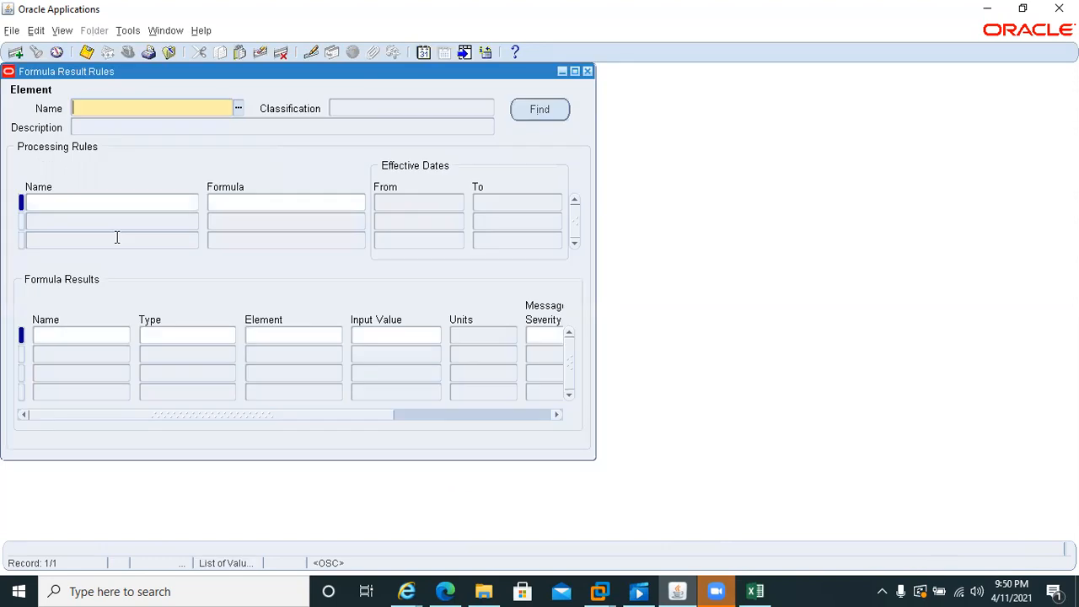
{"action": "type", "text": "mon"}
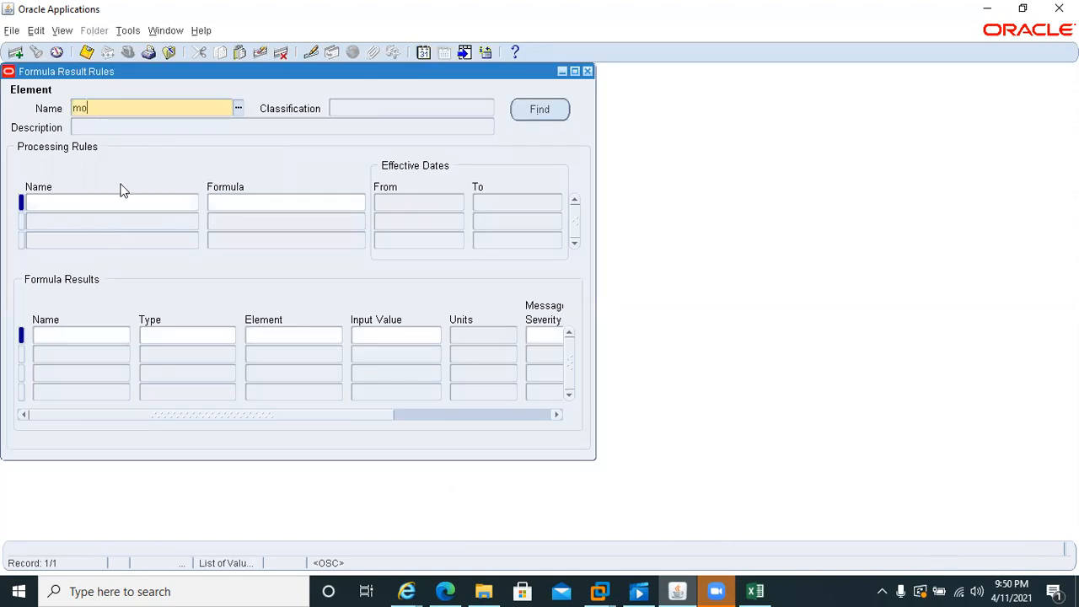
{"action": "key", "text": "Tab"}
{"action": "left_click", "coordinate": [515, 52]}
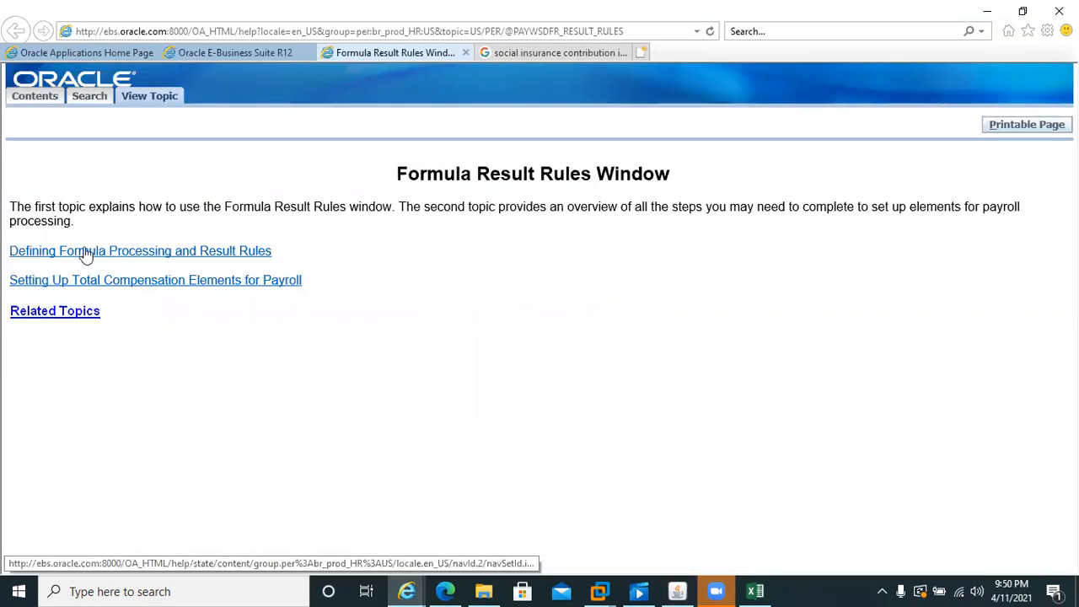
Step: Read the formula result types in the help topic Defining Formula Processing and Result Rules, and return to Oracle Applications to close Formula Result Rules
{"action": "left_click", "coordinate": [85, 250]}
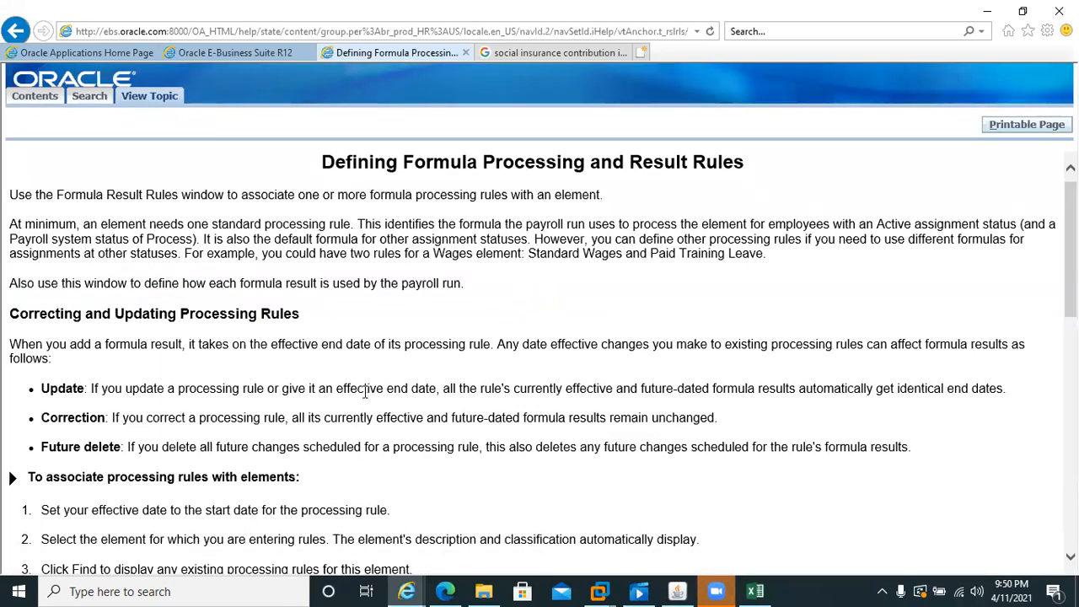
{"action": "scroll", "coordinate": [540, 385], "scroll_direction": "down", "scroll_amount": 3}
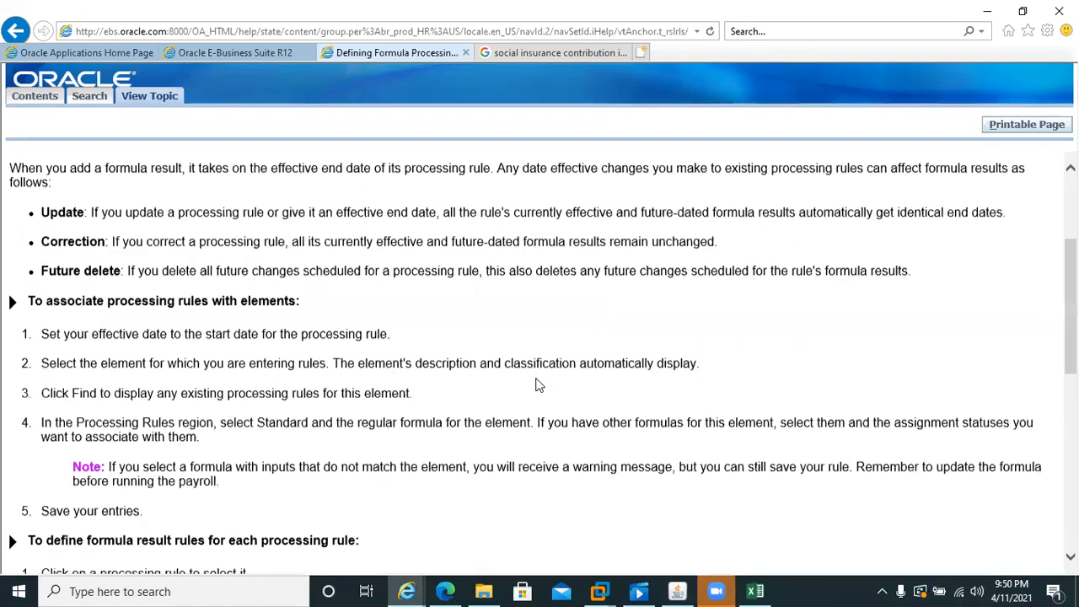
{"action": "scroll", "coordinate": [337, 333], "scroll_direction": "down", "scroll_amount": 8}
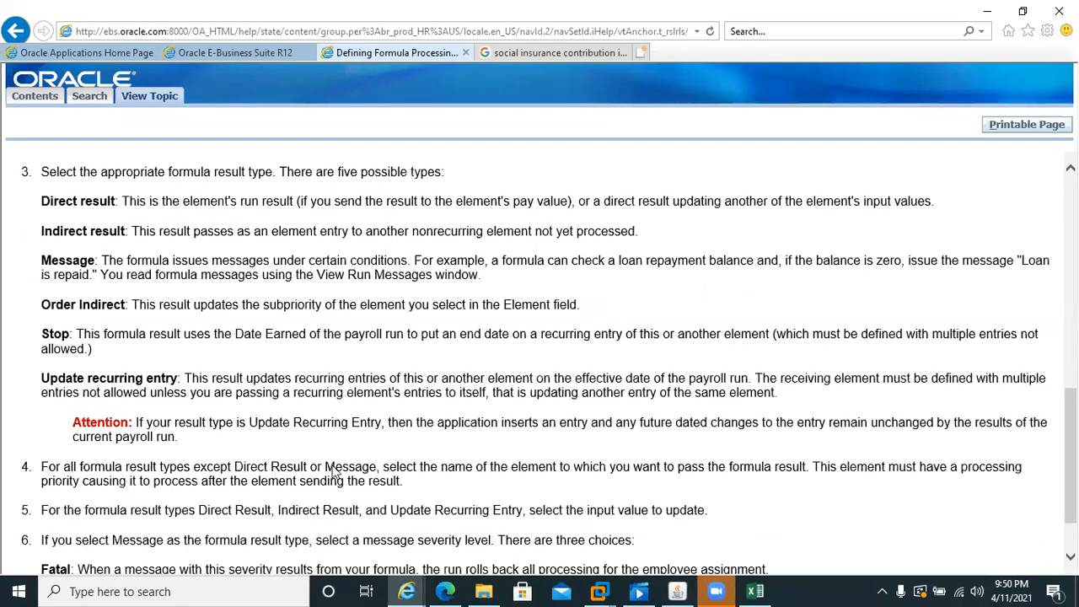
{"action": "scroll", "coordinate": [482, 520], "scroll_direction": "down", "scroll_amount": 1}
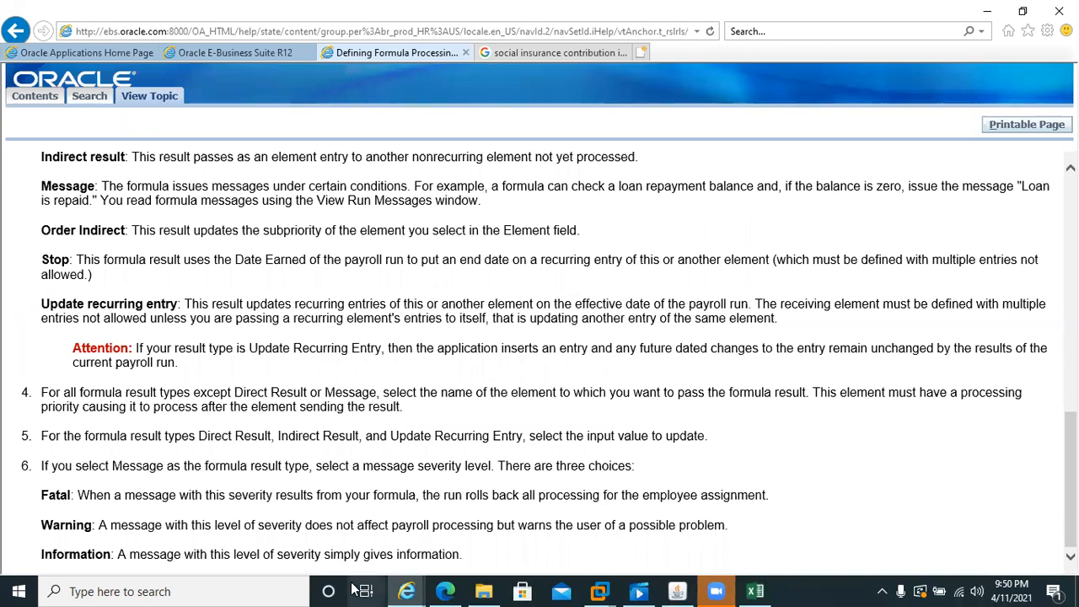
{"action": "left_click", "coordinate": [676, 591]}
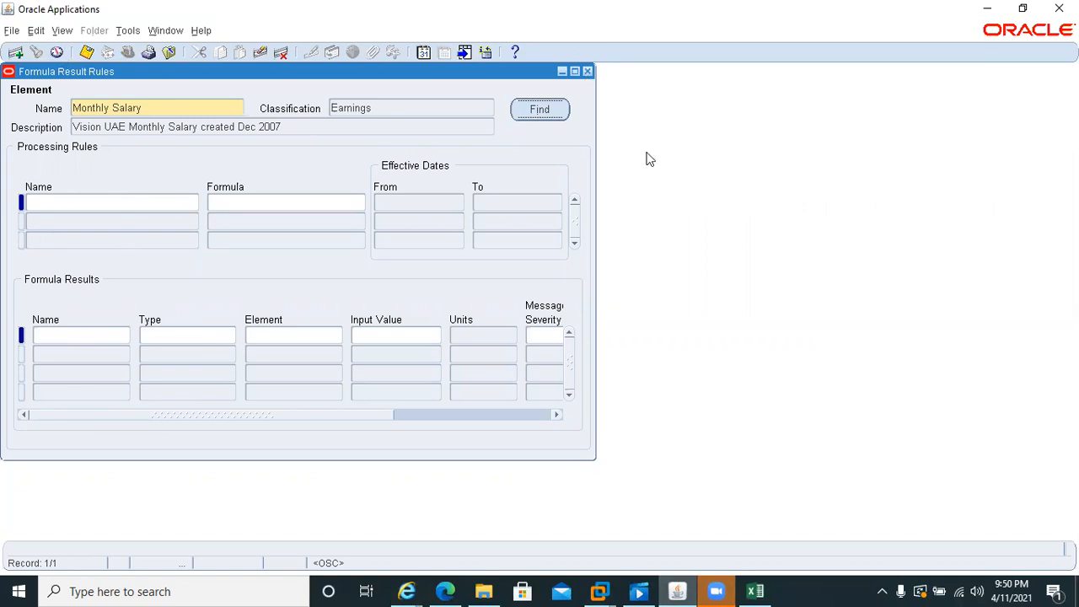
{"action": "left_click", "coordinate": [588, 71]}
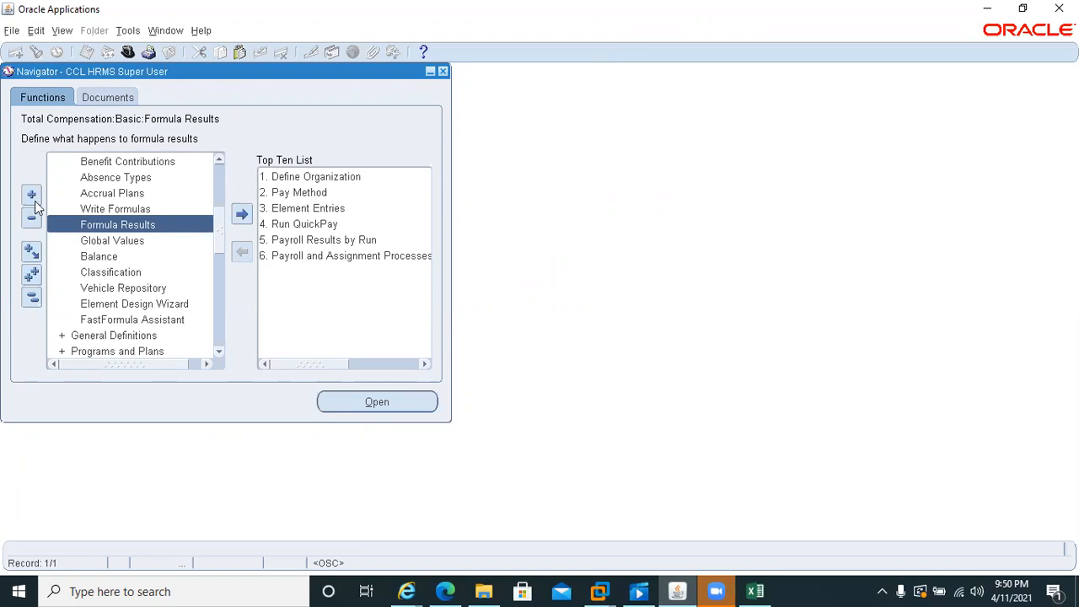
Step: Collapse the whole navigator tree, open Payroll Results by Run, and find the processes of Monthly Payroll
{"action": "left_click", "coordinate": [32, 295]}
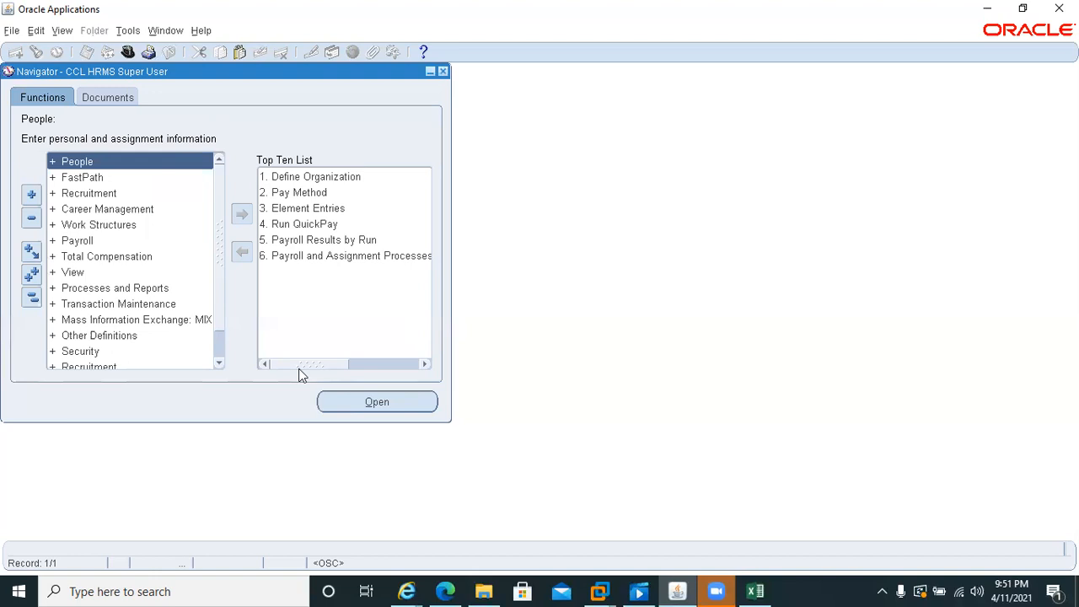
{"action": "scroll", "coordinate": [215, 347], "scroll_direction": "down", "scroll_amount": 1}
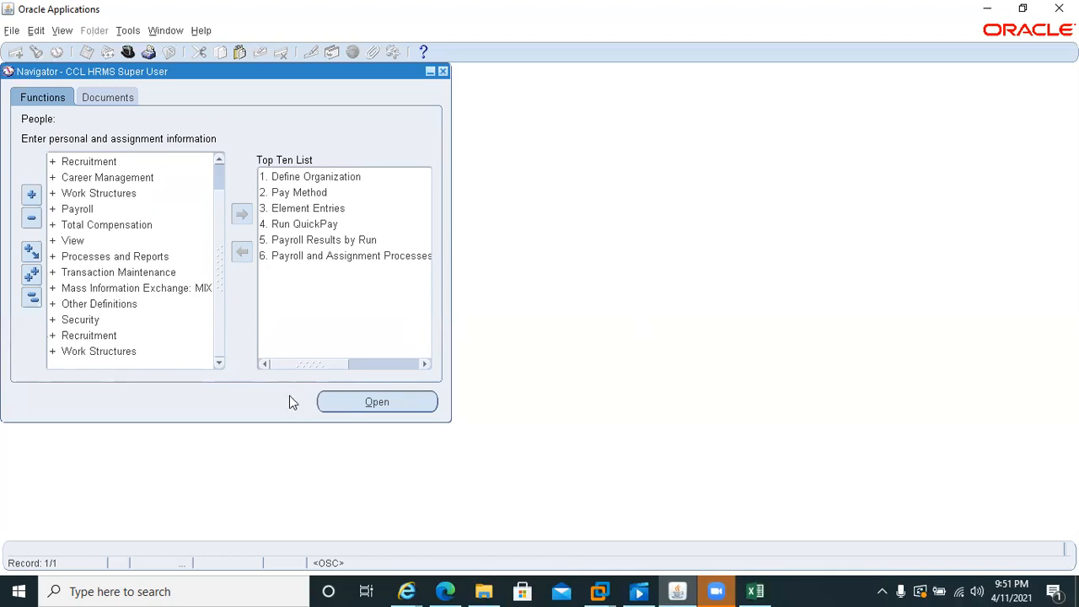
{"action": "left_click", "coordinate": [308, 242]}
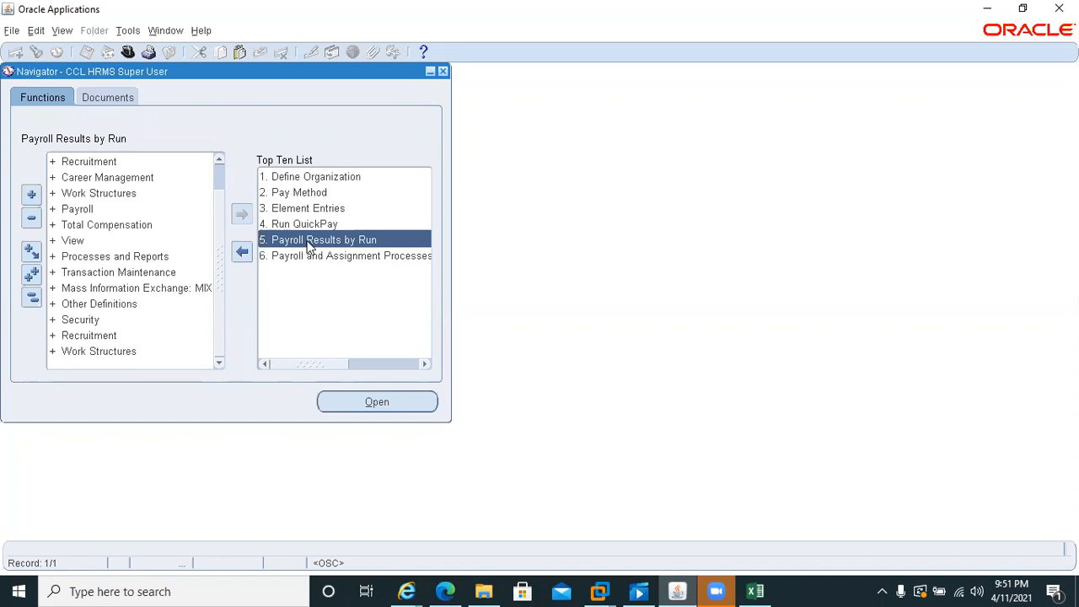
{"action": "double_click", "coordinate": [309, 242]}
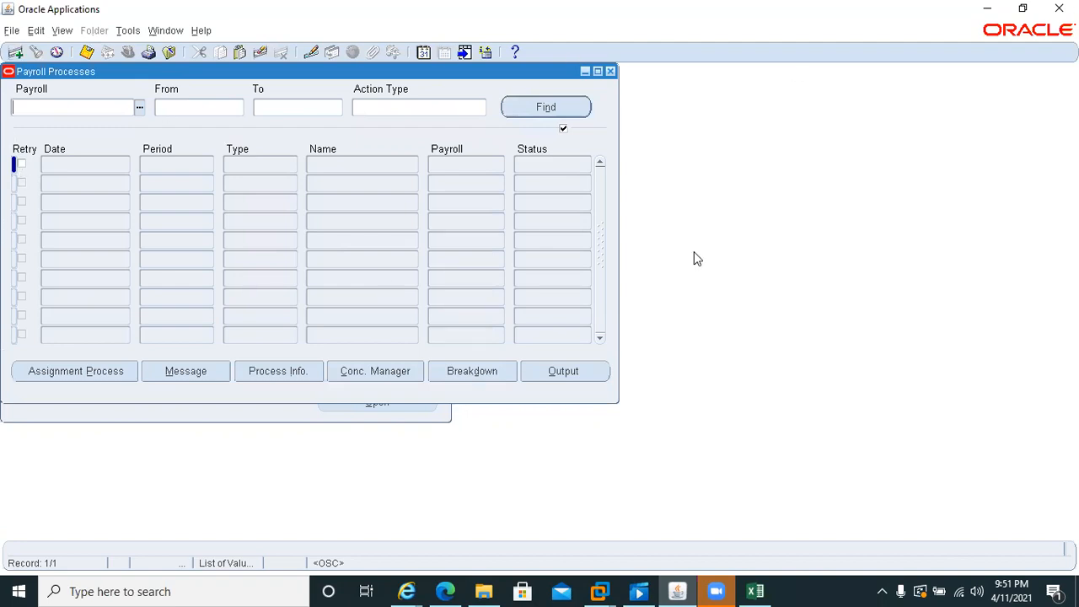
{"action": "left_click", "coordinate": [140, 110]}
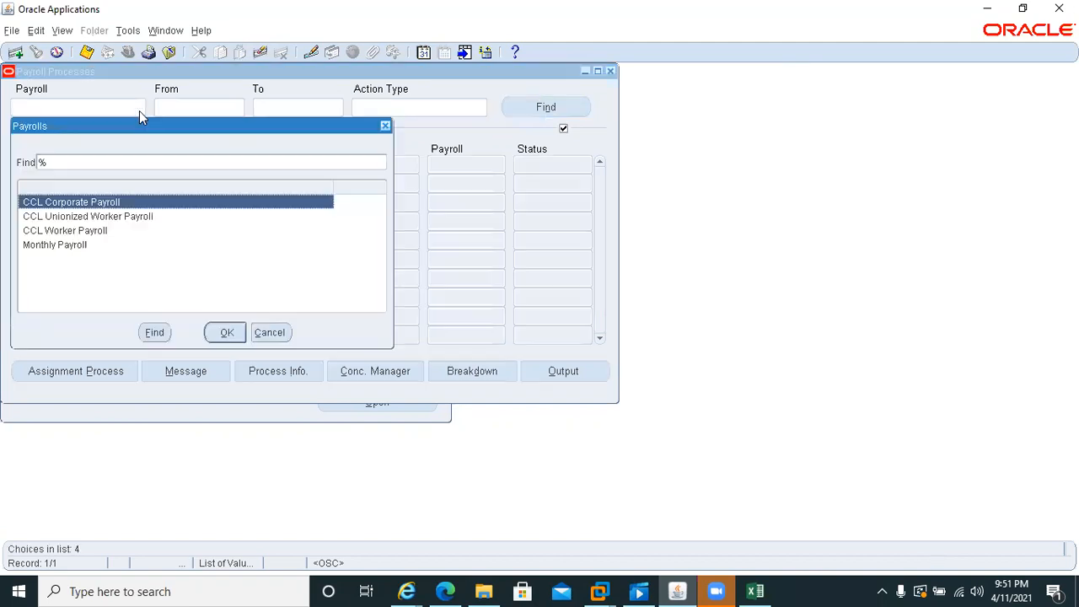
{"action": "double_click", "coordinate": [87, 244]}
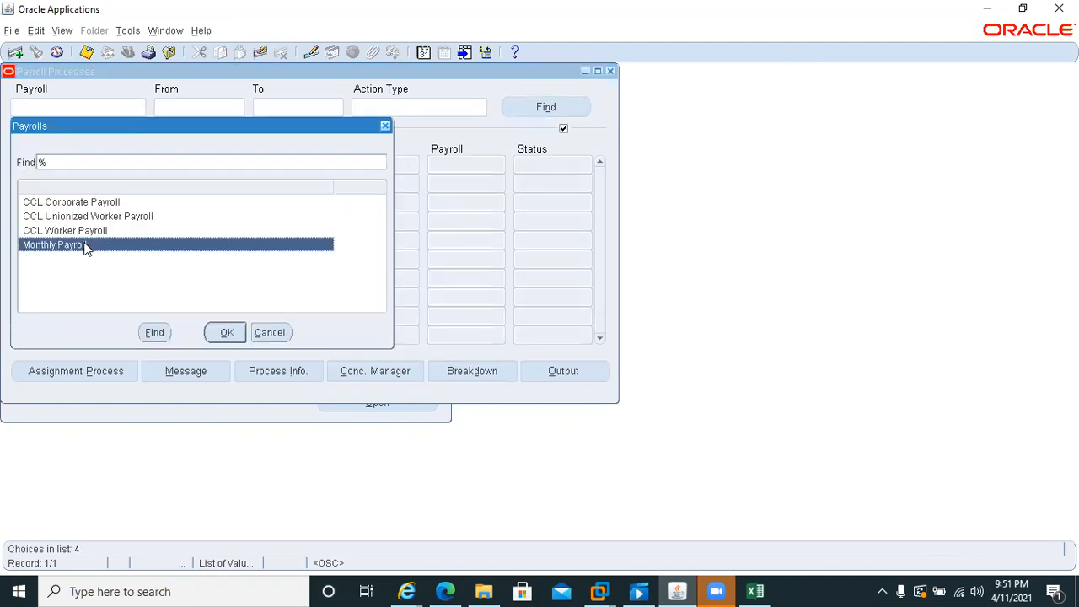
{"action": "left_click", "coordinate": [546, 107]}
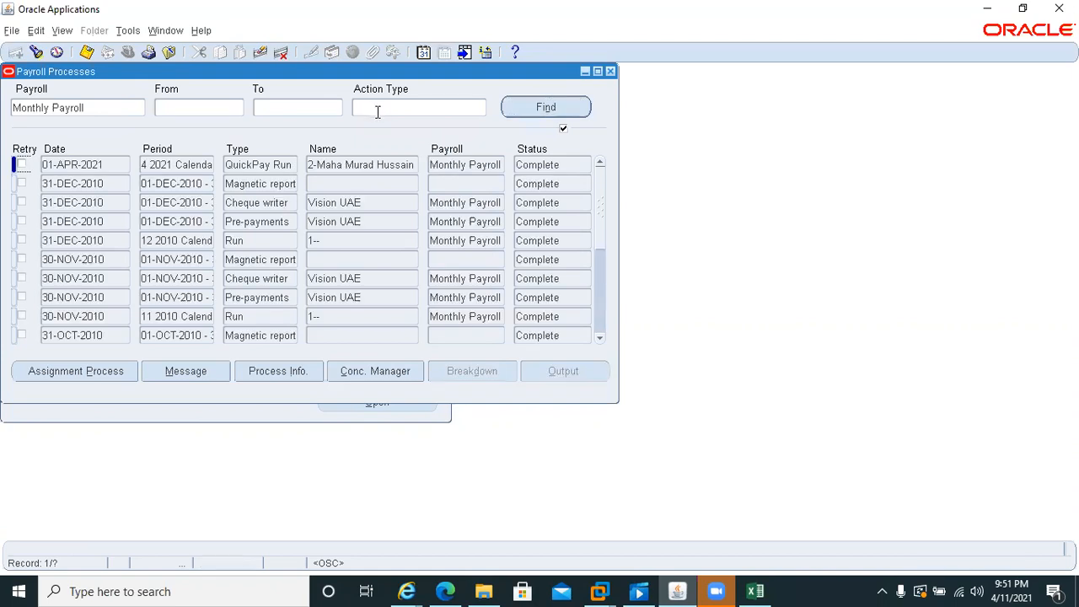
Step: Review the process types listed for Monthly Payroll and open the assignment processes of the 31-DEC-2010 Pre-payments run
{"action": "left_click", "coordinate": [249, 165]}
{"action": "left_click", "coordinate": [257, 183]}
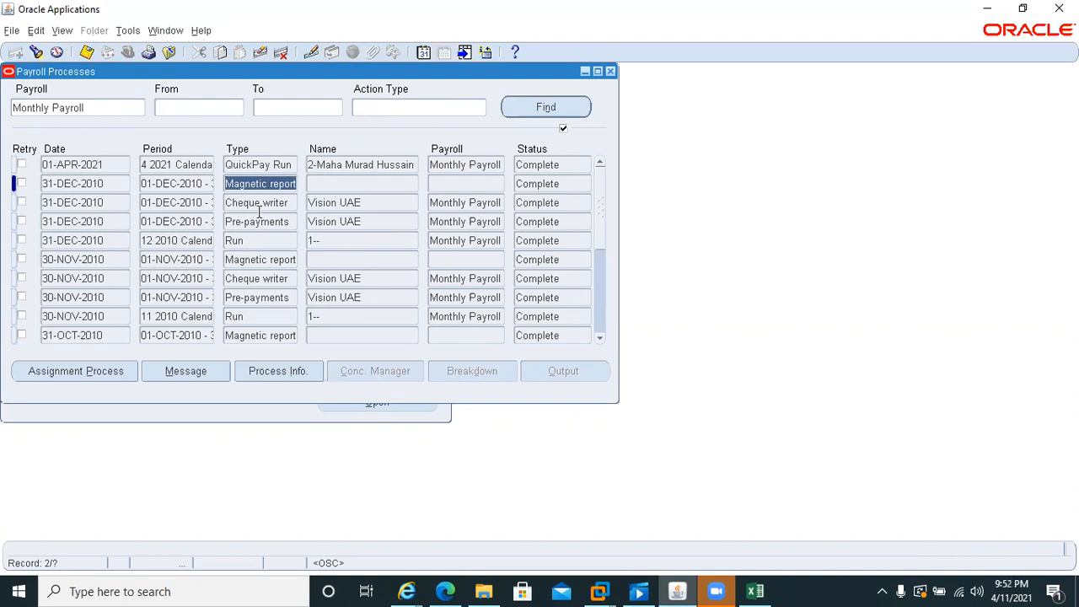
{"action": "left_click", "coordinate": [255, 203]}
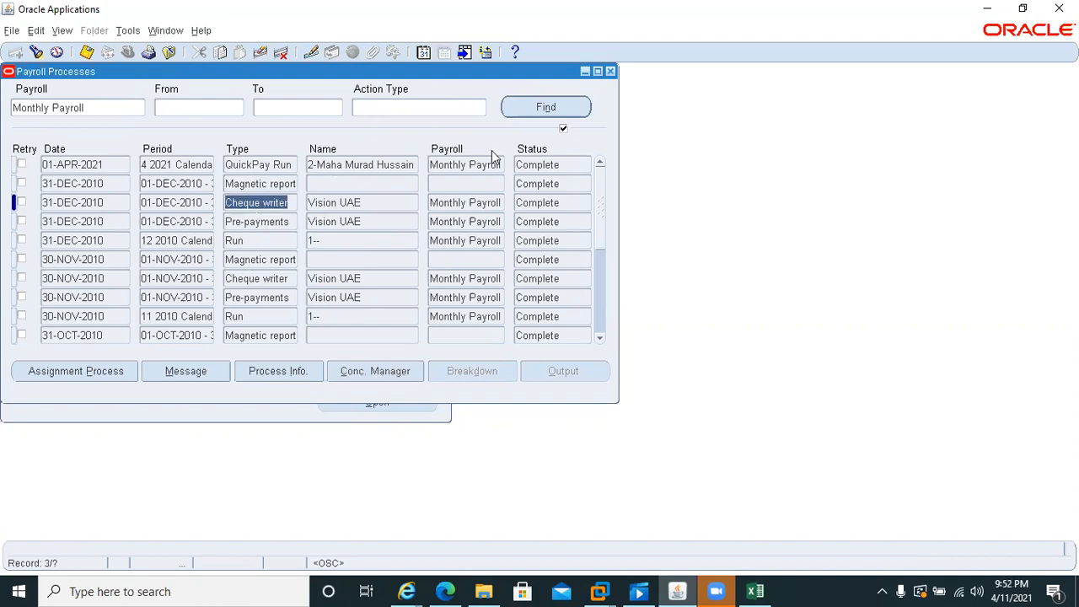
{"action": "left_click", "coordinate": [242, 221]}
{"action": "left_click", "coordinate": [80, 371]}
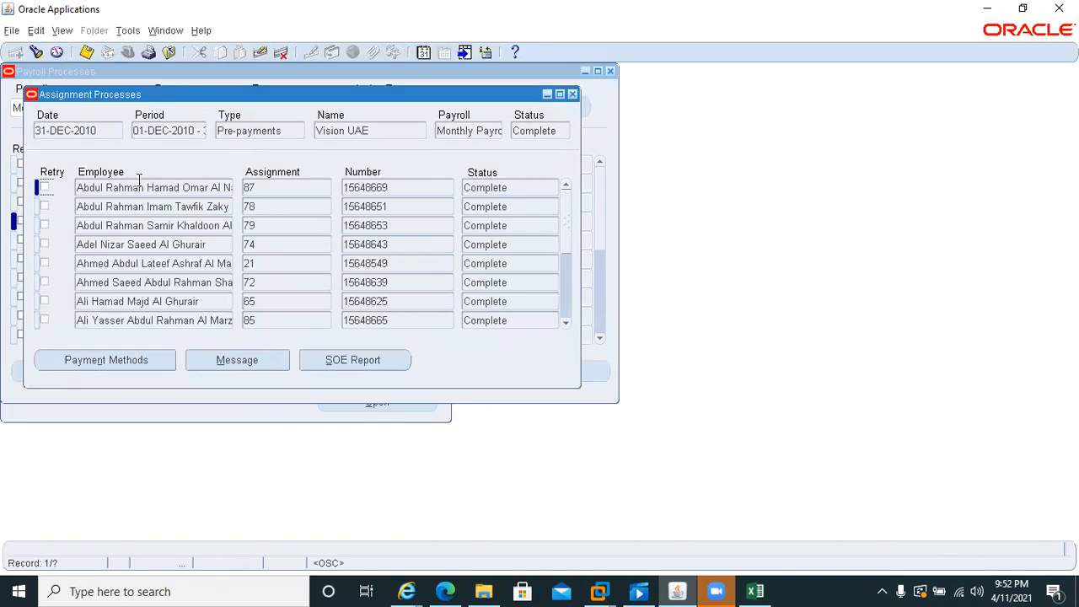
Step: Open the payment methods of the first employee in the pre-payments run and check the cheque's amount and payment status
{"action": "left_click", "coordinate": [133, 364]}
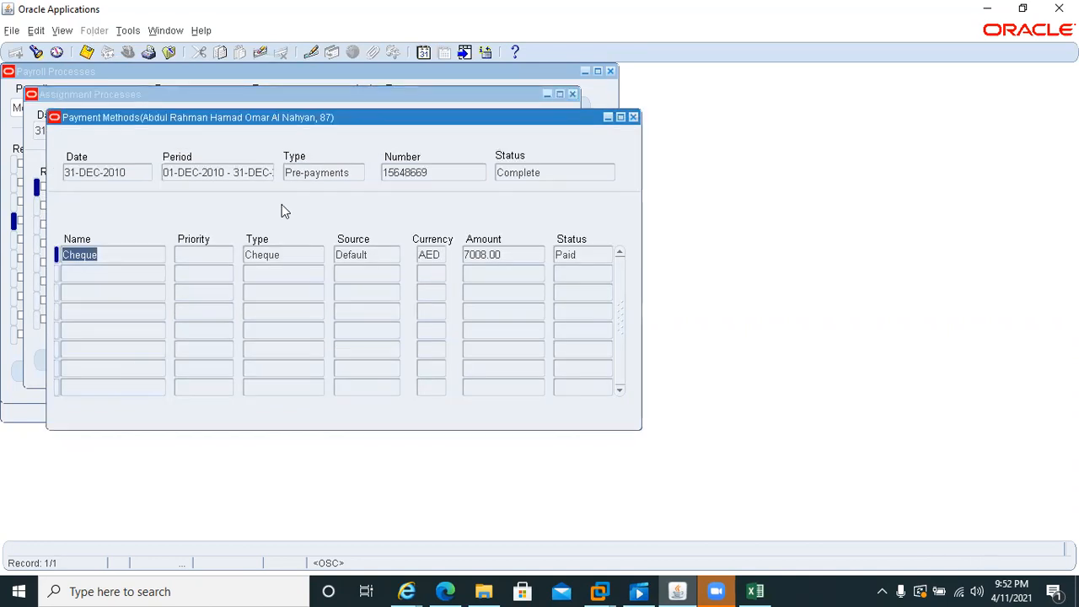
{"action": "left_click", "coordinate": [512, 254]}
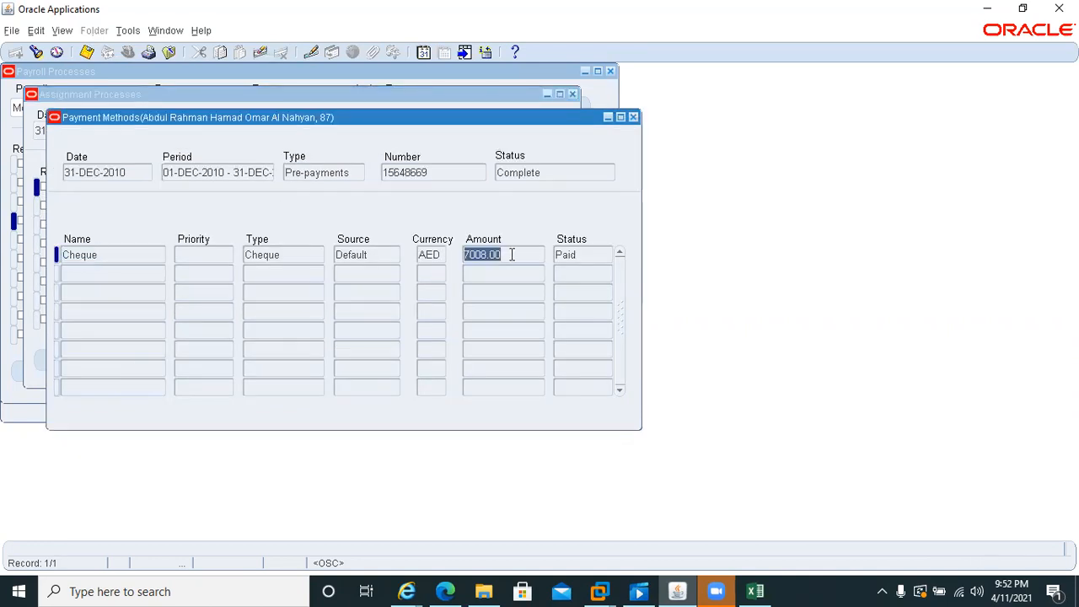
{"action": "left_click", "coordinate": [583, 255]}
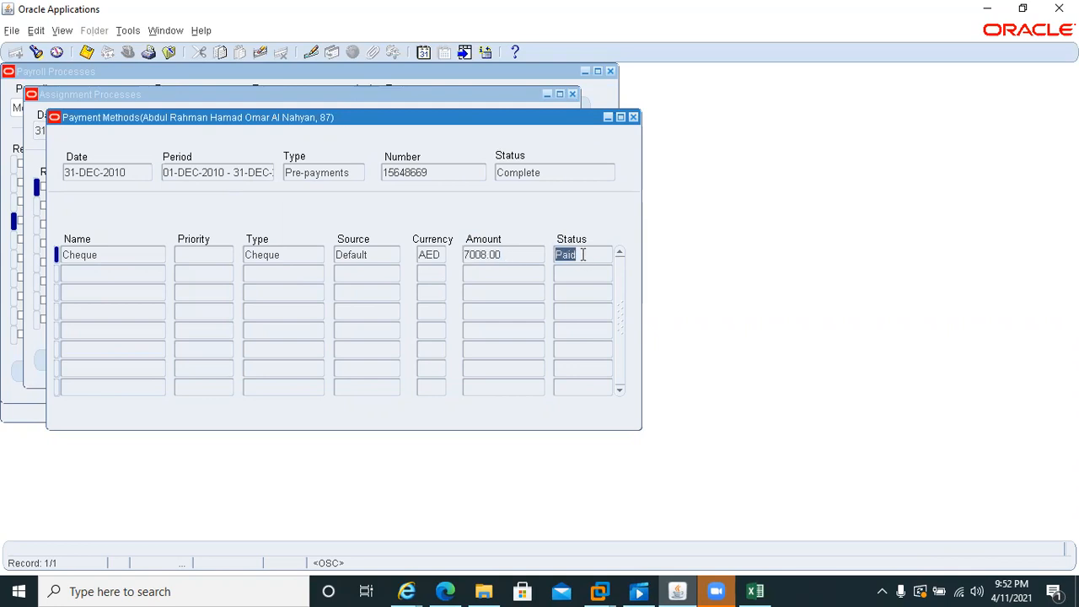
Step: Close the Payment Methods, Assignment Processes and Payroll Processes windows, and request to exit Oracle Applications
{"action": "left_click", "coordinate": [634, 117]}
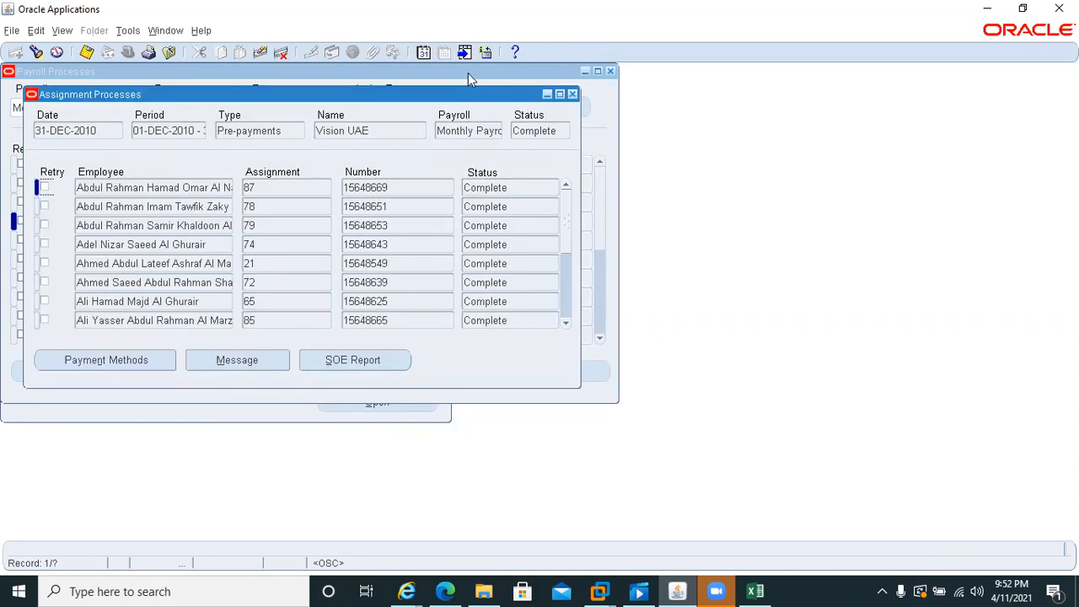
{"action": "left_click", "coordinate": [572, 94]}
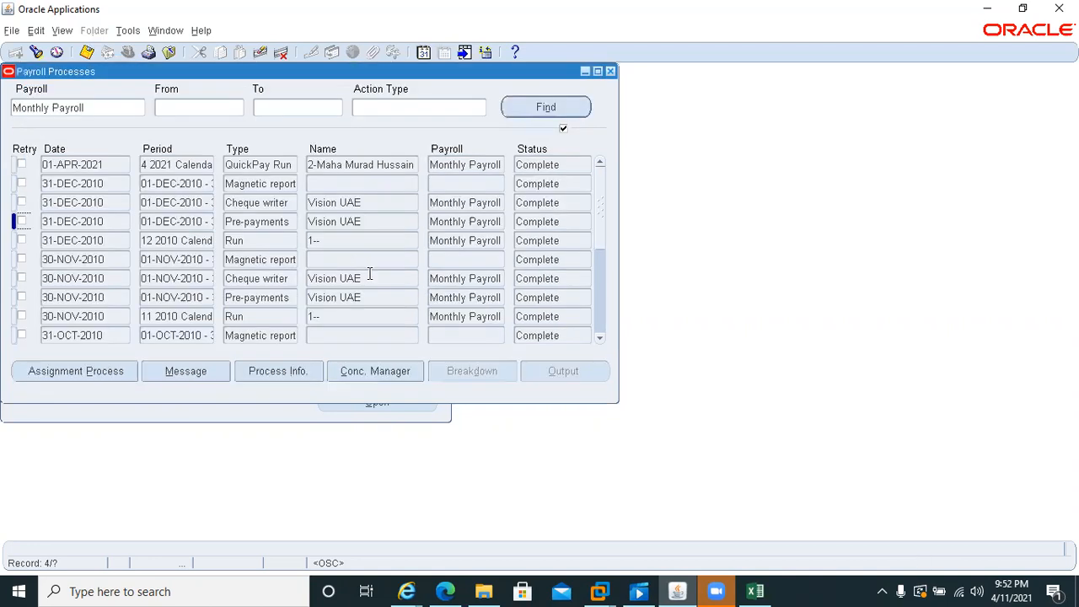
{"action": "left_click", "coordinate": [611, 71]}
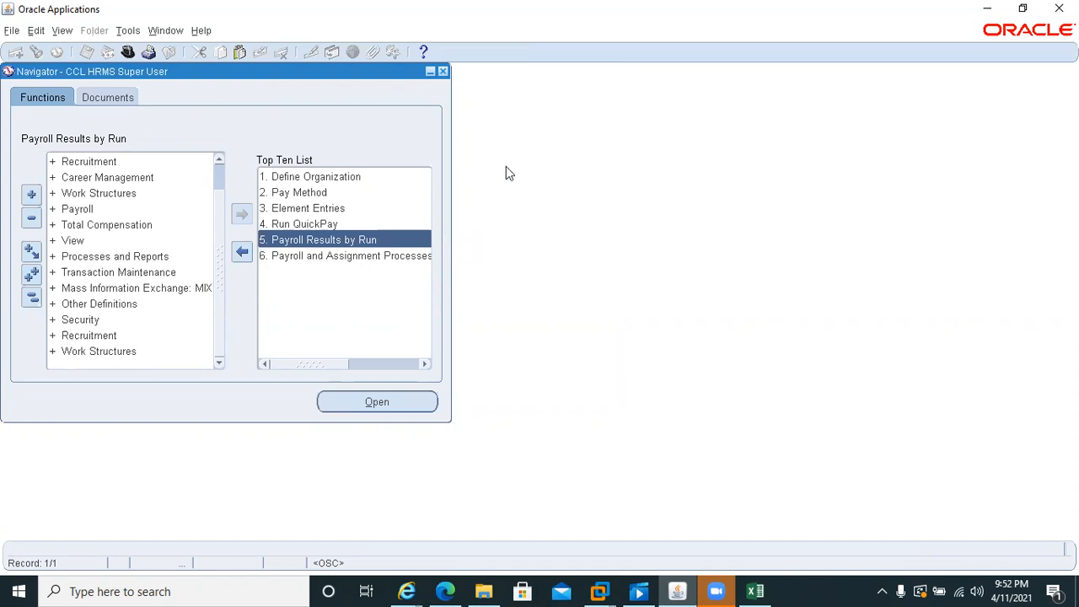
{"action": "left_click", "coordinate": [1058, 8]}
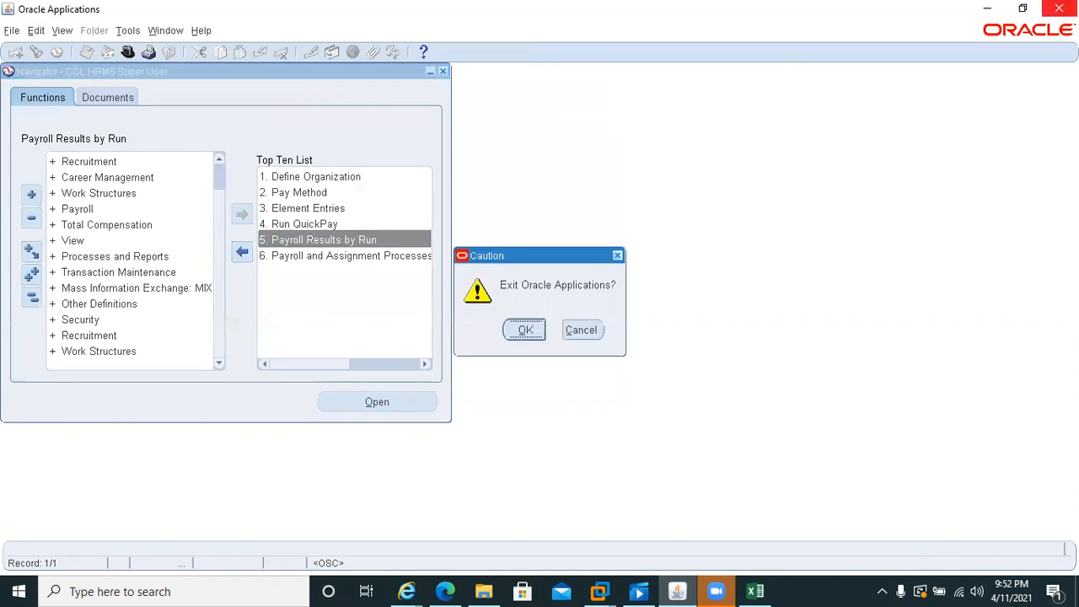